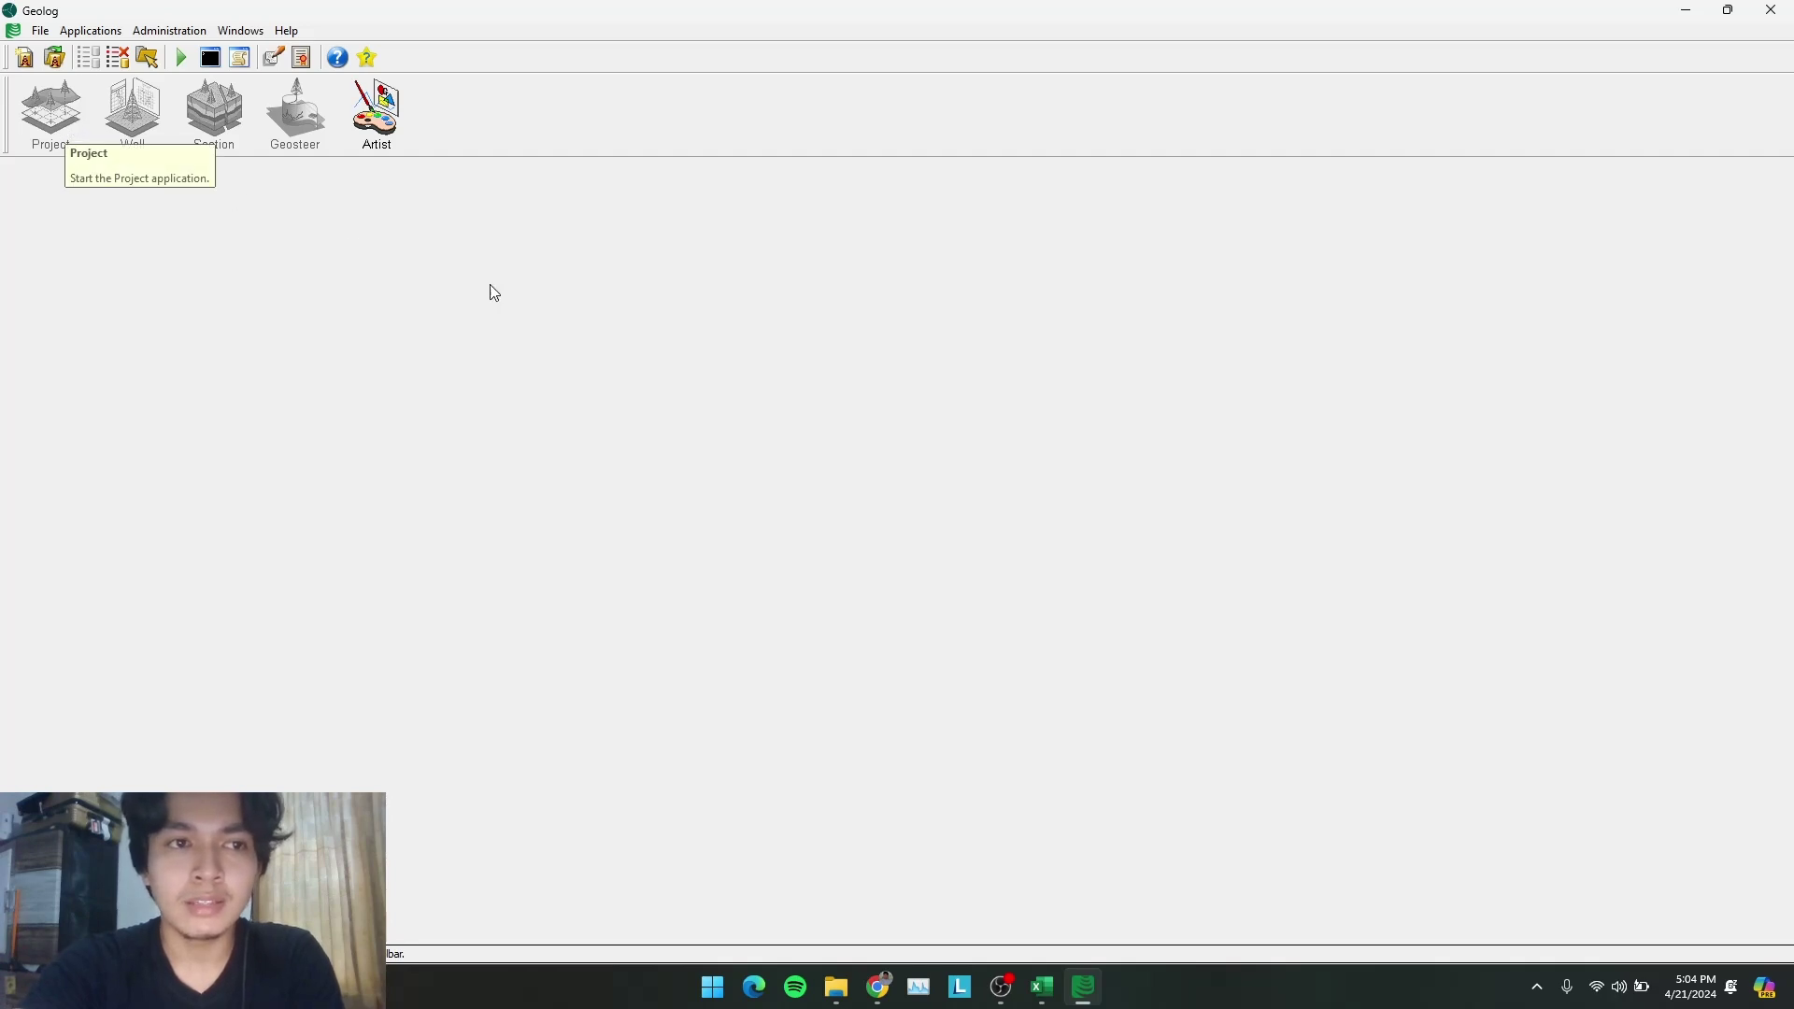
# Start a new Geolog project and name it ADWL2024_BISMILLAH
pyautogui.click(44, 33)
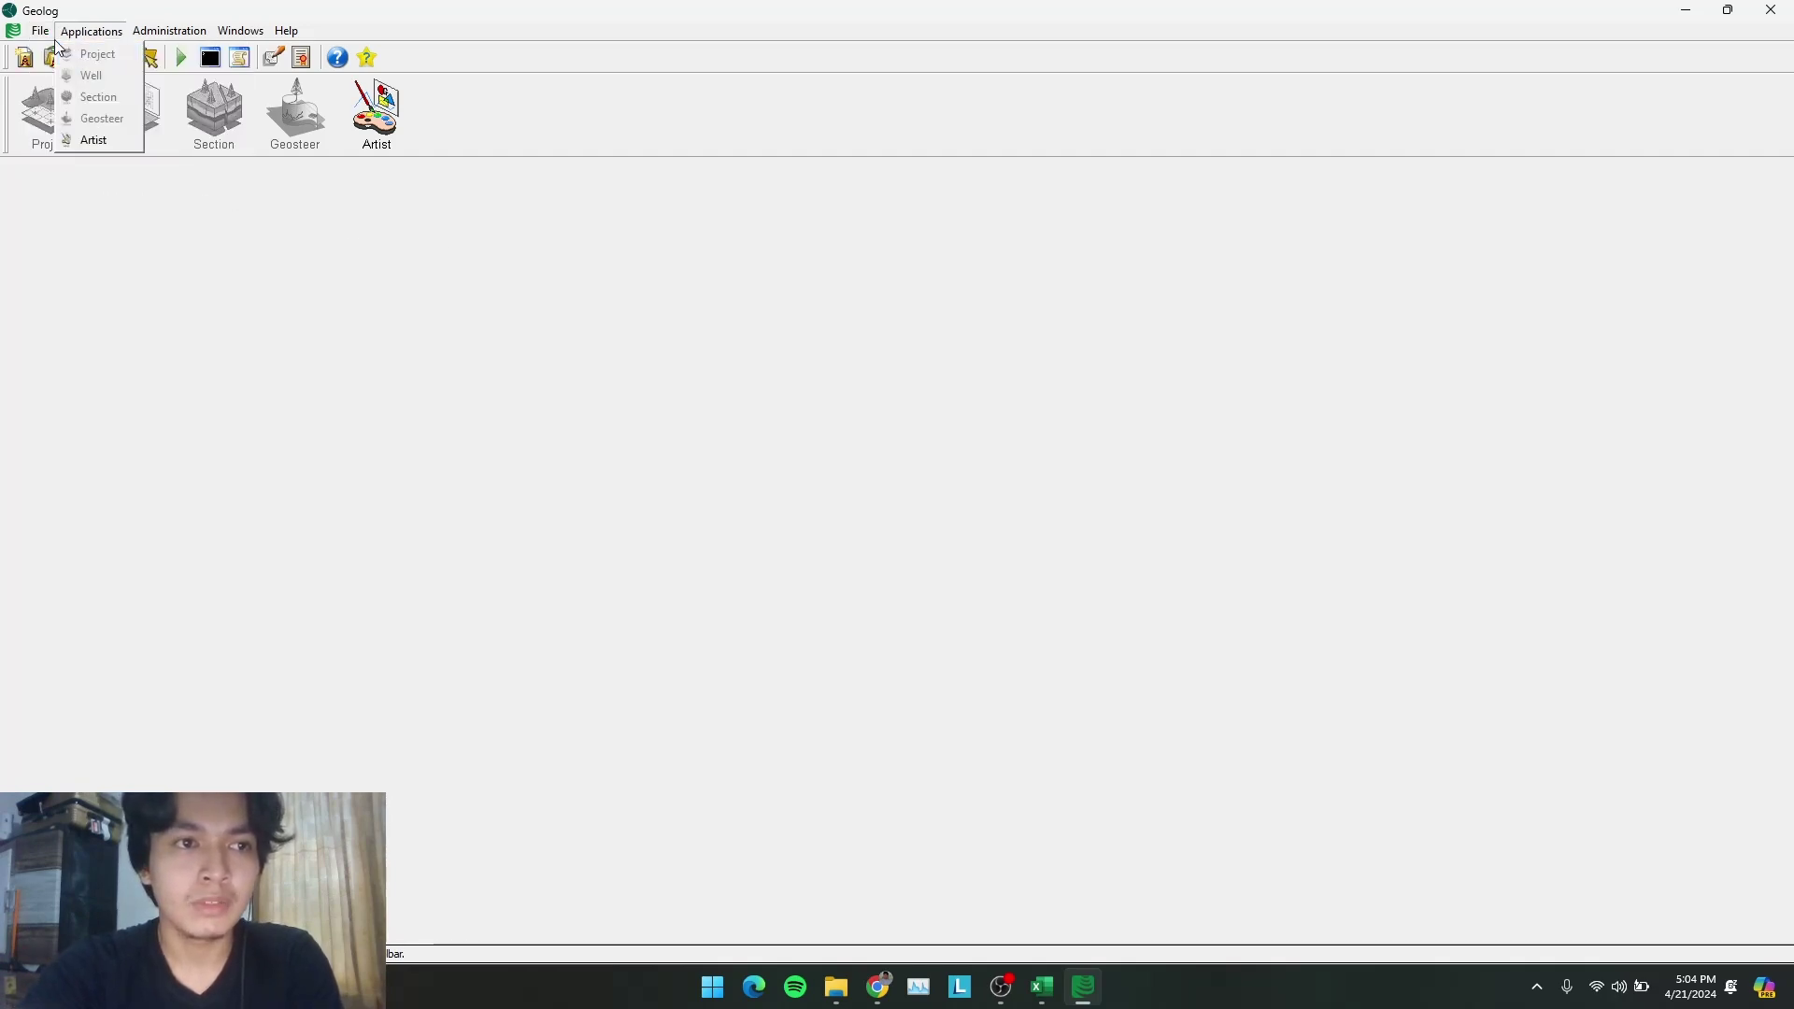
pyautogui.click(86, 54)
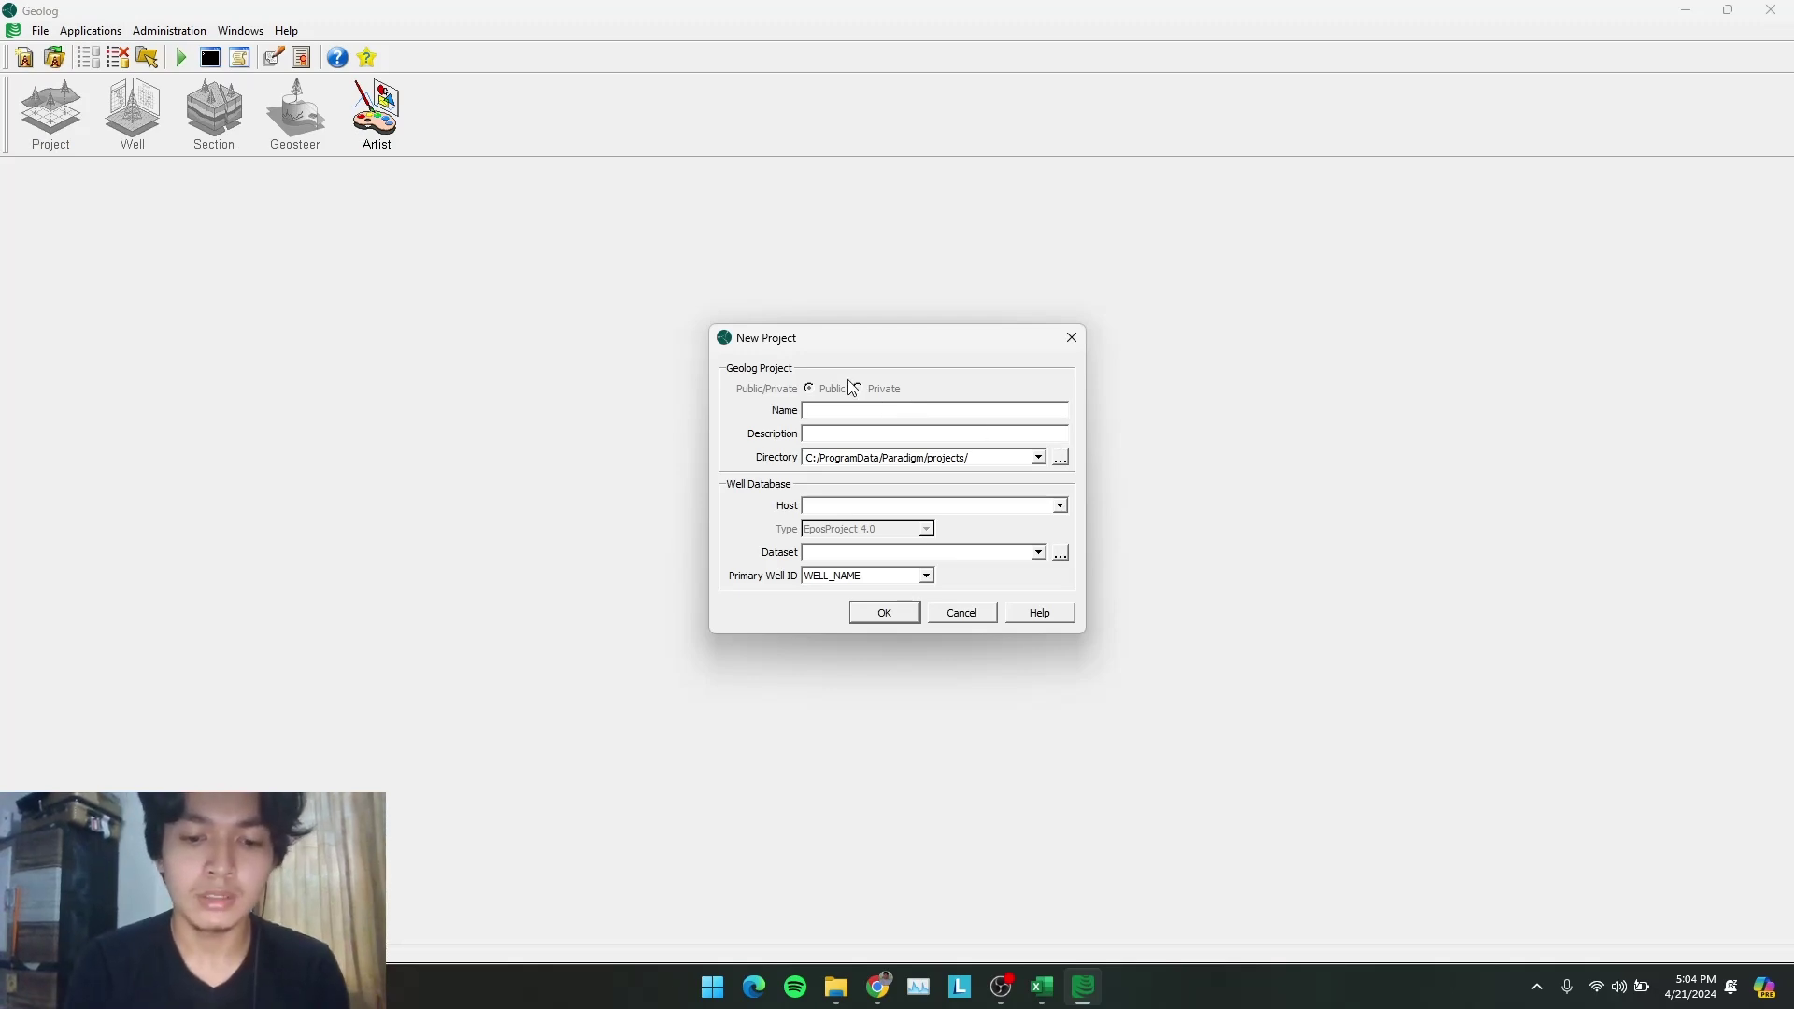
pyautogui.write('ADWL2')
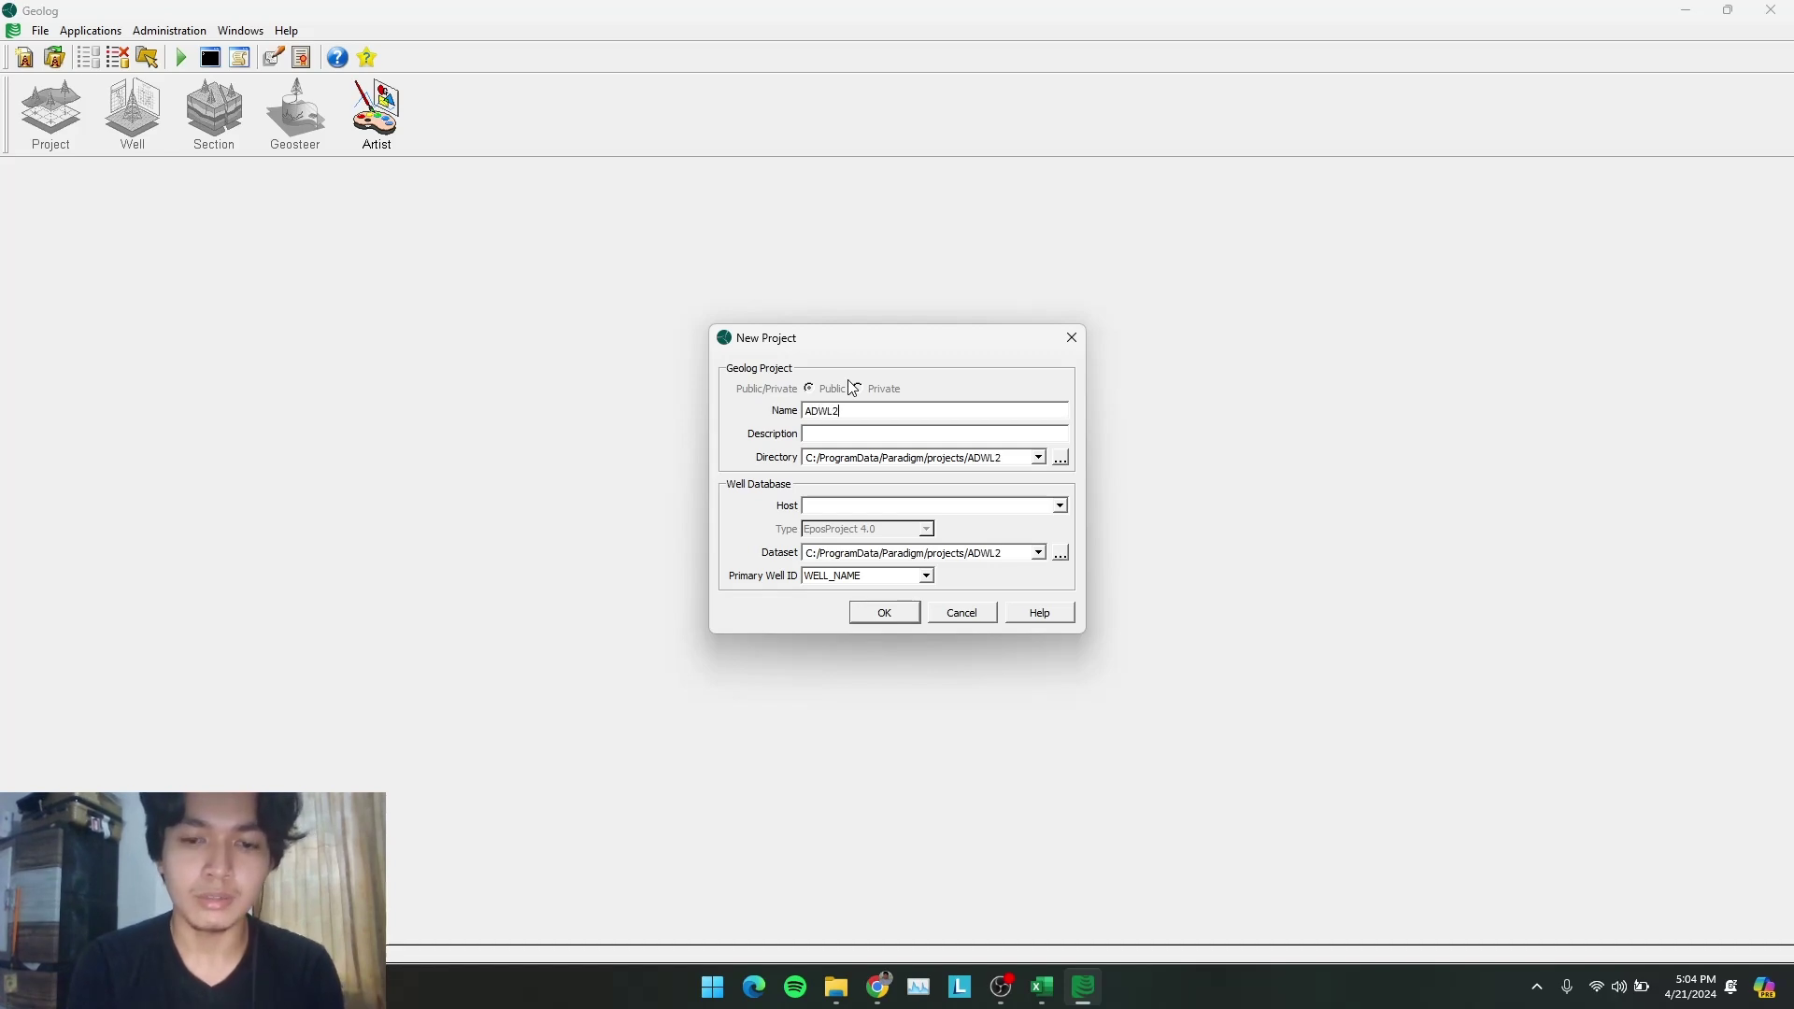
pyautogui.write('024_BISMILLAH')
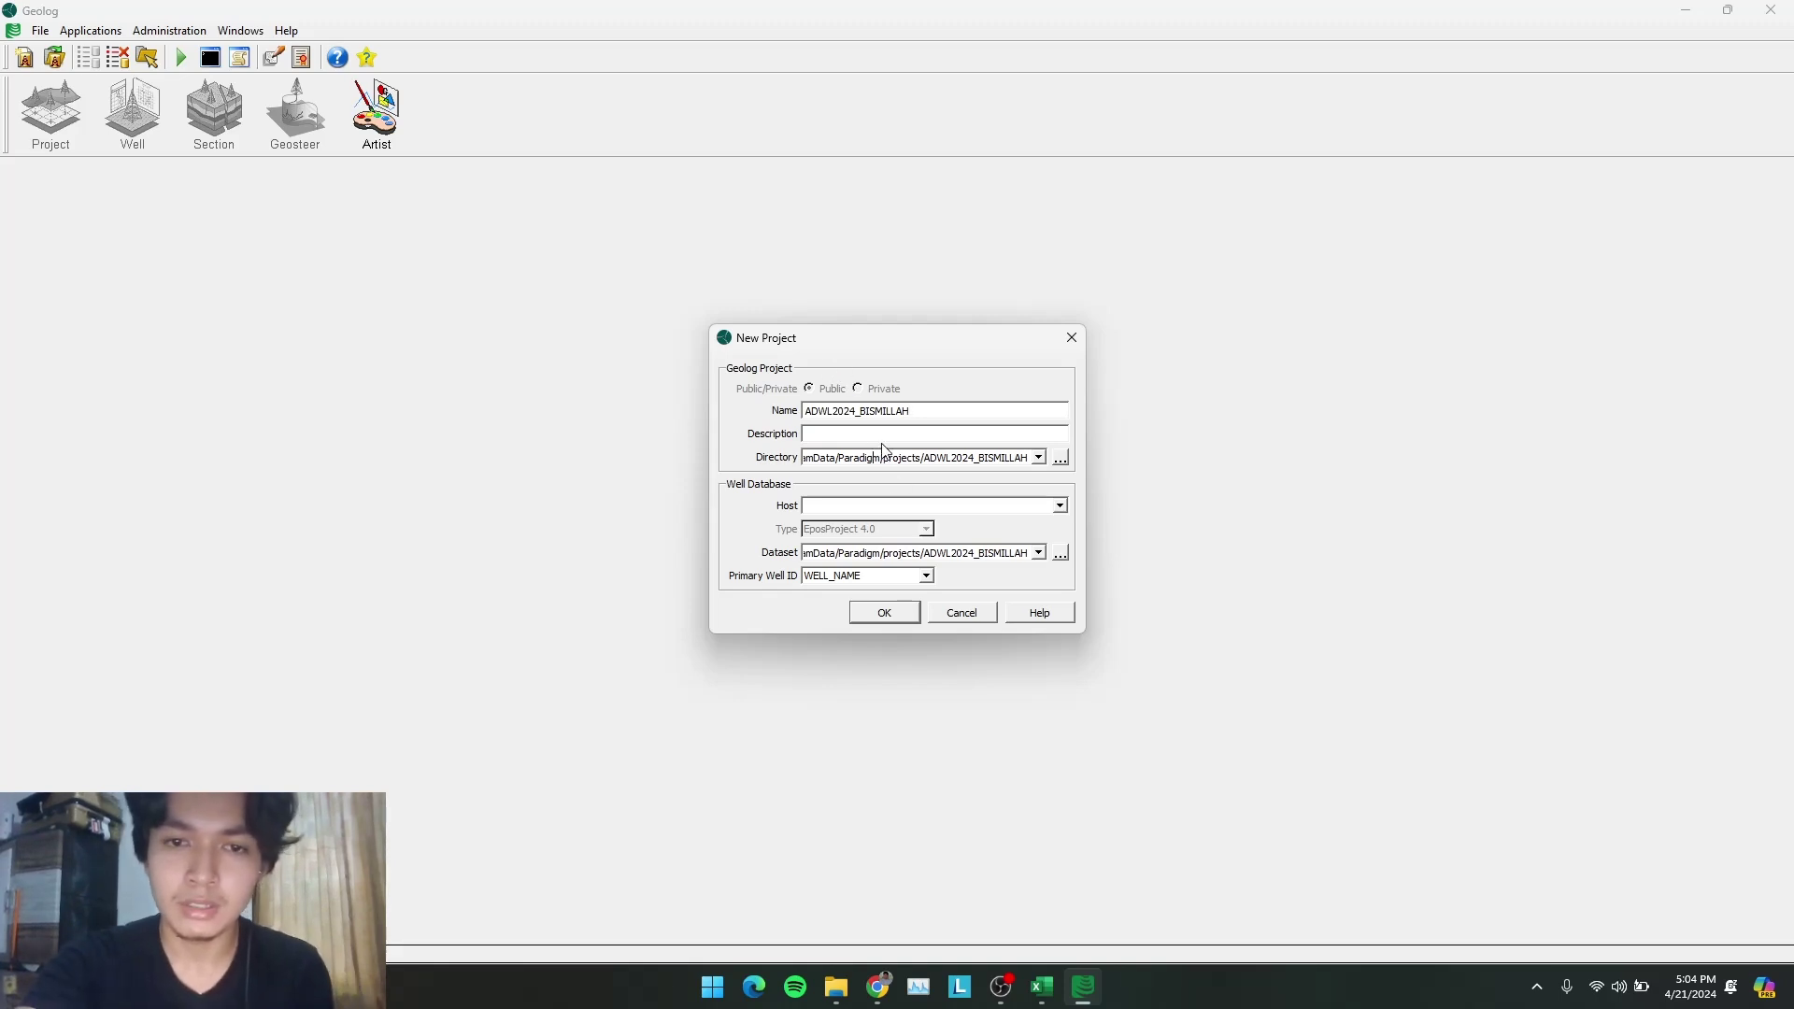
# Review the full directory path proposed for the new project from beginning to end
pyautogui.press('Home')
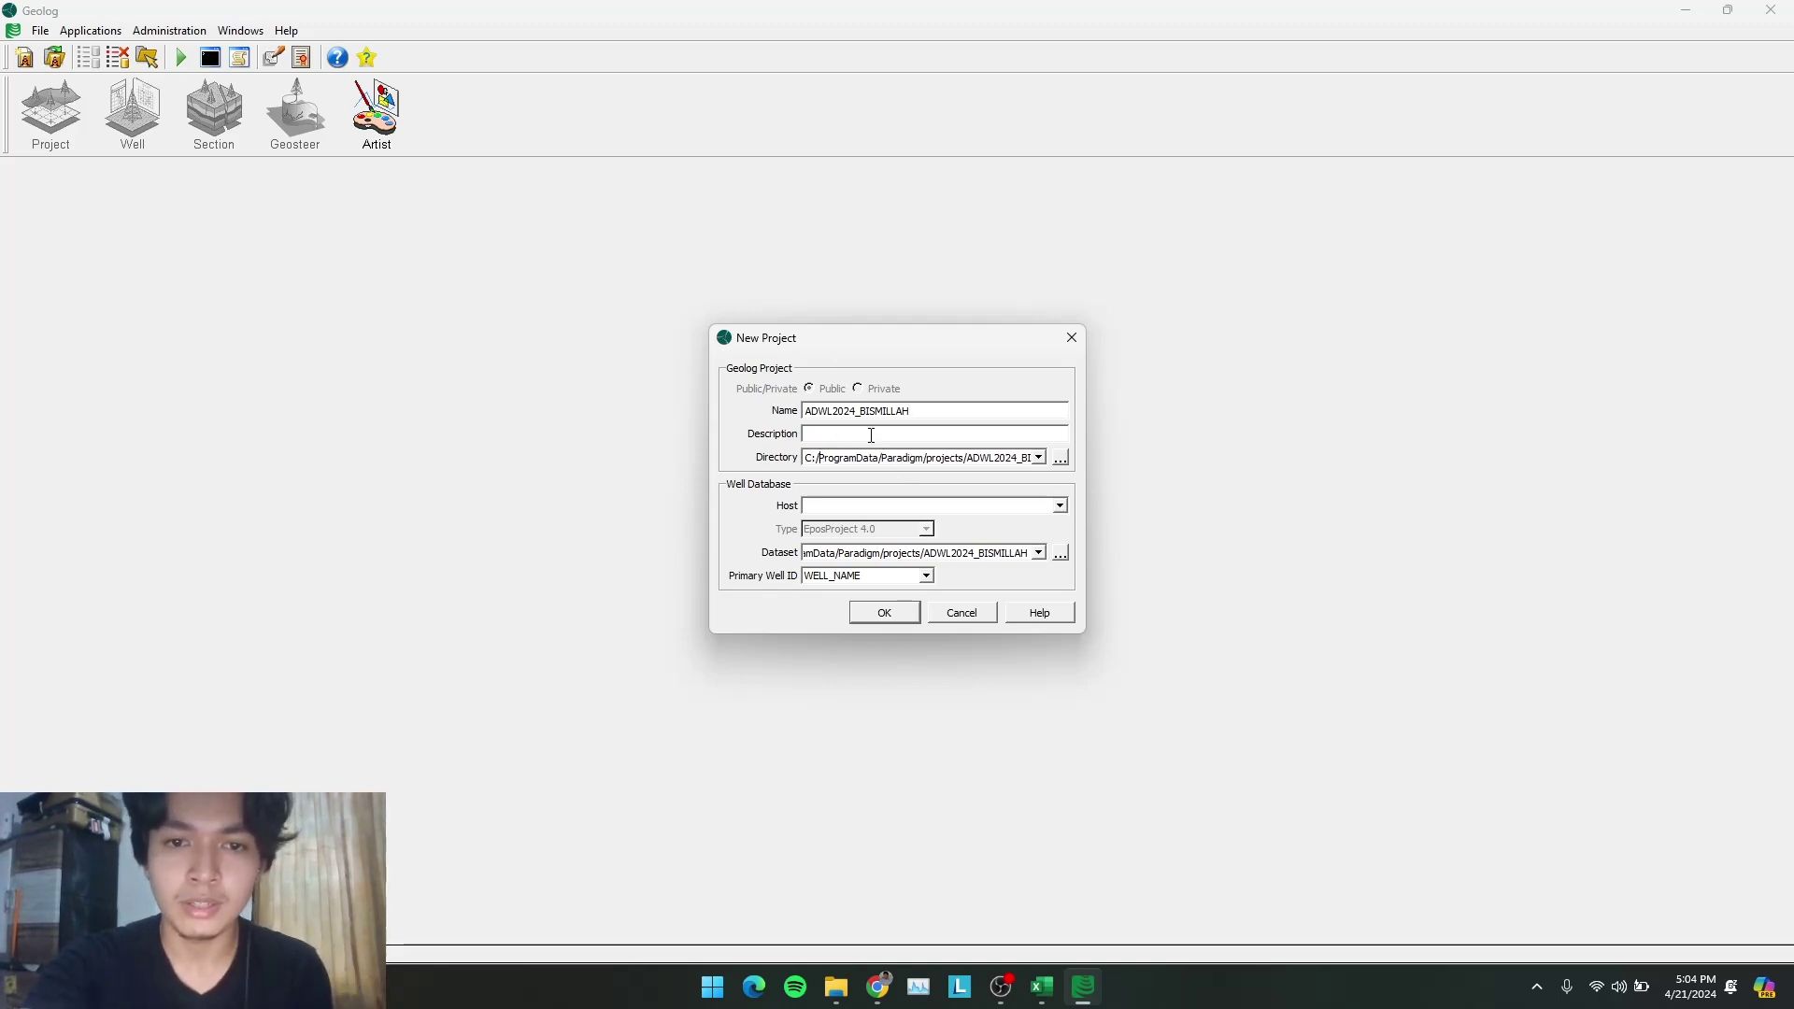
pyautogui.press('Right')
pyautogui.press('Right')
pyautogui.press('Right')
pyautogui.press('Right')
pyautogui.press('Right')
pyautogui.press('Right')
pyautogui.press('Right')
pyautogui.press('Right')
pyautogui.press('Right')
pyautogui.press('Right')
pyautogui.press('Right')
pyautogui.press('Right')
pyautogui.press('Right')
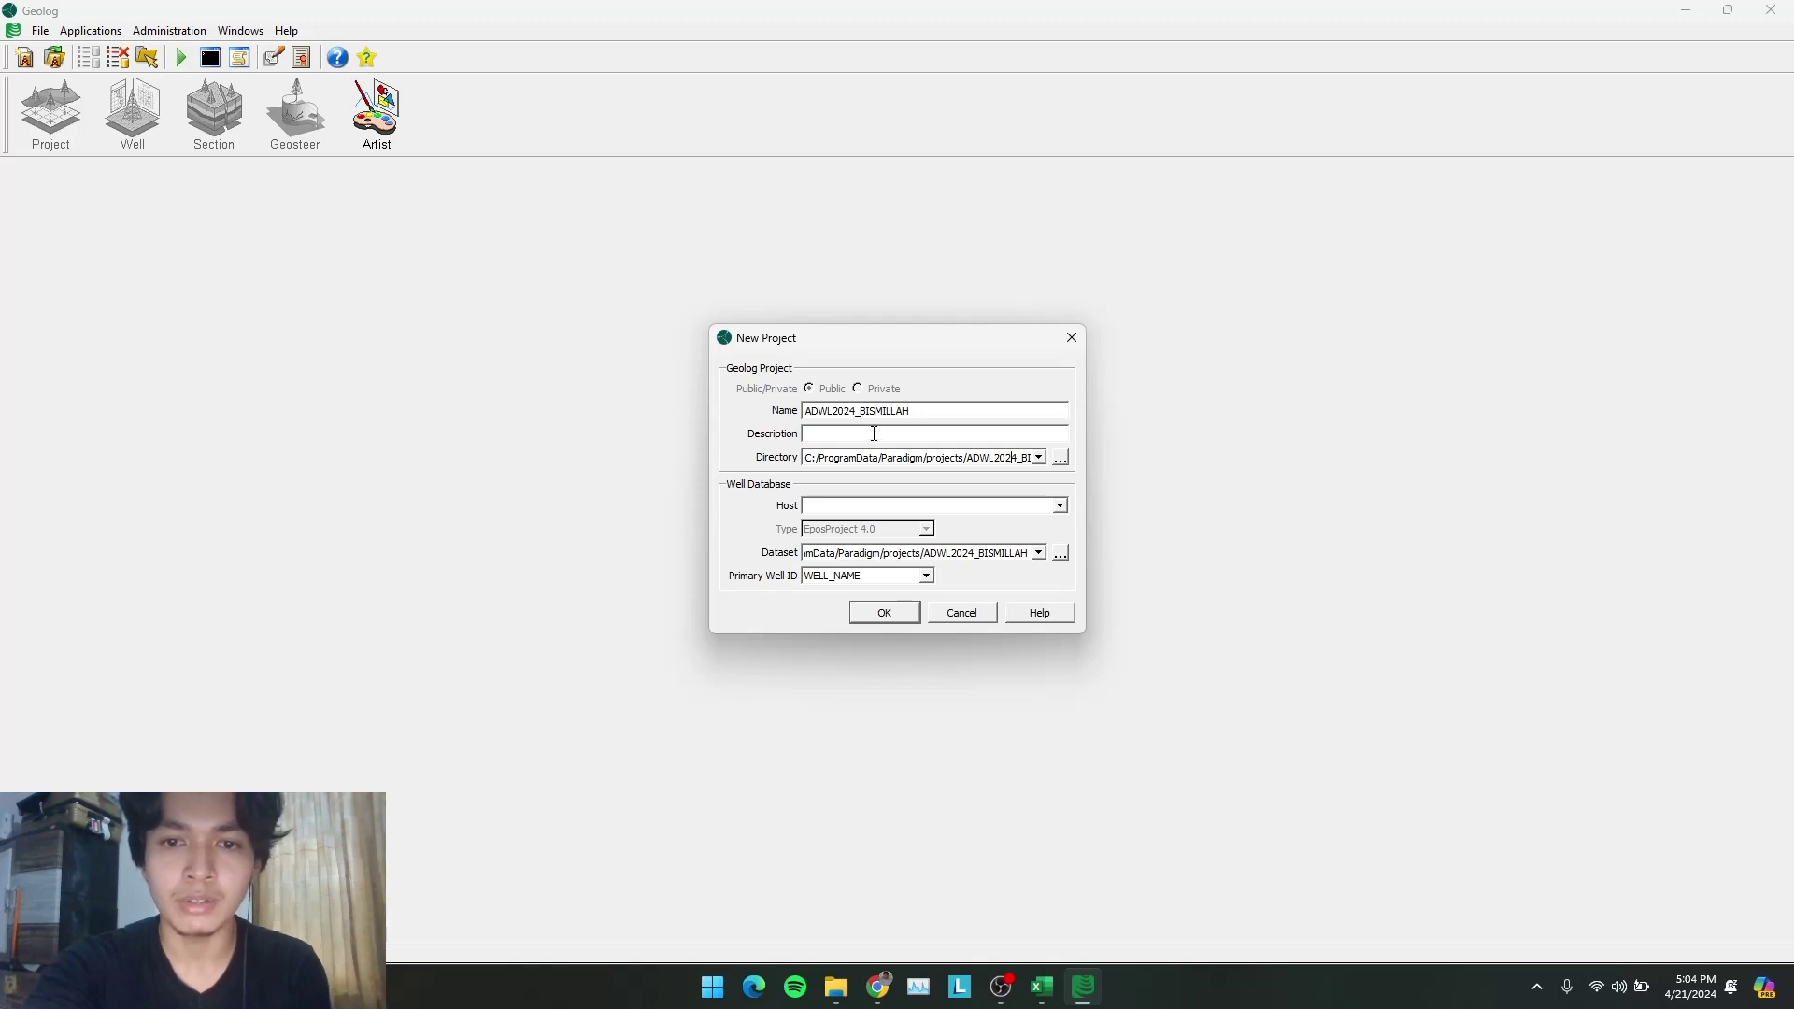
pyautogui.press('Right')
pyautogui.press('Right')
pyautogui.press('Right')
pyautogui.press('Right')
pyautogui.press('Right')
pyautogui.press('Right')
pyautogui.press('Right')
pyautogui.press('Right')
pyautogui.press('Right')
pyautogui.press('Right')
pyautogui.press('Right')
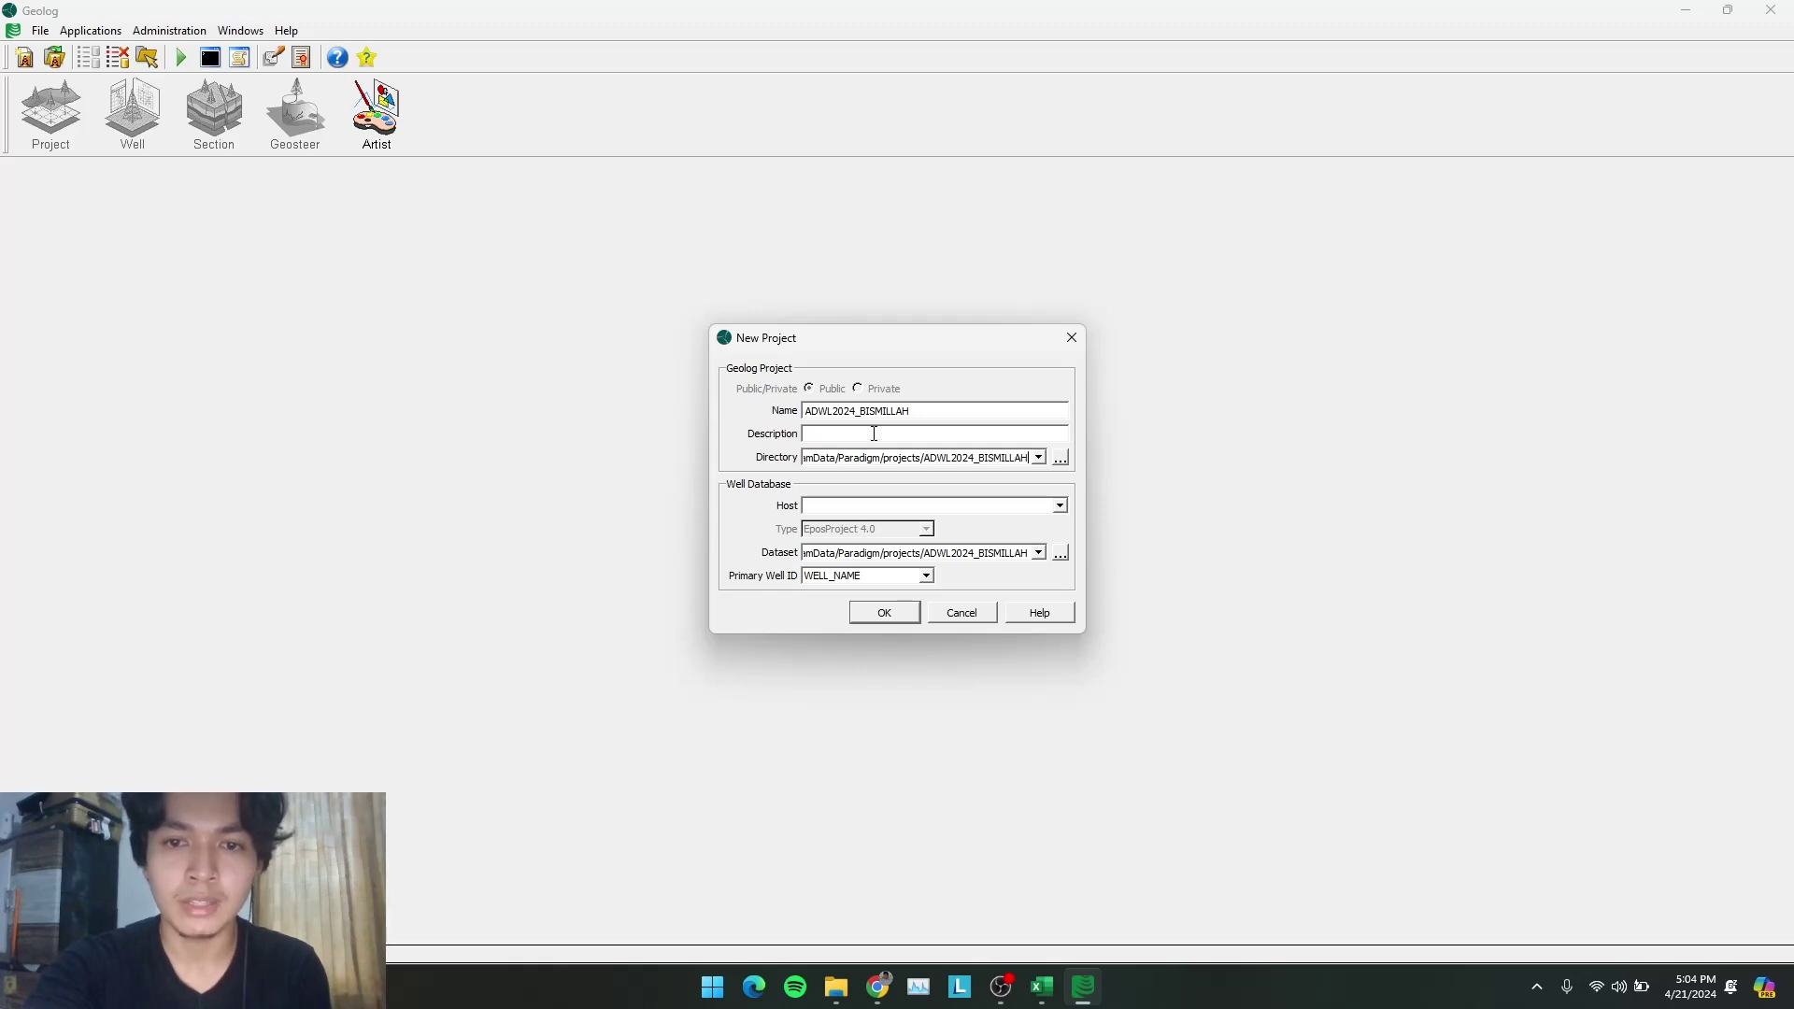
# Create the project with the default directory and database settings, and open it in the Project application
pyautogui.click(907, 618)
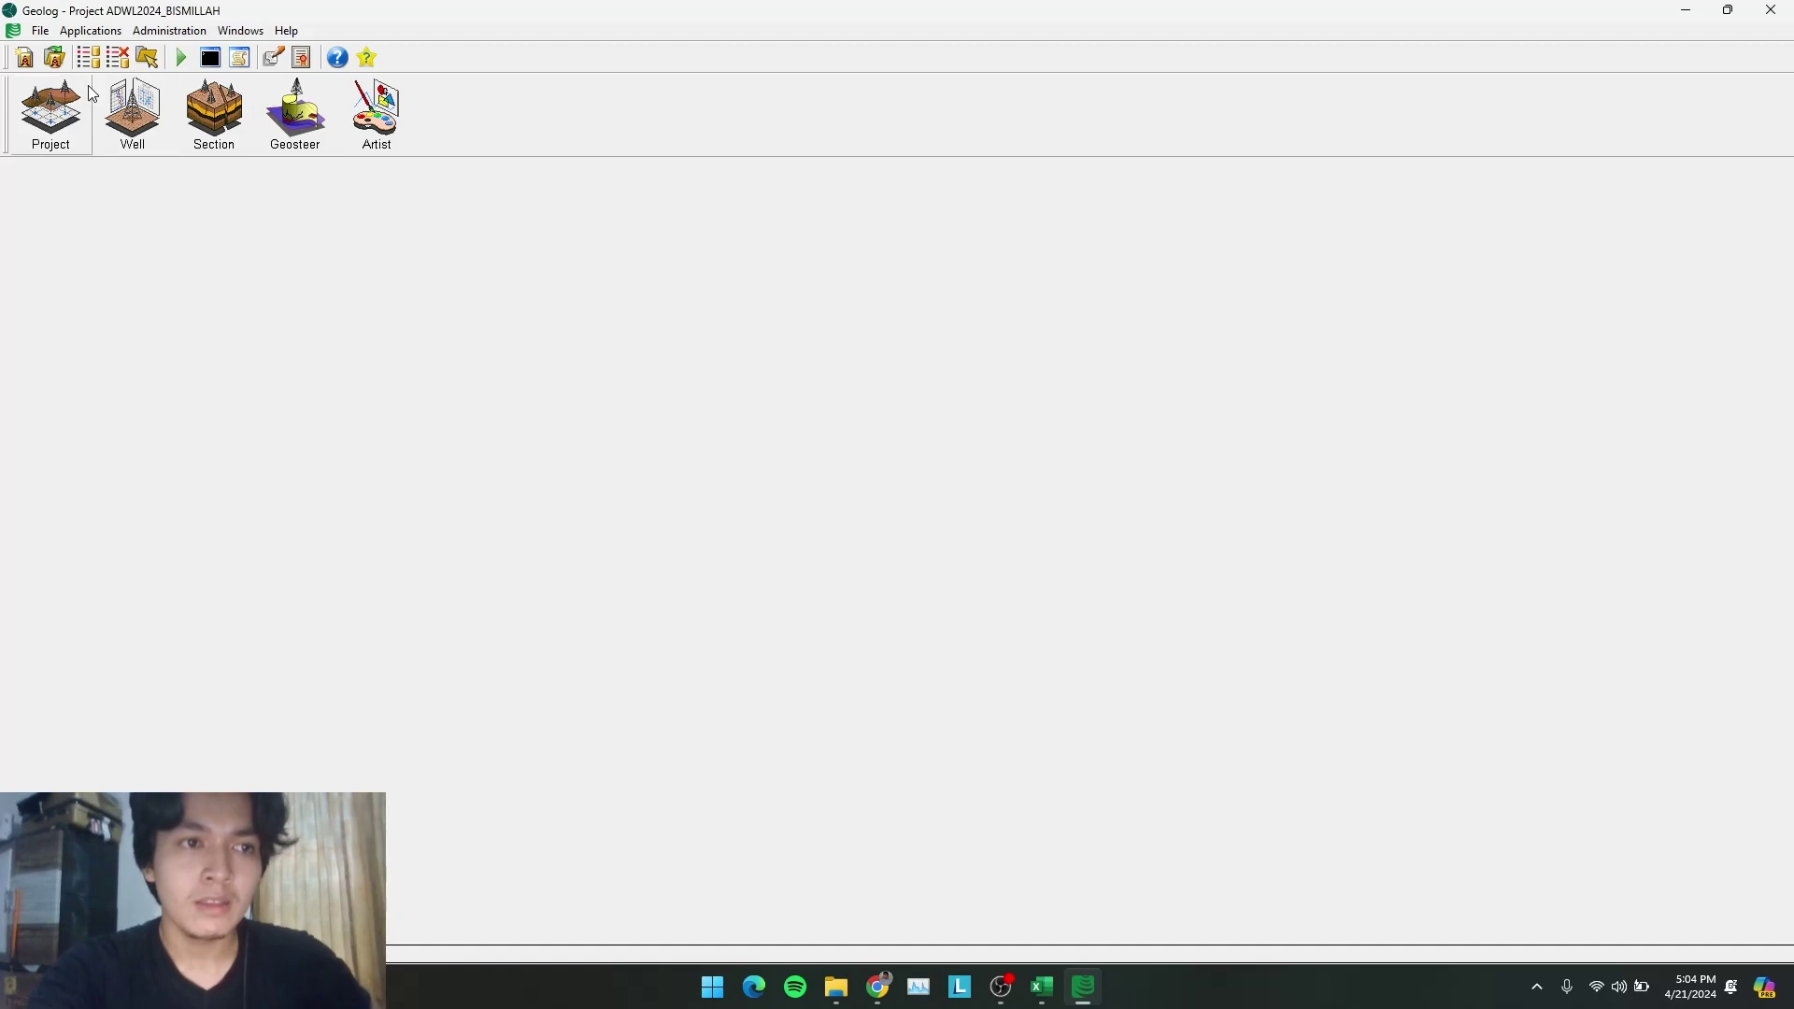
pyautogui.click(52, 116)
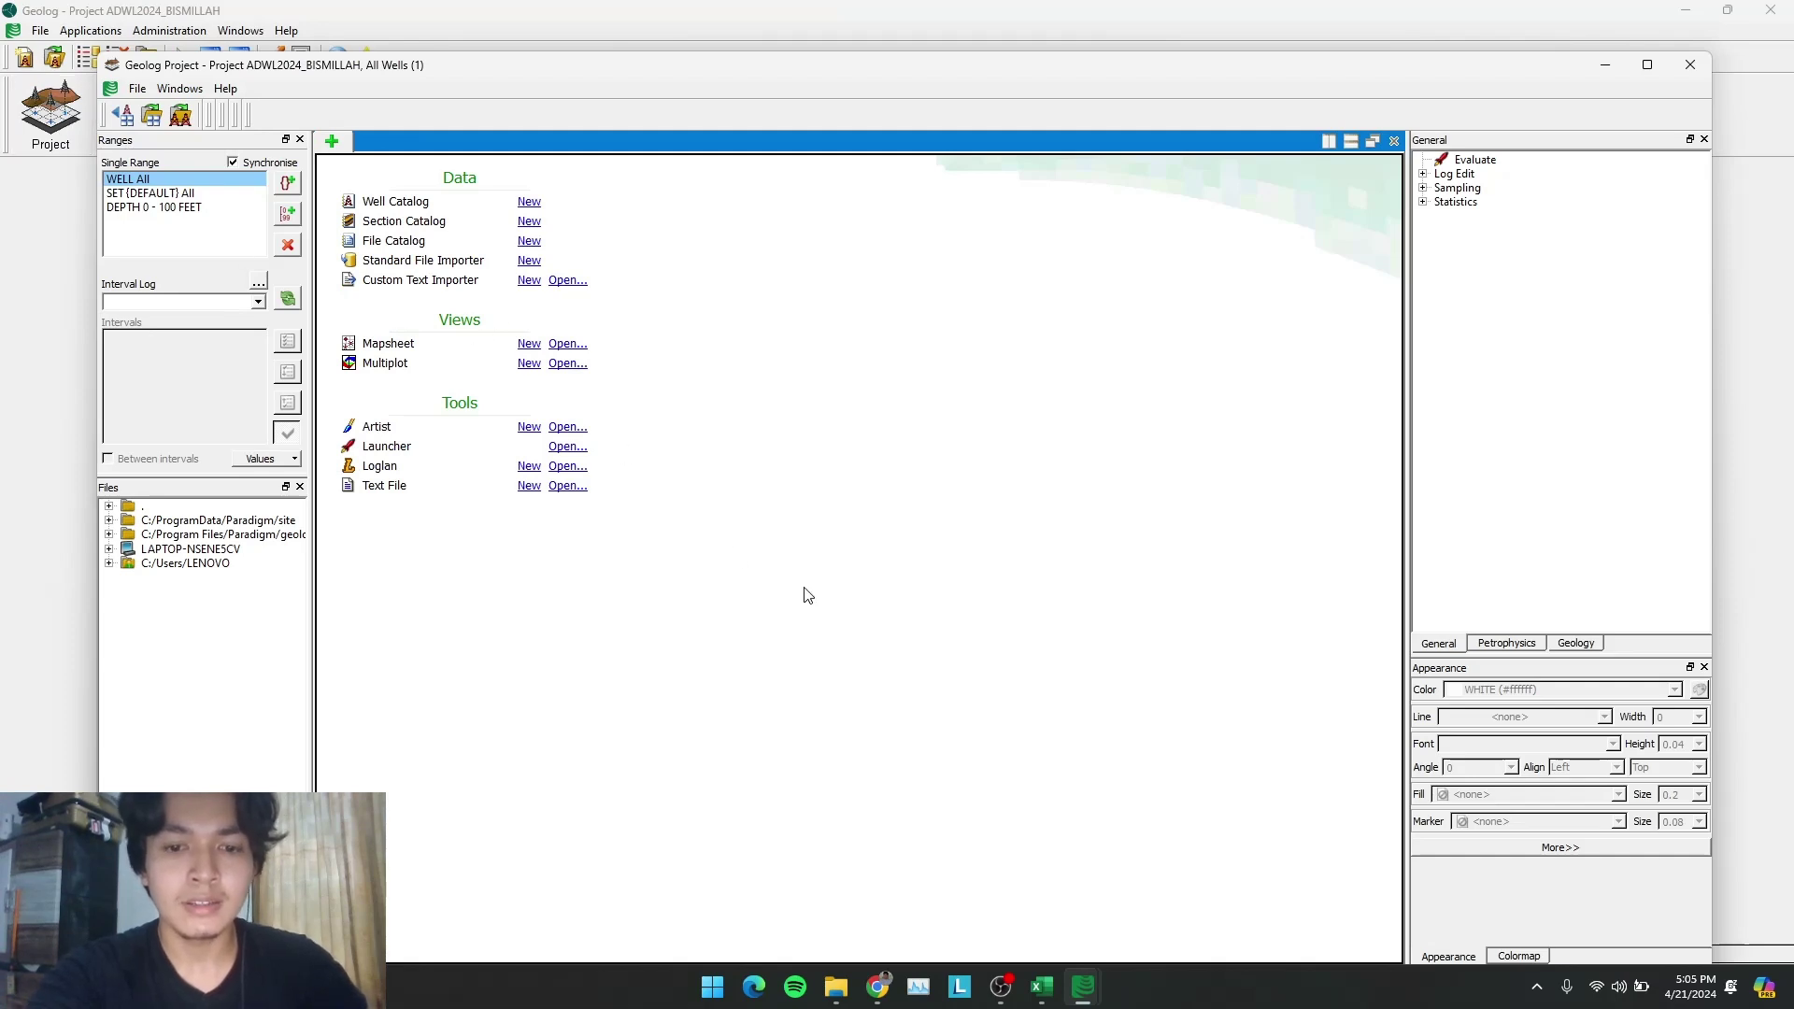
# From the Data LAS Asis folder in File Explorer, load the ITS-6X, ITS-11Z and ITS-23 LAS files into the Geolog Project window
pyautogui.click(836, 986)
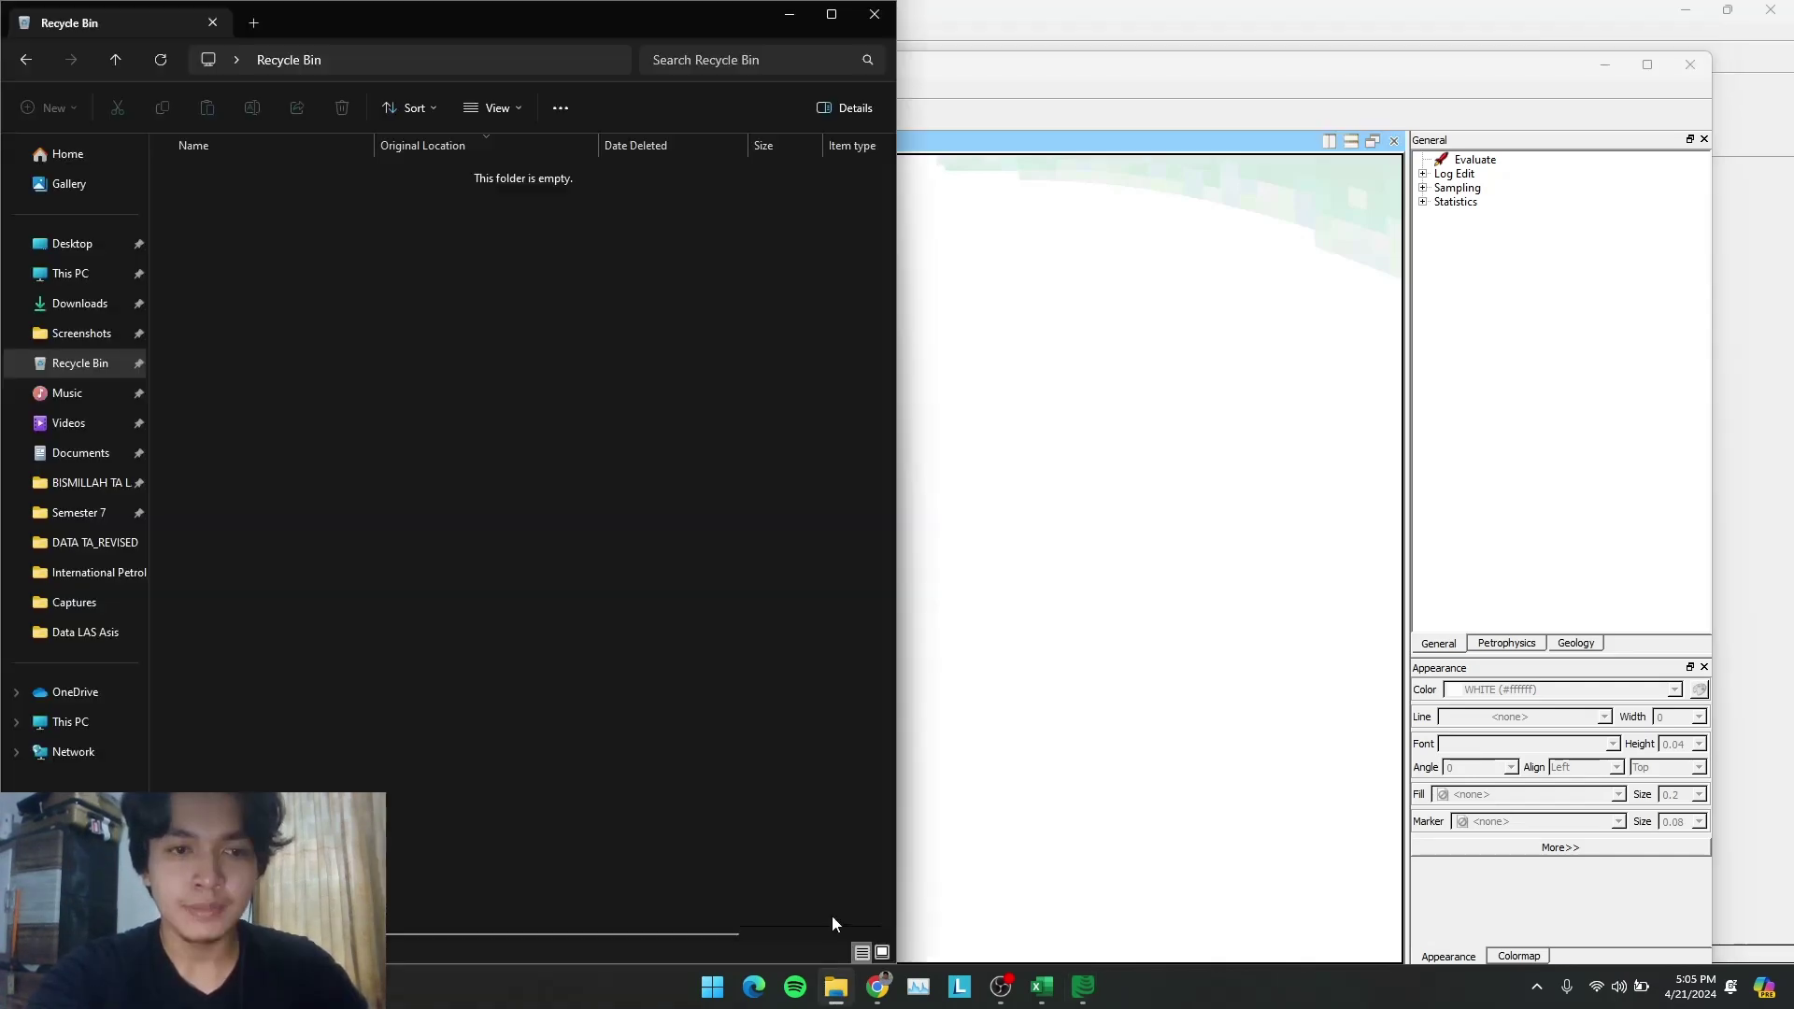
pyautogui.hotkey('alt', 'Left')
pyautogui.doubleClick(283, 204)
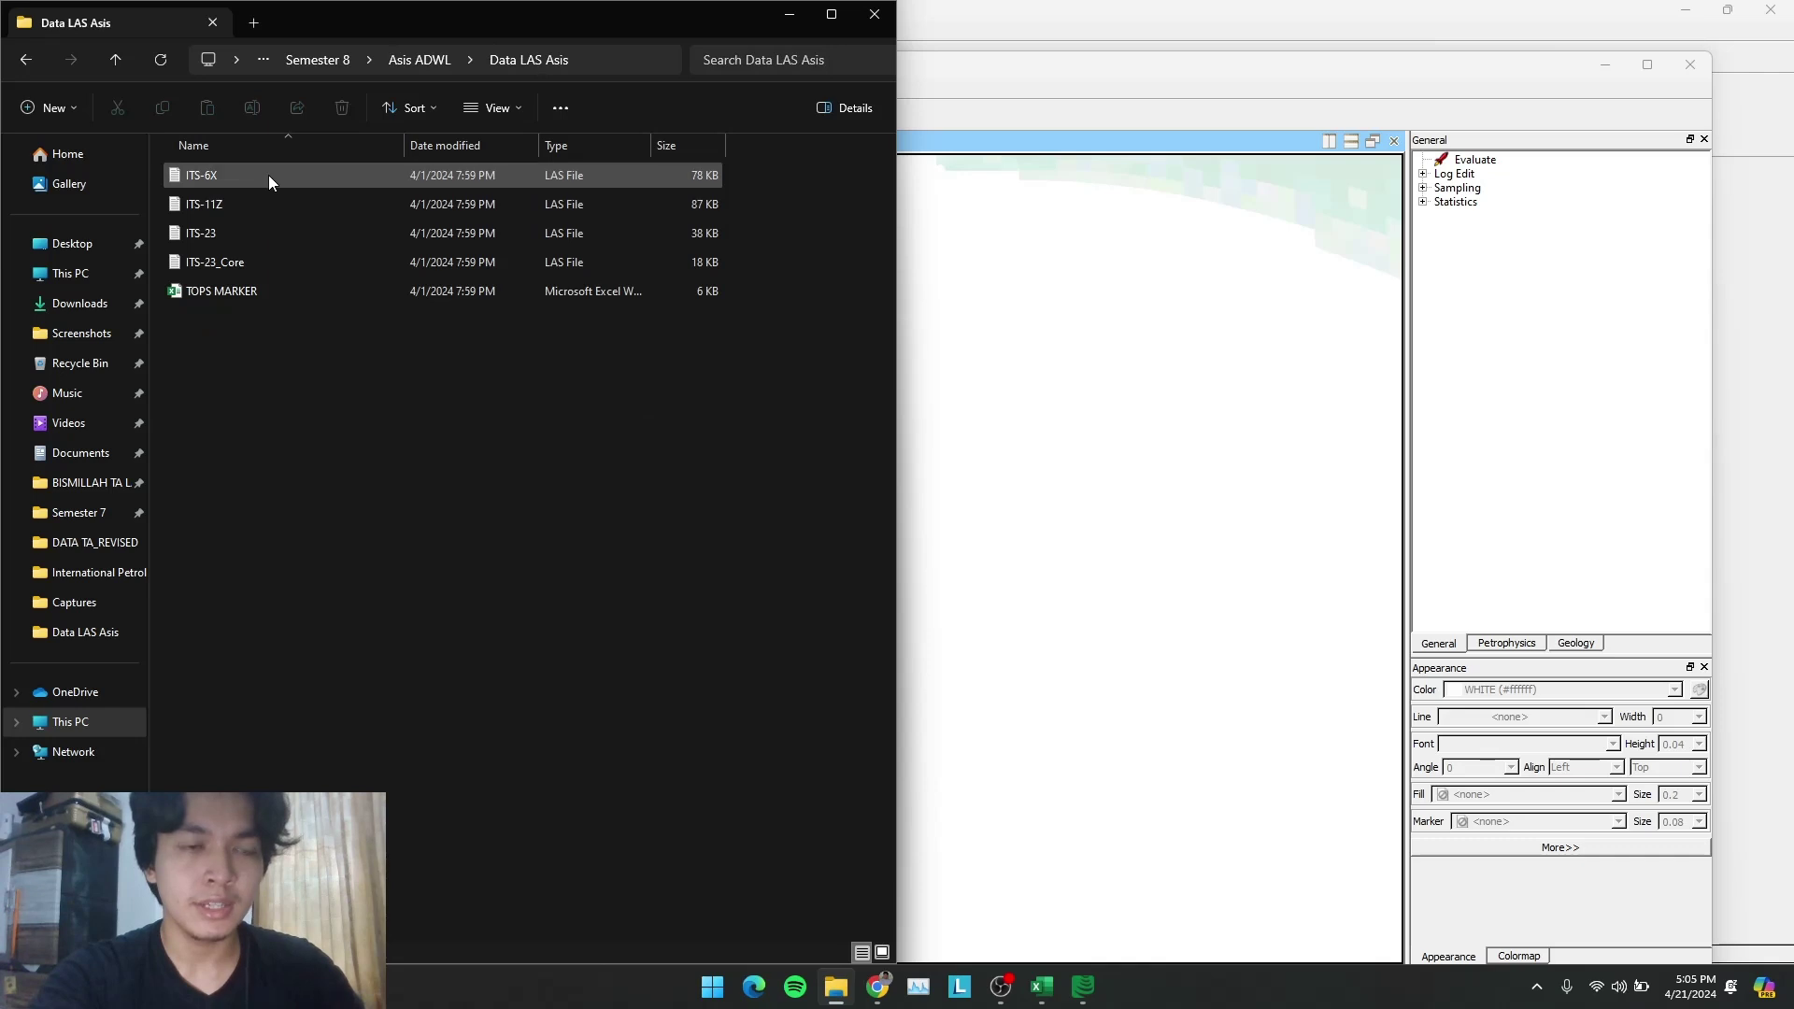
pyautogui.click(267, 176)
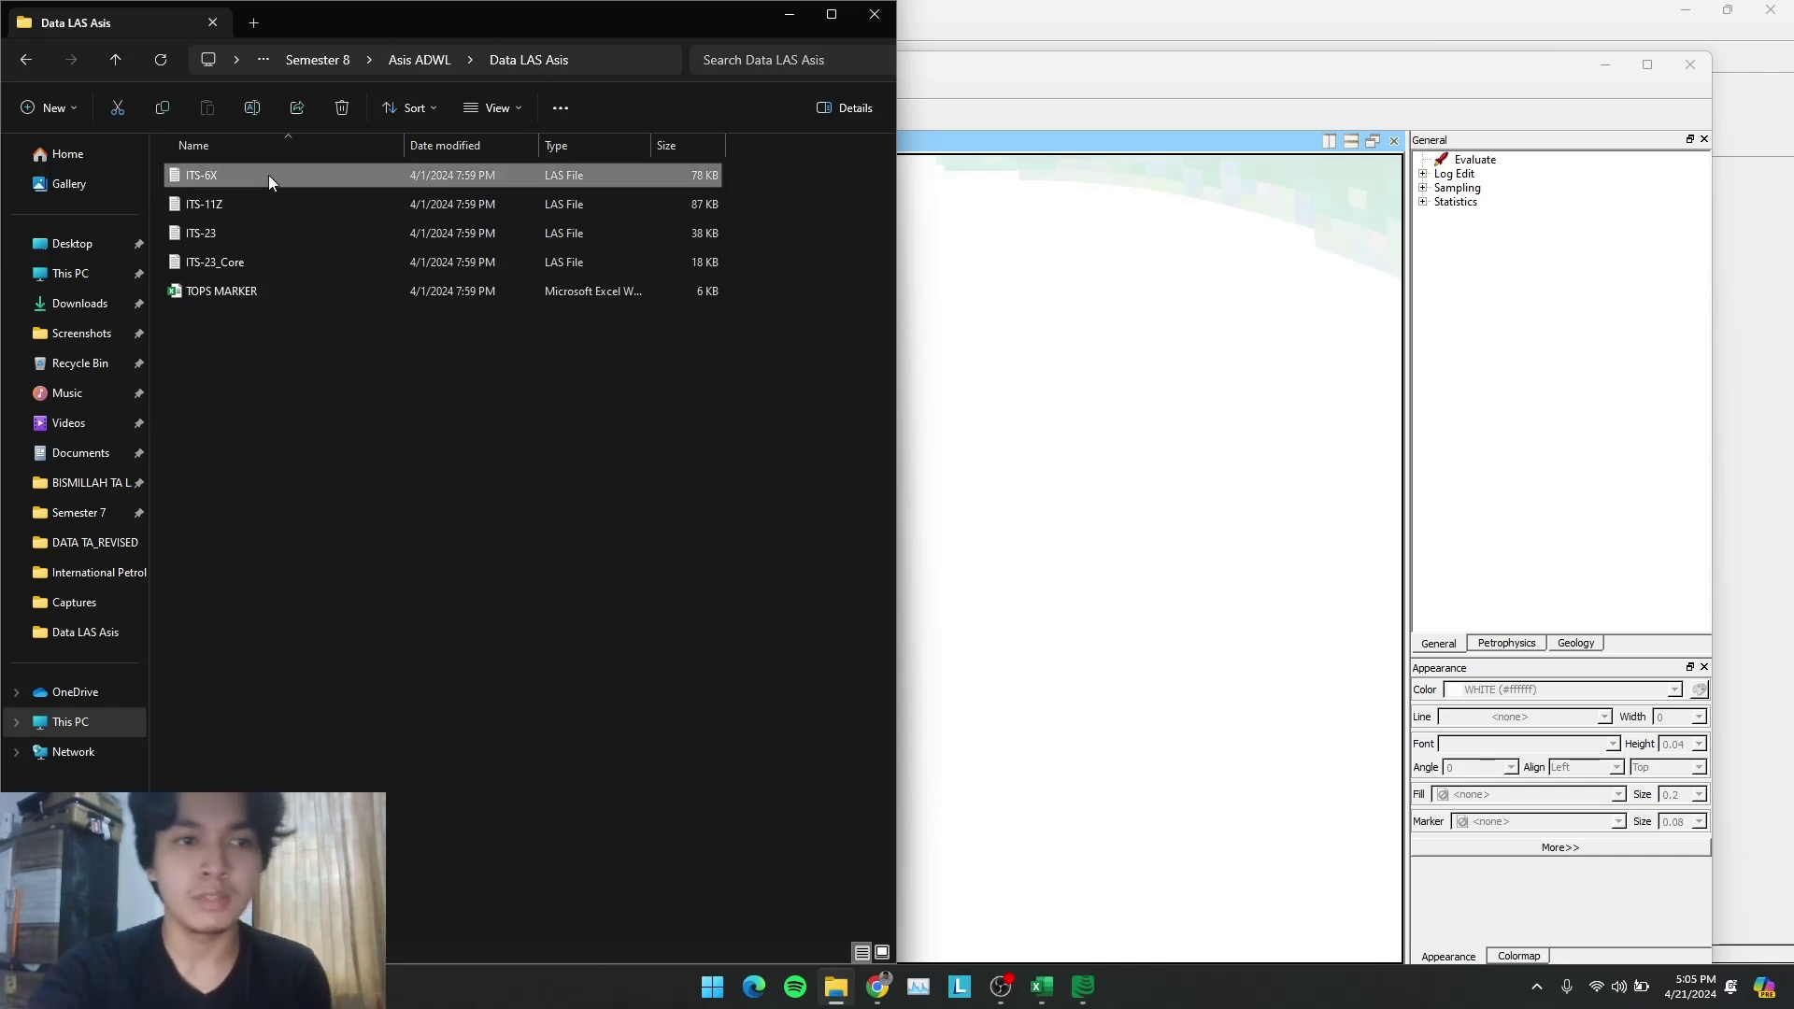
pyautogui.keyDown('ctrl'); pyautogui.click(252, 231); pyautogui.keyUp('ctrl')
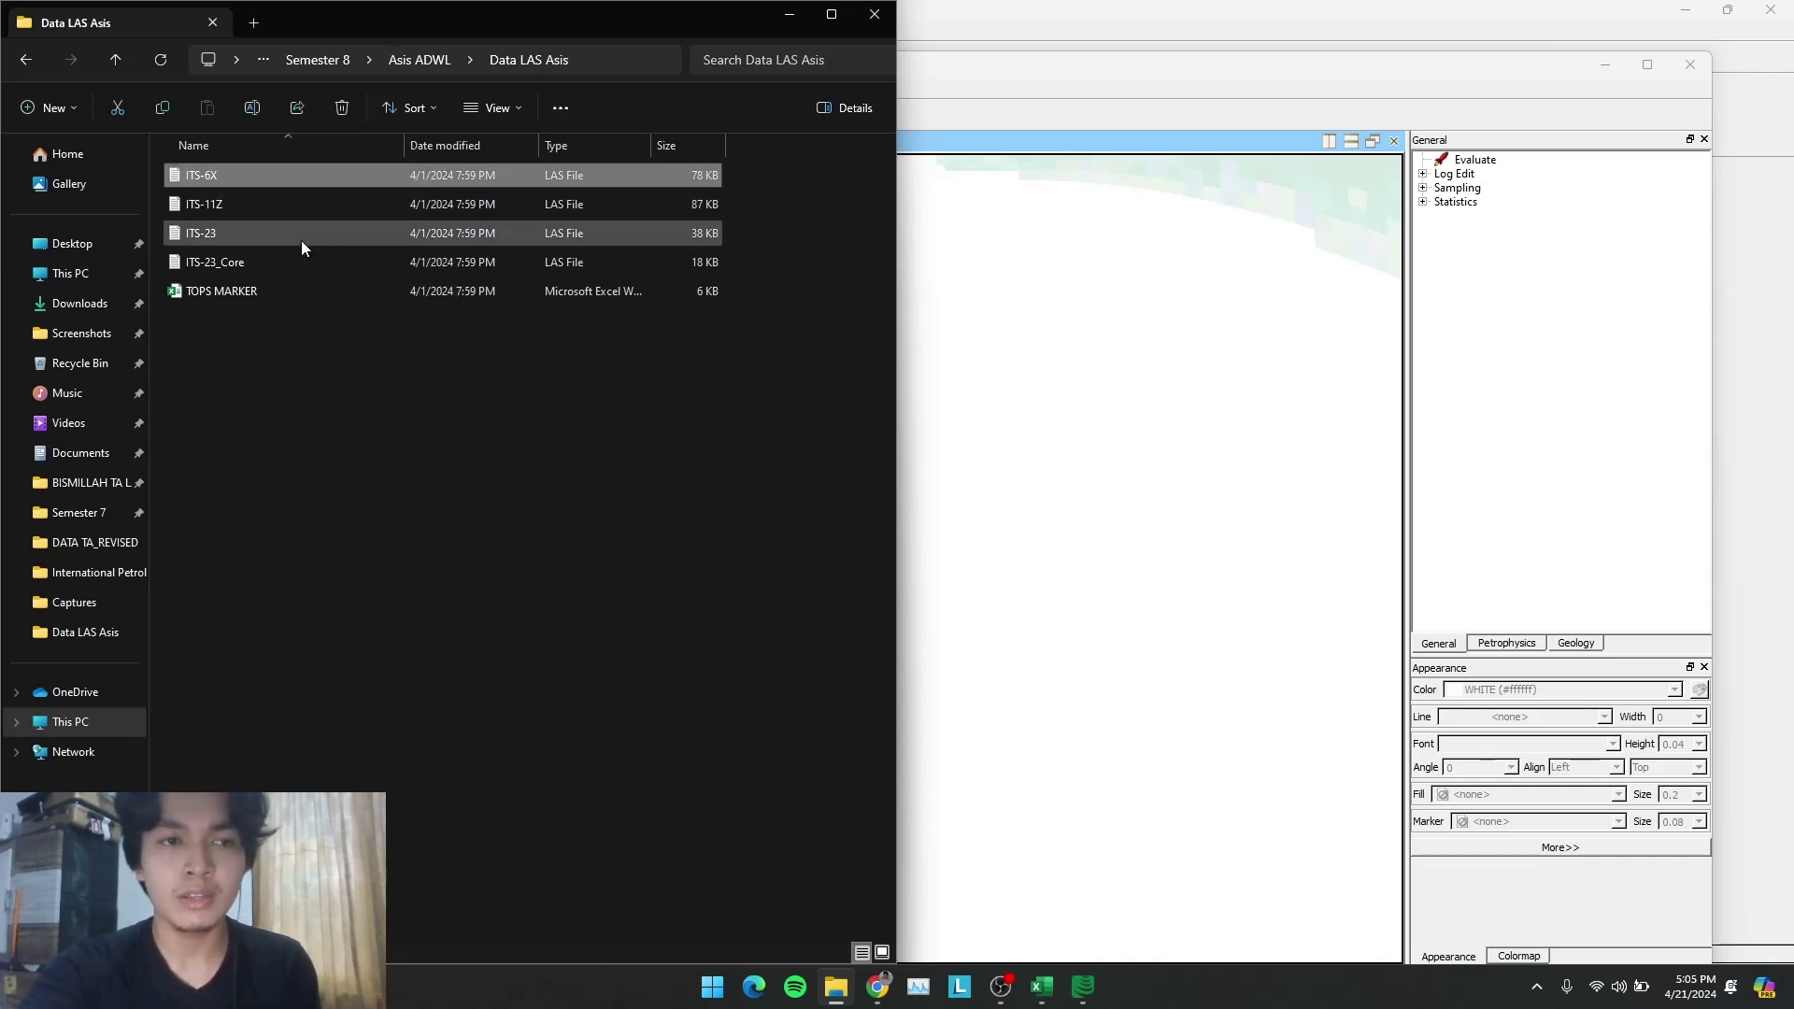
pyautogui.keyDown('shift'); pyautogui.click(294, 235); pyautogui.keyUp('shift')
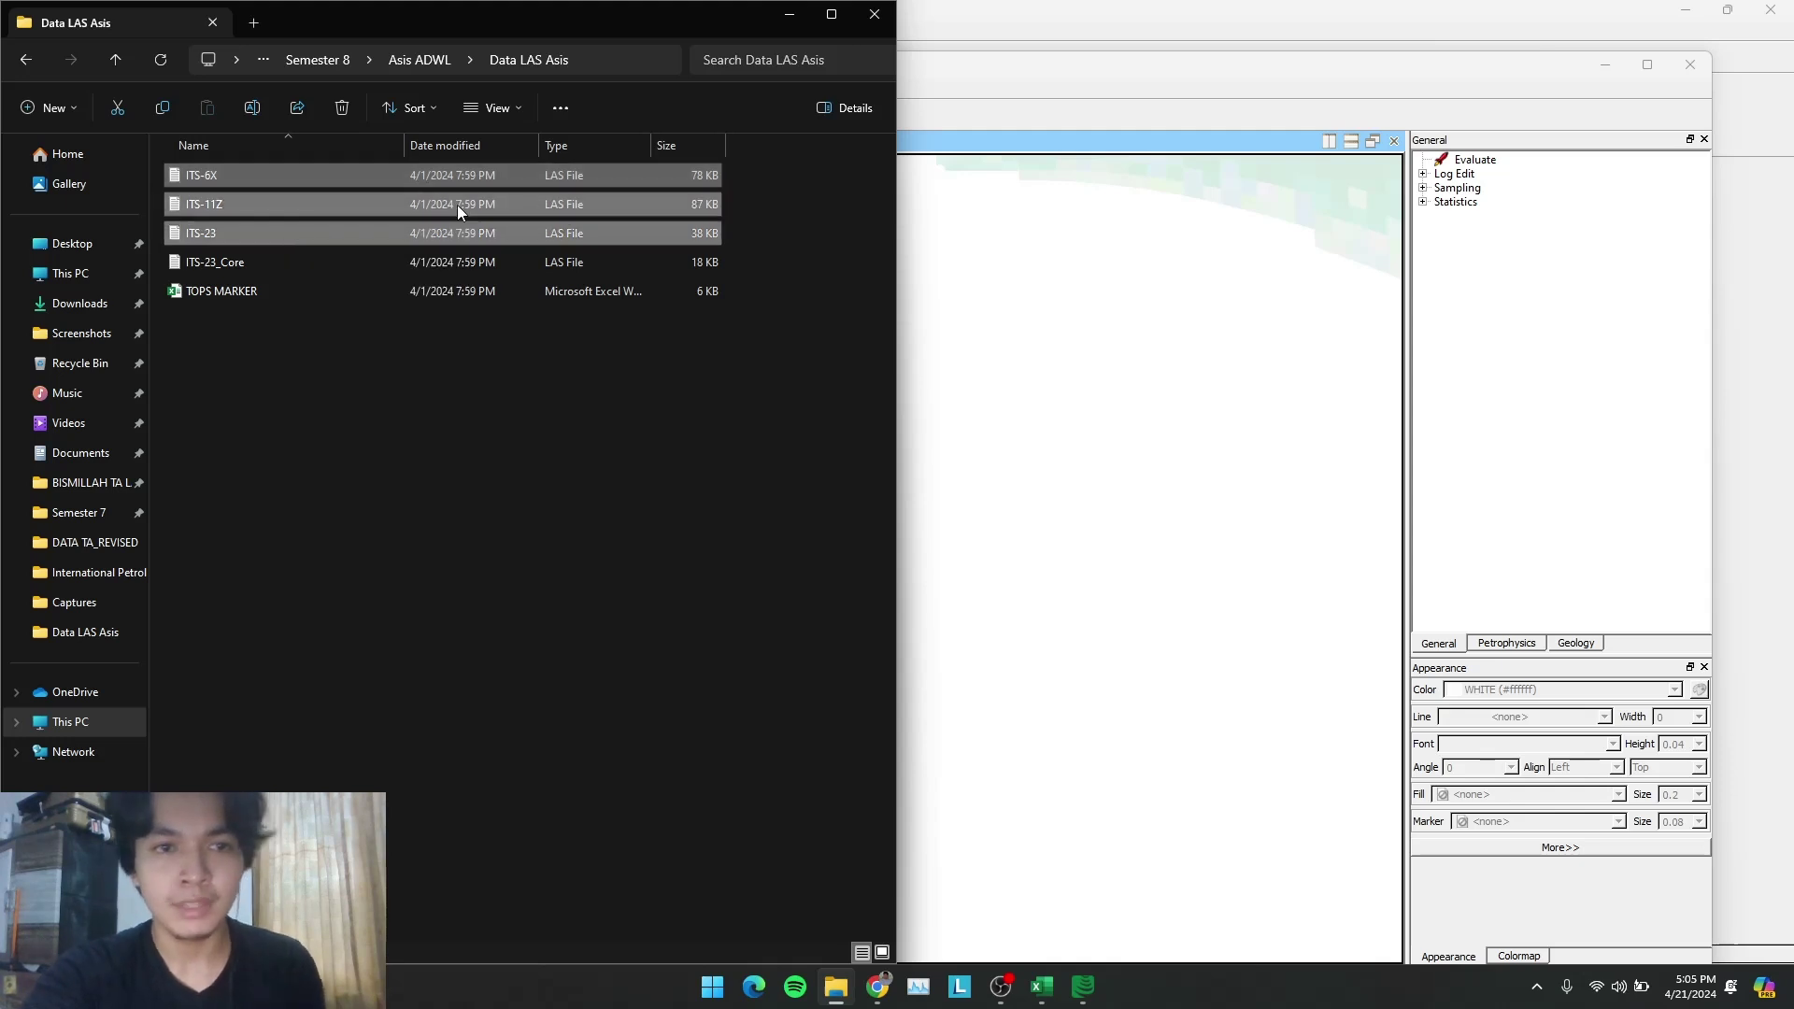
pyautogui.moveTo(422, 200); pyautogui.dragTo(1036, 311)
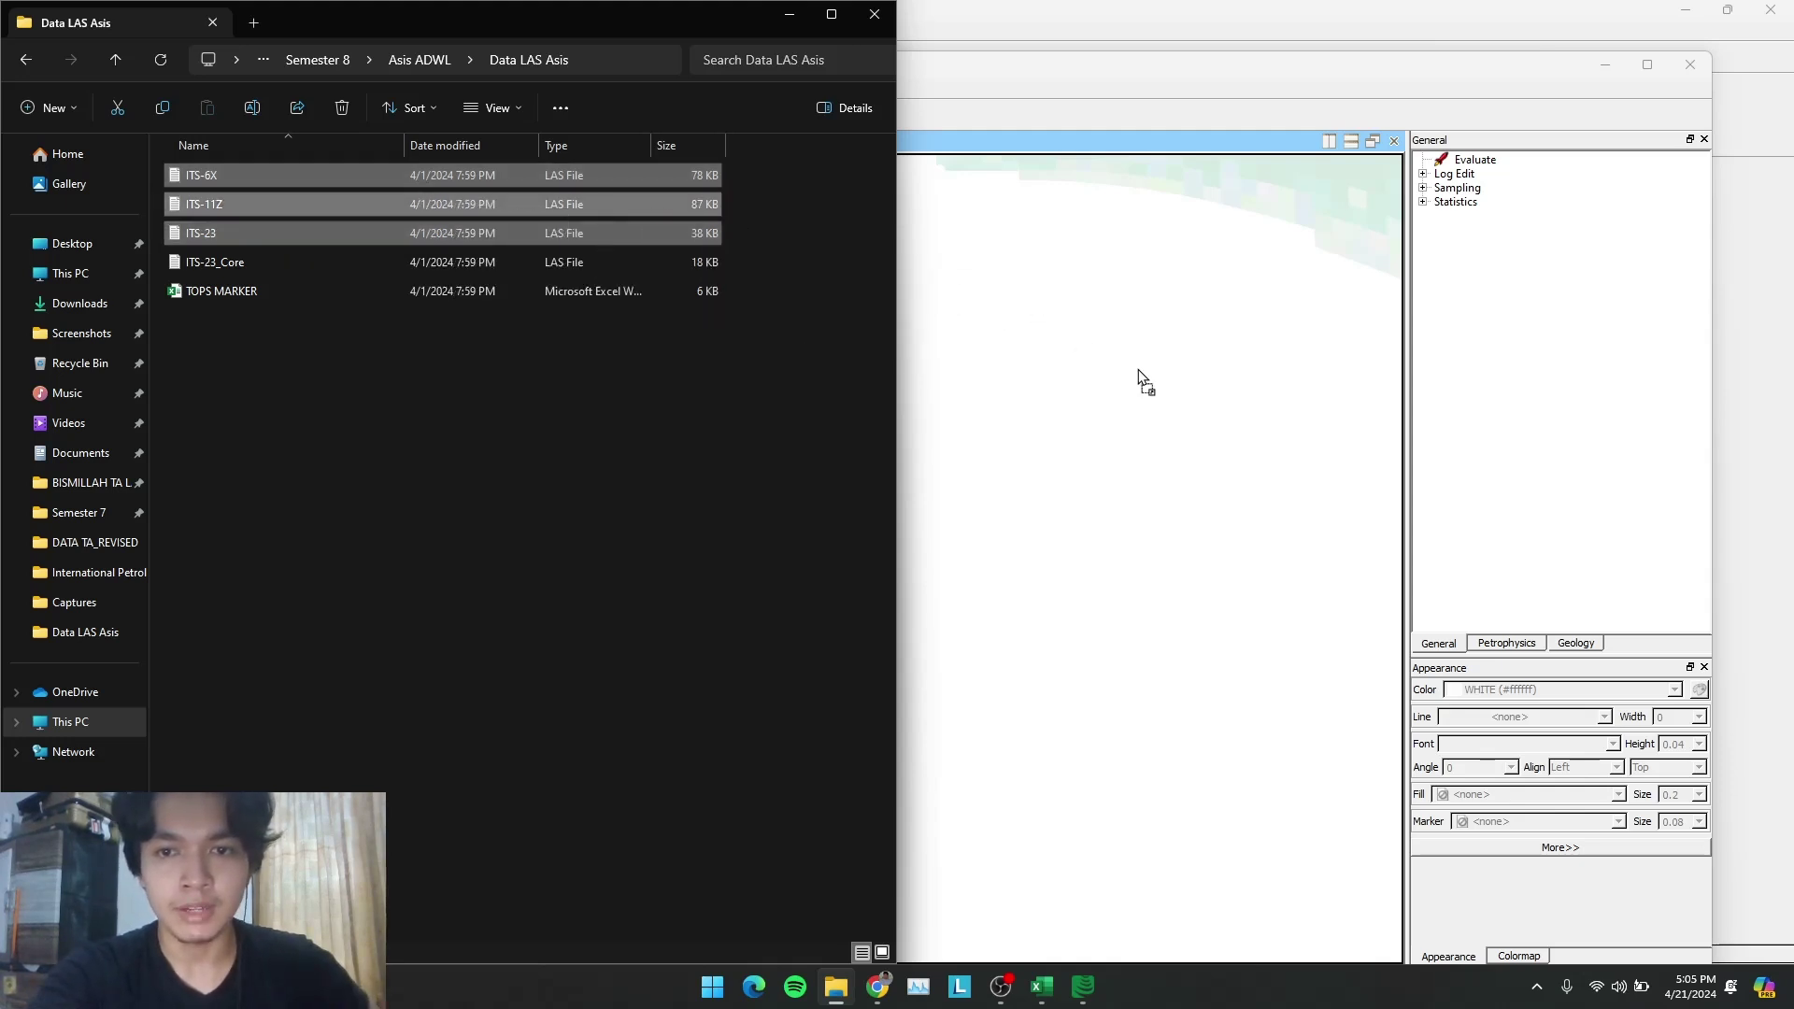
pyautogui.moveTo(1138, 368); pyautogui.dragTo(1144, 378)
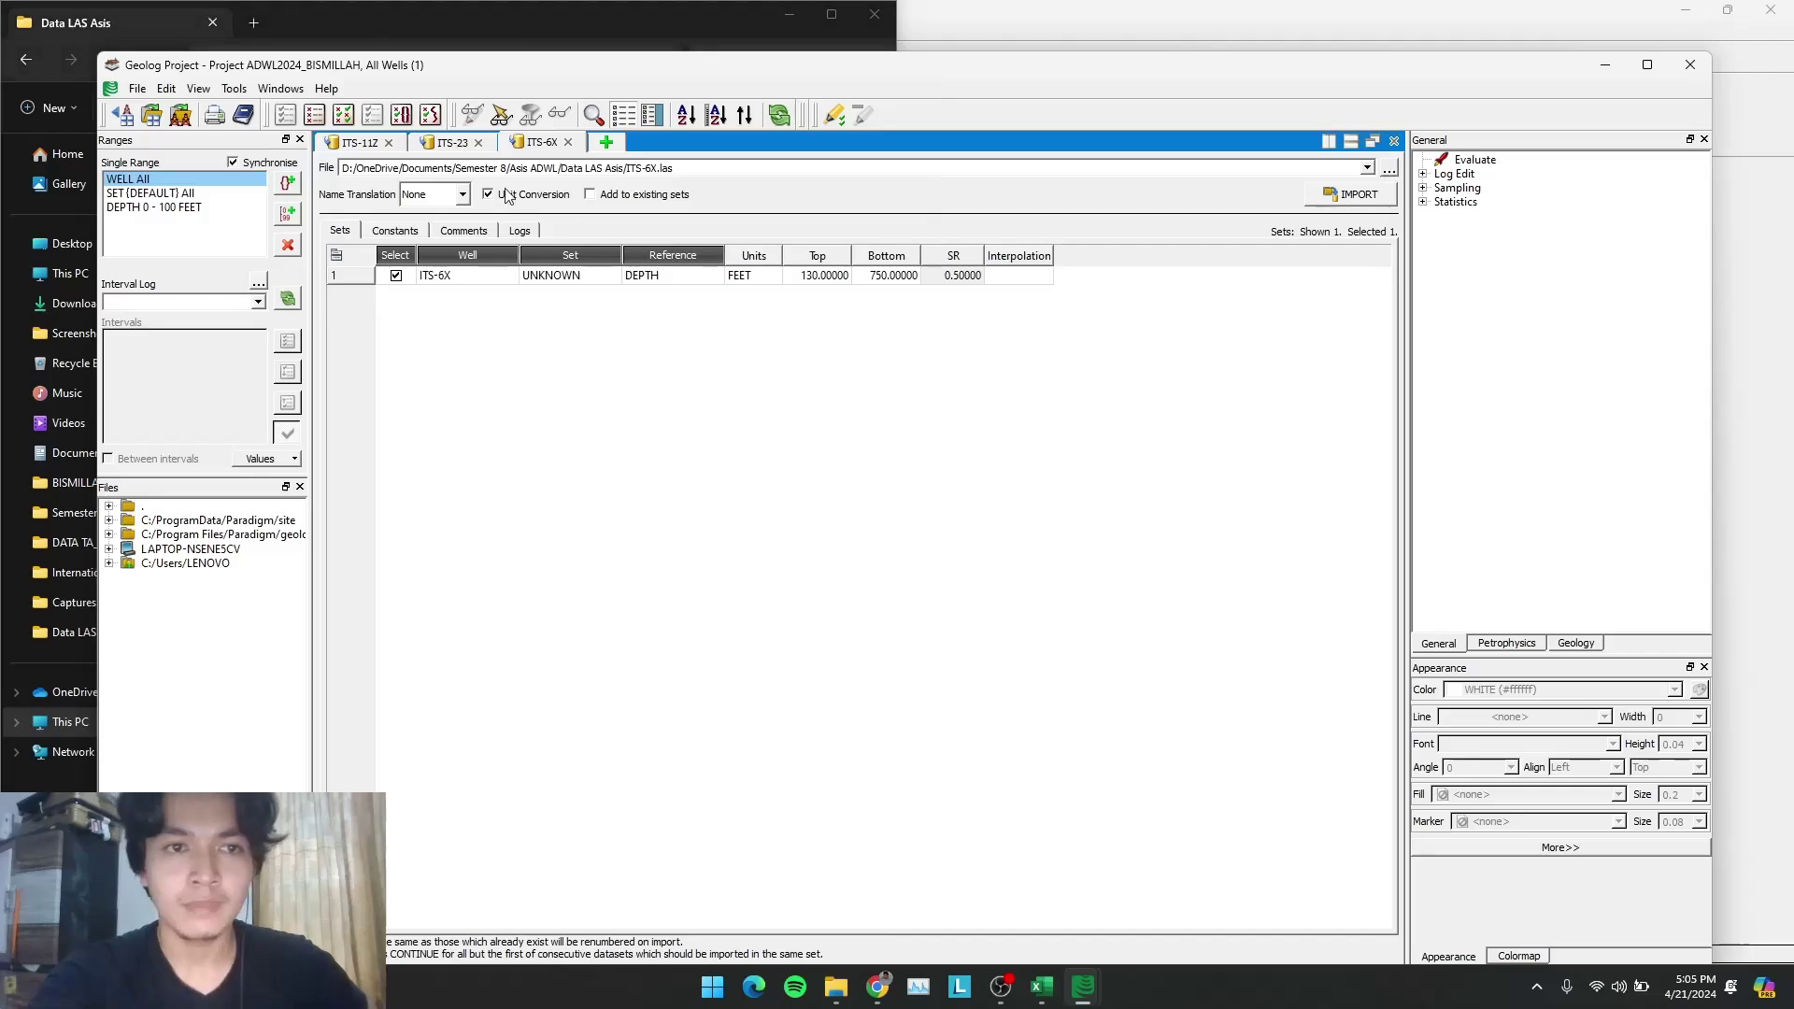
# Check the three loaded LAS files and set the set name of ITS-11Z to WIRE
pyautogui.click(363, 144)
pyautogui.click(452, 144)
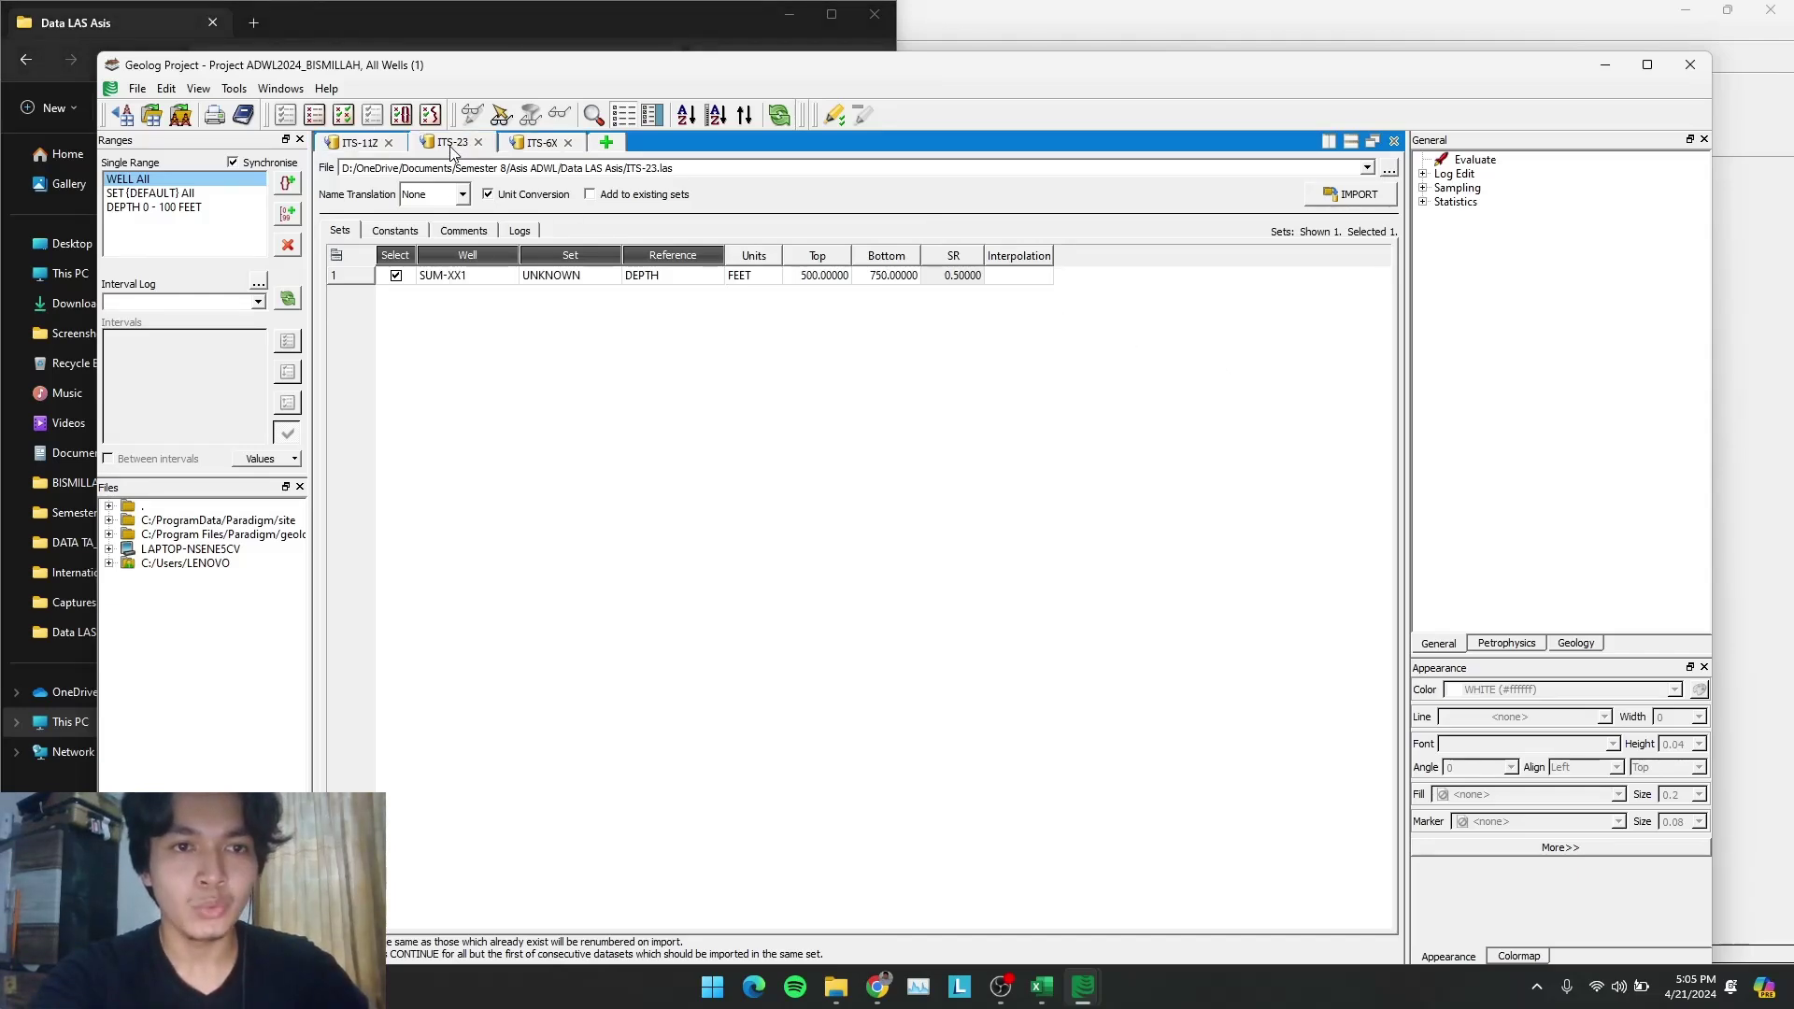
pyautogui.click(556, 148)
pyautogui.click(360, 150)
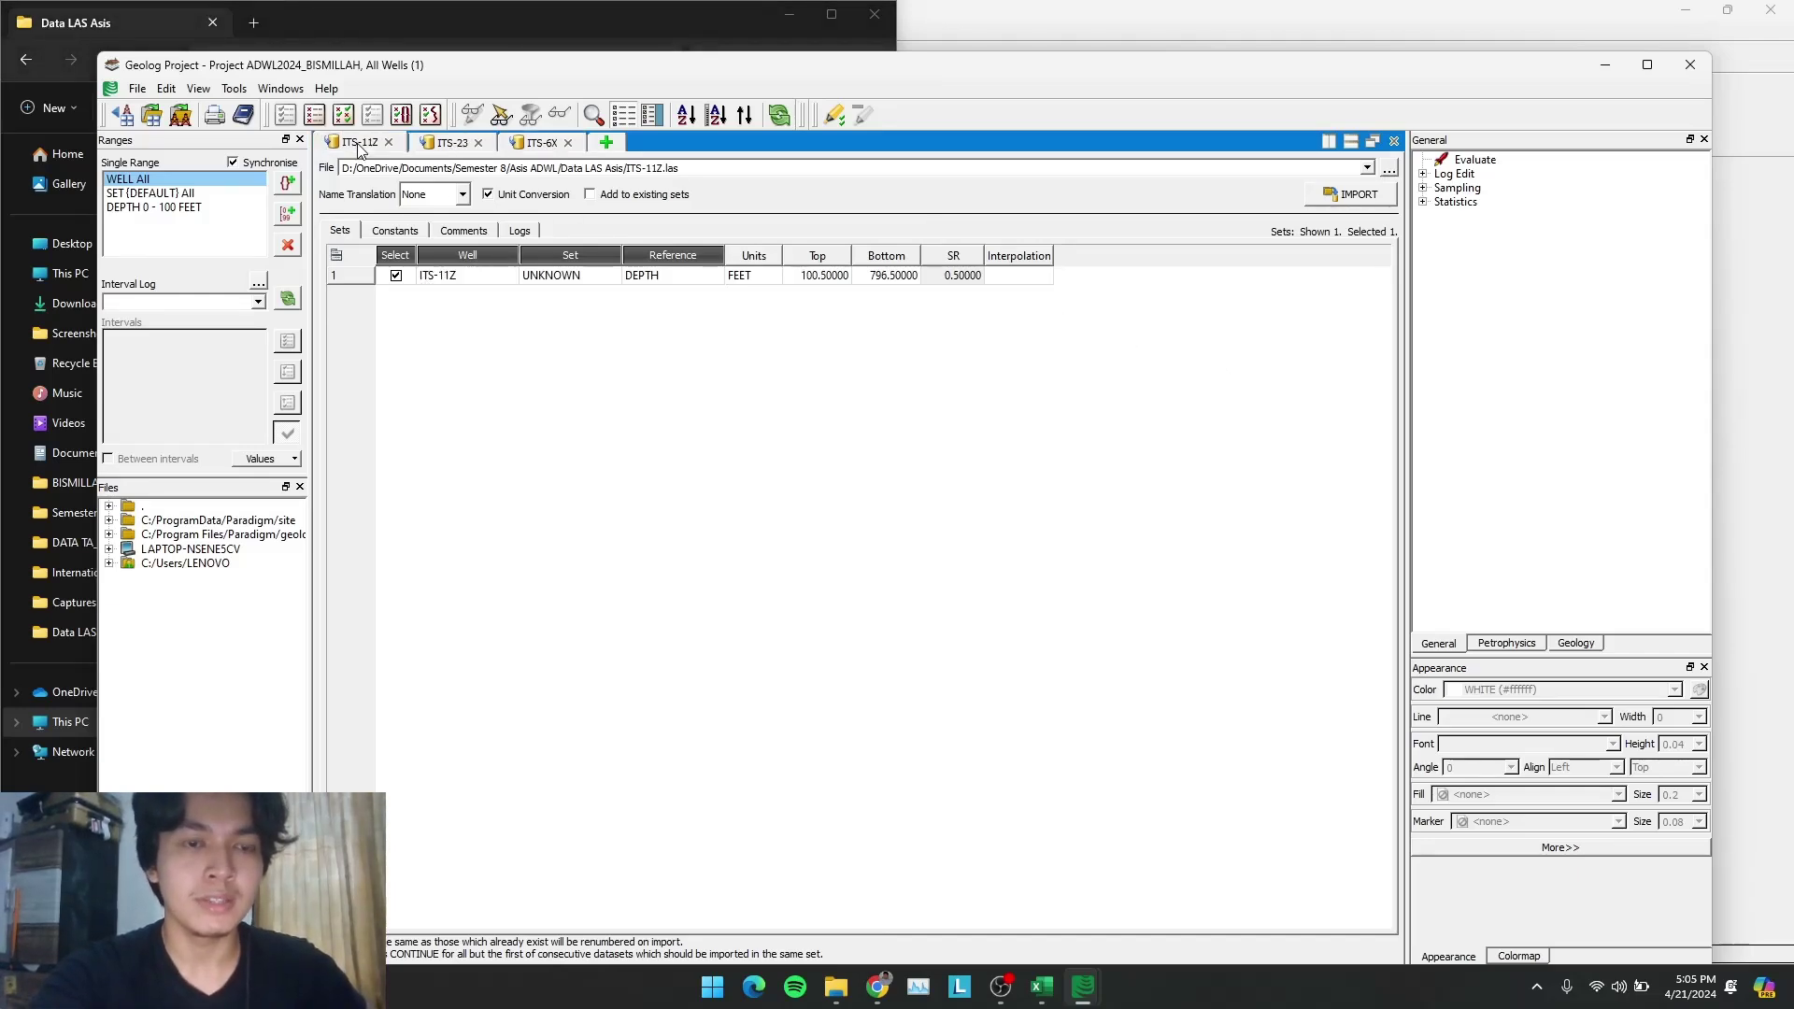
pyautogui.doubleClick(574, 276)
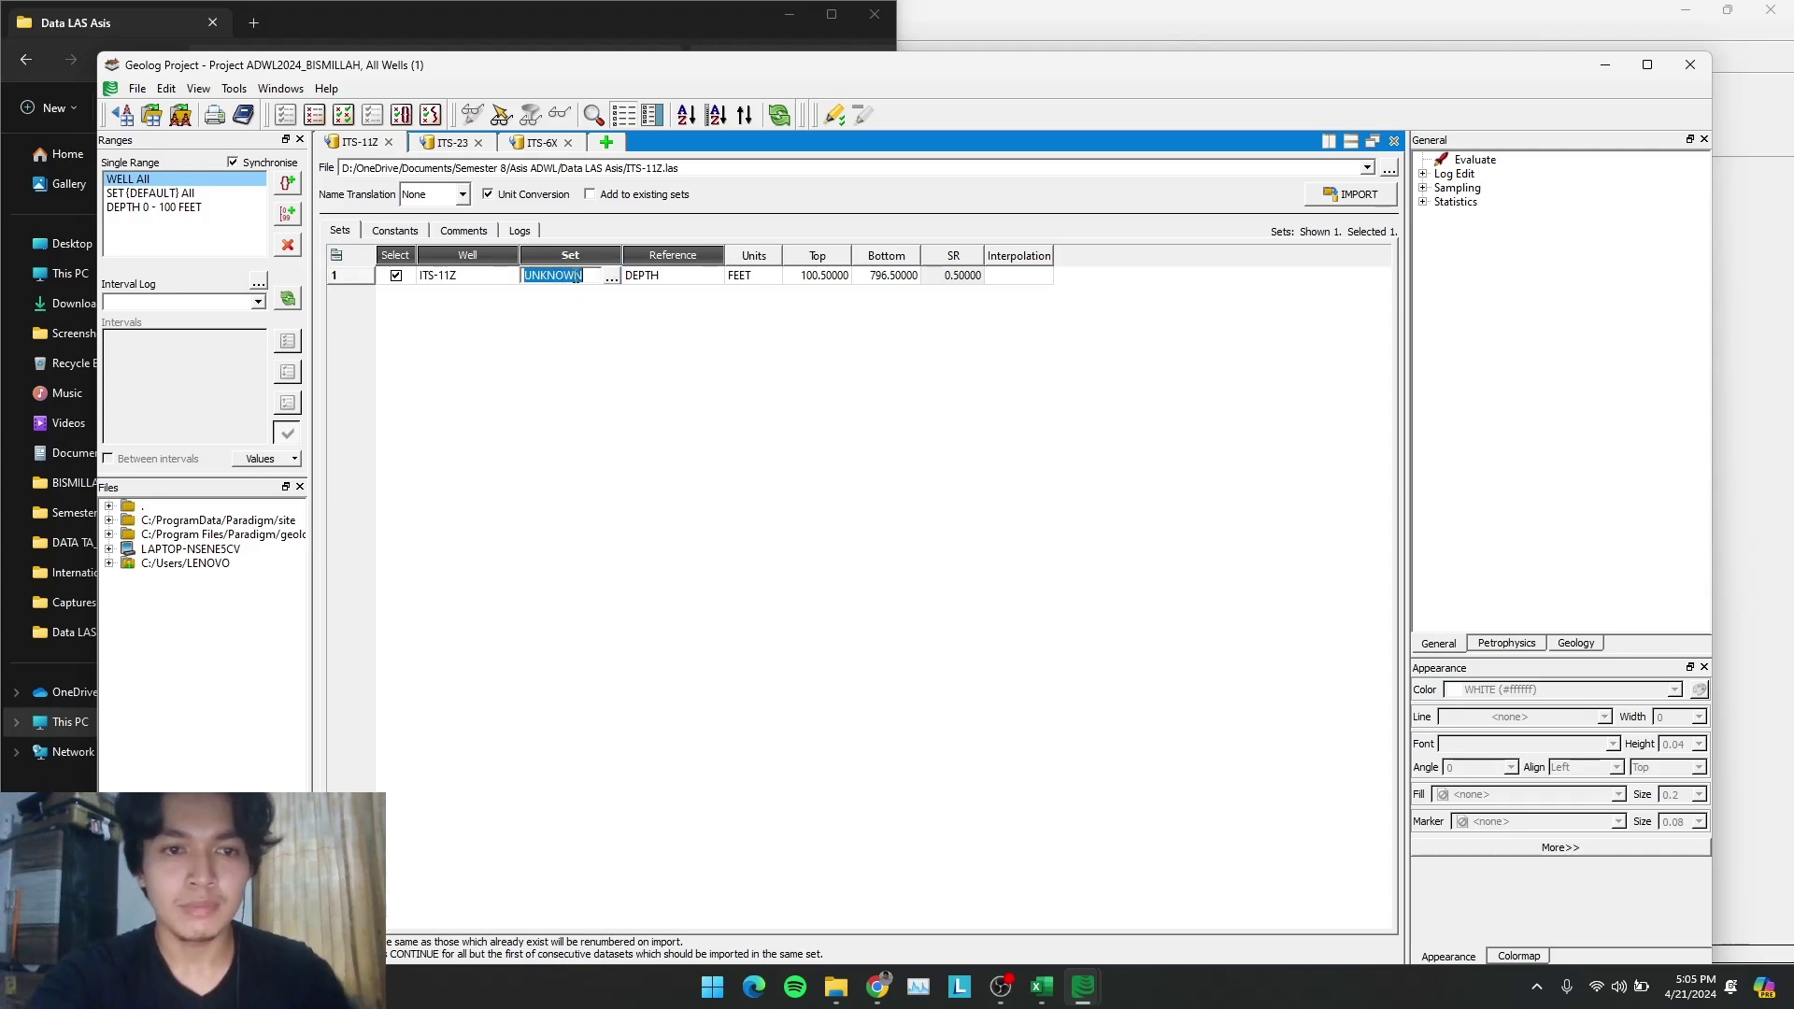
pyautogui.write('WIRE')
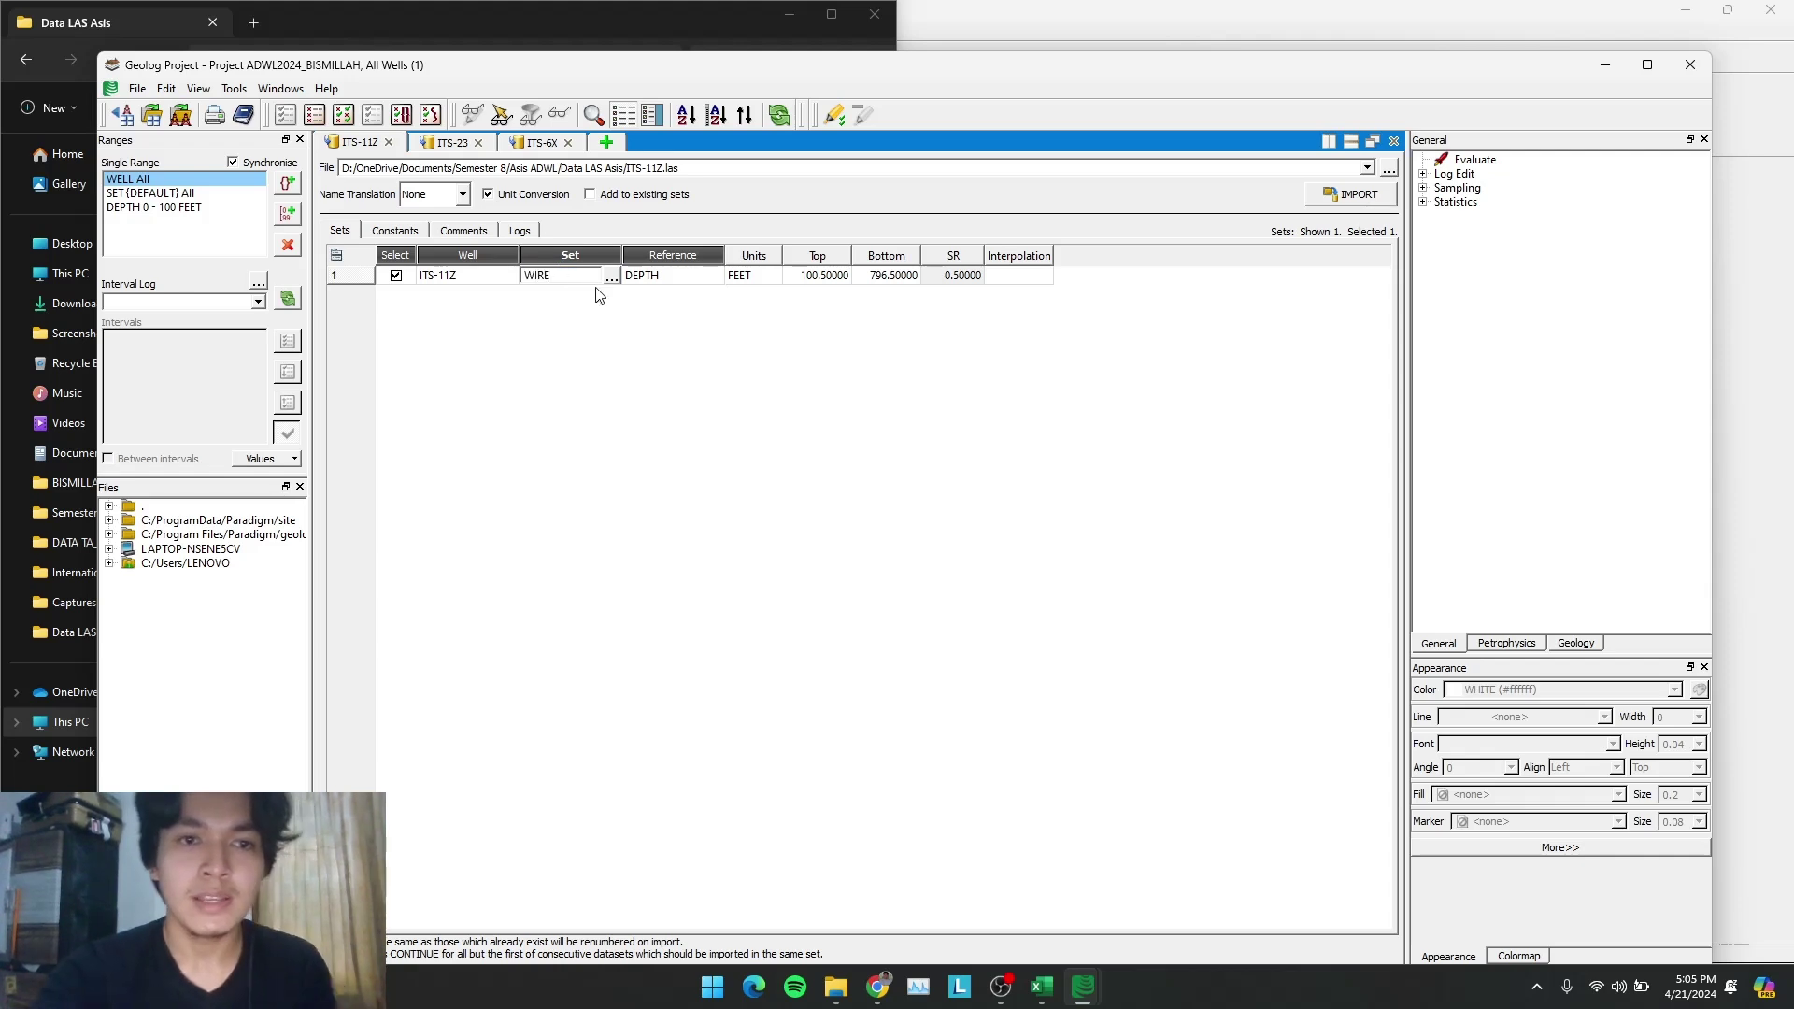
pyautogui.press('Return')
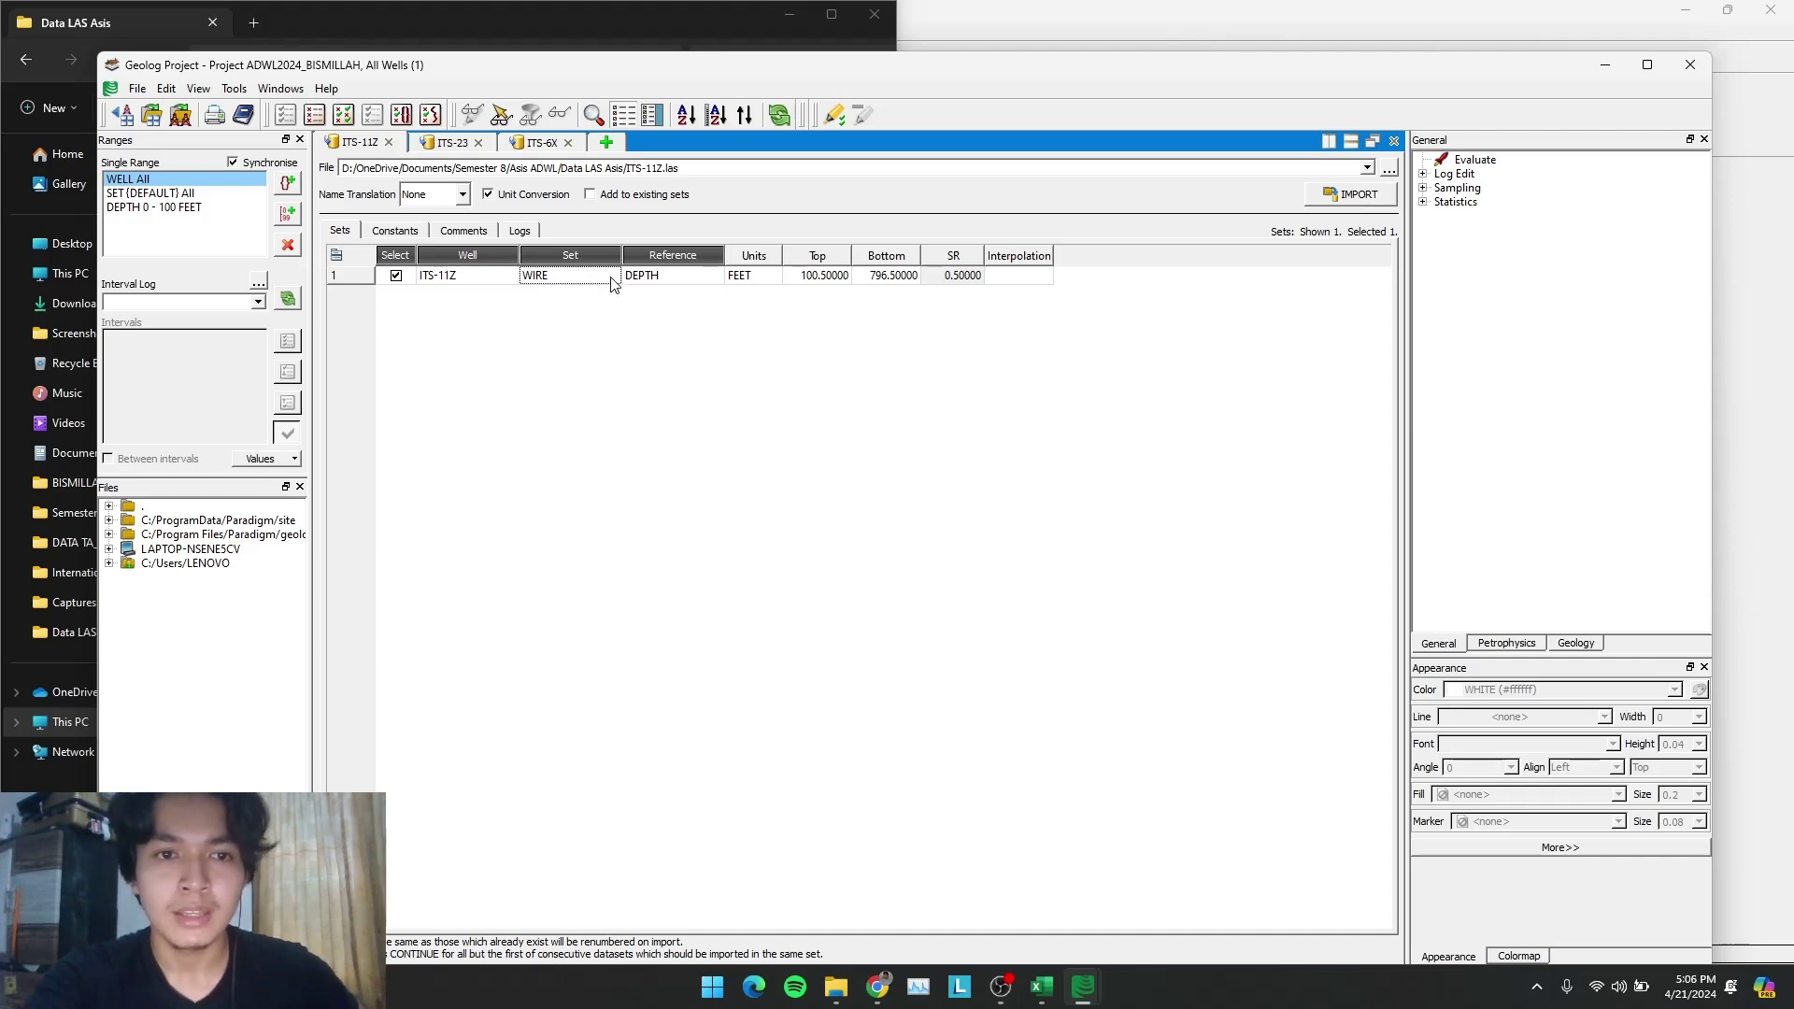
# Choose WIRE from the predefined names as the set name for the ITS-23 file
pyautogui.click(452, 142)
pyautogui.click(590, 278)
pyautogui.doubleClick(609, 279)
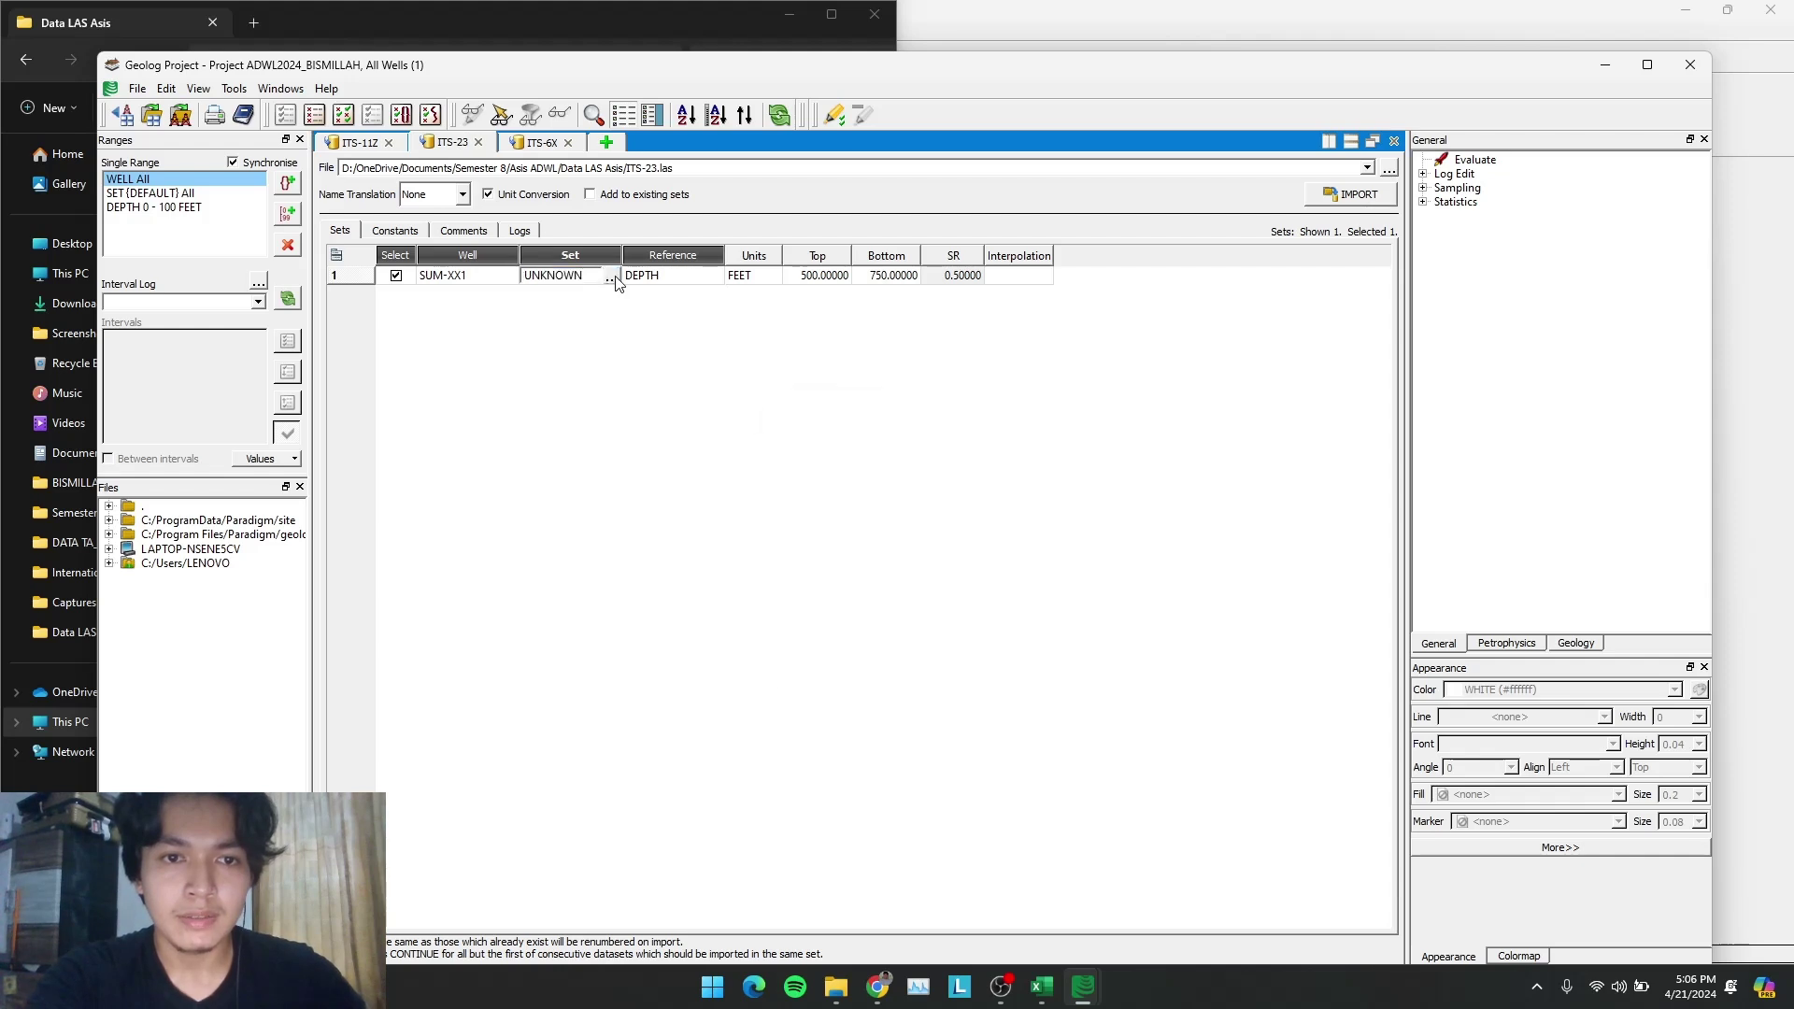
pyautogui.click(1008, 584)
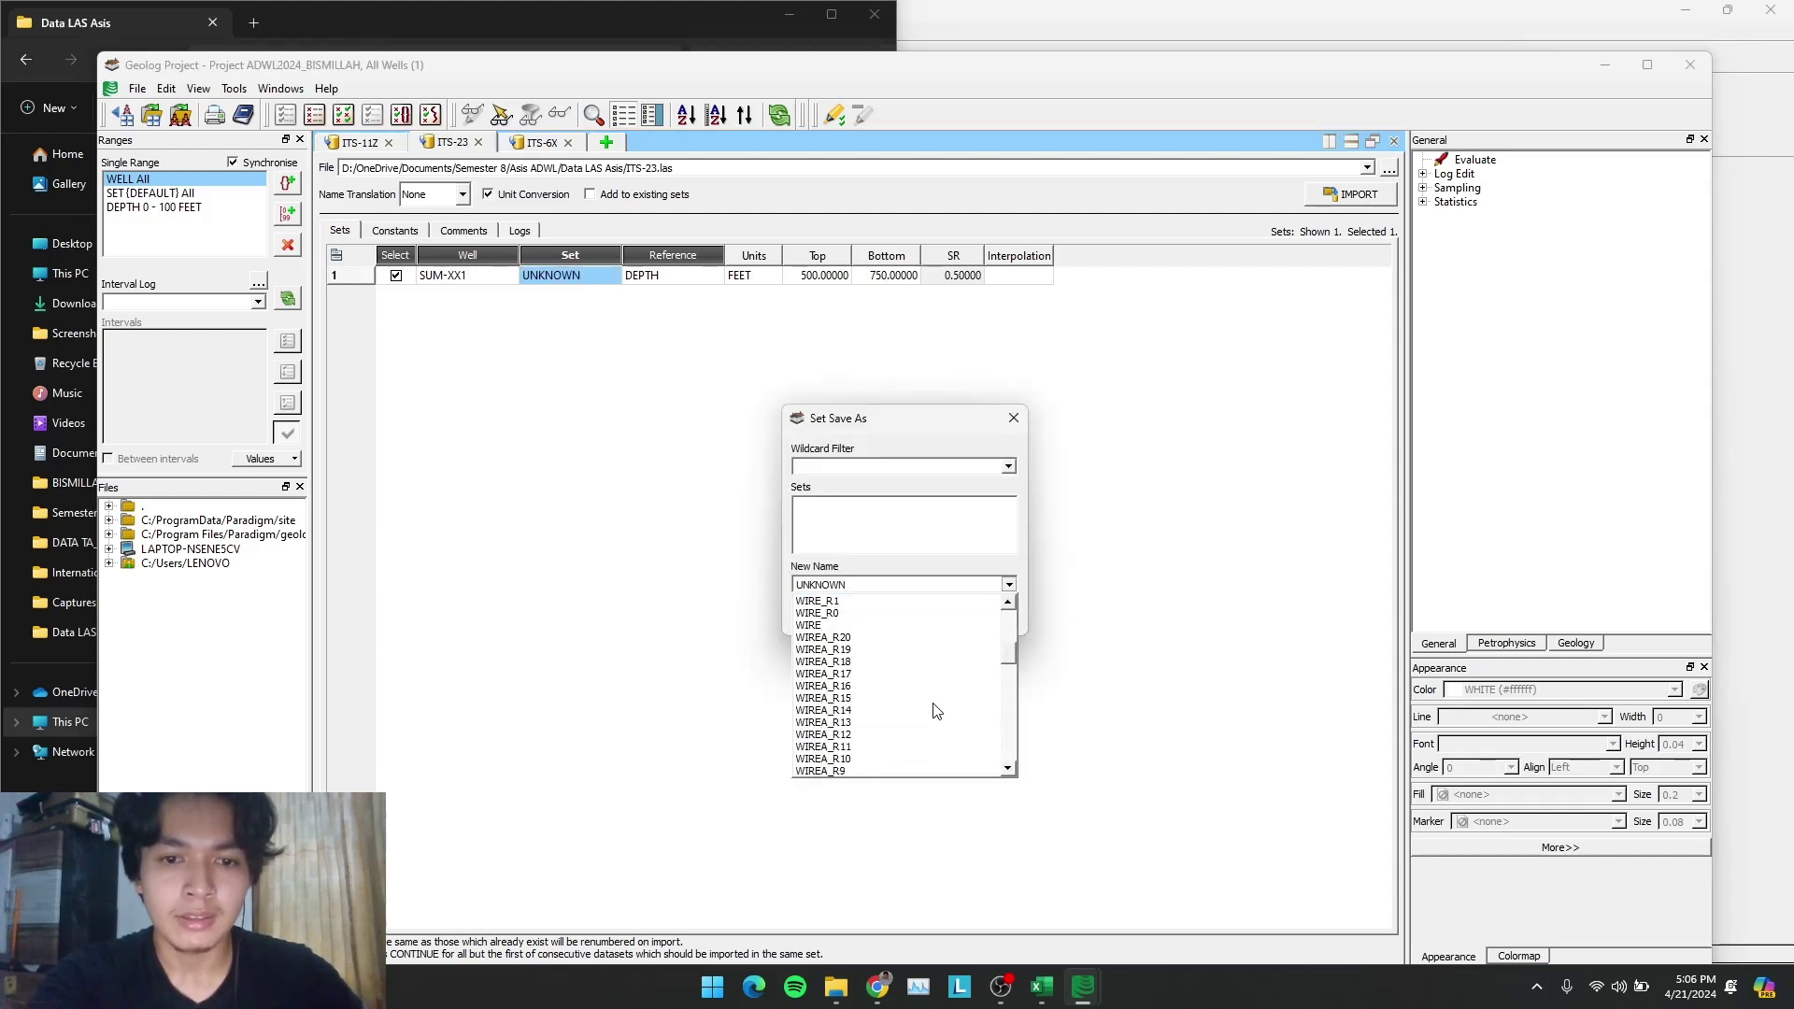
pyautogui.click(766, 557)
pyautogui.click(824, 615)
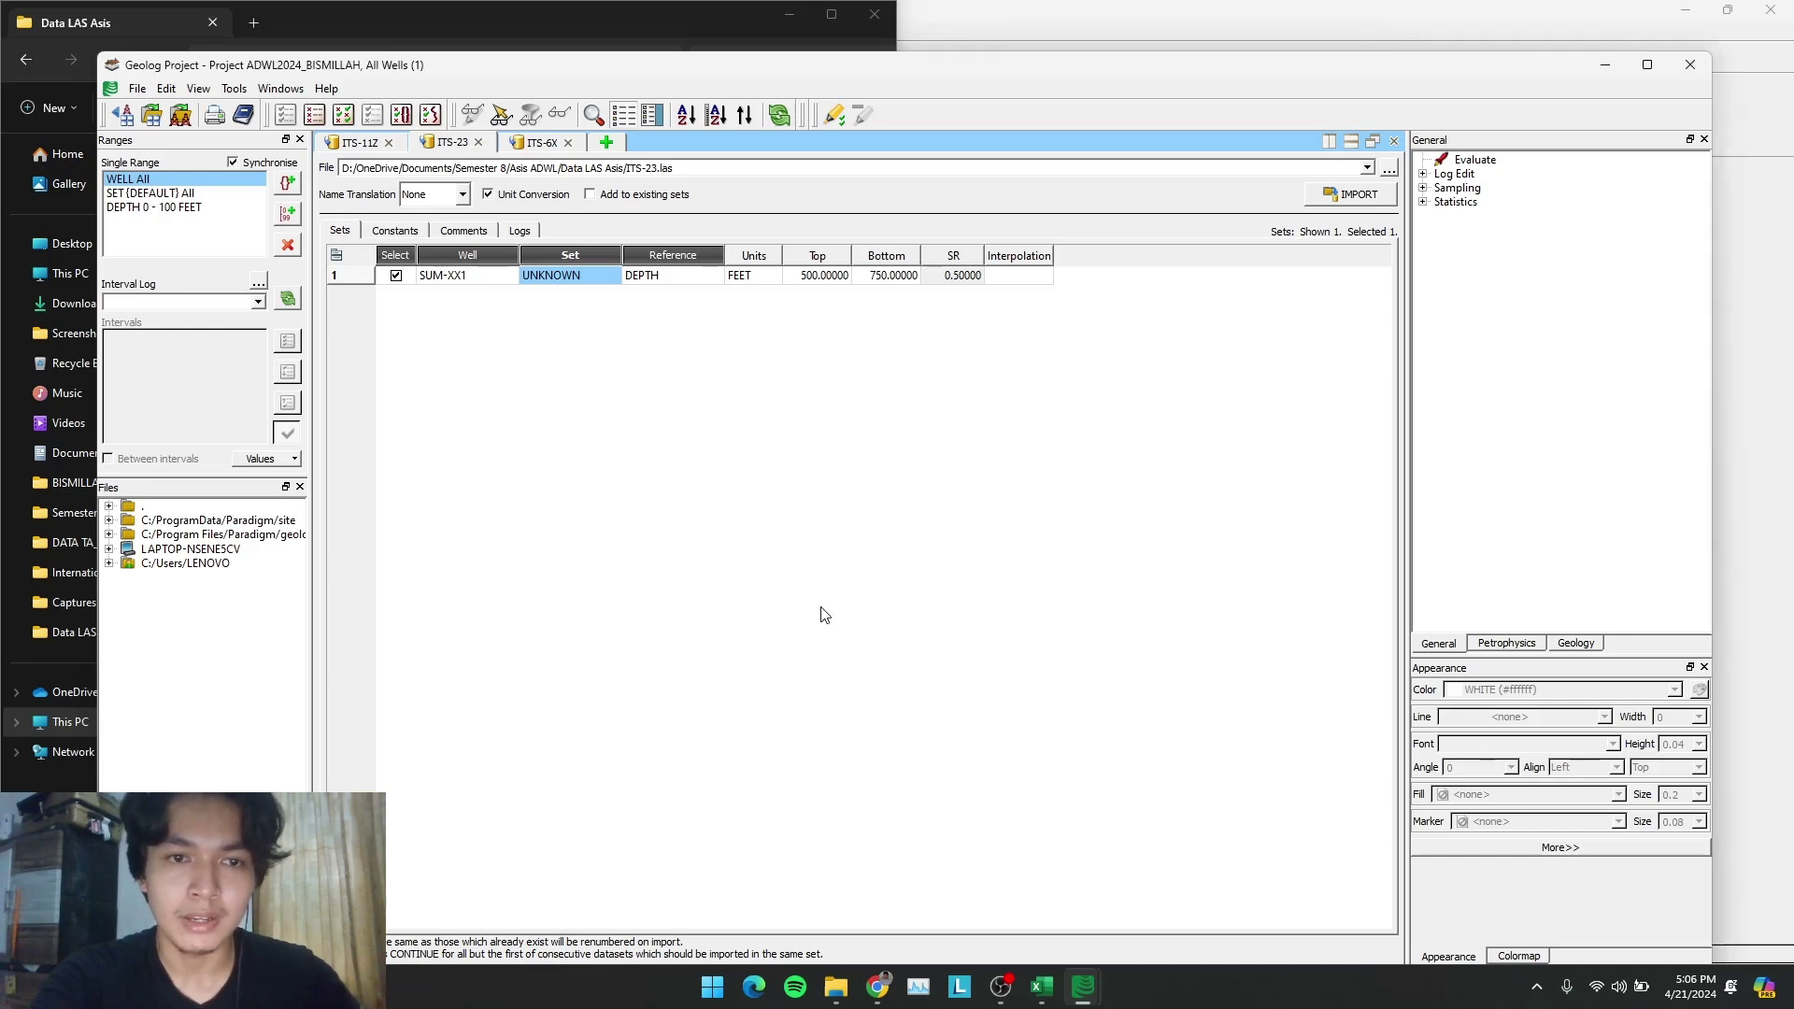
# Rename the well in the ITS-23 file to ITS-23
pyautogui.doubleClick(476, 274)
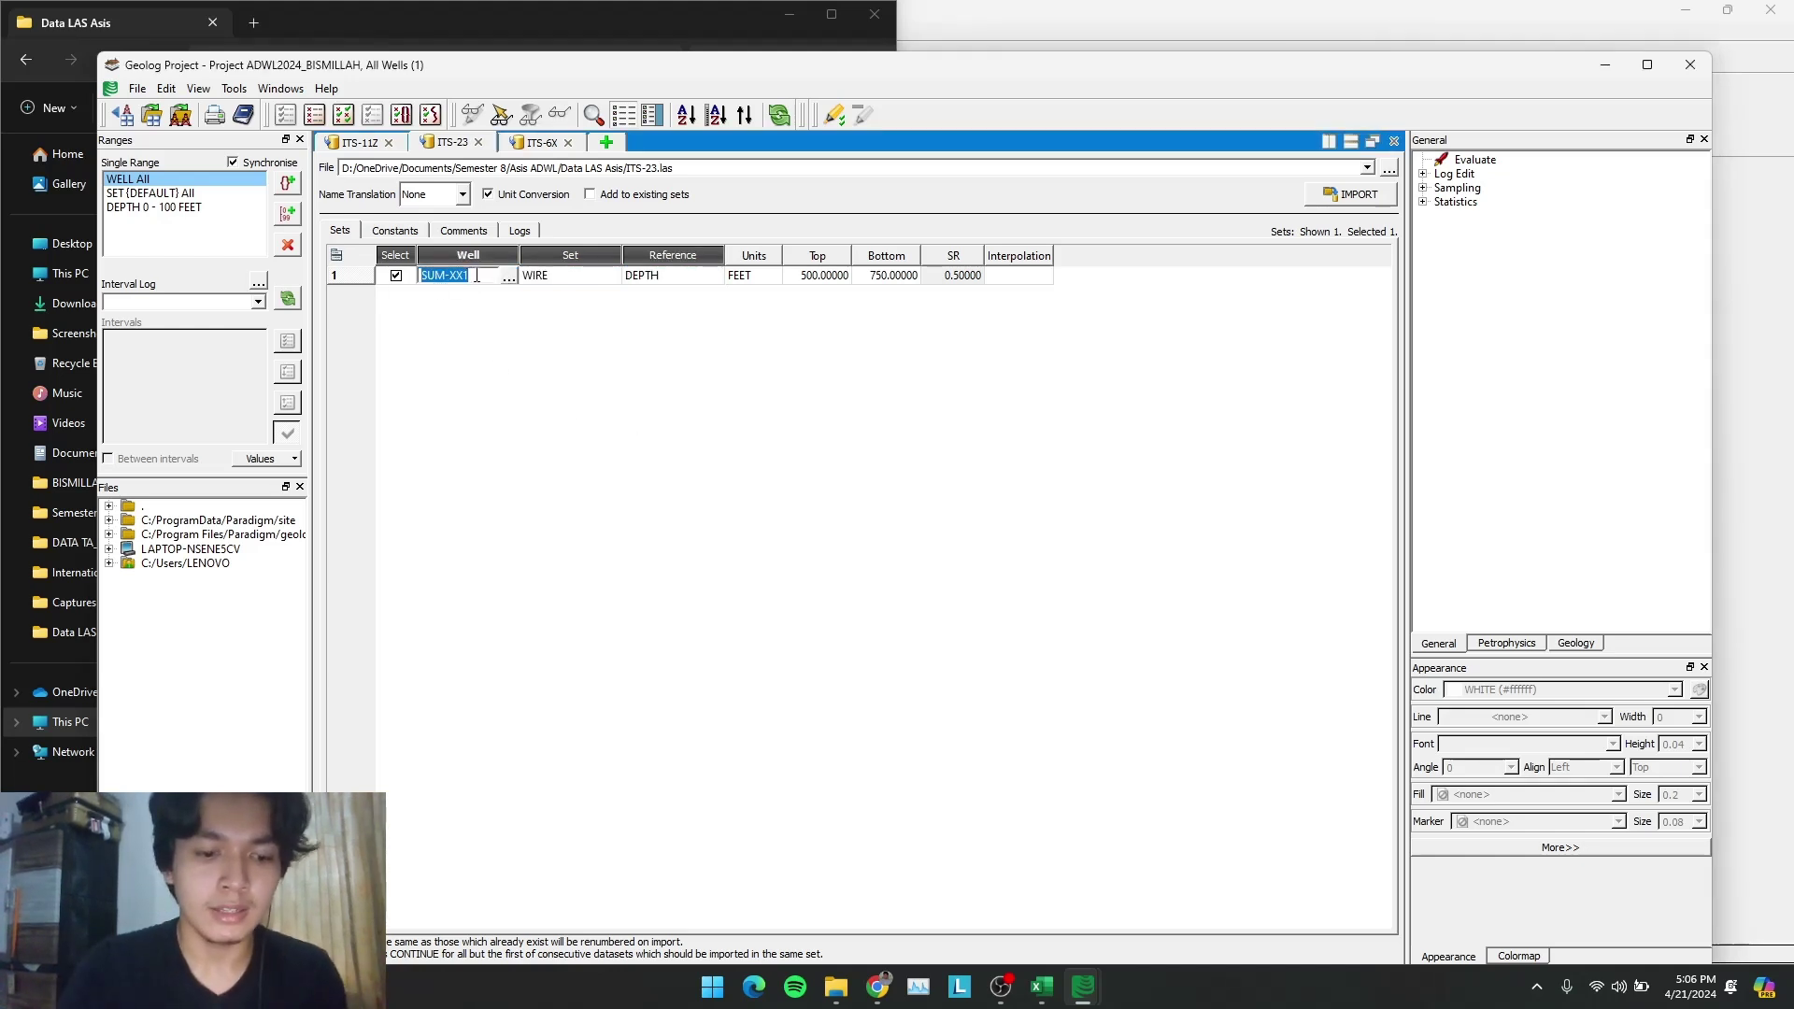
pyautogui.press('BackSpace')
pyautogui.write('ITS-23')
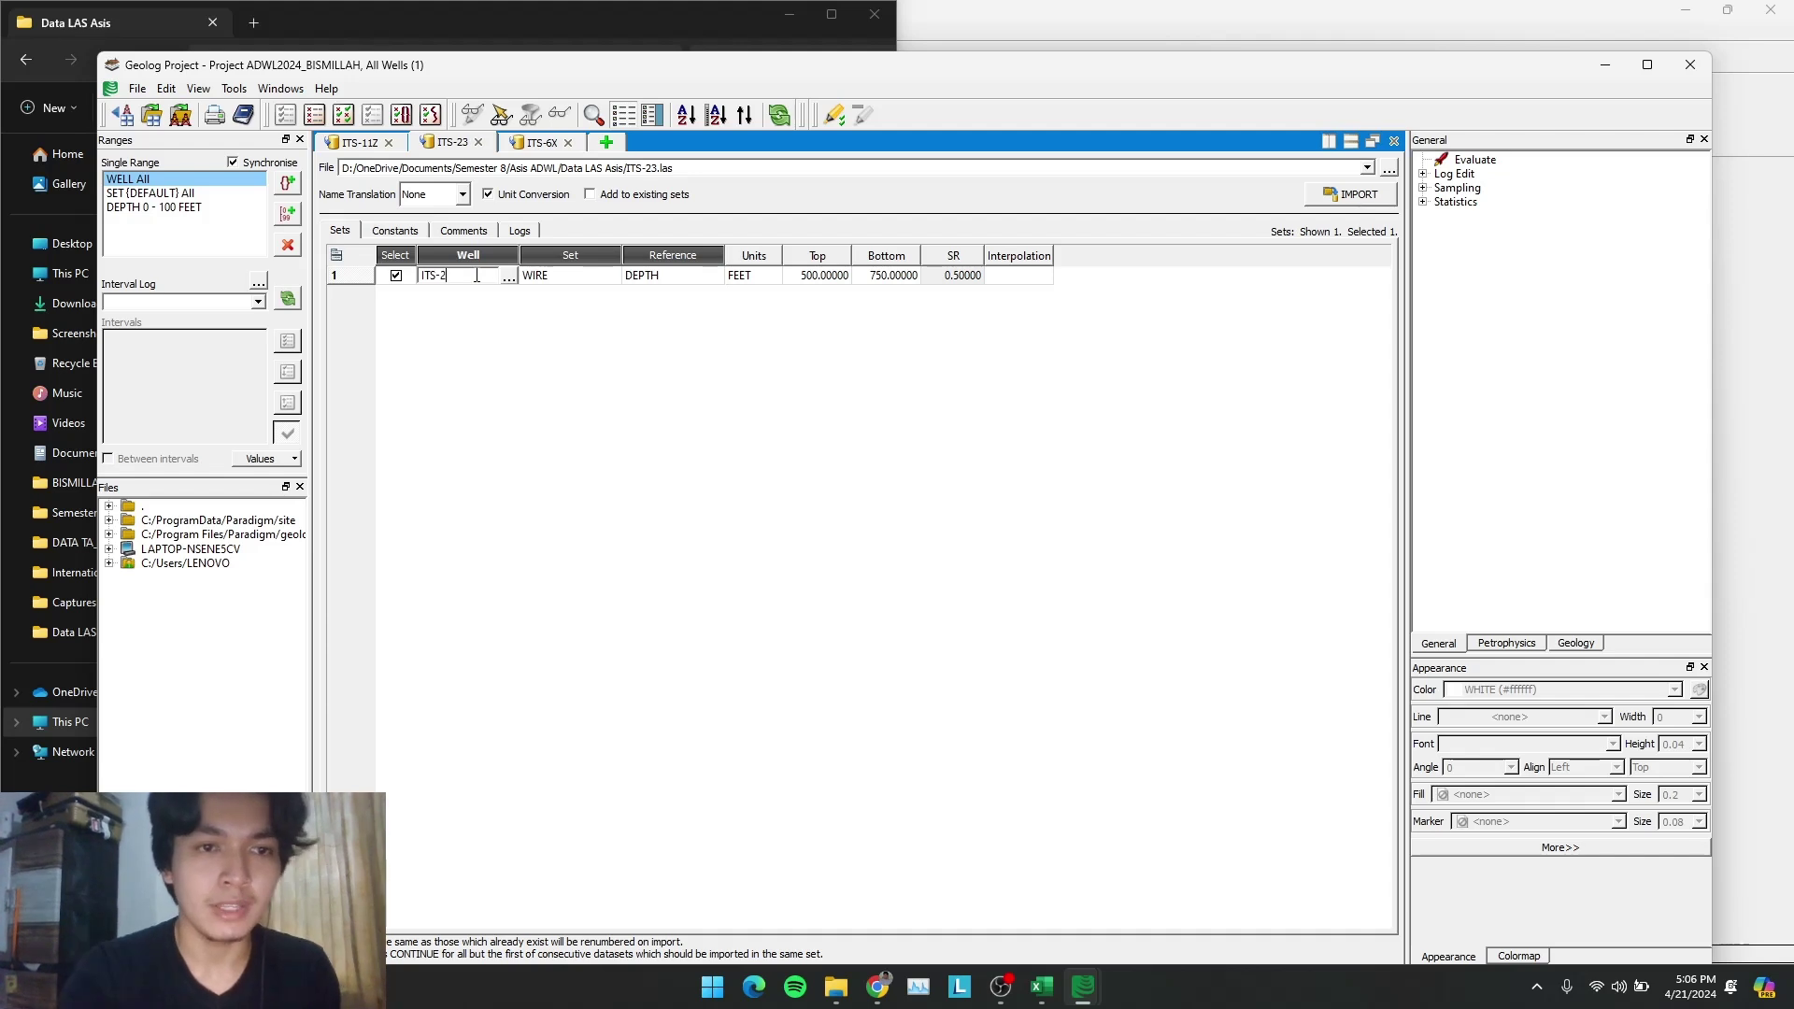
# Set the set name of the ITS-6X file to WIRE
pyautogui.click(542, 143)
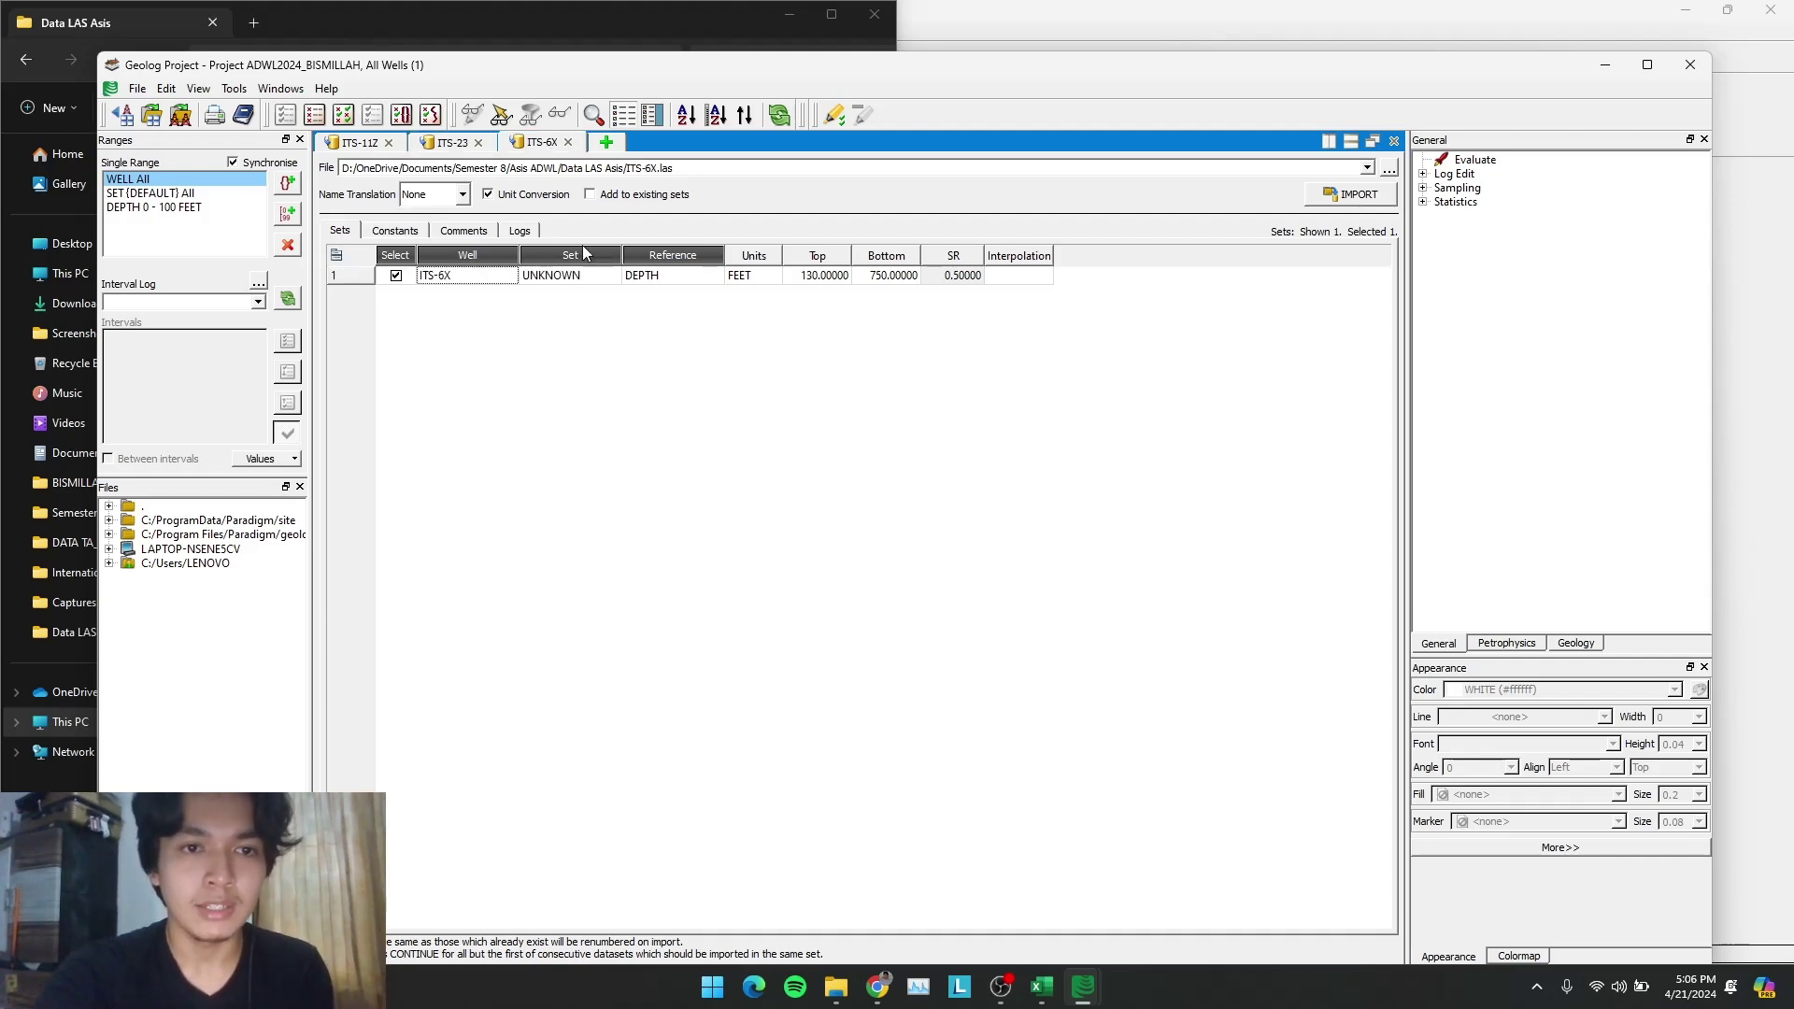
pyautogui.click(585, 275)
pyautogui.write('WIRE')
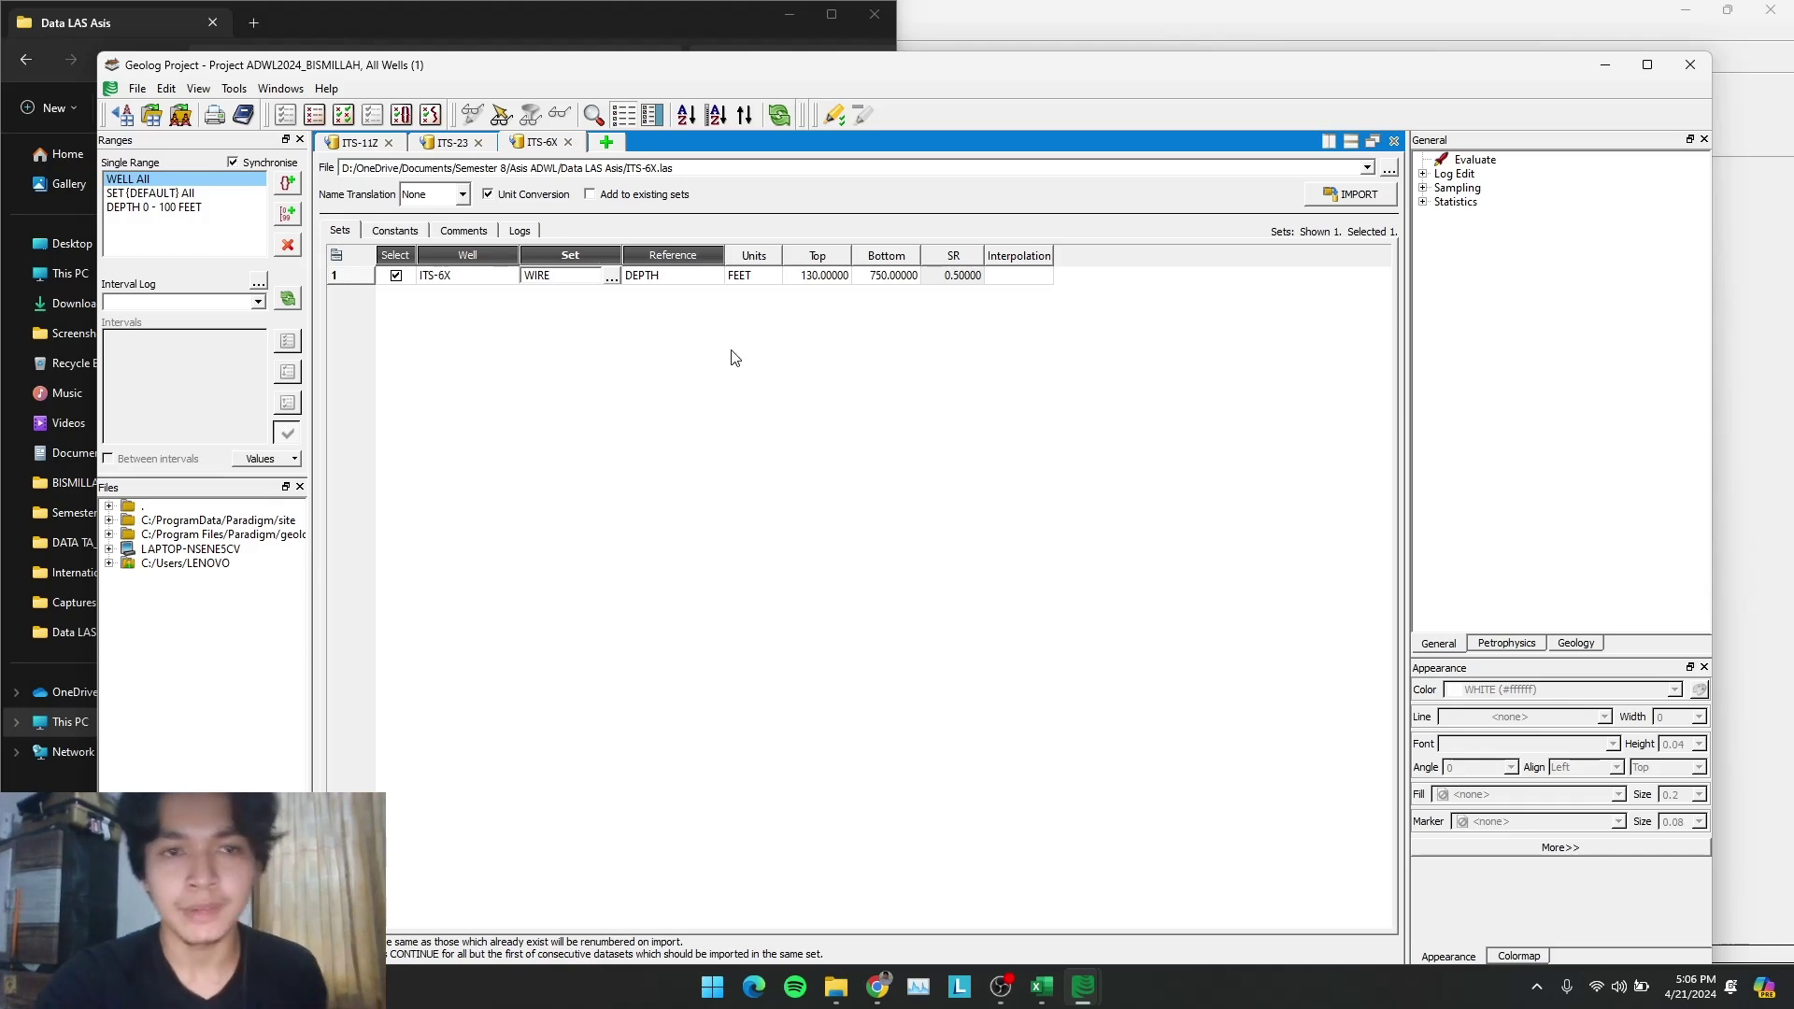
pyautogui.press('Return')
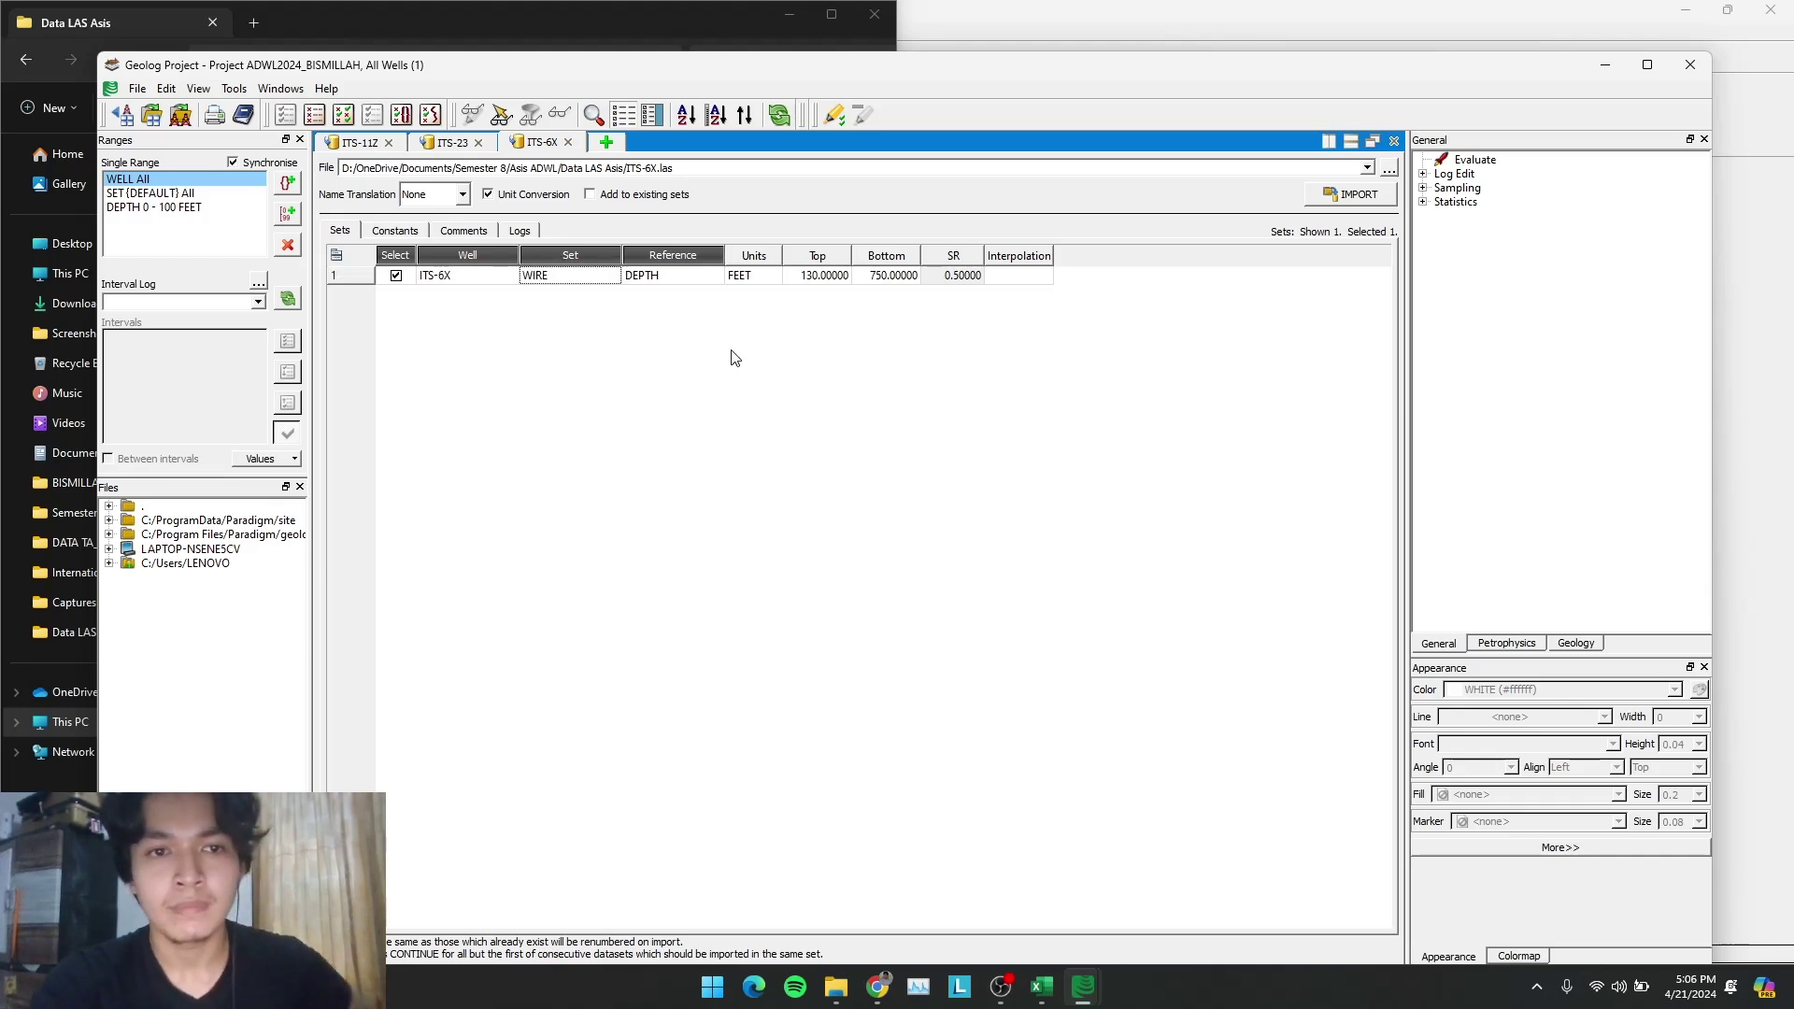
pyautogui.click(572, 275)
pyautogui.click(619, 276)
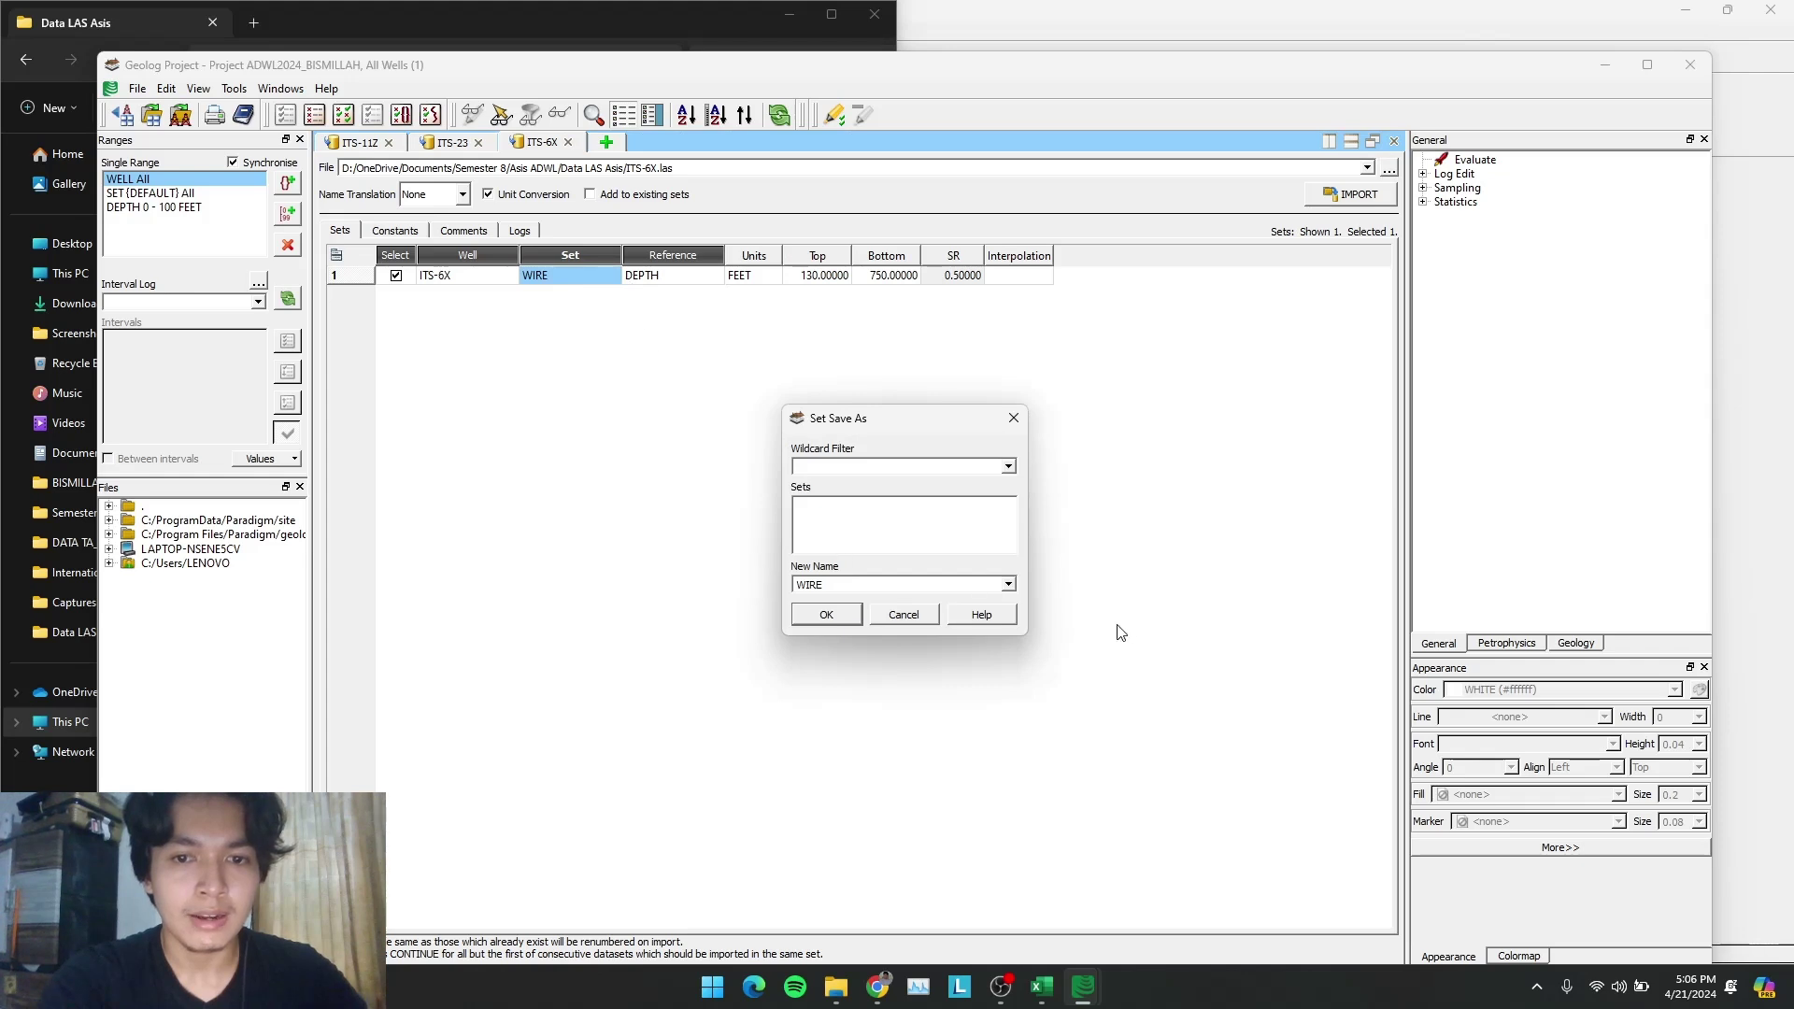
pyautogui.click(1008, 585)
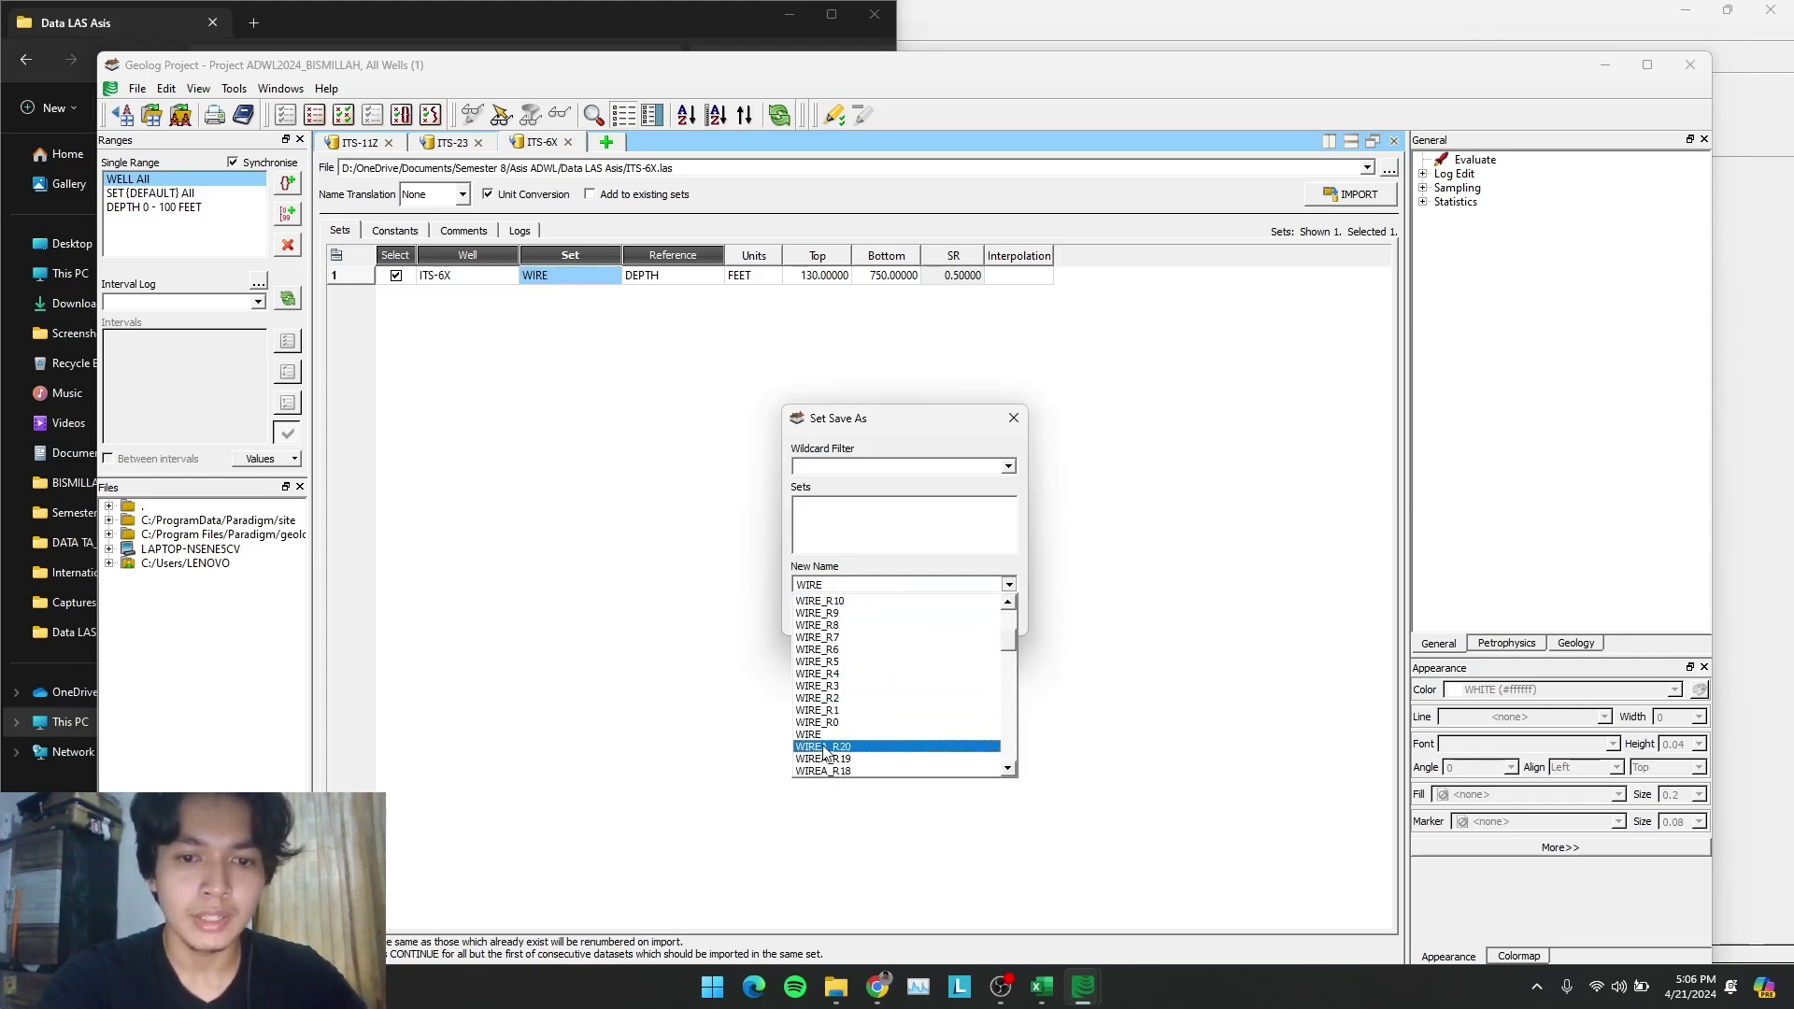
pyautogui.click(1014, 418)
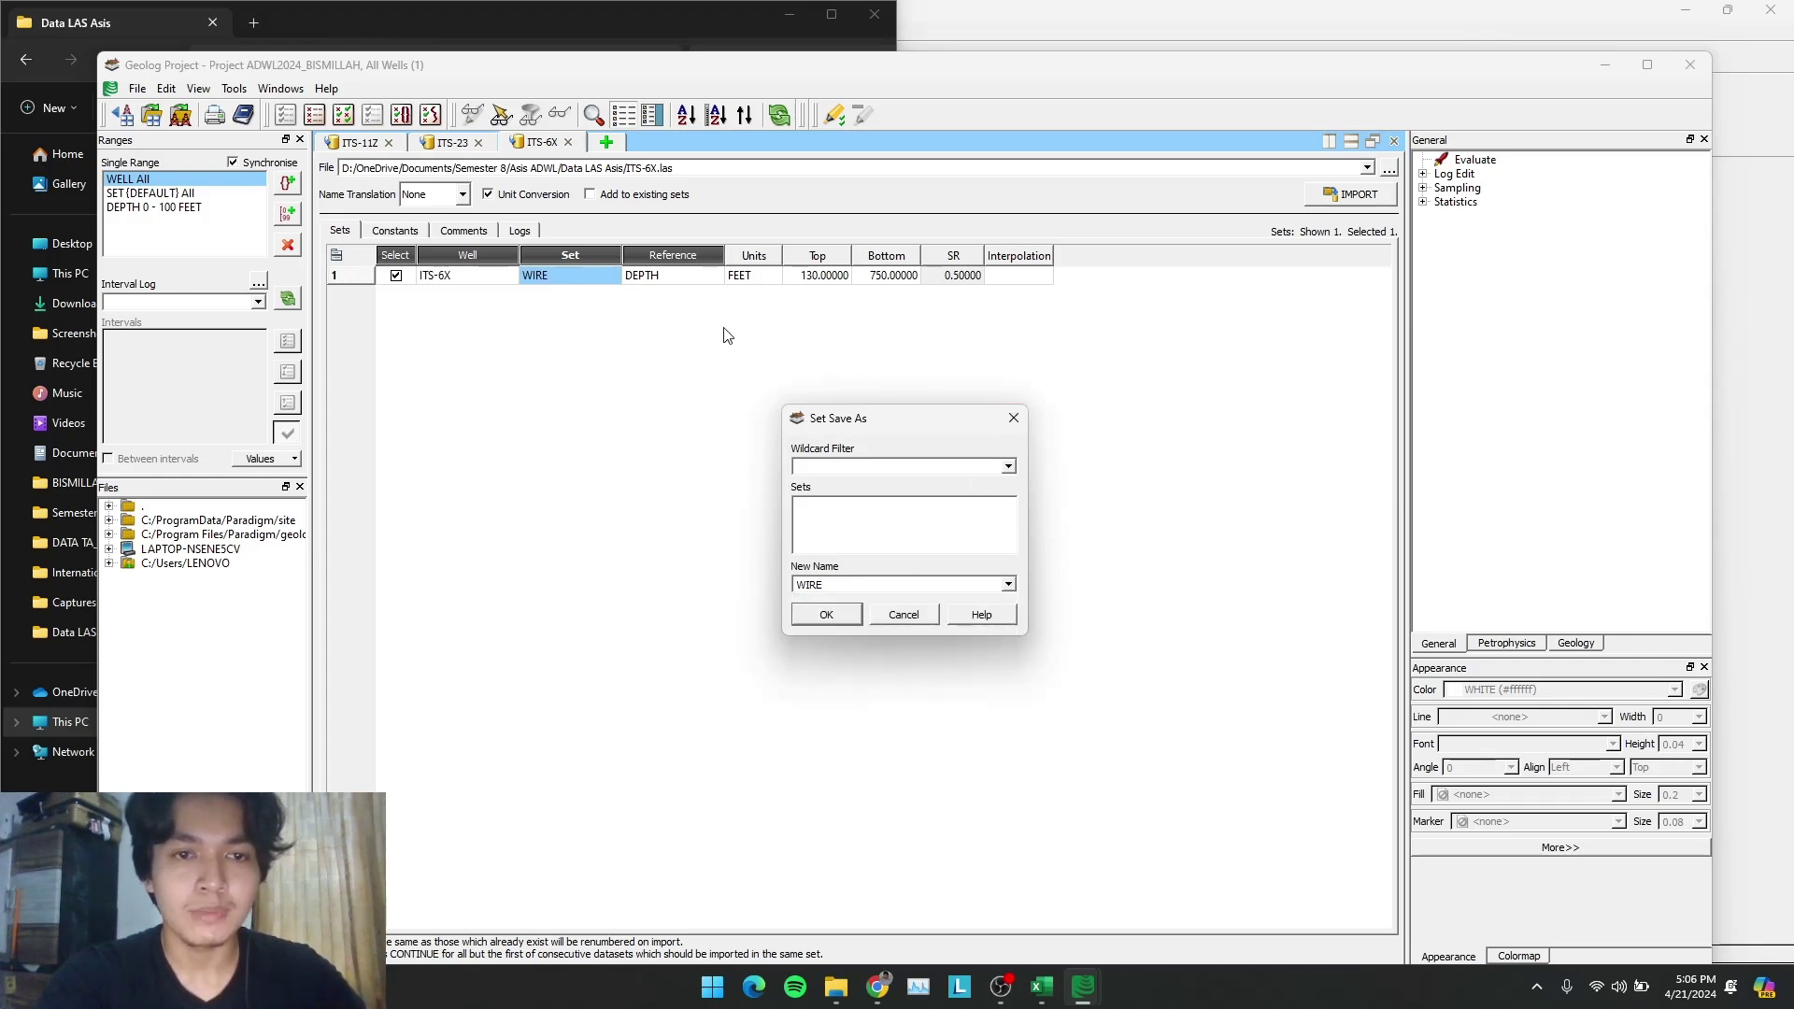
pyautogui.click(1012, 419)
pyautogui.click(574, 276)
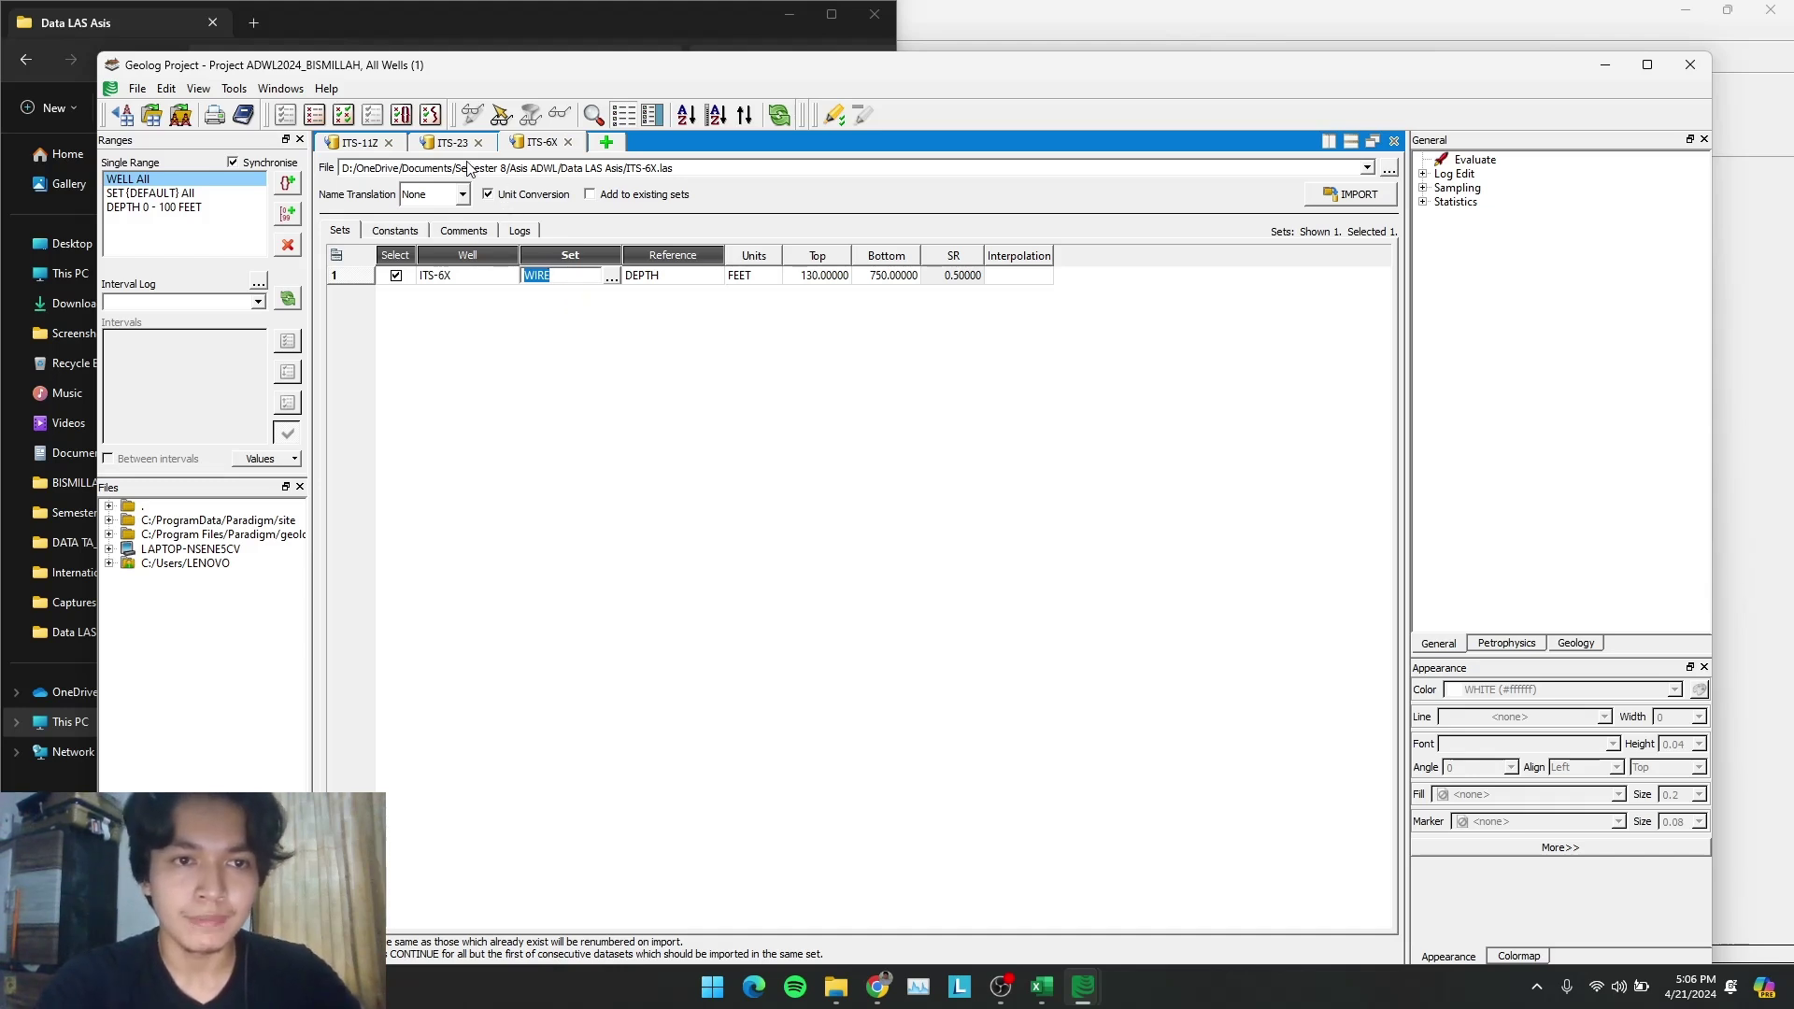
pyautogui.click(548, 332)
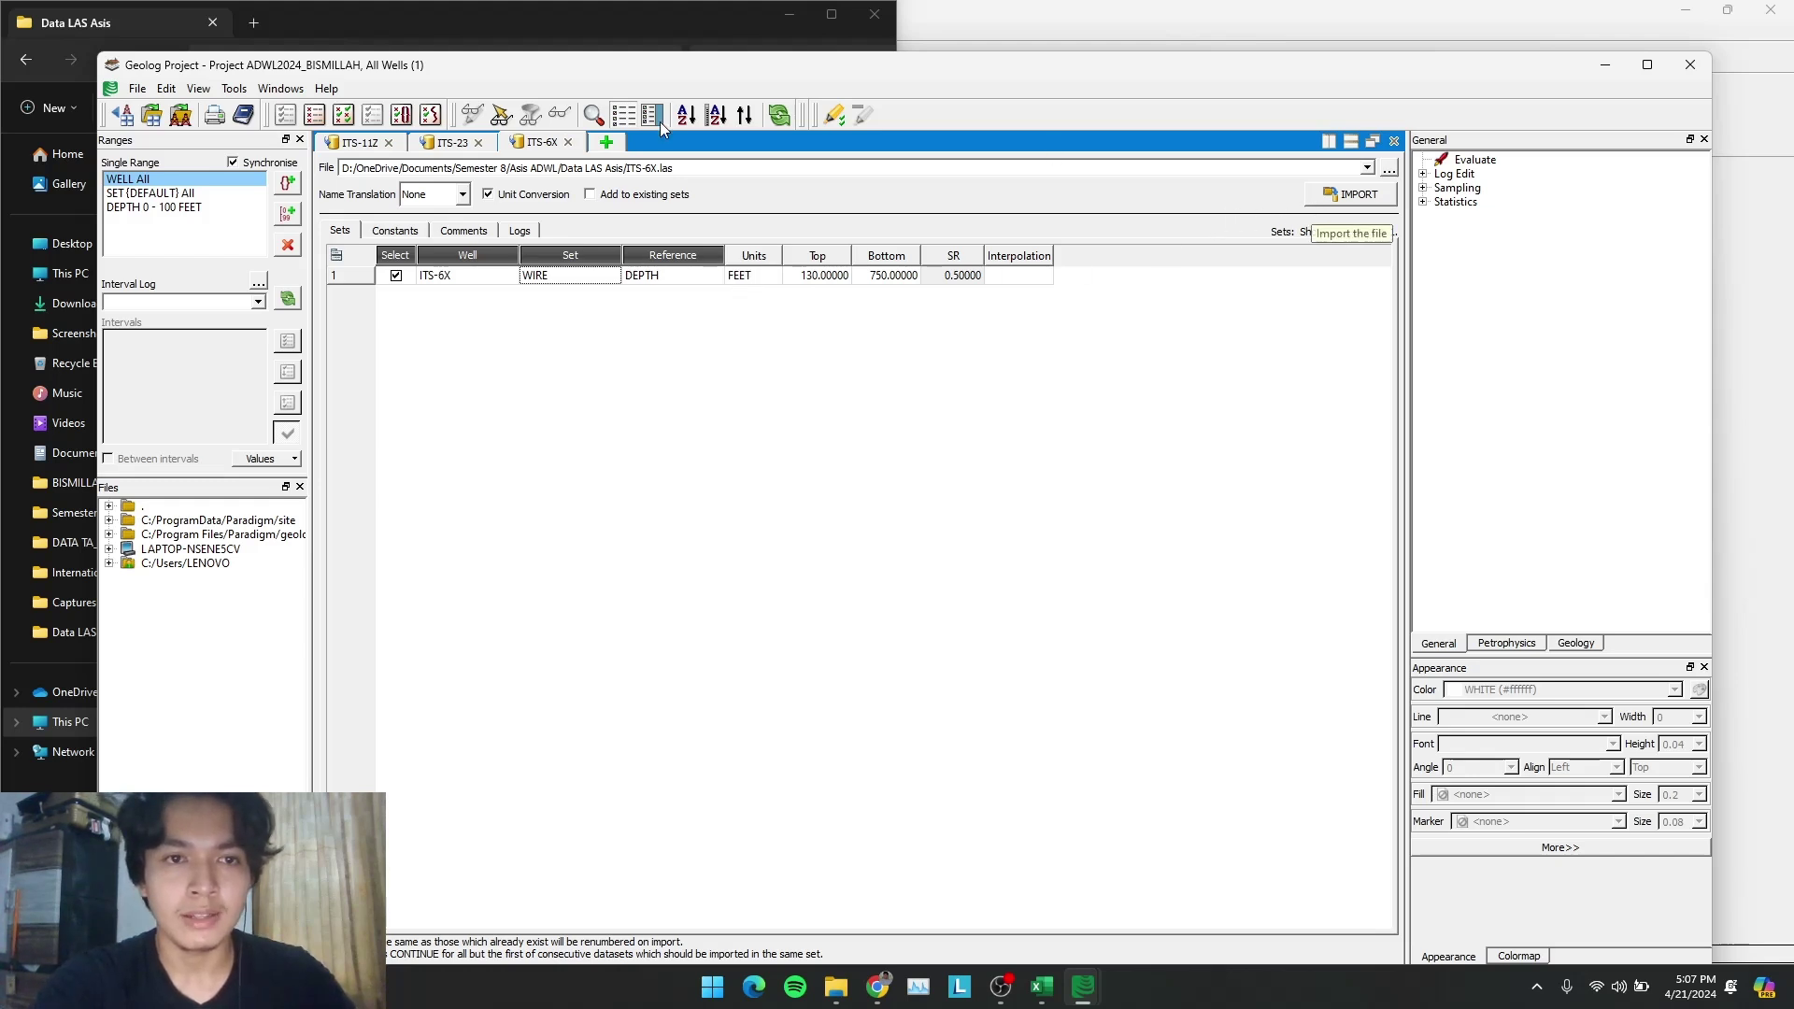
# Import the ITS-11Z LAS file into the project
pyautogui.click(356, 142)
pyautogui.click(1348, 195)
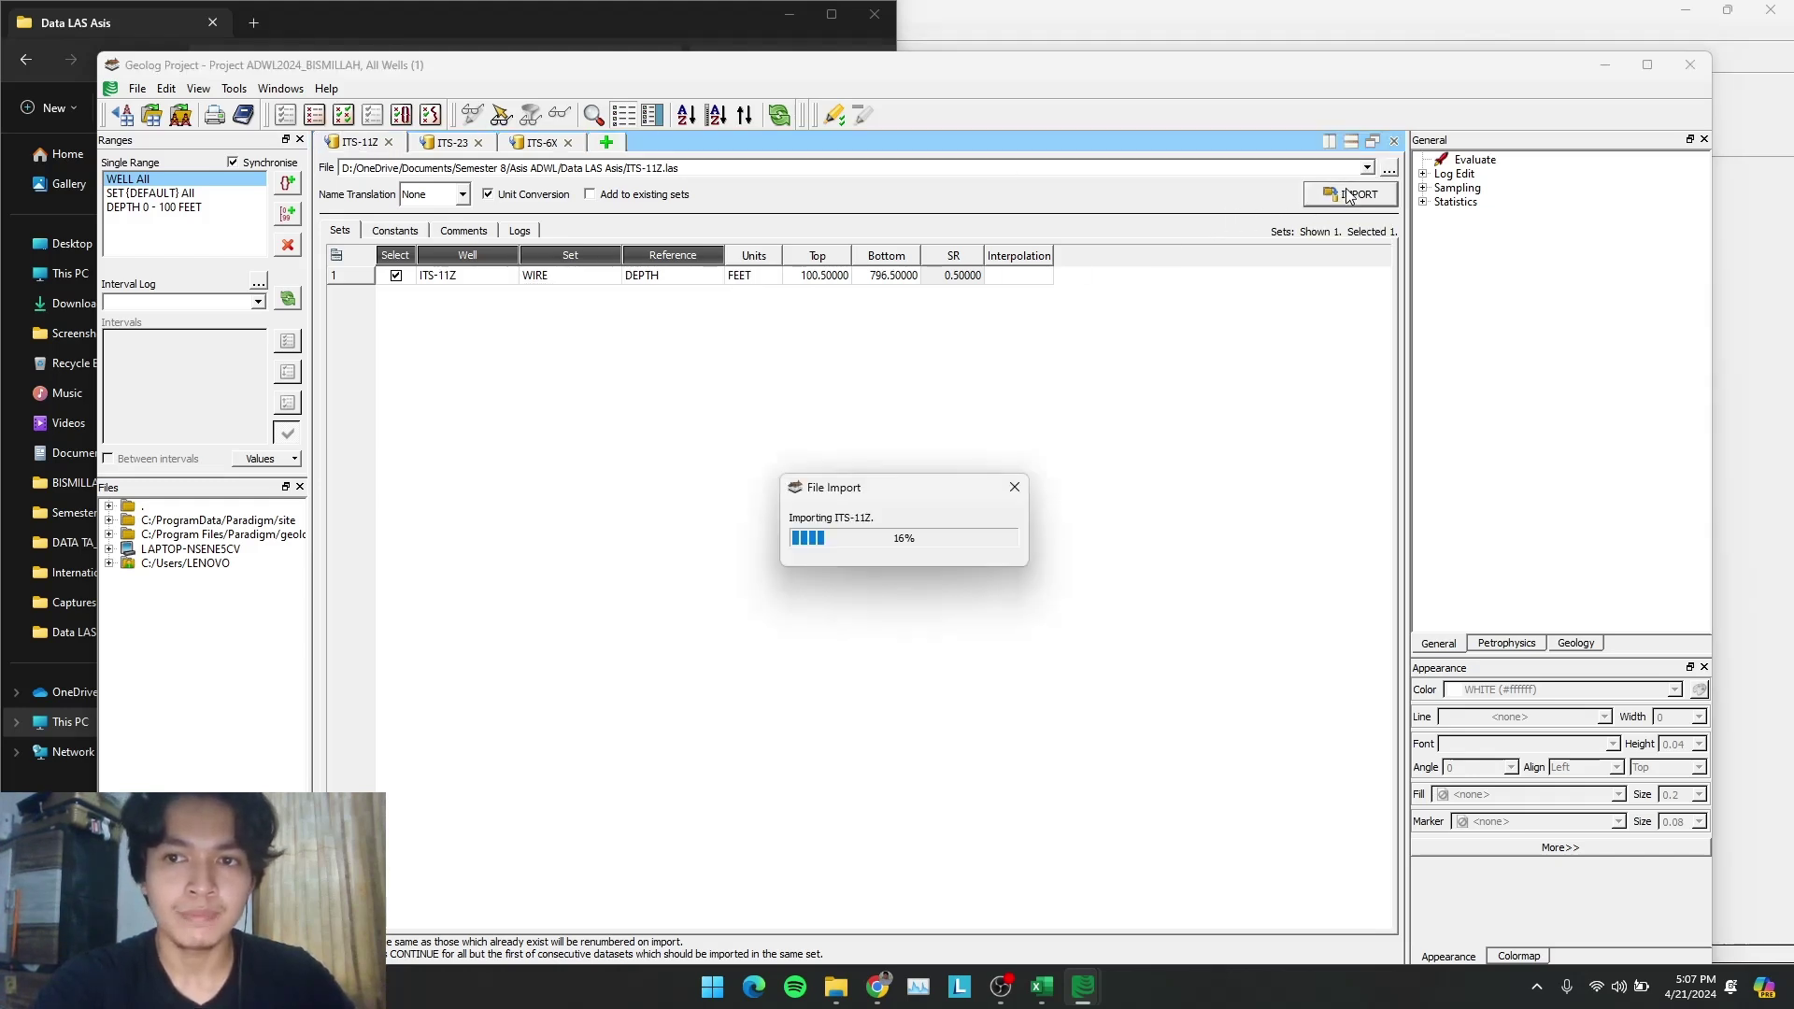
# Import the ITS-23 and ITS-6X LAS files into the project
pyautogui.click(1341, 195)
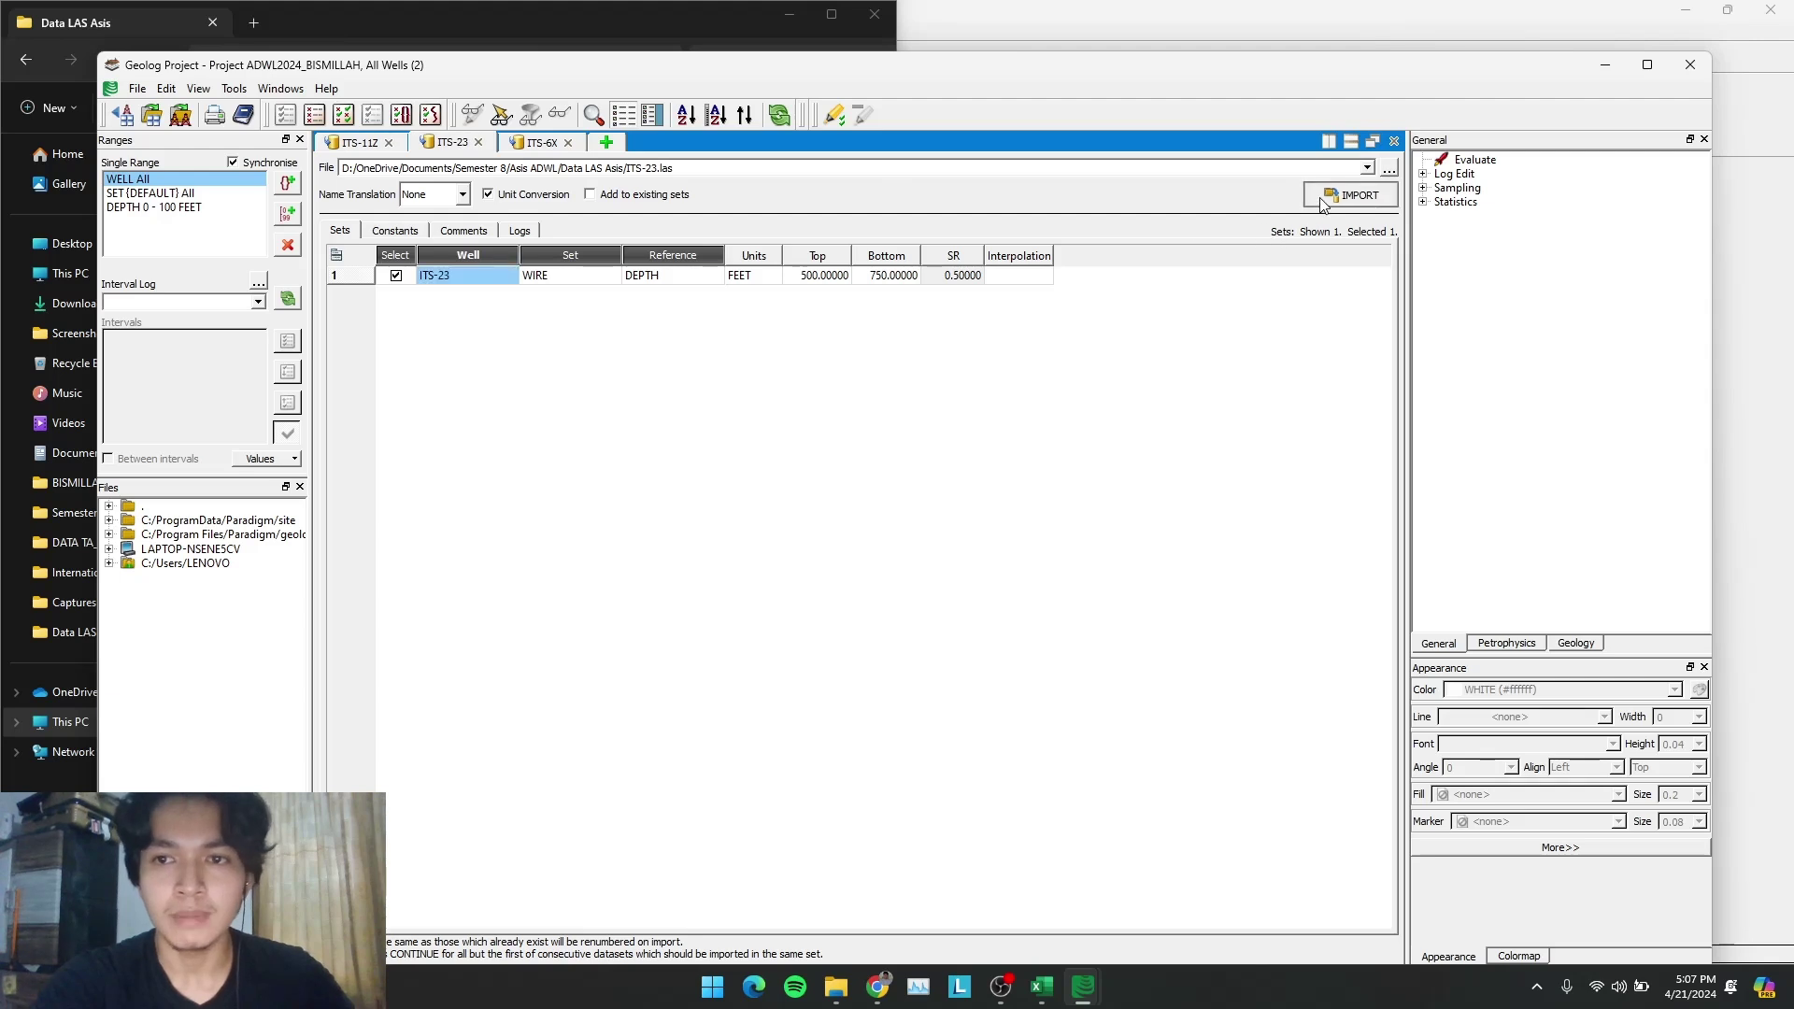
pyautogui.click(1341, 197)
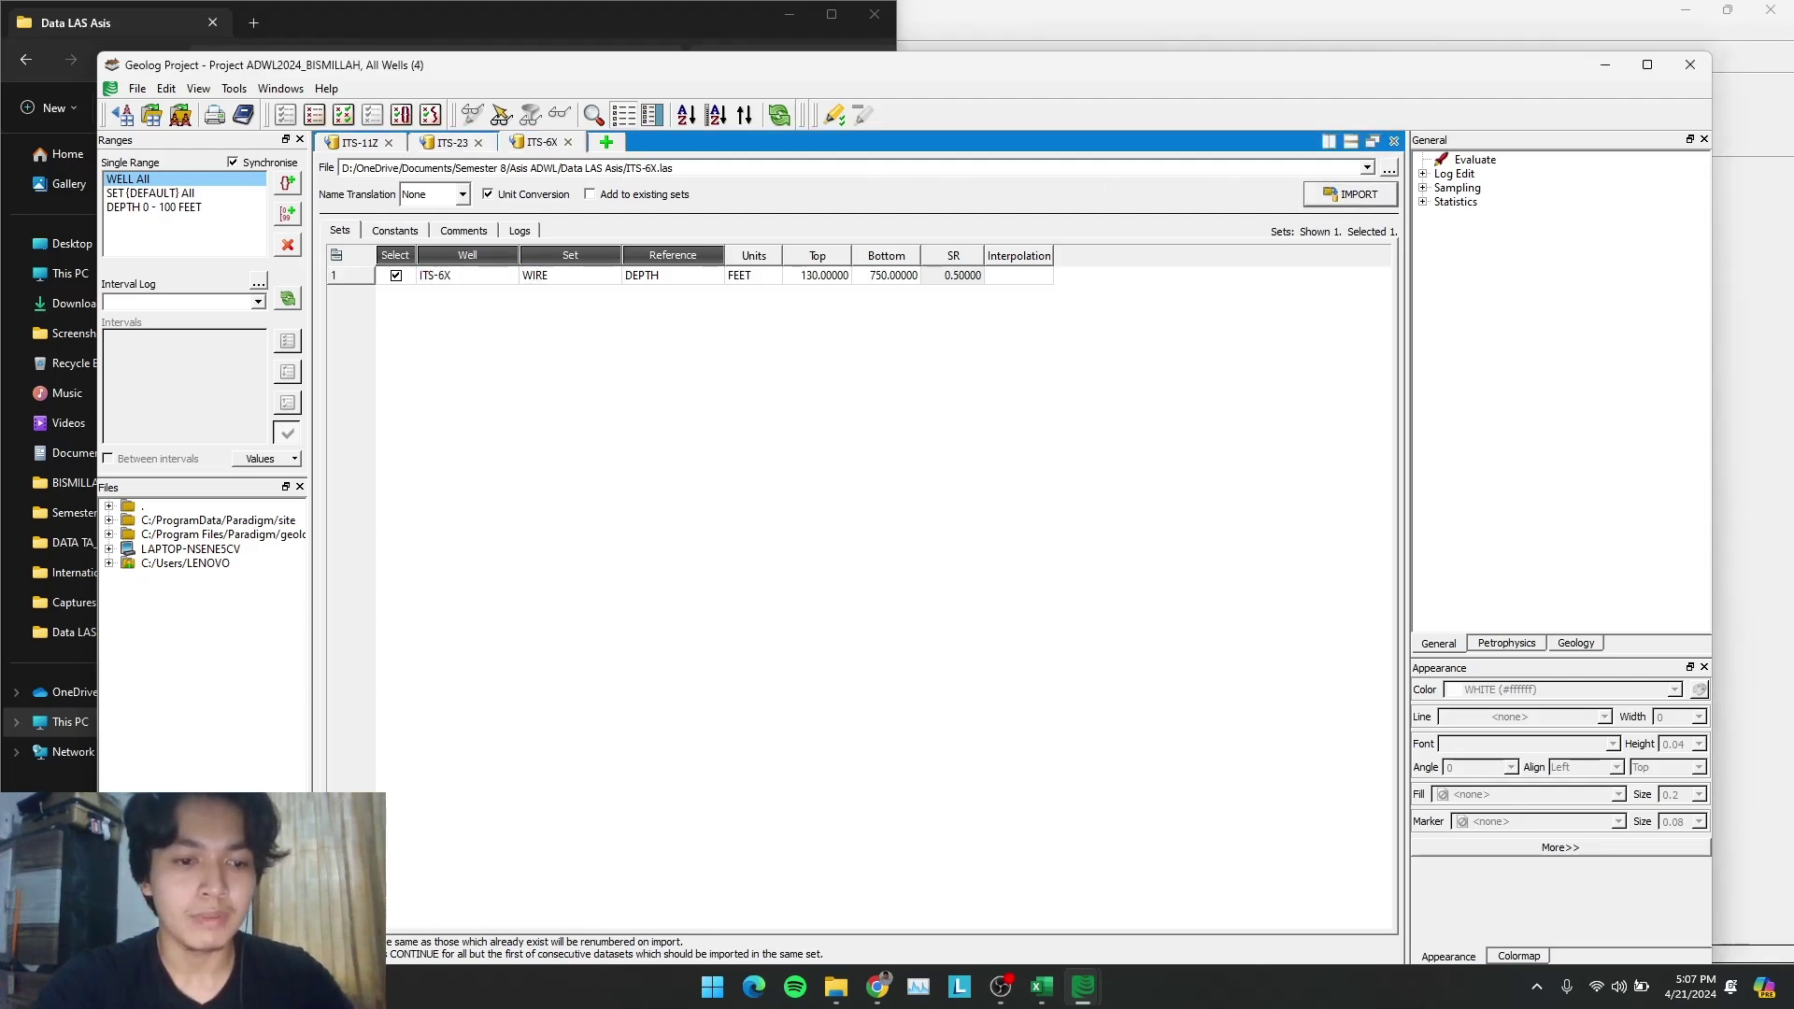
# Maximize the project window and enlarge the feedback log to review the import progress, restoring its height when done
pyautogui.click(1642, 65)
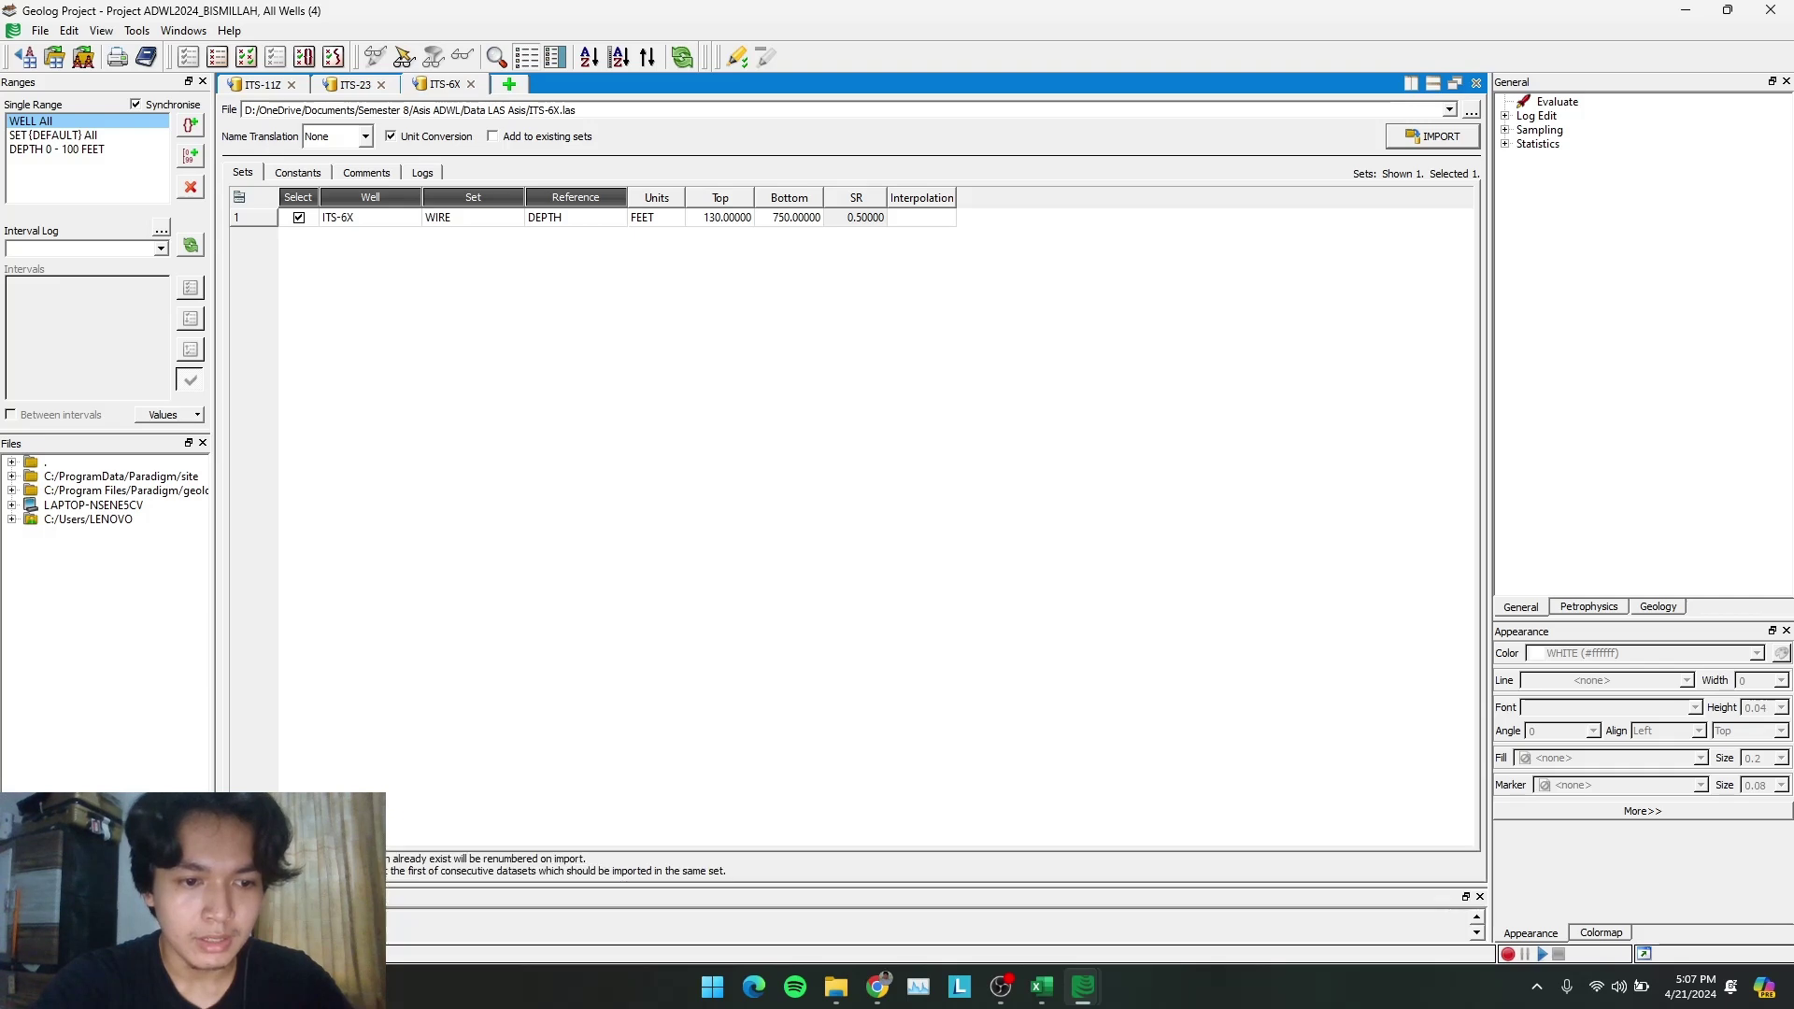
pyautogui.moveTo(402, 888); pyautogui.dragTo(455, 675)
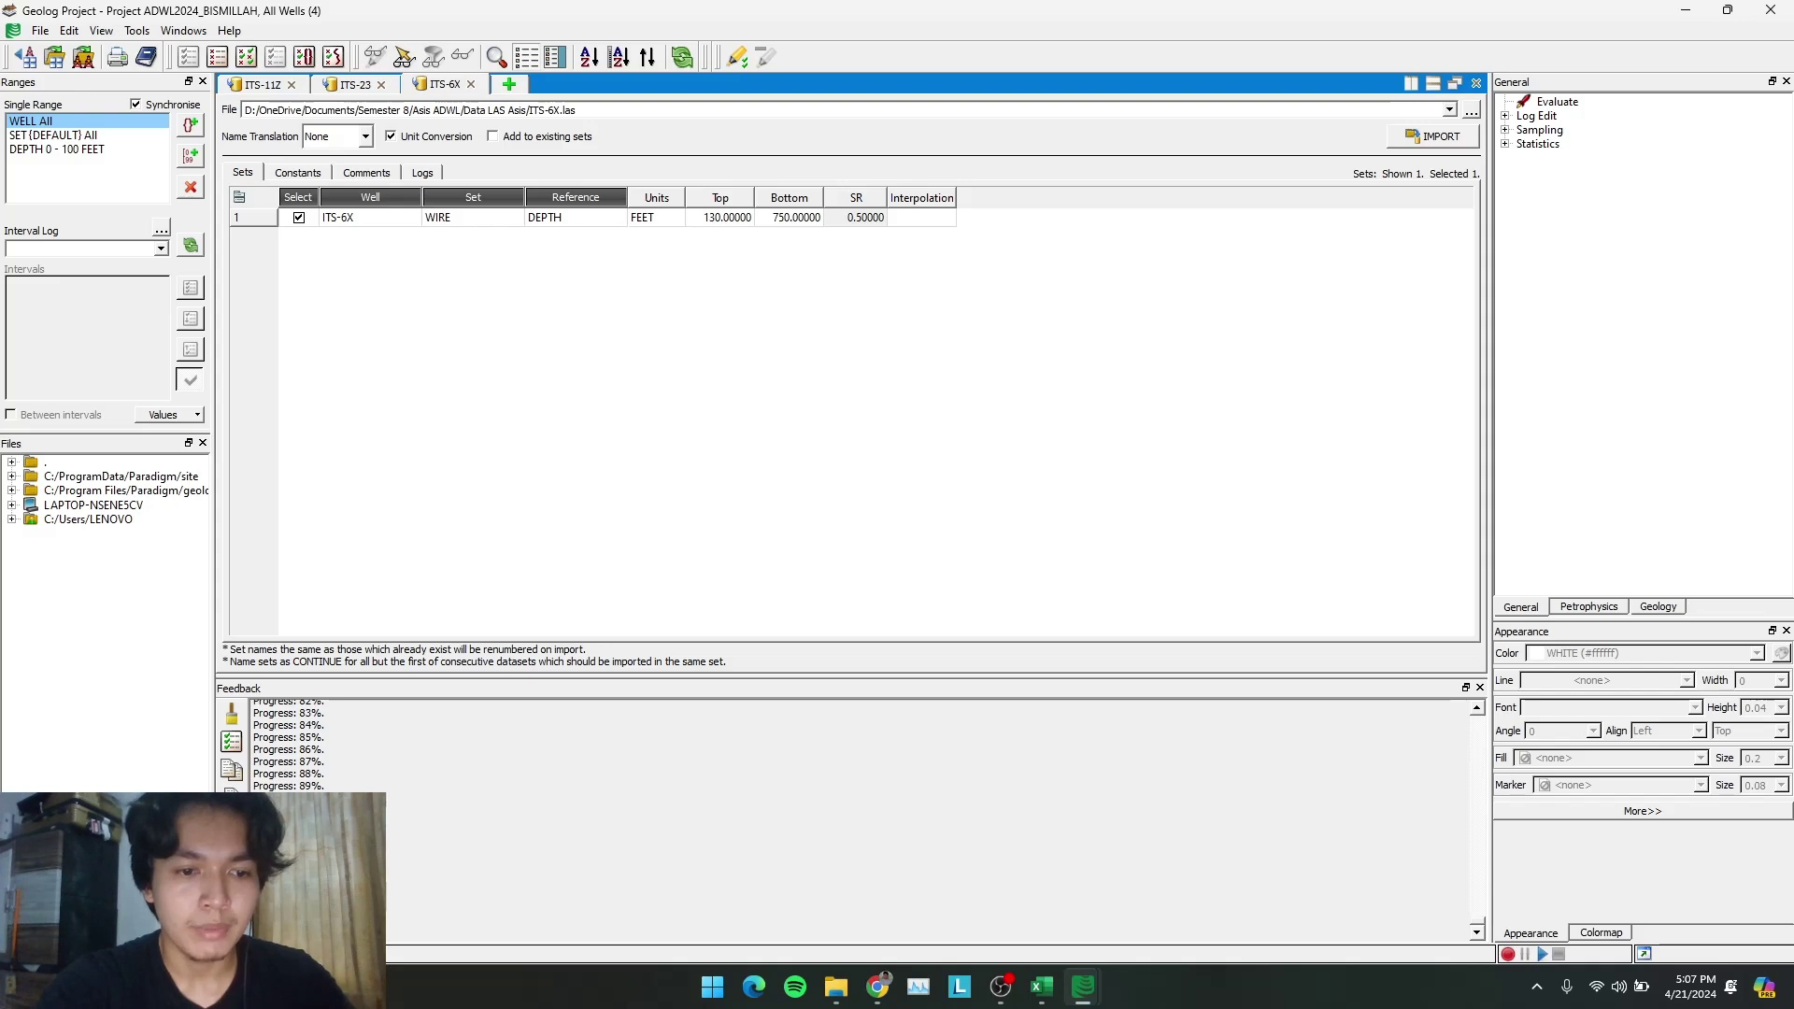
pyautogui.moveTo(882, 673); pyautogui.dragTo(862, 887)
# Open the ITS-6X LAS file from the Data LAS Asis folder in Notepad and examine its curve information and depth data
pyautogui.click(836, 986)
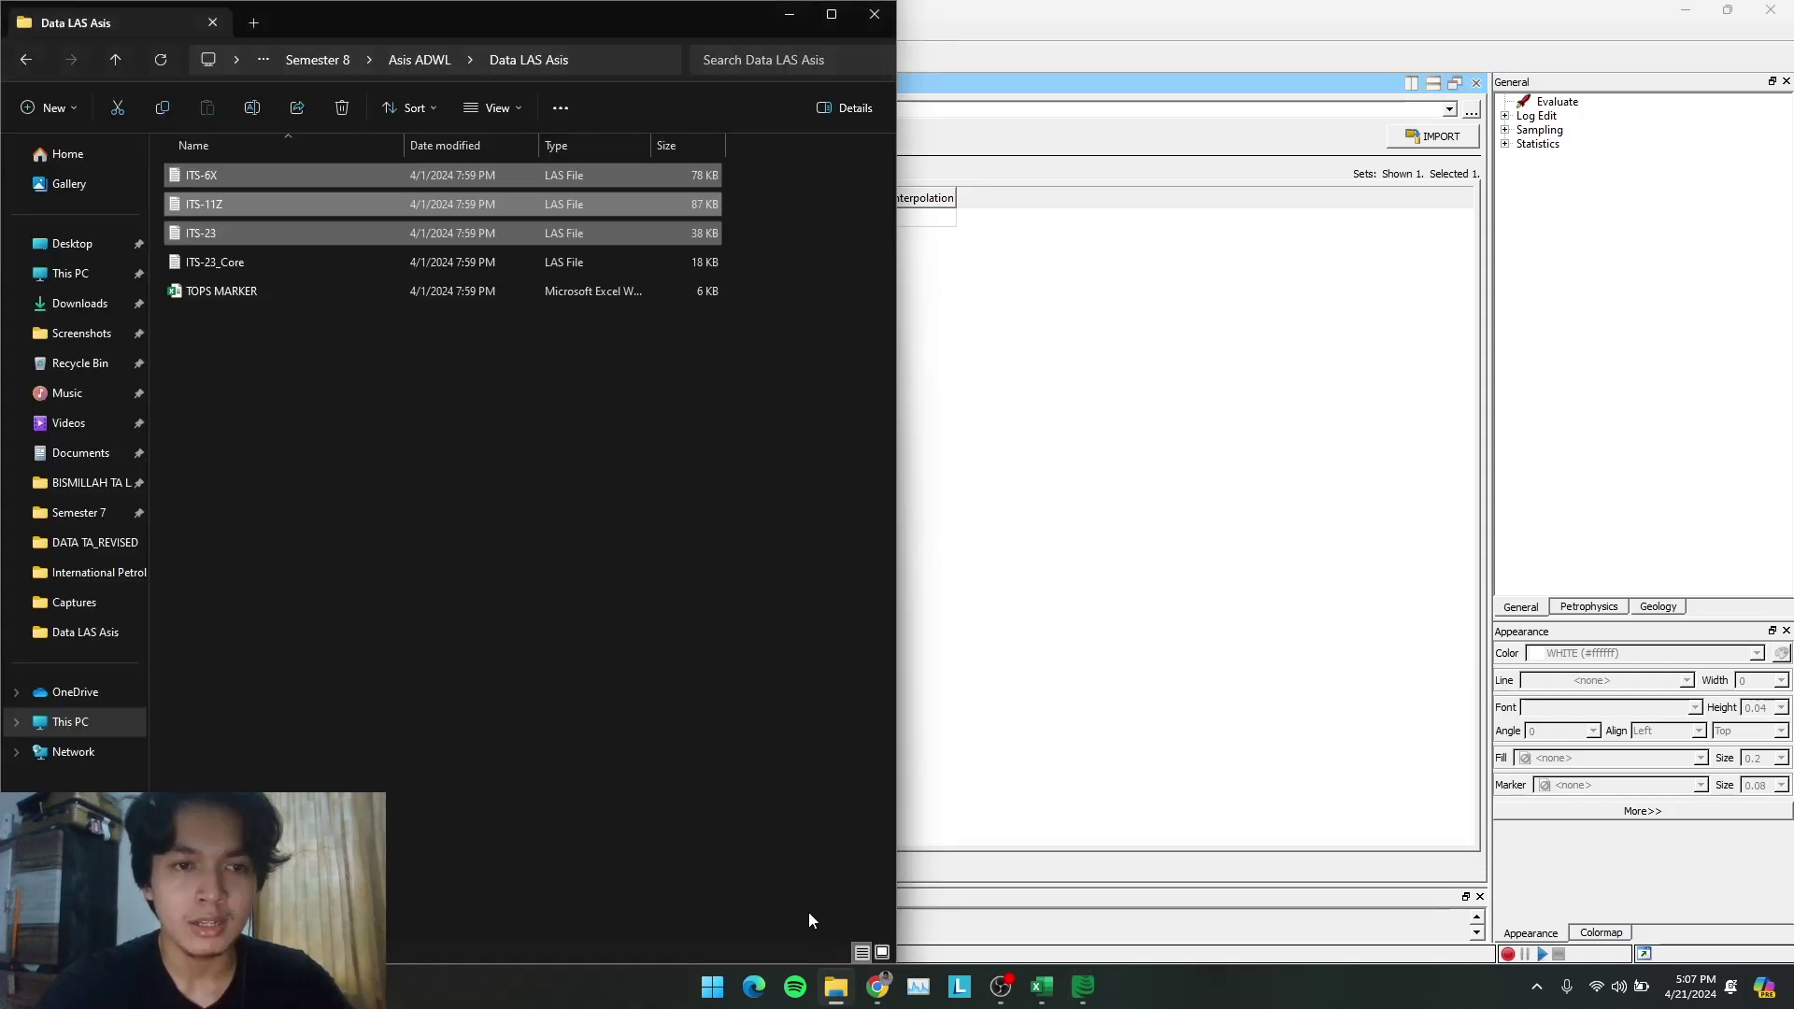
pyautogui.doubleClick(267, 175)
pyautogui.scroll(-10, 1589, 280)
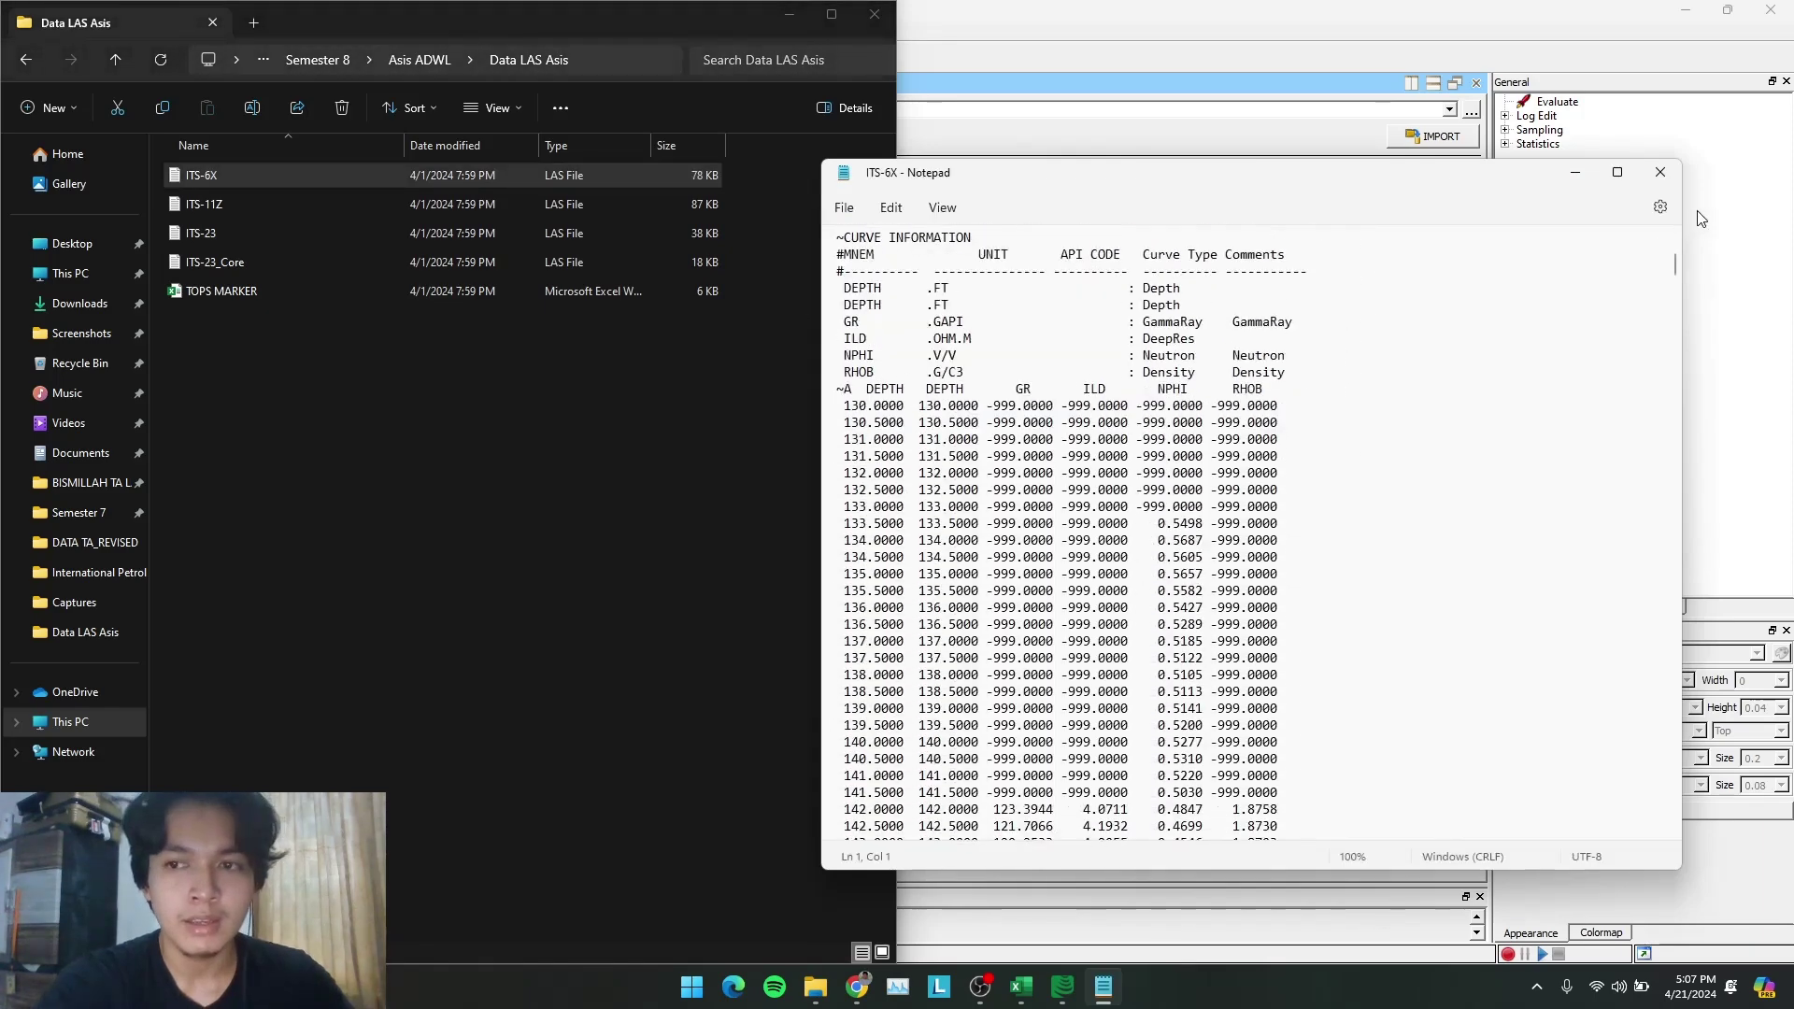
pyautogui.moveTo(905, 406); pyautogui.dragTo(1280, 624)
pyautogui.click(1575, 172)
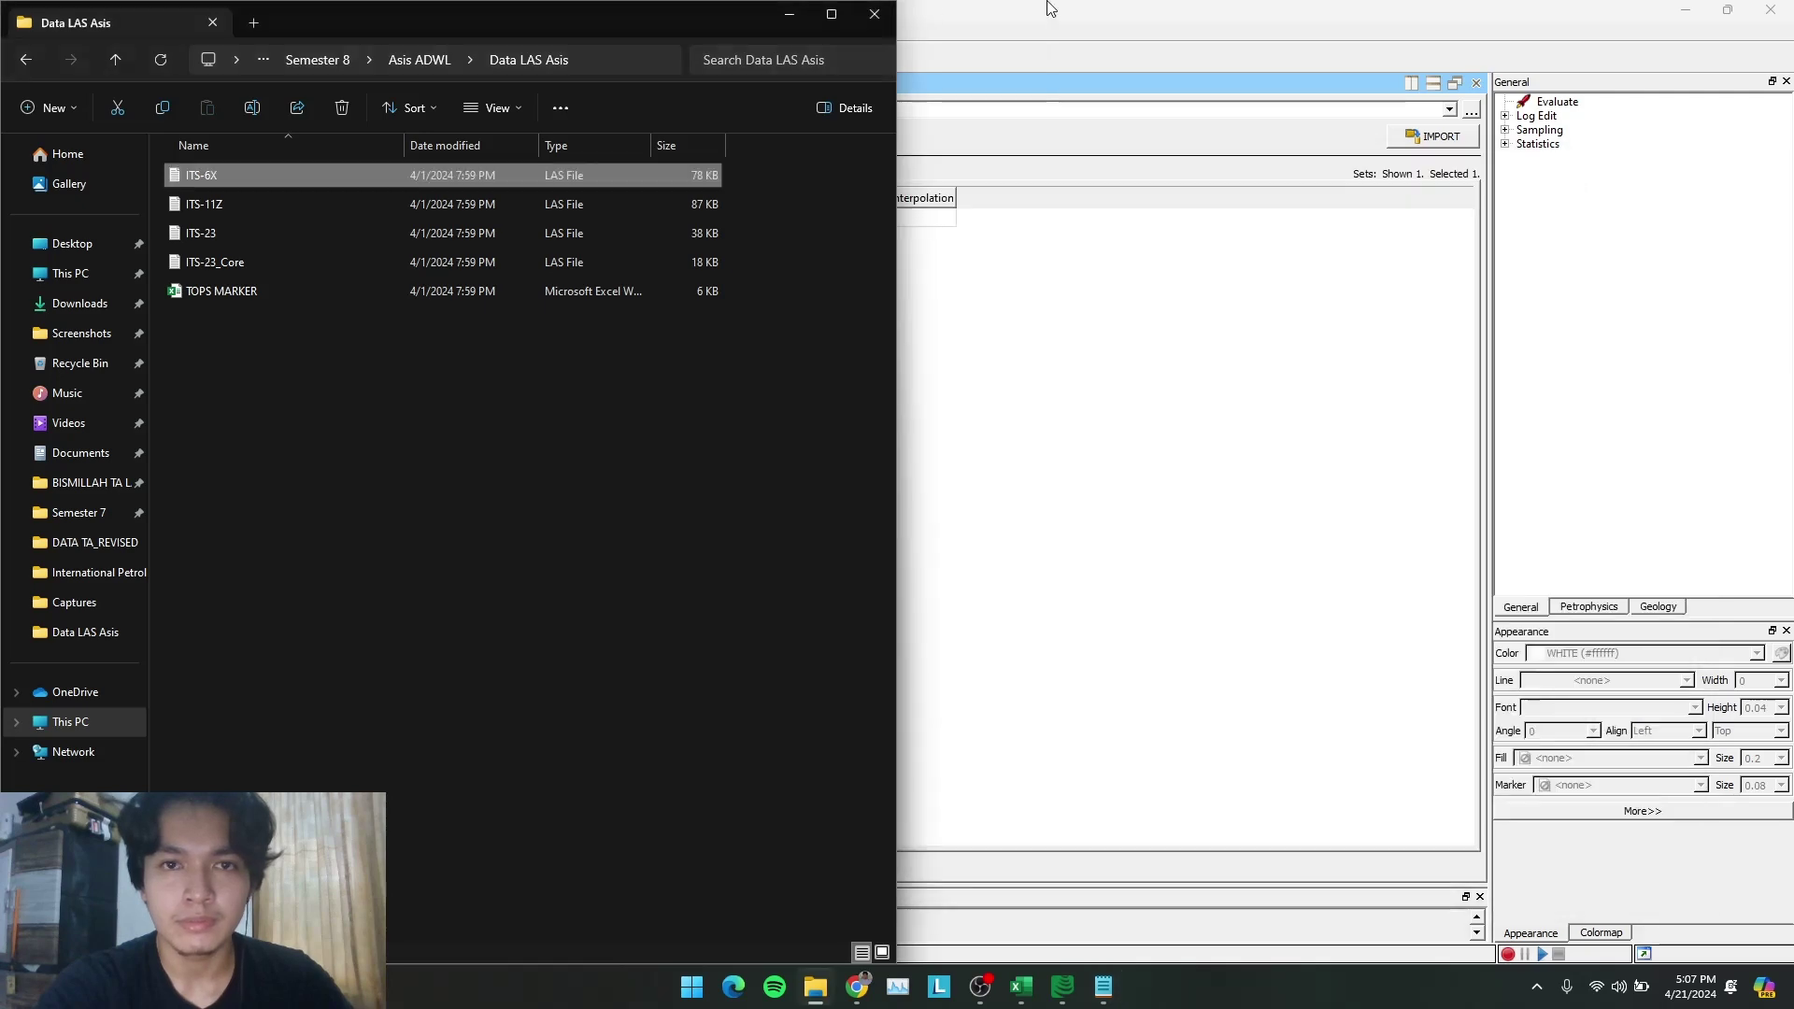
pyautogui.click(789, 14)
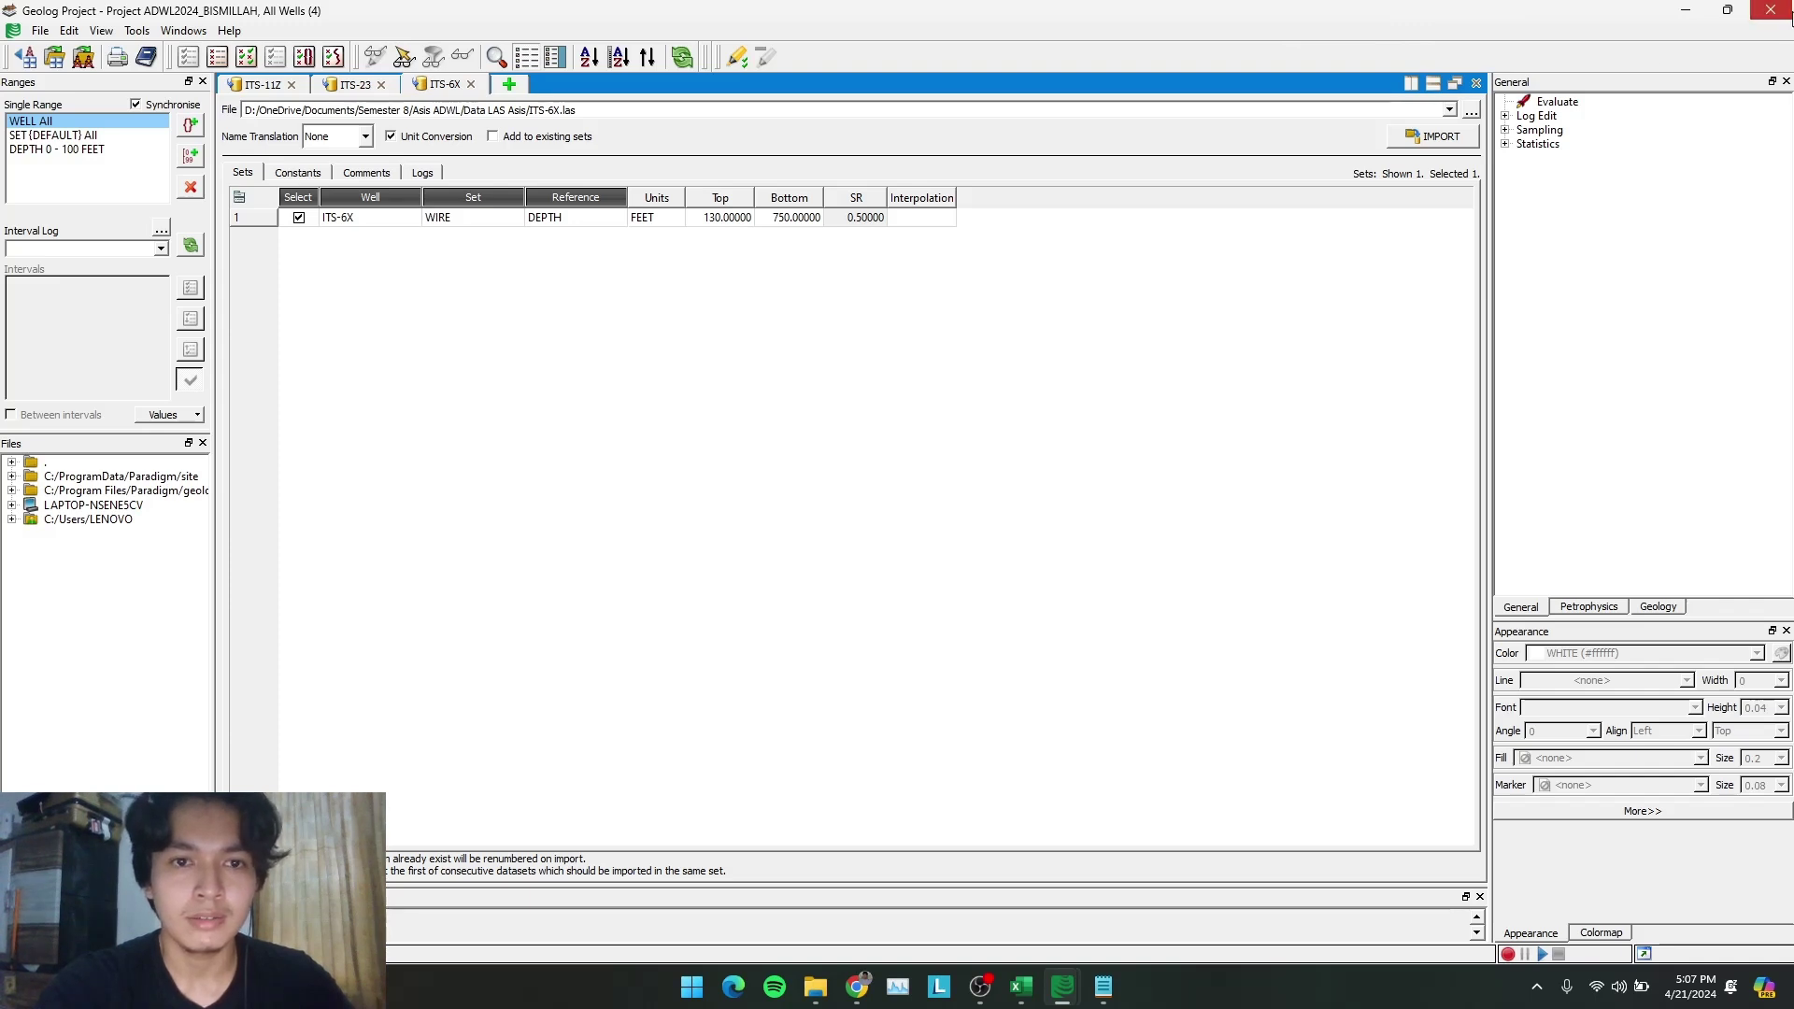
# Close the Project application window and open the Well application
pyautogui.click(1780, 13)
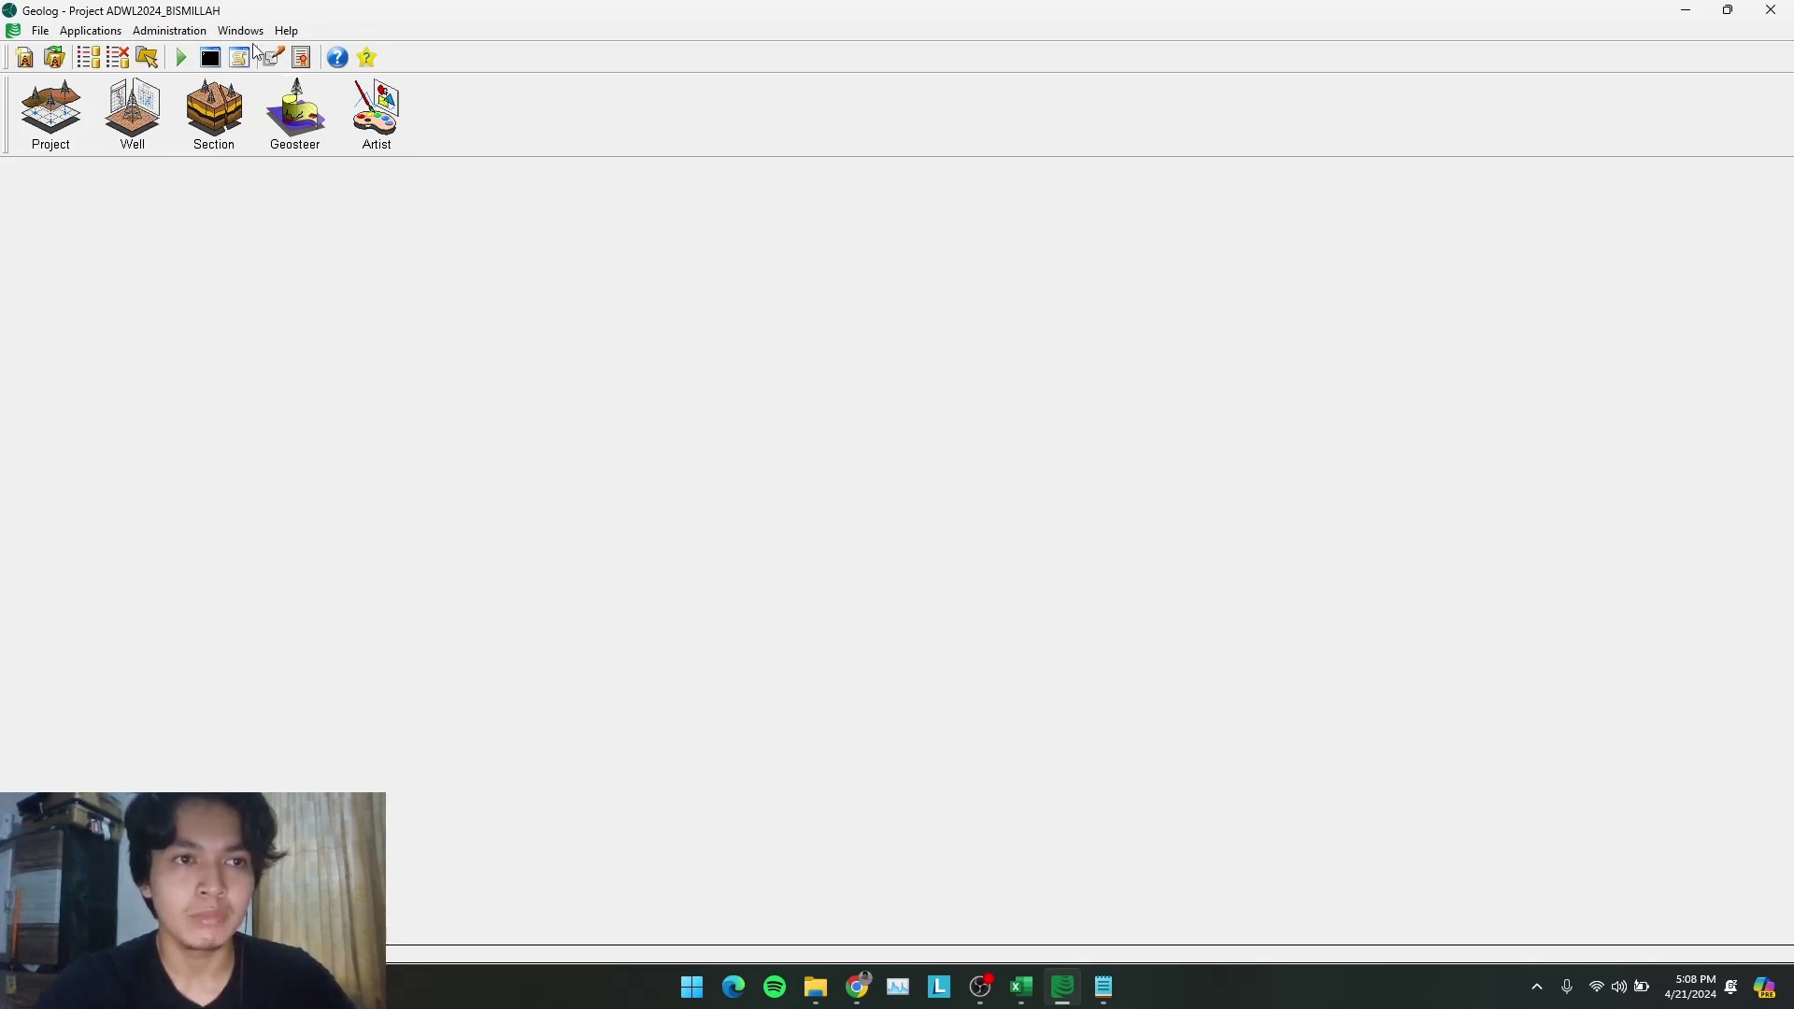
pyautogui.click(146, 106)
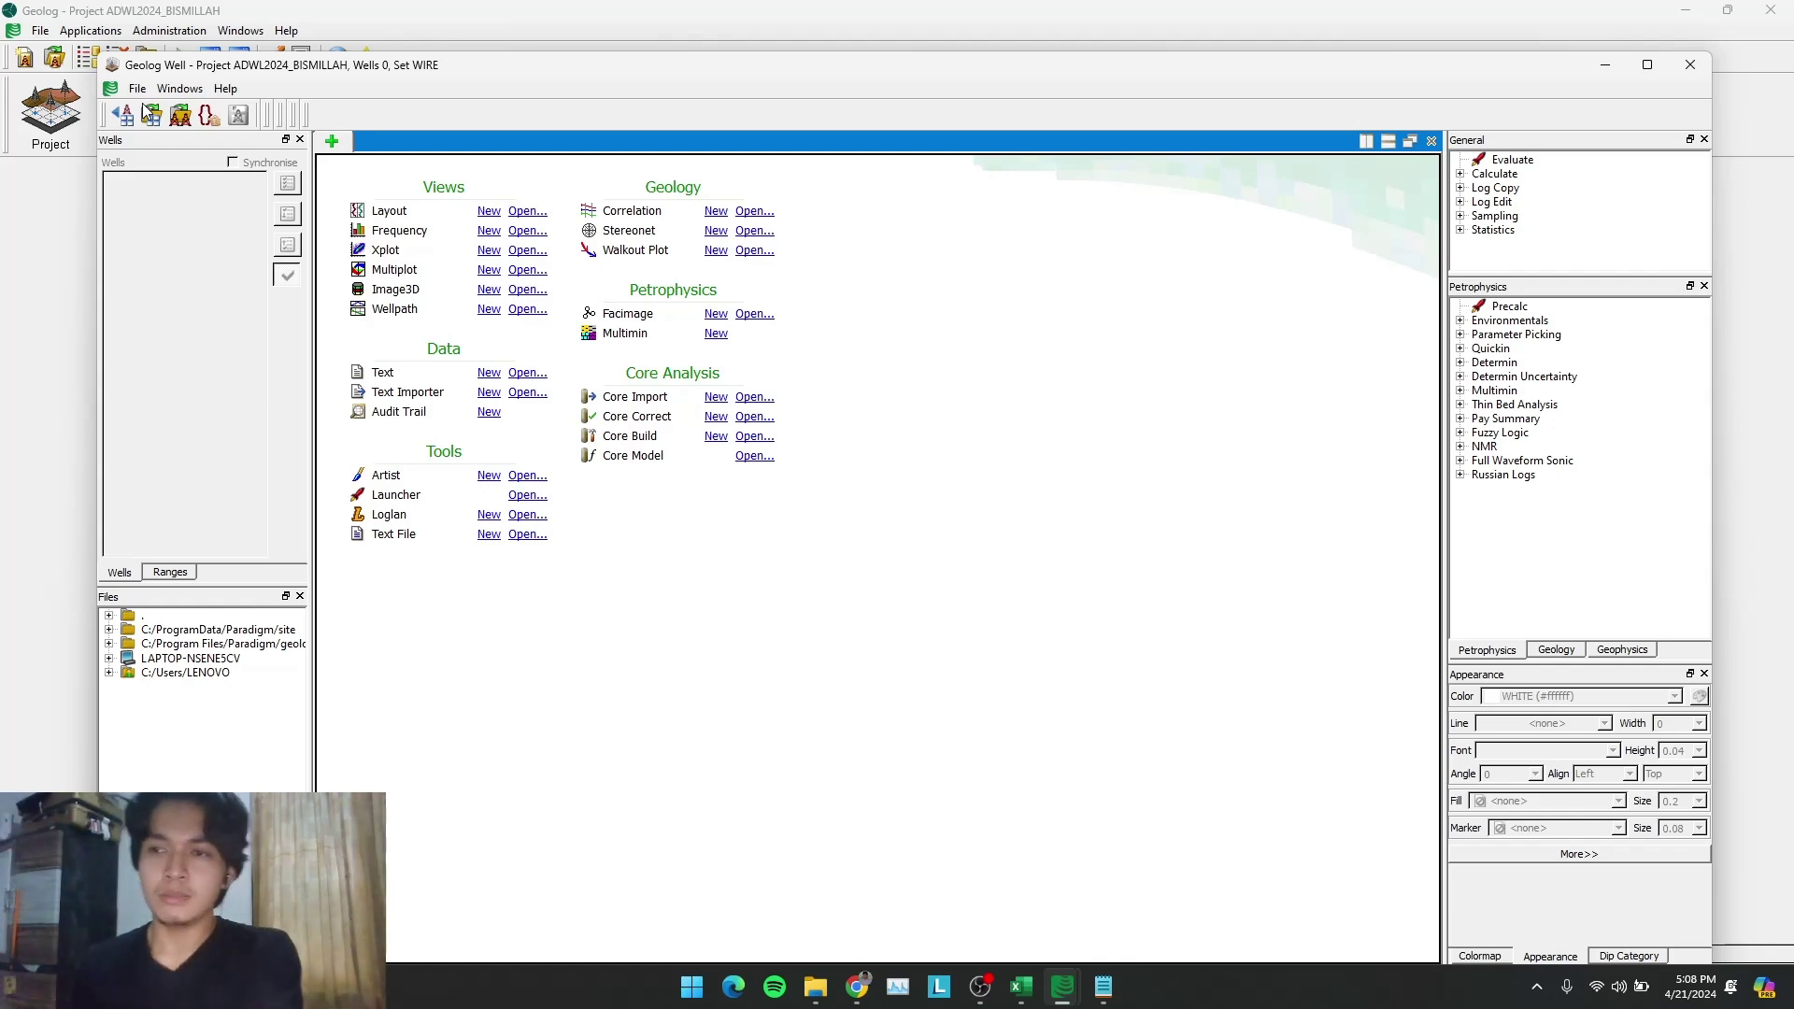
pyautogui.rightClick(87, 137)
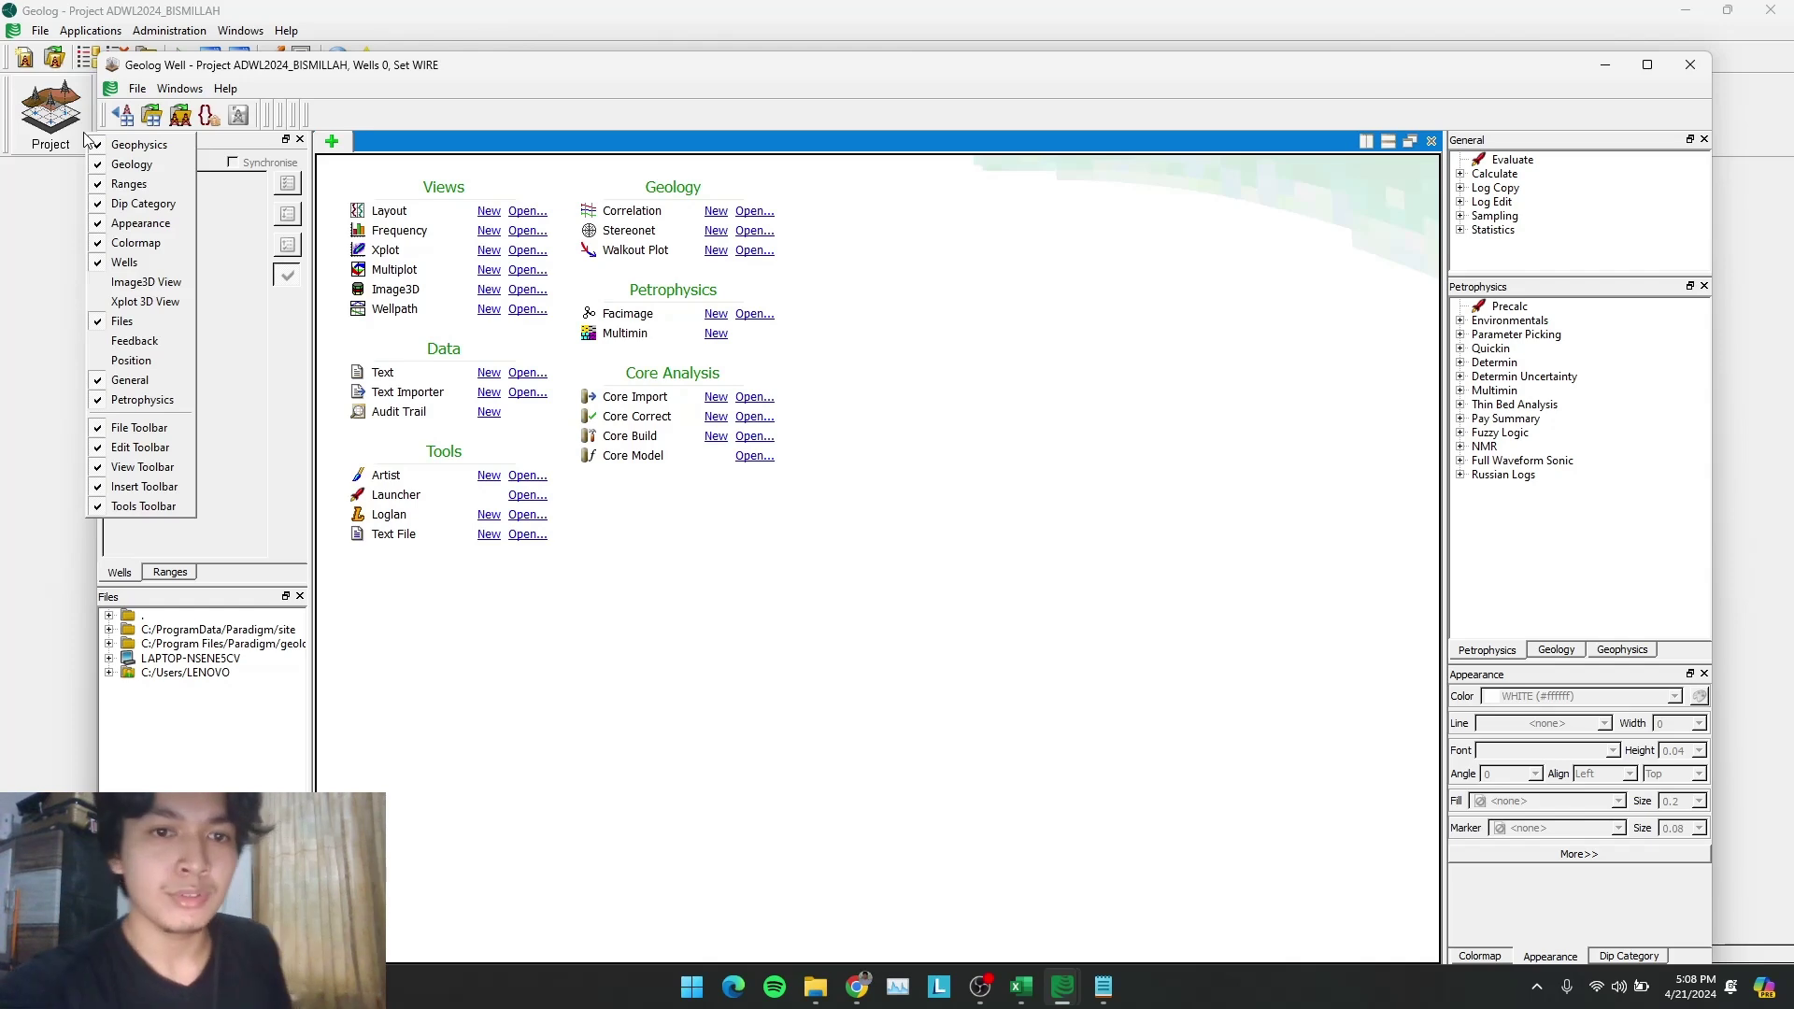
pyautogui.click(714, 794)
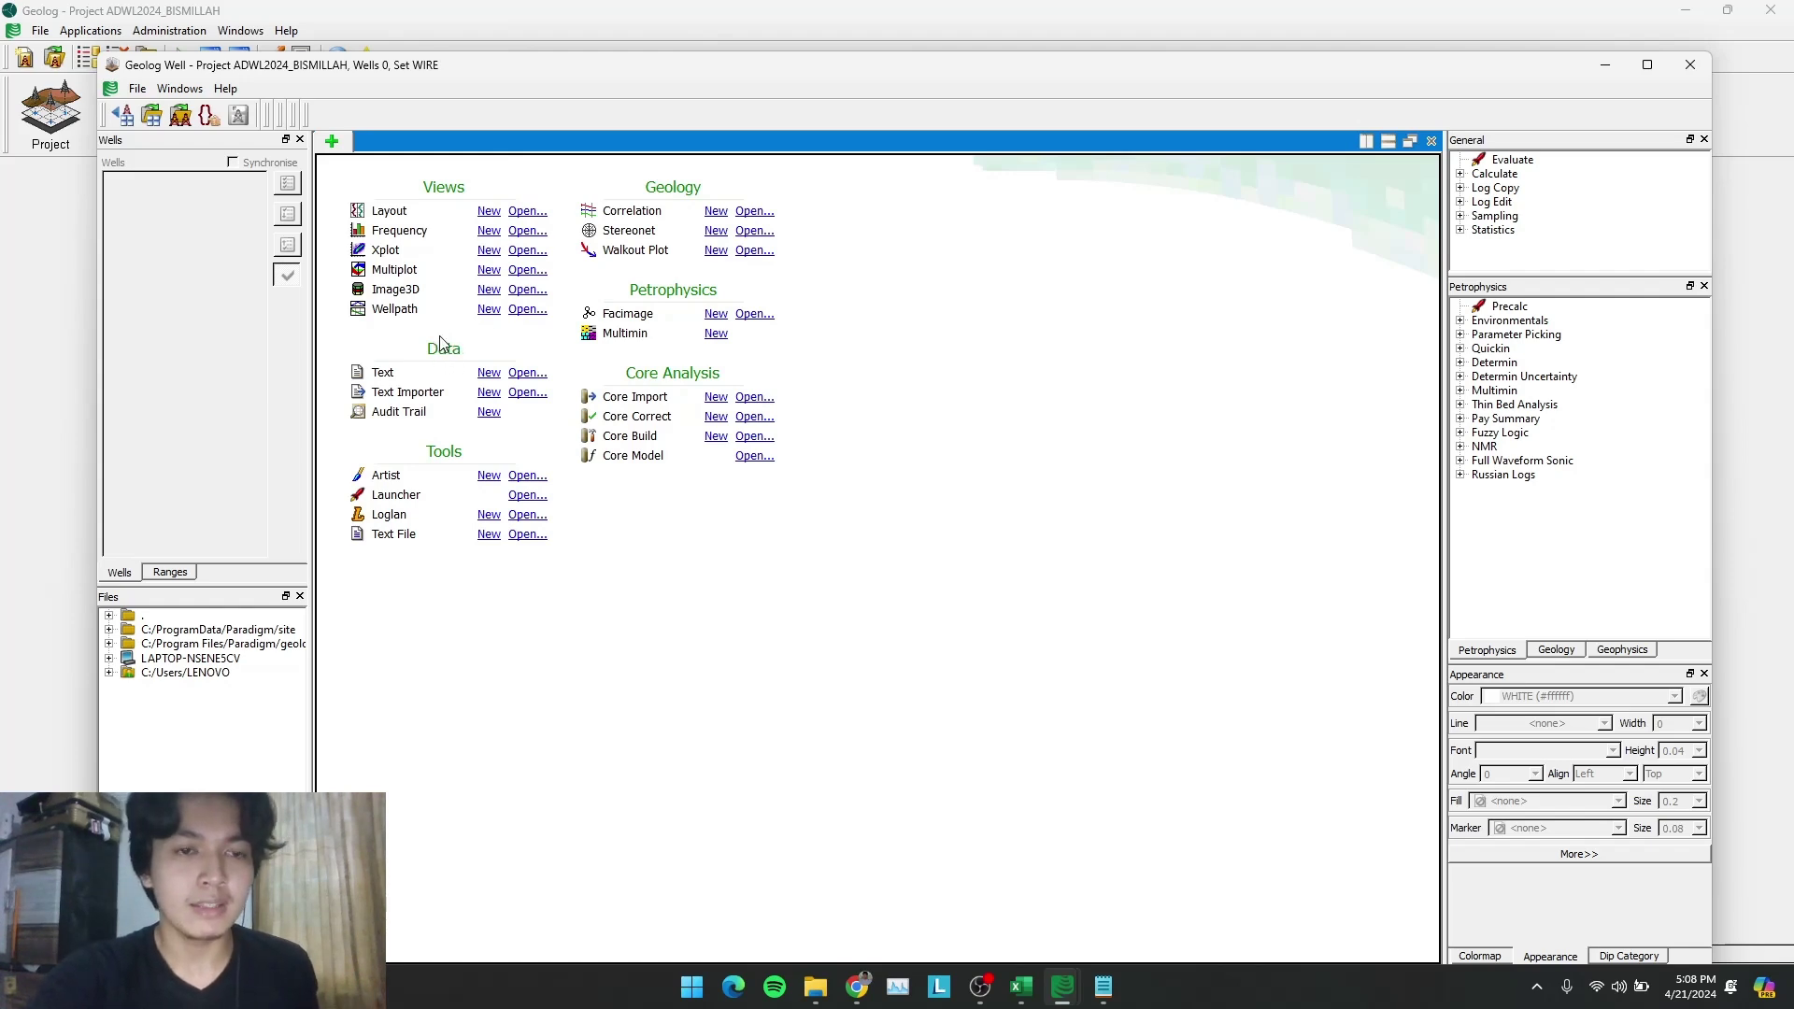
pyautogui.click(489, 376)
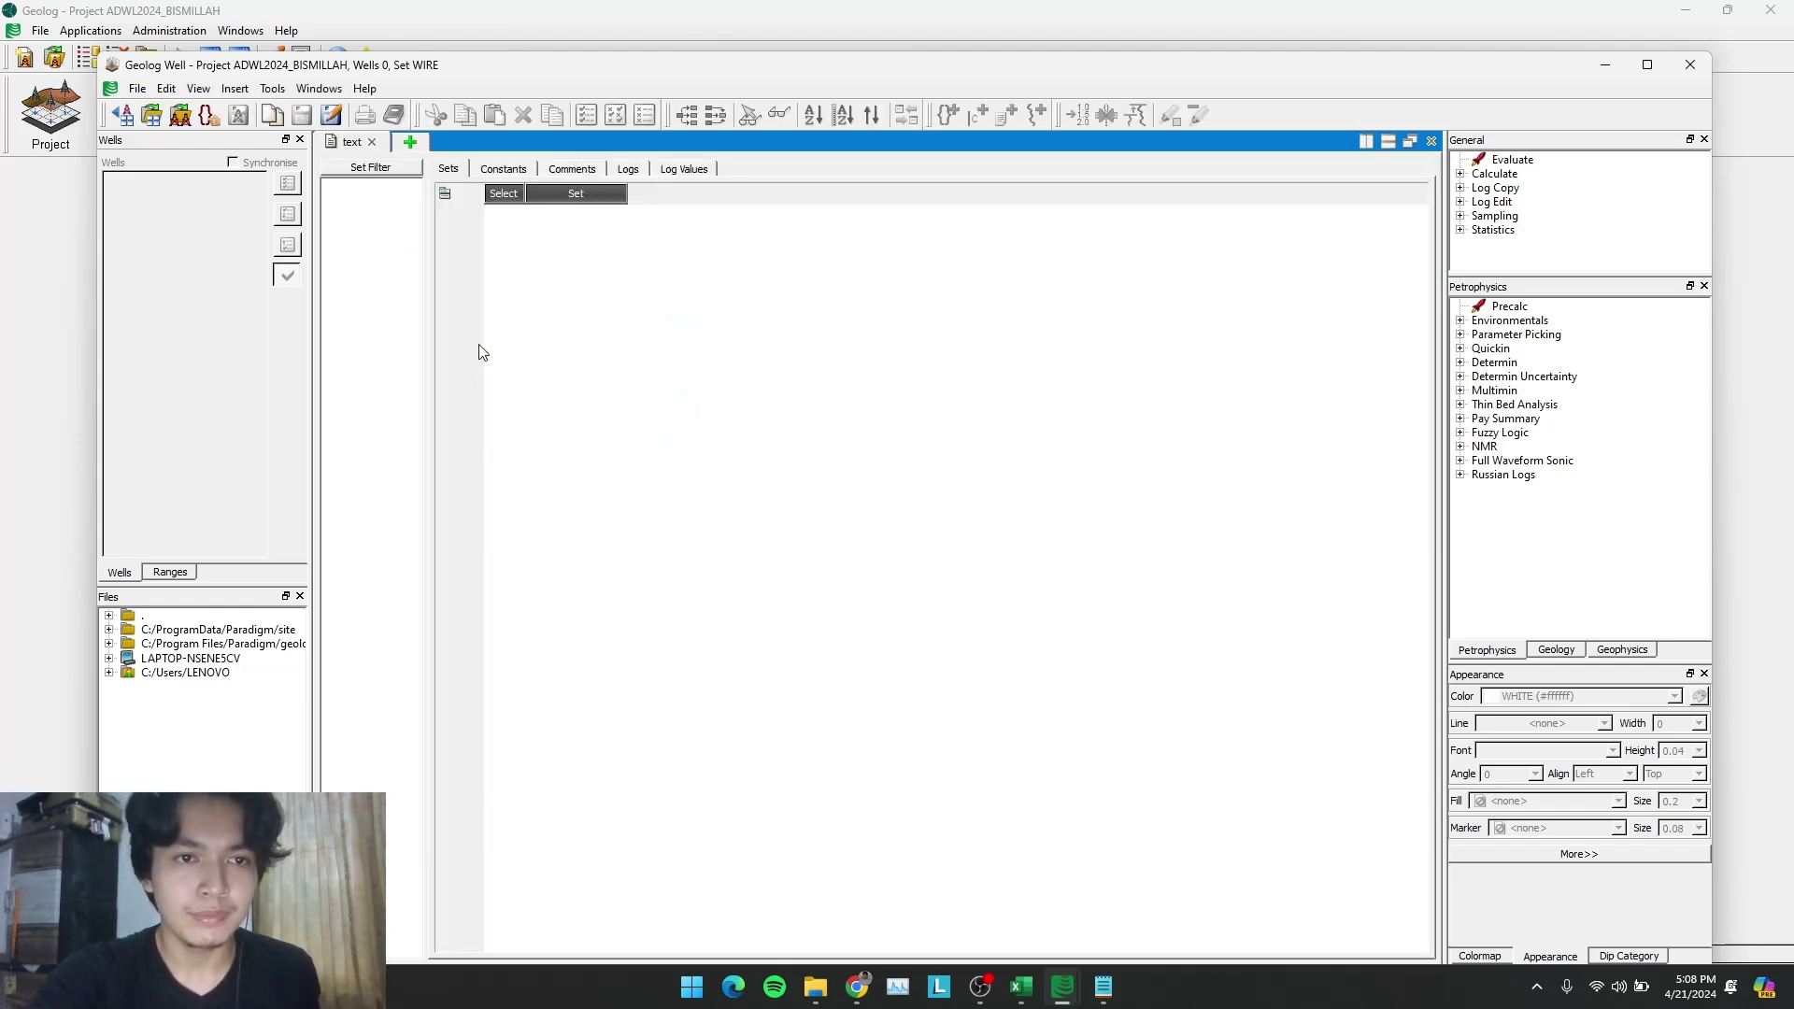
pyautogui.click(1432, 142)
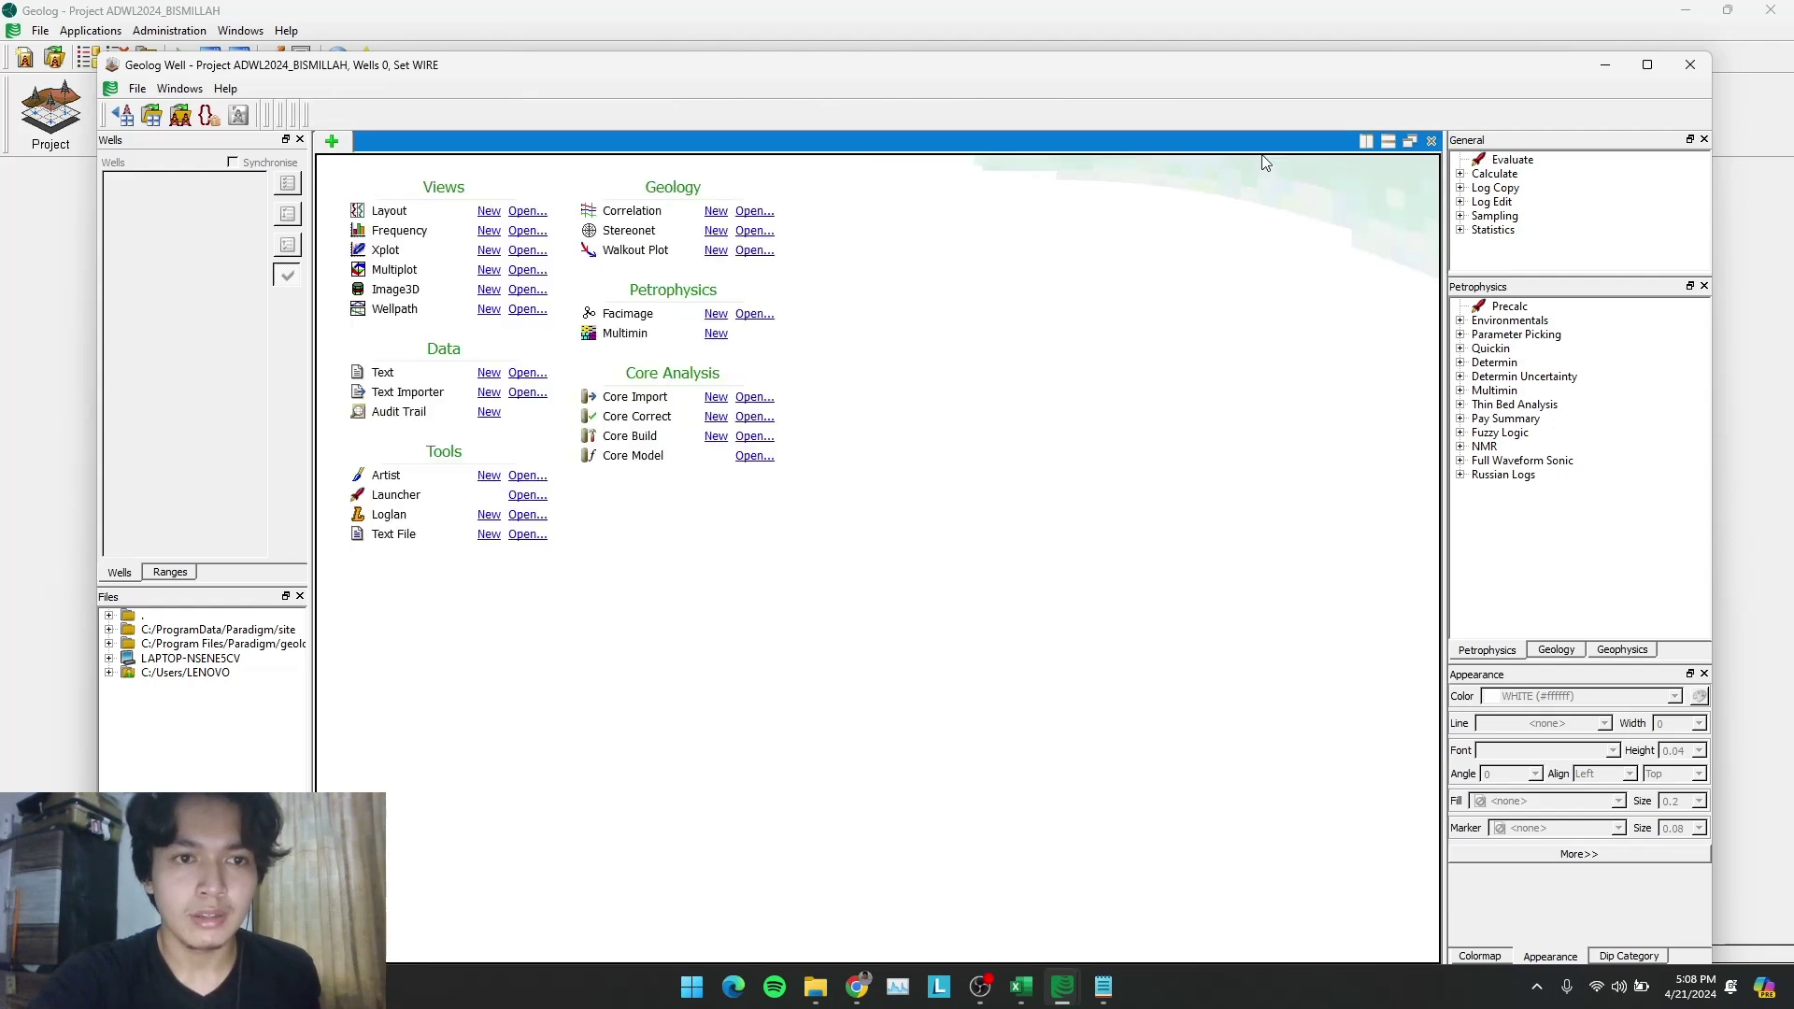
# Open the wells ITS-11Z, ITS-6X and ITS-23 for processing, leaving out WELL_PROJECT
pyautogui.click(182, 117)
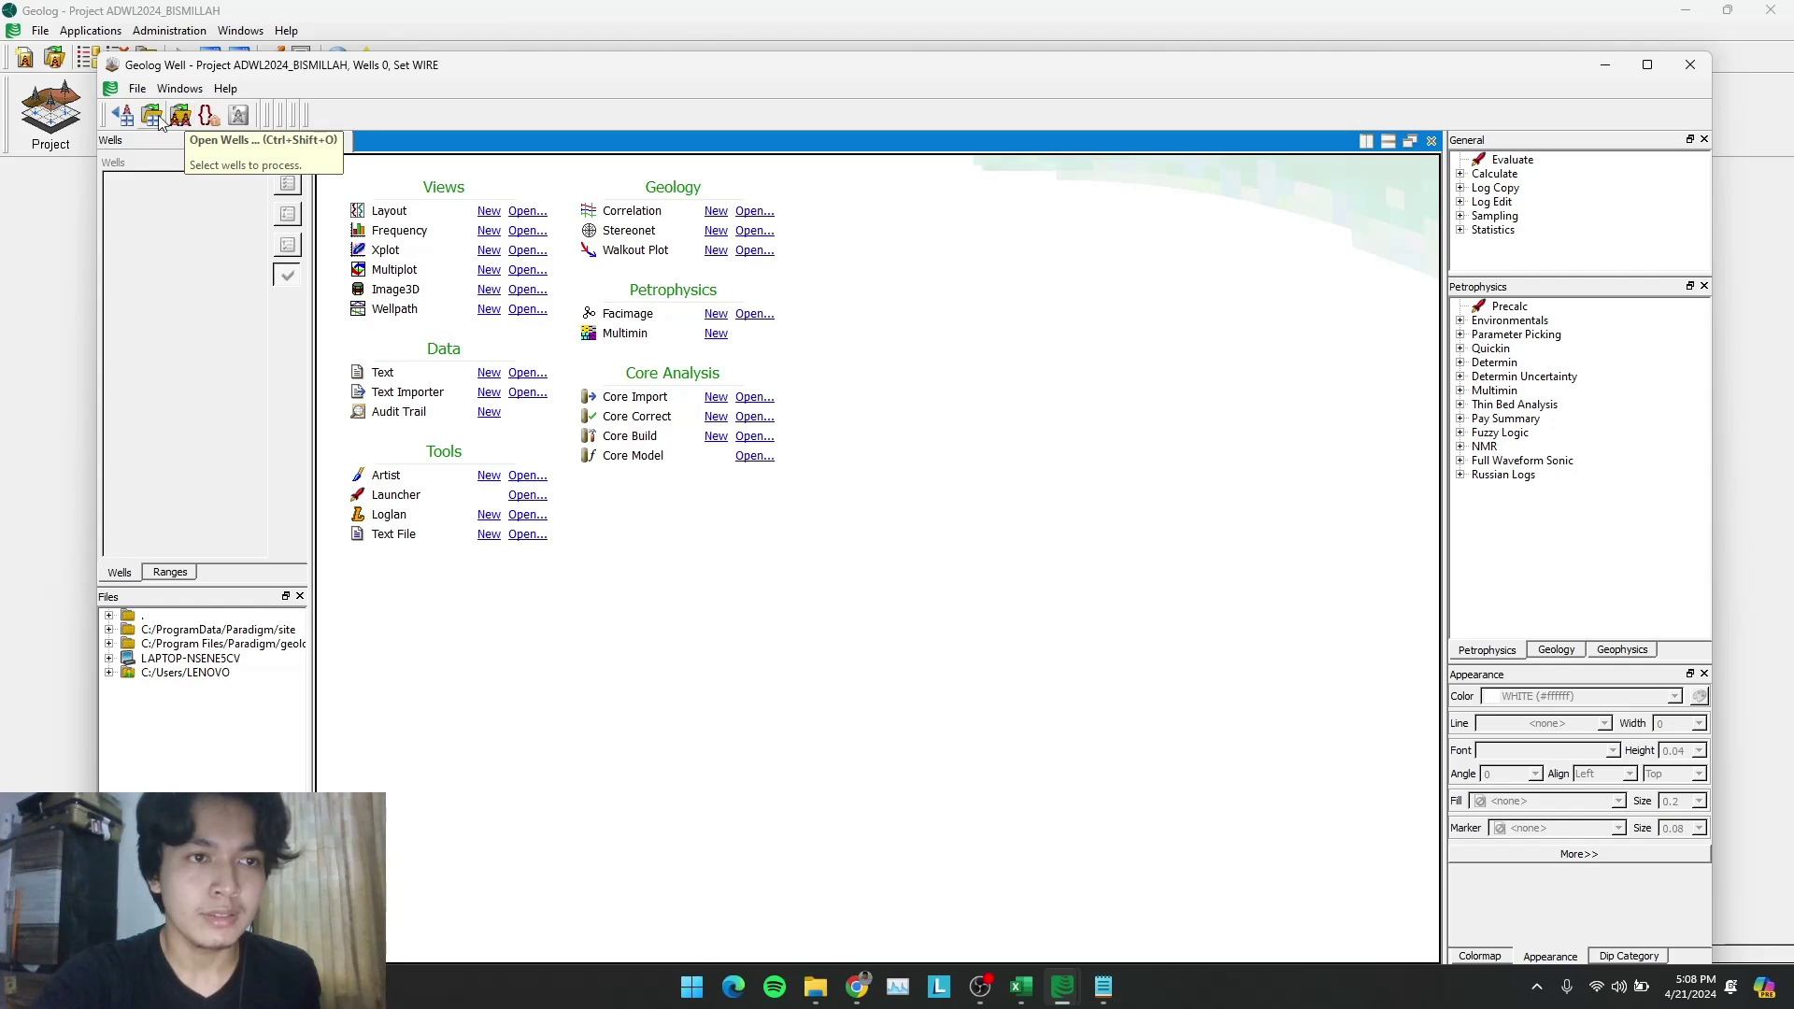
pyautogui.click(796, 474)
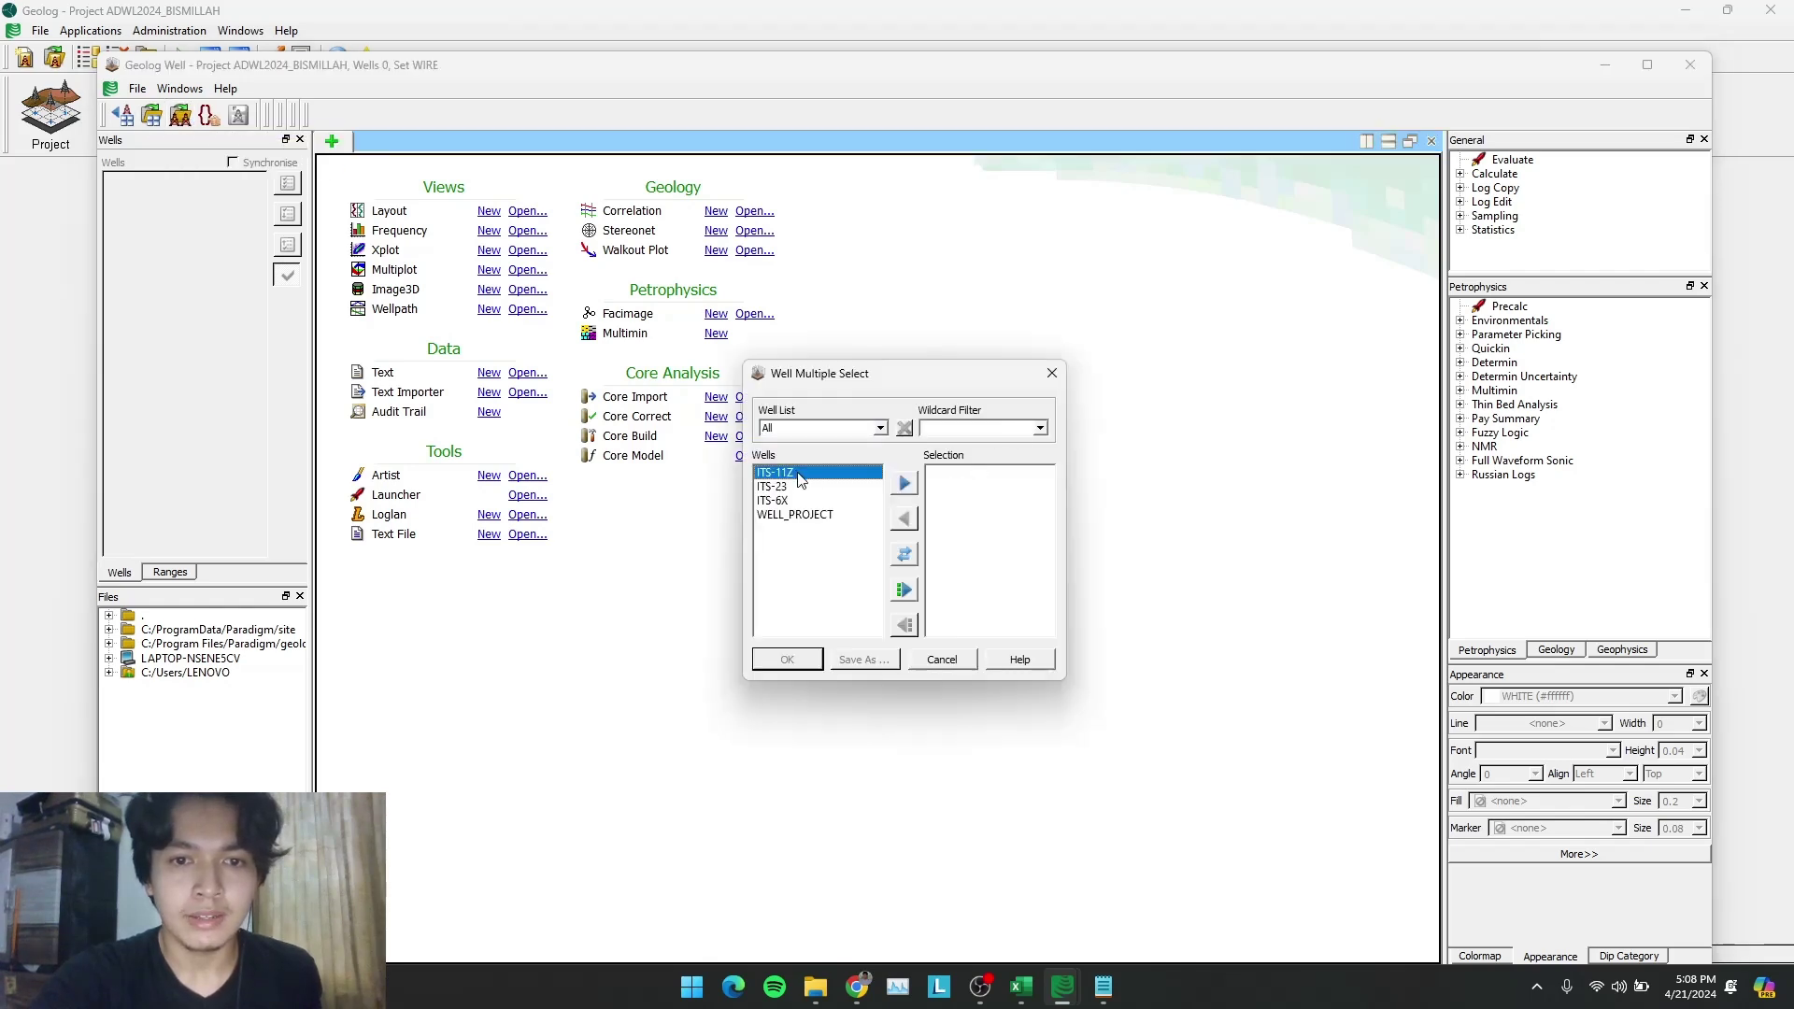
pyautogui.click(903, 483)
pyautogui.click(902, 483)
pyautogui.click(830, 472)
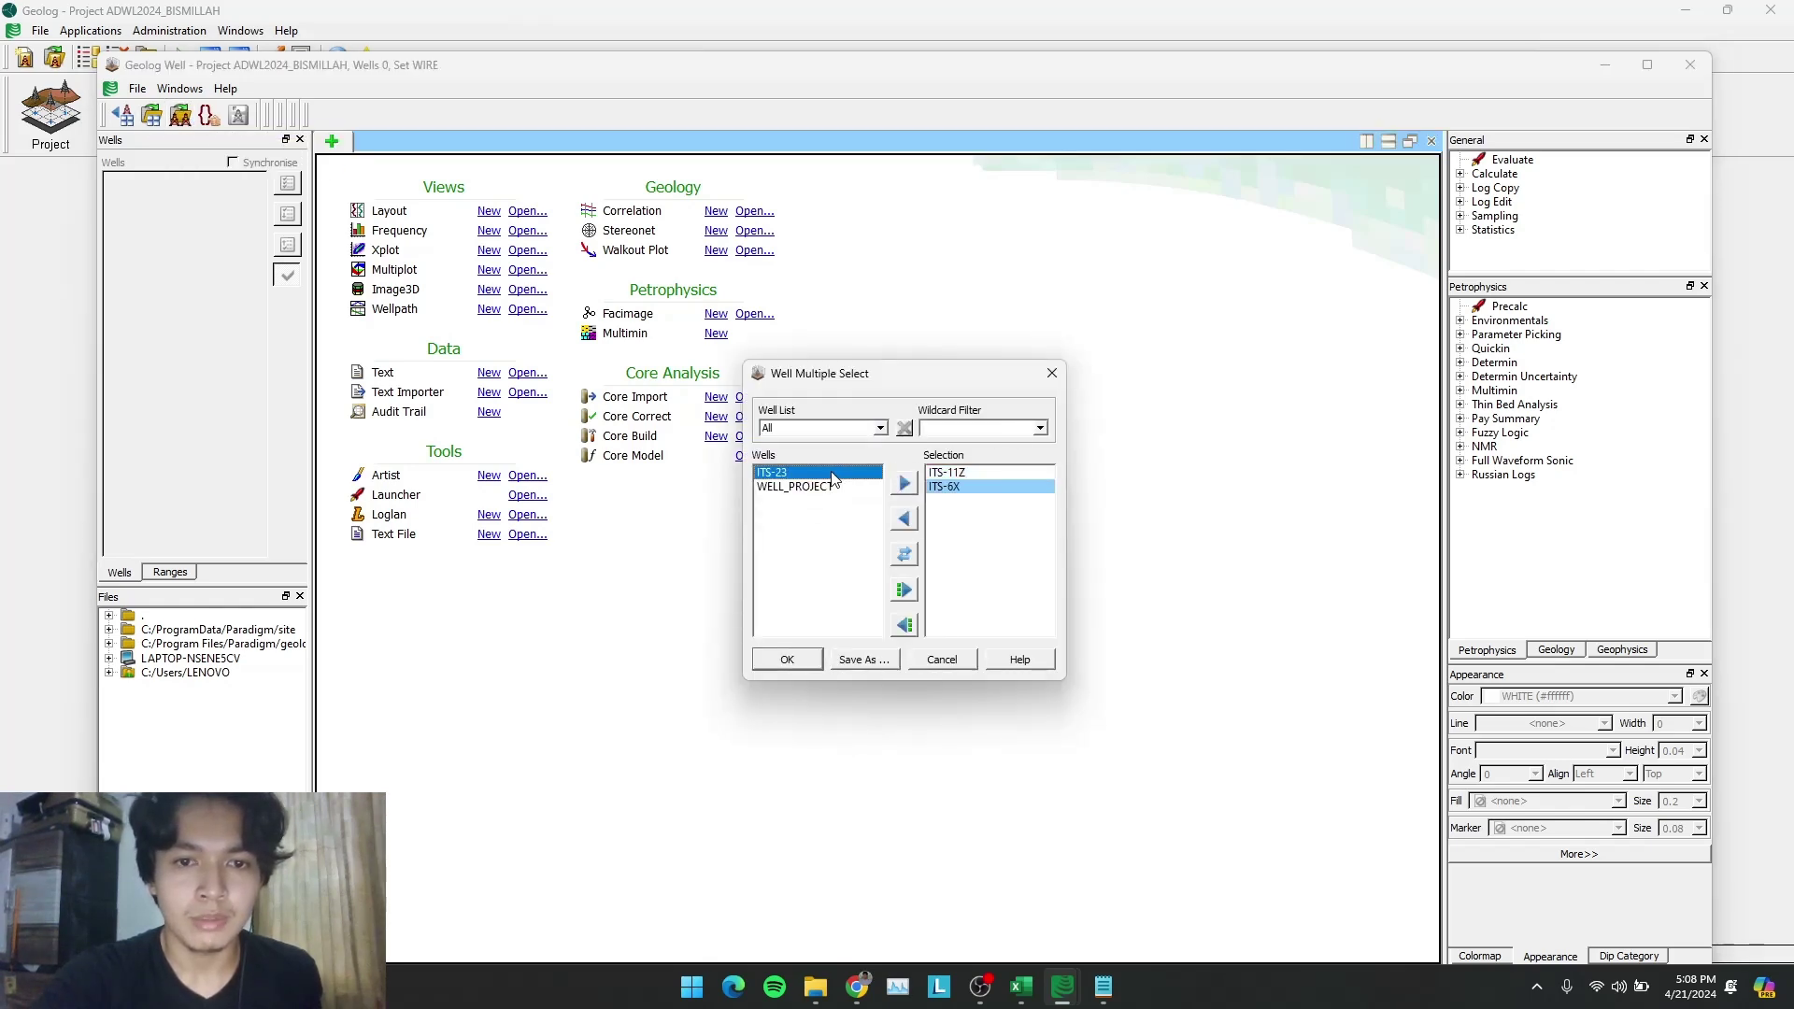
pyautogui.click(903, 483)
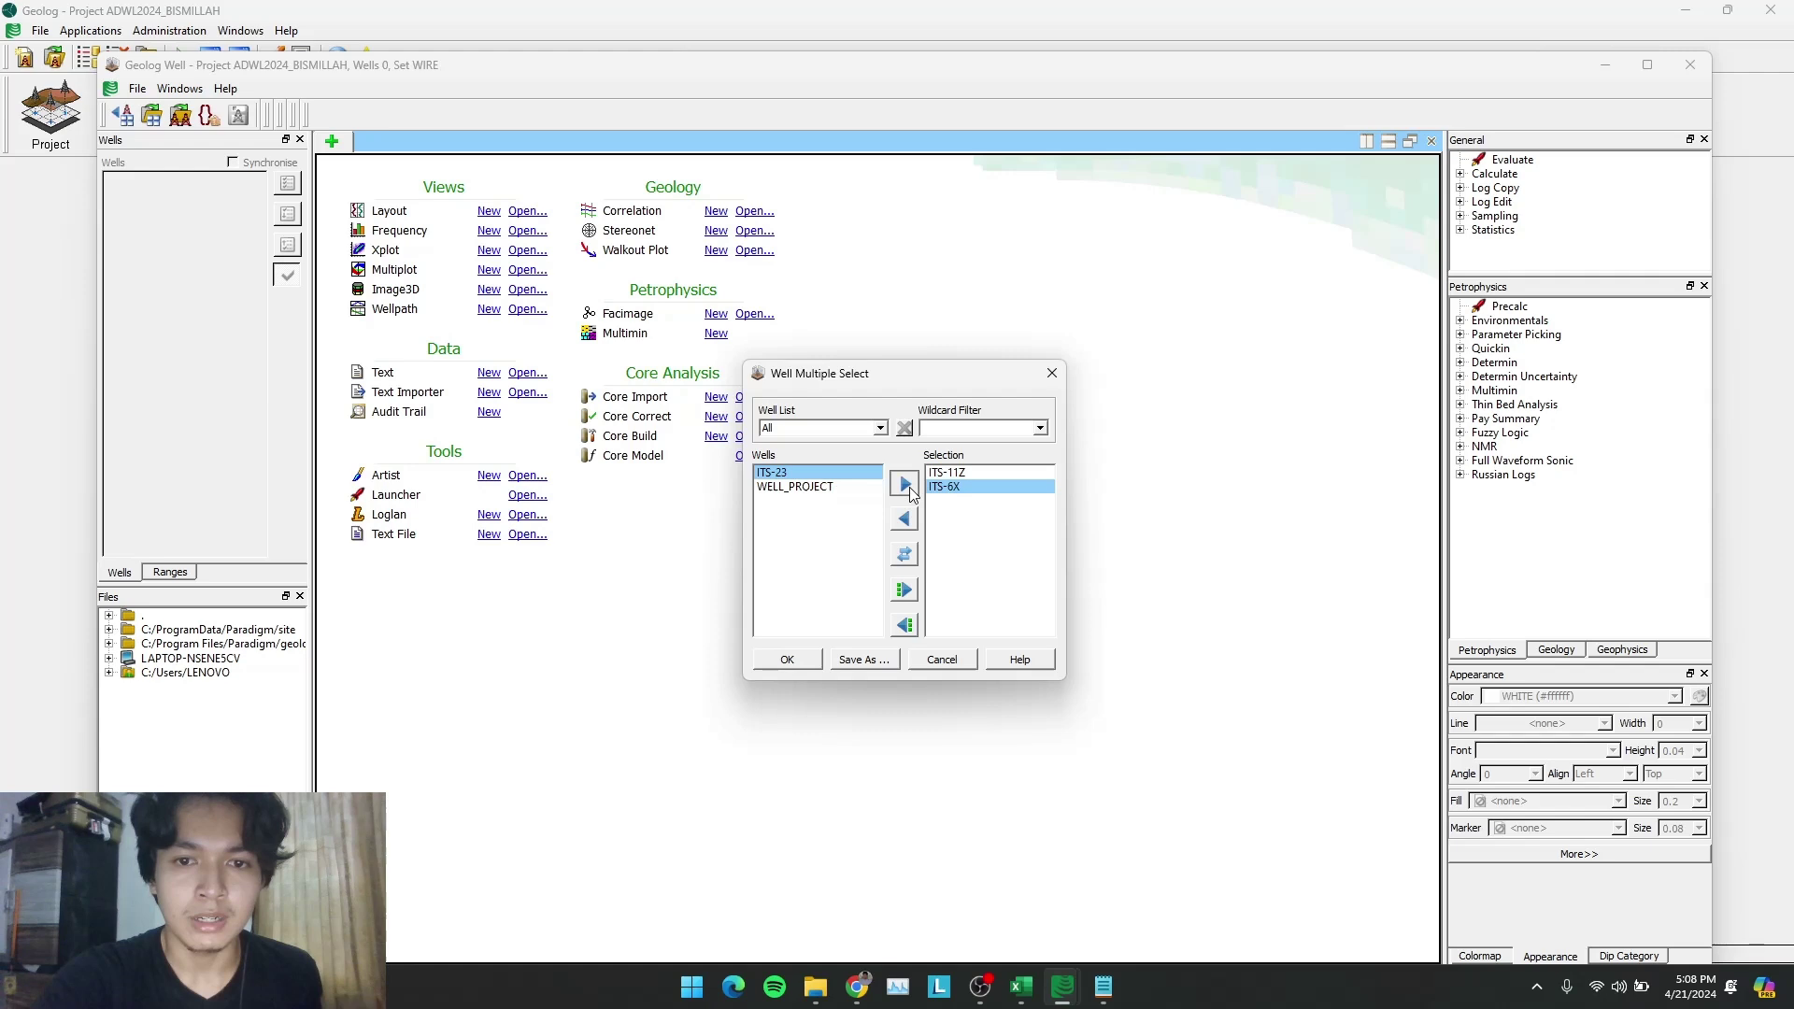
pyautogui.click(788, 660)
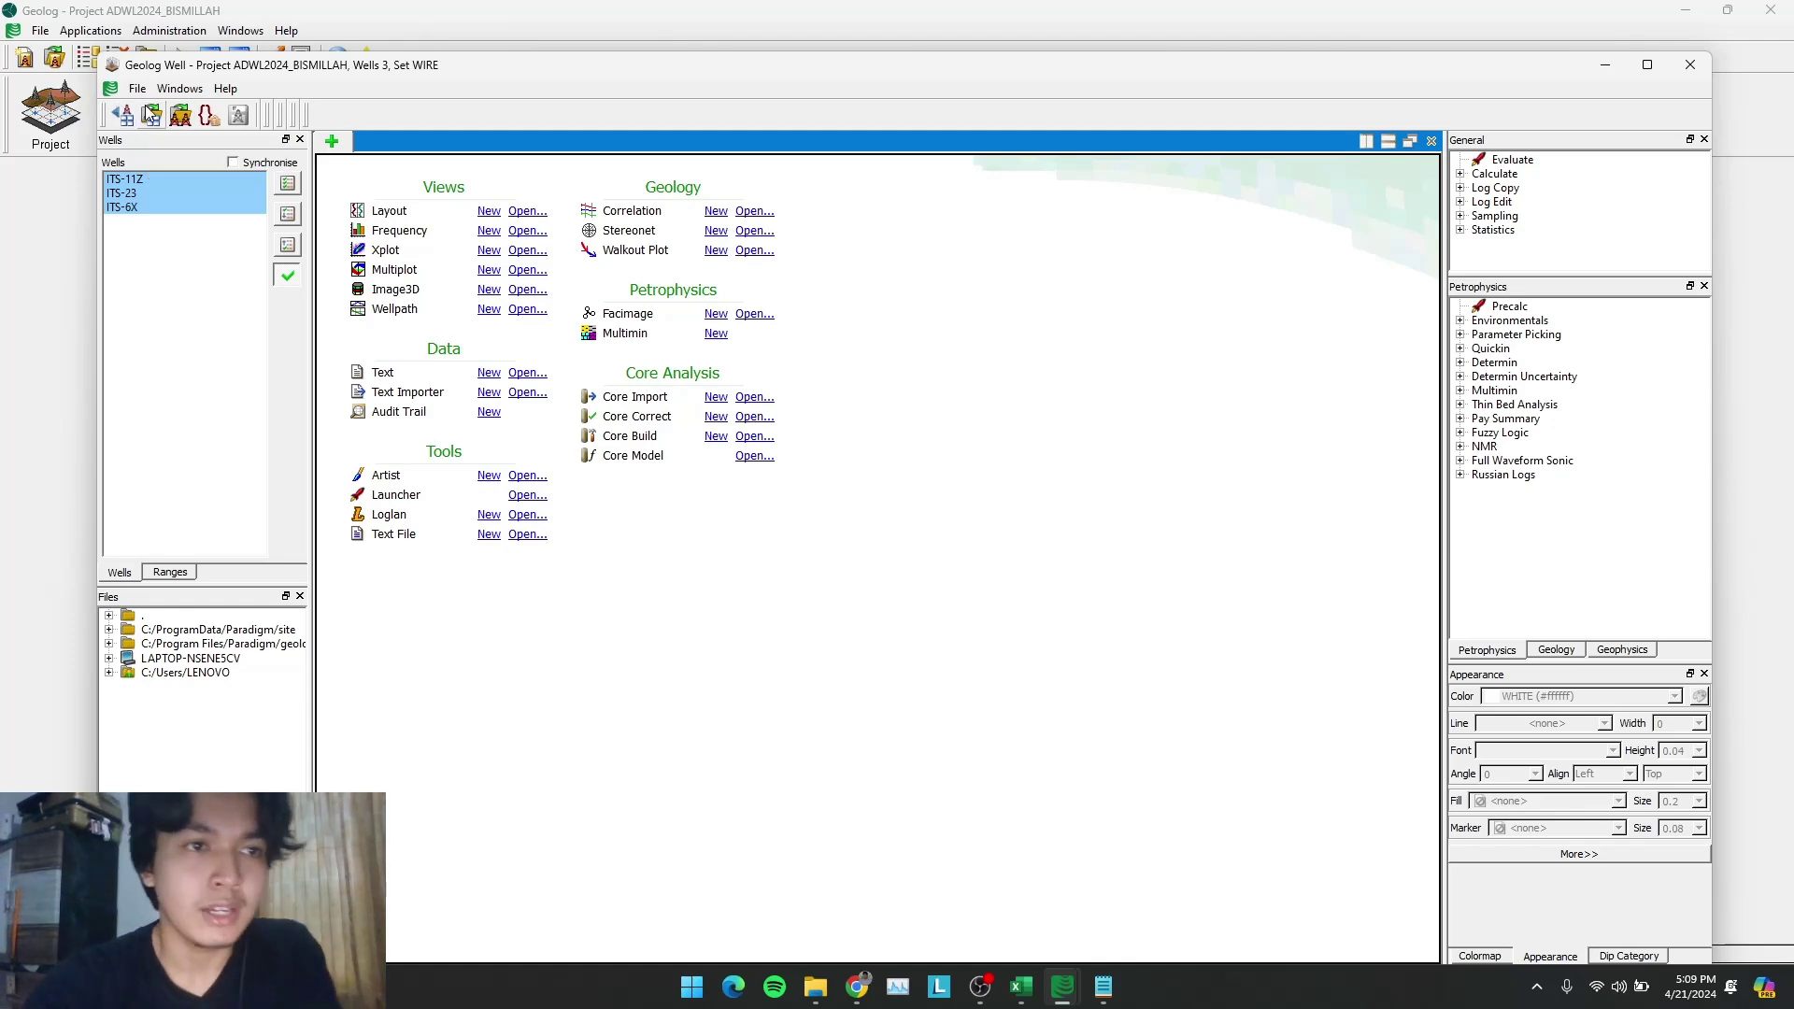
# Create a new text view that lists the logs of the WIRE set for well ITS-11Z
pyautogui.click(188, 306)
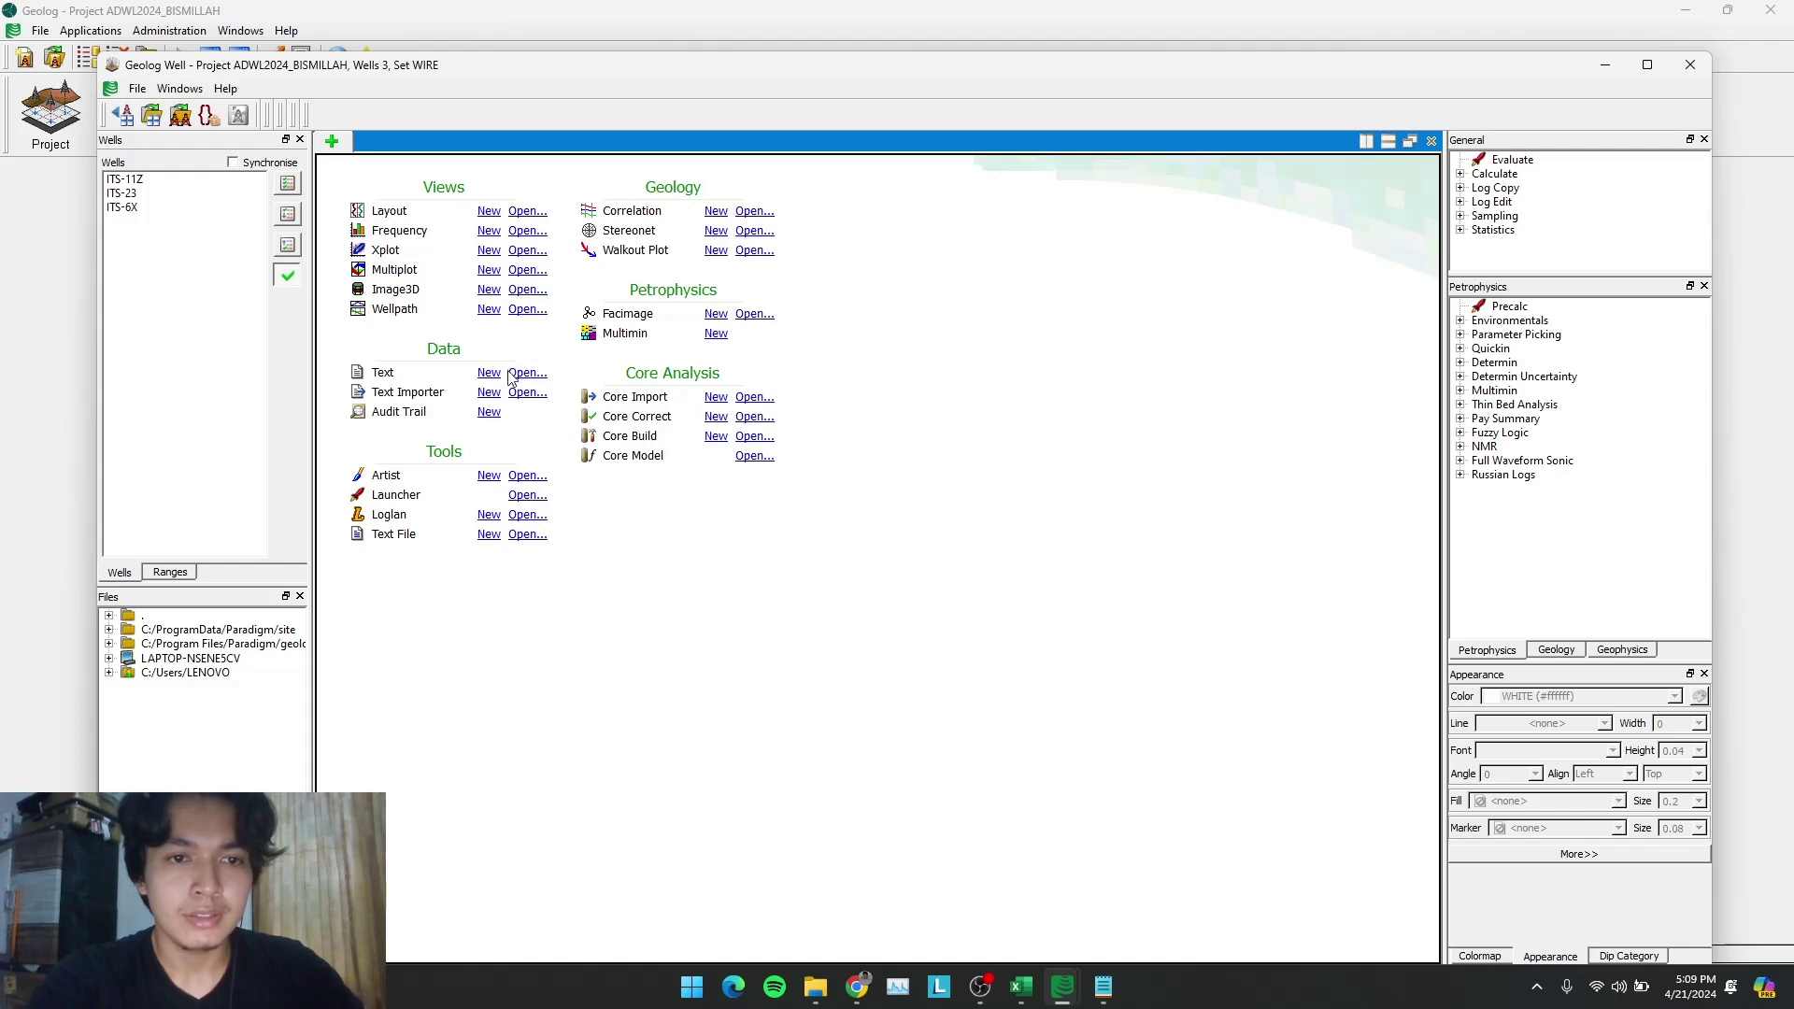
pyautogui.click(493, 373)
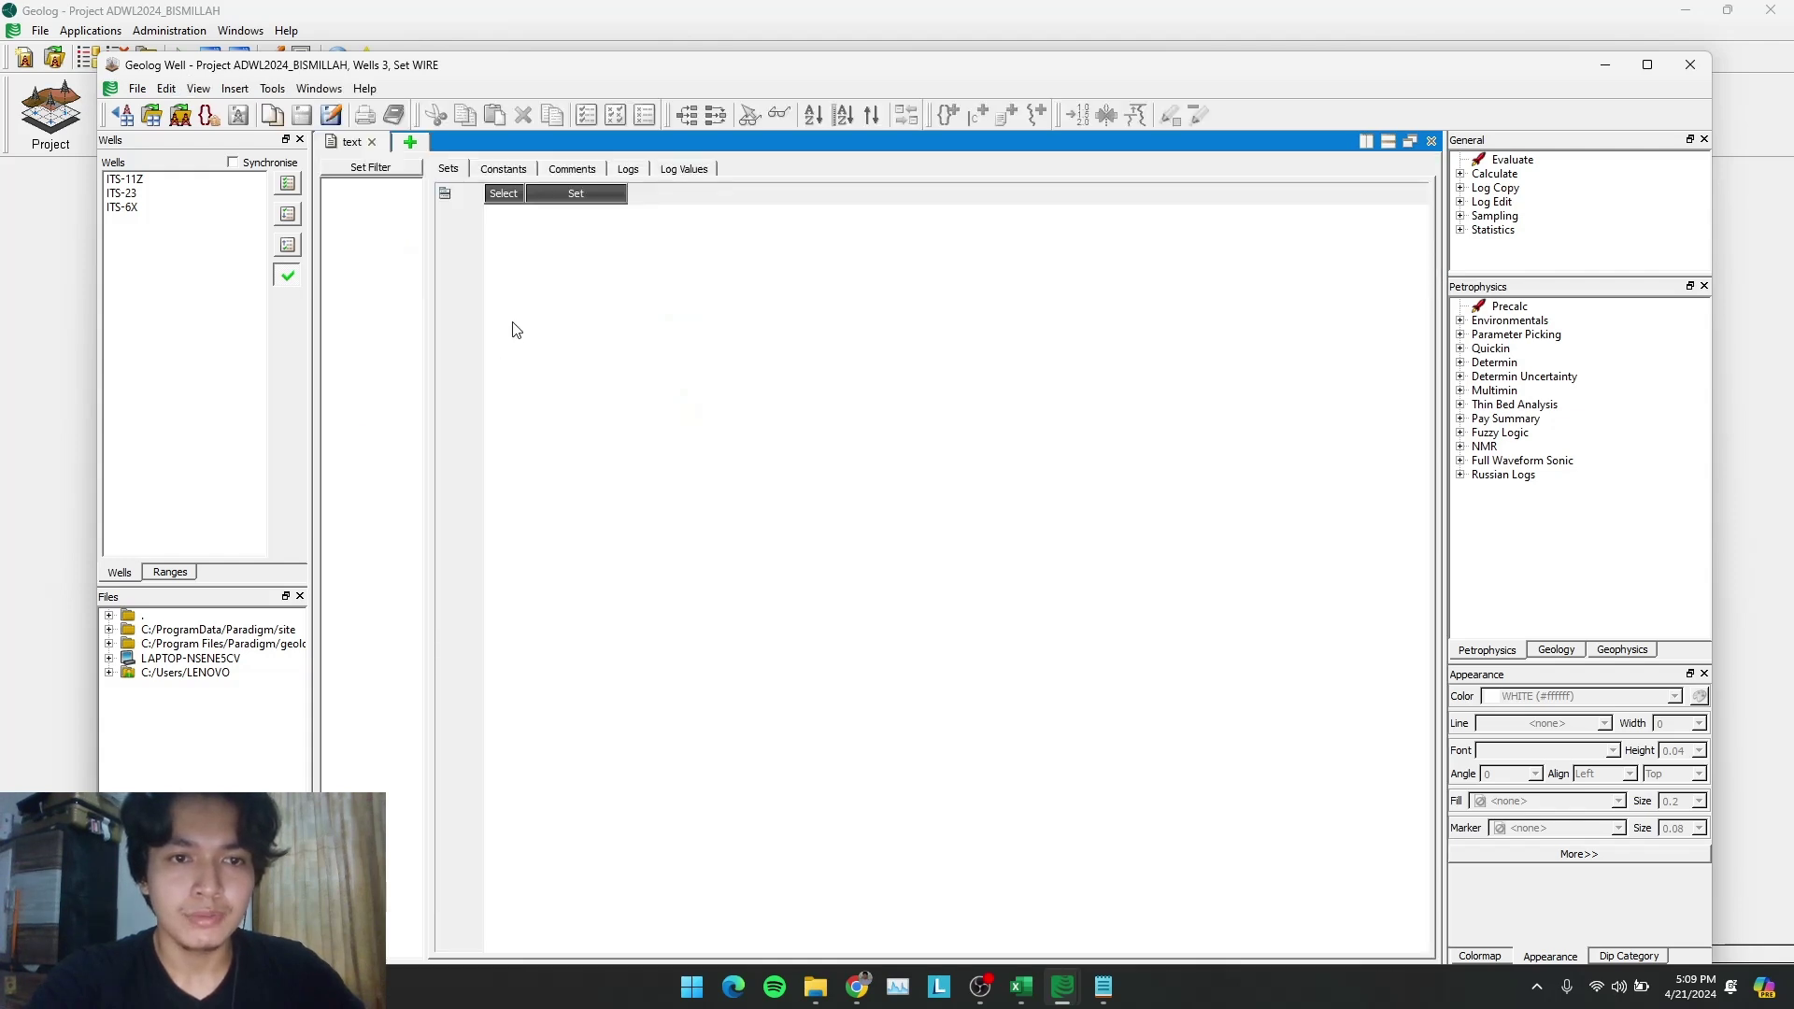
pyautogui.click(129, 182)
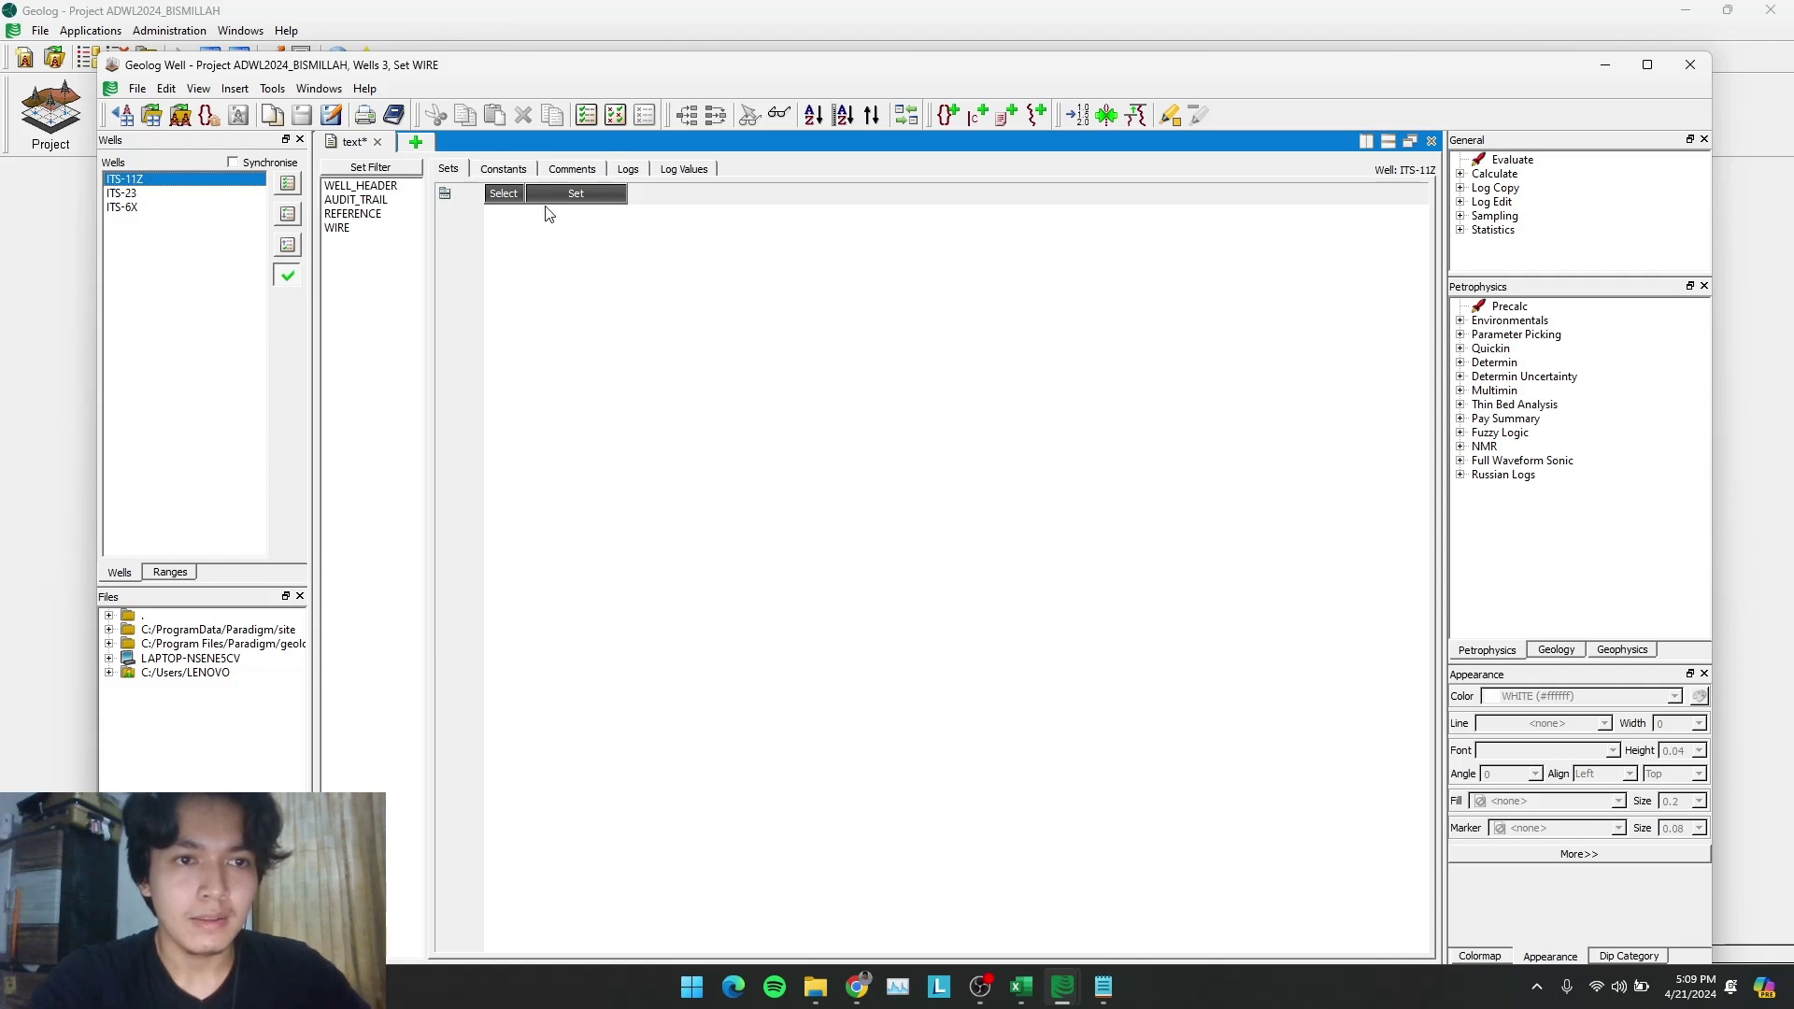
pyautogui.click(628, 170)
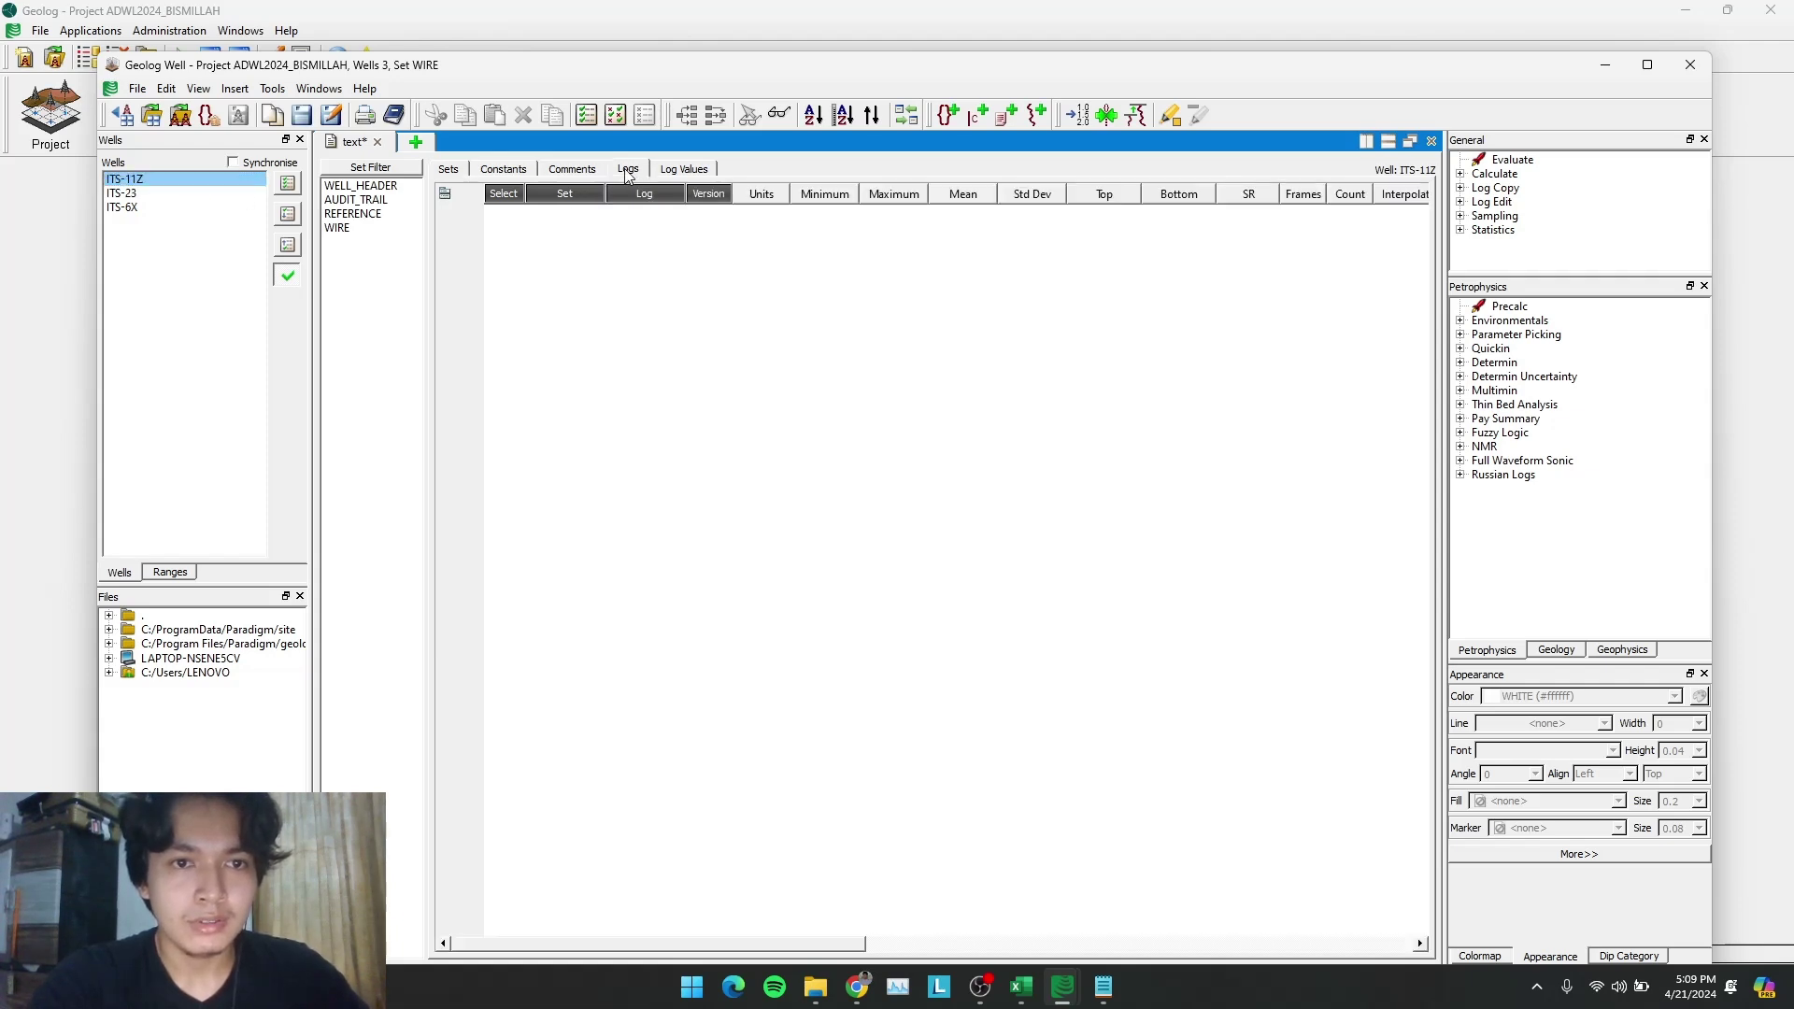
pyautogui.click(210, 180)
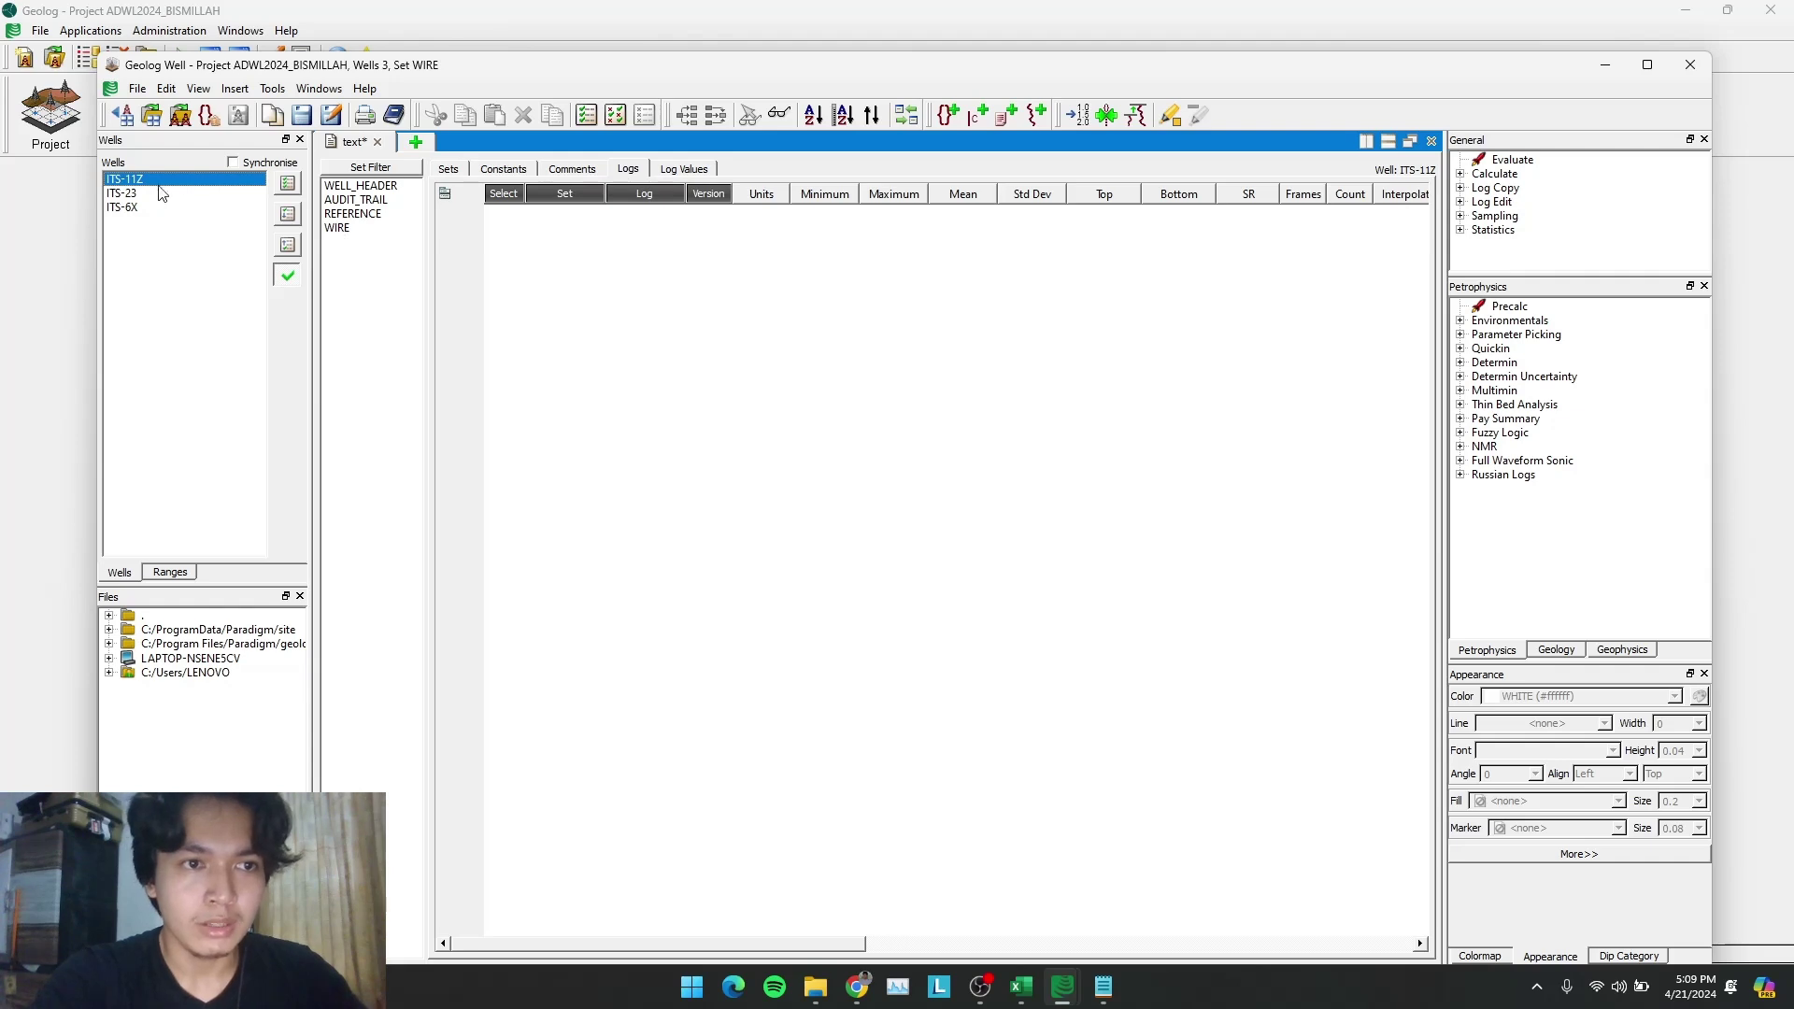
pyautogui.click(341, 229)
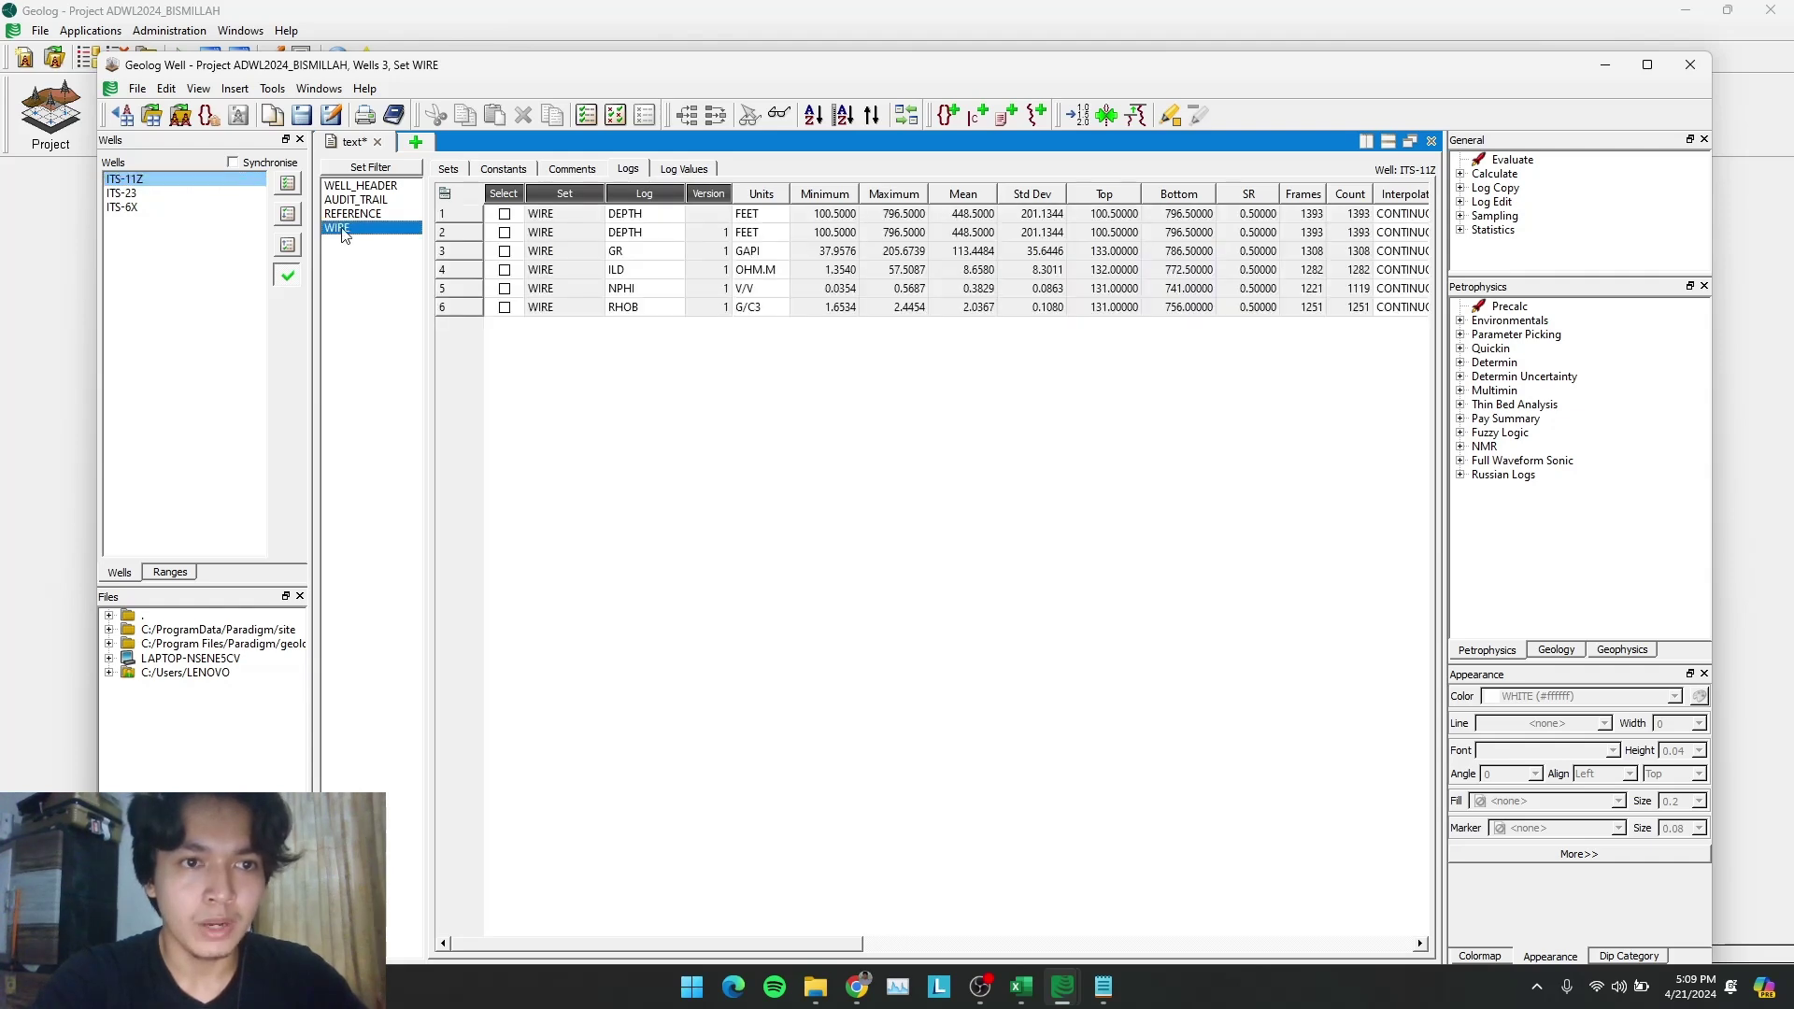
pyautogui.click(629, 172)
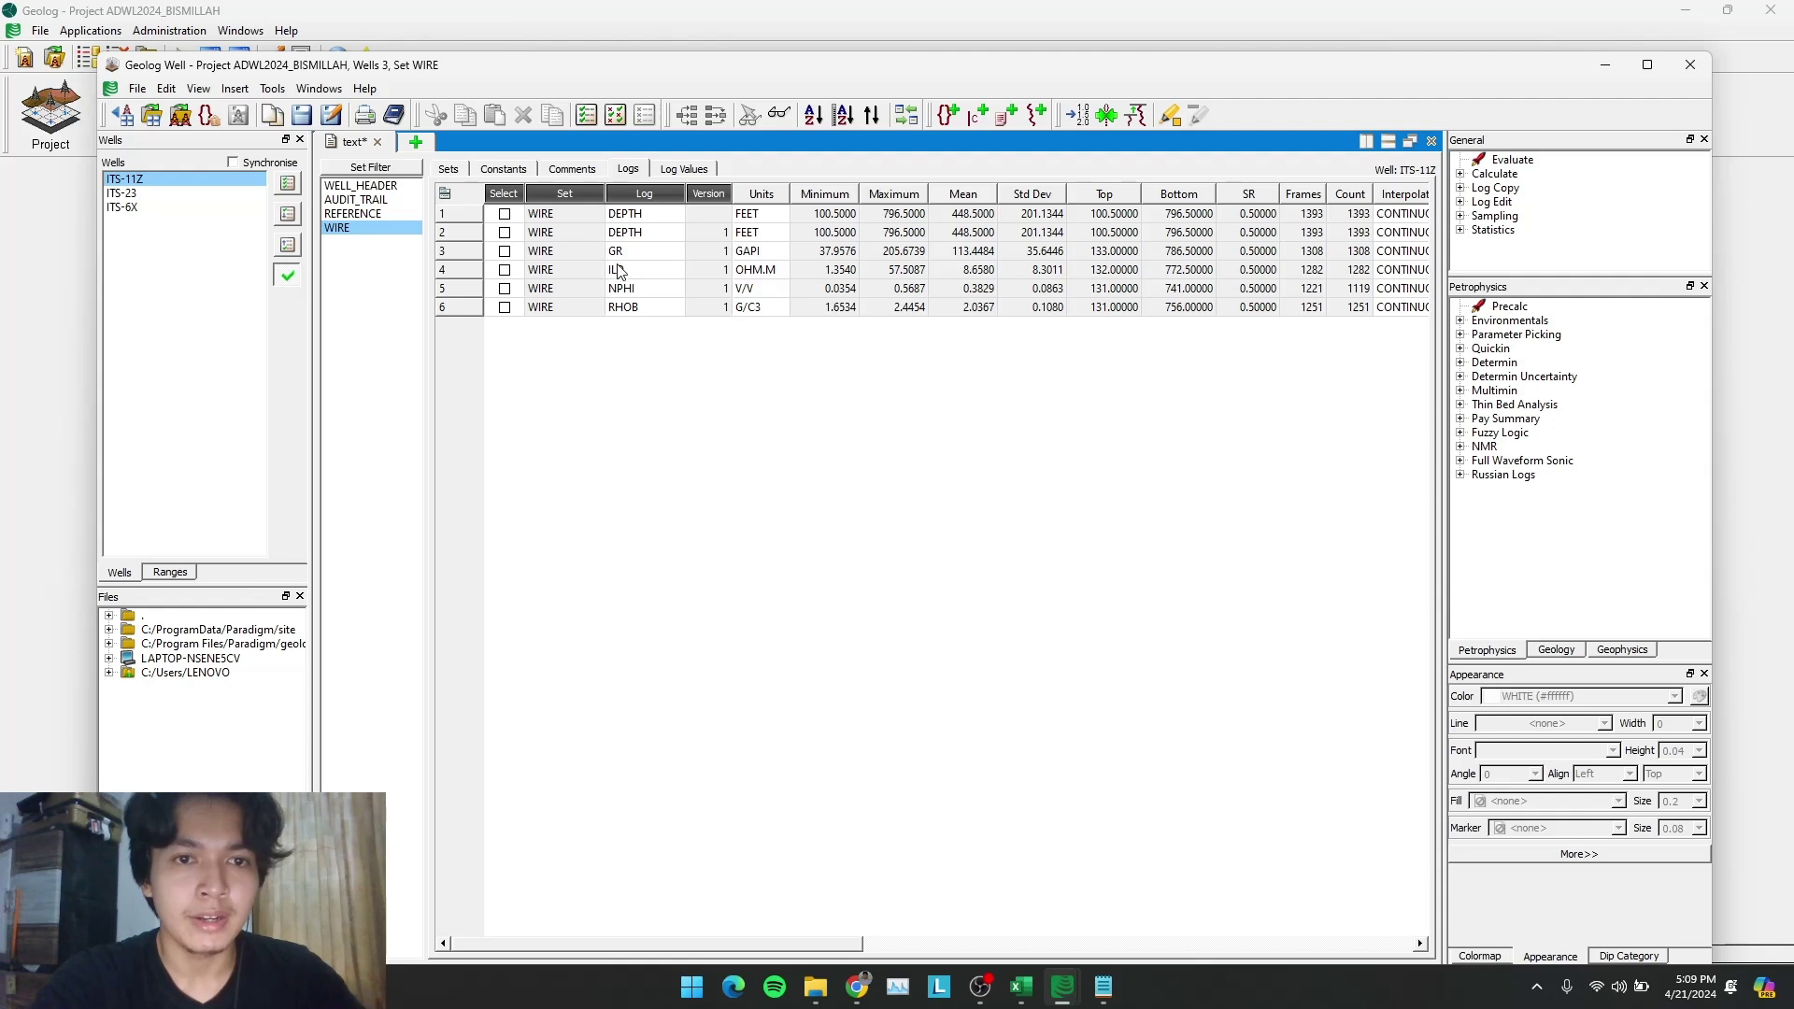
# Compare the WIRE log lists of wells ITS-23, ITS-6X and ITS-11Z, checking the DT log in ITS-23
pyautogui.click(127, 194)
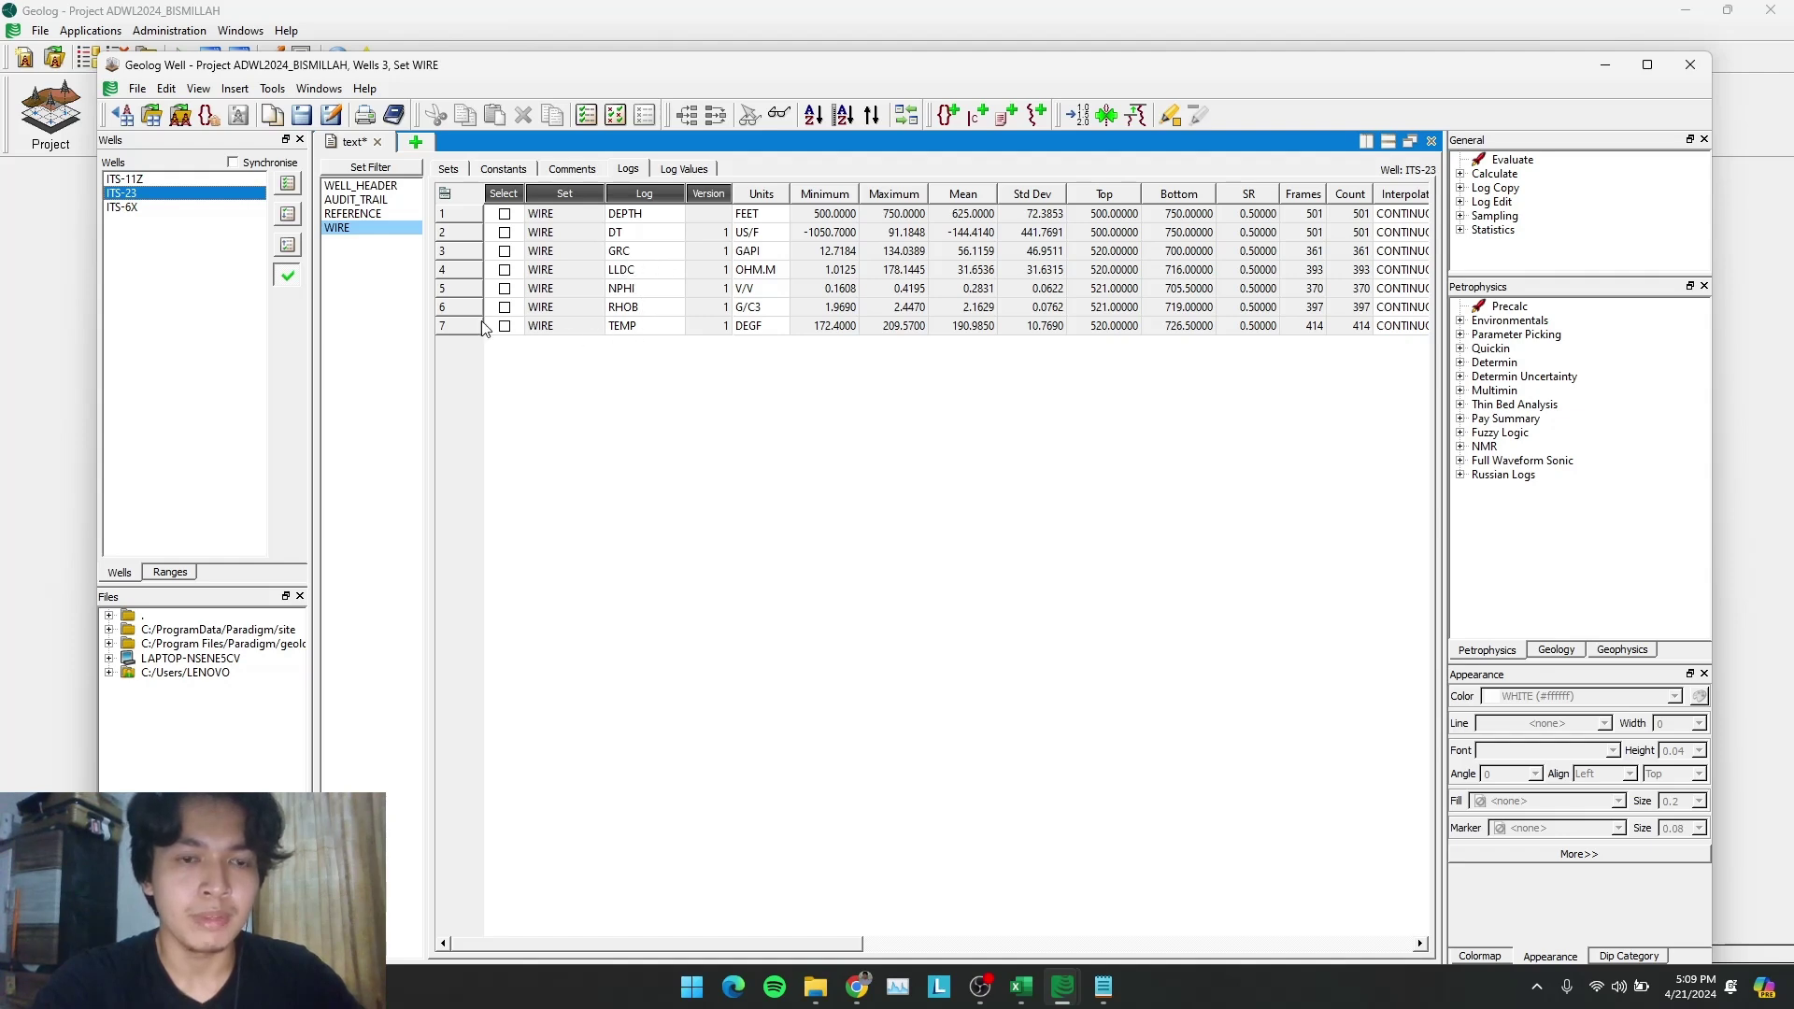
pyautogui.click(122, 206)
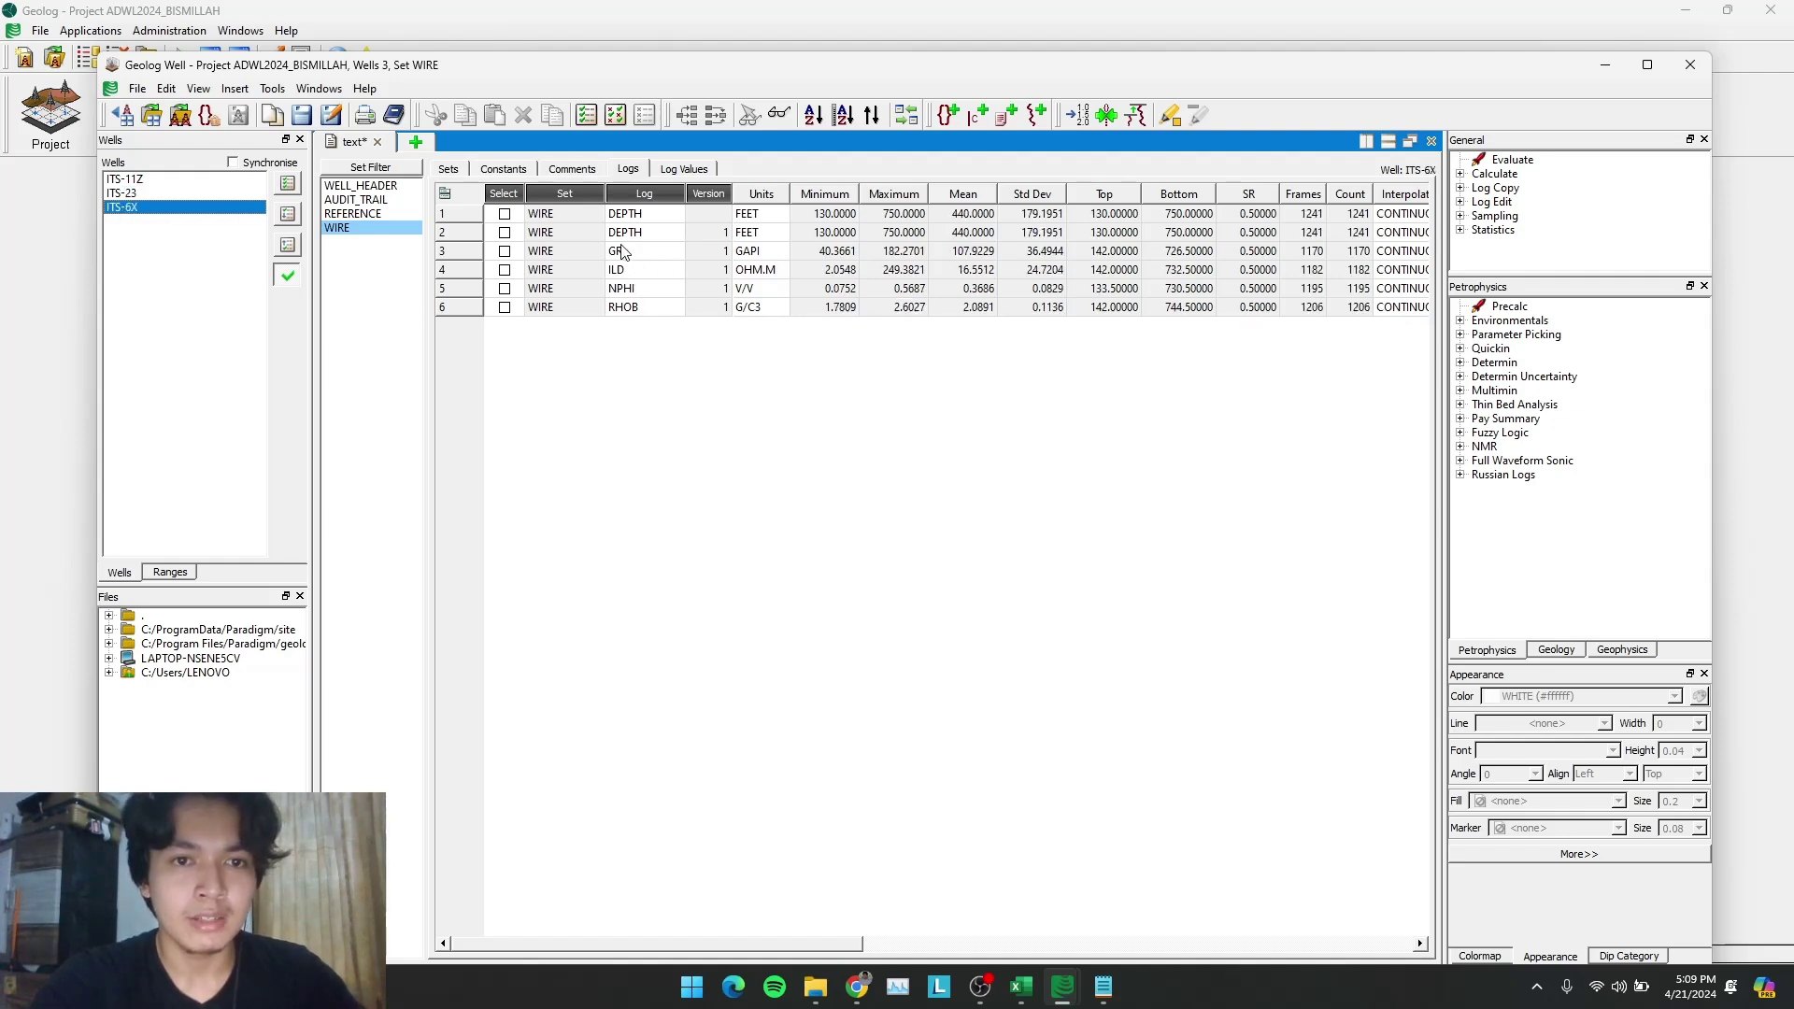
pyautogui.click(147, 179)
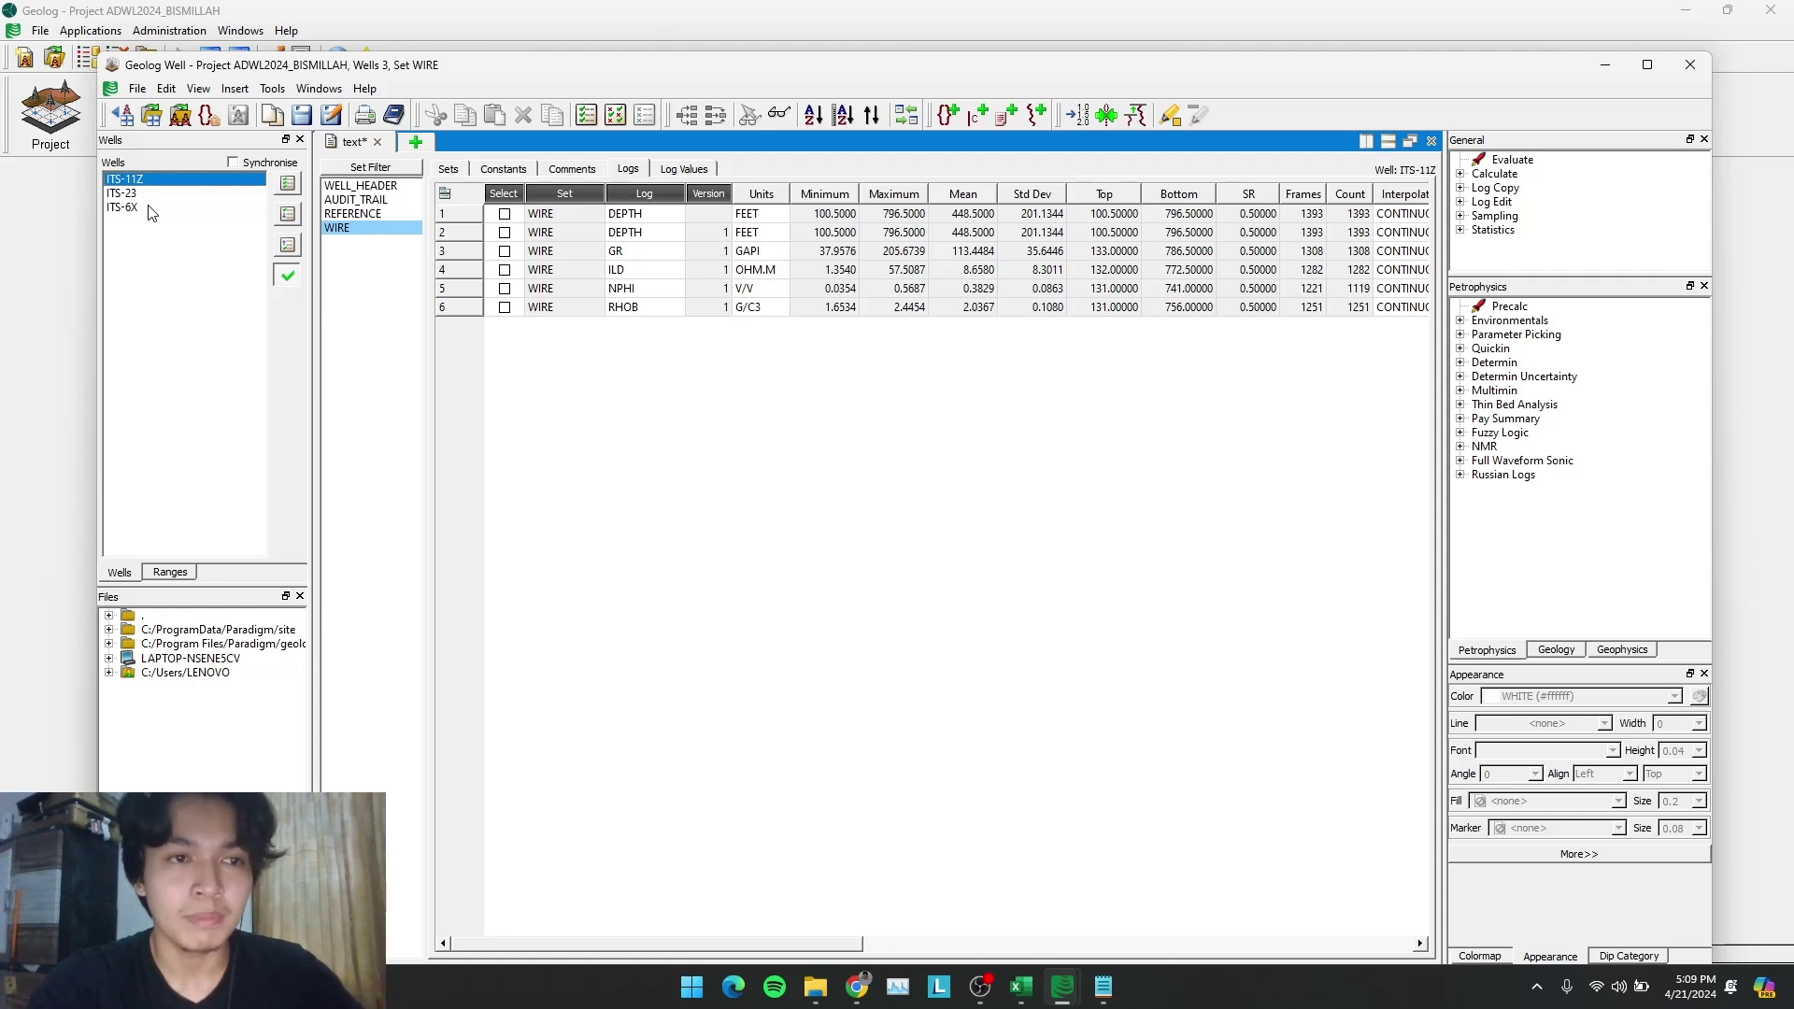
pyautogui.click(171, 194)
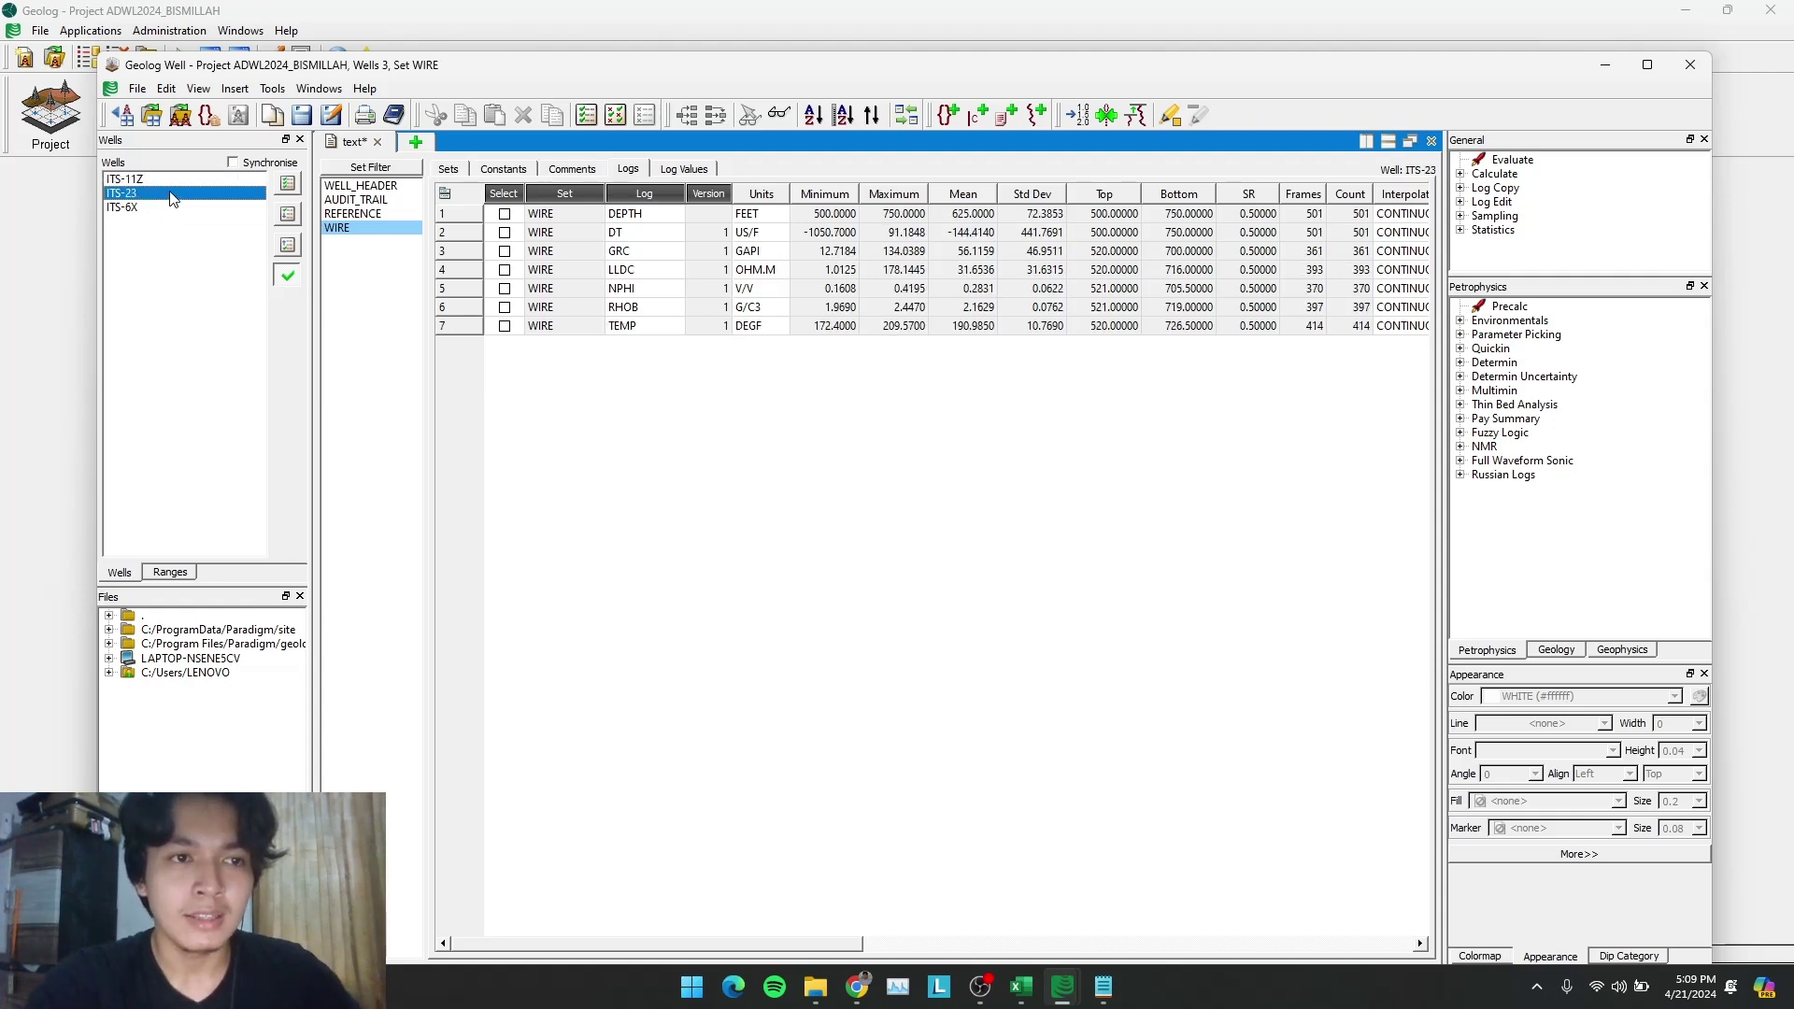
pyautogui.click(626, 234)
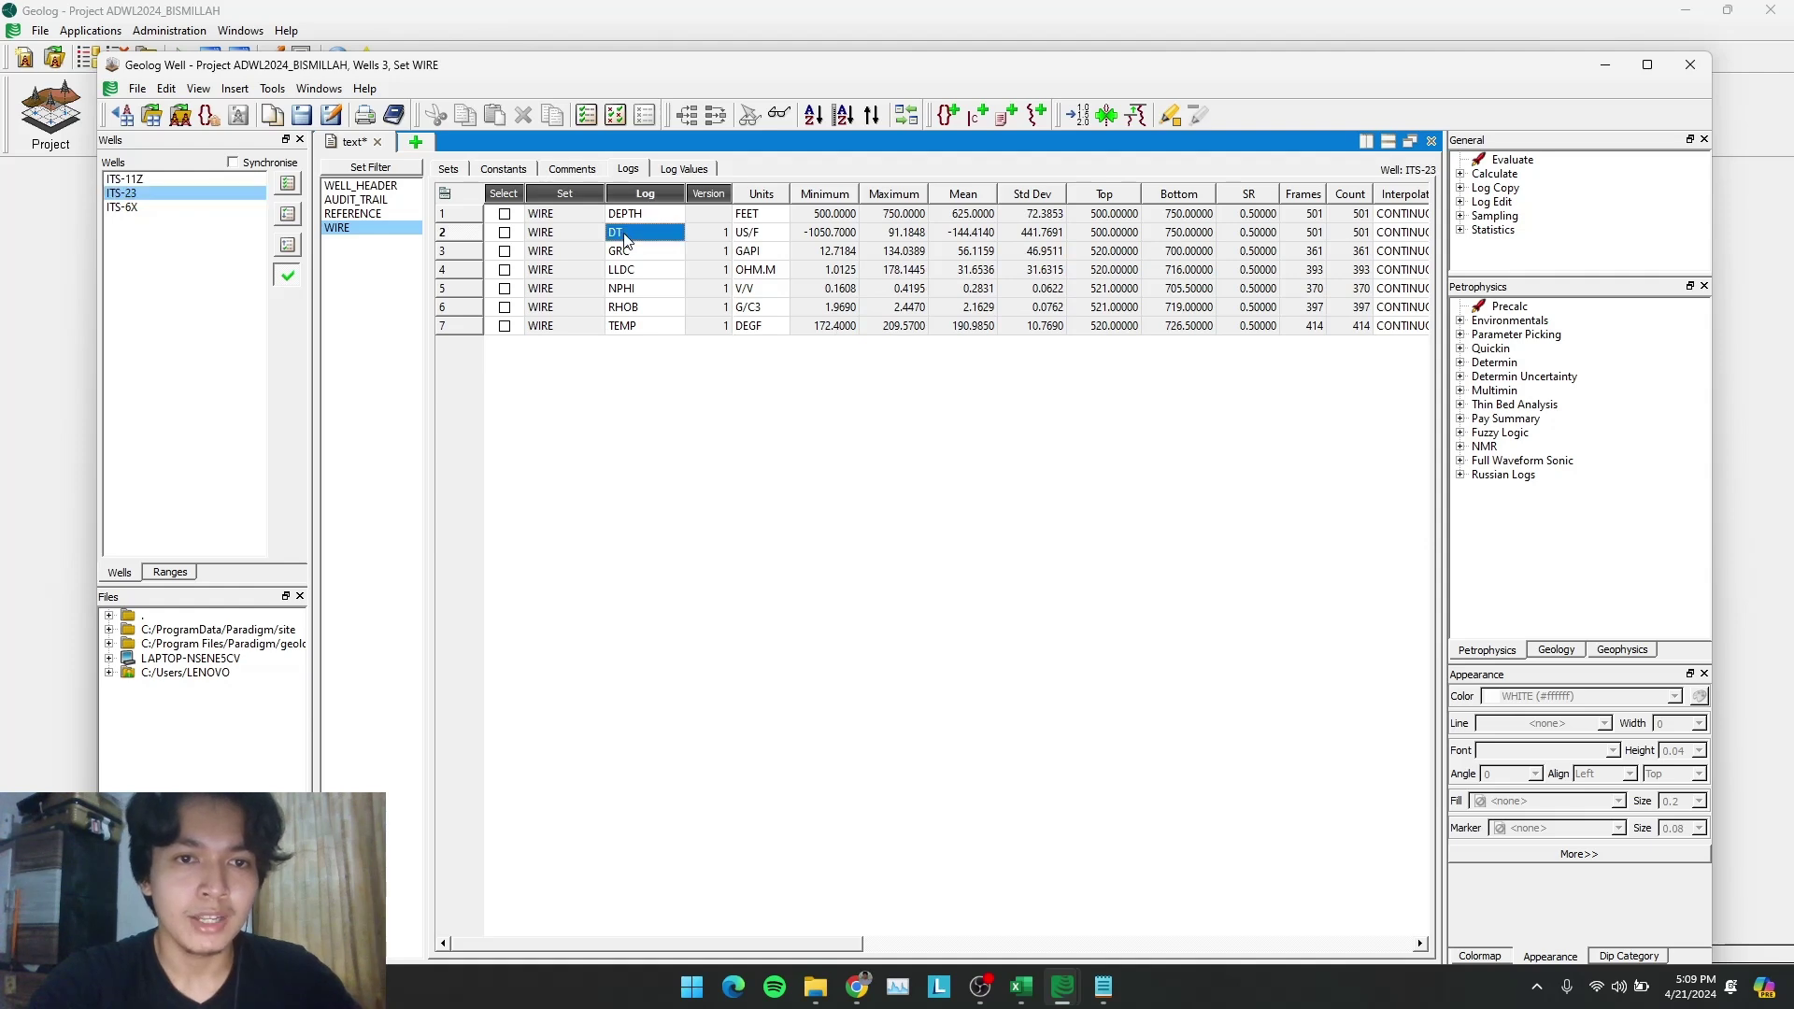
pyautogui.click(169, 183)
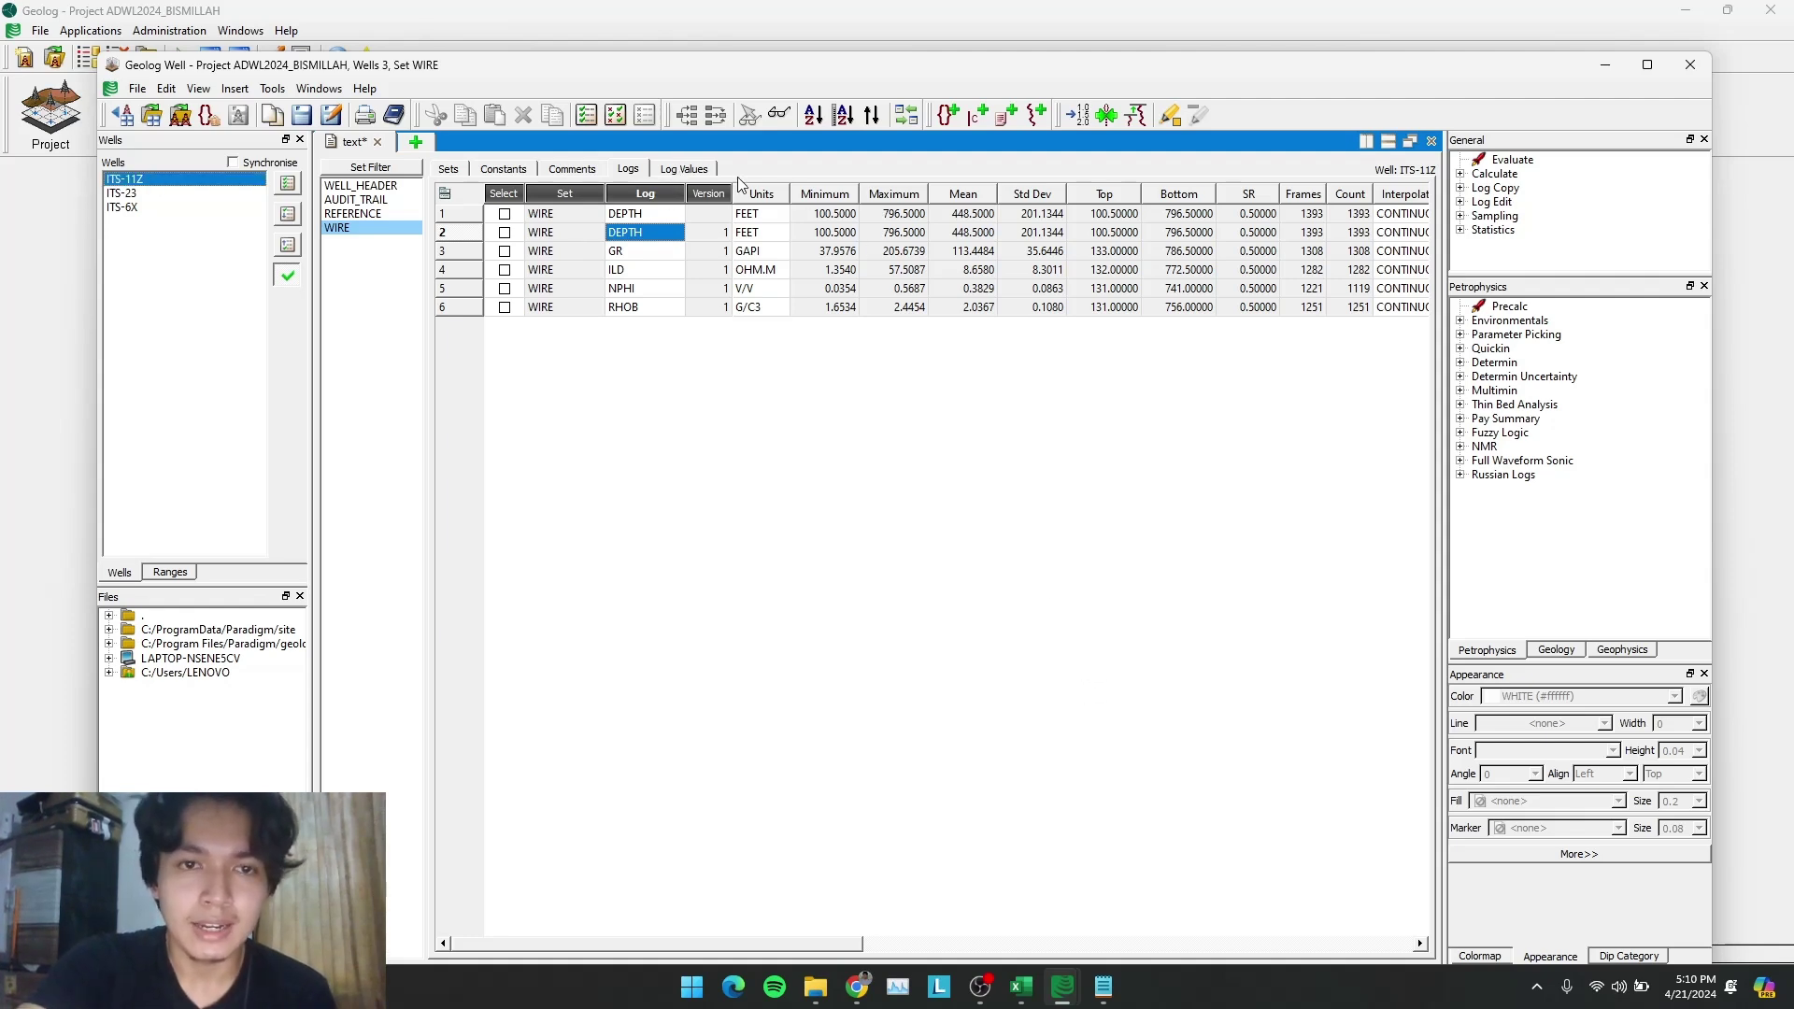
# Examine the individual log values by depth in the WIRE set of well ITS-11Z
pyautogui.click(683, 177)
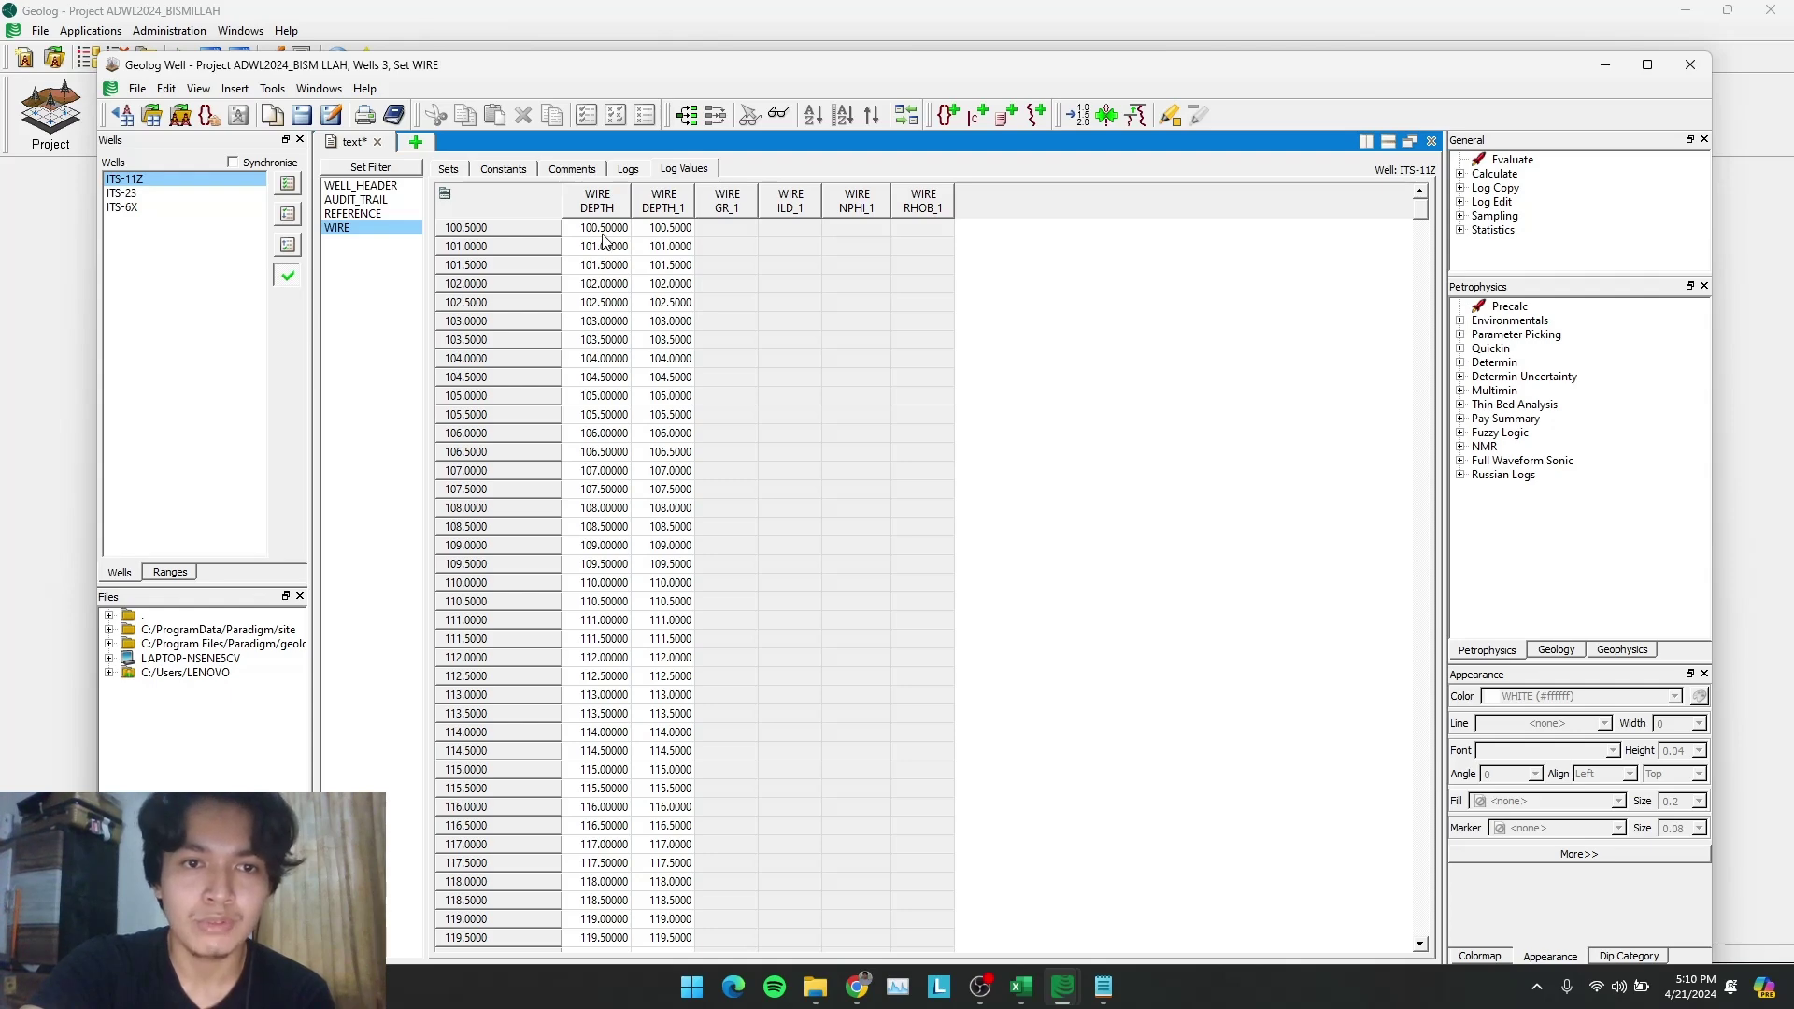
pyautogui.scroll(-19, 607, 239)
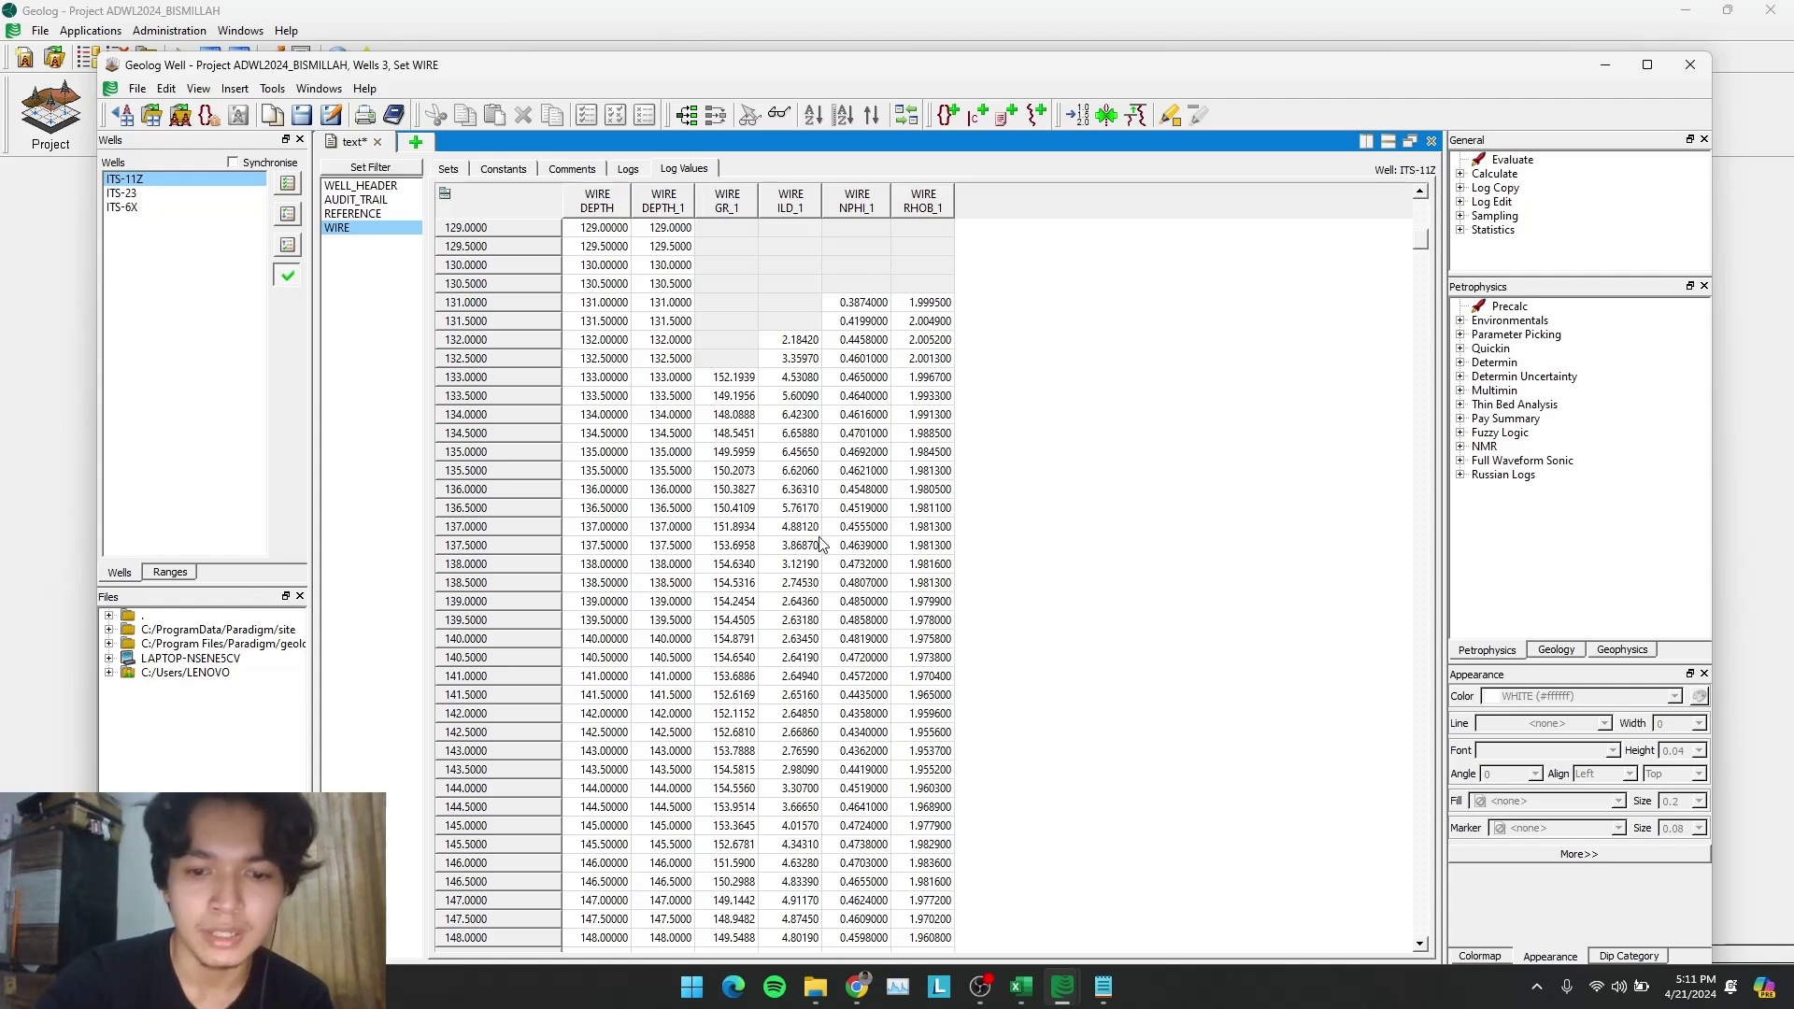
pyautogui.click(835, 994)
pyautogui.click(834, 994)
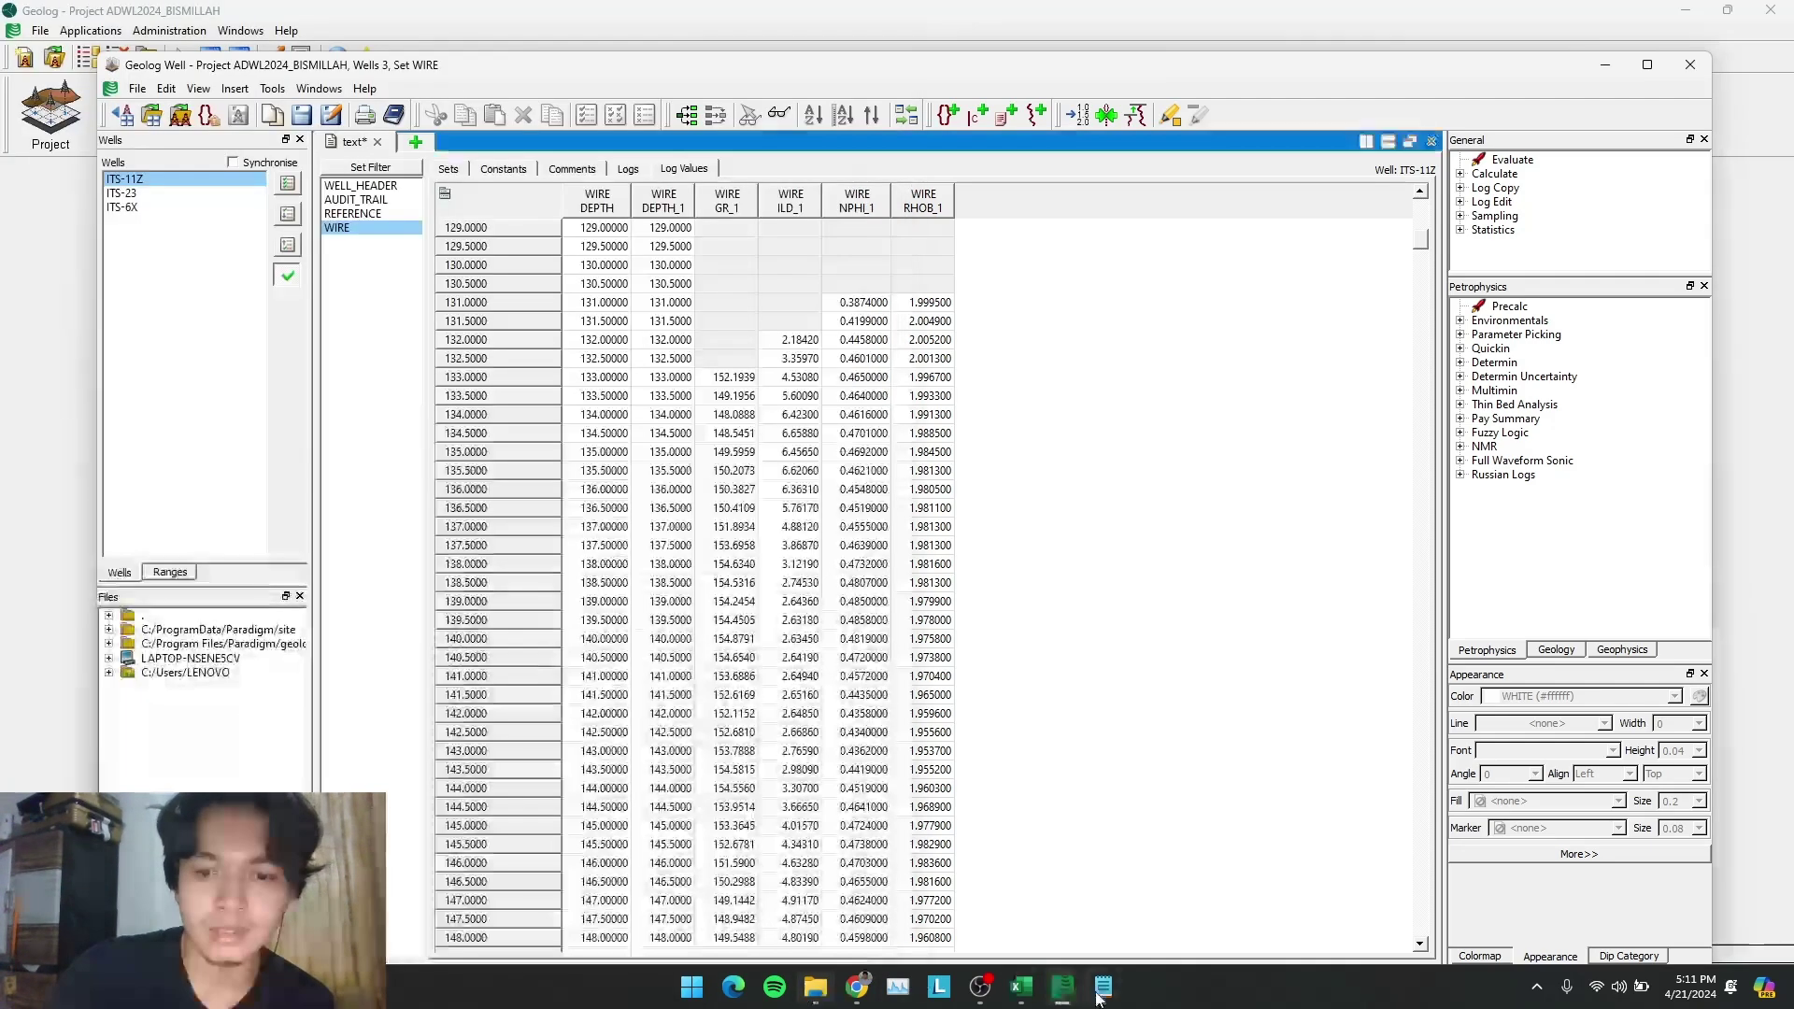
# Examine the depth rows, curve information and null values in the ITS-6X text file in Notepad
pyautogui.click(1103, 985)
pyautogui.scroll(-5, 1028, 551)
pyautogui.click(1028, 552)
pyautogui.scroll(-10, 1027, 551)
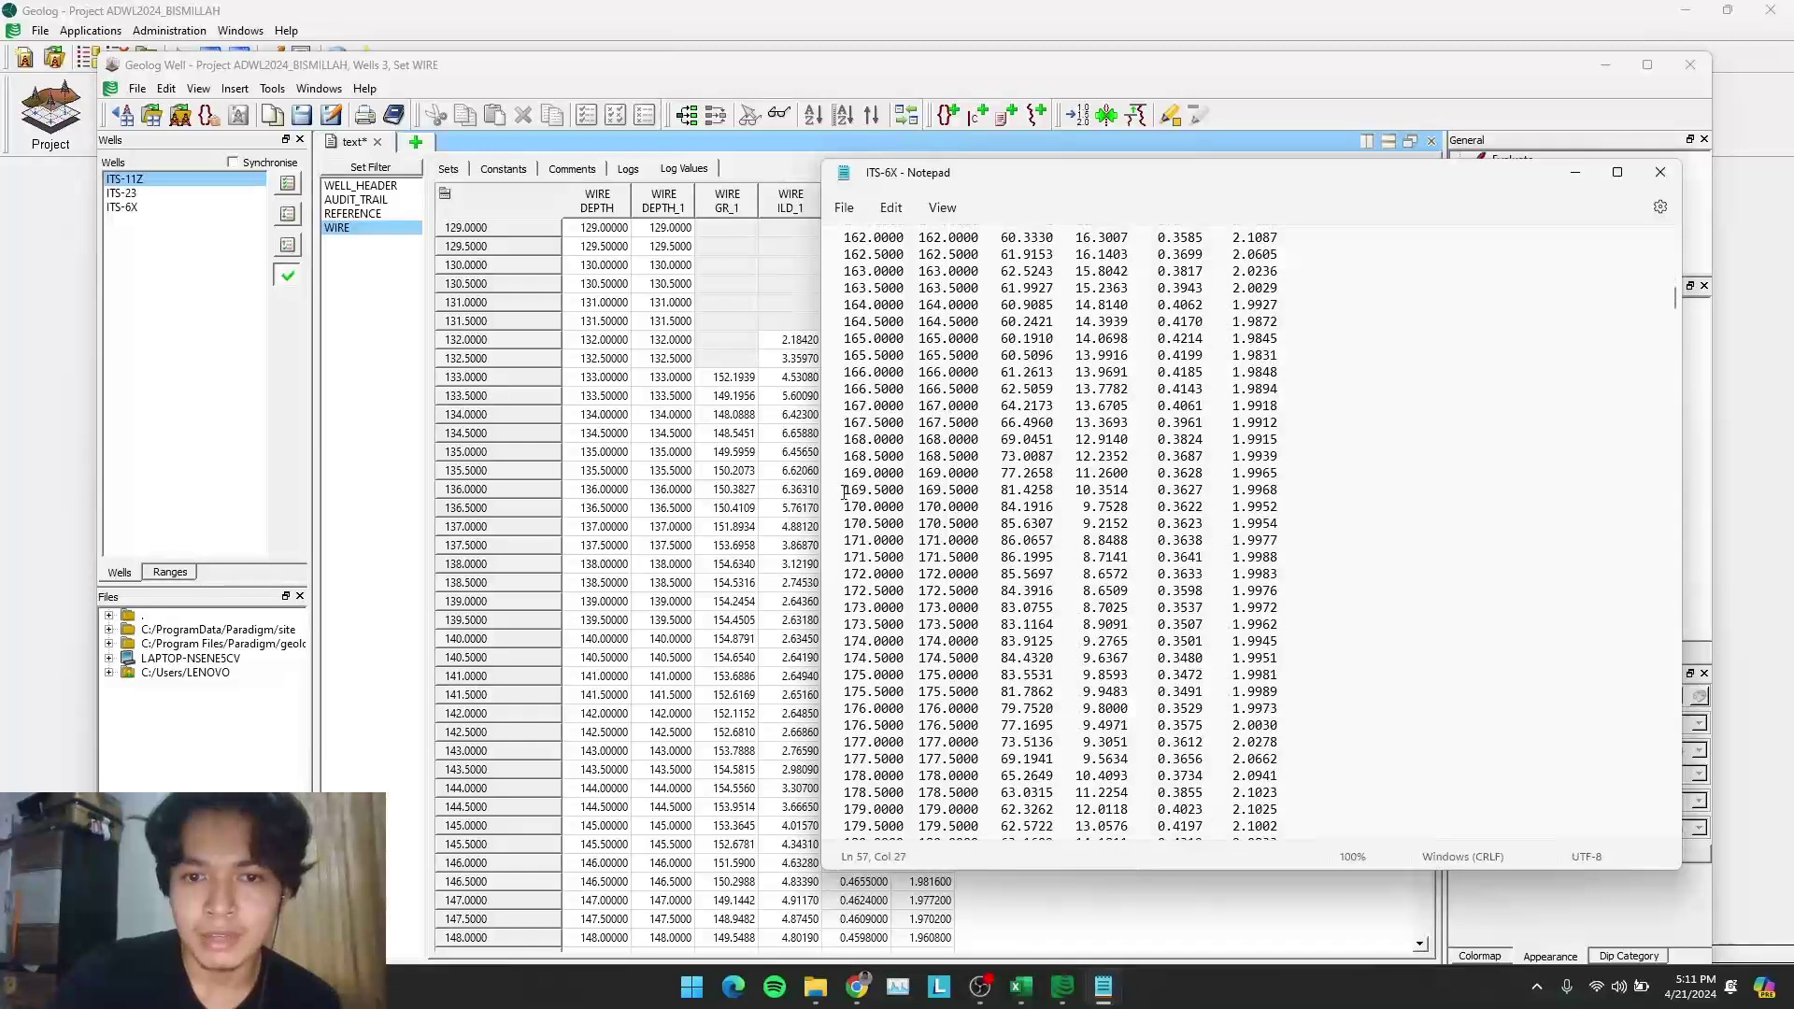
pyautogui.moveTo(845, 490); pyautogui.dragTo(1202, 490)
pyautogui.moveTo(1249, 489); pyautogui.dragTo(1276, 489)
pyautogui.scroll(20, 1275, 490)
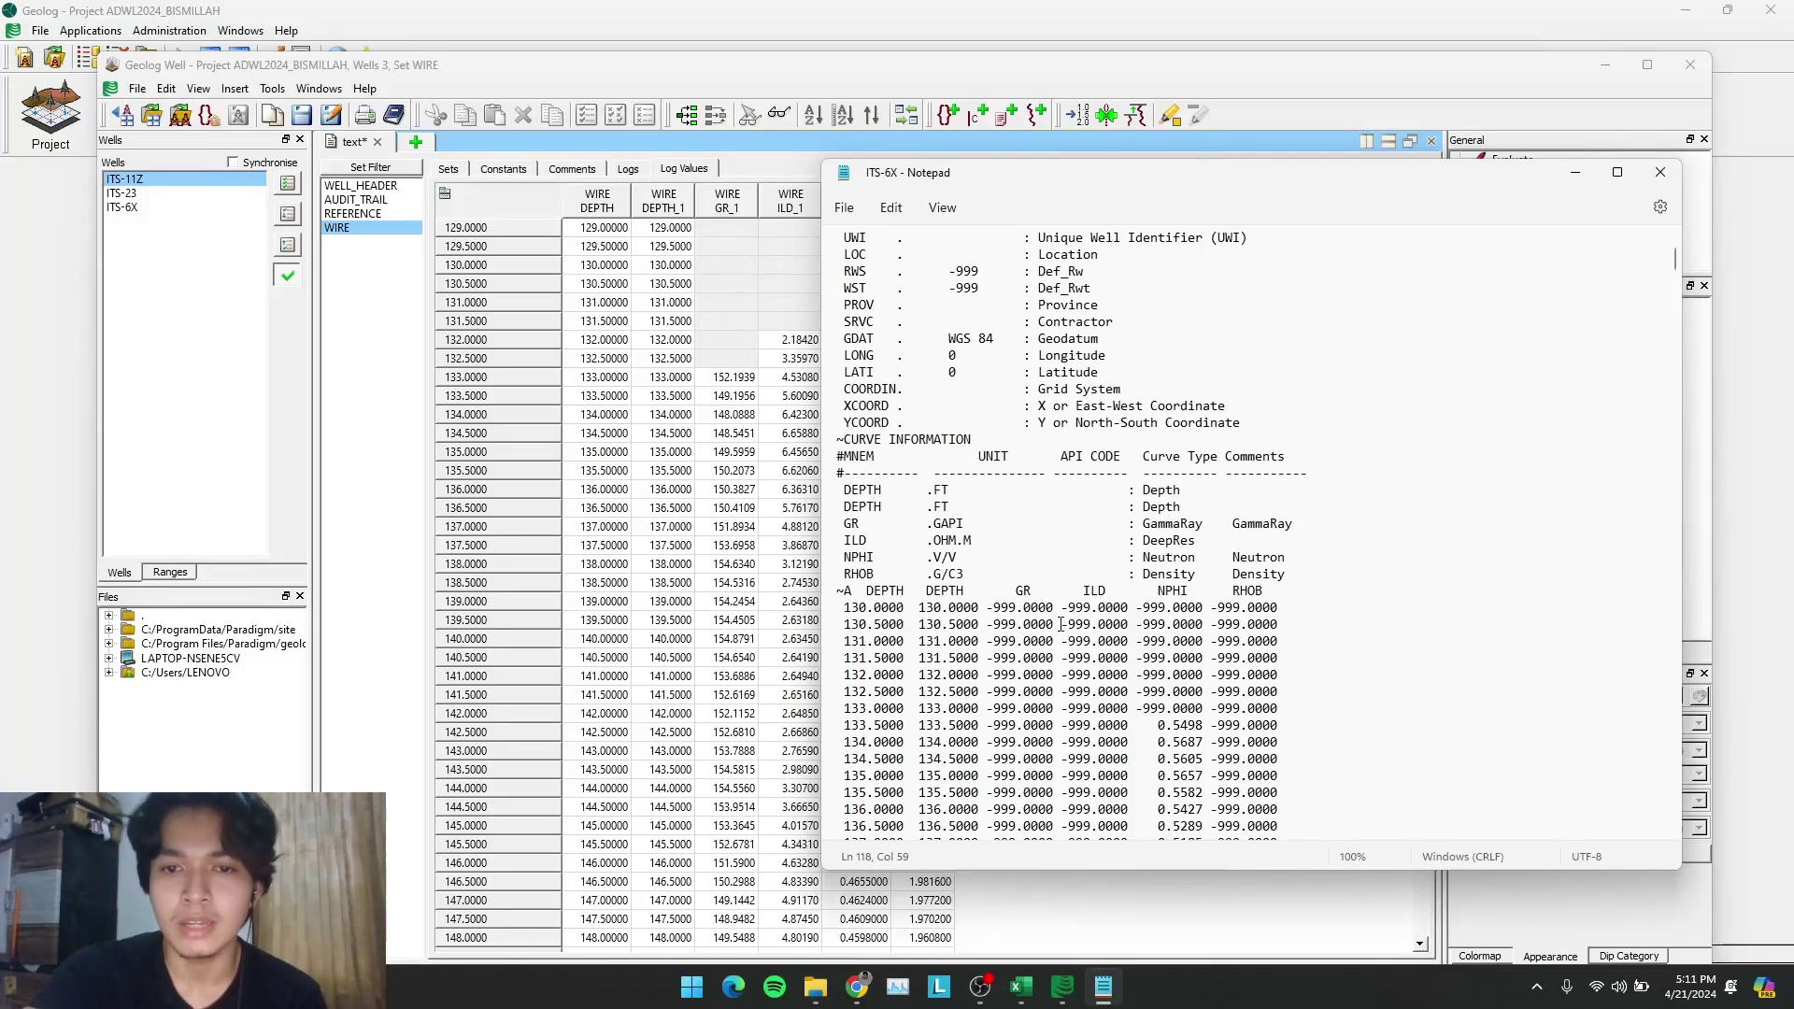
pyautogui.scroll(6, 1072, 594)
pyautogui.scroll(-10, 1072, 594)
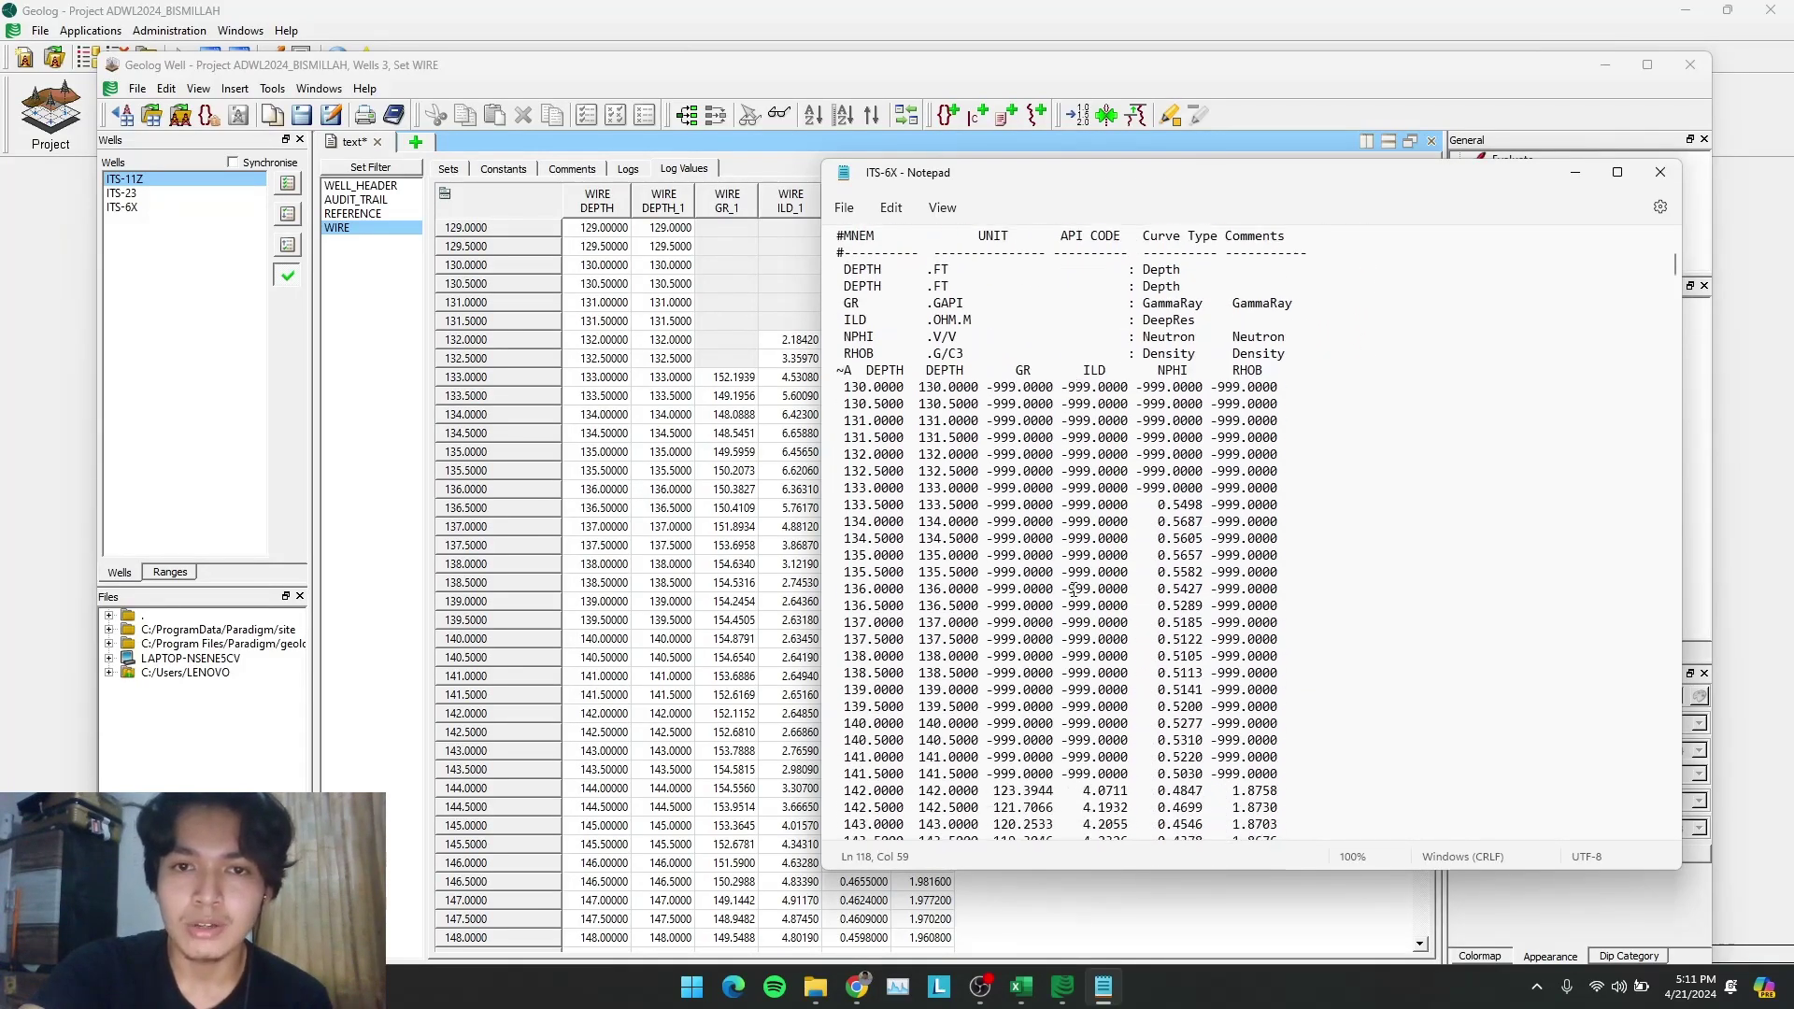
pyautogui.scroll(9, 1073, 591)
pyautogui.scroll(-6, 1072, 588)
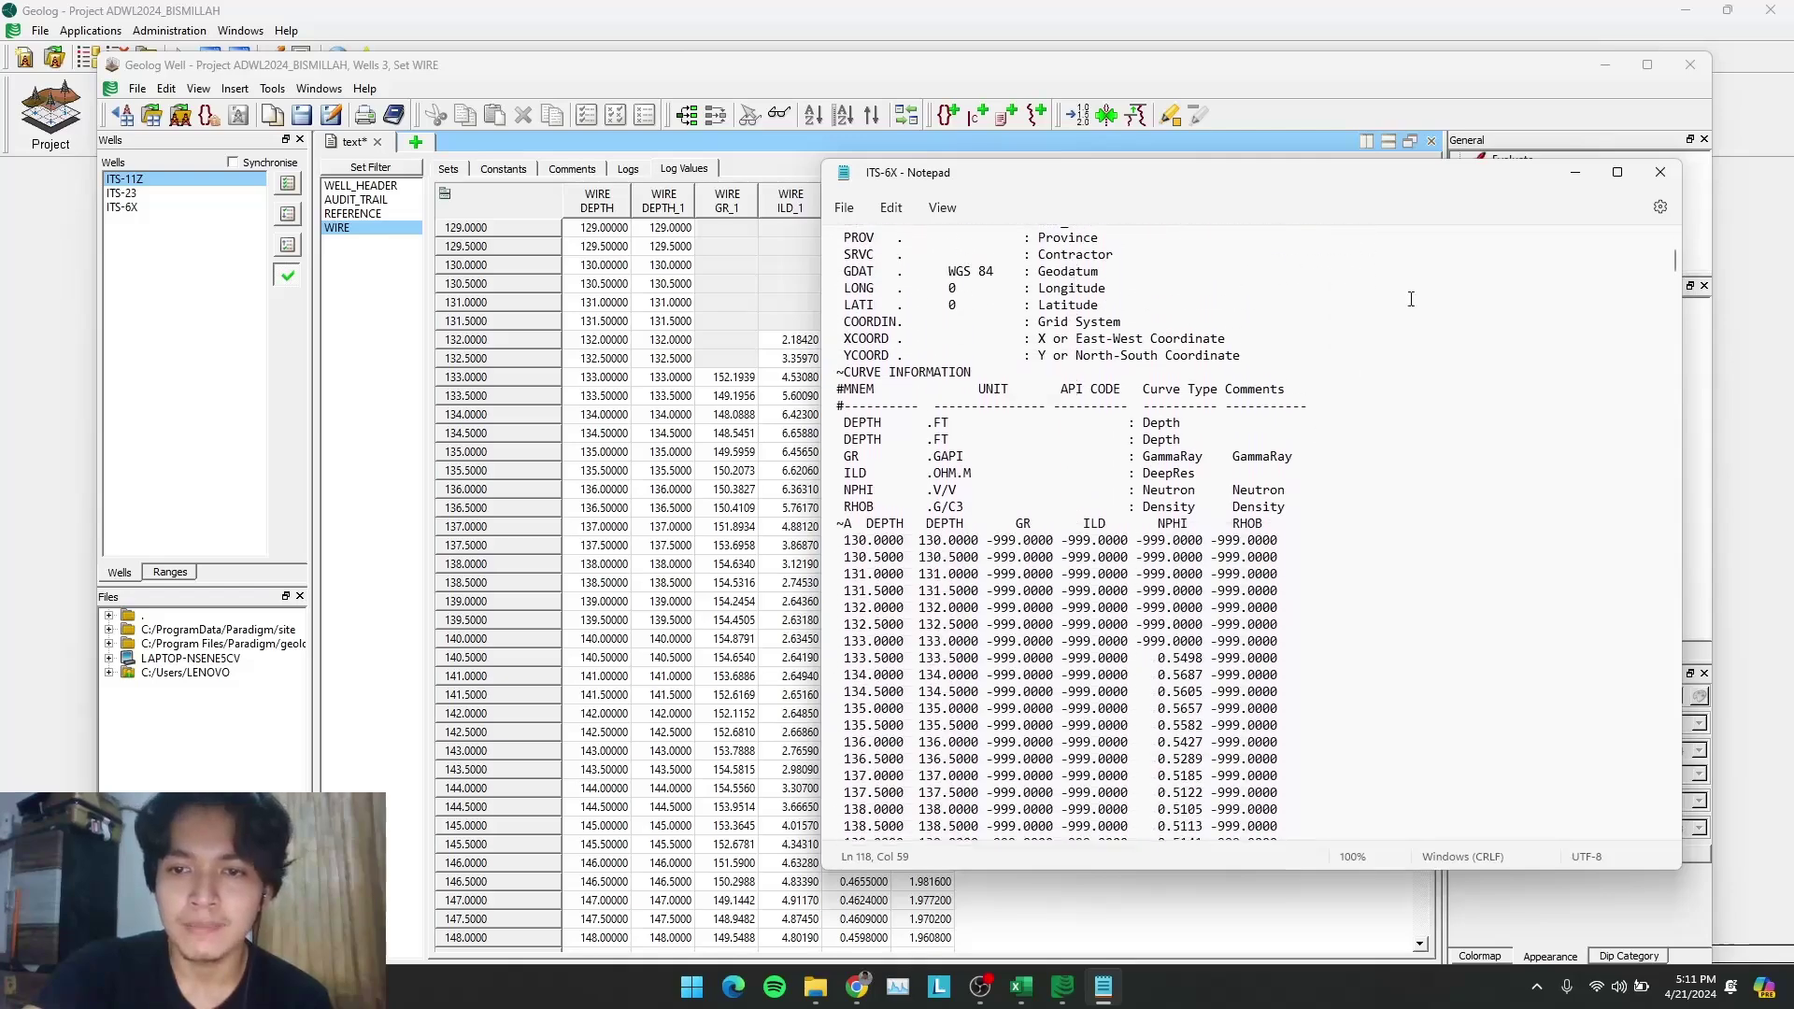
pyautogui.click(1576, 172)
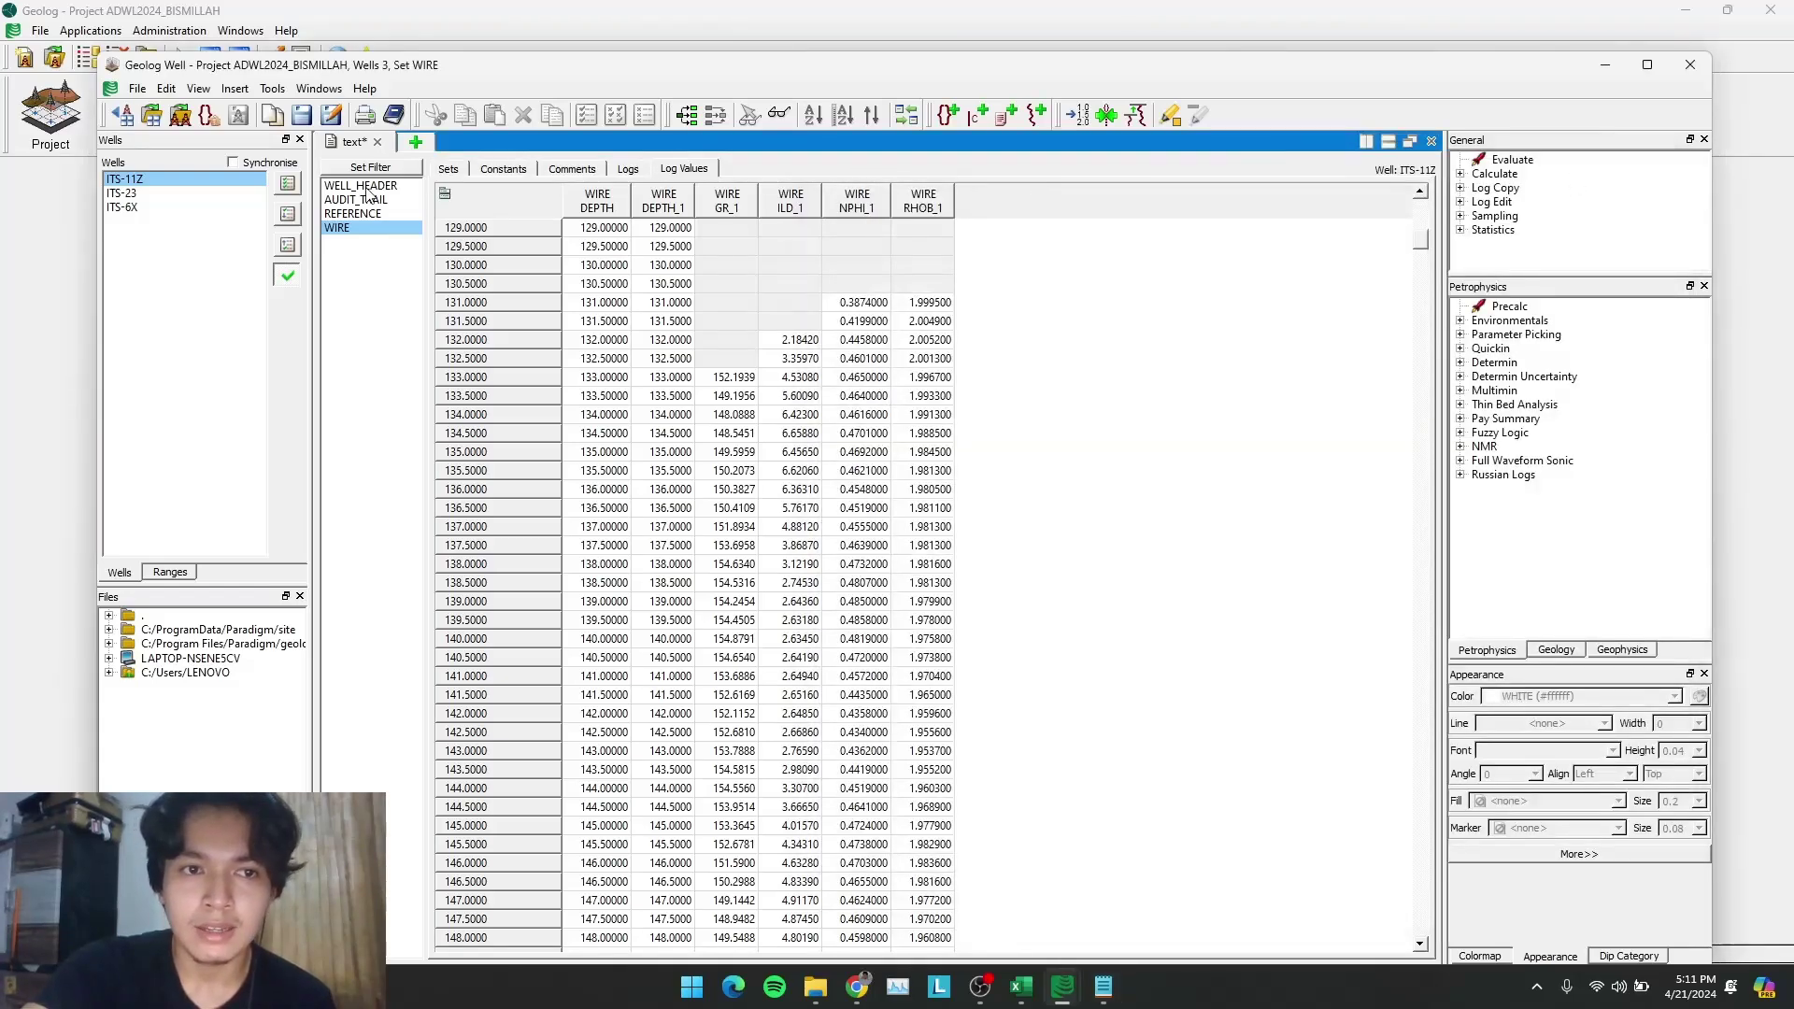
# Compare the DEPTH entries in the WIRE log list, including well ITS-6X, with the curve information in the ITS-6X text file
pyautogui.click(632, 170)
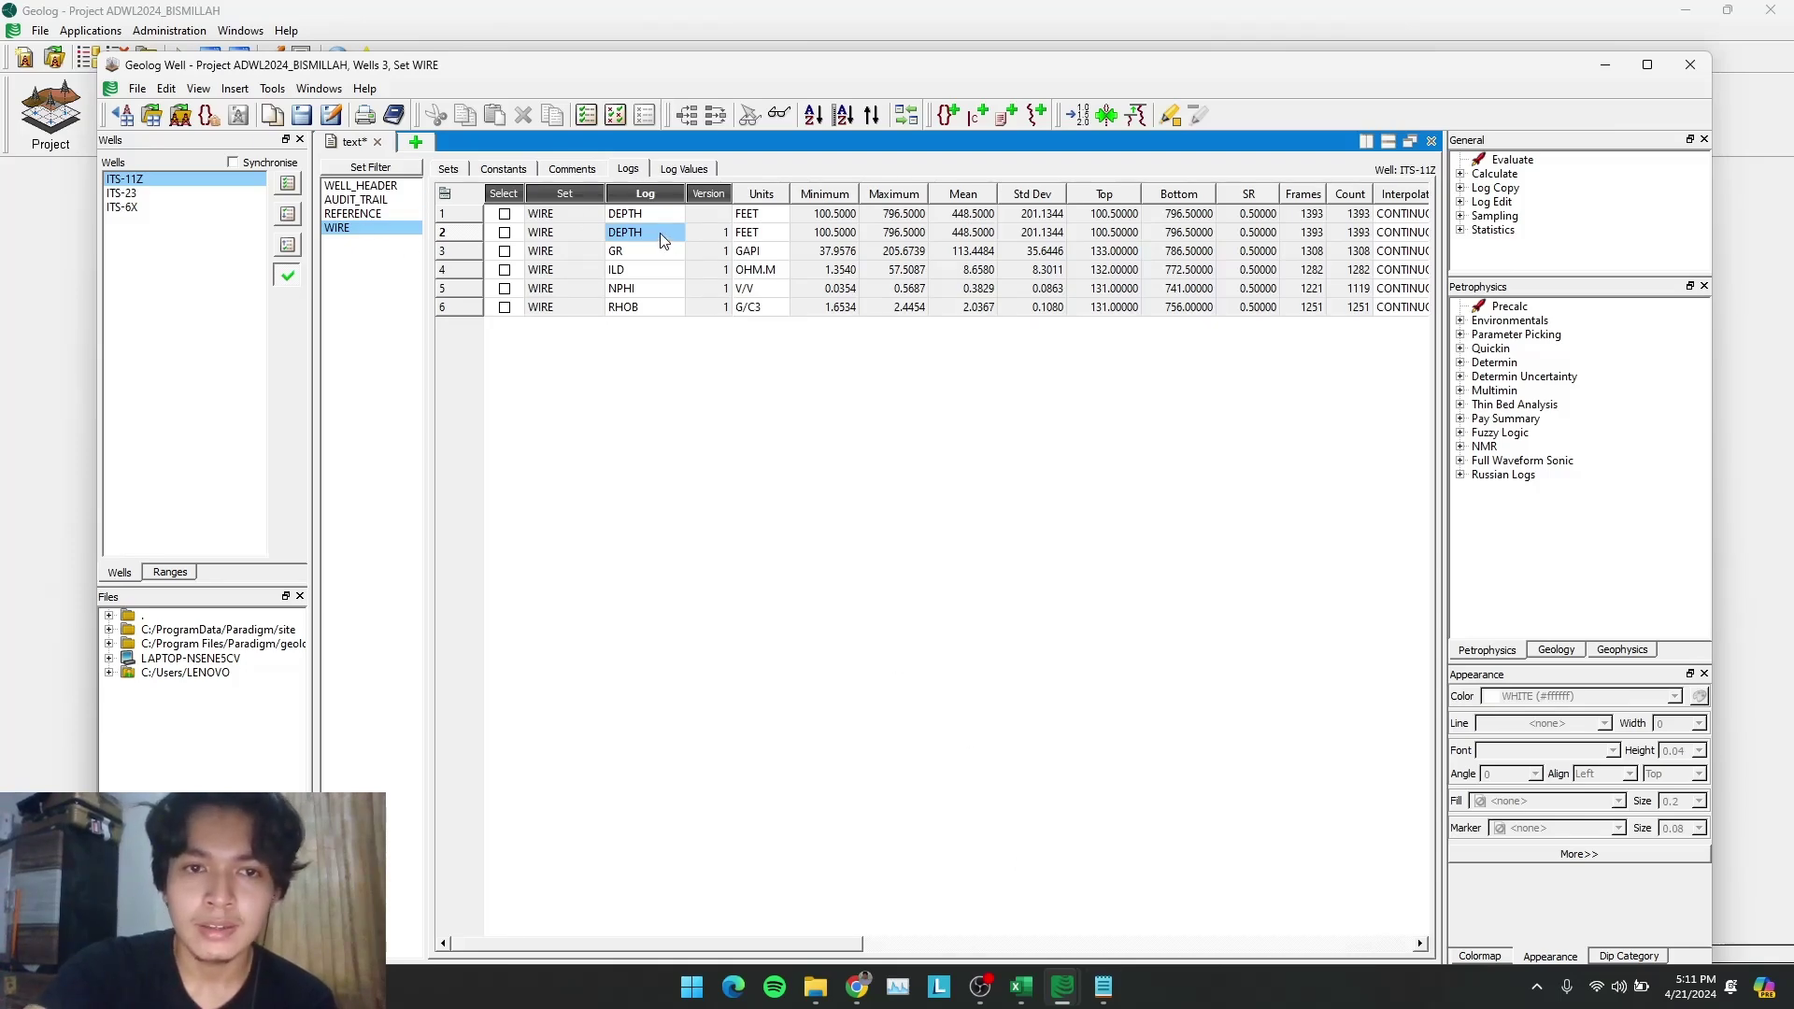
pyautogui.click(1103, 986)
pyautogui.scroll(2, 1074, 654)
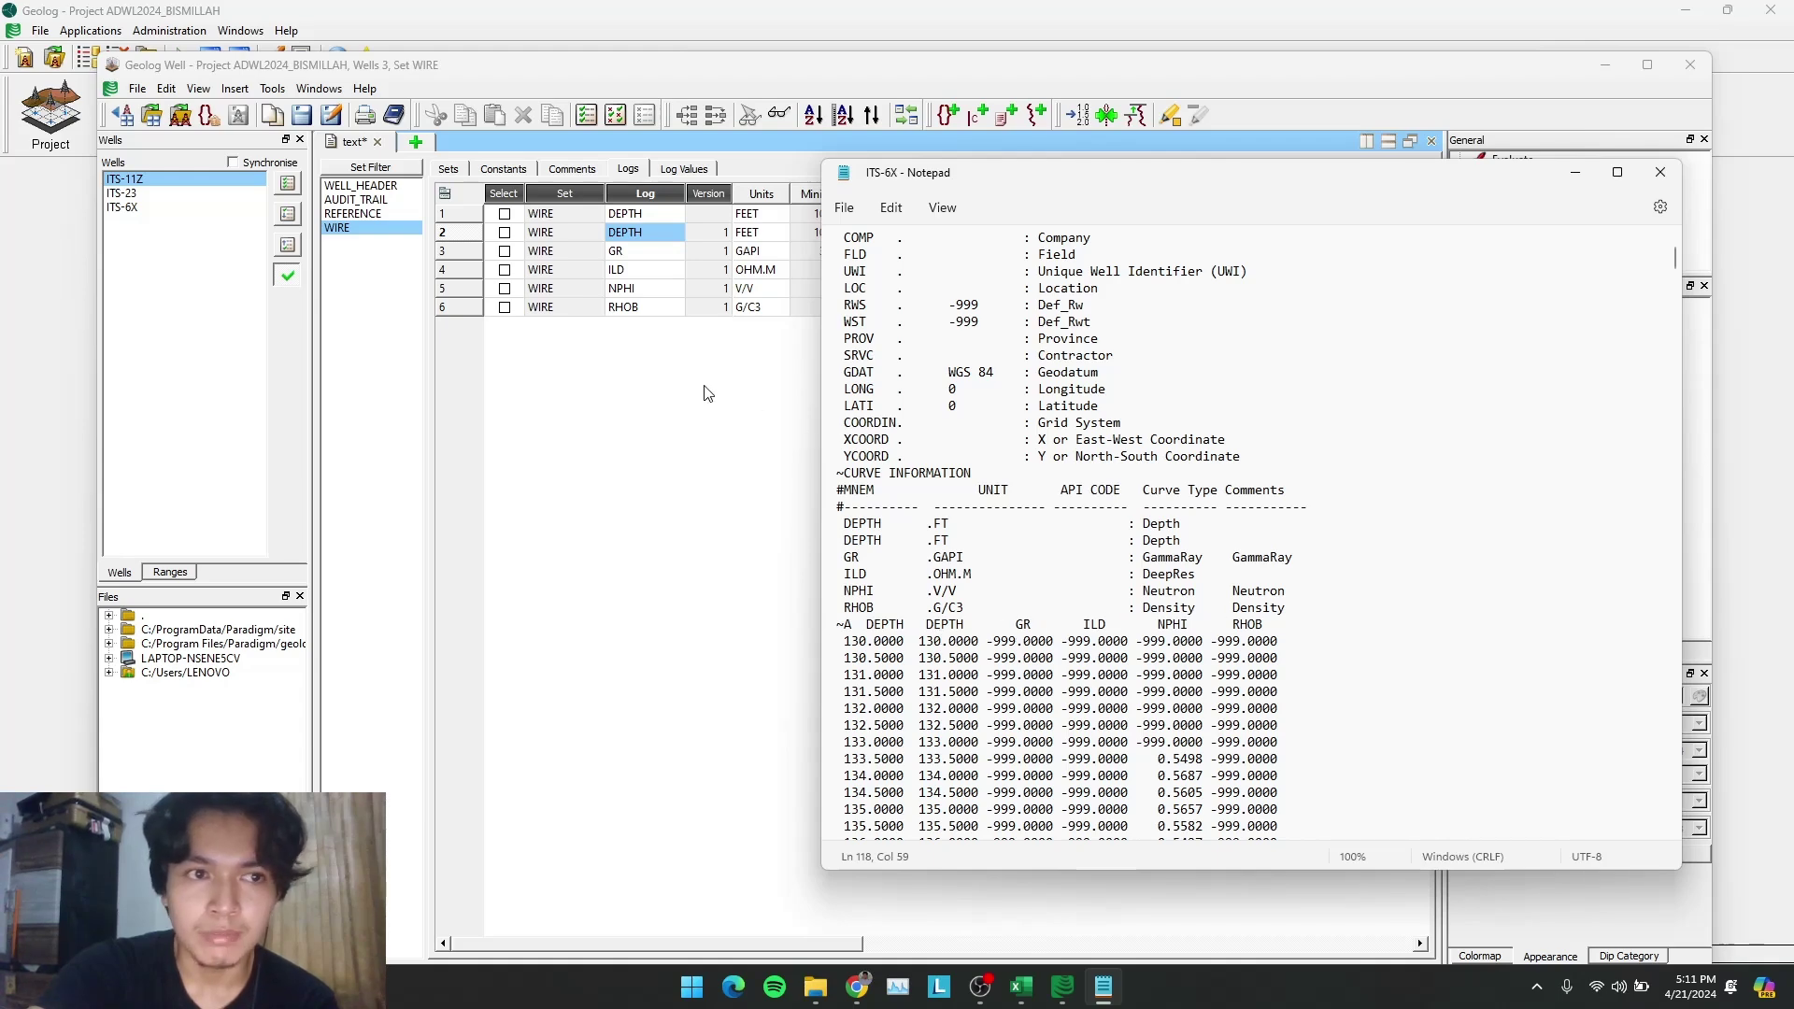
pyautogui.click(640, 425)
pyautogui.click(154, 208)
pyautogui.click(649, 232)
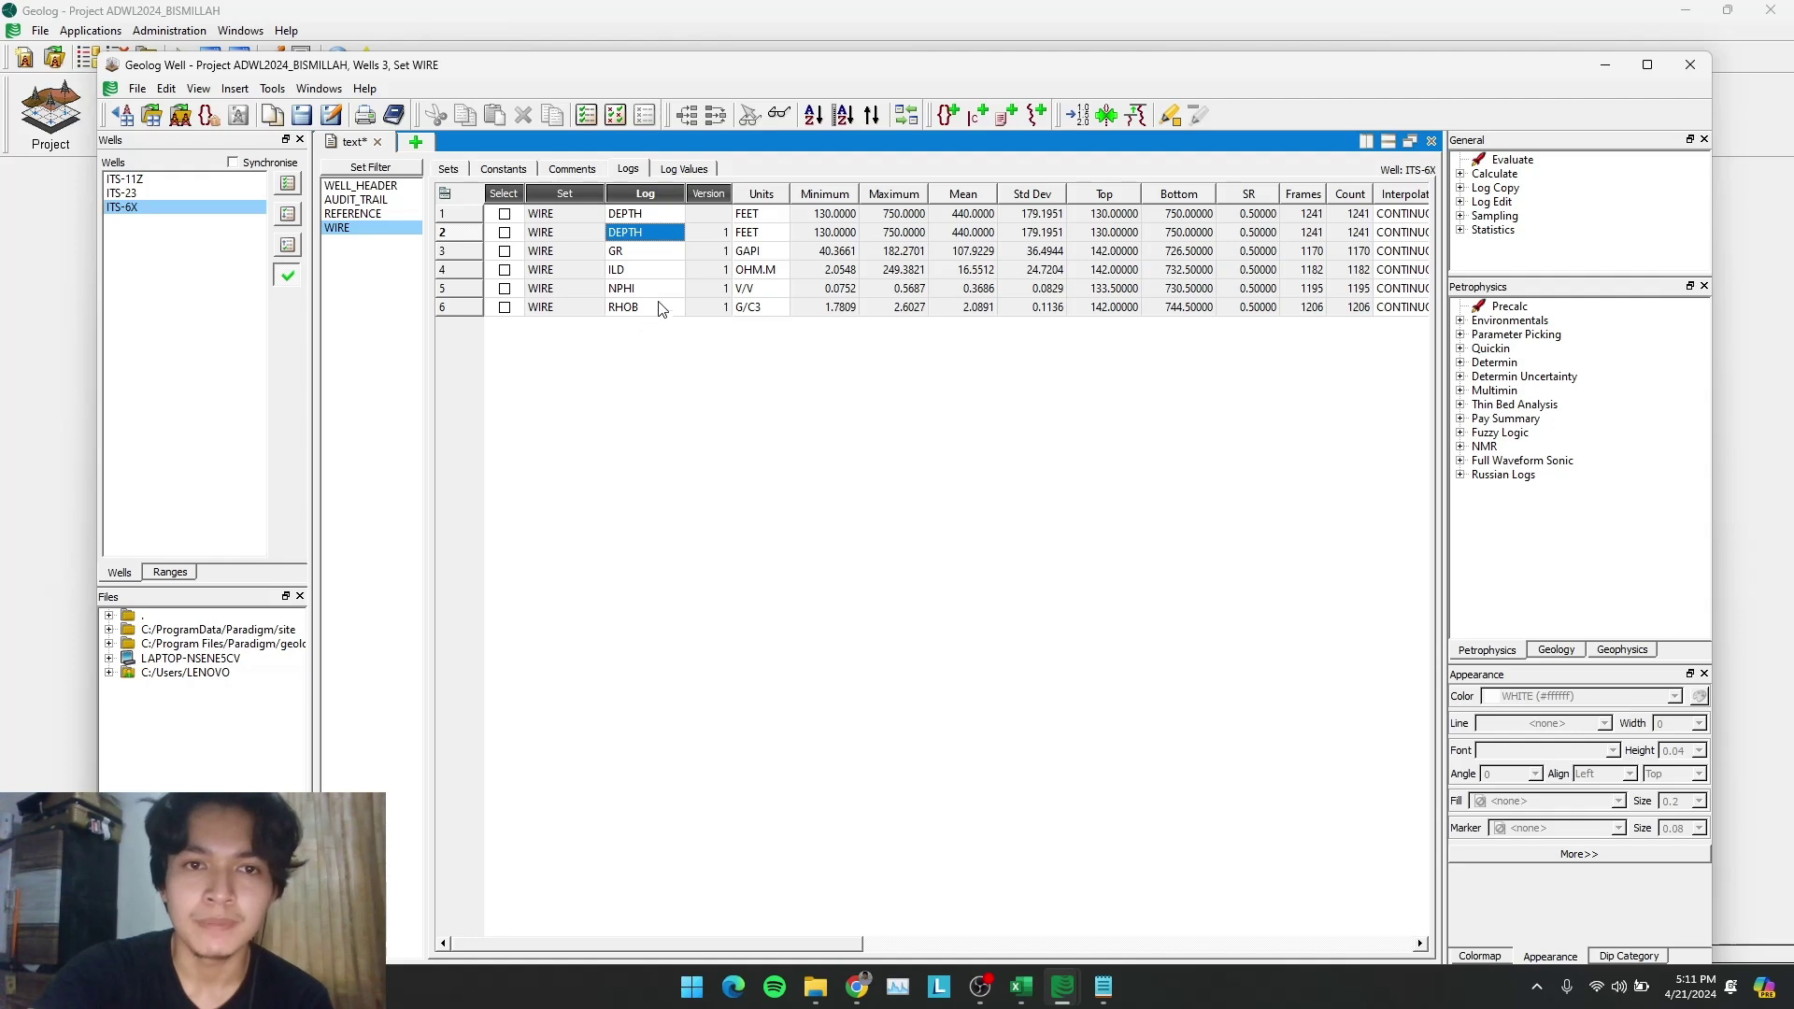
# Create a new Text Importer view and insert an additional import log row named Zona
pyautogui.click(417, 143)
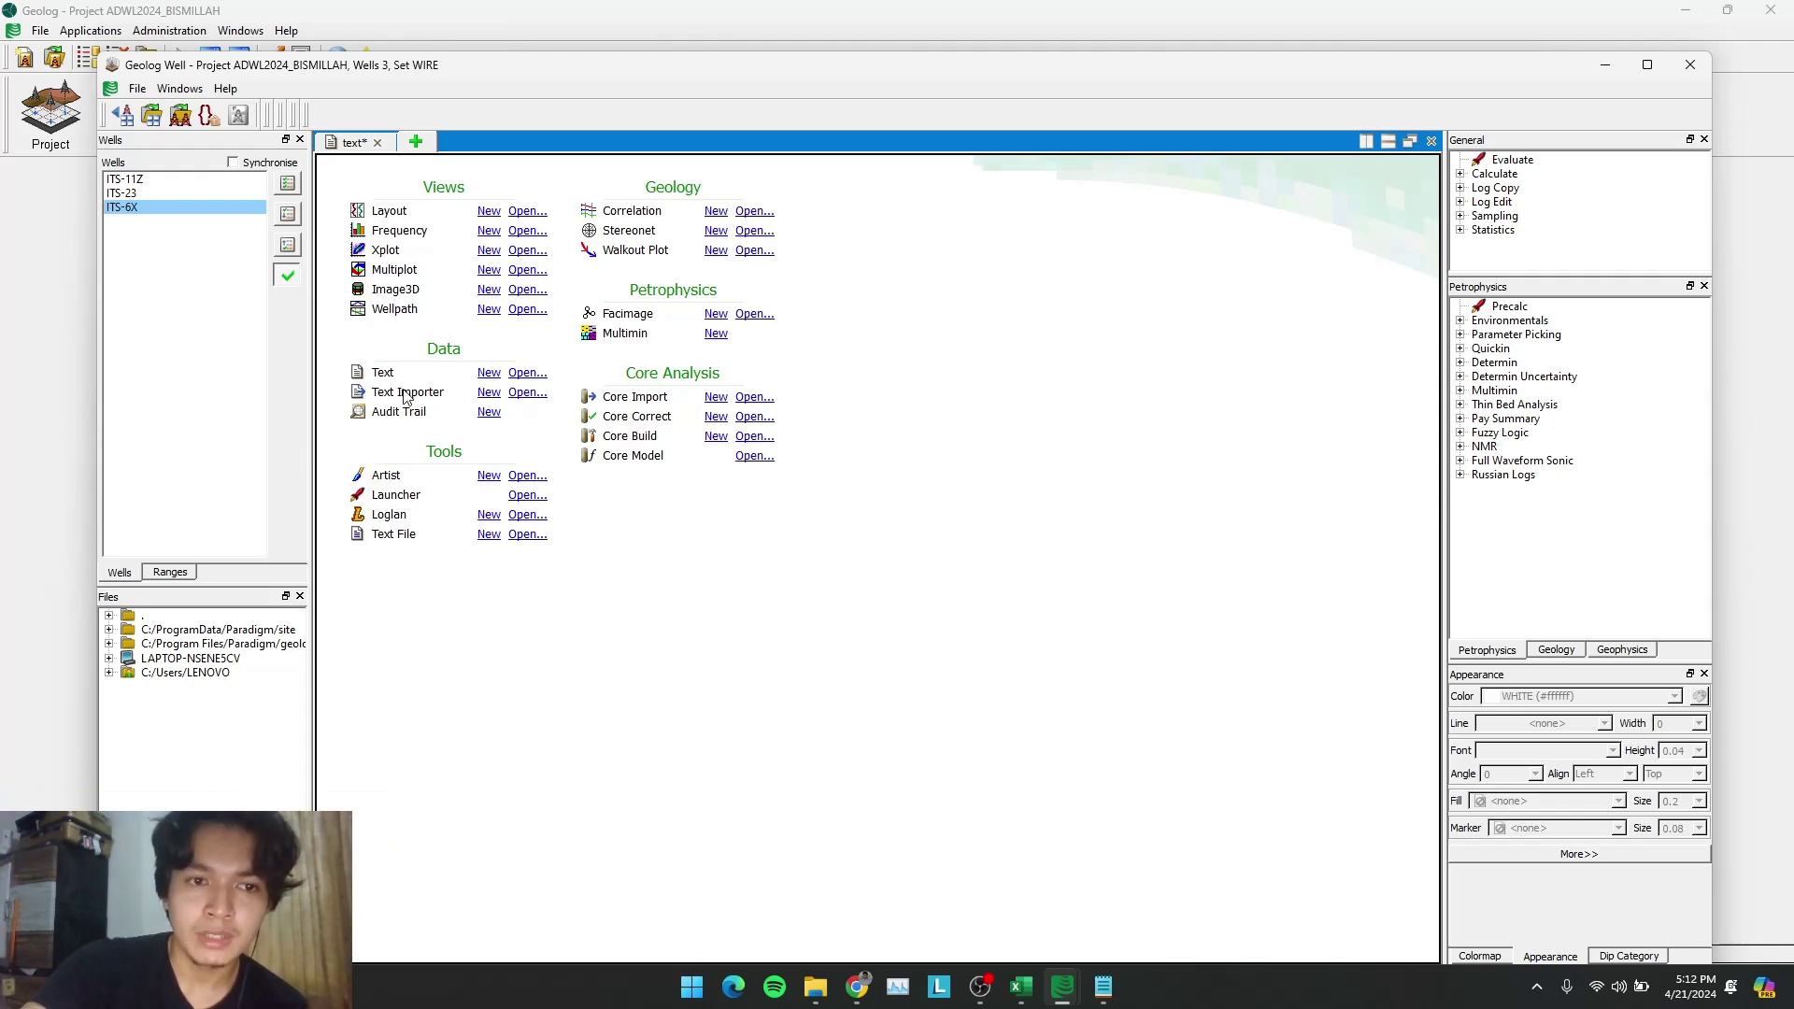
pyautogui.click(488, 392)
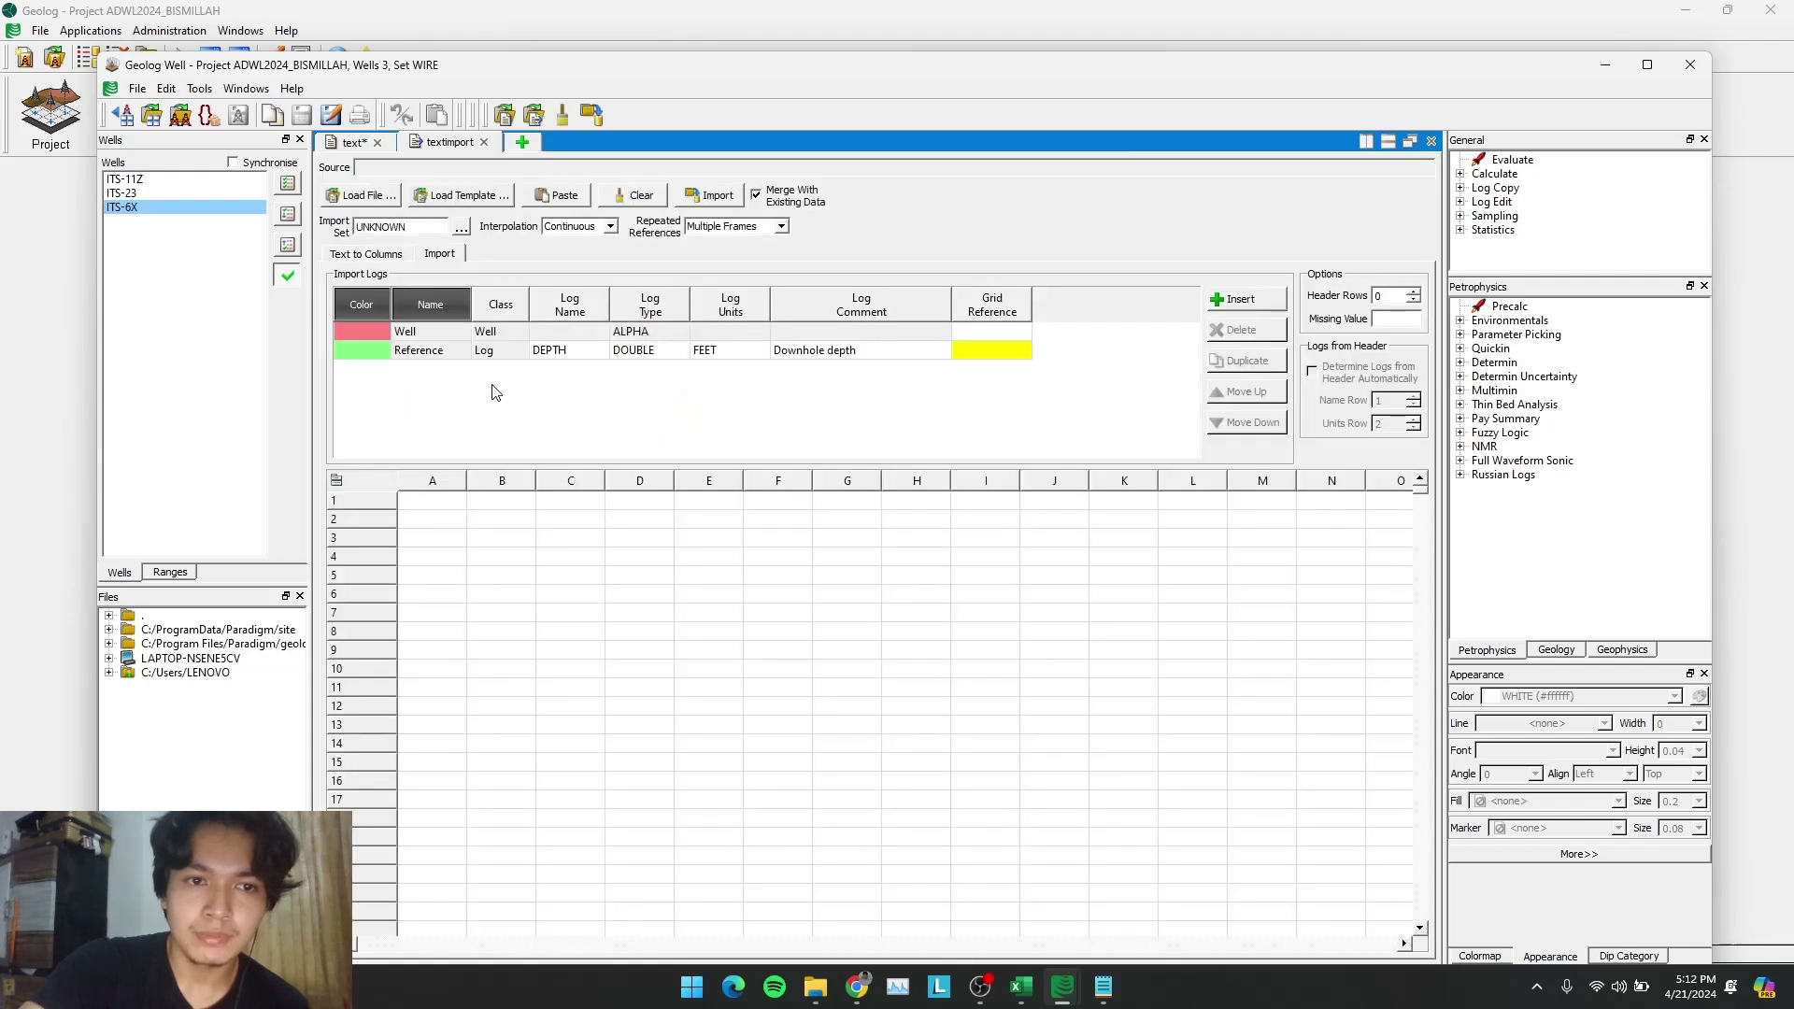
pyautogui.click(1231, 297)
pyautogui.doubleClick(416, 370)
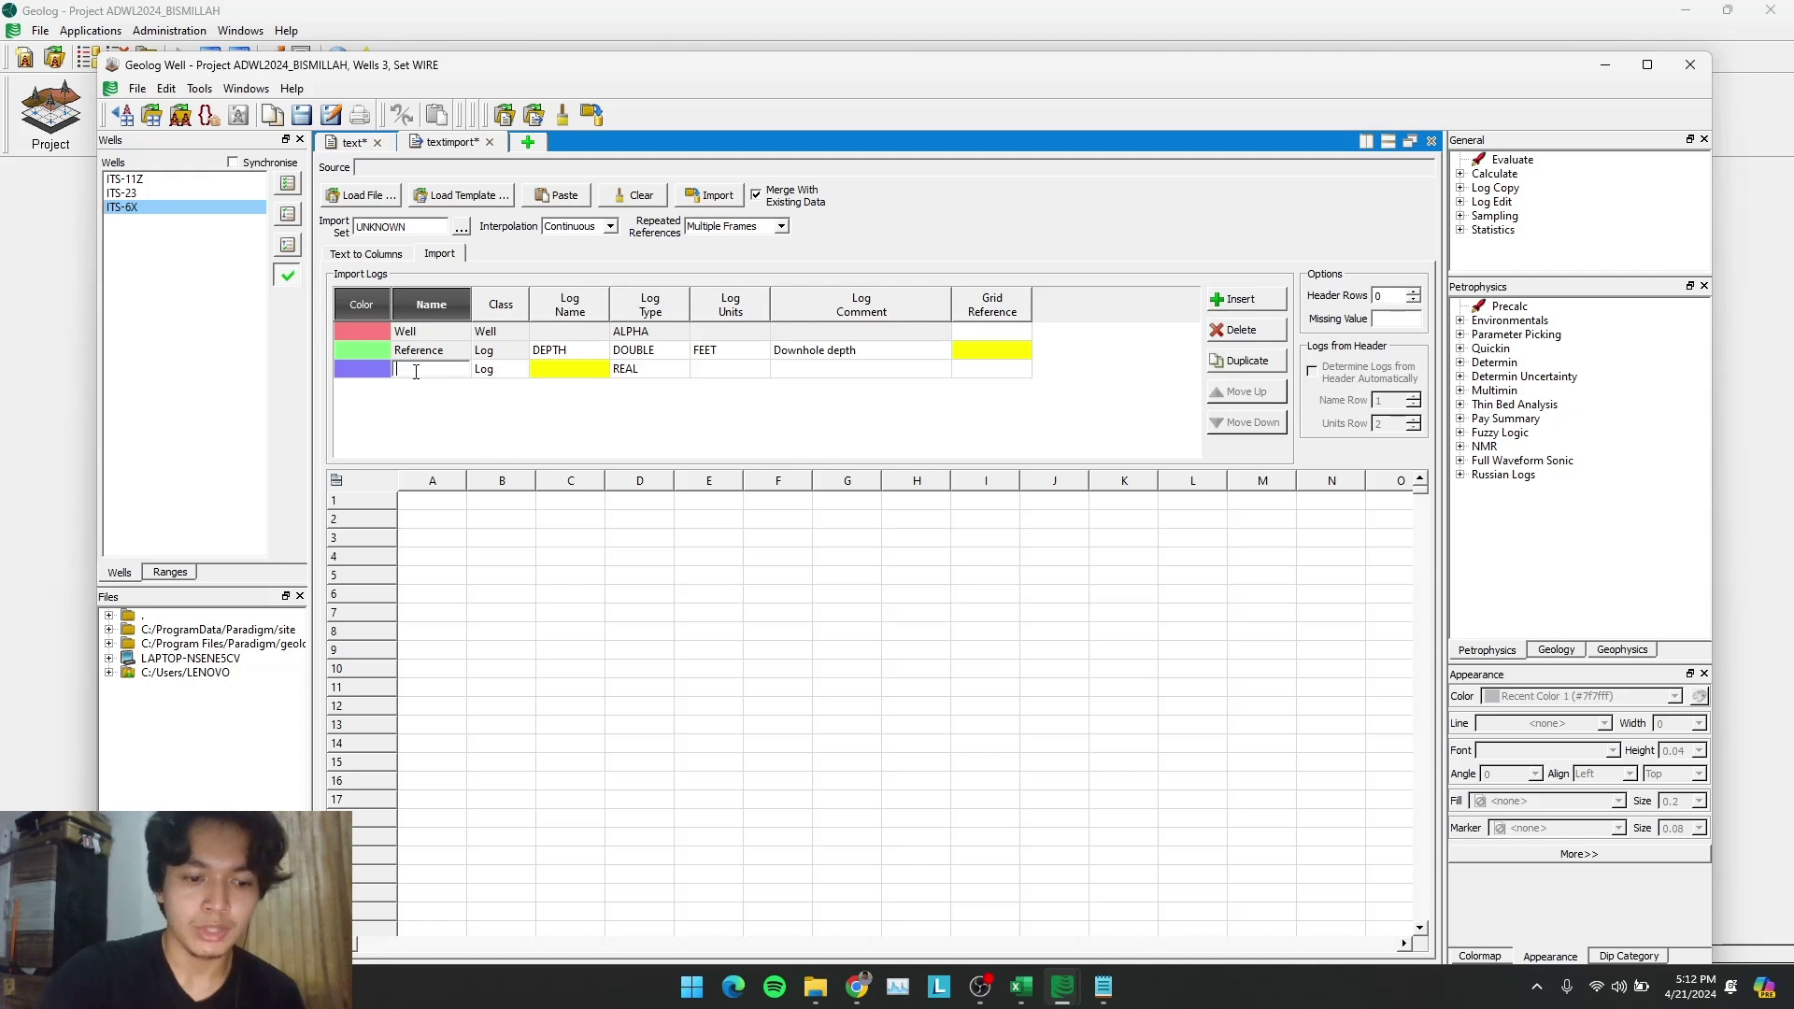
pyautogui.write('Zon')
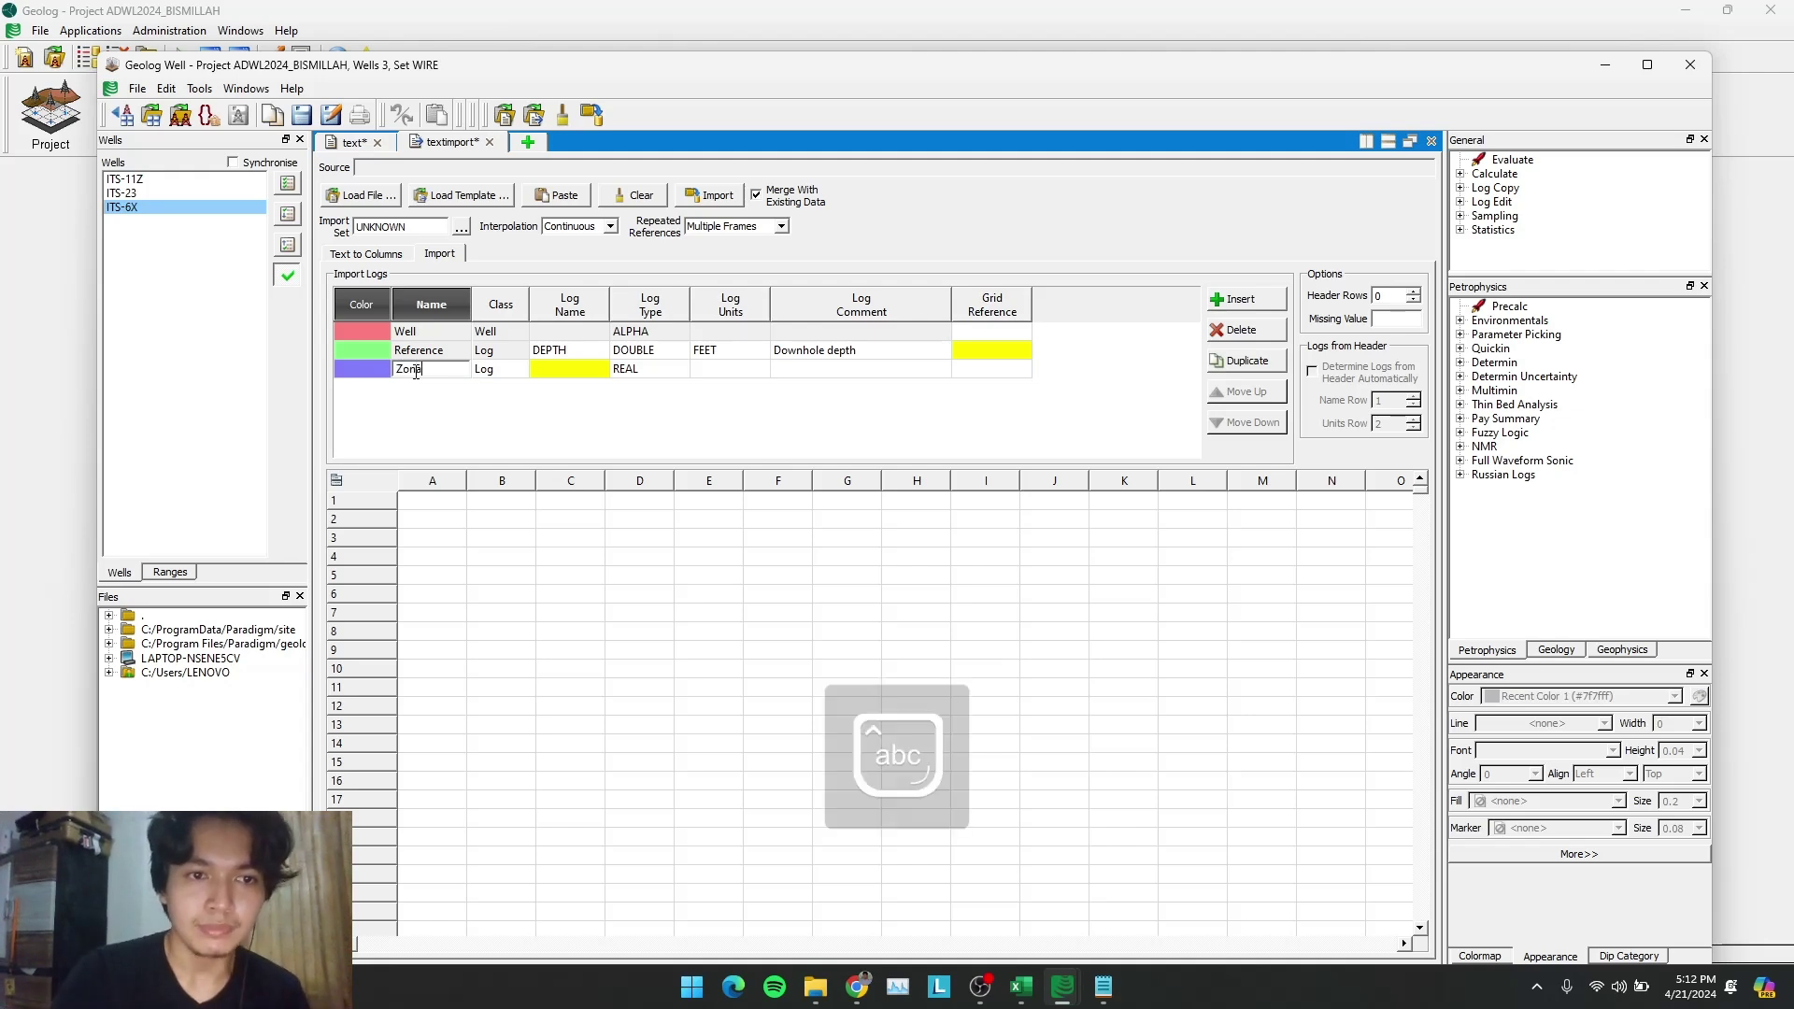
pyautogui.write('a')
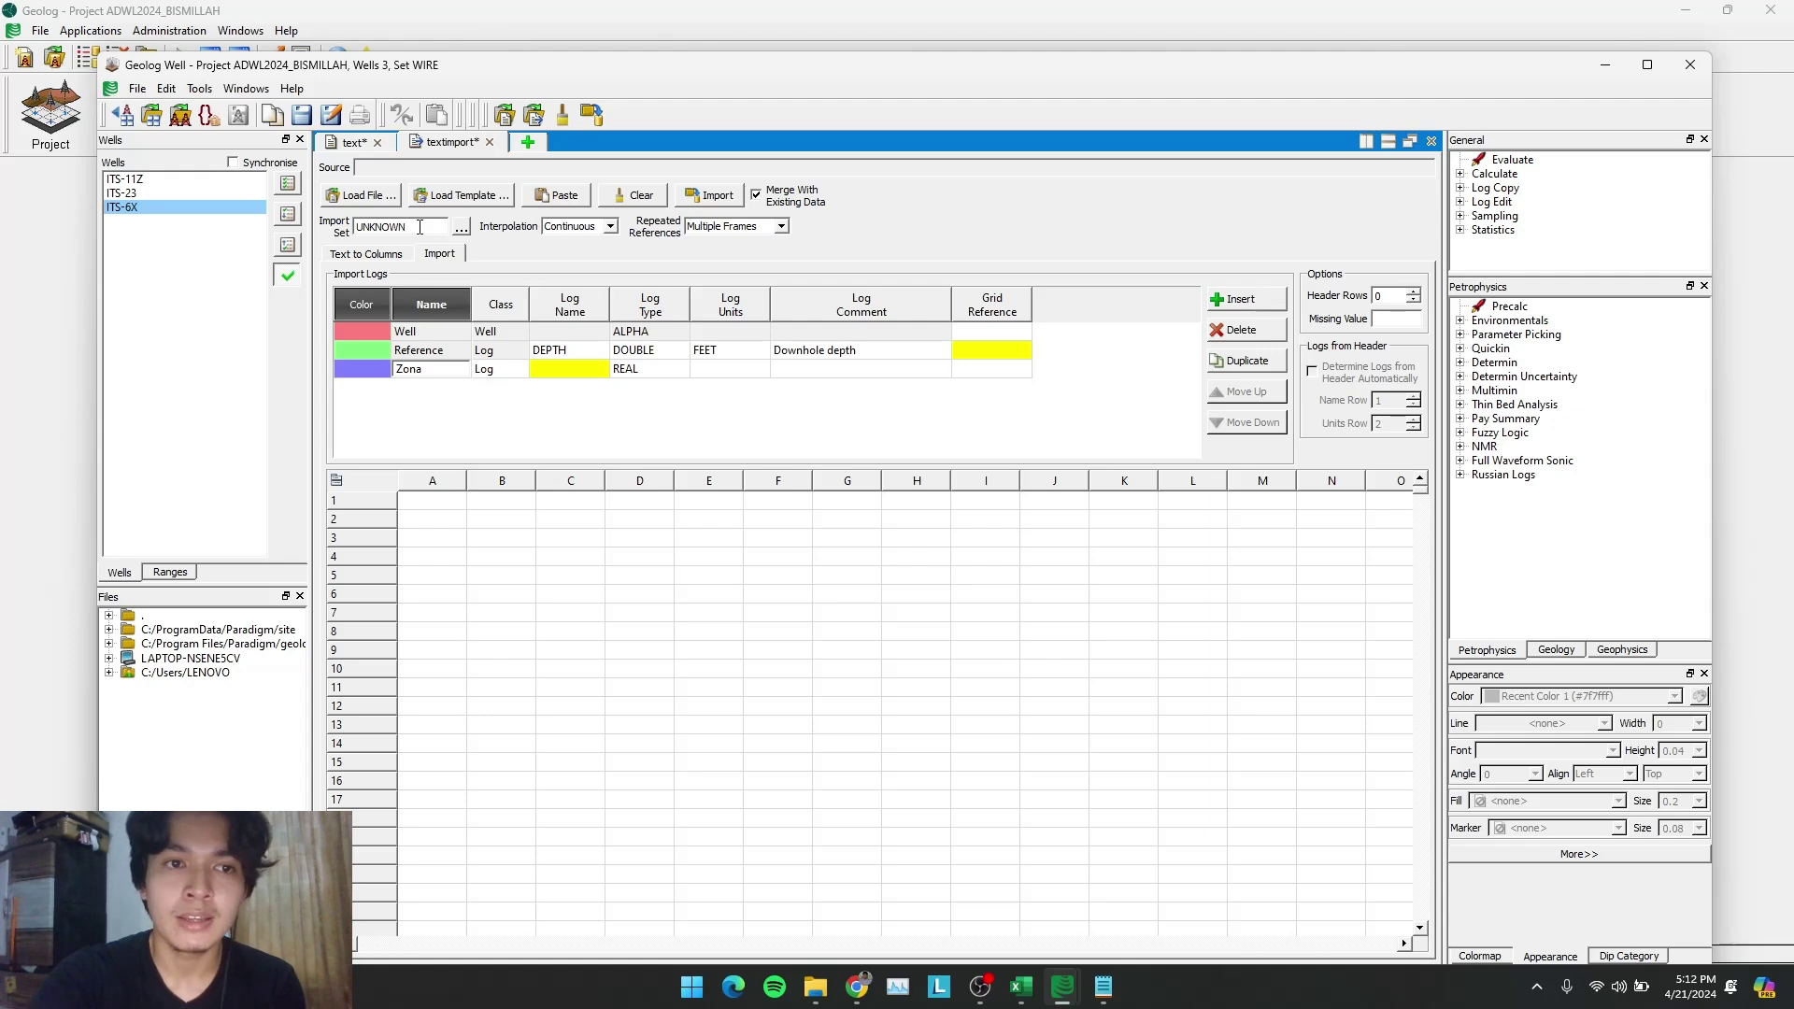
# Set the import set of the text importer to ZONA
pyautogui.doubleClick(419, 227)
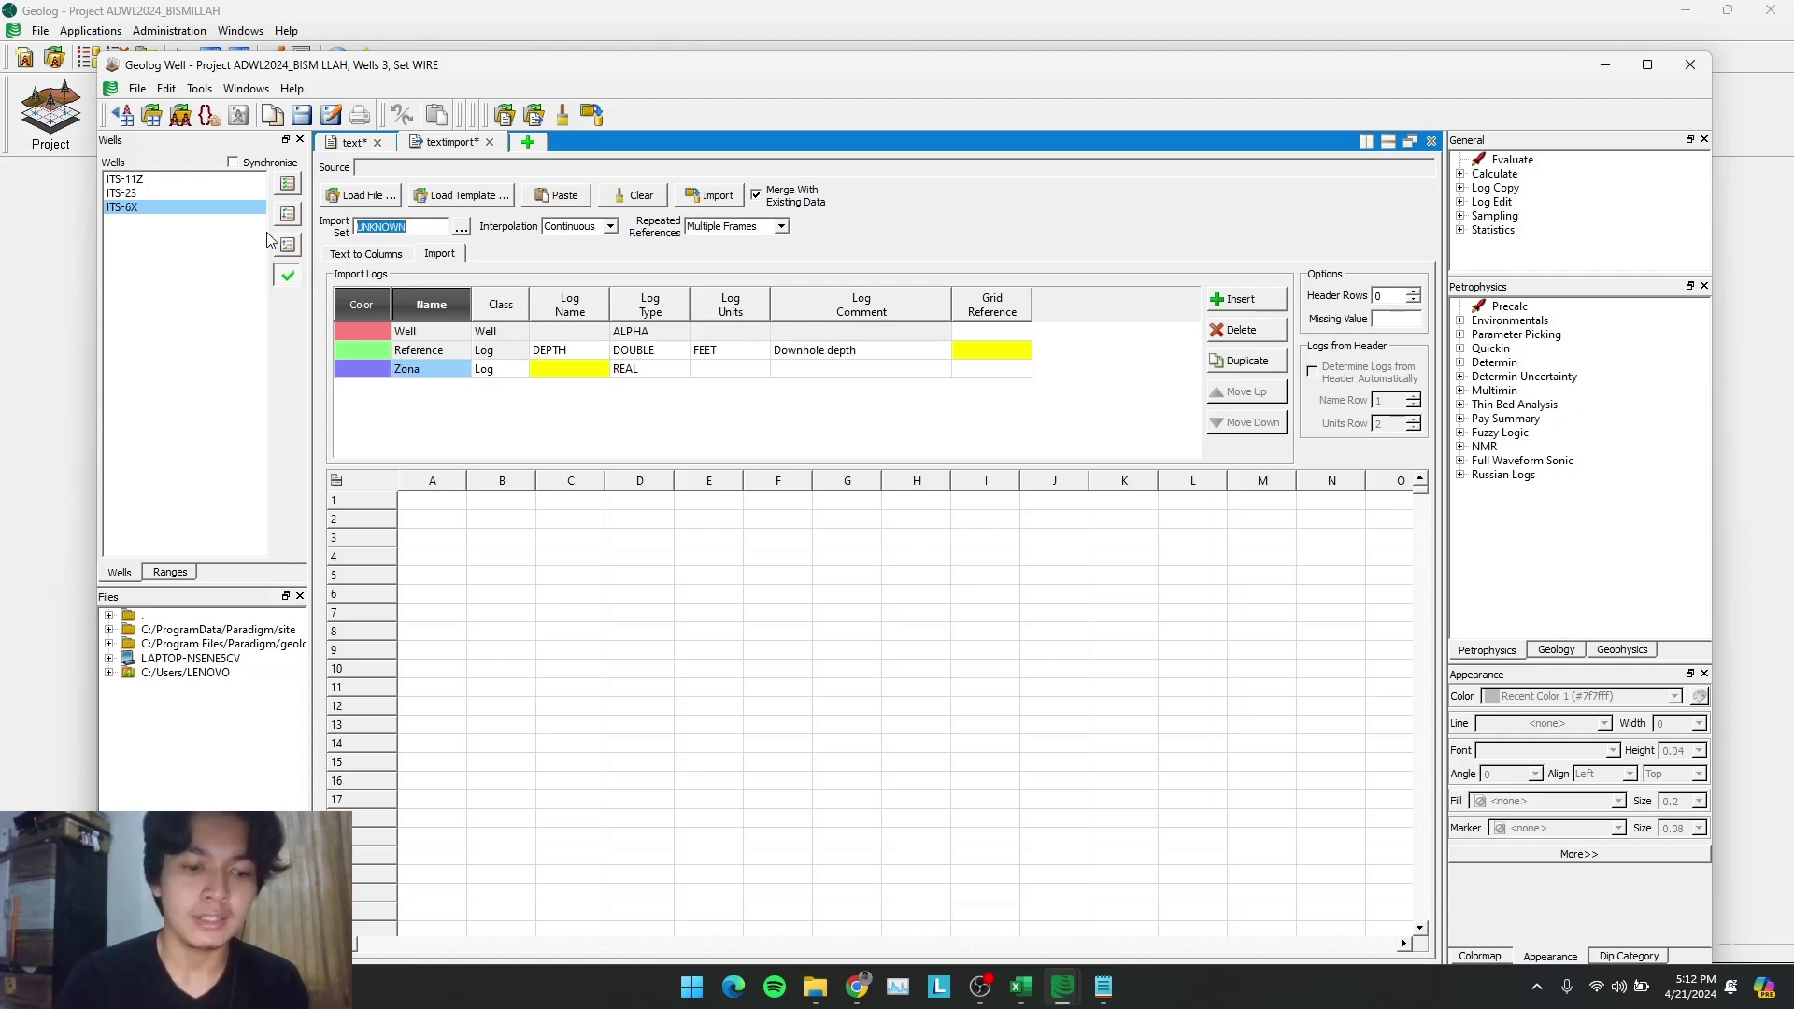
pyautogui.press('capslock')
pyautogui.write('ZONA')
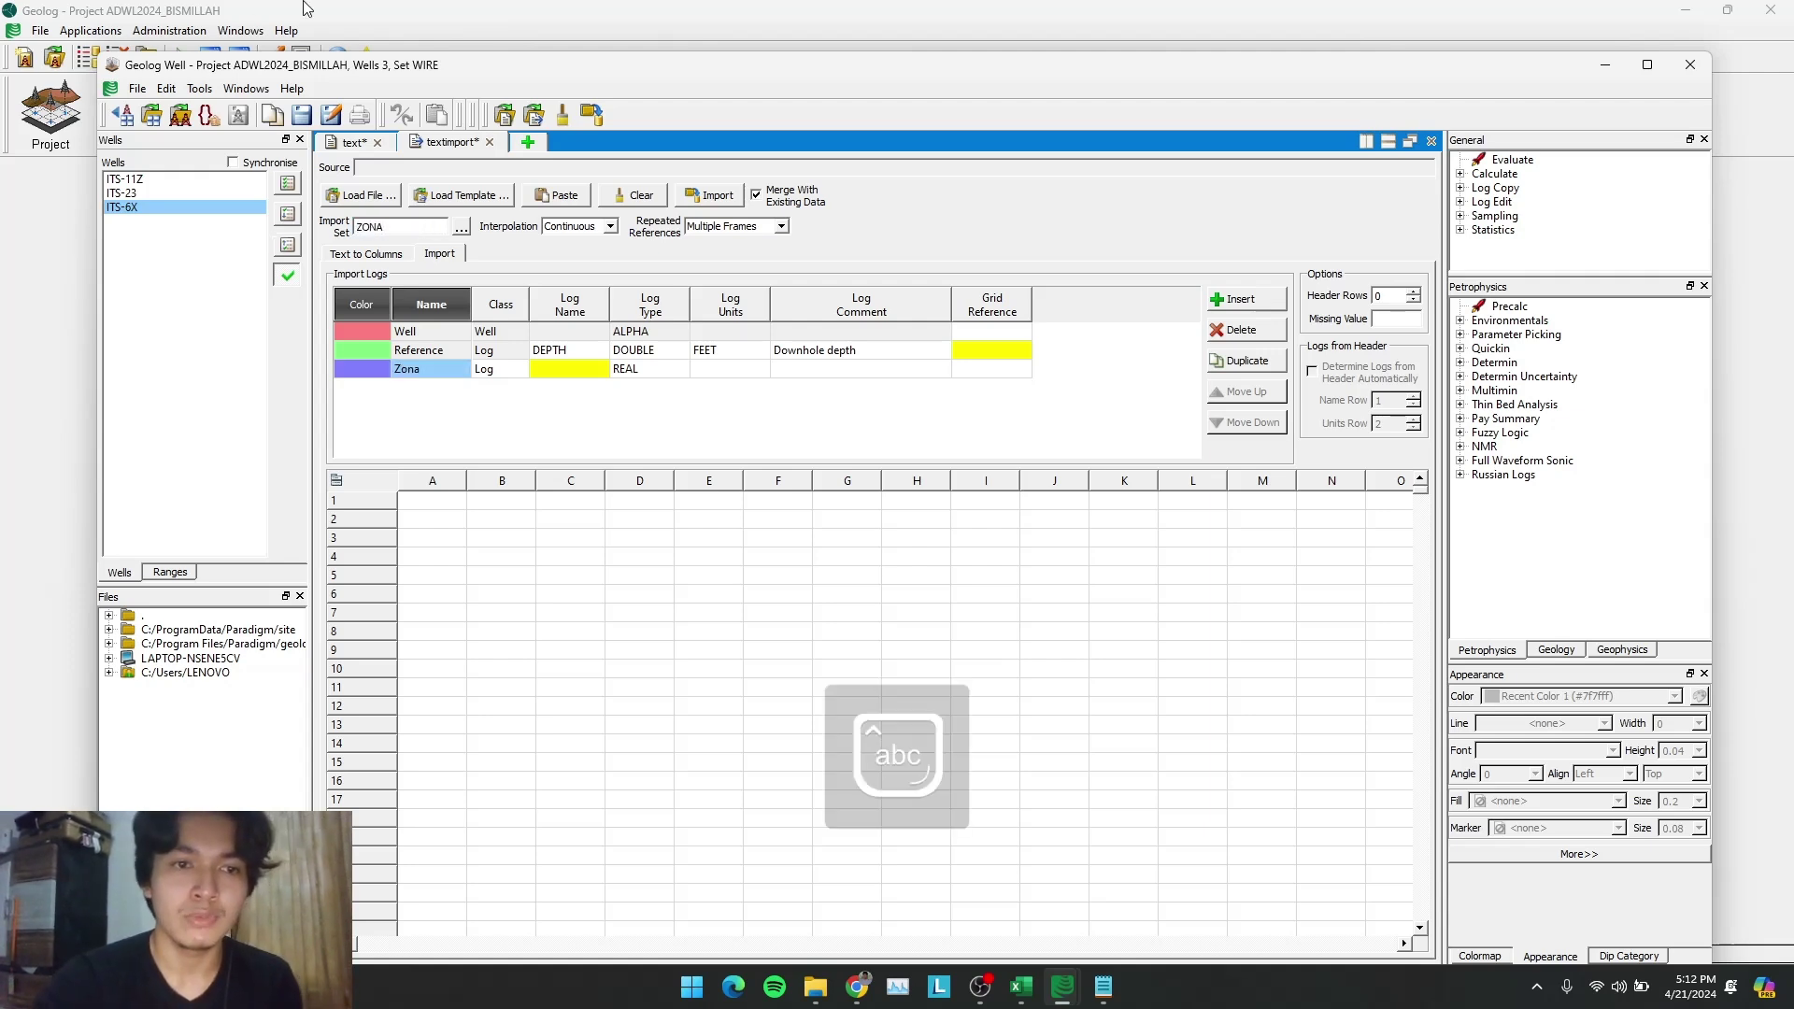
pyautogui.click(660, 418)
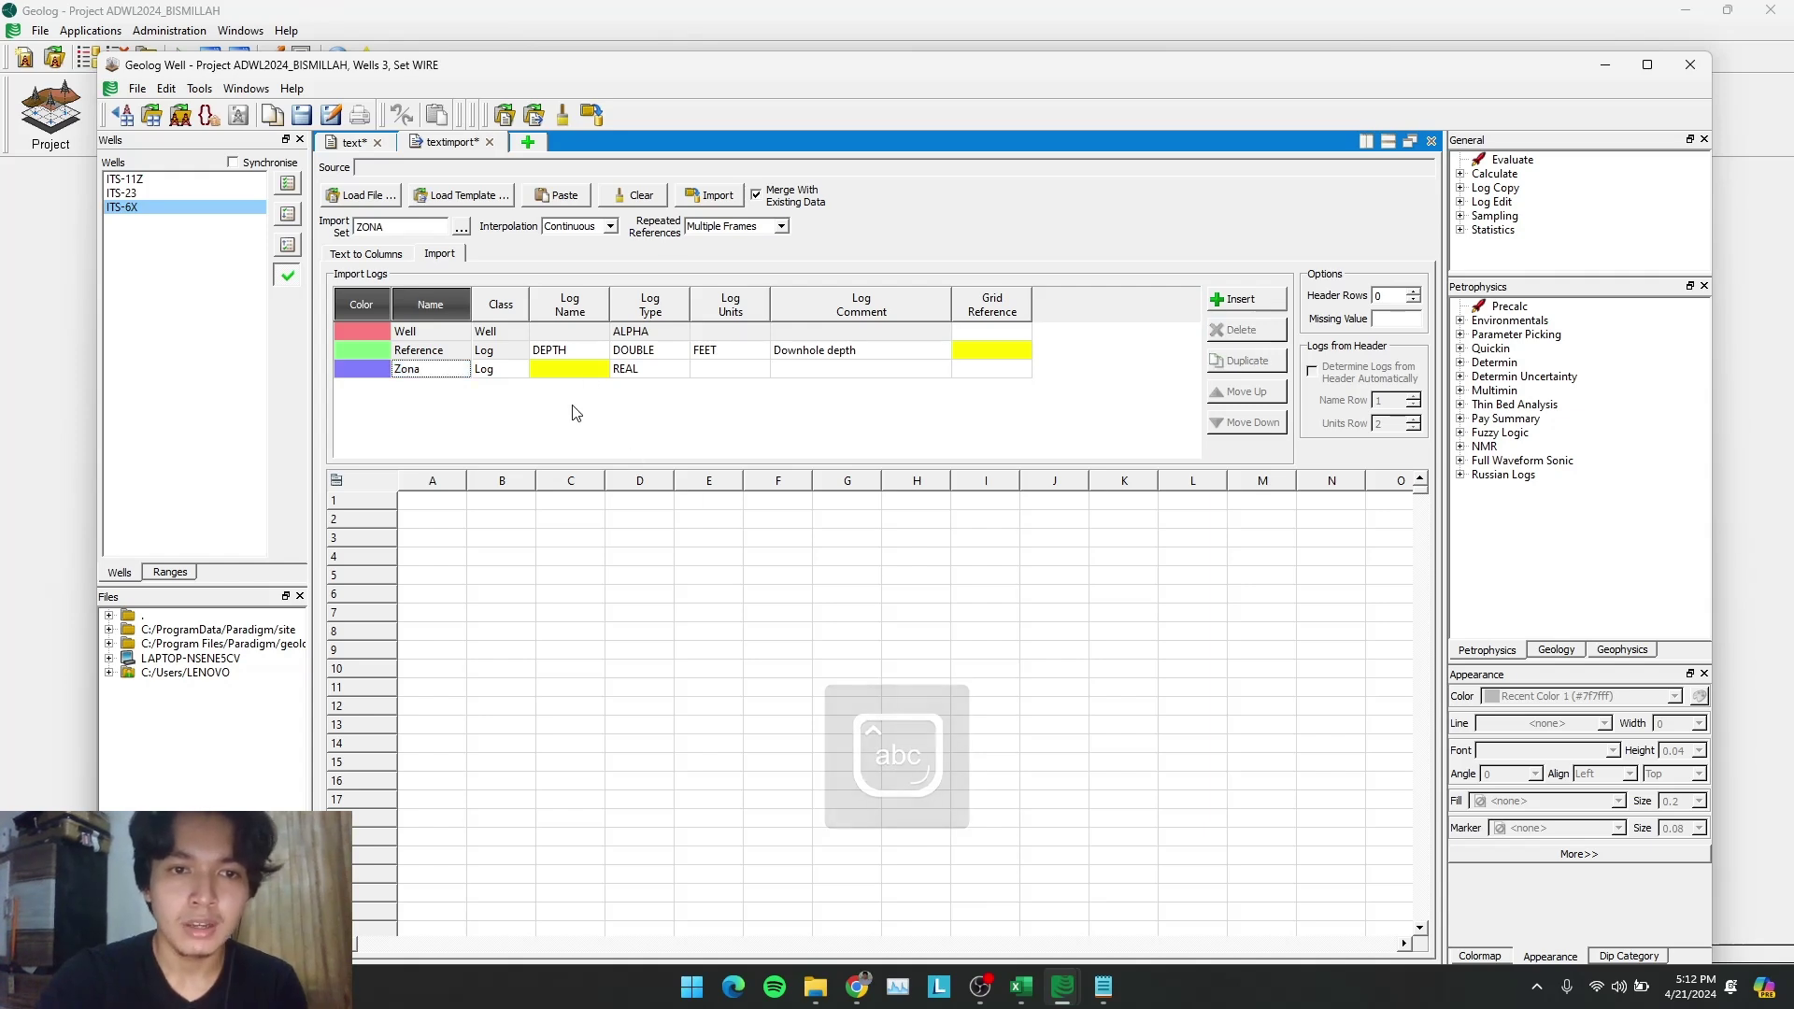
# Give the Zona import row the log name ZONA and the log units FEET
pyautogui.click(579, 369)
pyautogui.click(580, 369)
pyautogui.write('ZONA')
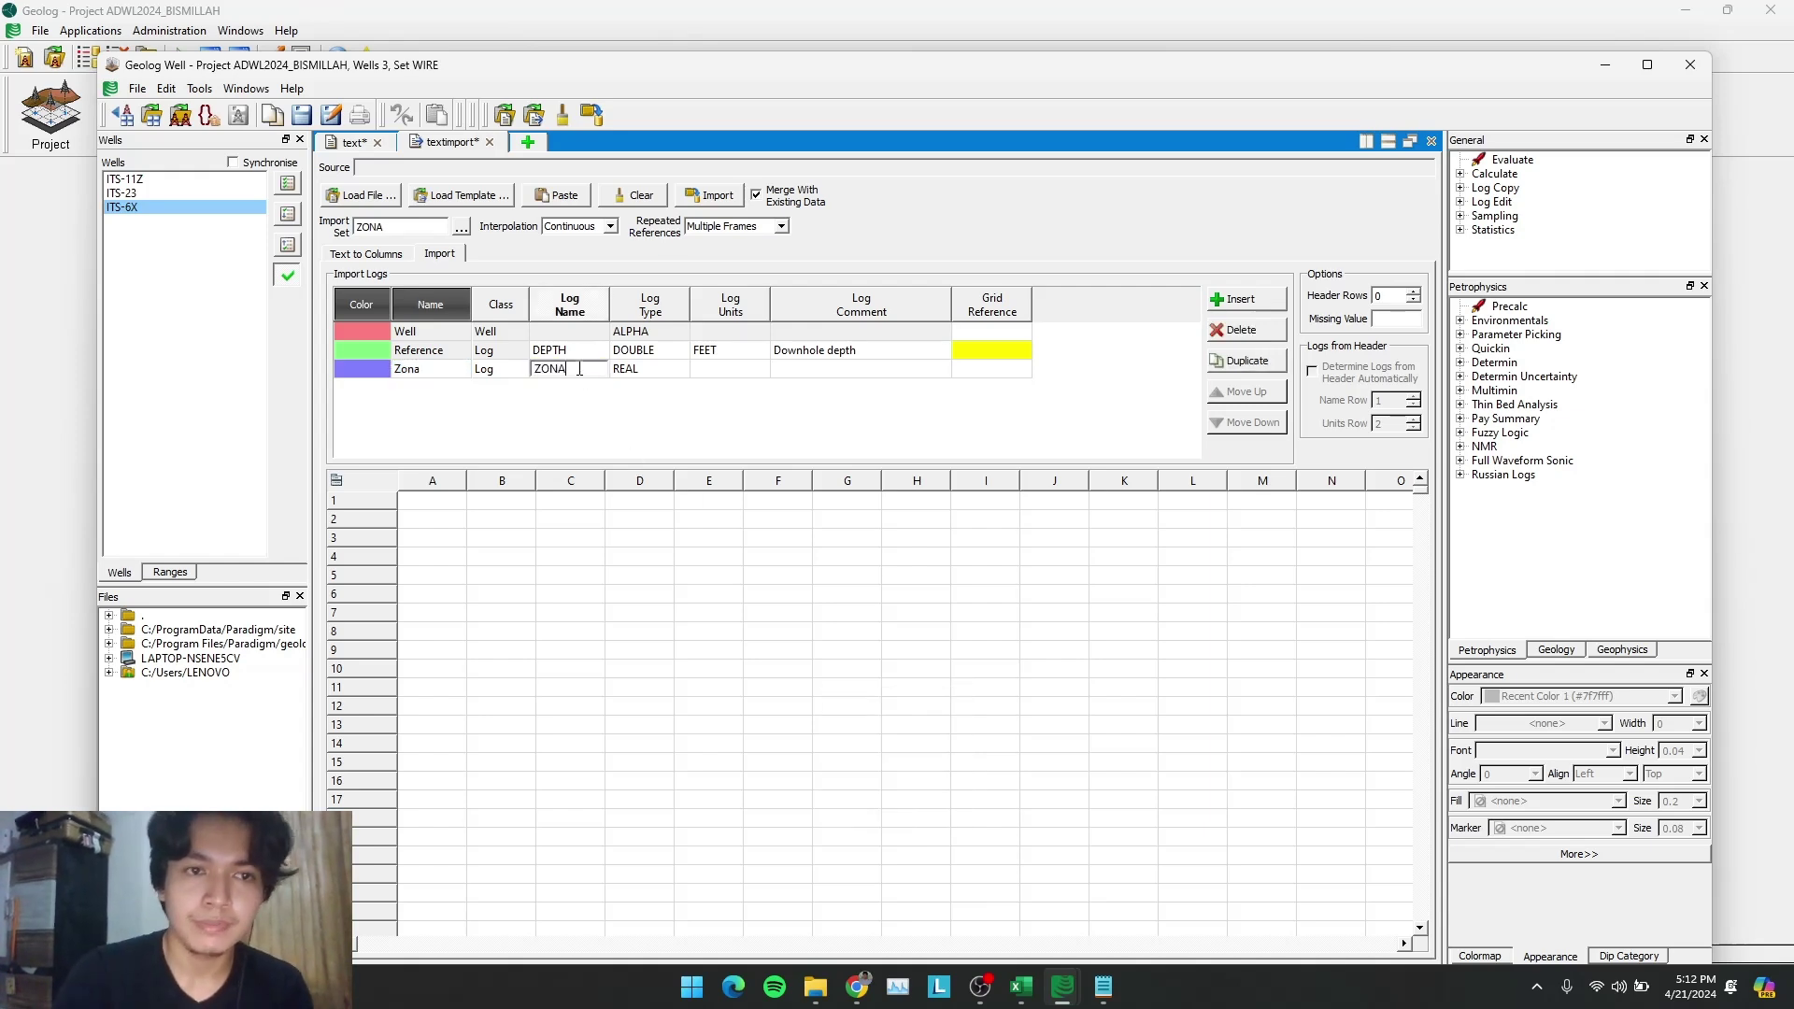
pyautogui.click(723, 370)
pyautogui.write('f')
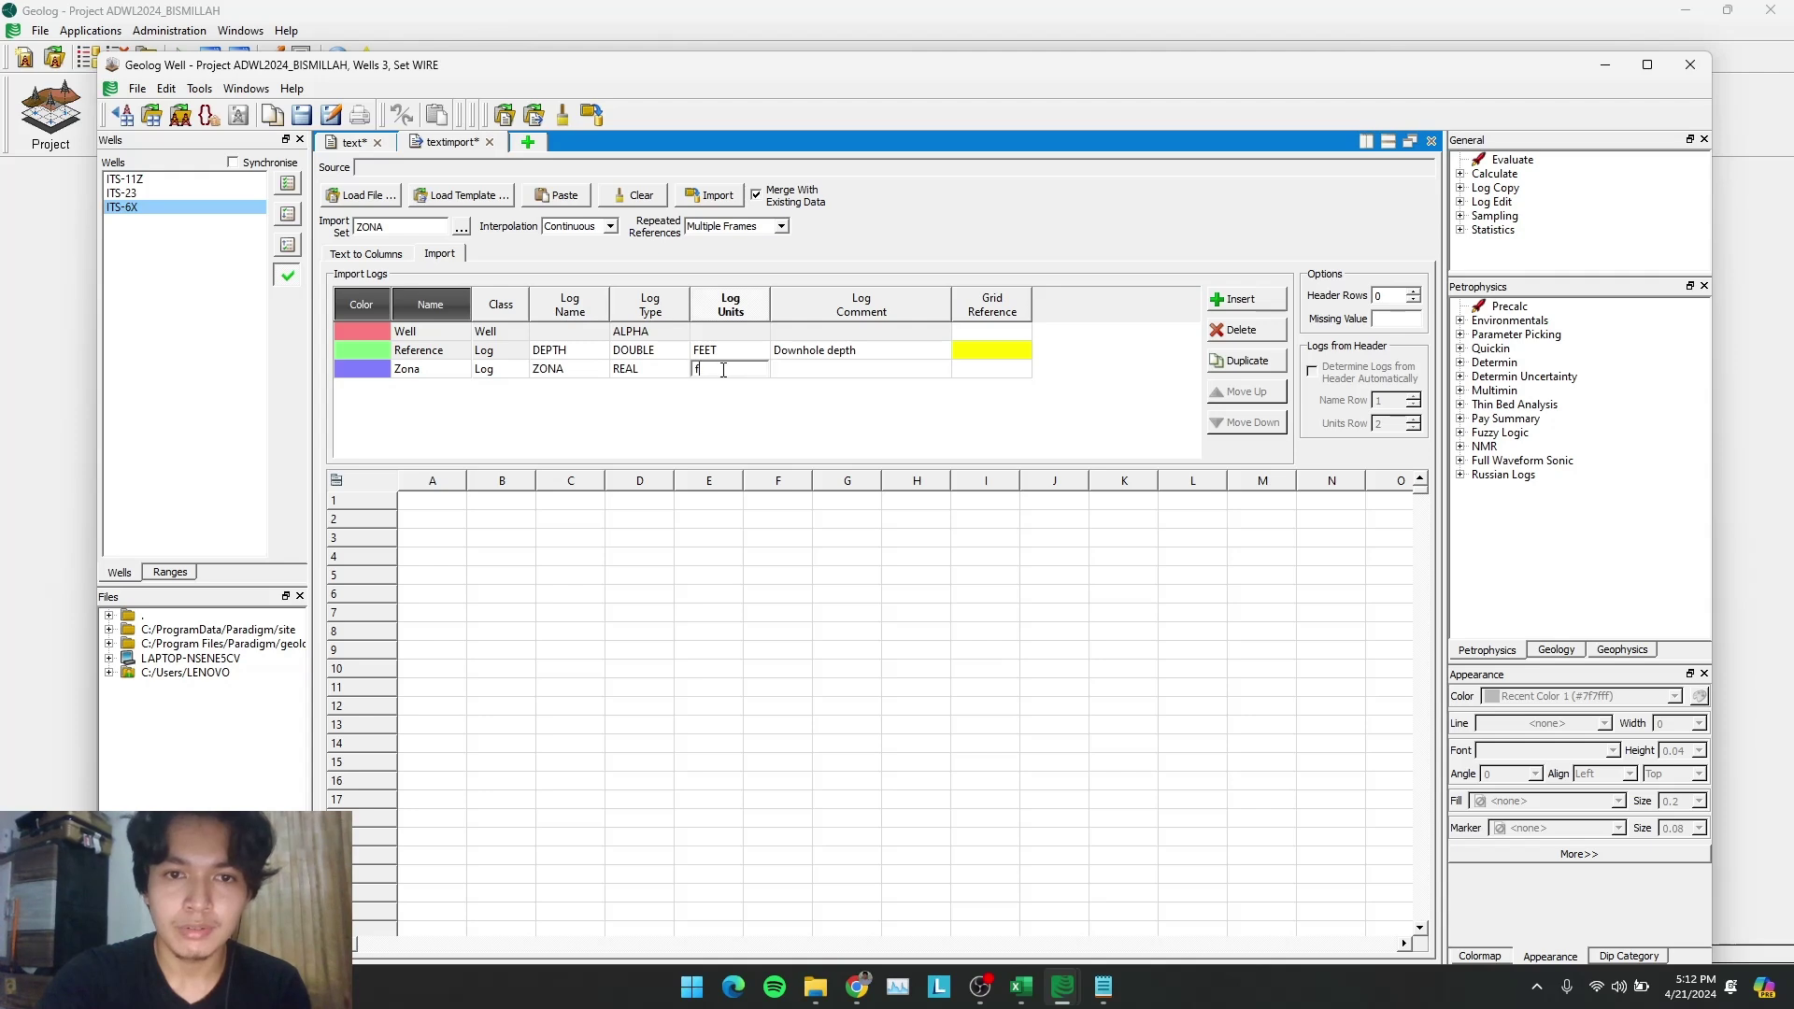
pyautogui.press('capslock')
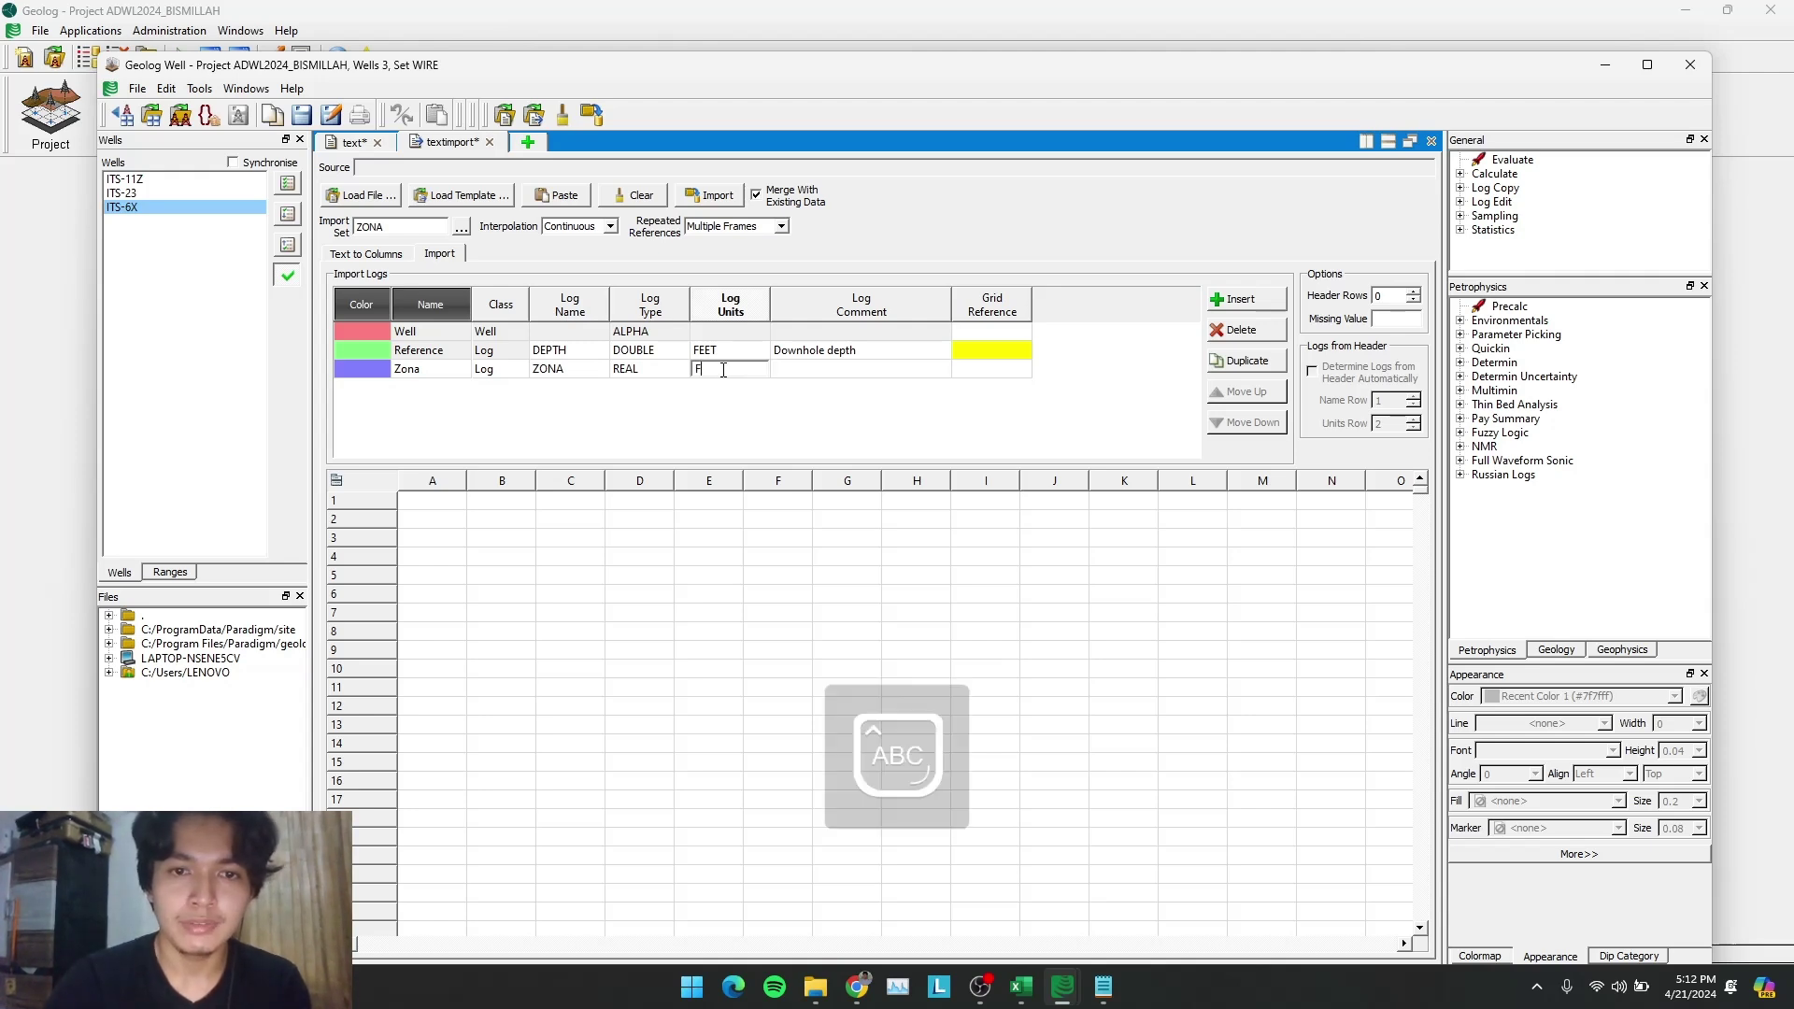
pyautogui.write('FEET')
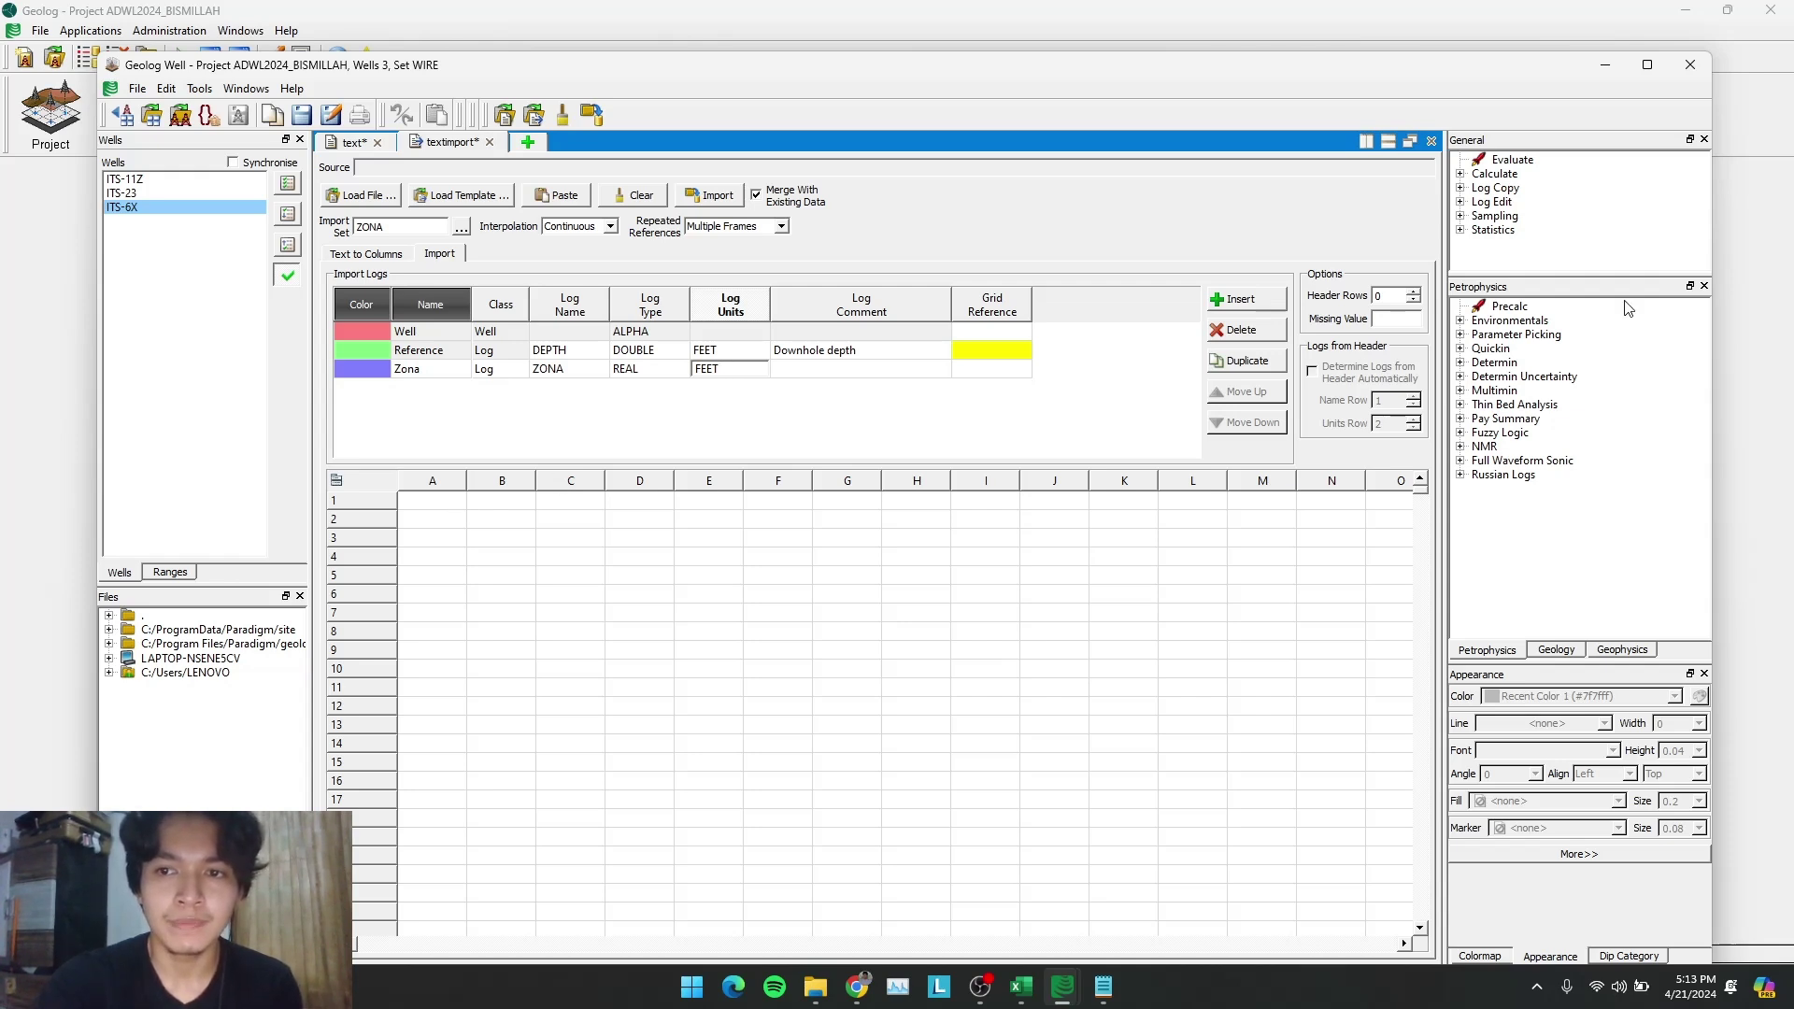
# Examine how the ITS-6X text file arranges its curve header line above the data rows
pyautogui.click(1104, 986)
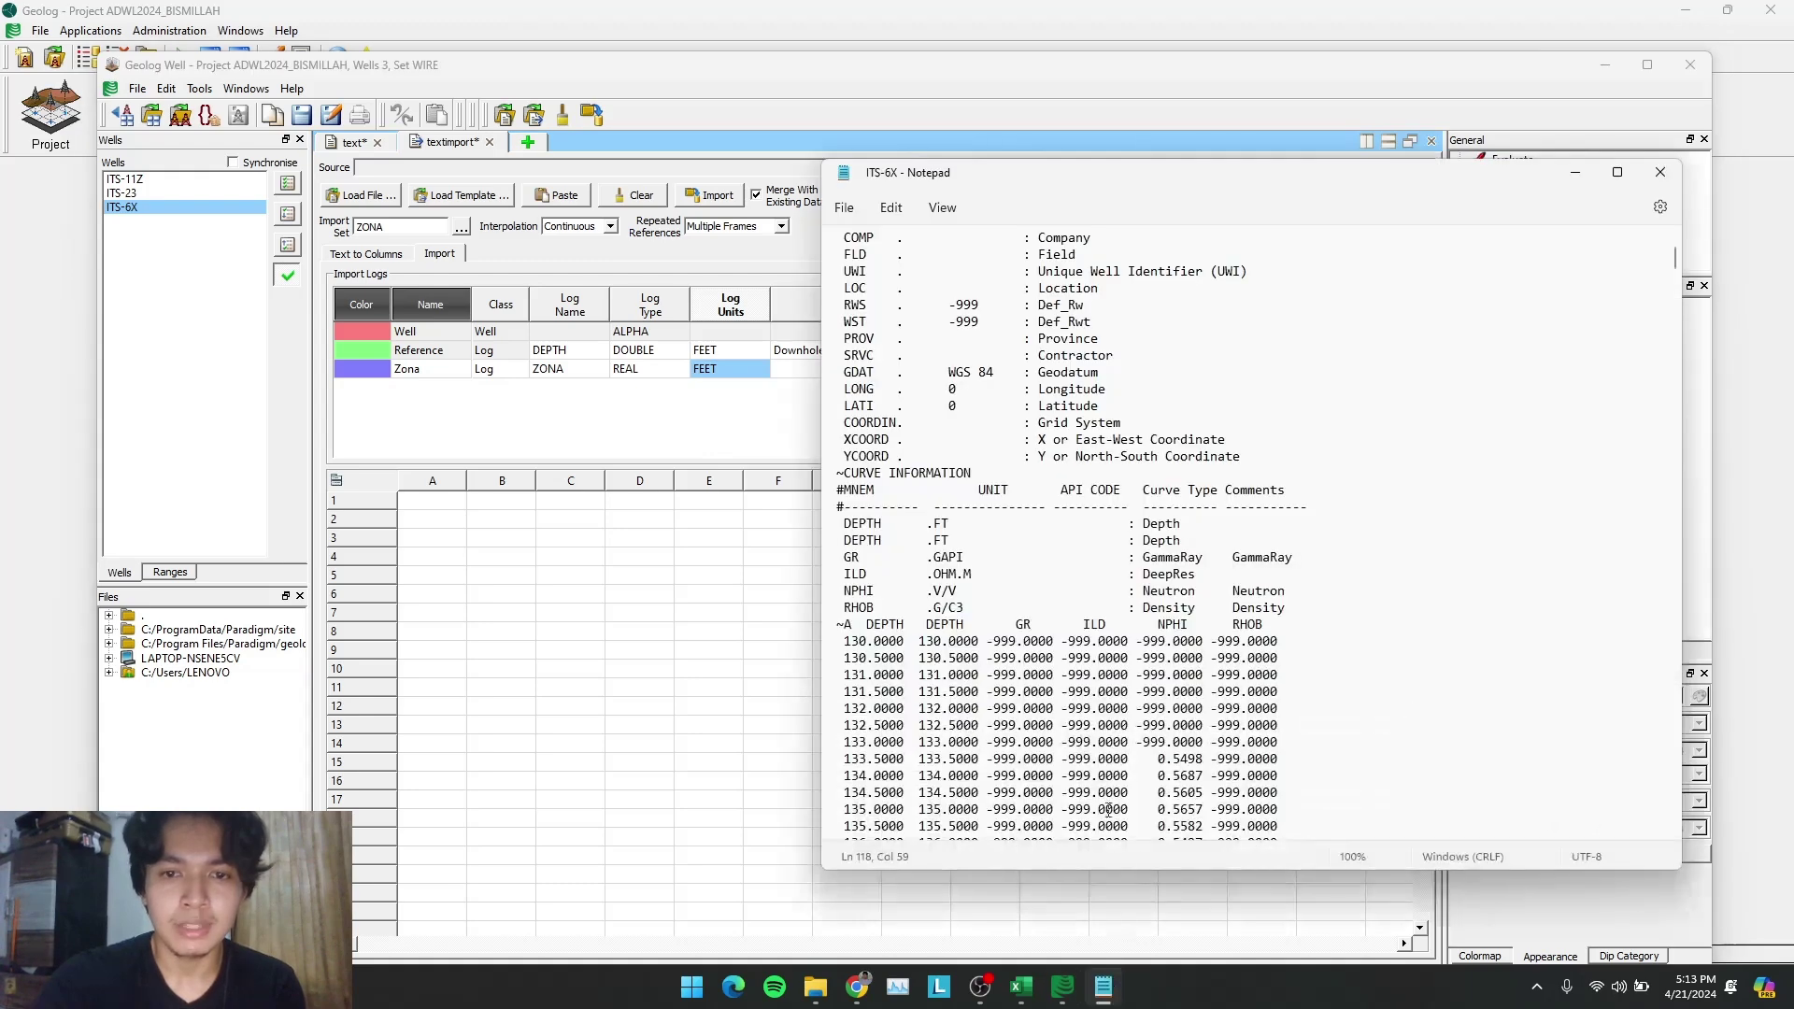
pyautogui.scroll(-1, 909, 604)
pyautogui.moveTo(860, 573); pyautogui.dragTo(1266, 570)
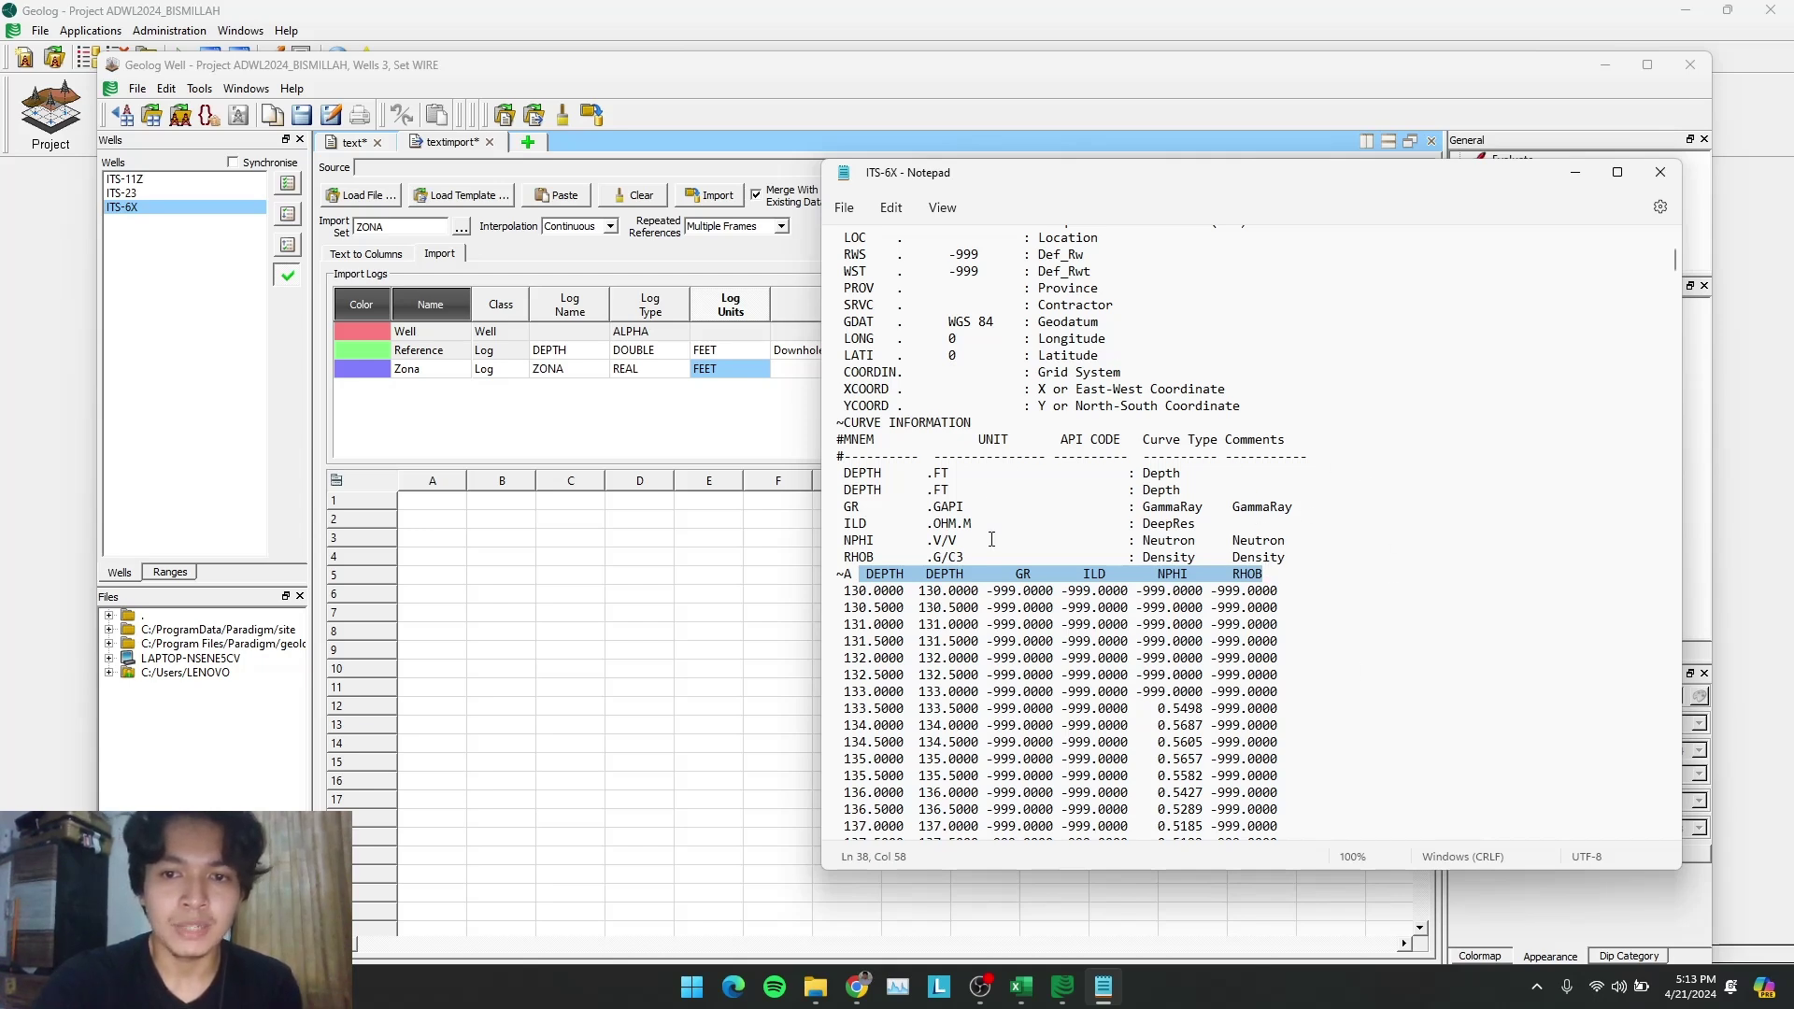
pyautogui.click(862, 574)
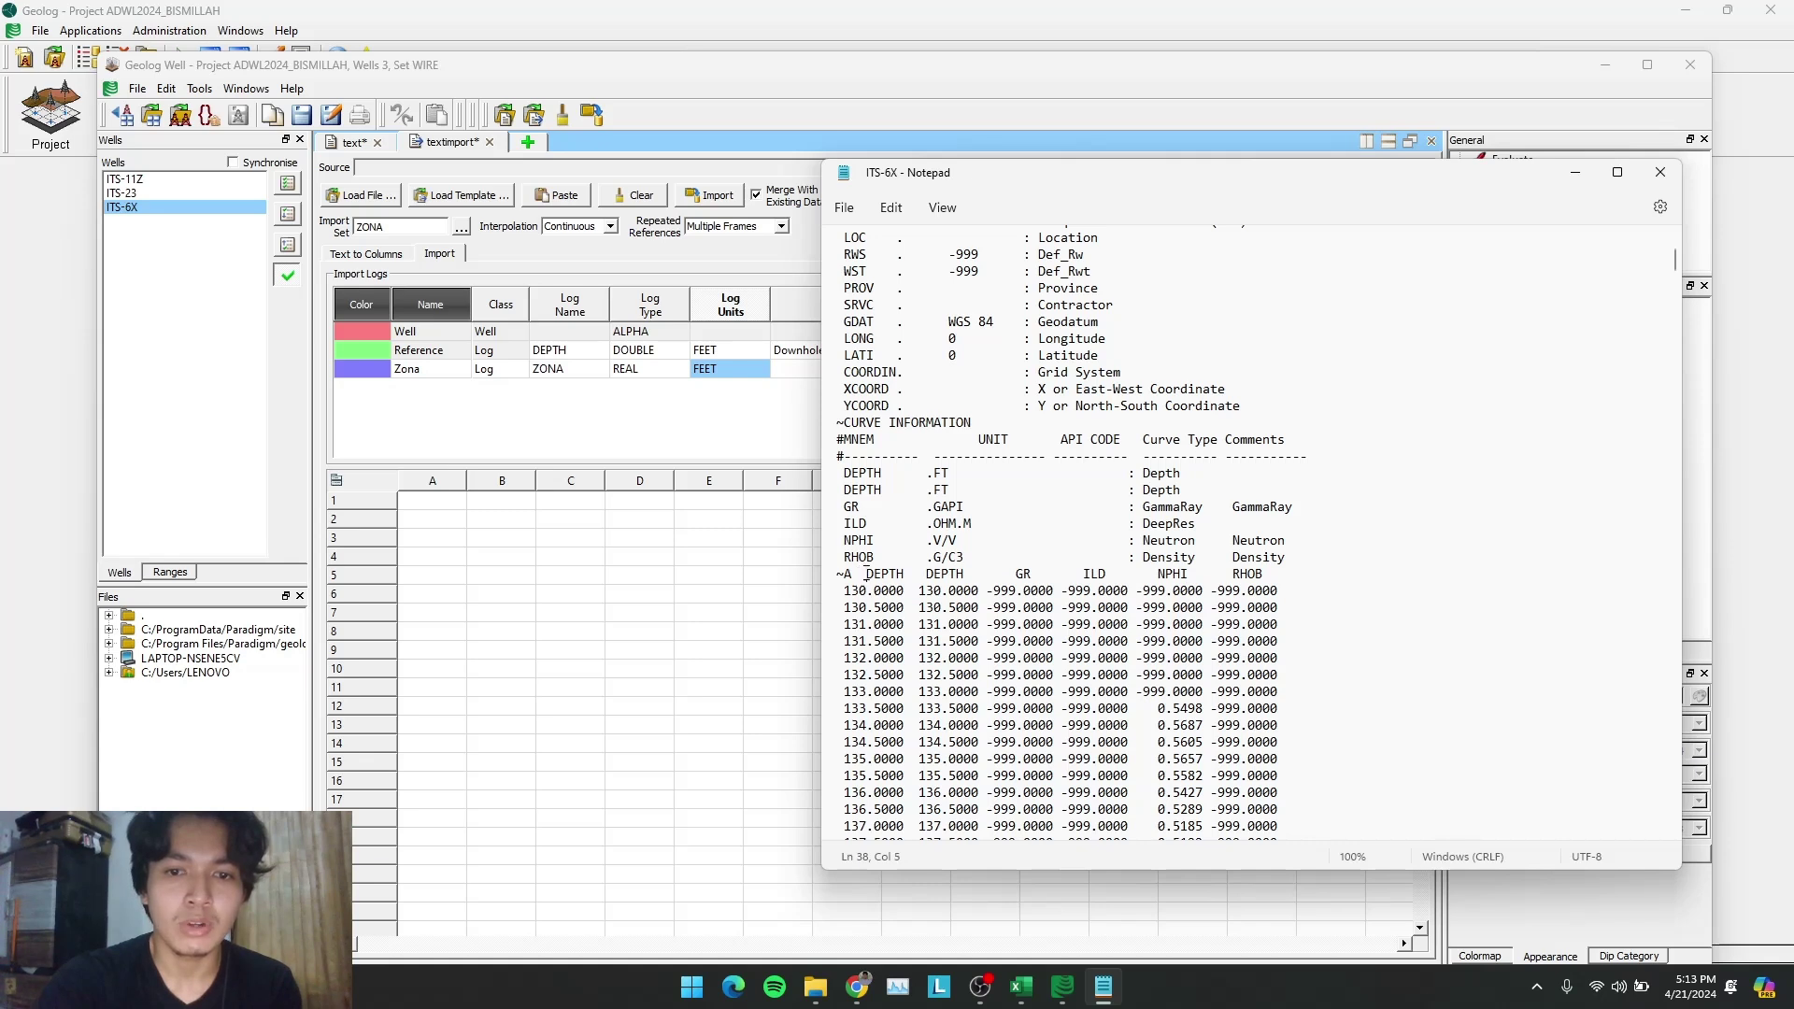
pyautogui.moveTo(866, 573); pyautogui.dragTo(1276, 576)
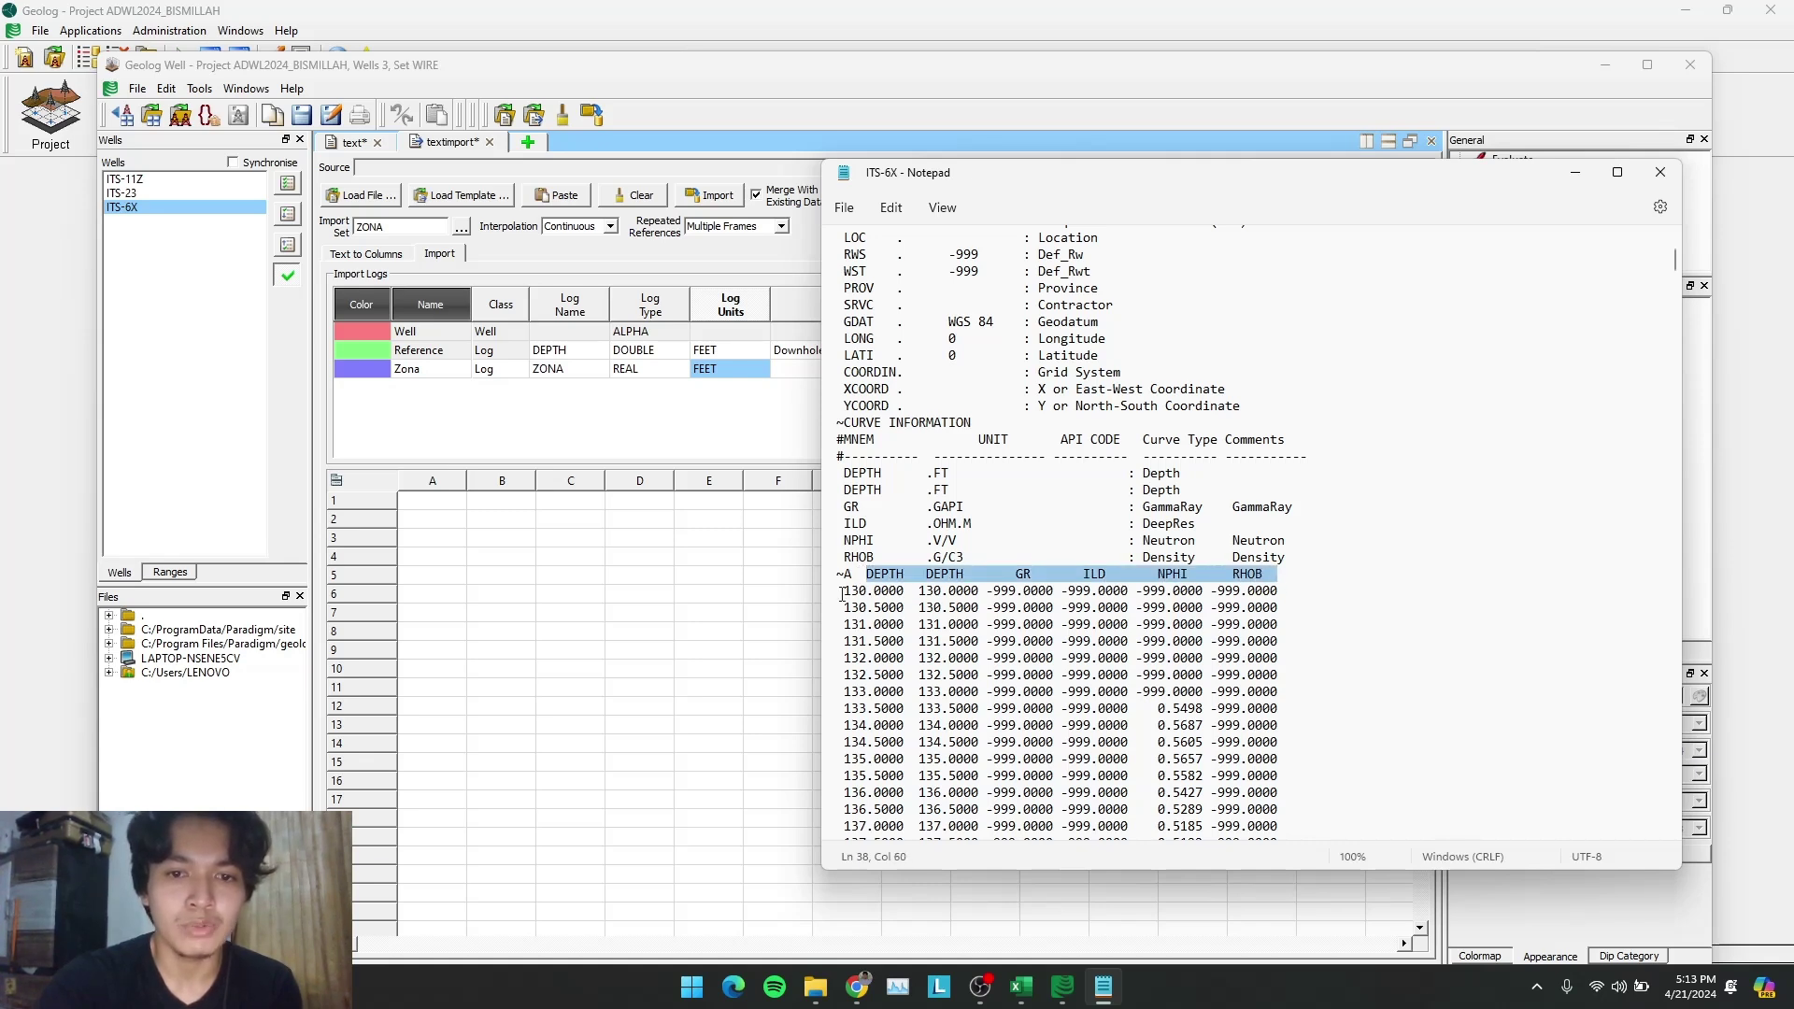
pyautogui.moveTo(842, 591); pyautogui.dragTo(1262, 818)
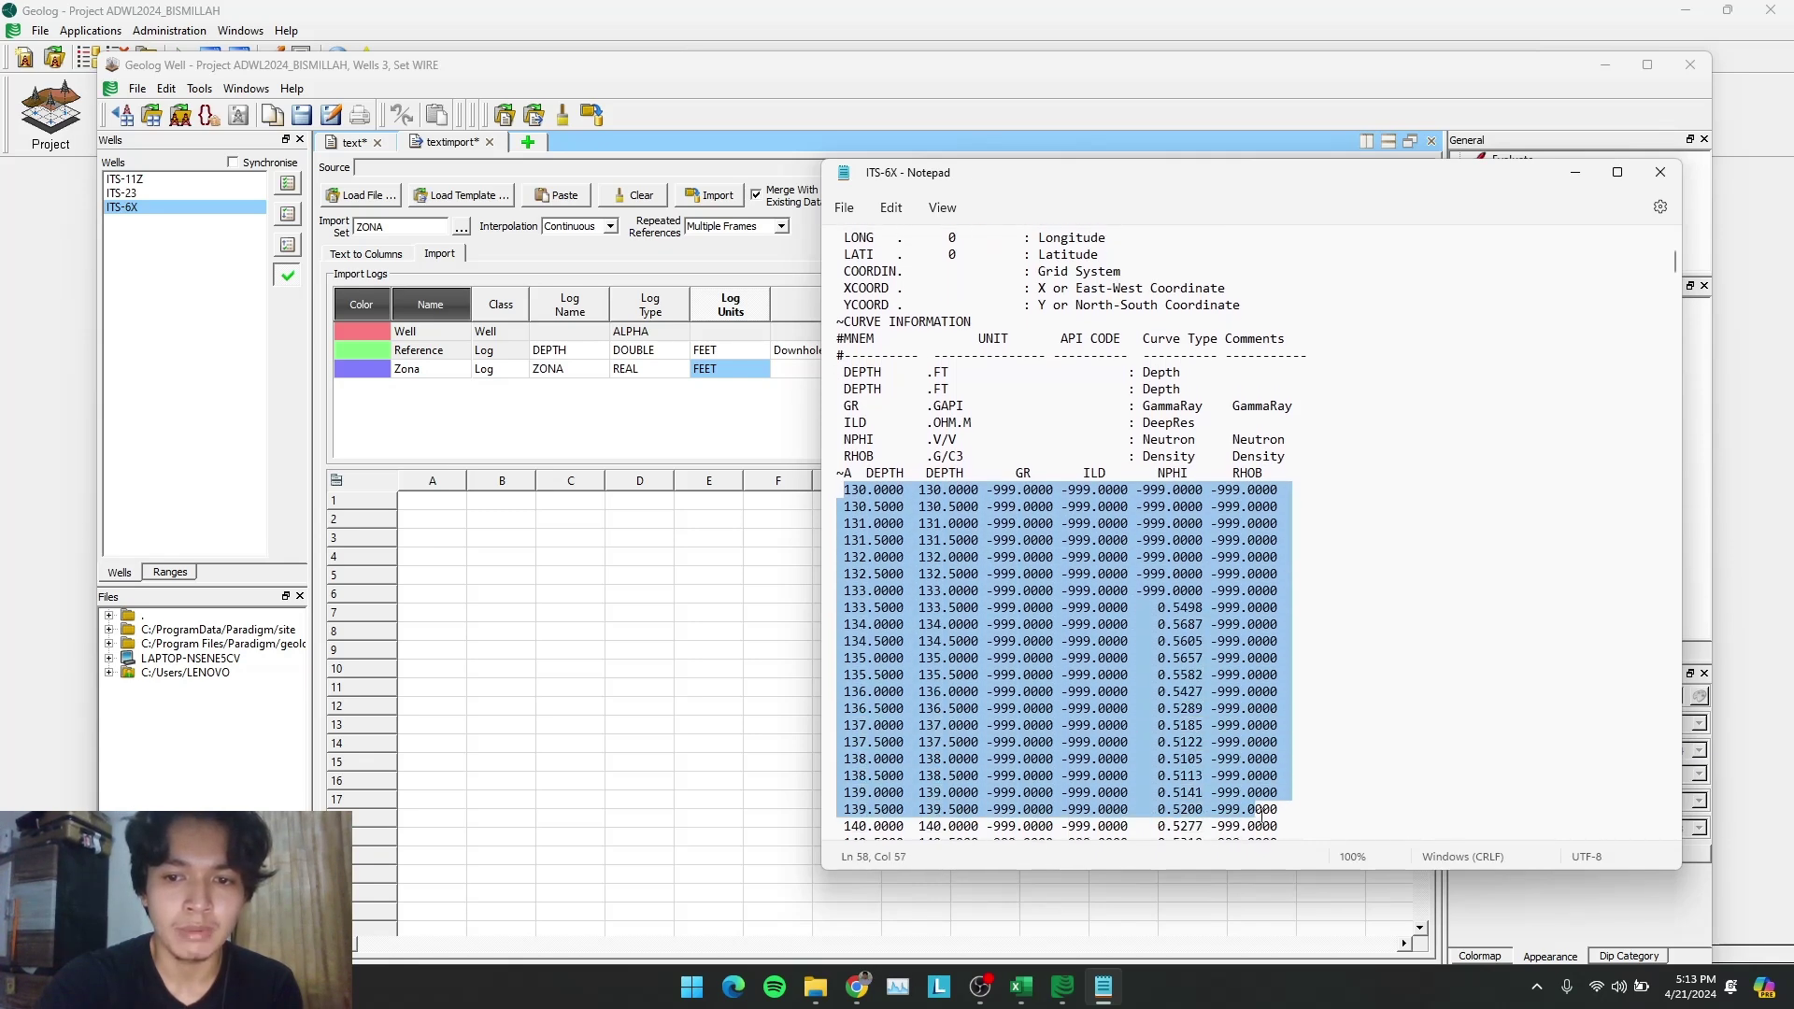
pyautogui.click(1578, 177)
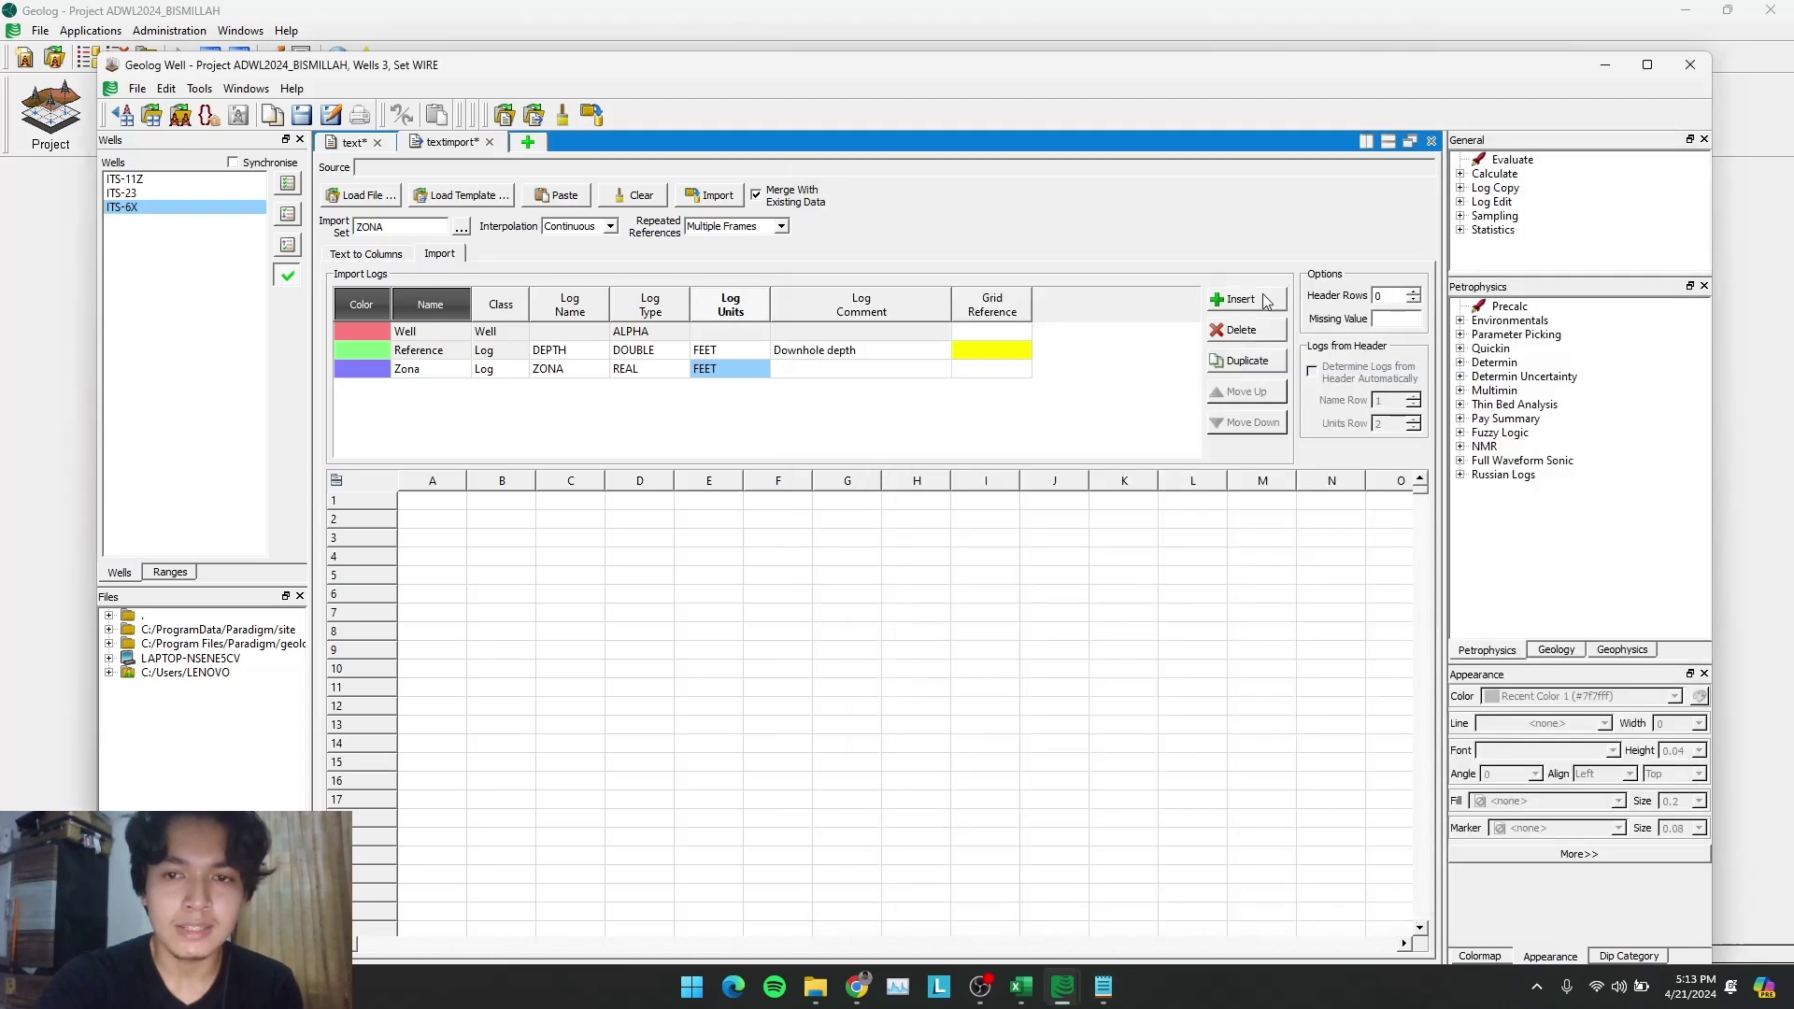
# Set the importer's header rows to 1 and head the first two grid columns ZONA and DEPTH
pyautogui.click(1416, 296)
pyautogui.click(443, 500)
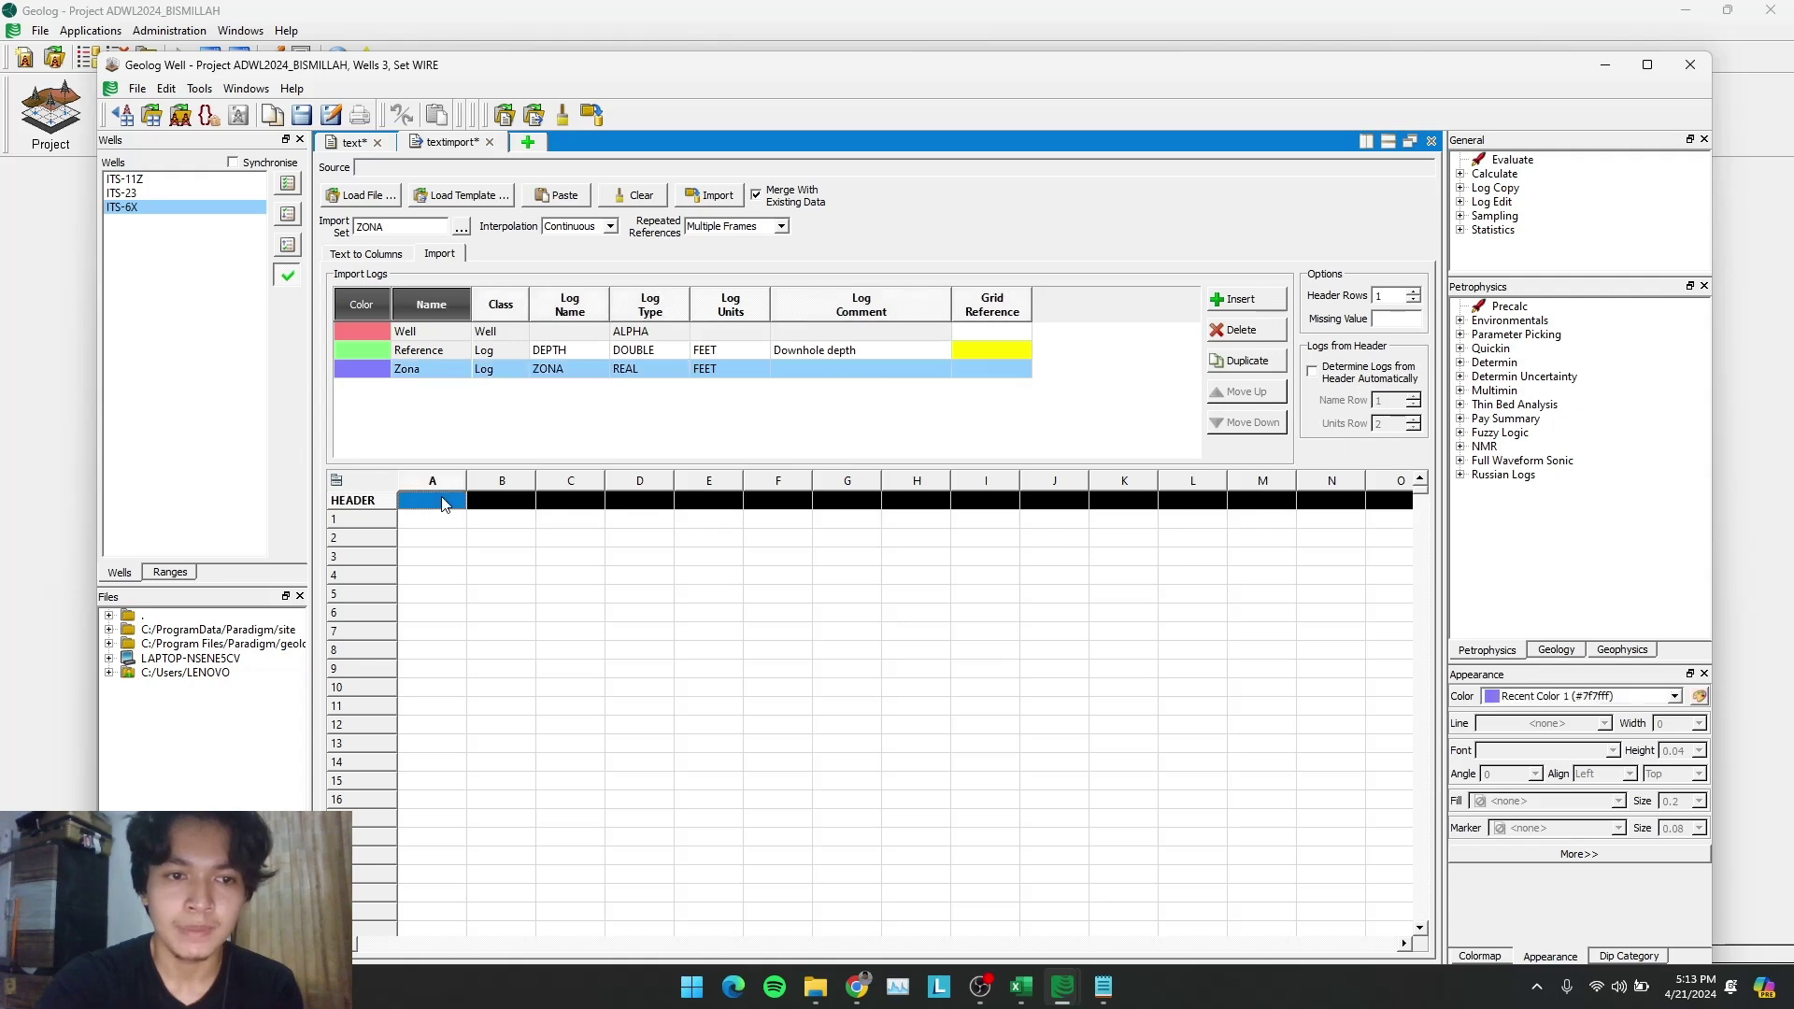
pyautogui.click(443, 500)
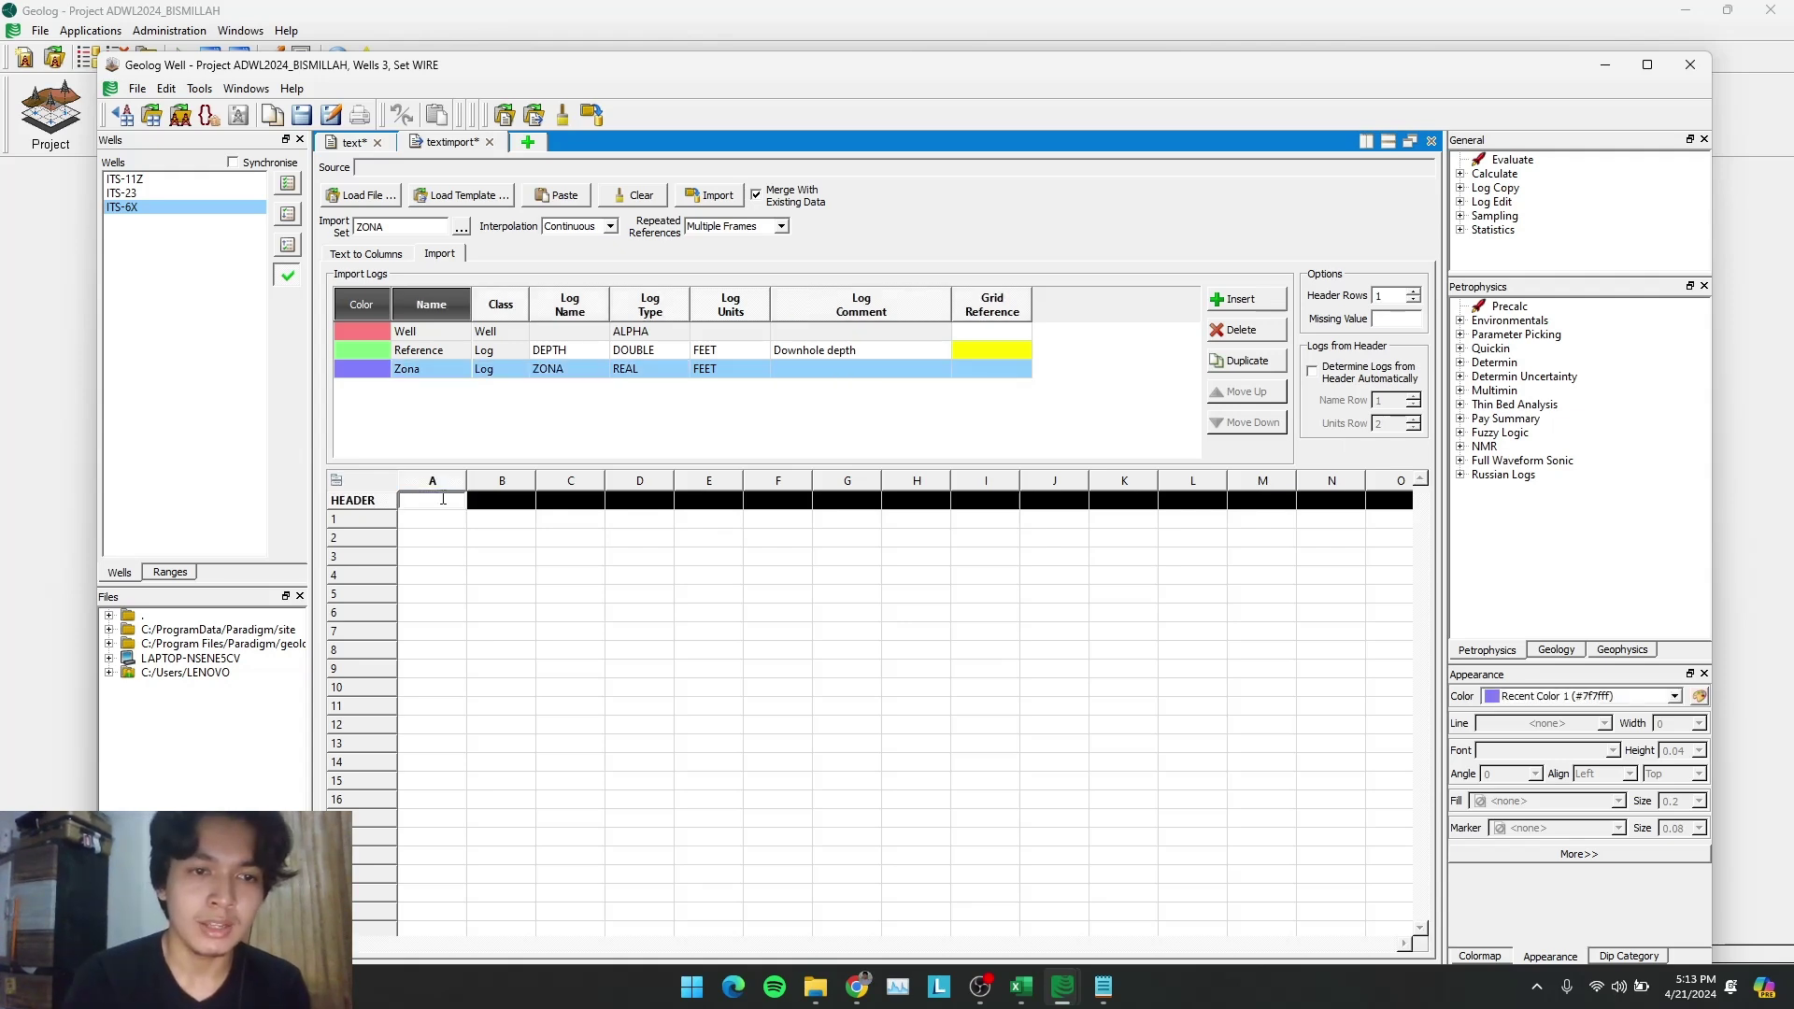
pyautogui.press('Return')
pyautogui.press('Tab')
pyautogui.write('DEPT')
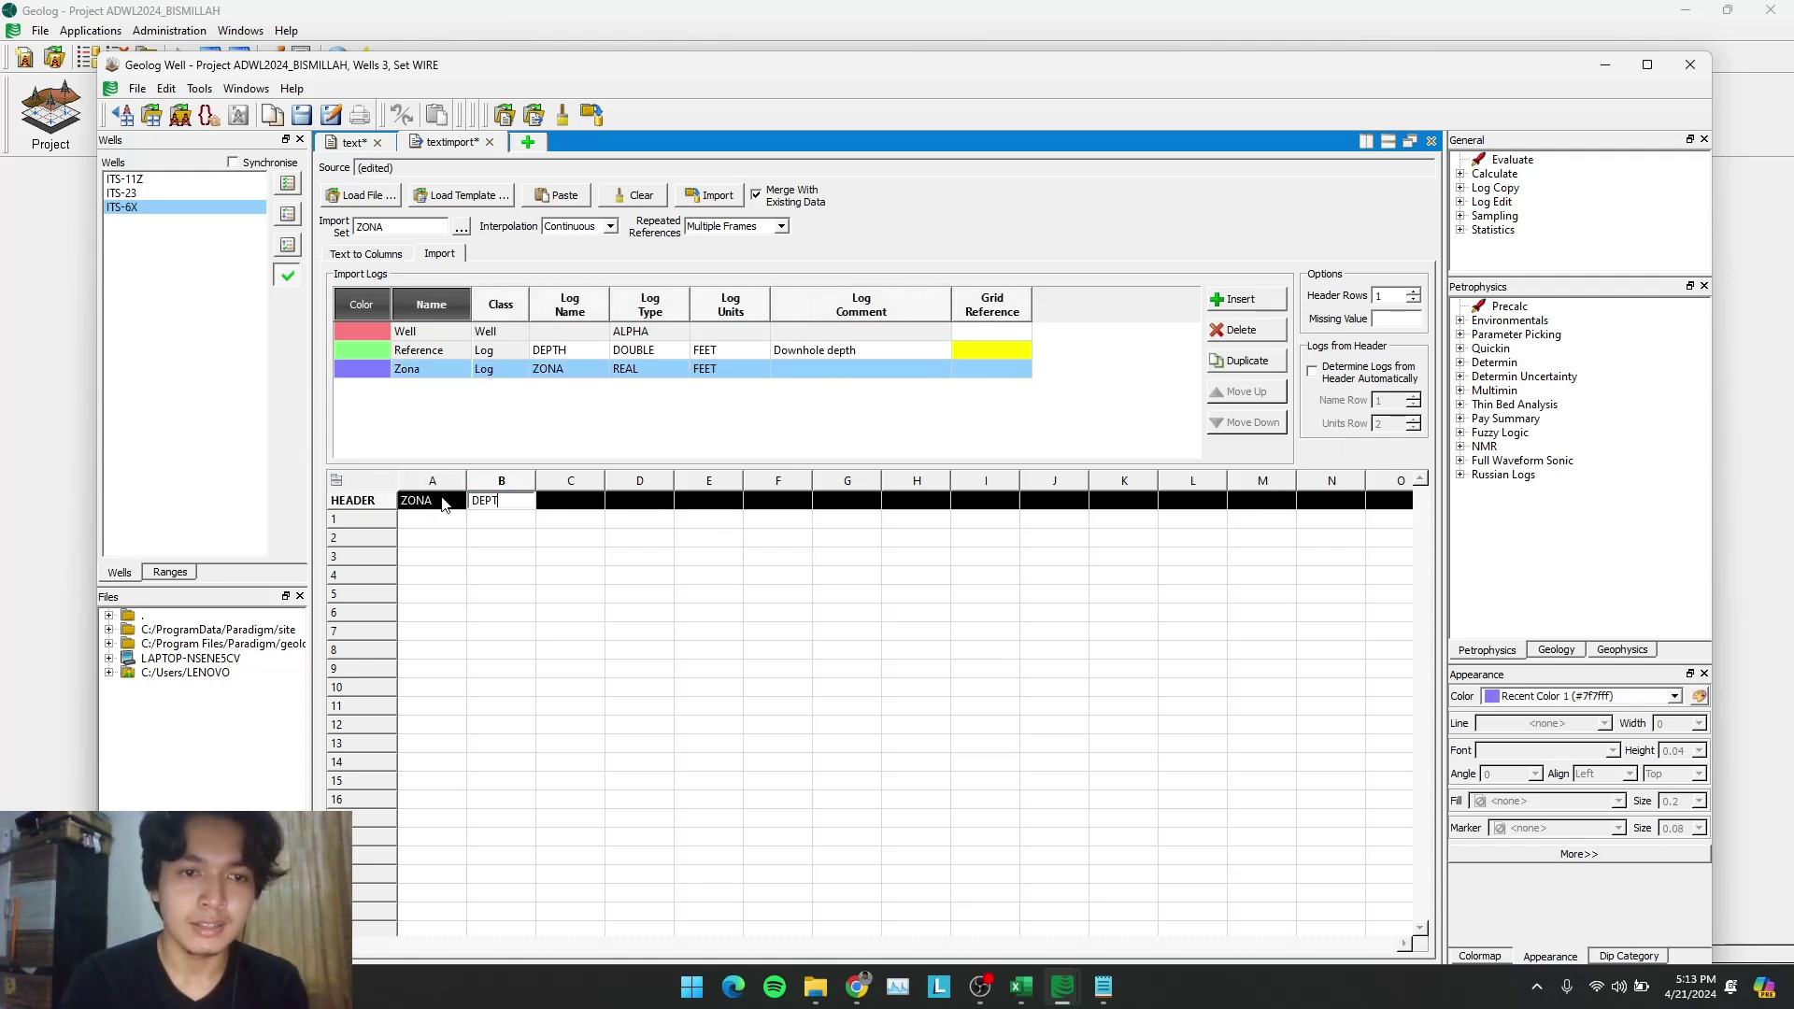
pyautogui.click(420, 520)
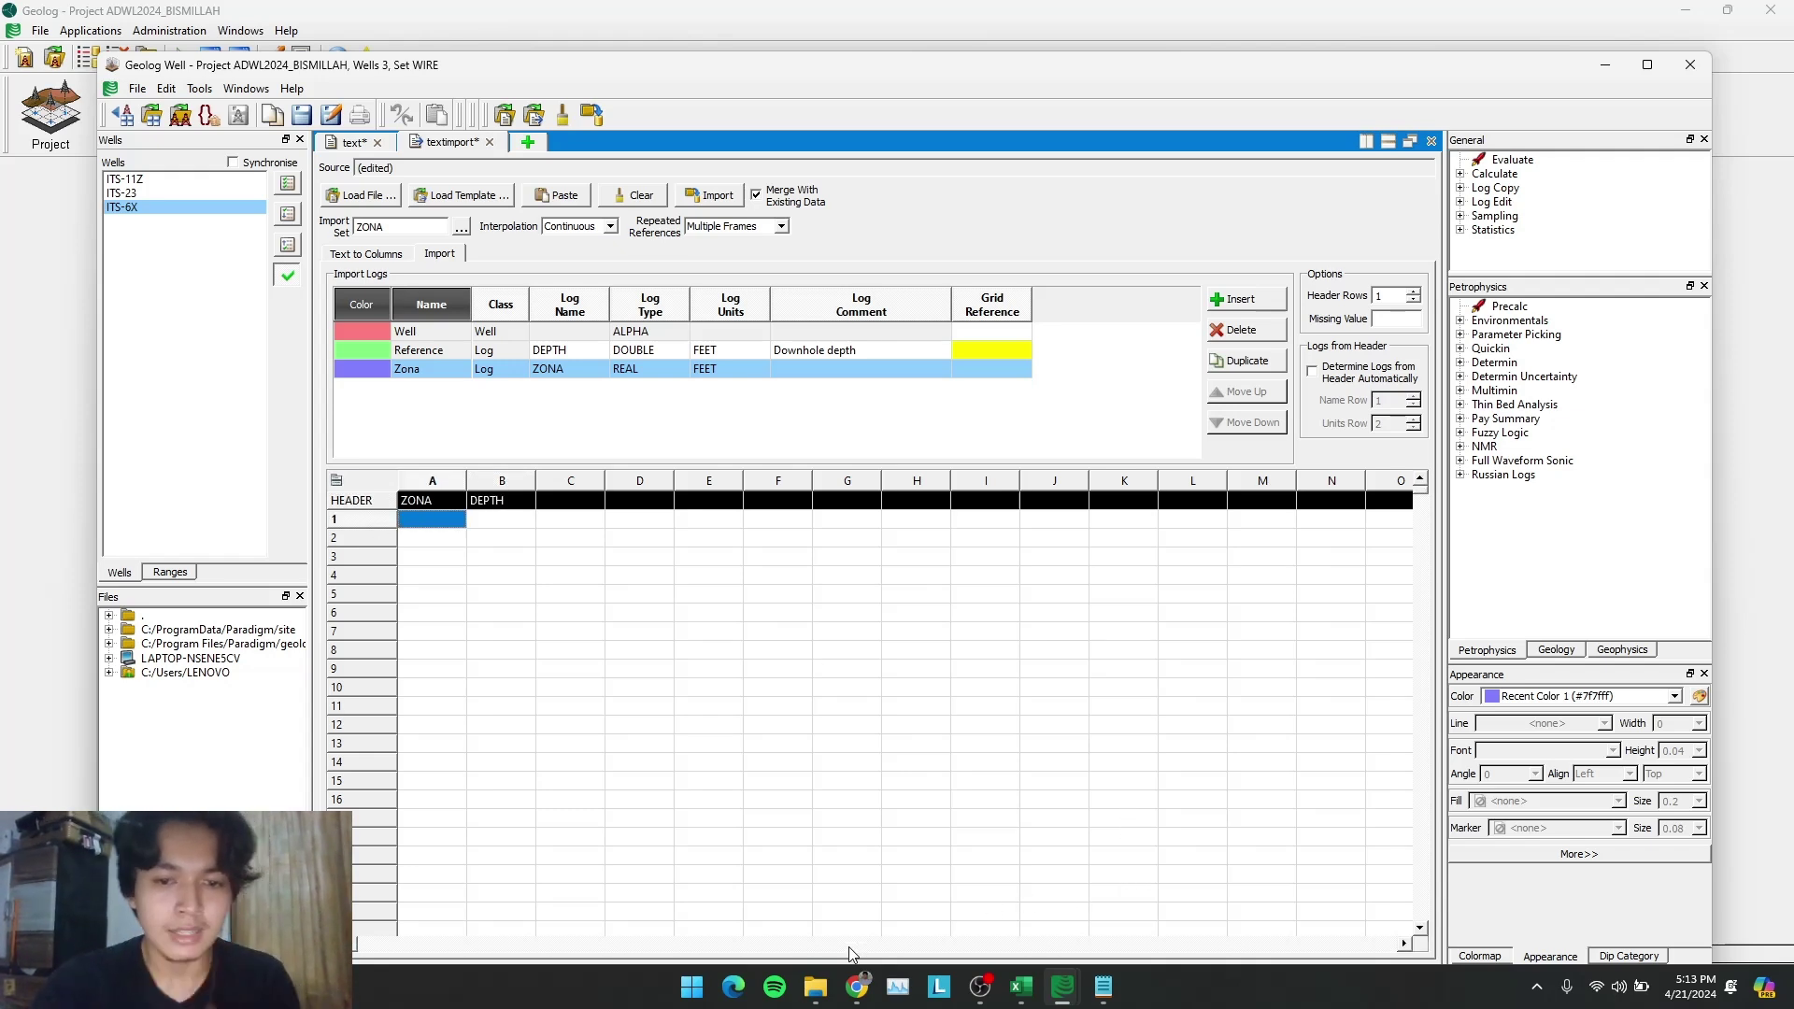
# Show the TOPS MARKER workbook side by side with Geolog Well and select the SS-D zone name of well ITS-6X
pyautogui.click(815, 989)
pyautogui.click(232, 288)
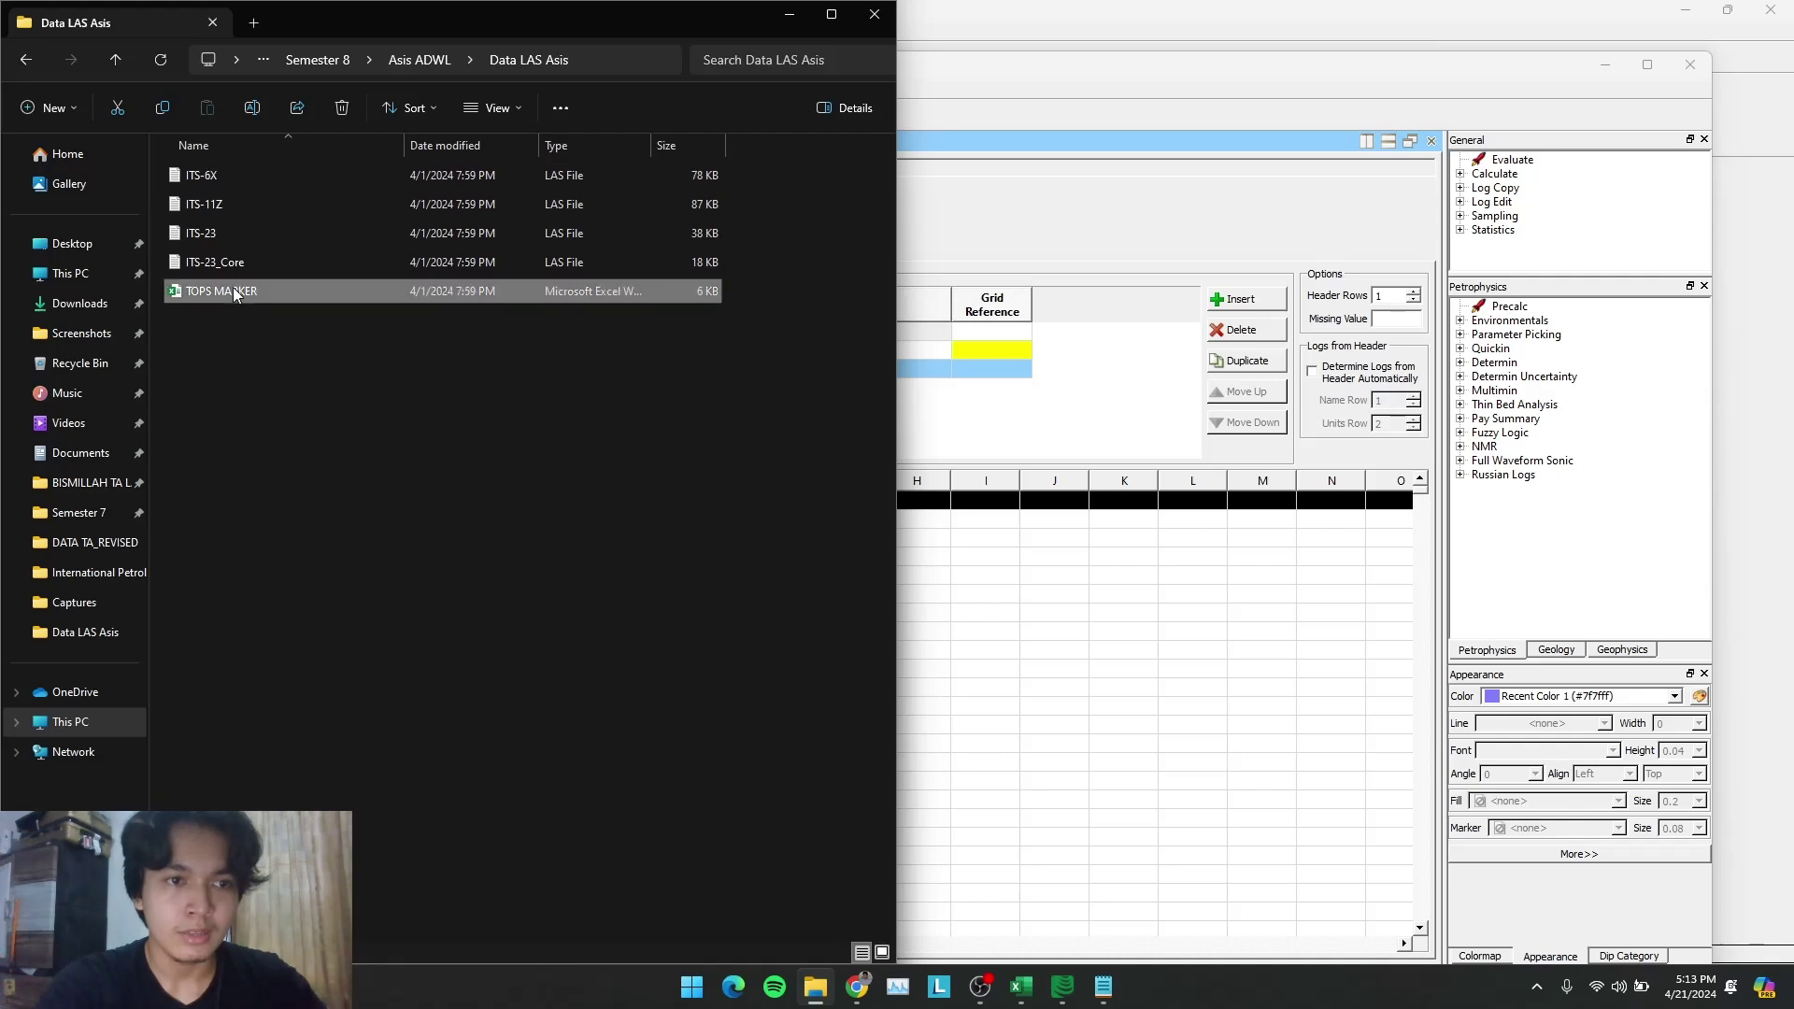
pyautogui.click(788, 15)
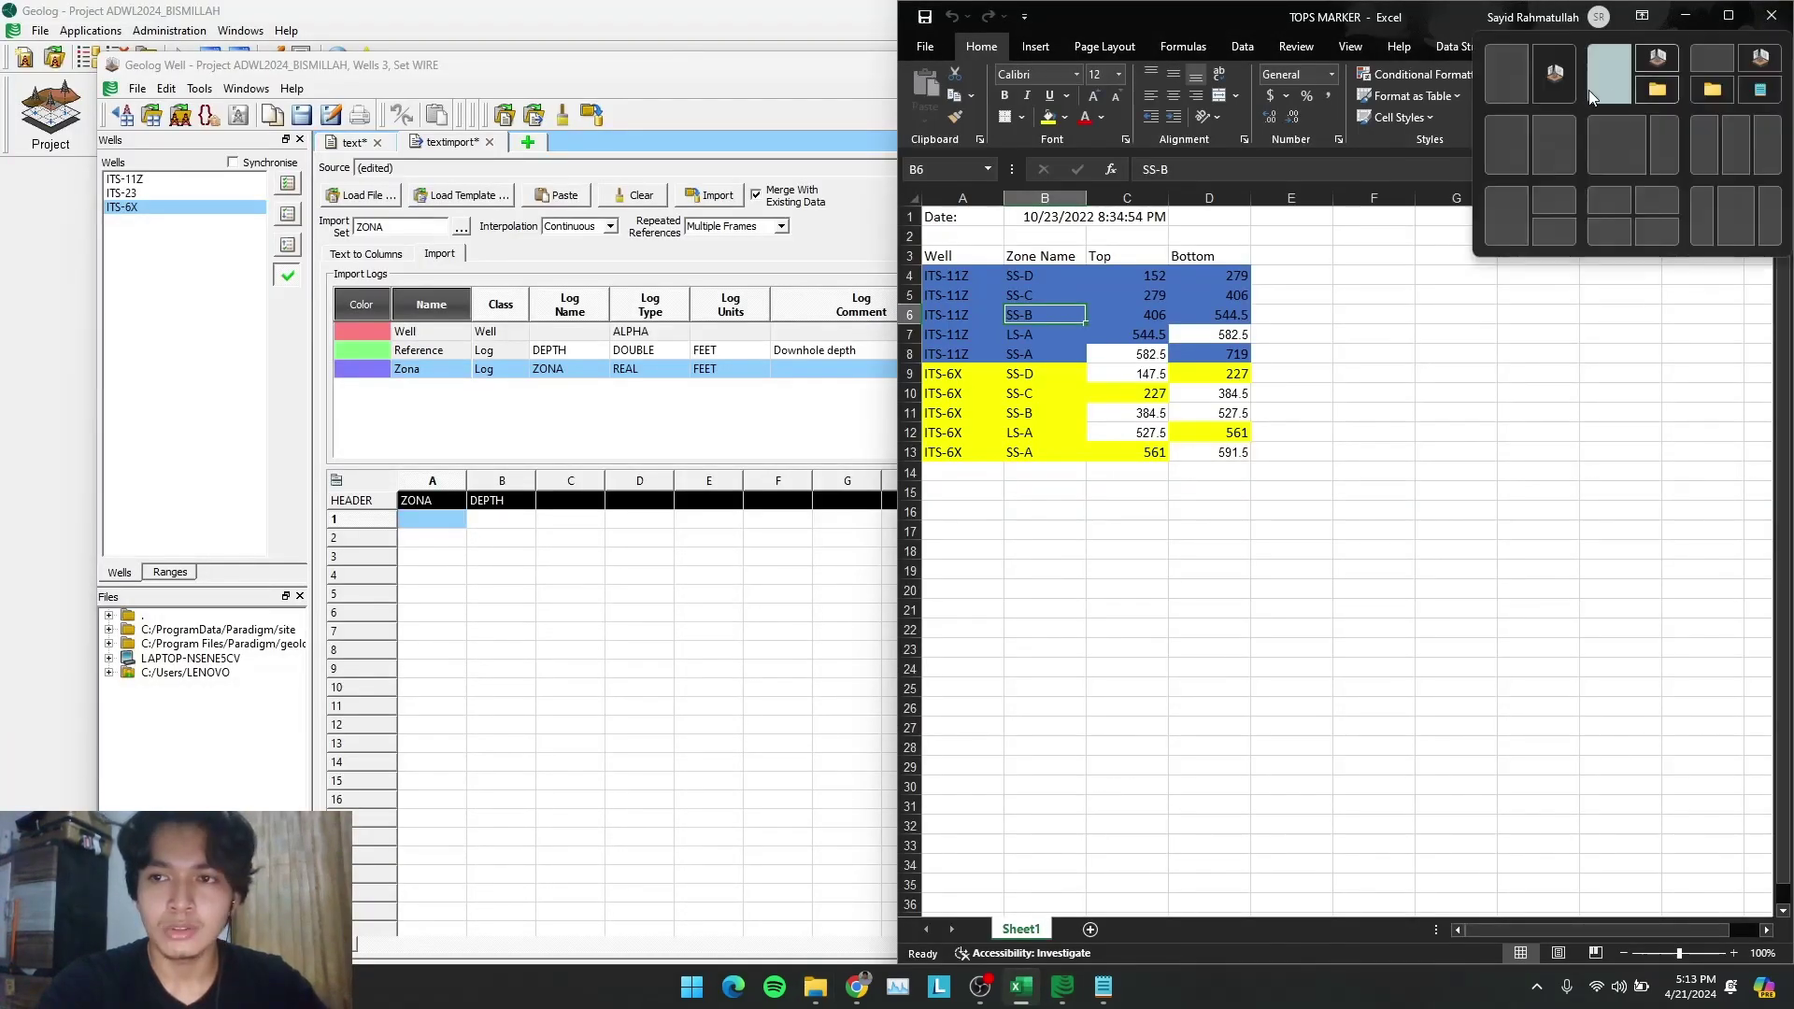
pyautogui.click(1506, 73)
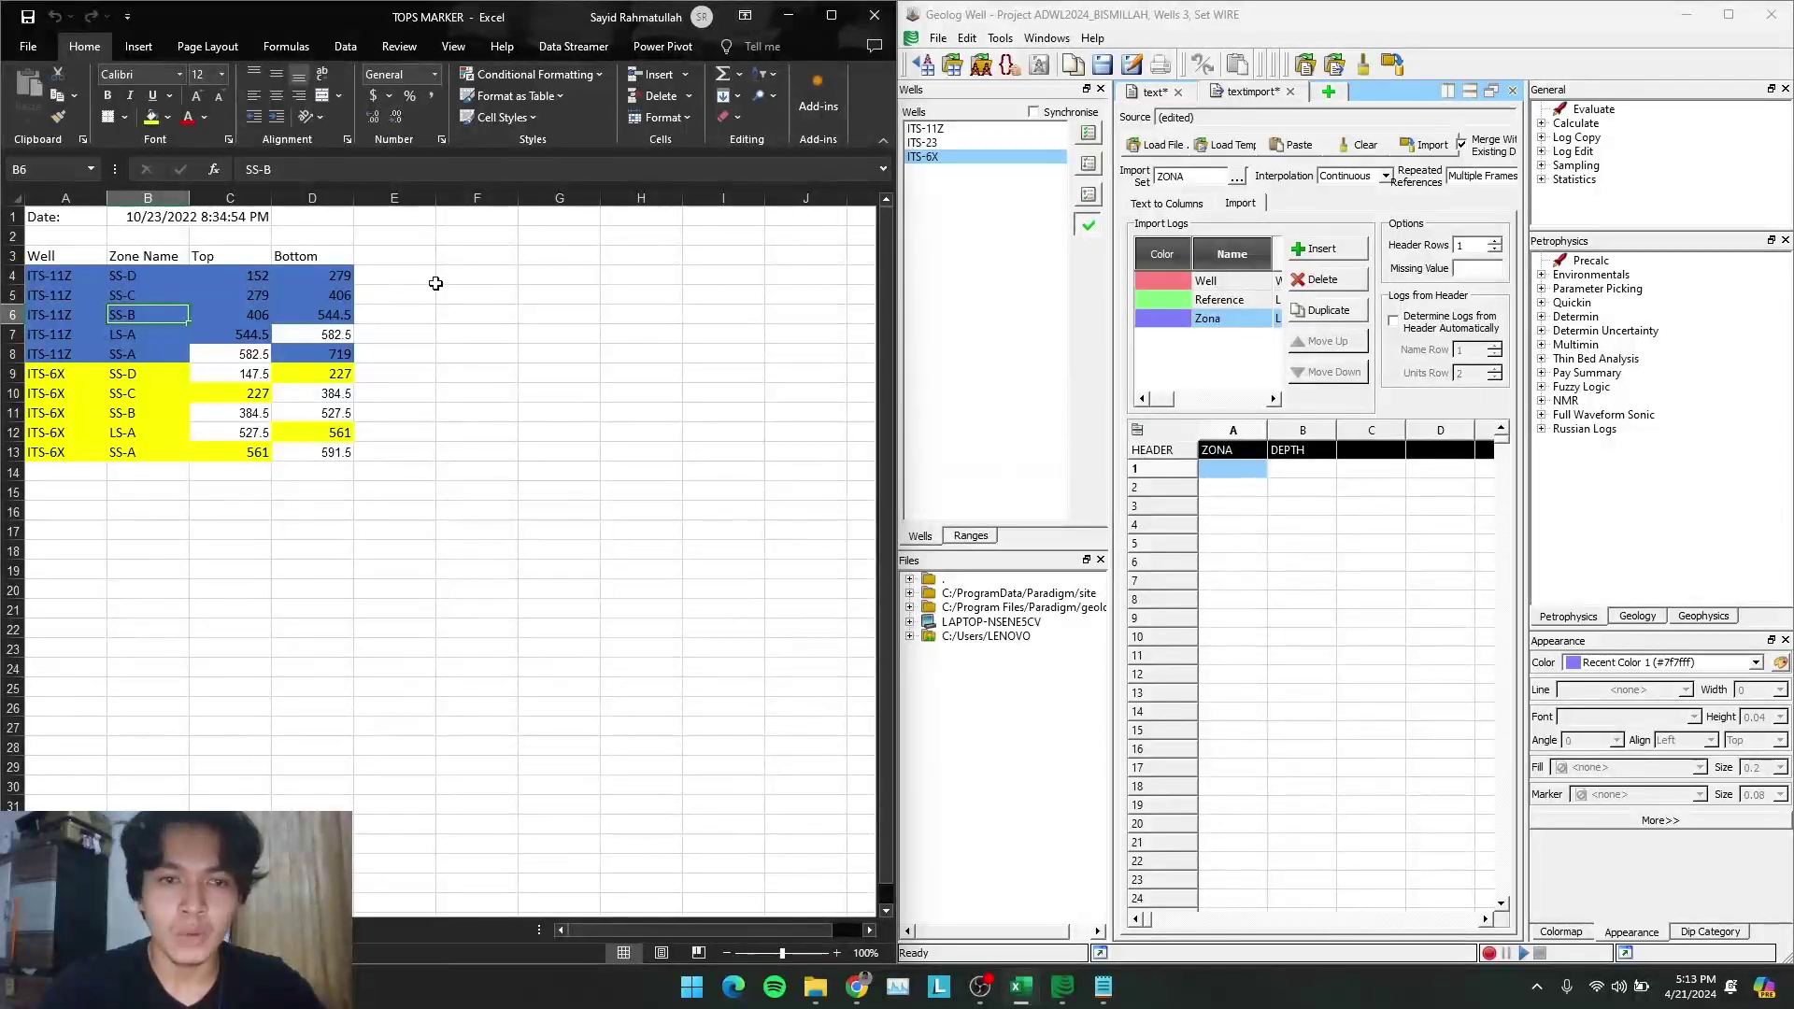
pyautogui.click(126, 275)
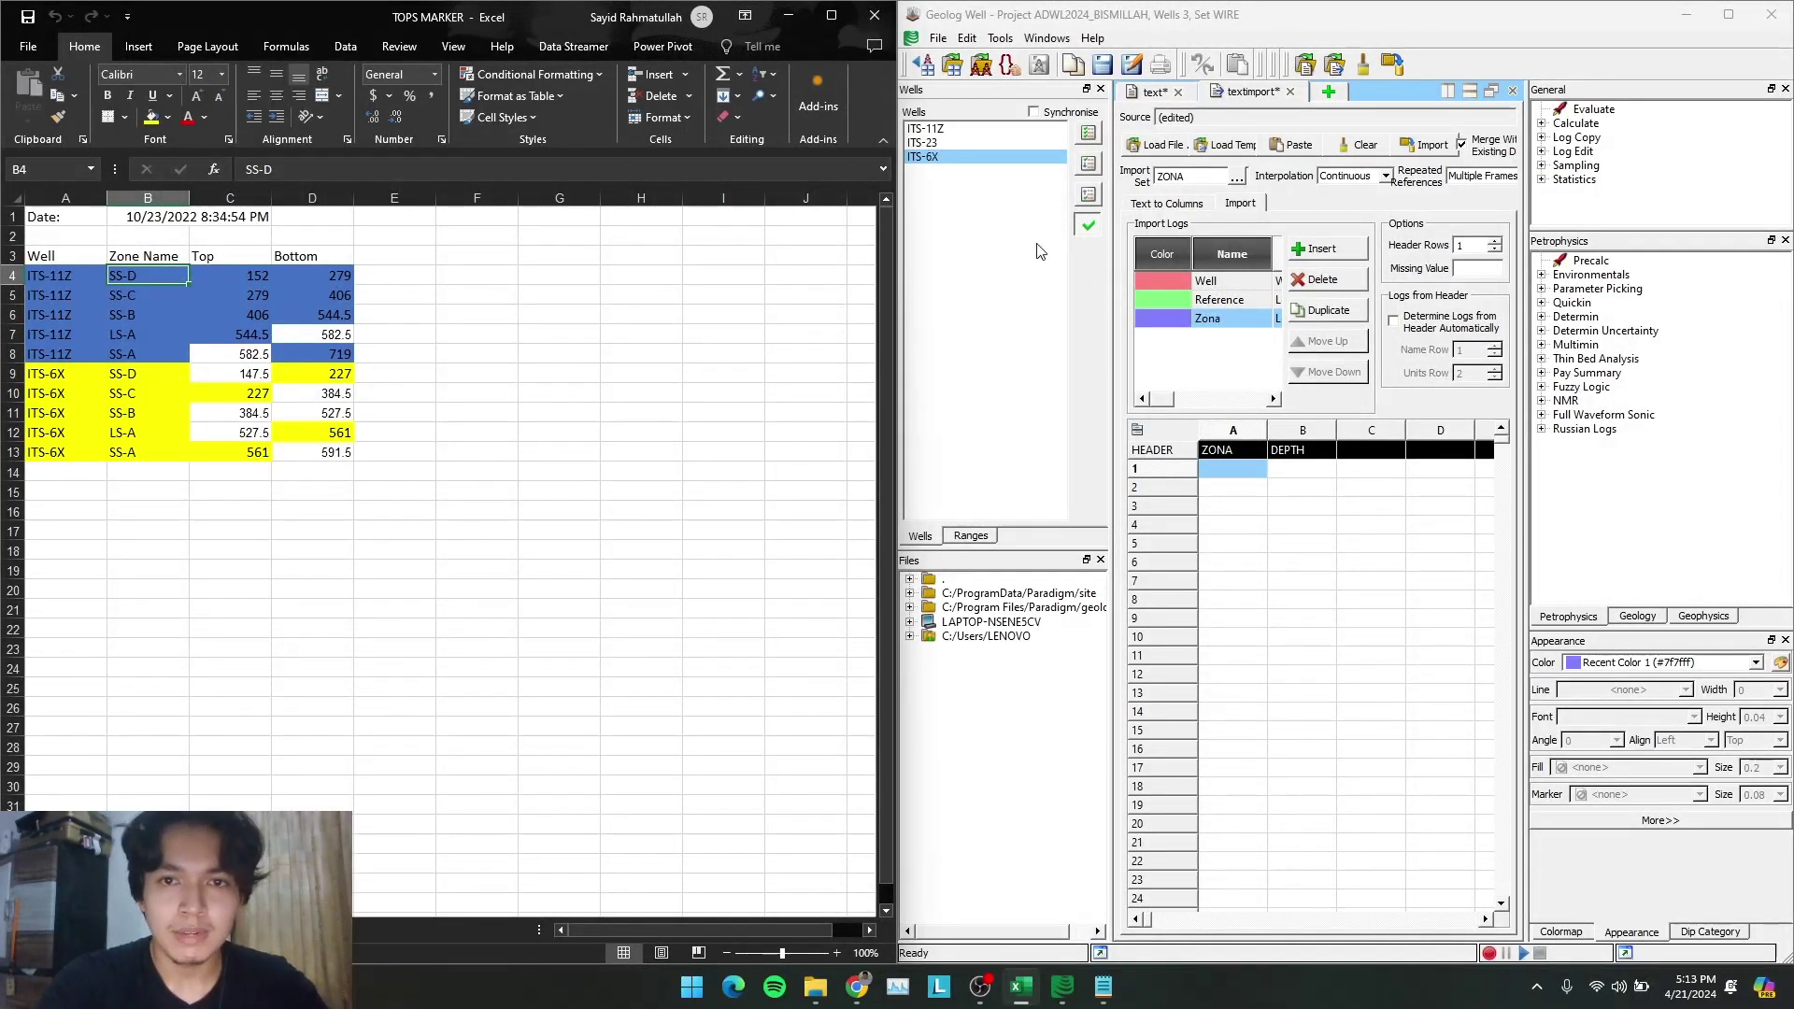
pyautogui.click(128, 377)
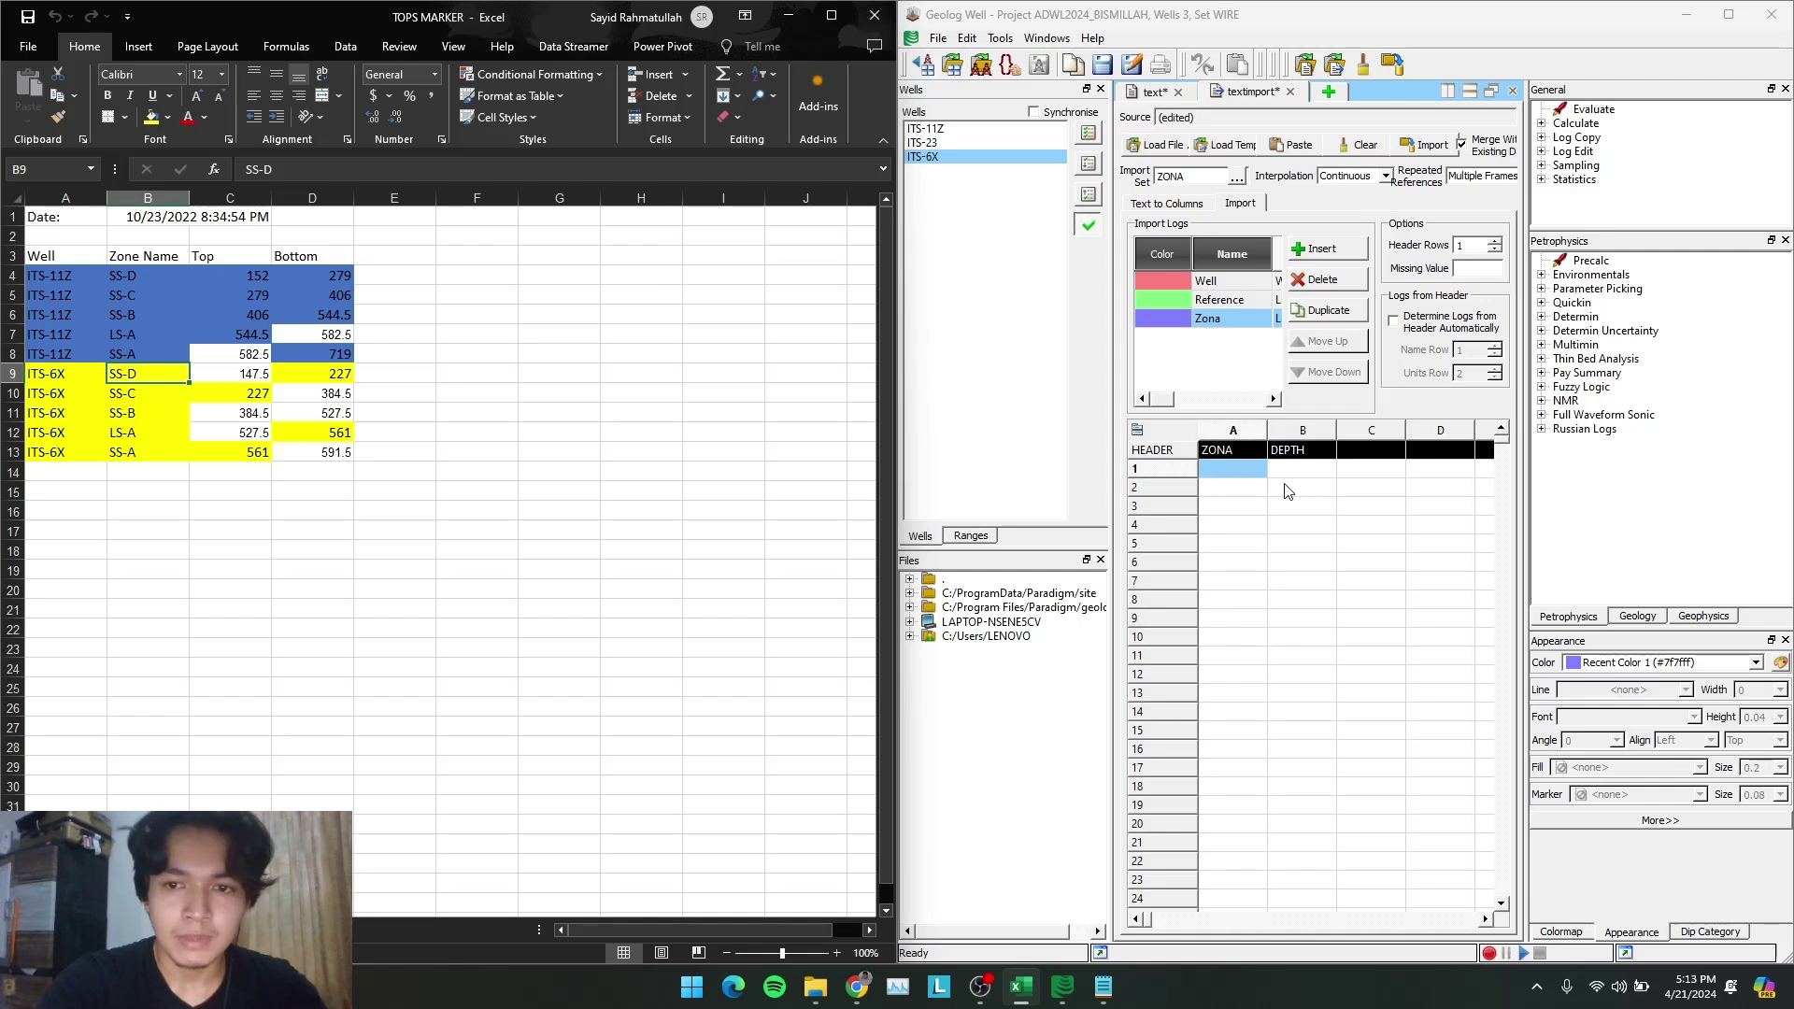
# Fill the first five rows of the ZONA column with SS-D, SS-C, SS-B, LS-A and SS-A
pyautogui.doubleClick(1240, 472)
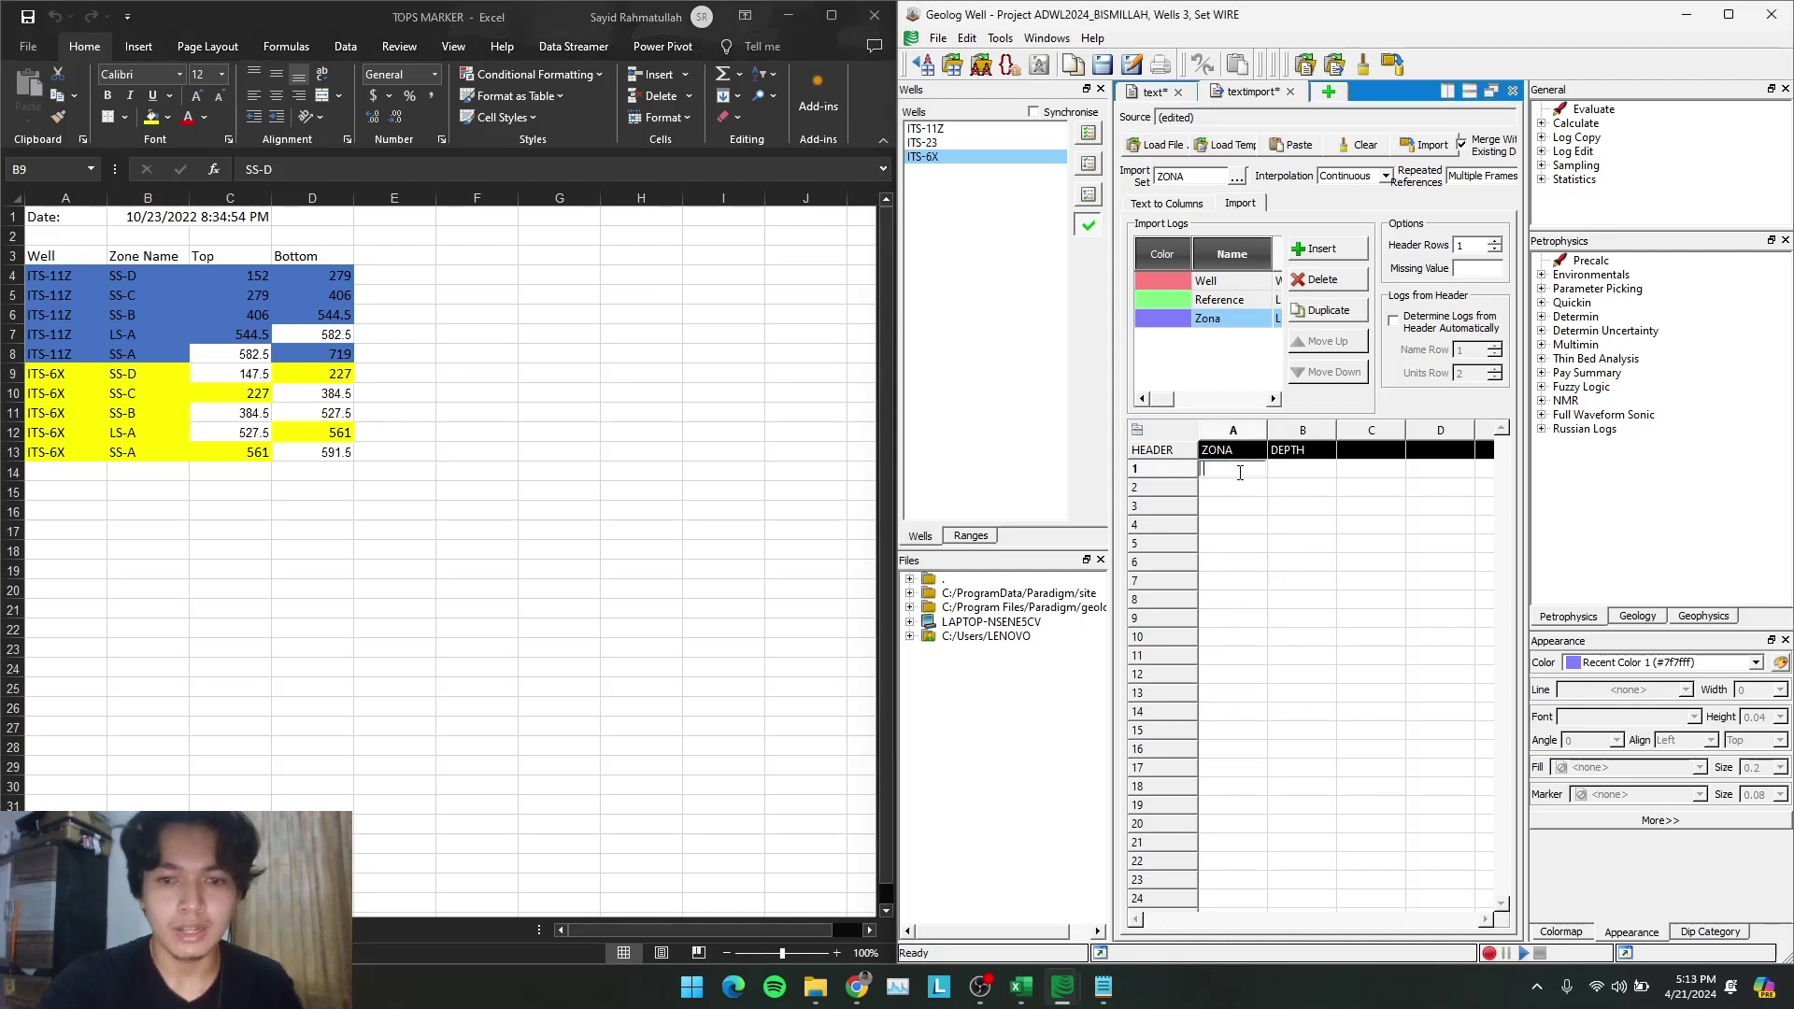
pyautogui.write('SS-D')
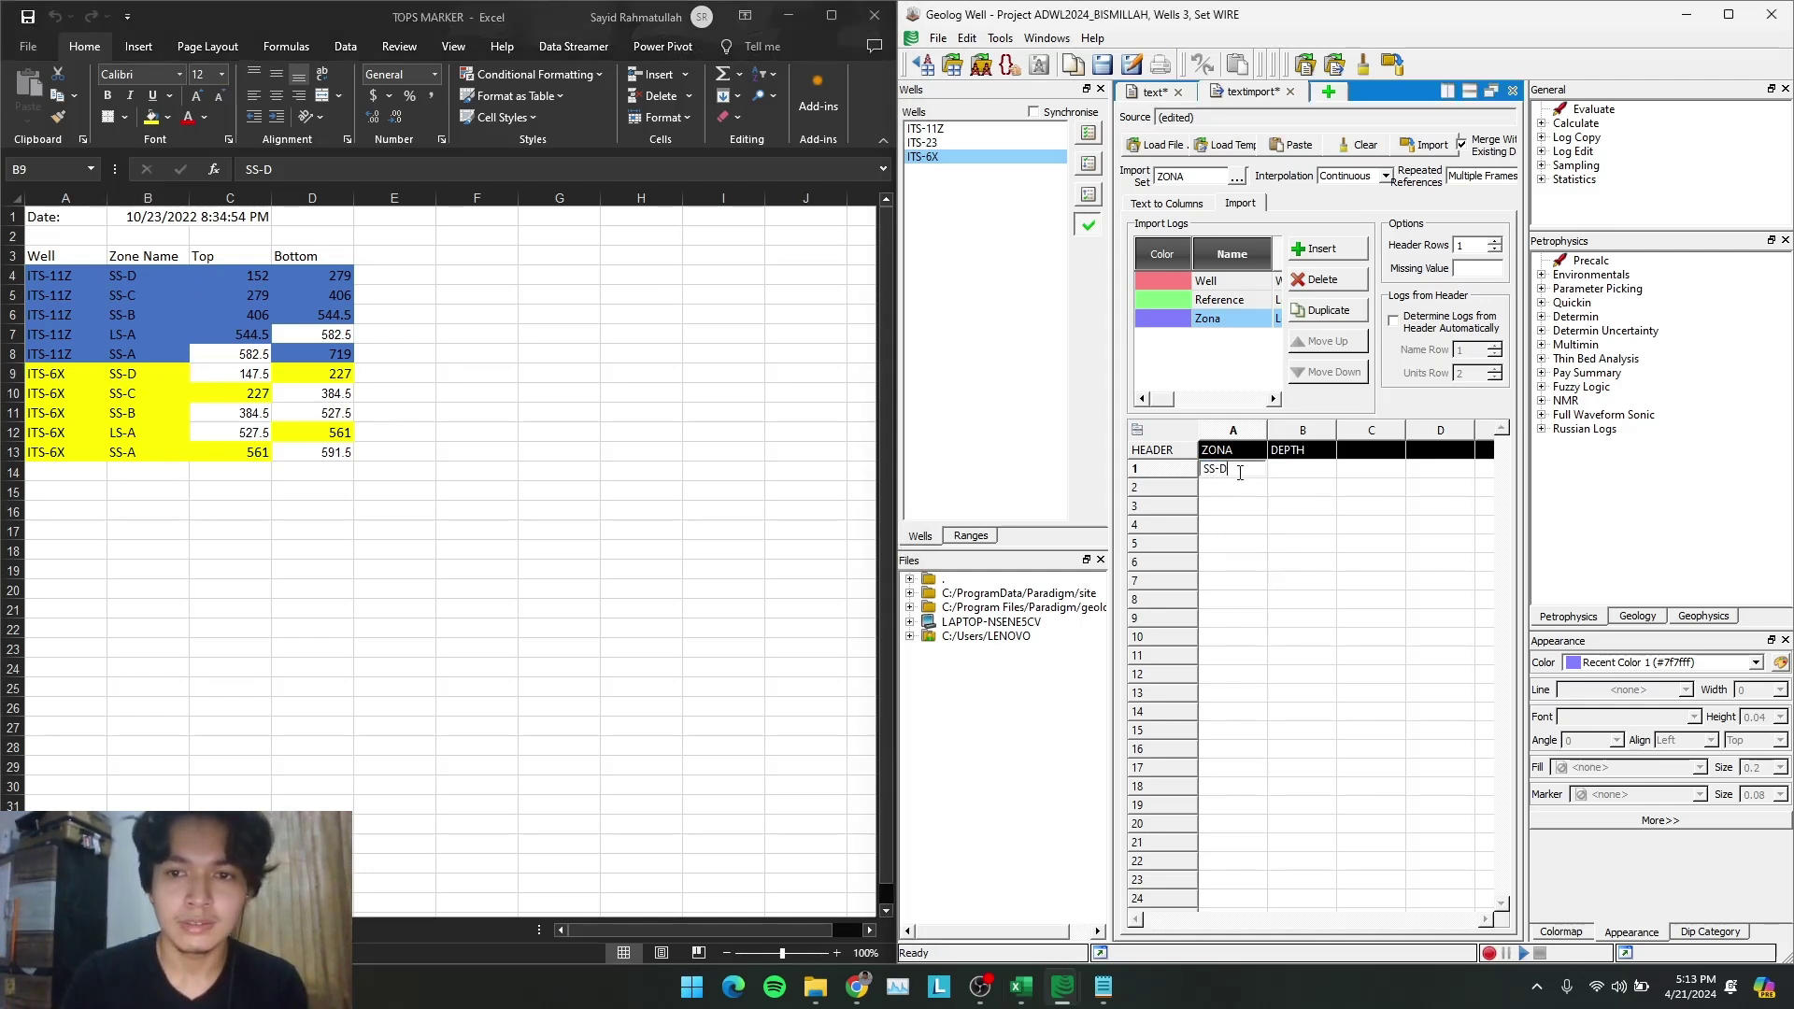
pyautogui.press('Return')
pyautogui.write('SS-C')
pyautogui.press('Return')
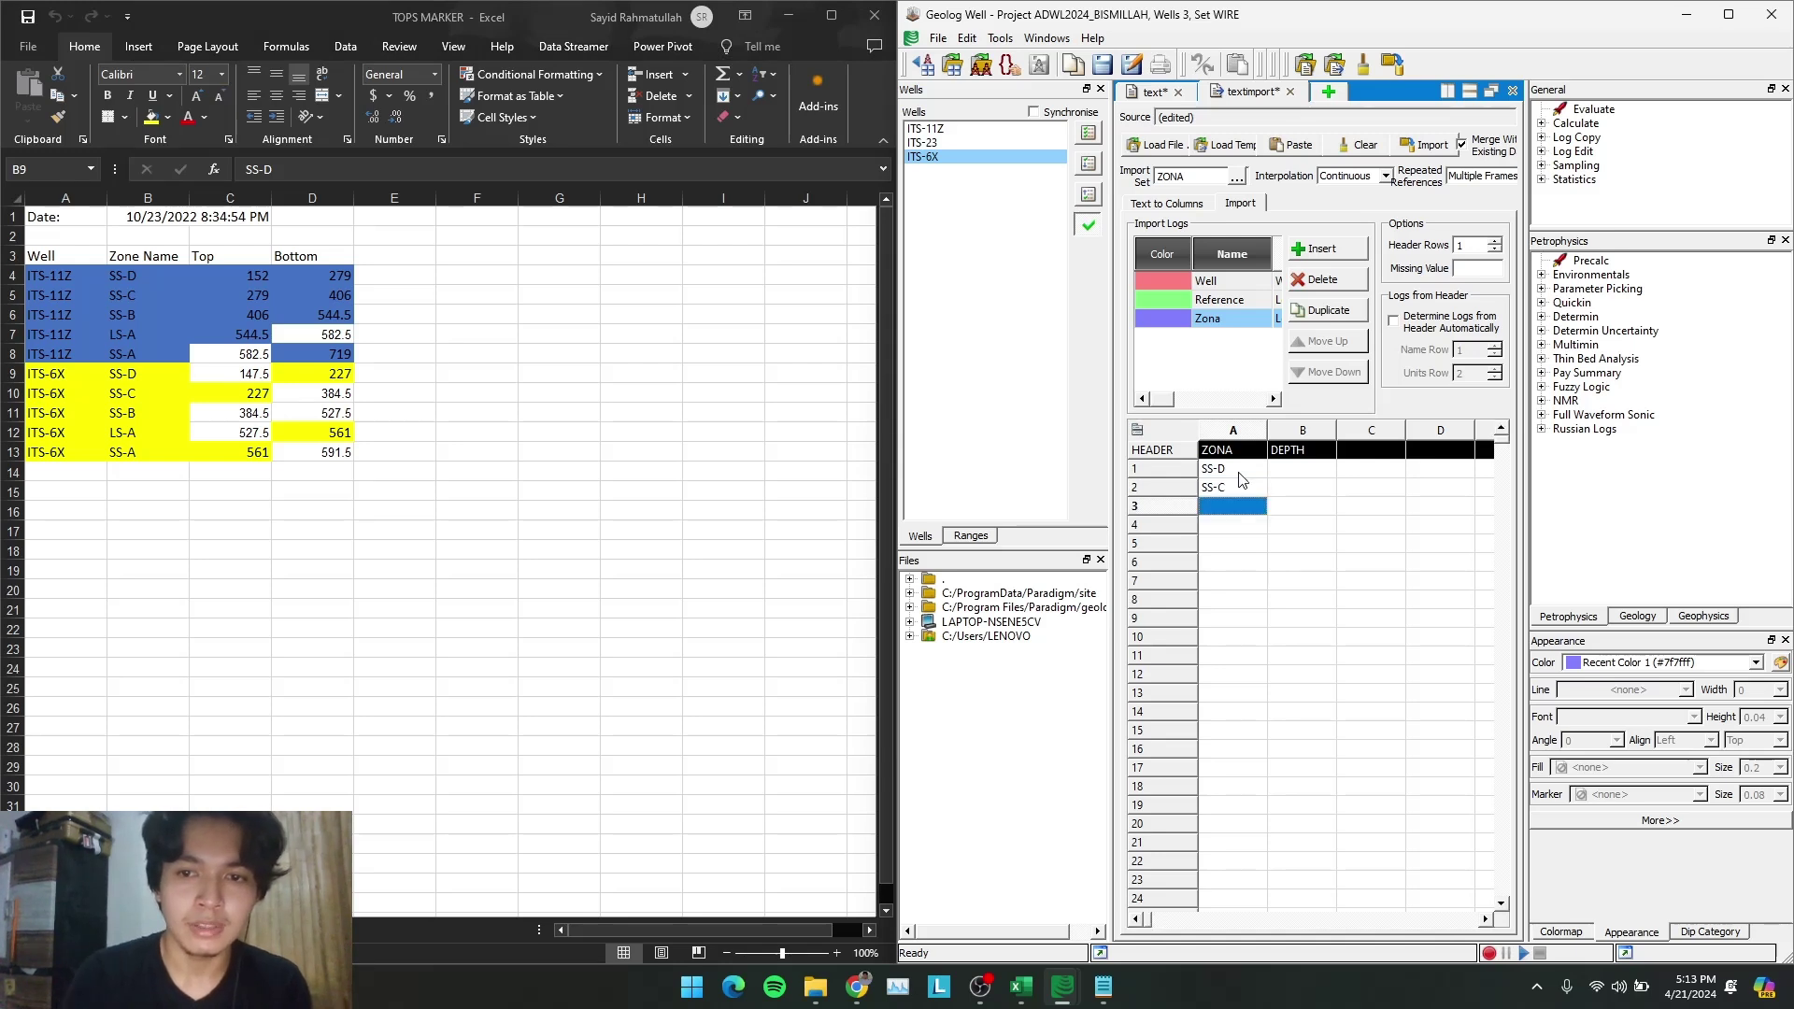
pyautogui.write('SS-B')
pyautogui.press('Return')
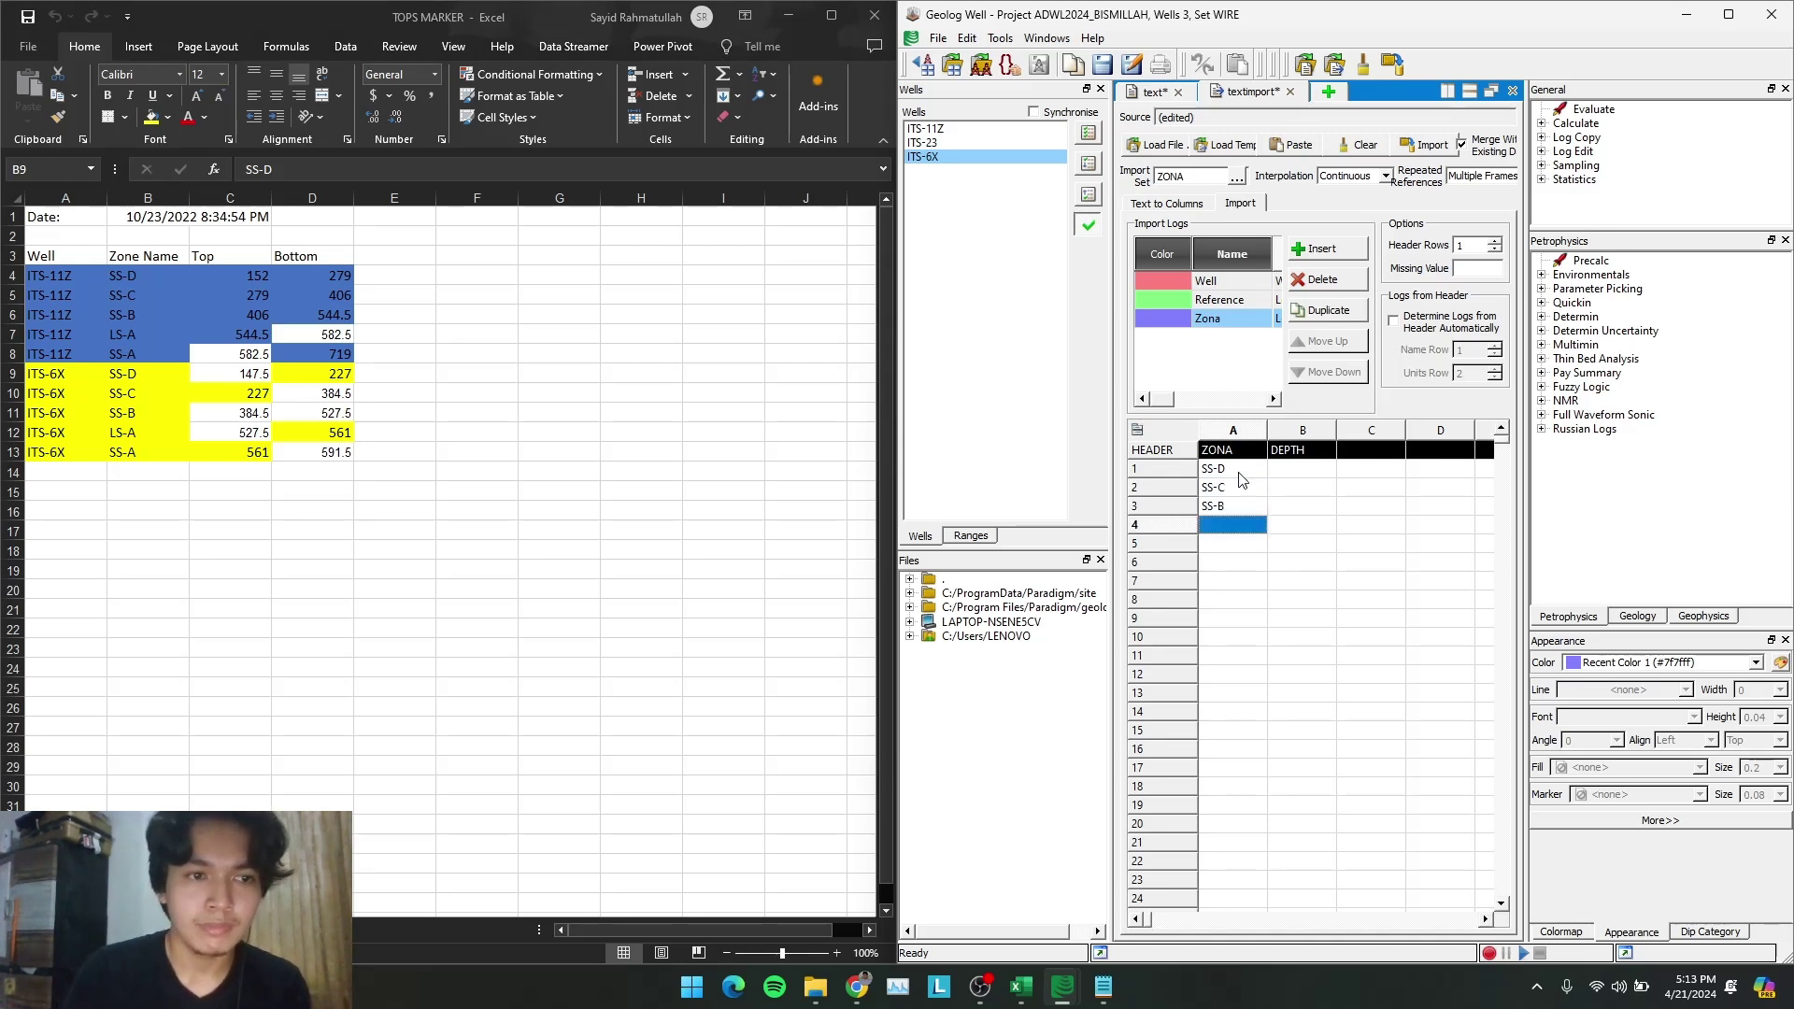
pyautogui.write('LS-A')
pyautogui.press('Return')
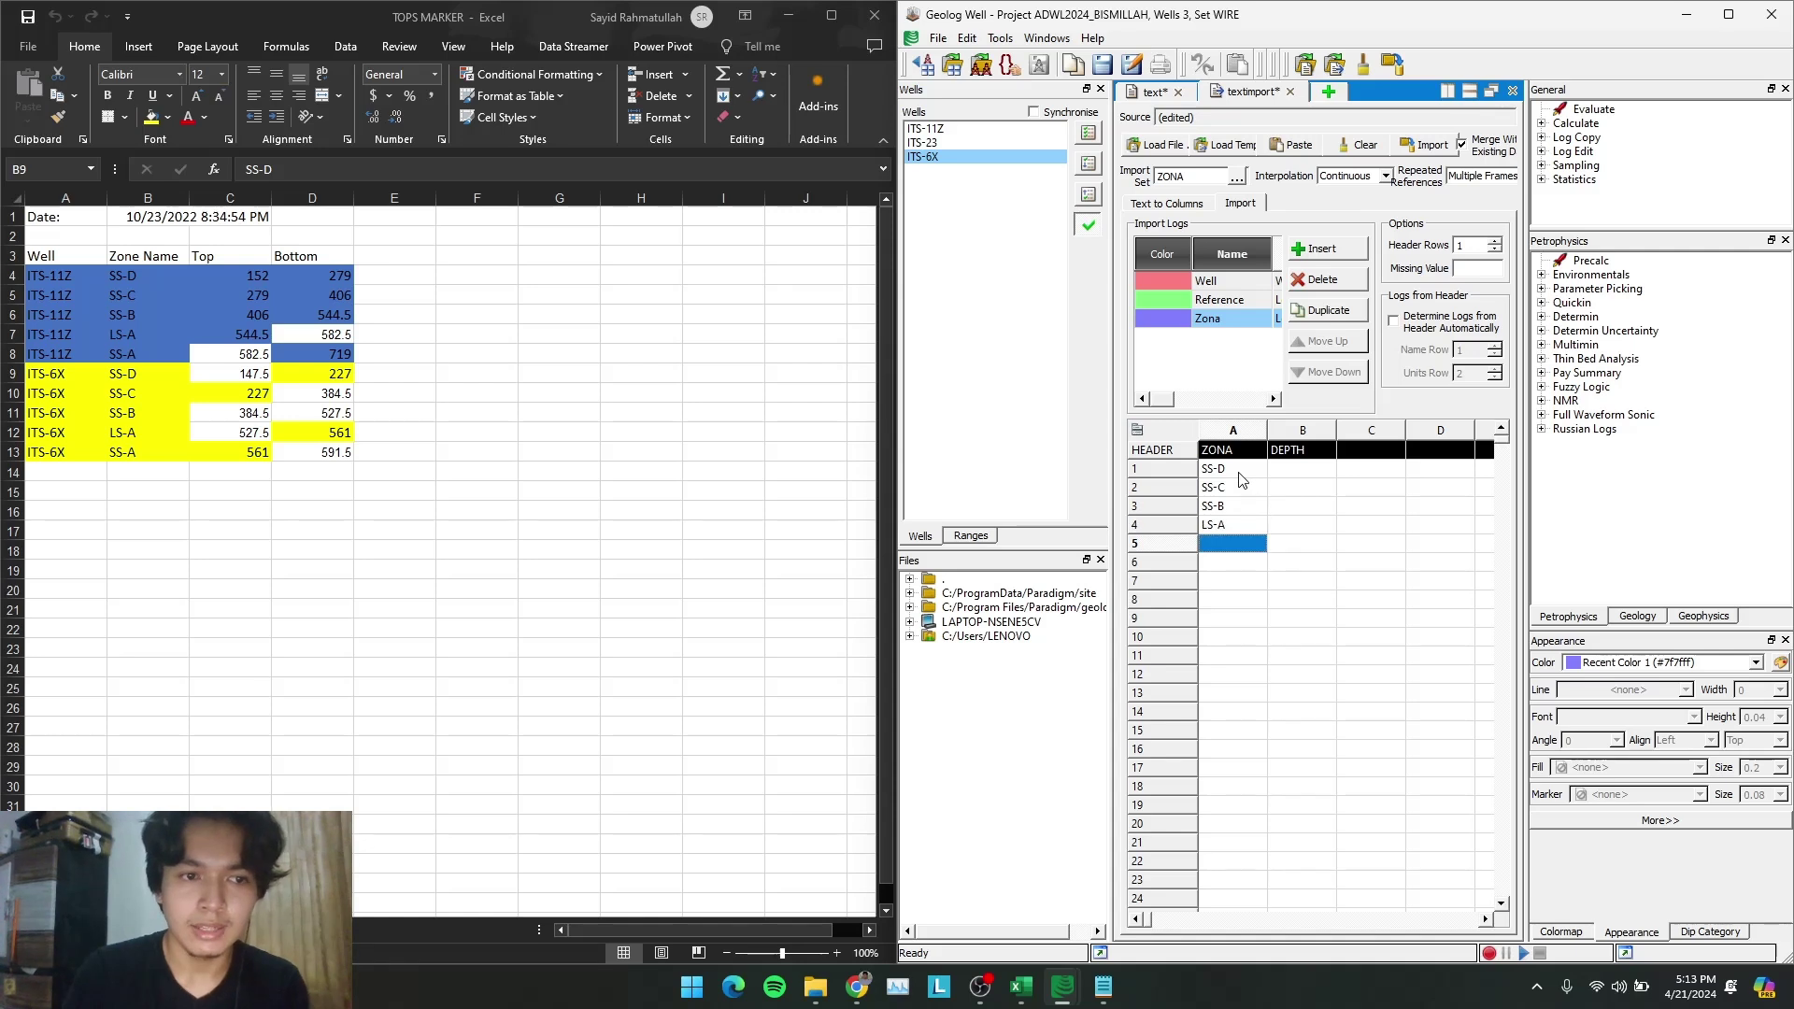
pyautogui.write('SS-A')
pyautogui.press('Up')
pyautogui.press('Right')
pyautogui.press('Up')
pyautogui.press('Up')
pyautogui.press('Up')
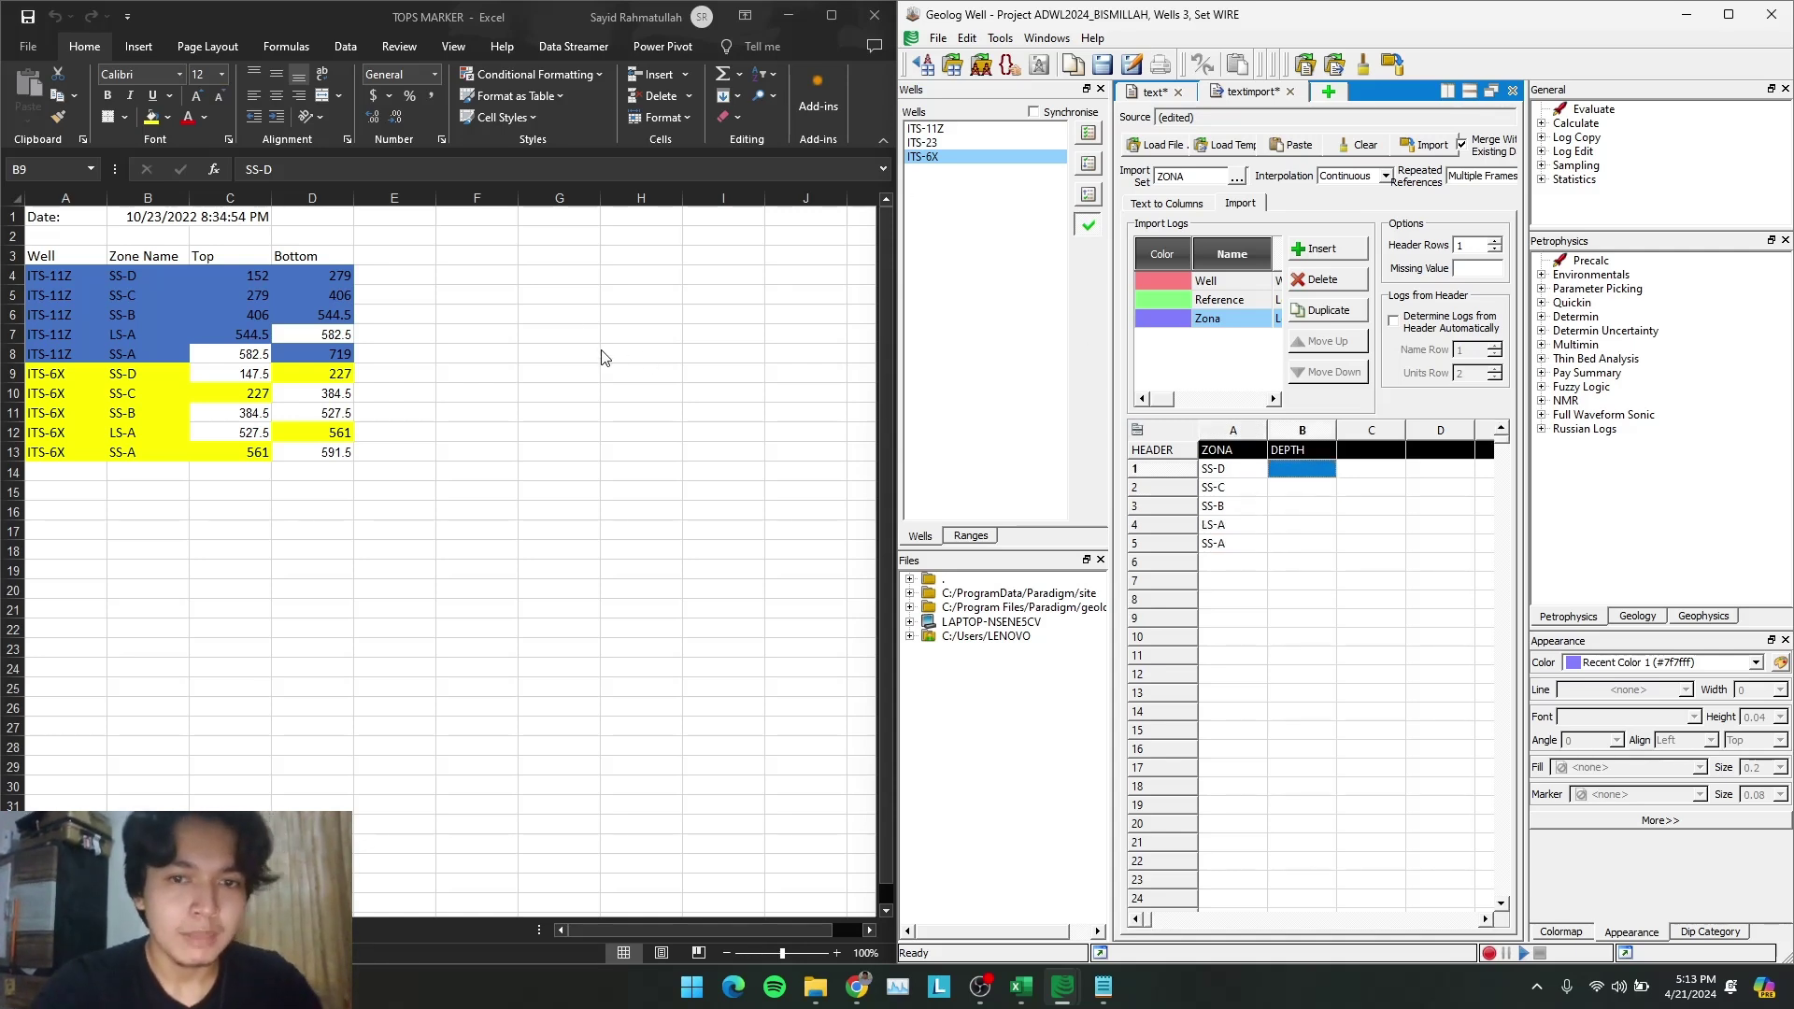
# Examine the top and bottom depths of each ITS-6X zone in the TOPS MARKER workbook
pyautogui.click(250, 376)
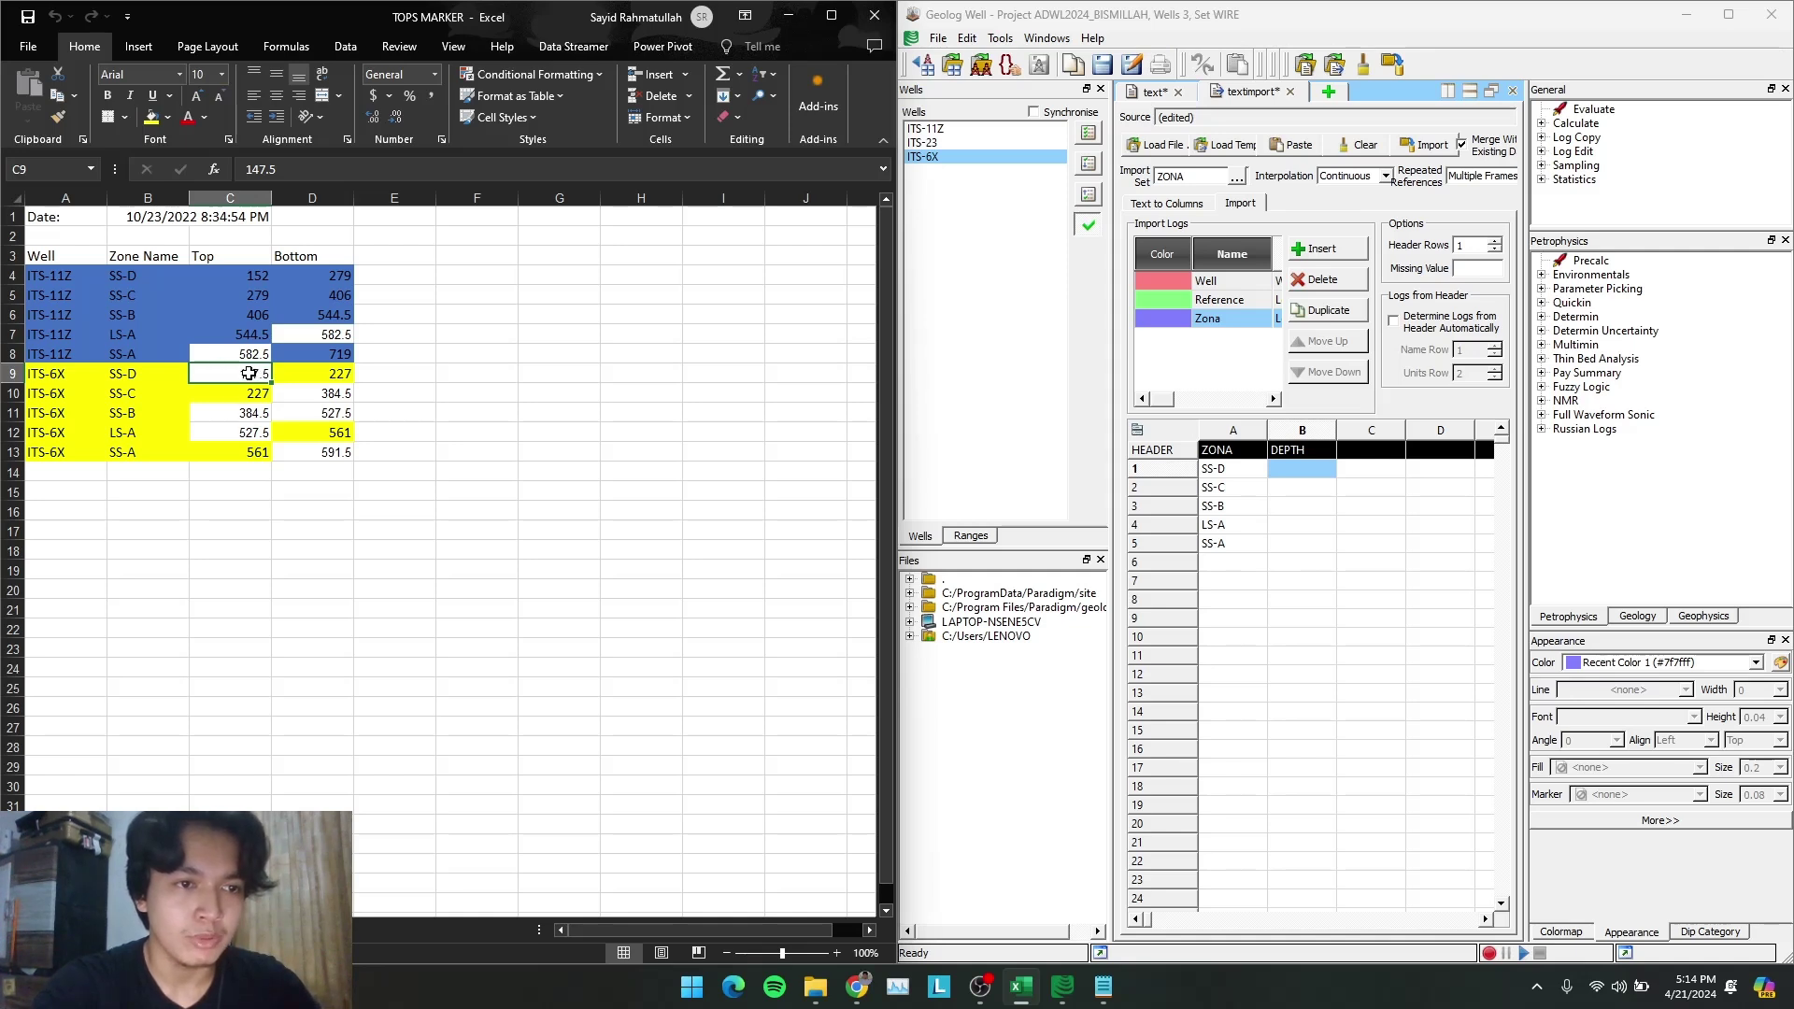
pyautogui.click(121, 374)
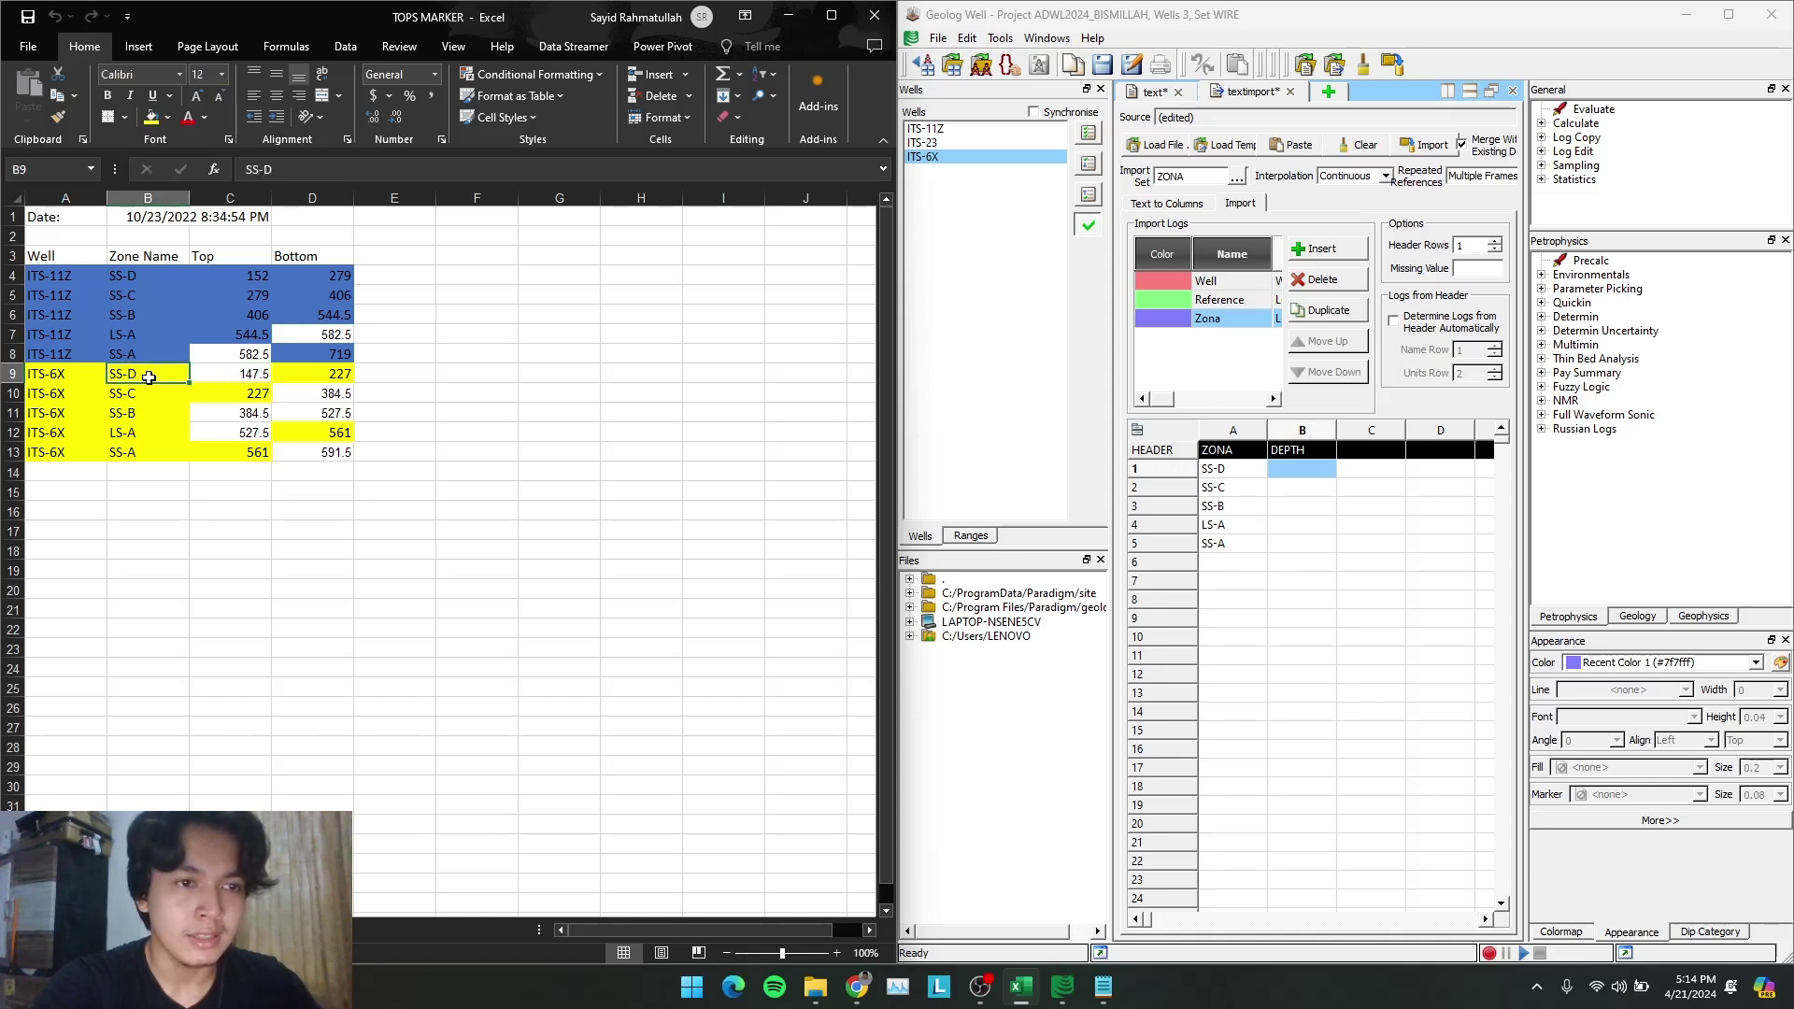
pyautogui.click(245, 374)
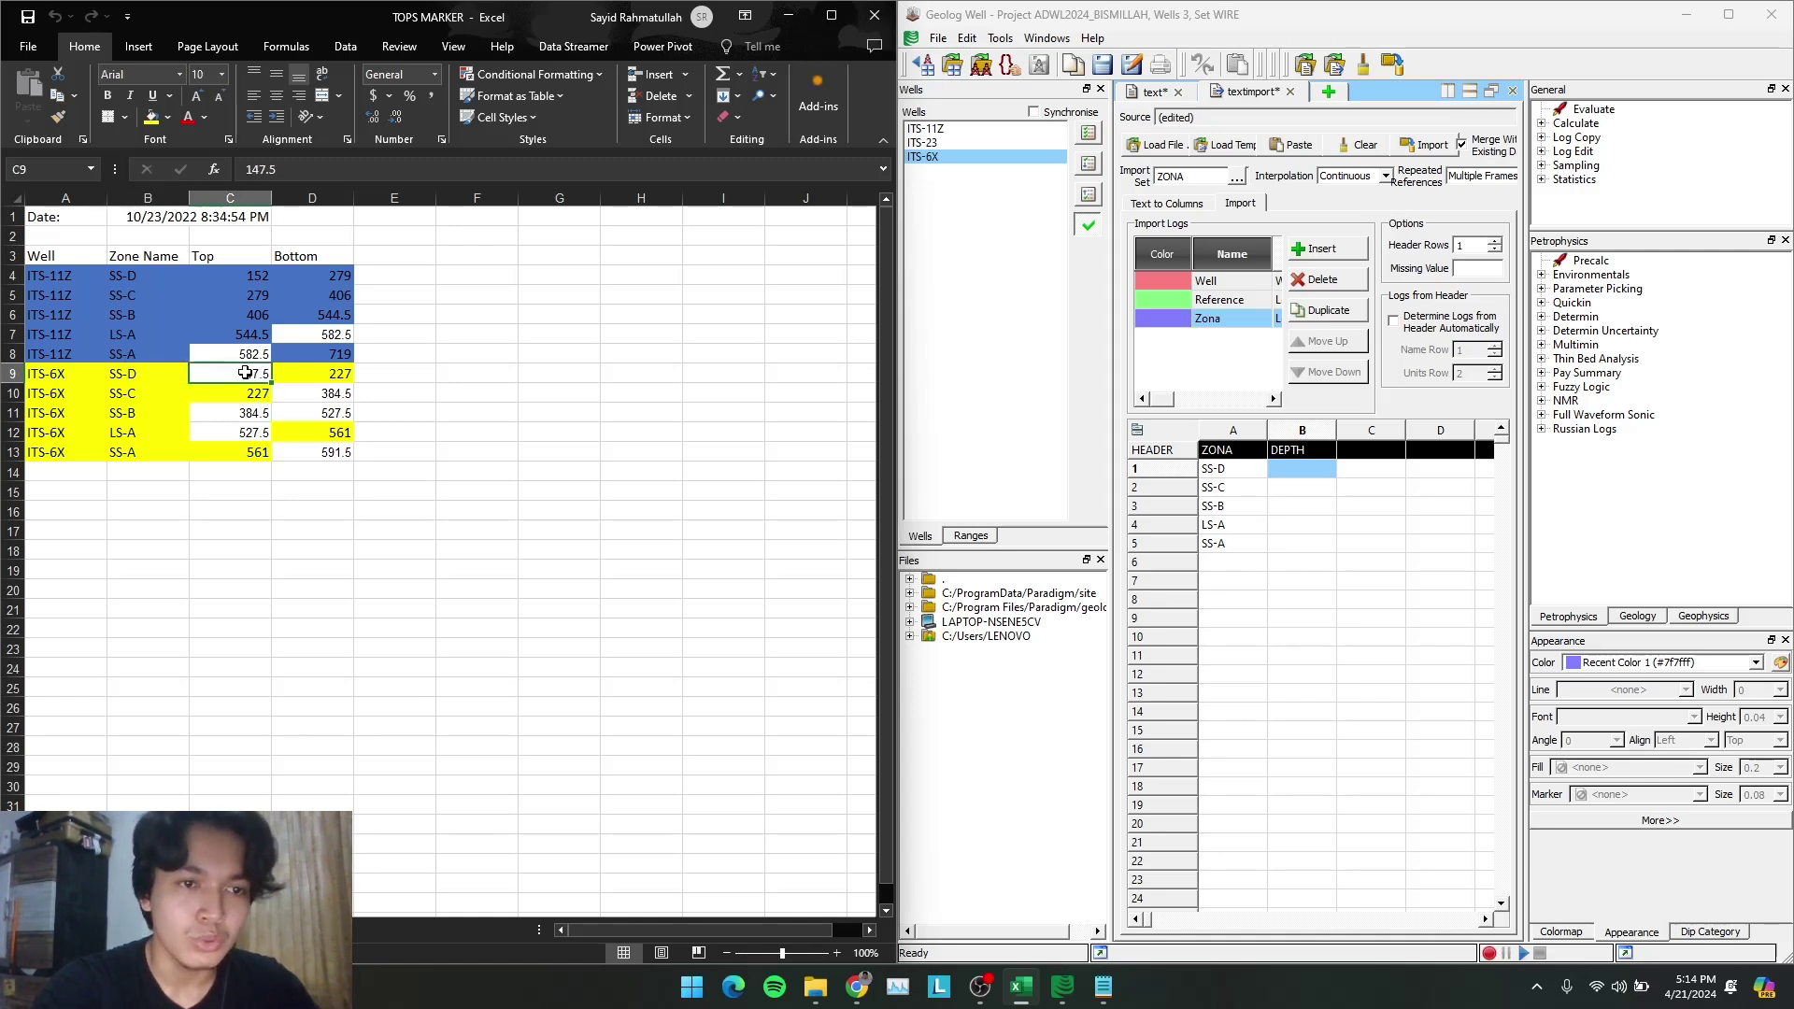
pyautogui.click(341, 375)
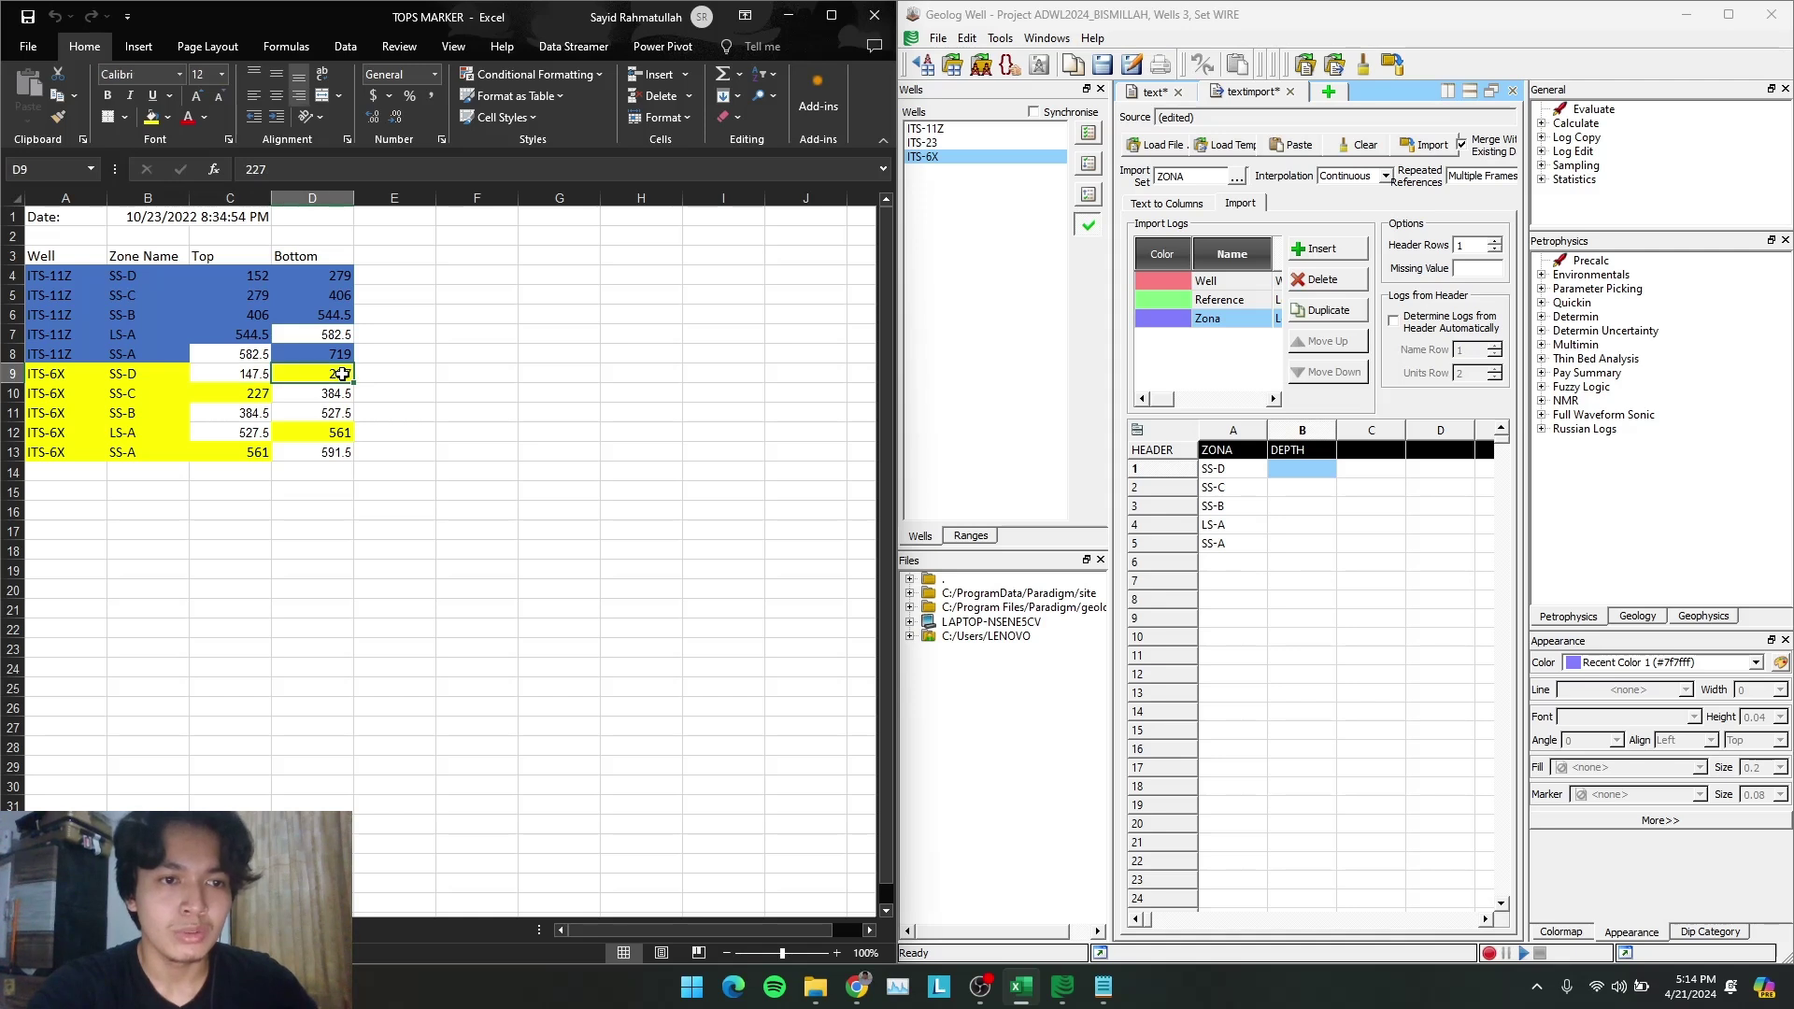
pyautogui.click(114, 395)
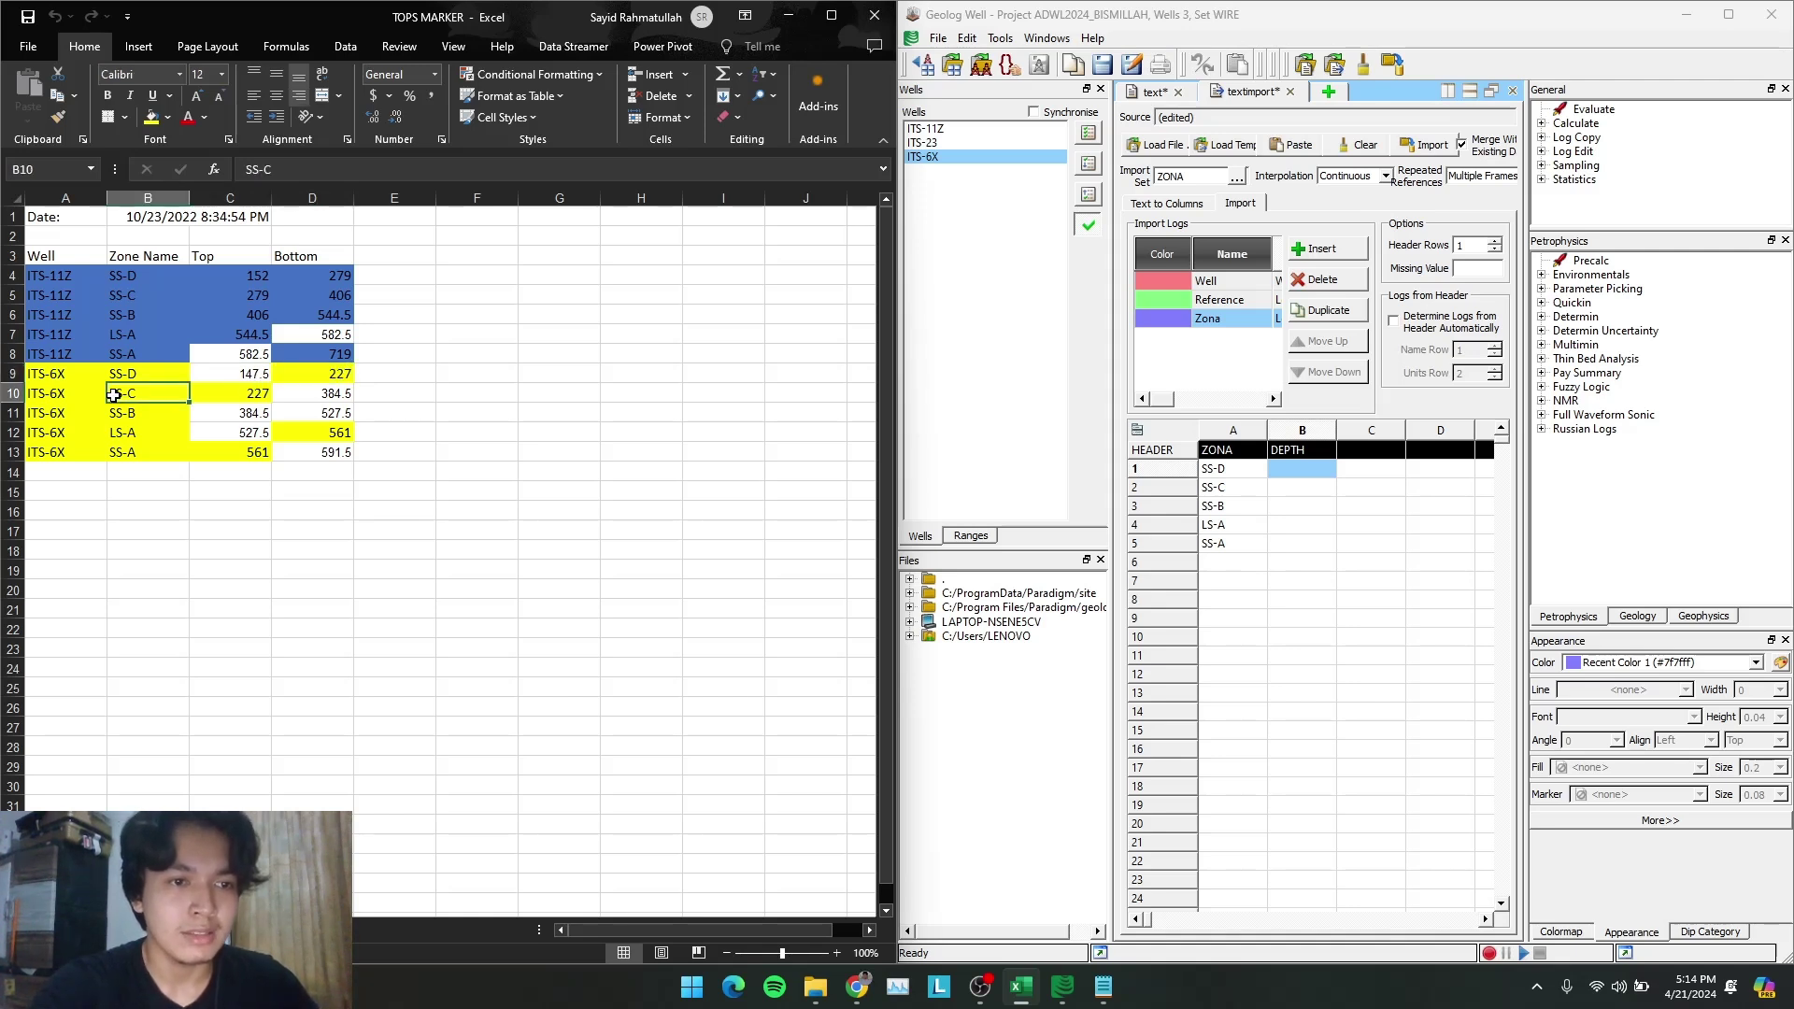
pyautogui.click(256, 394)
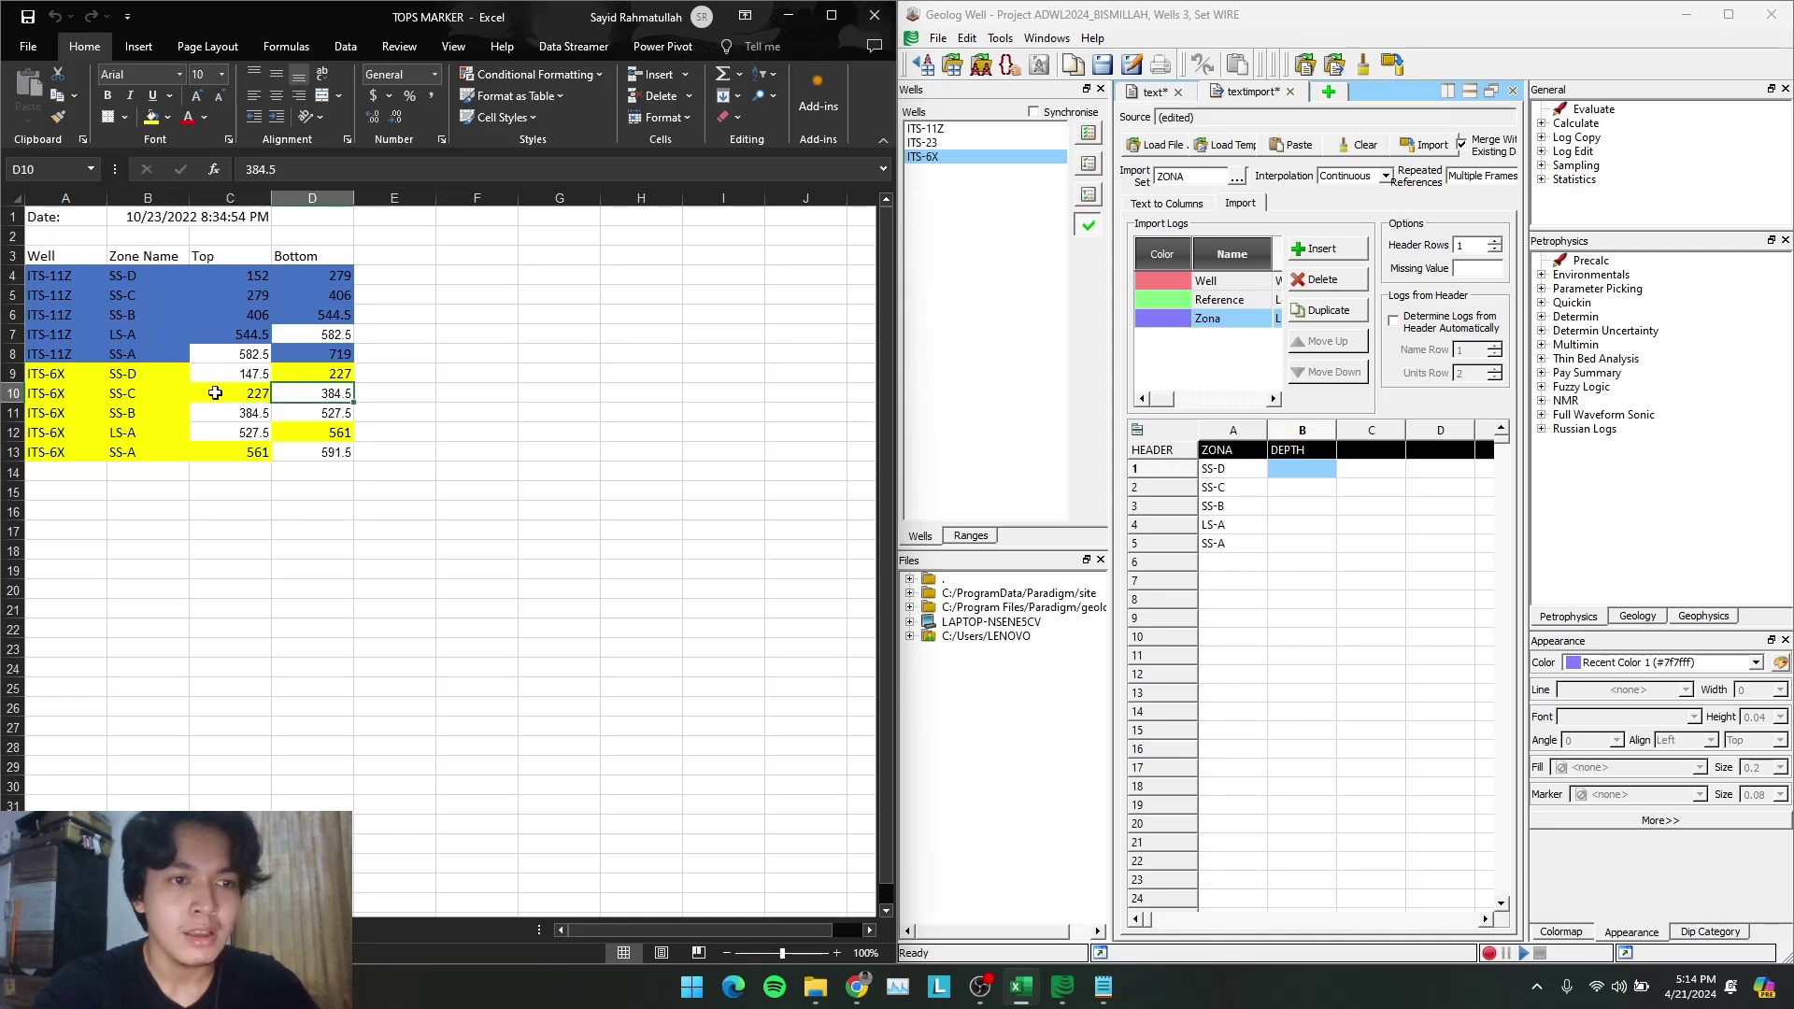
pyautogui.click(126, 414)
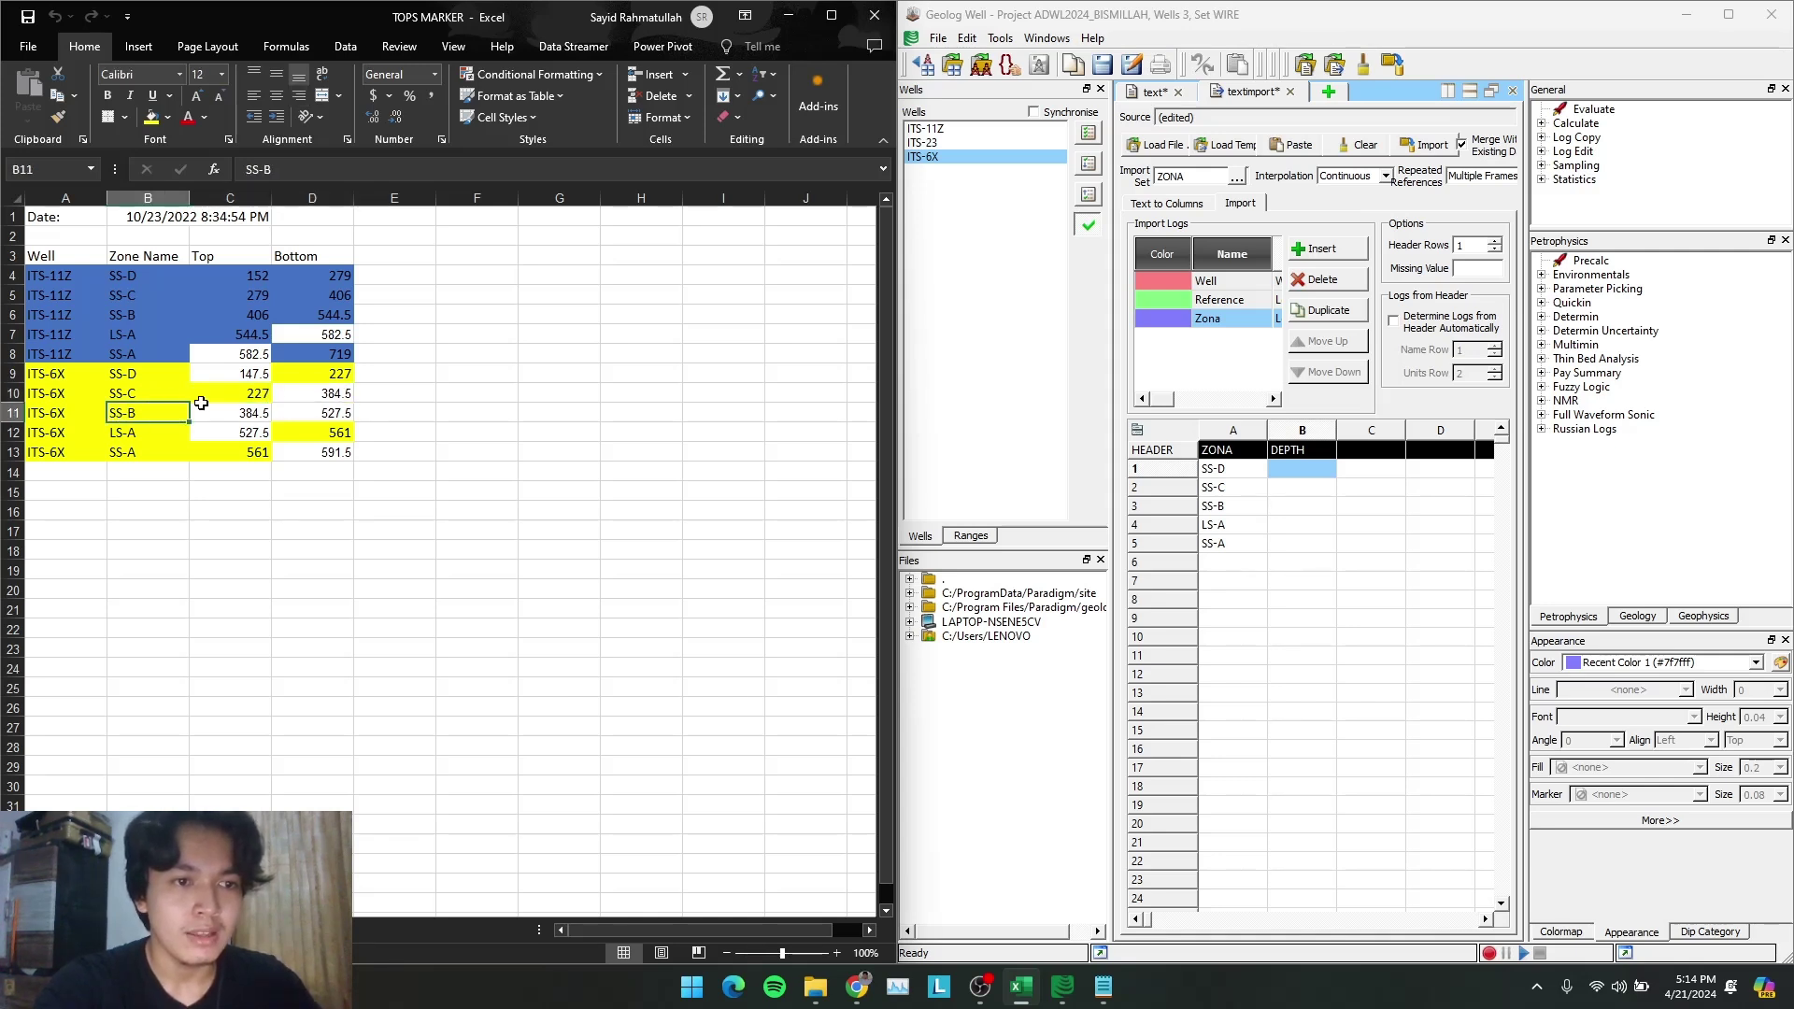
pyautogui.click(121, 433)
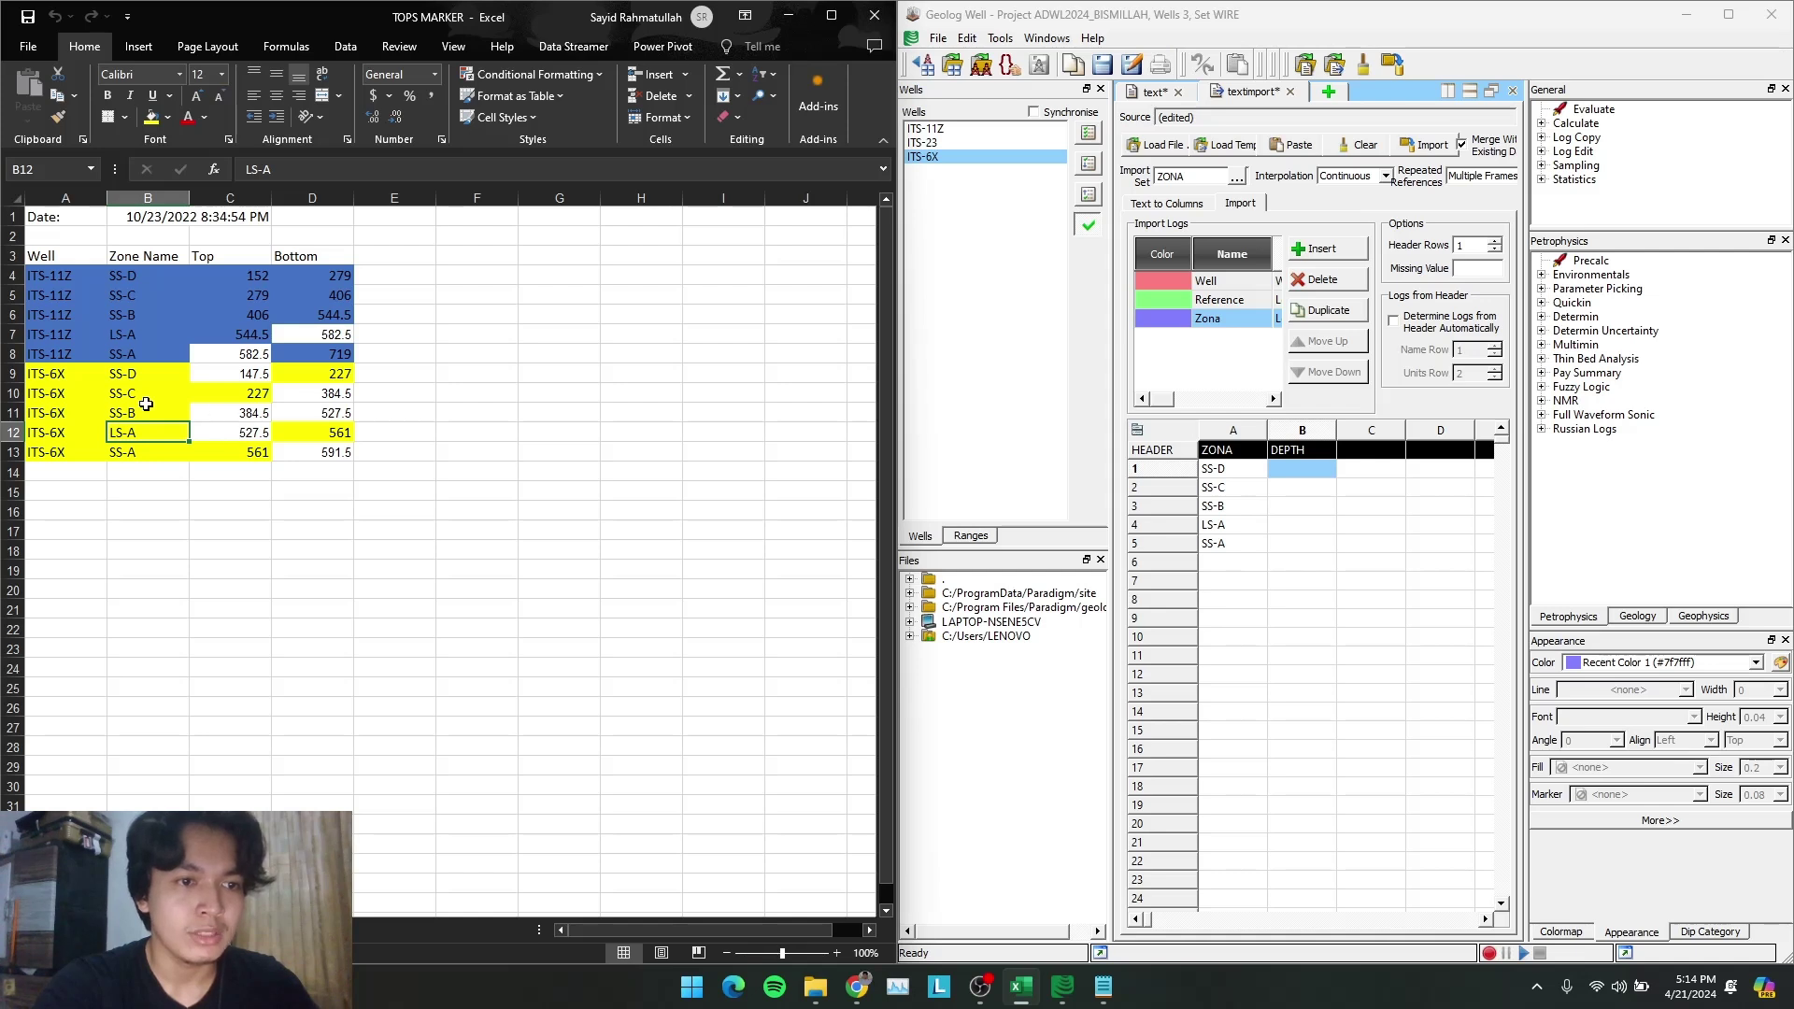
pyautogui.click(123, 453)
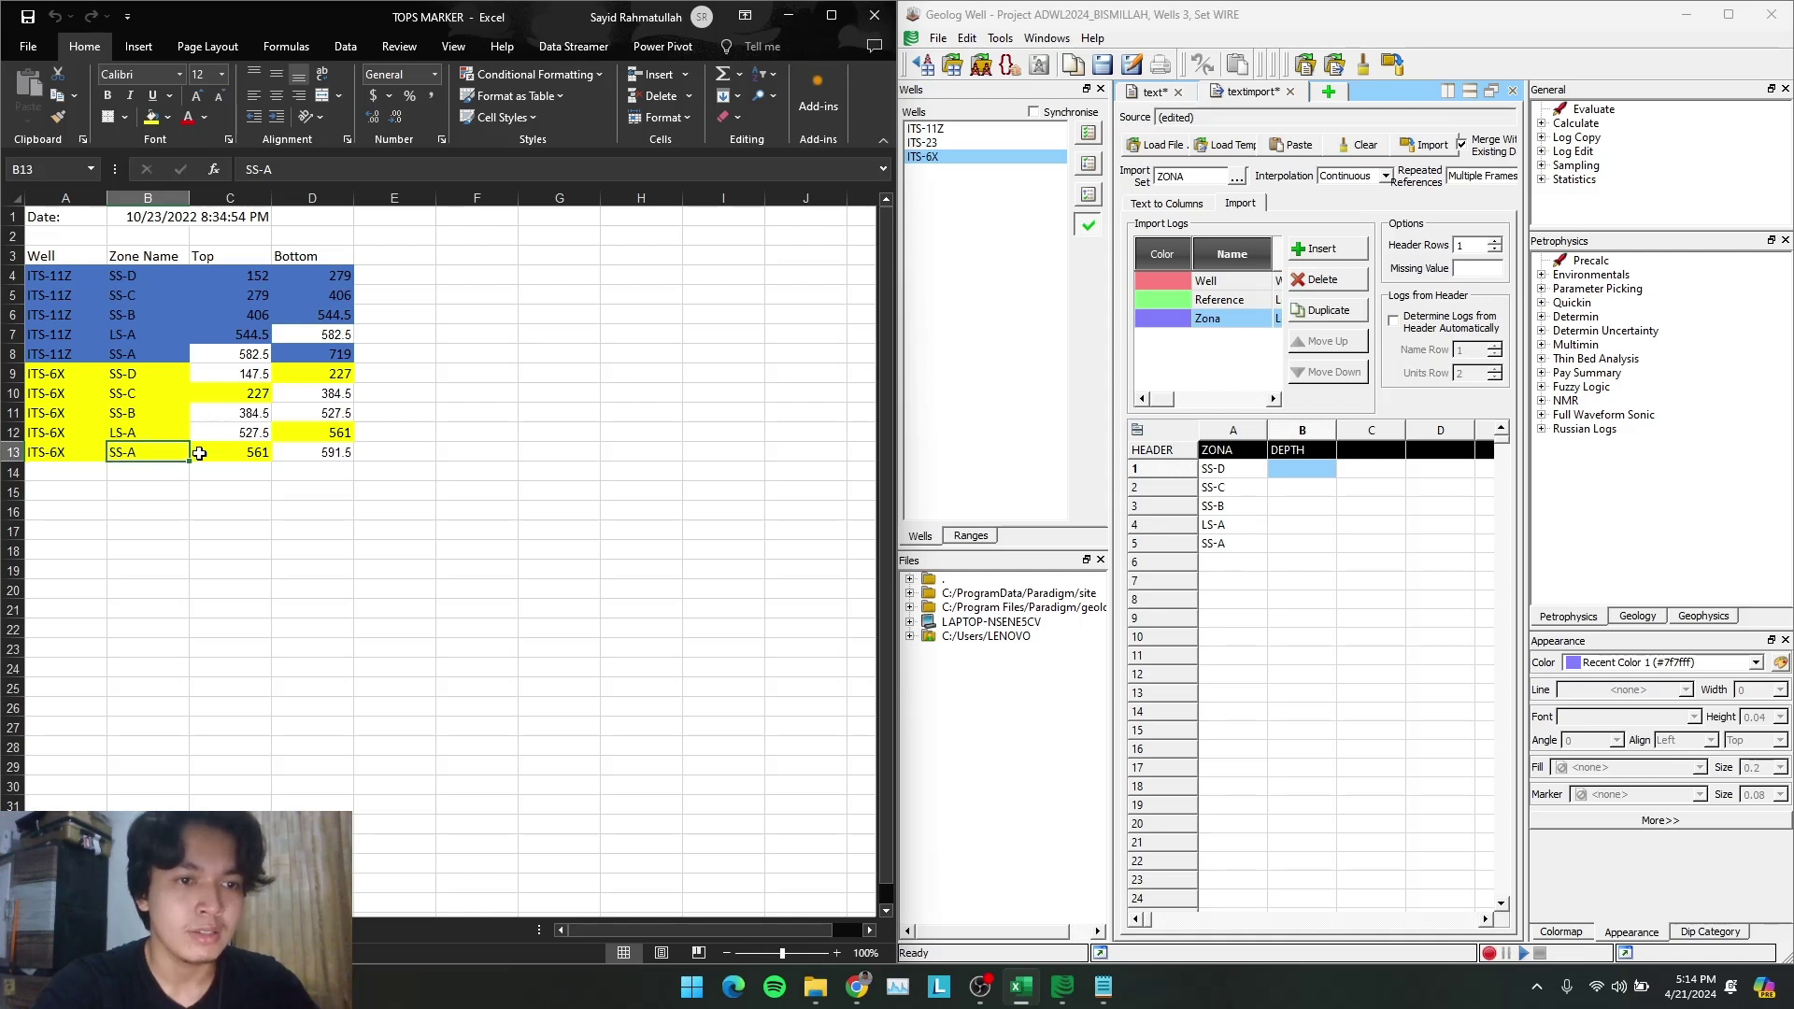
pyautogui.click(332, 451)
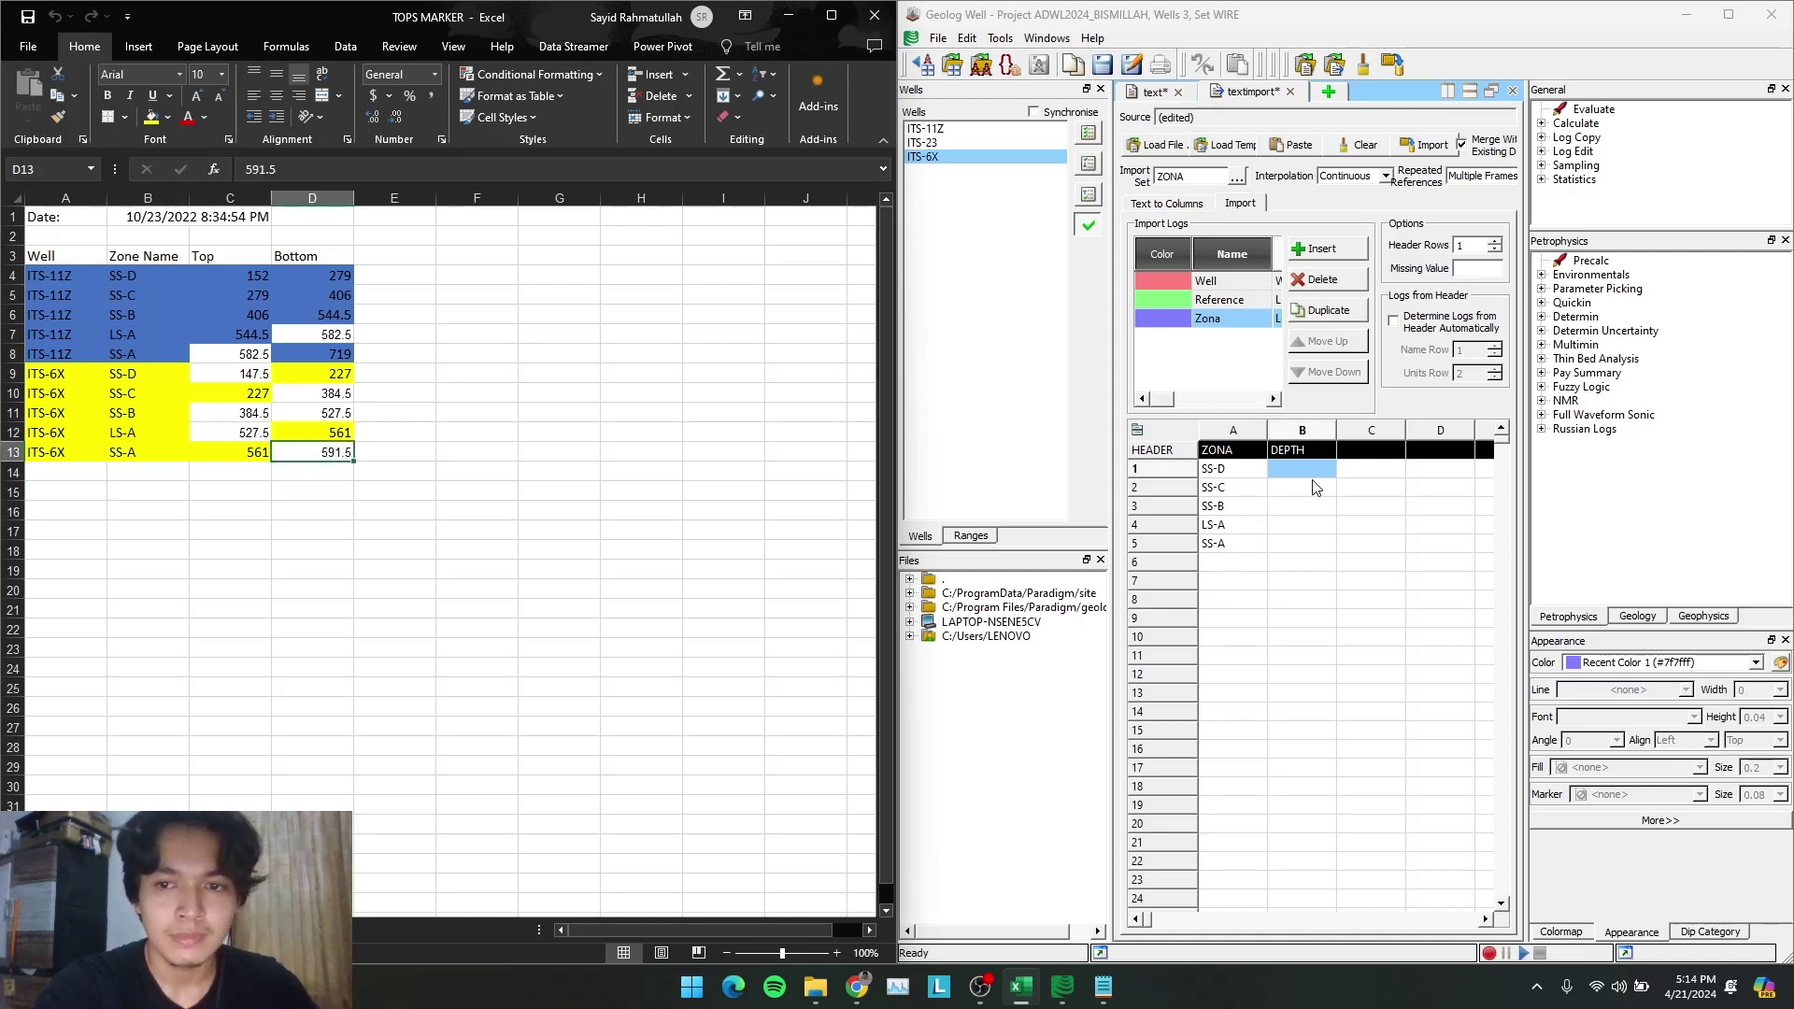
pyautogui.click(250, 374)
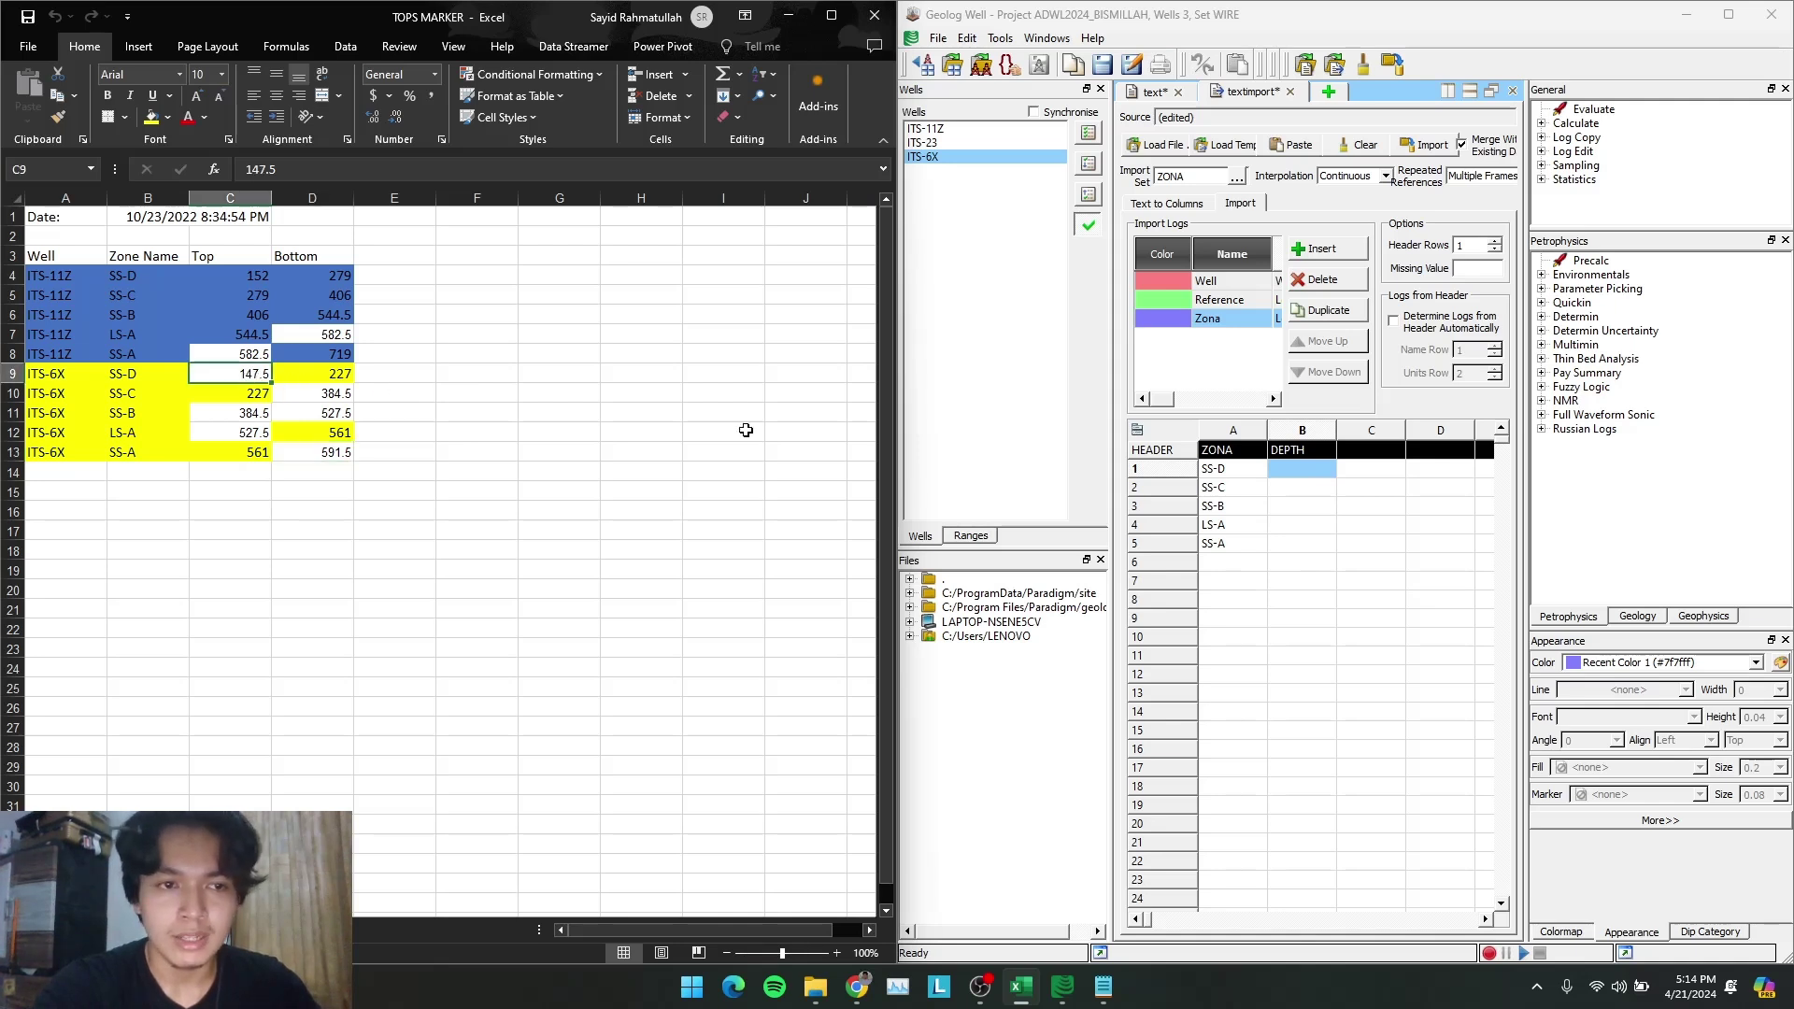
# Fill the DEPTH column beside the five zones with the top depths 147.5, 227, 384.5, 527.5 and 561
pyautogui.click(1308, 471)
pyautogui.click(1309, 467)
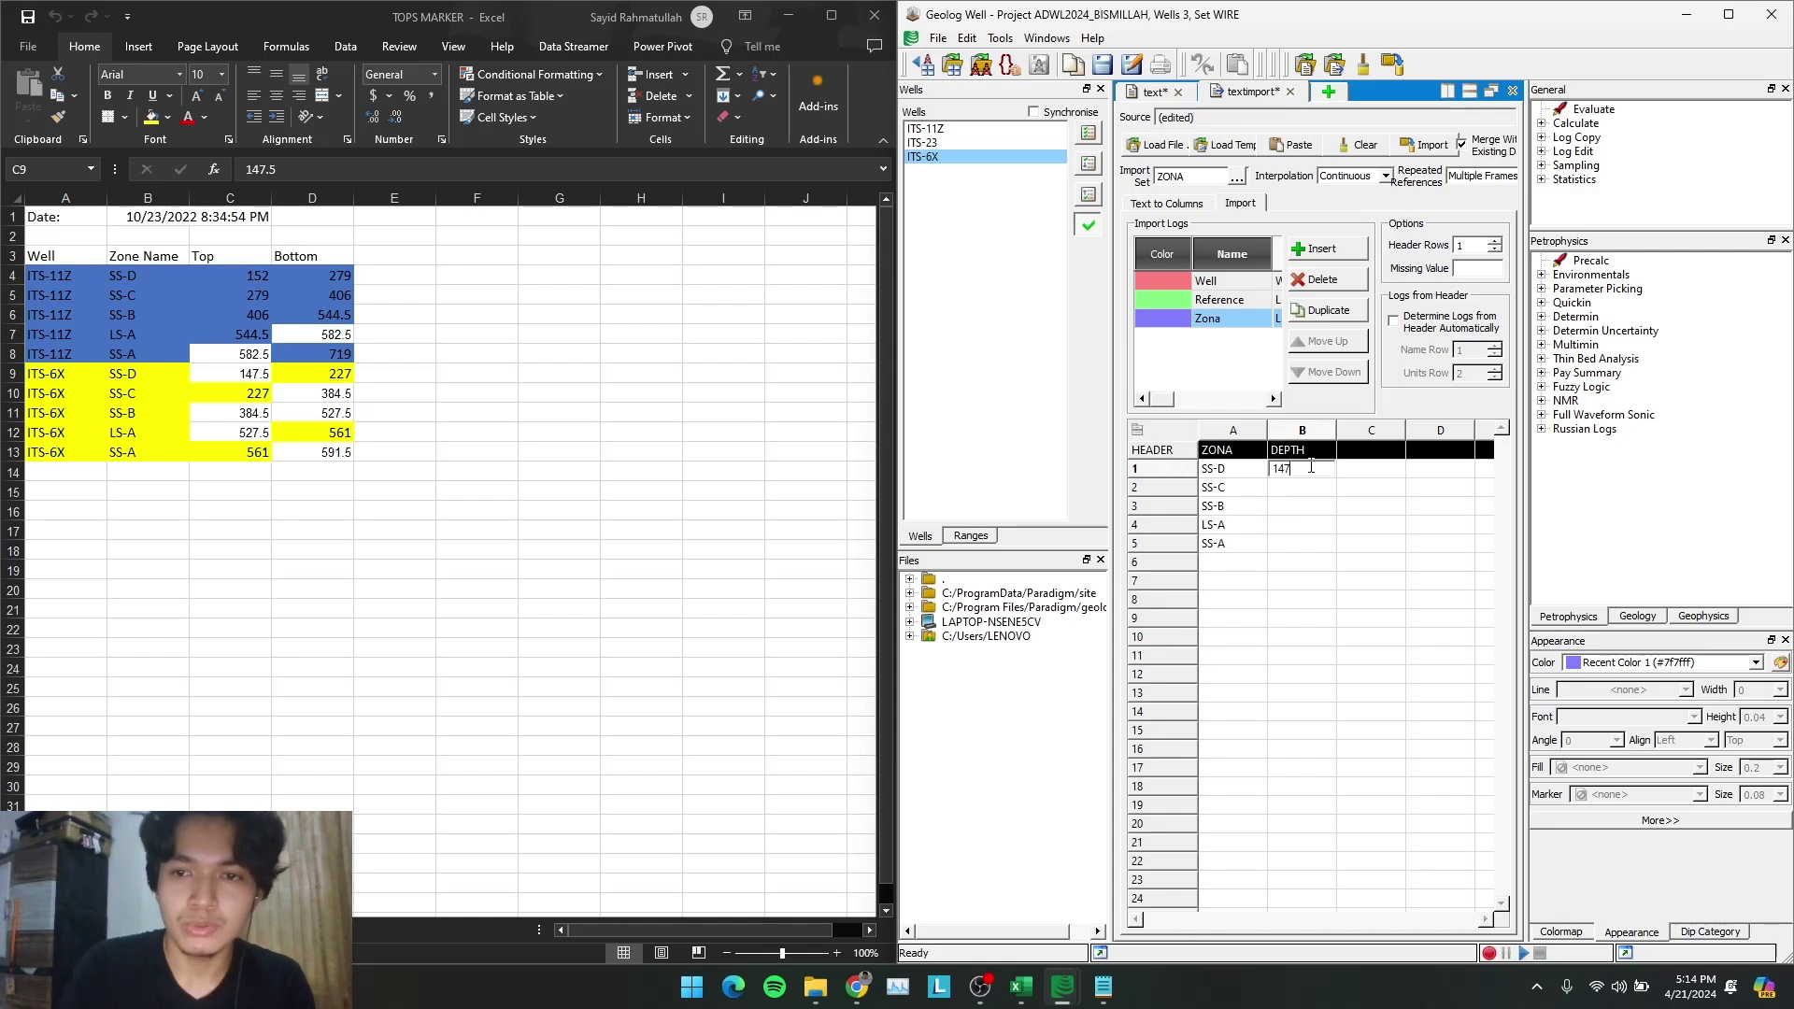
pyautogui.write('147.5')
pyautogui.press('Return')
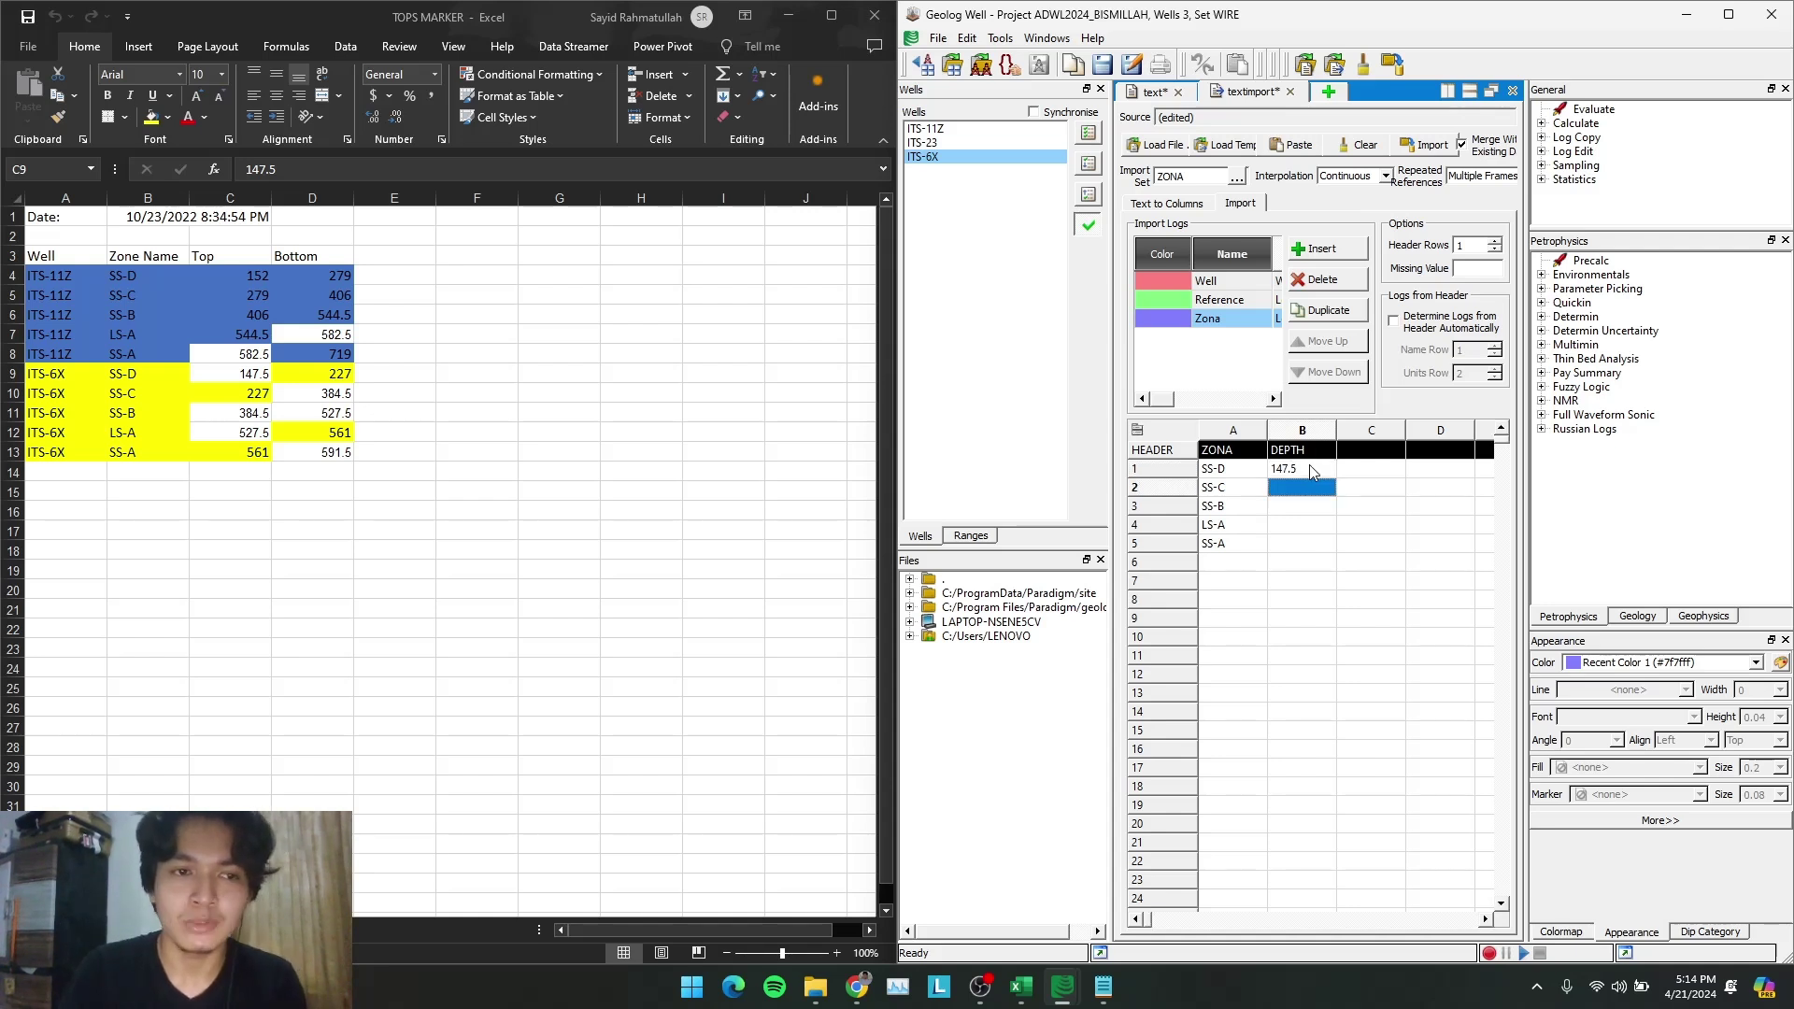
pyautogui.write('227')
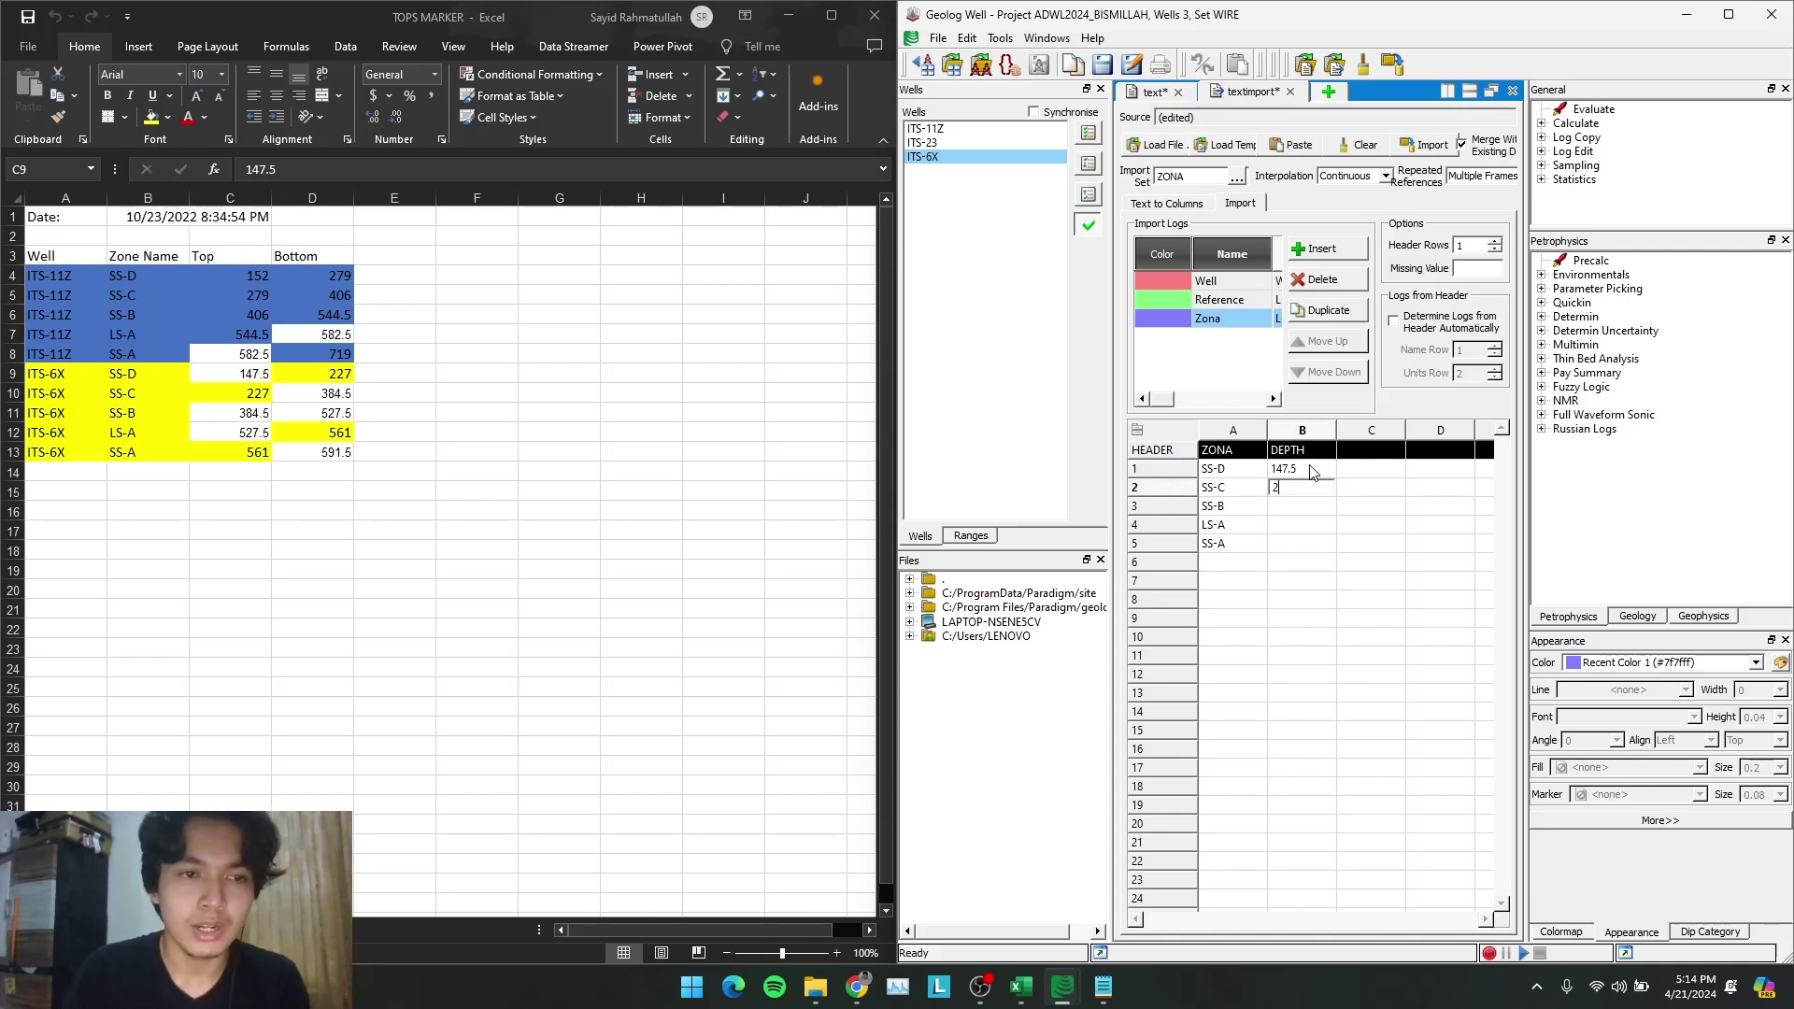
pyautogui.press('Return')
pyautogui.write('3')
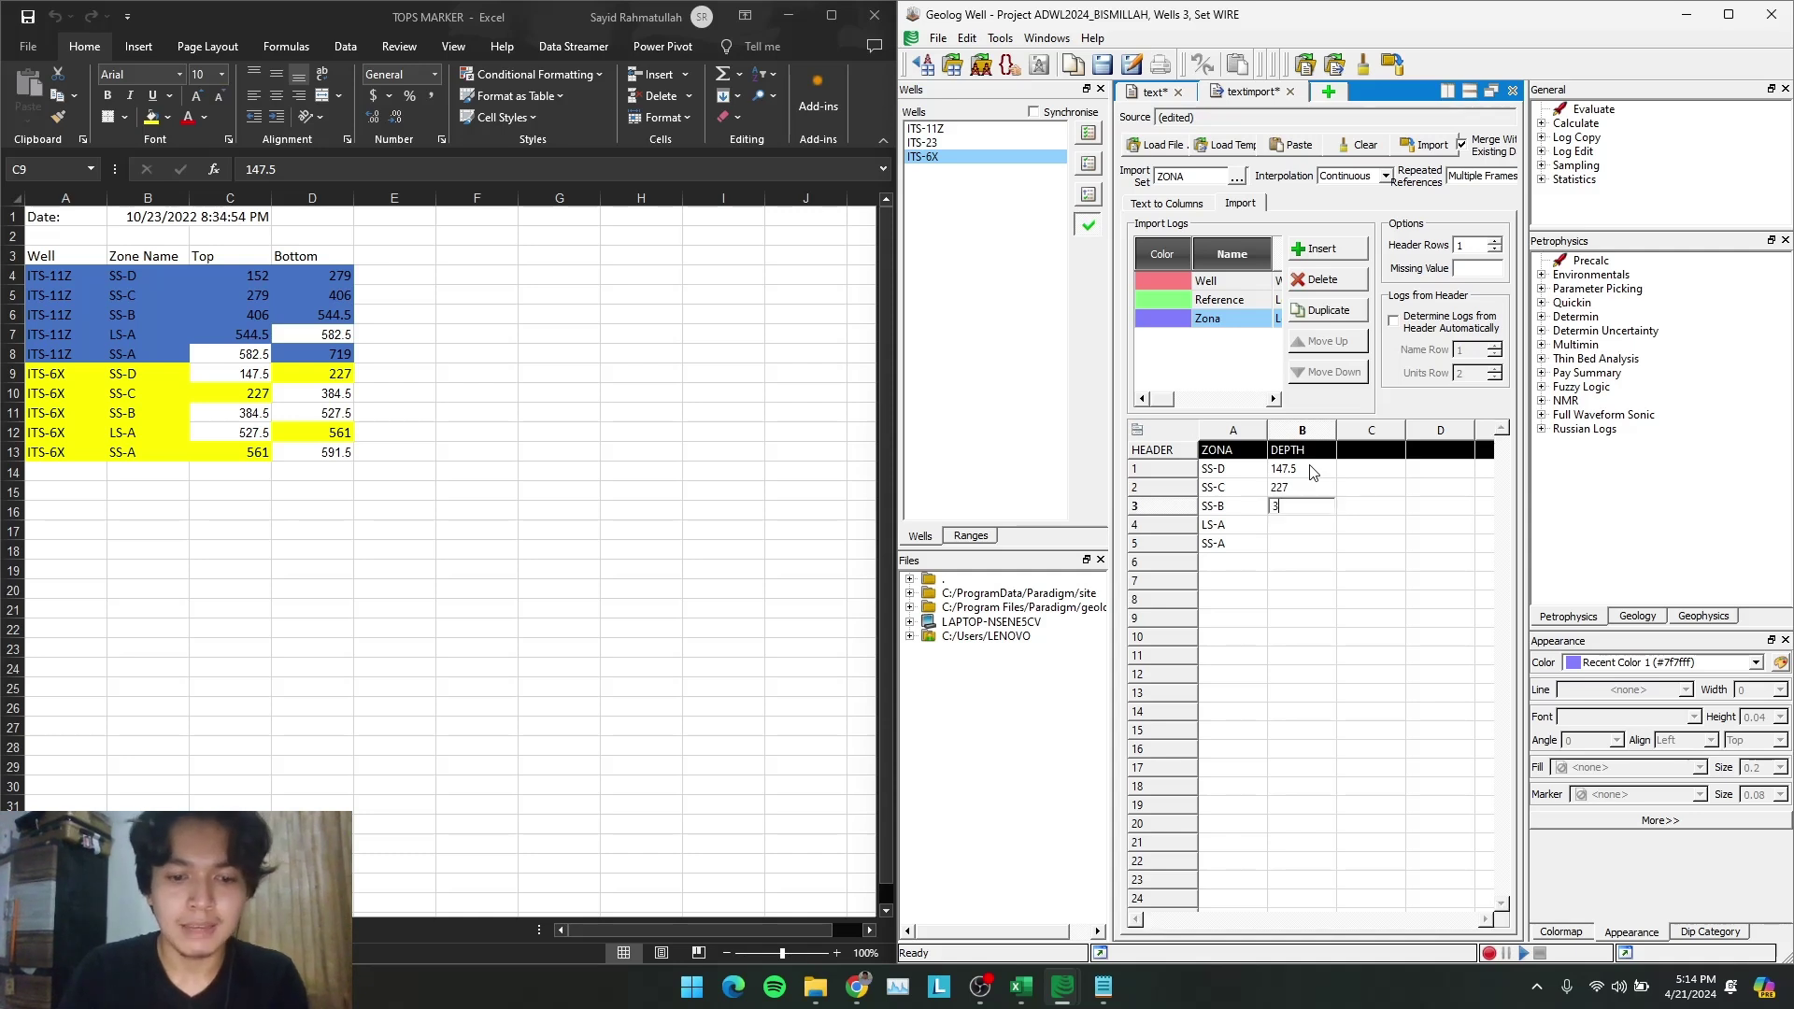
pyautogui.write('84.5')
pyautogui.press('Return')
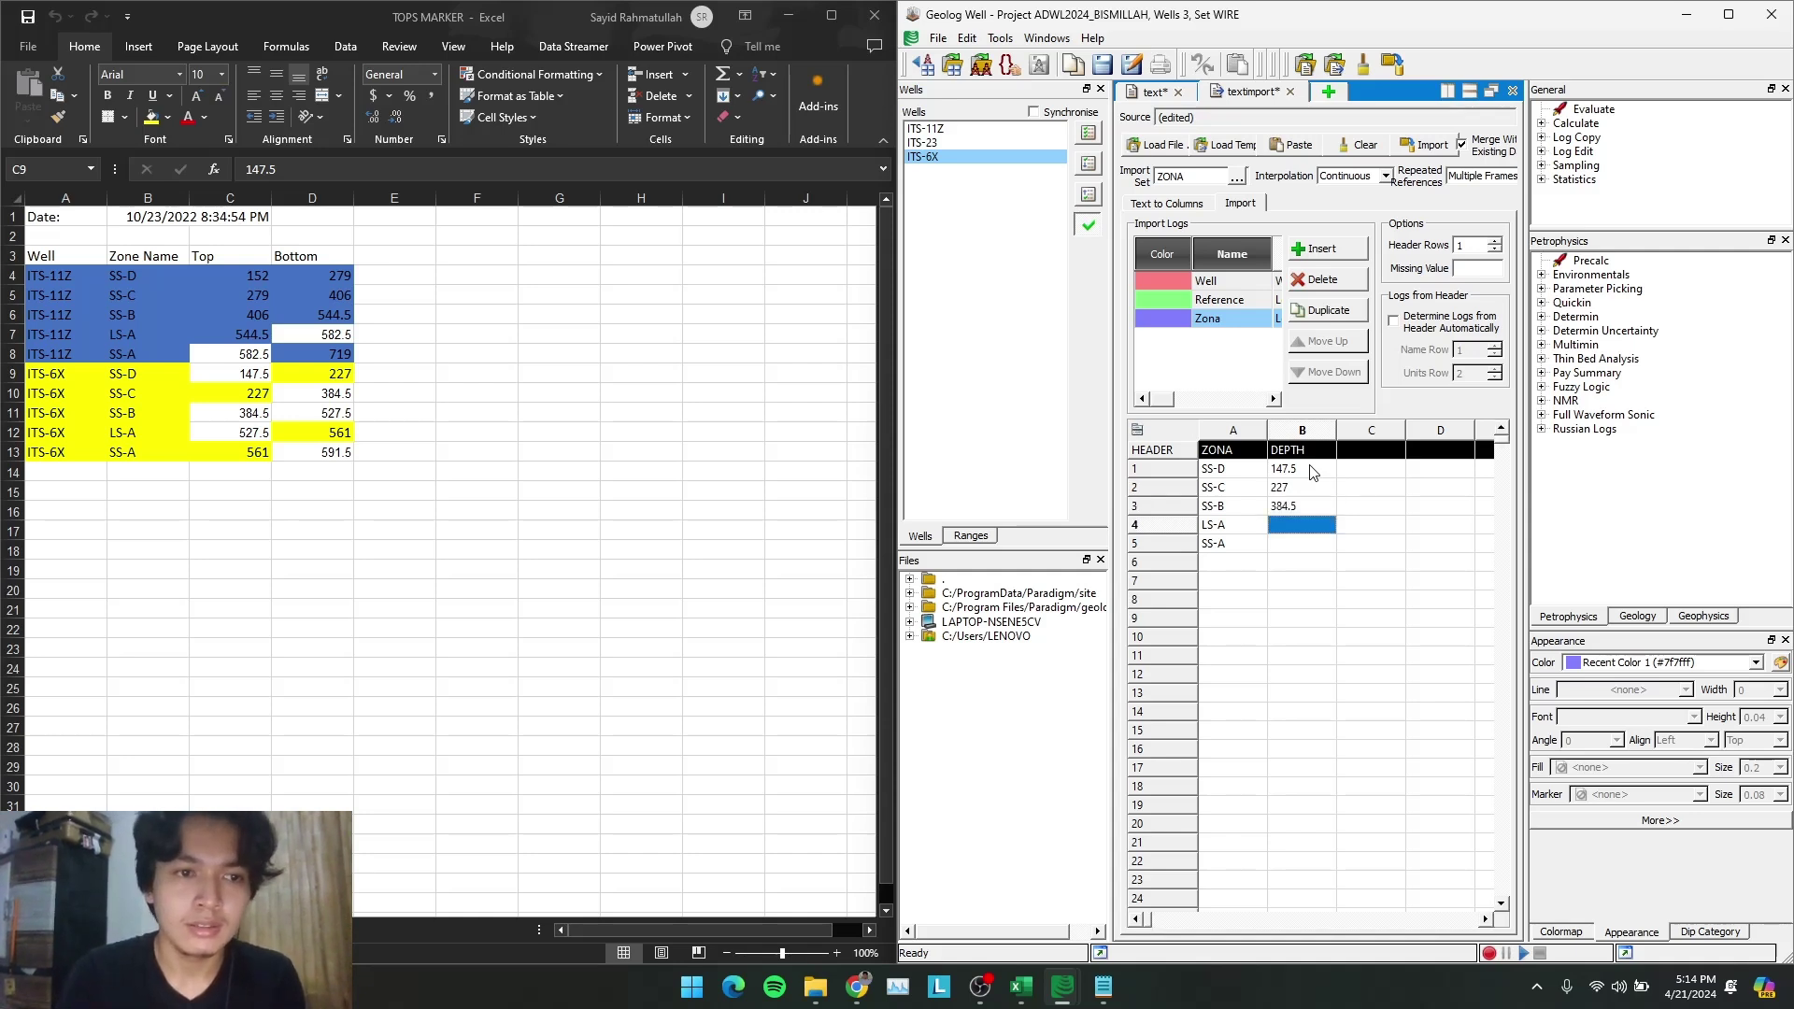
pyautogui.write('527')
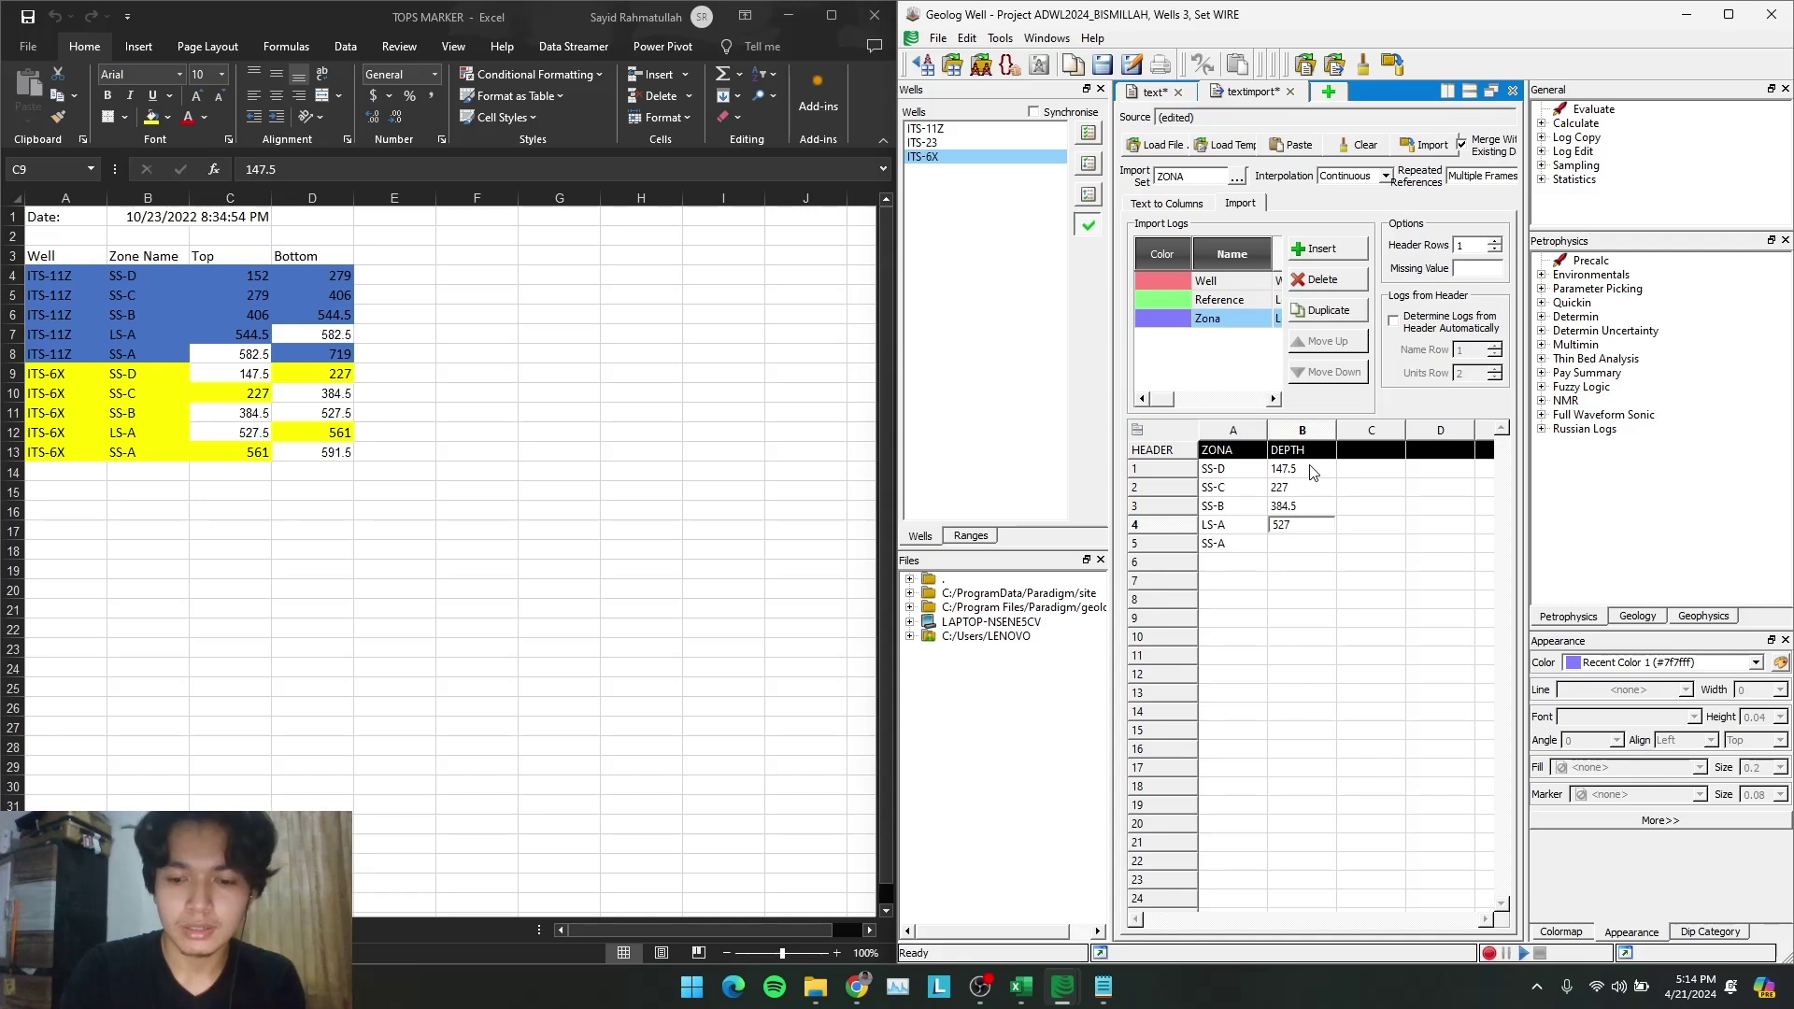
pyautogui.write('.5')
pyautogui.press('Return')
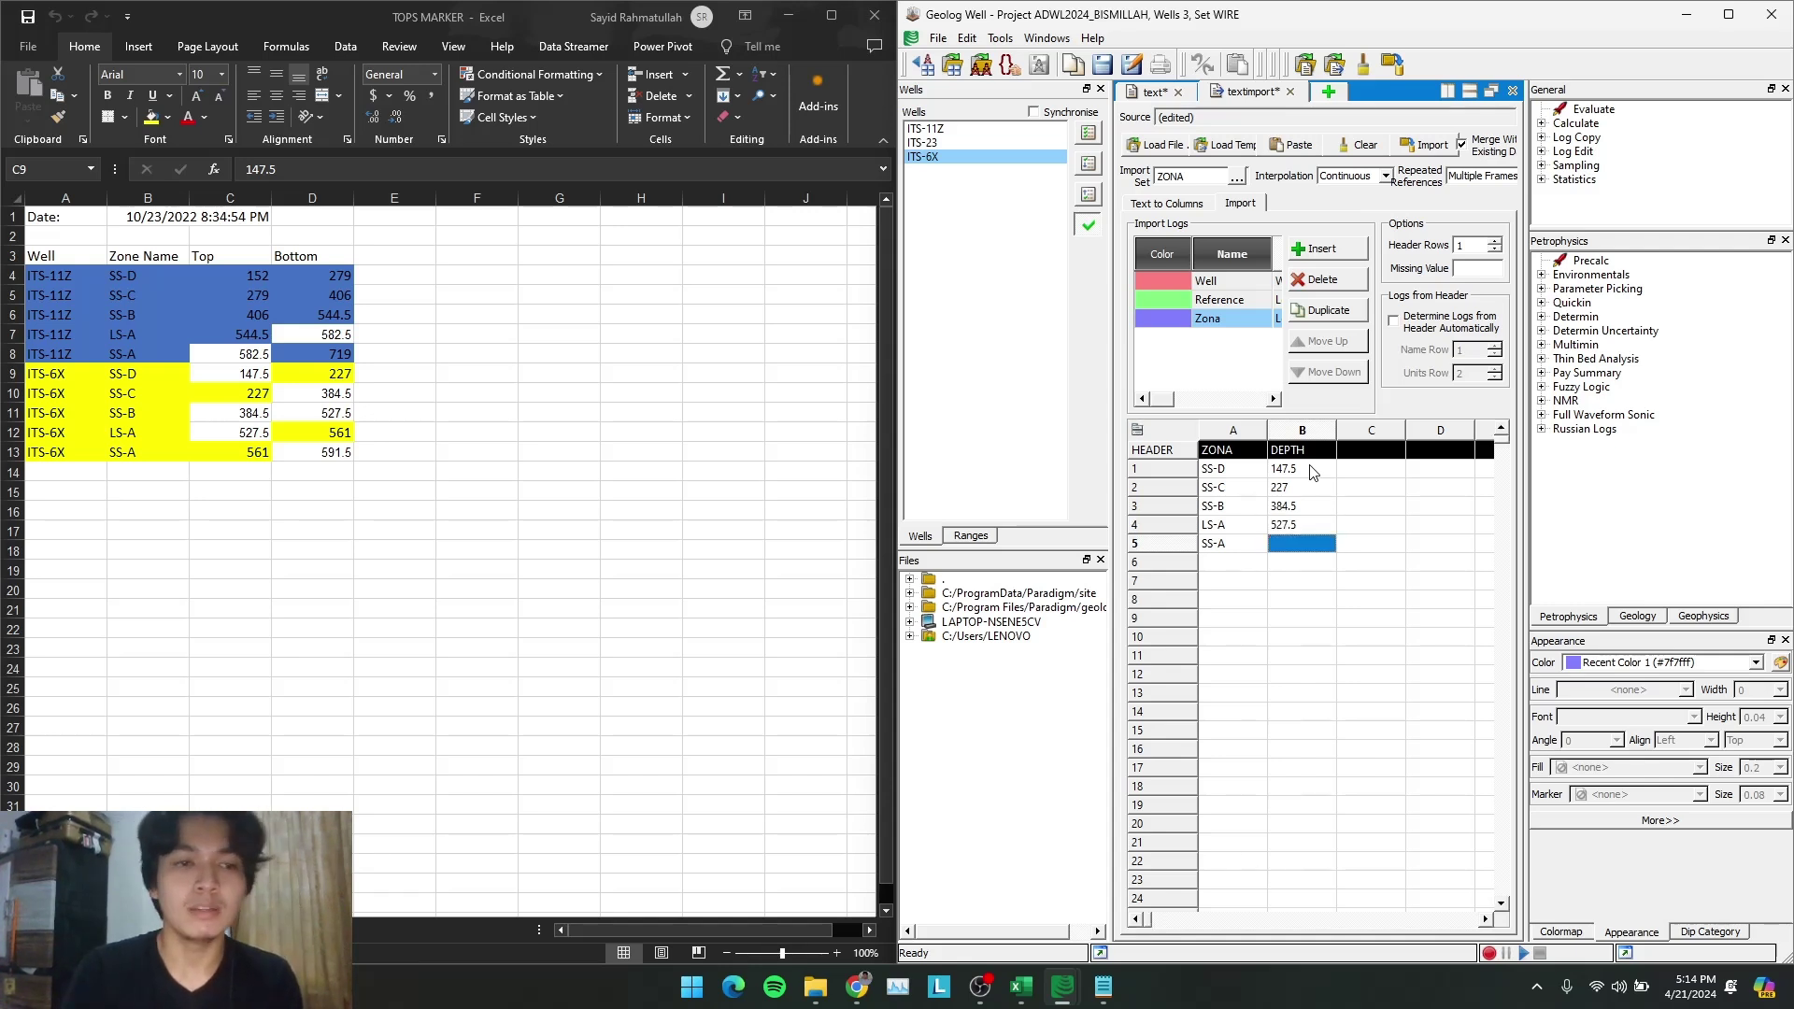
pyautogui.write('561')
pyautogui.press('Return')
# Add a closing TD row at depth 750, taking the depth from the bottom of the WIRE set's DEPTH log, with Geolog Well maximized
pyautogui.press('Left')
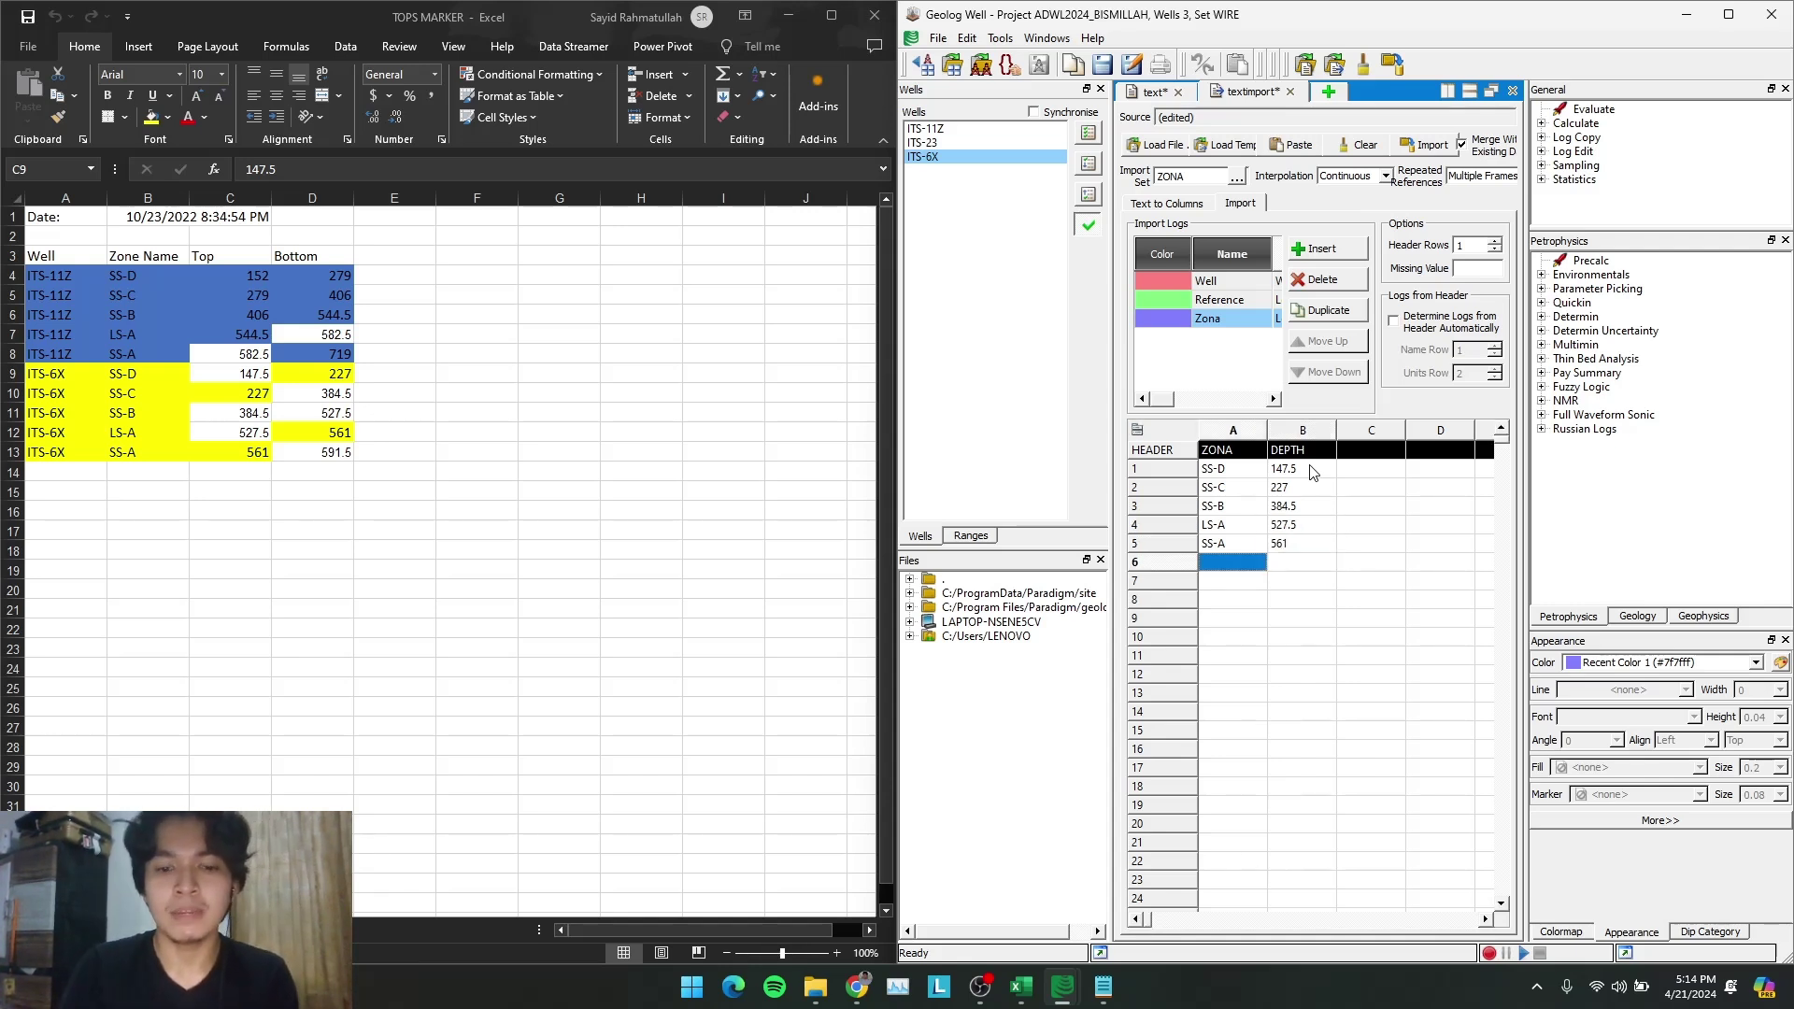
pyautogui.write('TD')
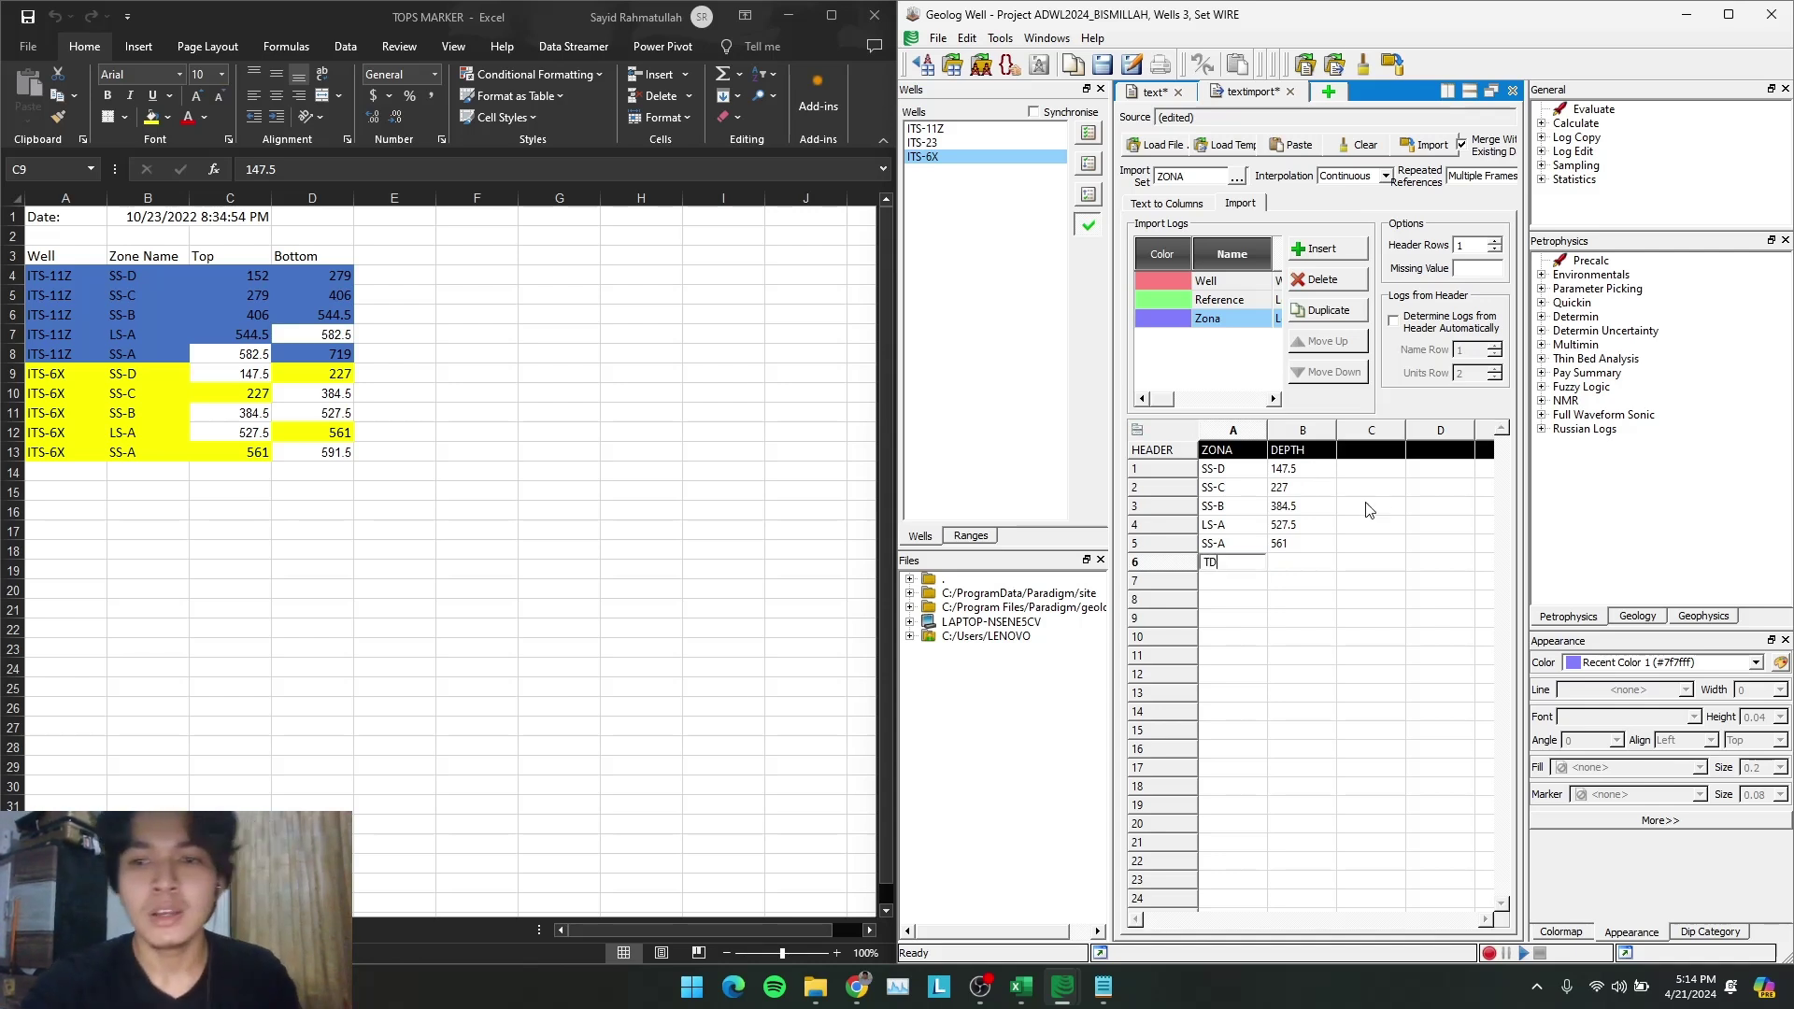
pyautogui.press('Tab')
pyautogui.click(1728, 14)
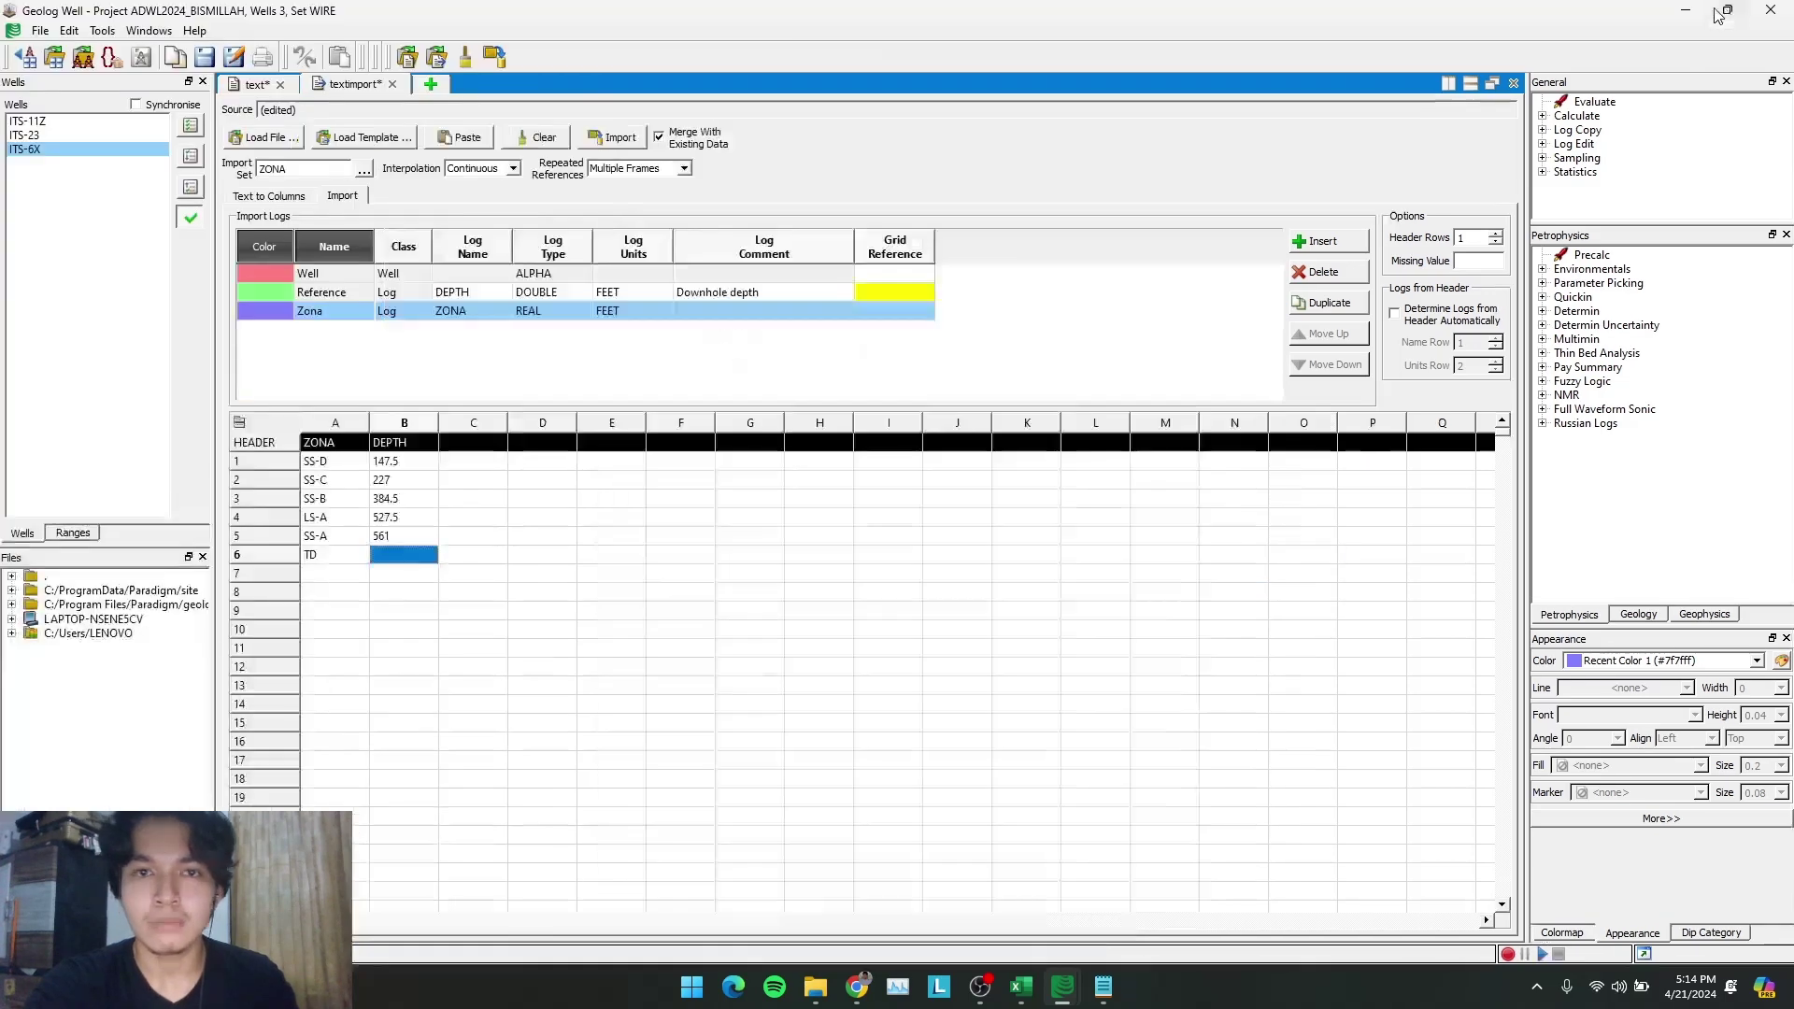
pyautogui.click(256, 85)
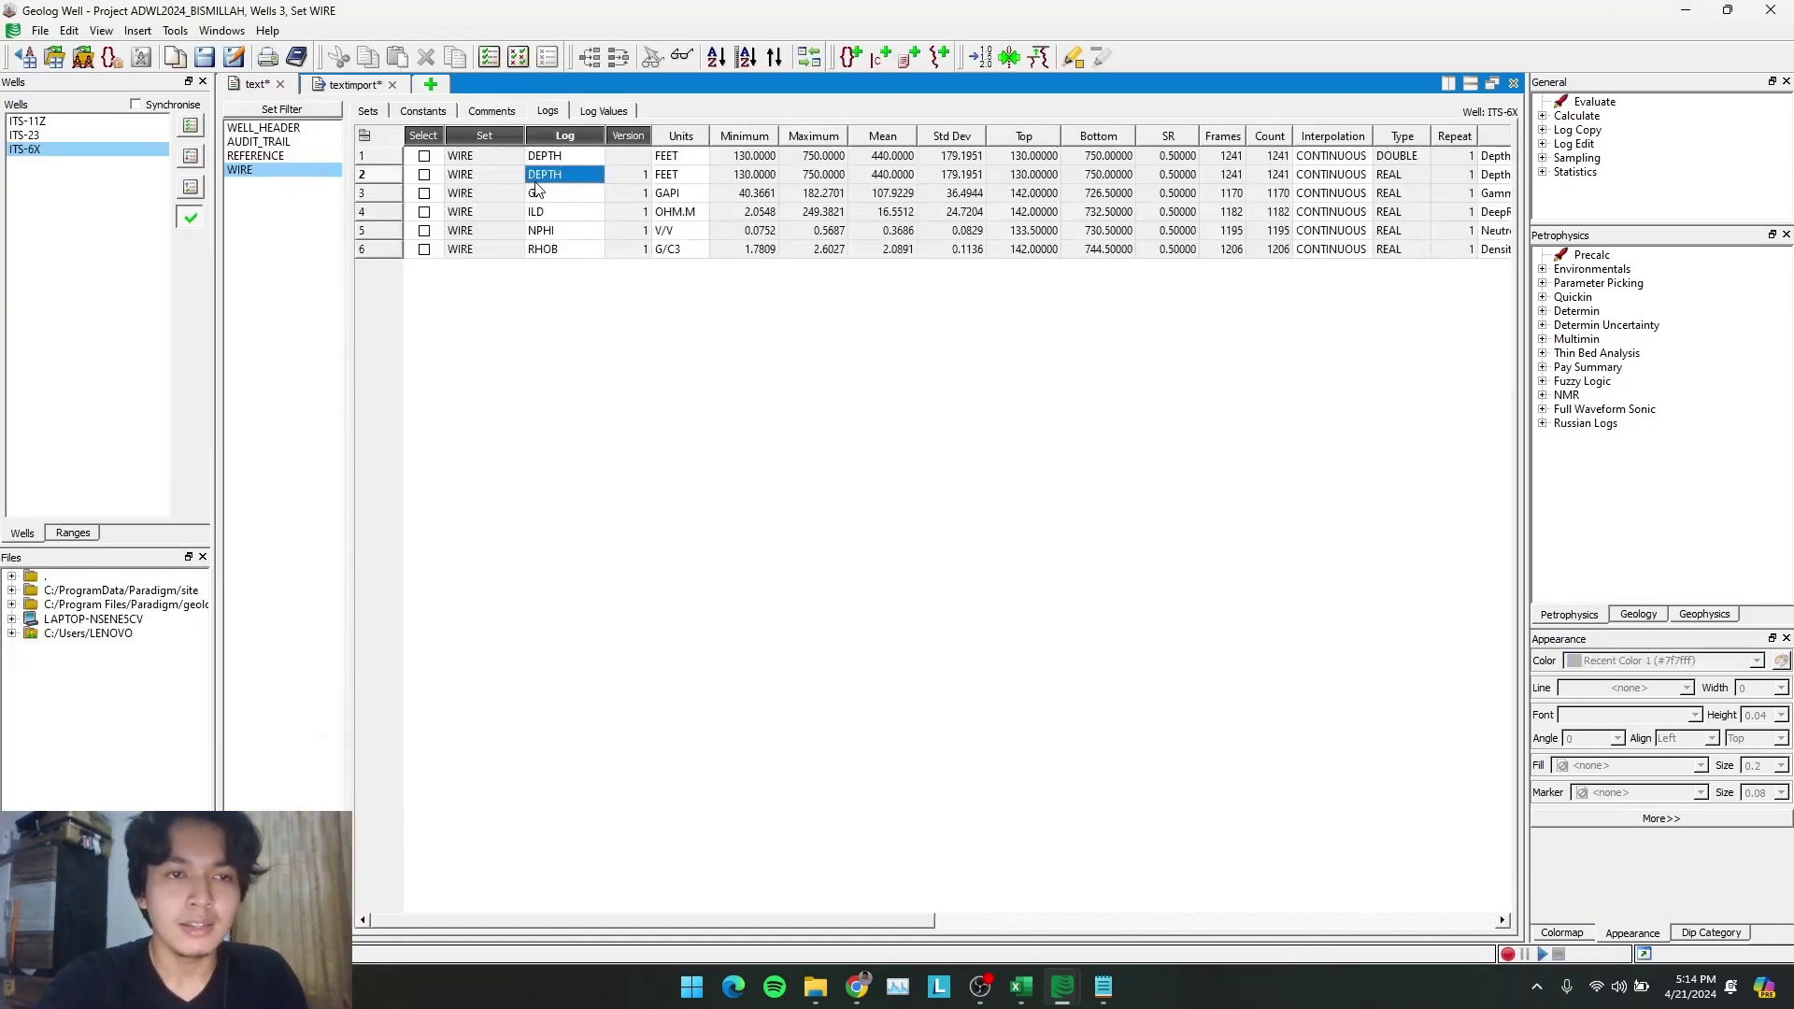
pyautogui.click(562, 158)
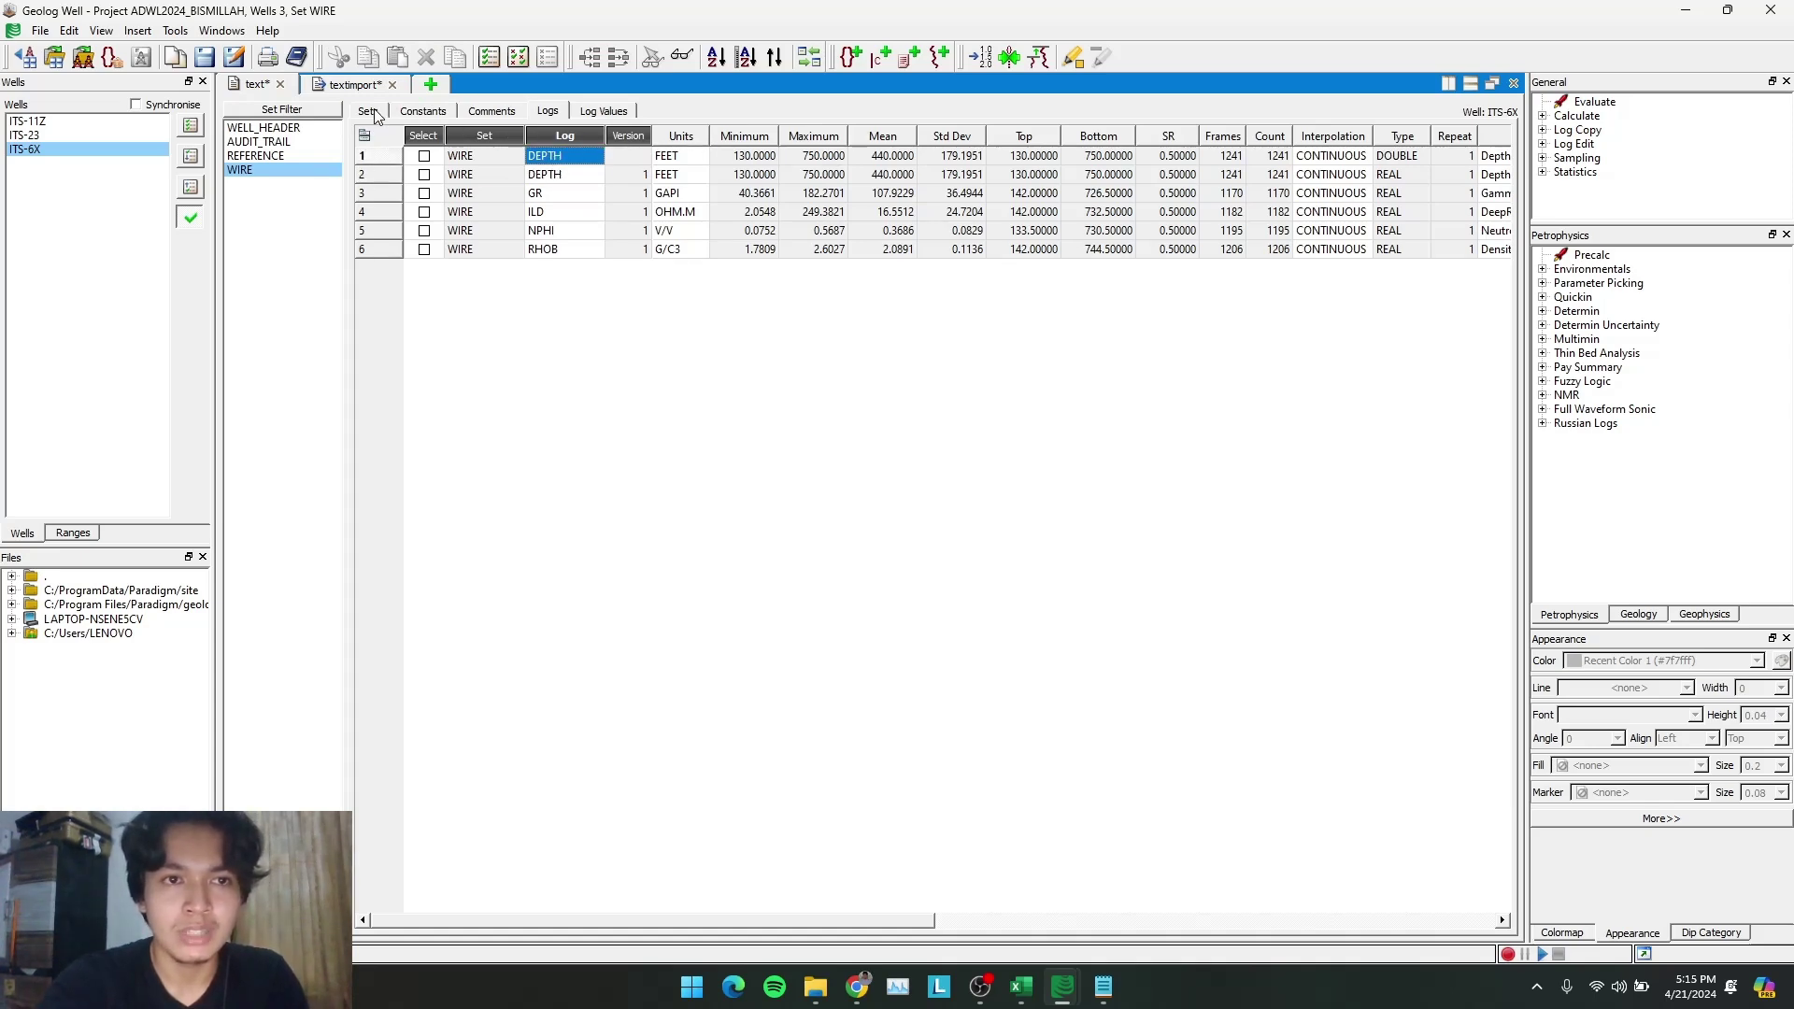
pyautogui.click(348, 85)
pyautogui.doubleClick(397, 557)
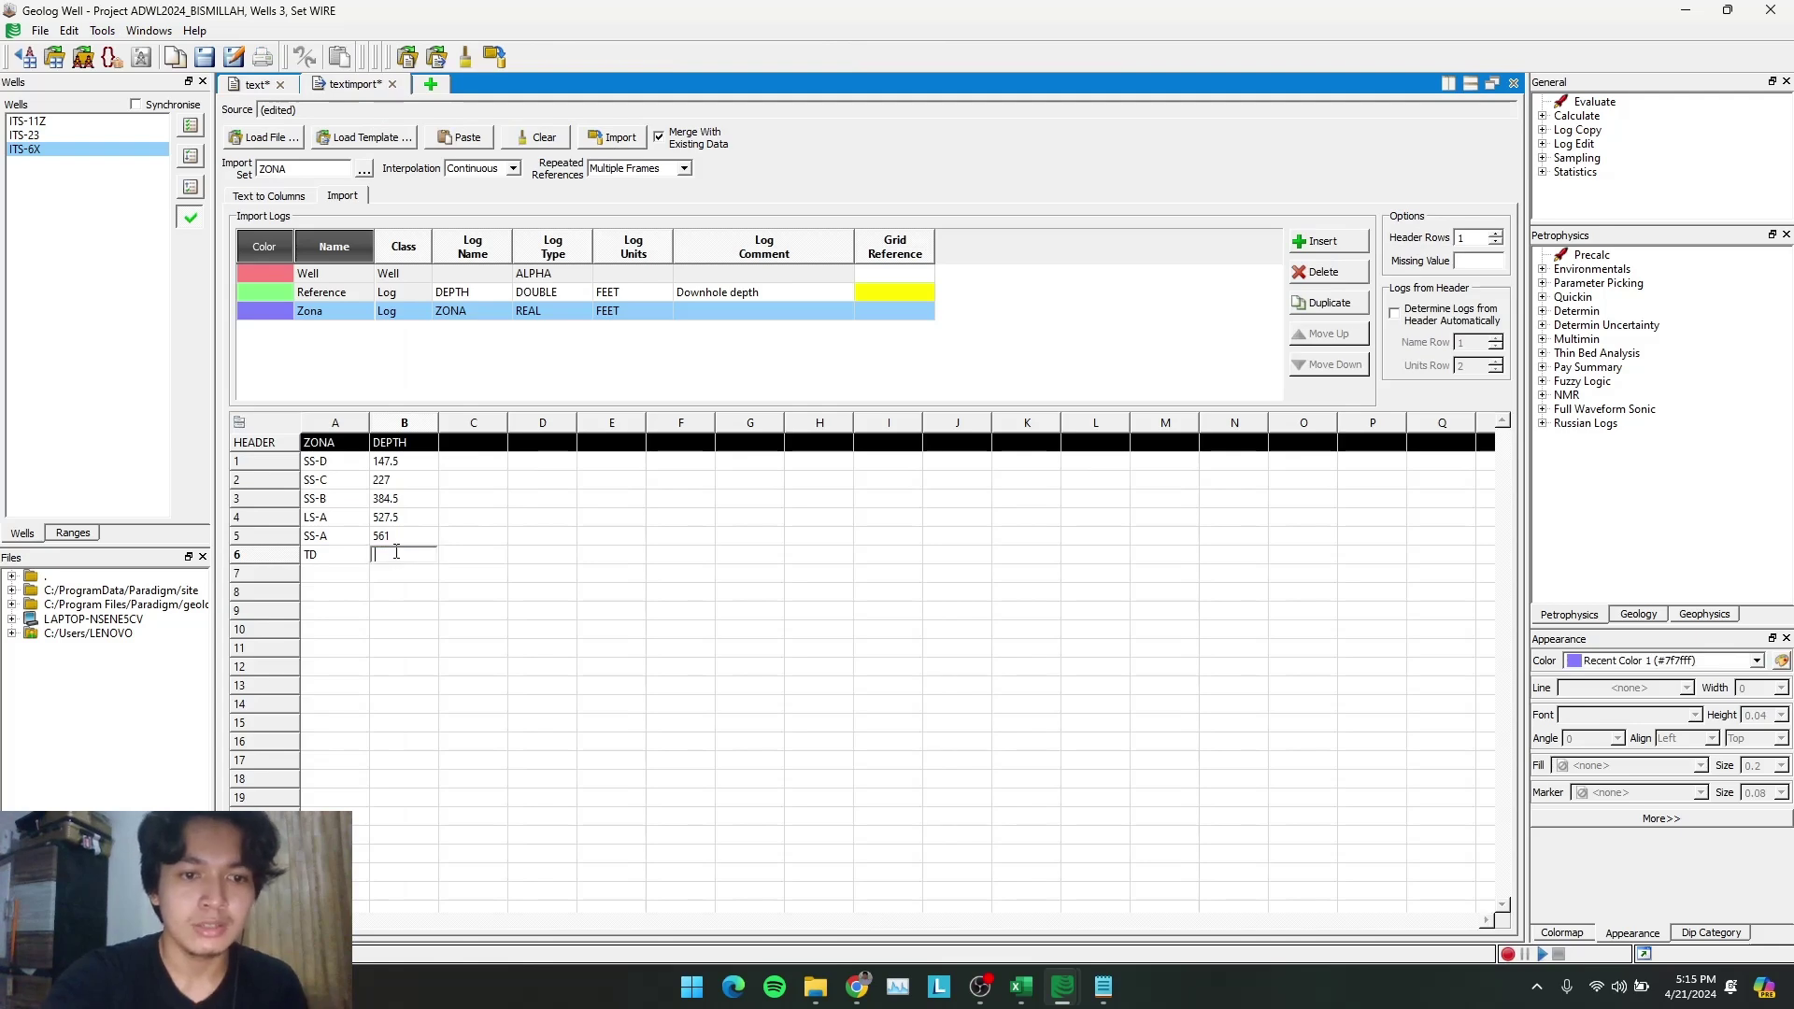
pyautogui.write('750')
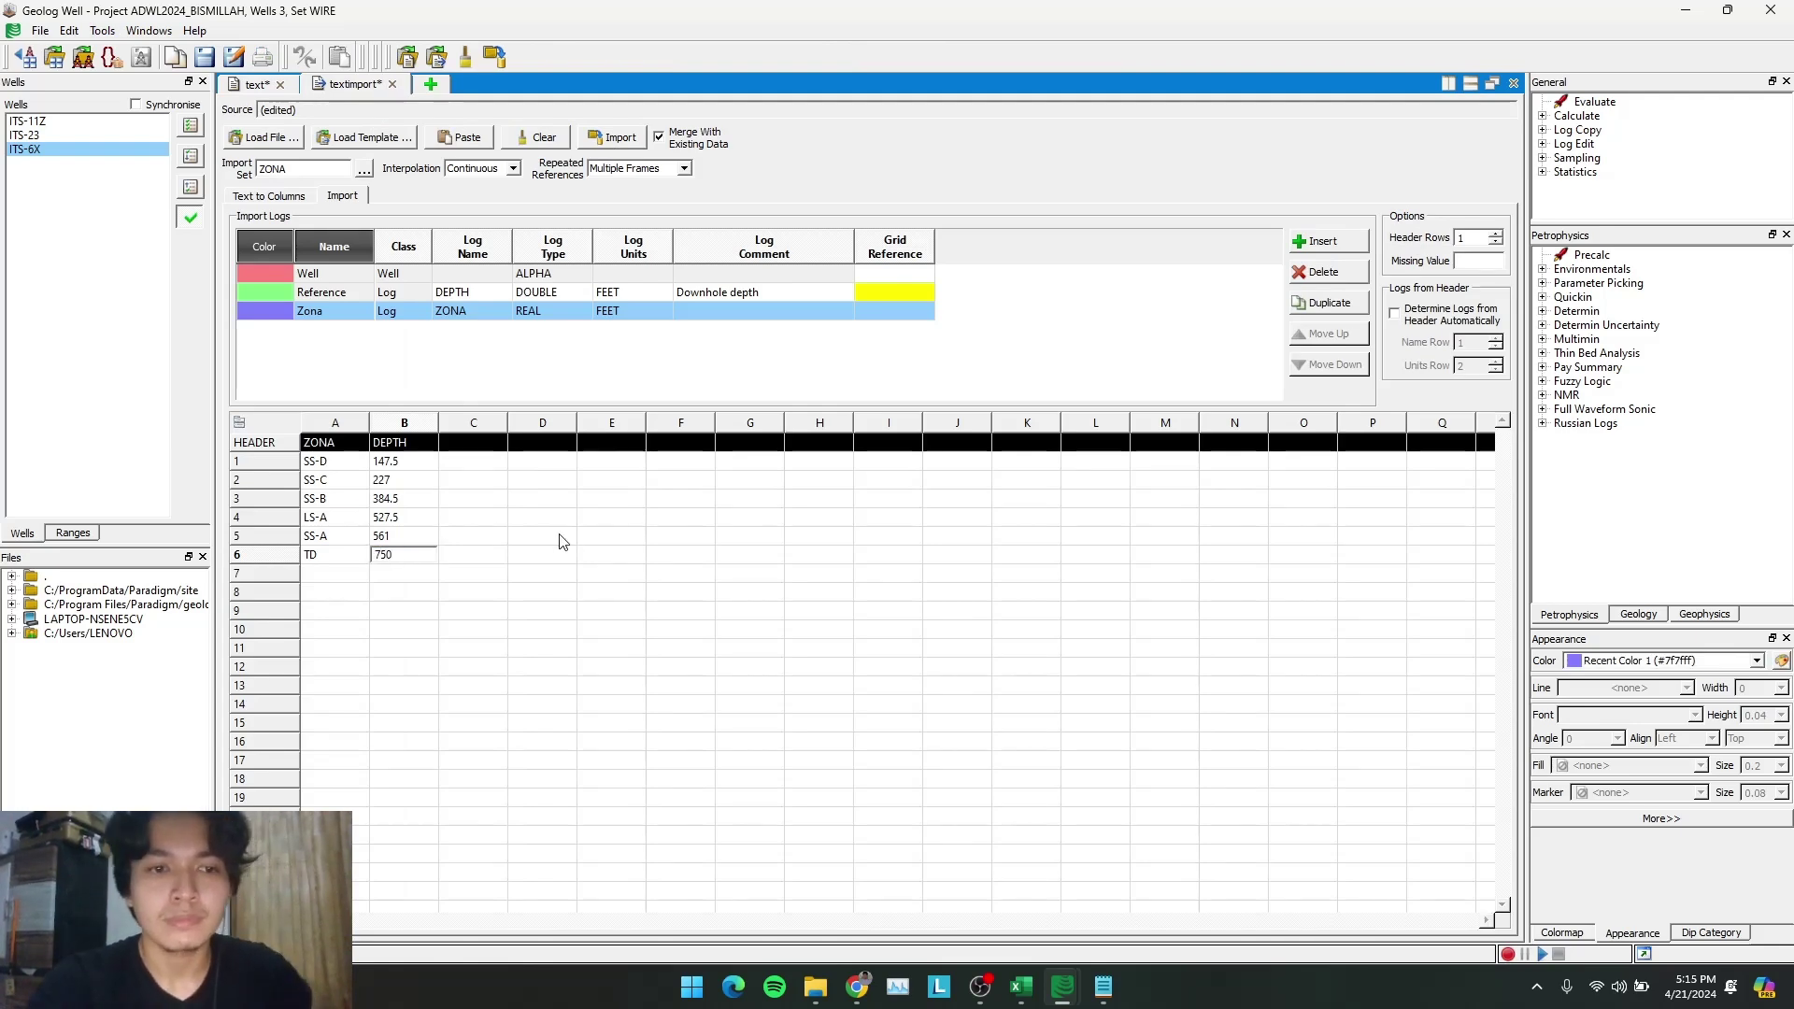
pyautogui.click(615, 555)
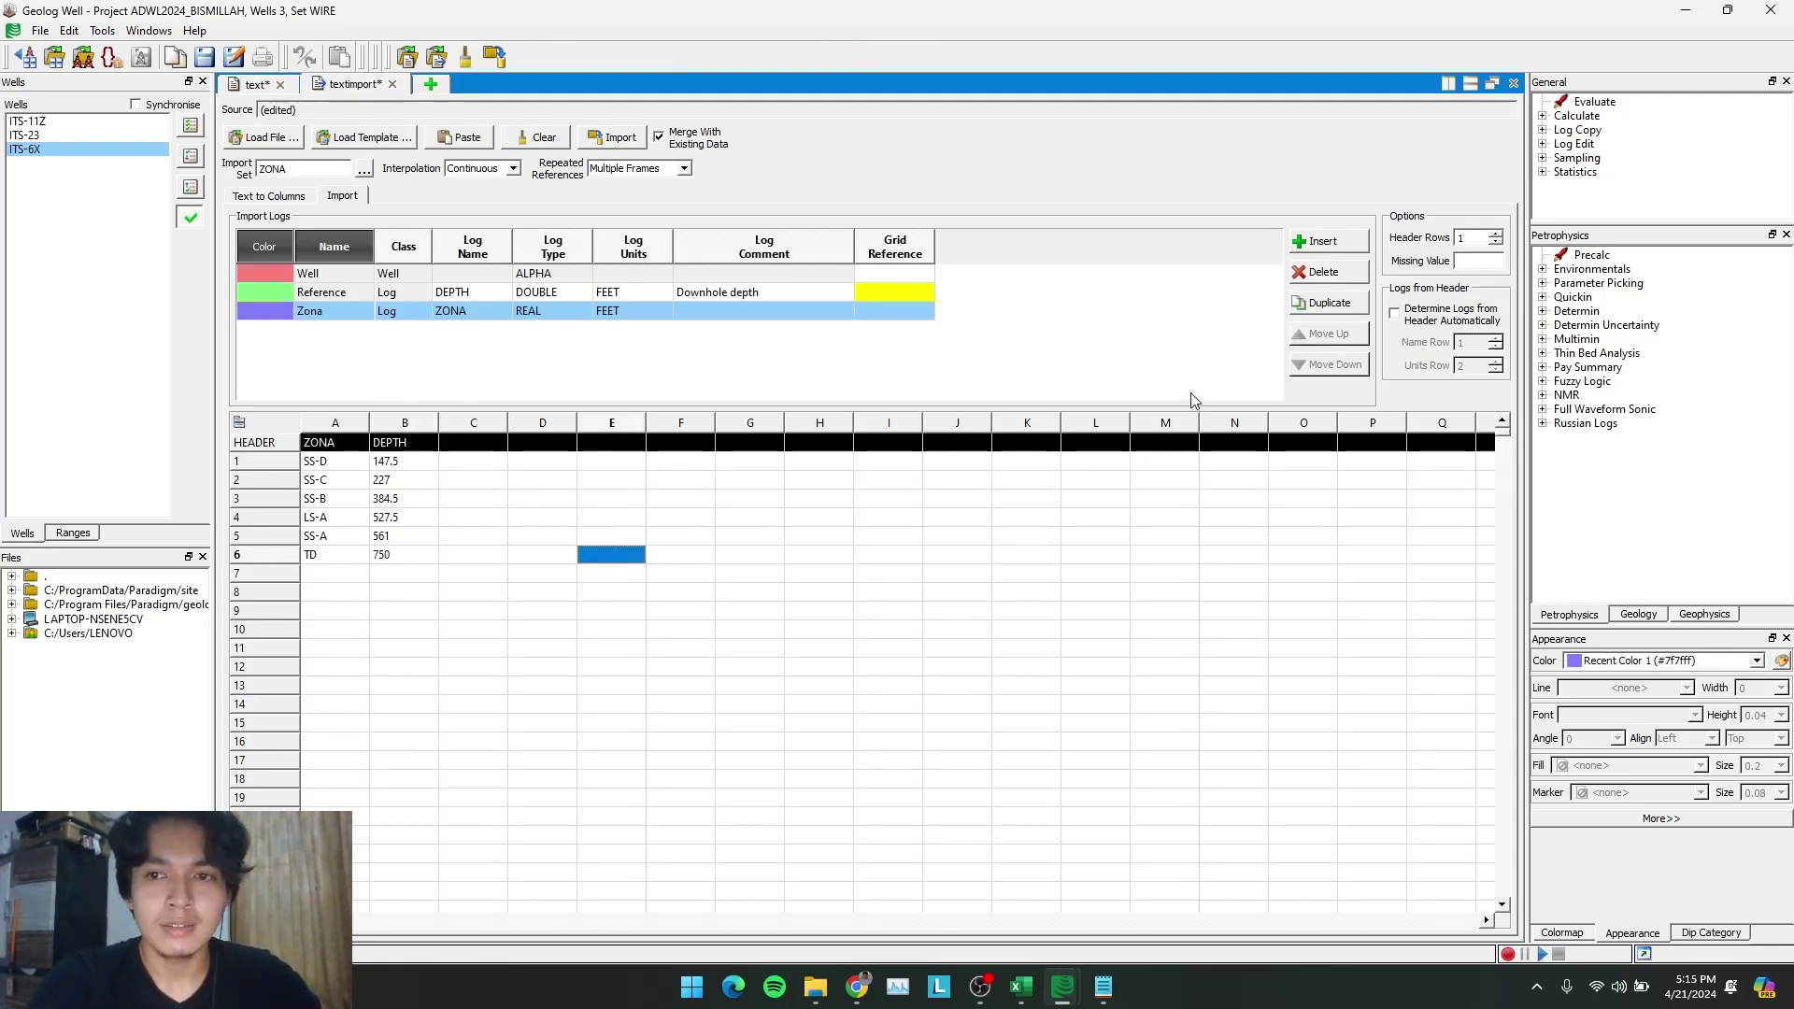
# Import the ZONA set into well ITS-6X with logs determined automatically from the header, and review the import feedback
pyautogui.click(1394, 314)
pyautogui.click(911, 524)
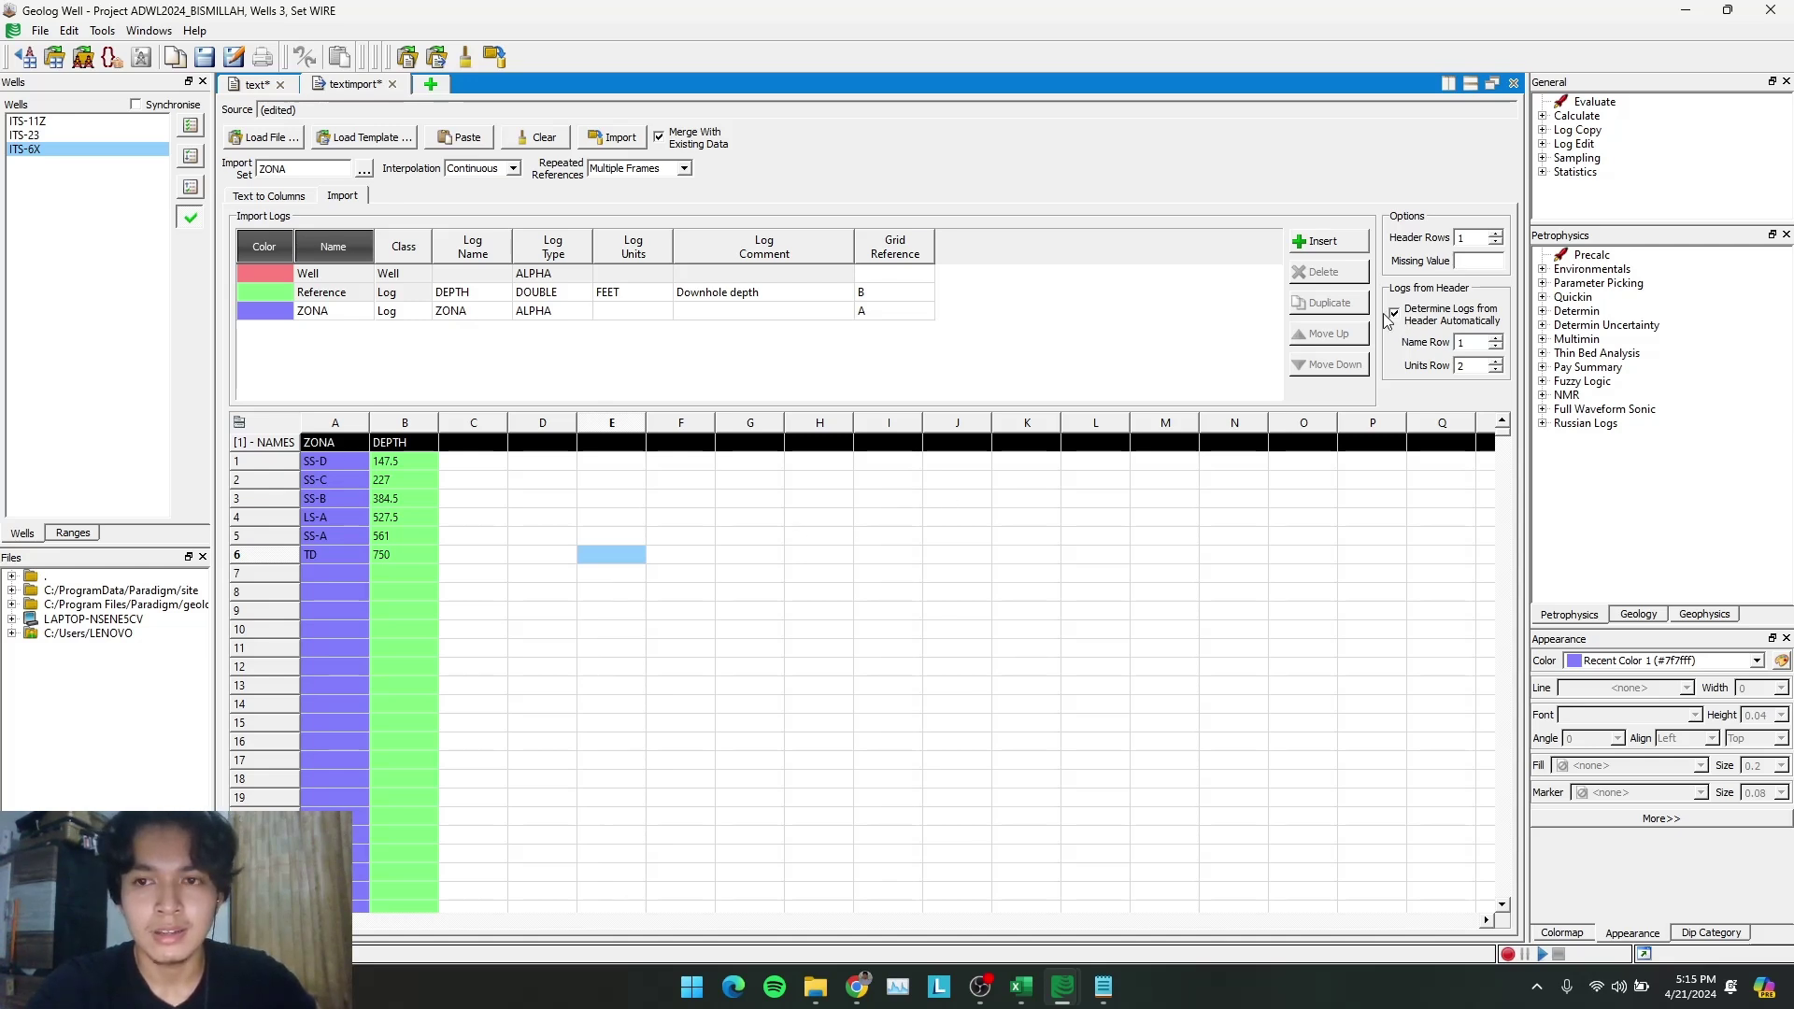
pyautogui.click(624, 139)
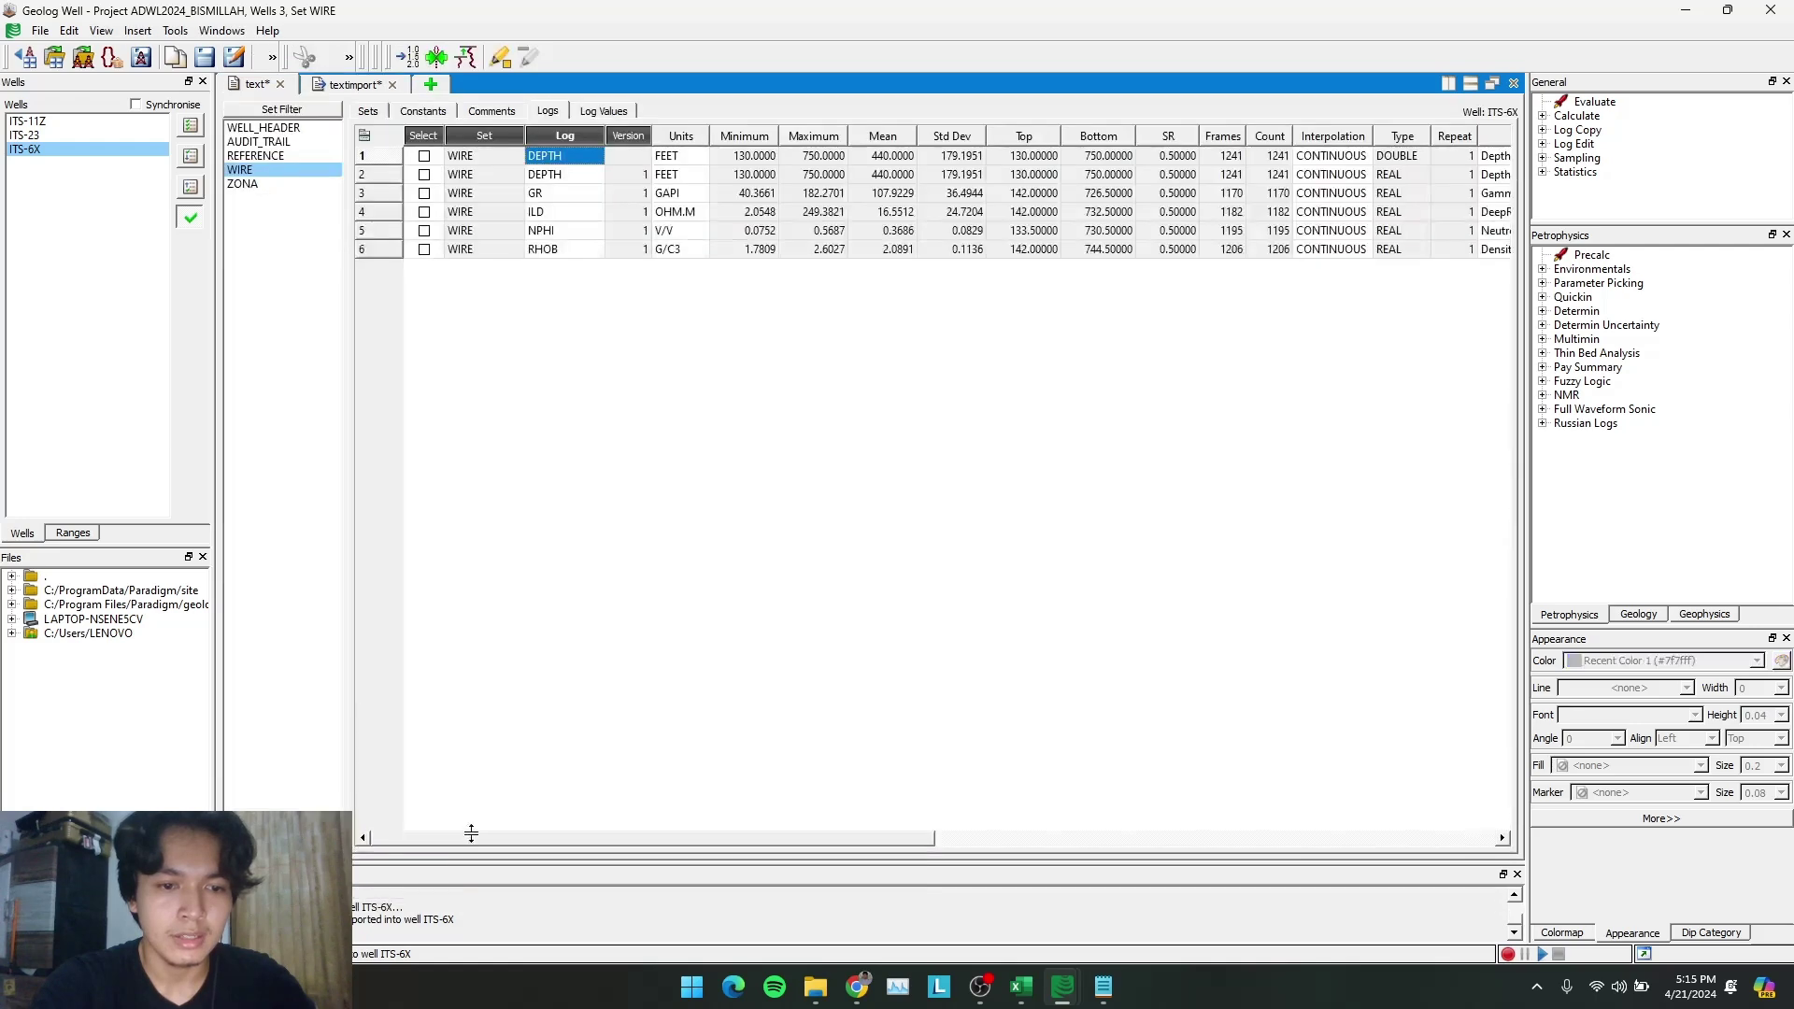
pyautogui.moveTo(256, 711); pyautogui.dragTo(458, 715)
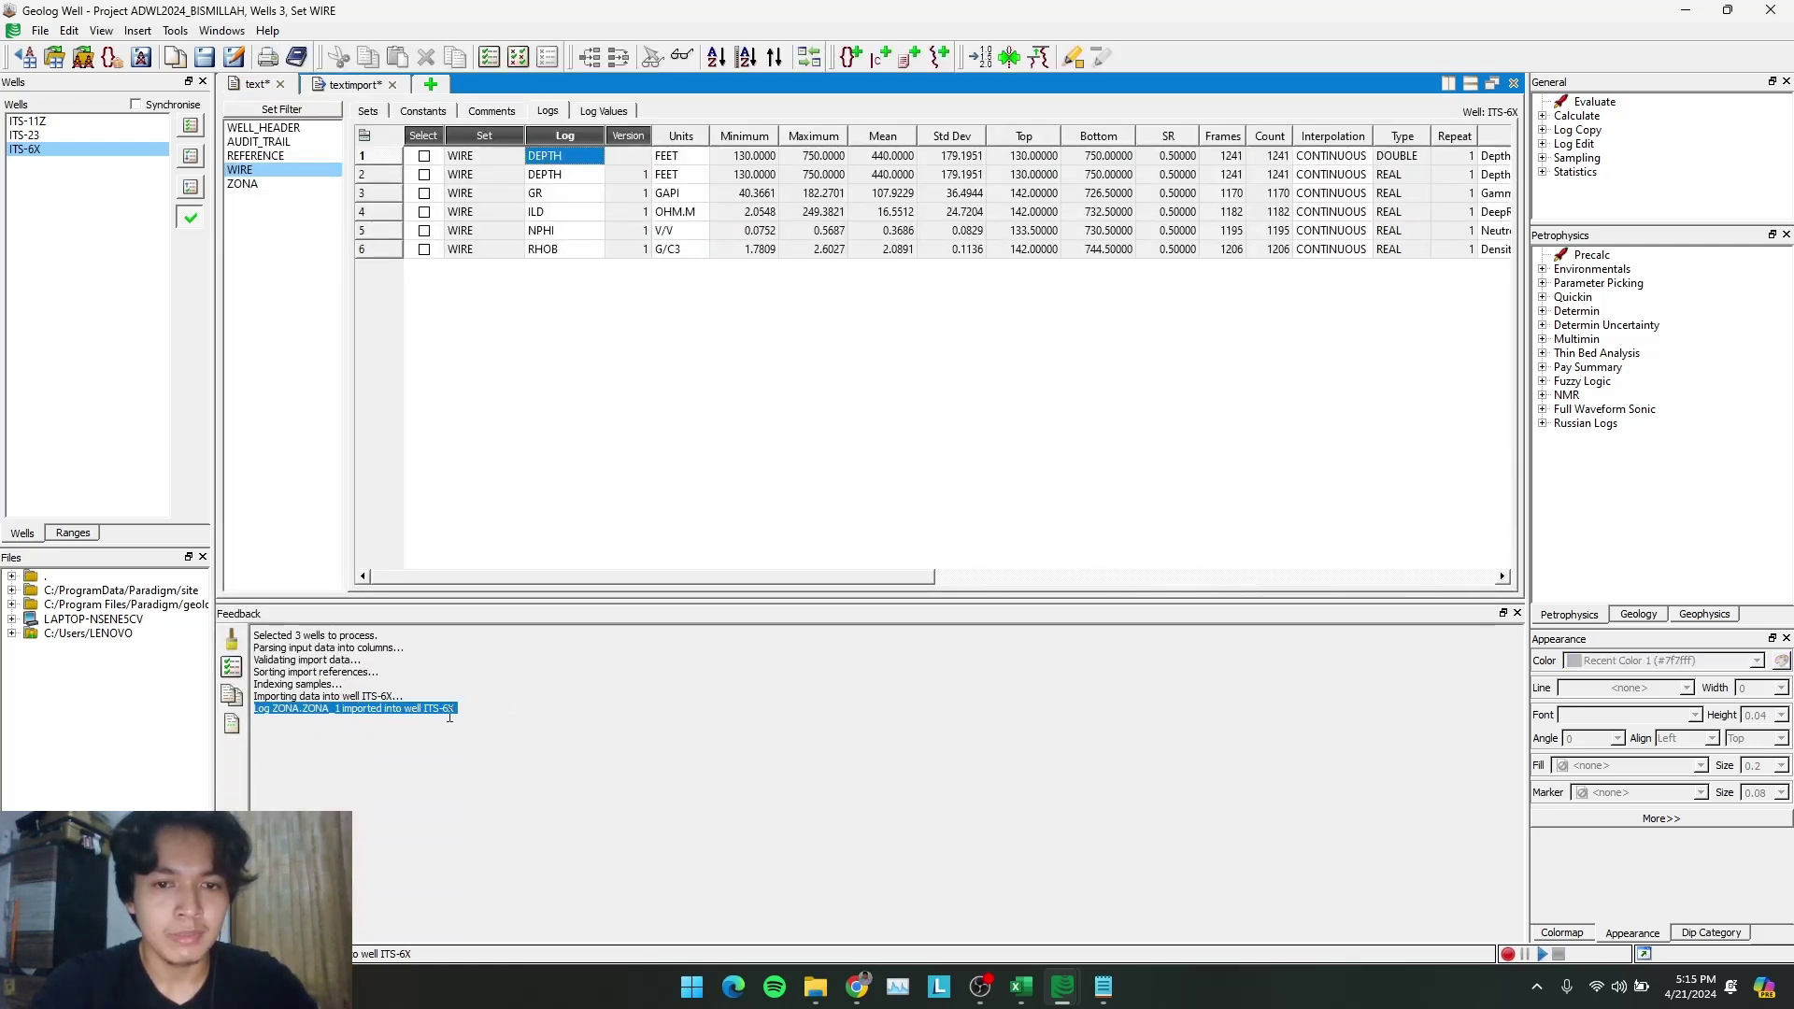
# Return to the ZONA text import for well ITS-11Z and place Geolog Well beside the TOPS MARKER workbook
pyautogui.moveTo(881, 603); pyautogui.dragTo(849, 918)
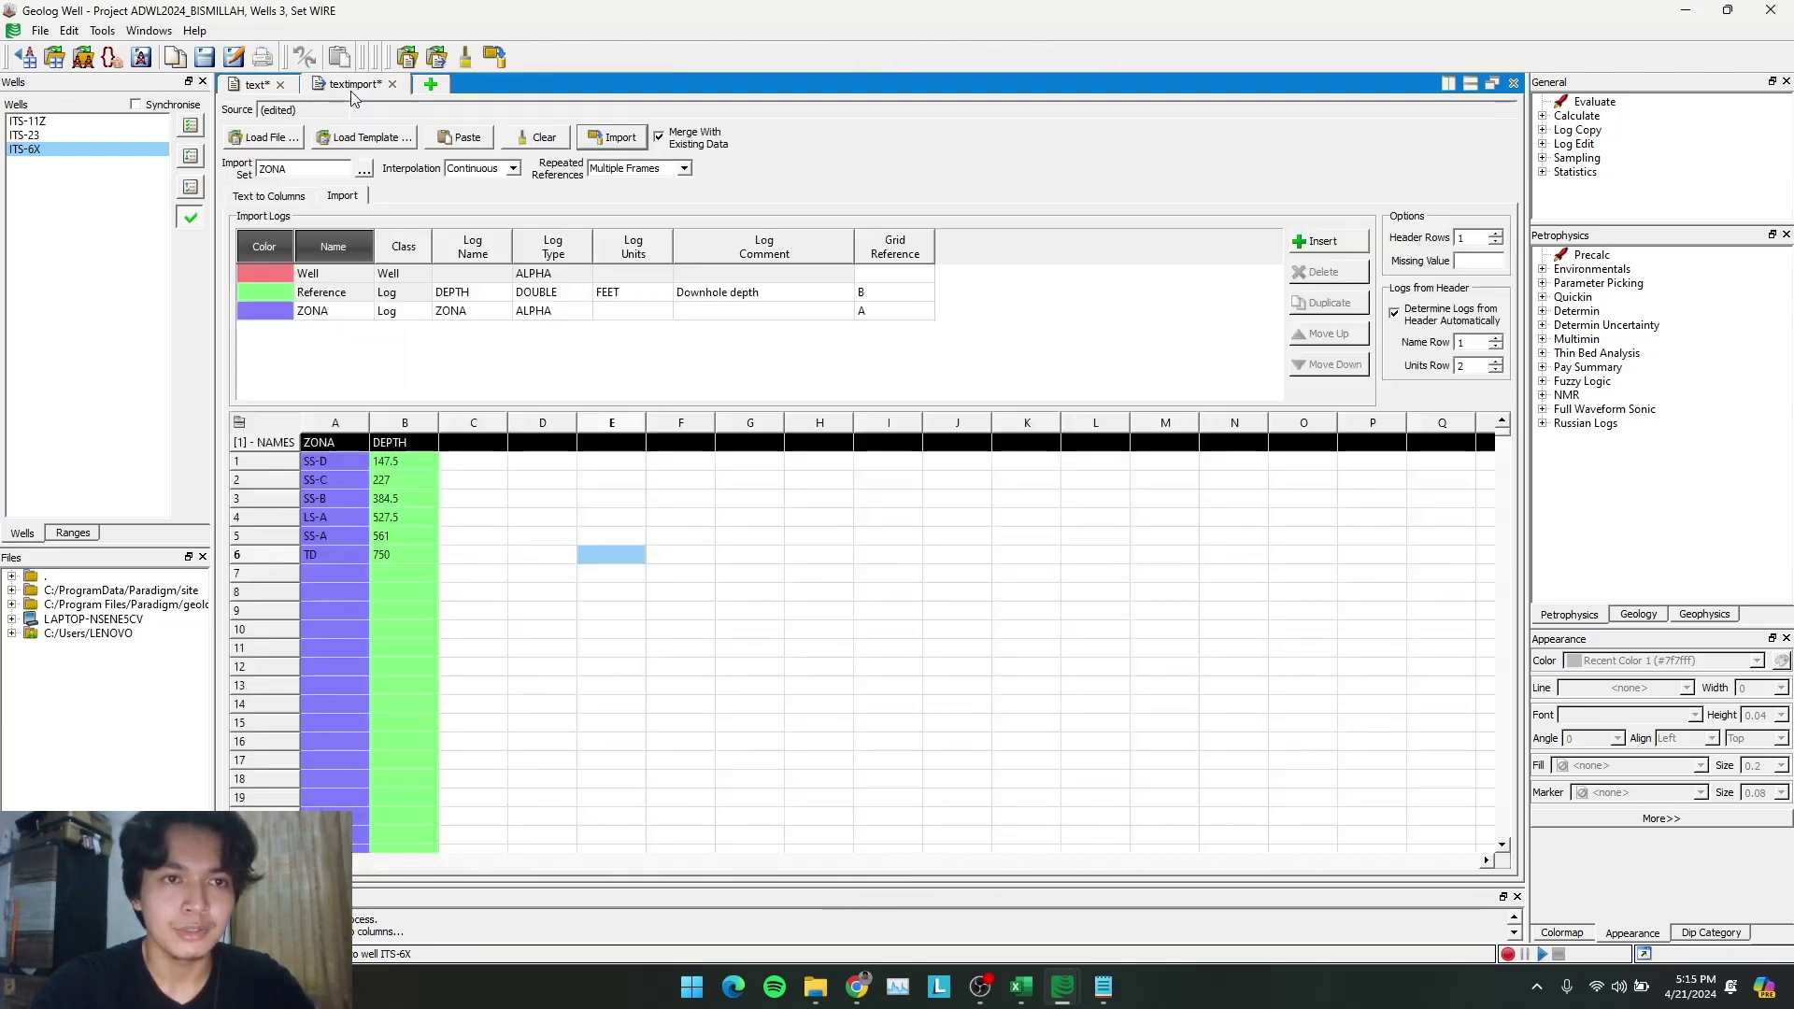
pyautogui.click(353, 88)
pyautogui.click(95, 121)
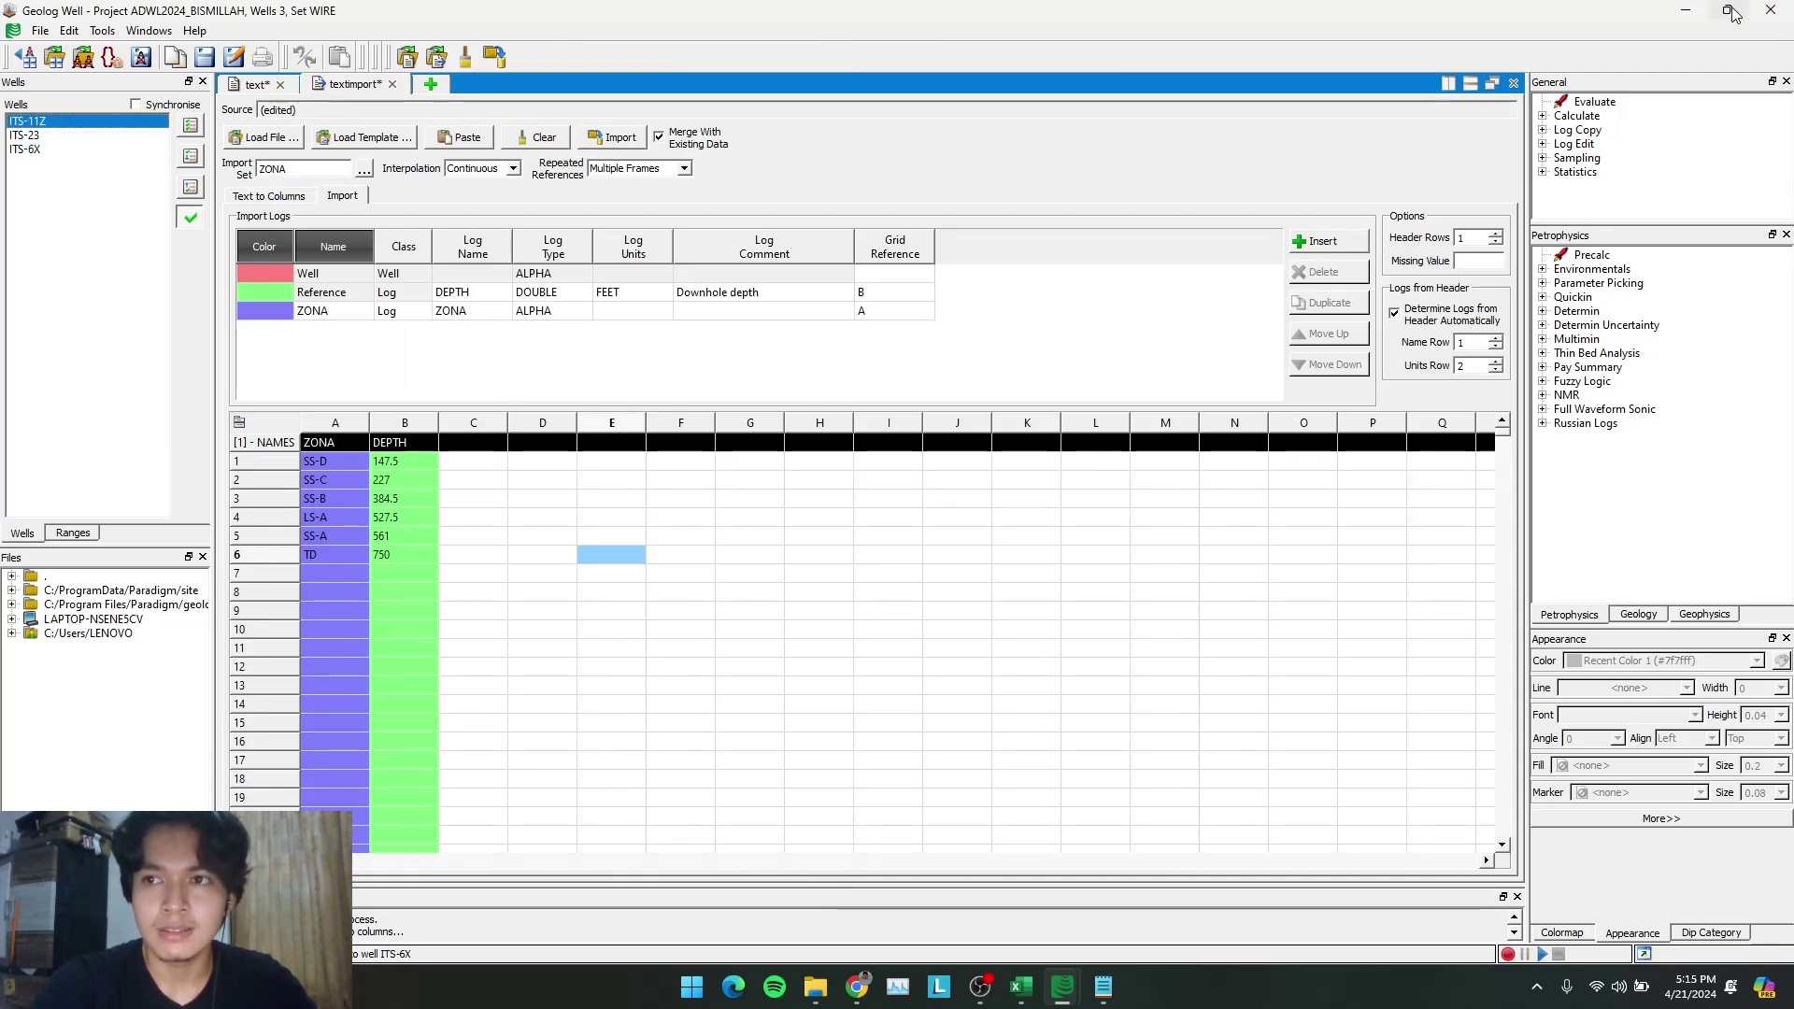
pyautogui.moveTo(1727, 13)
pyautogui.click(1530, 65)
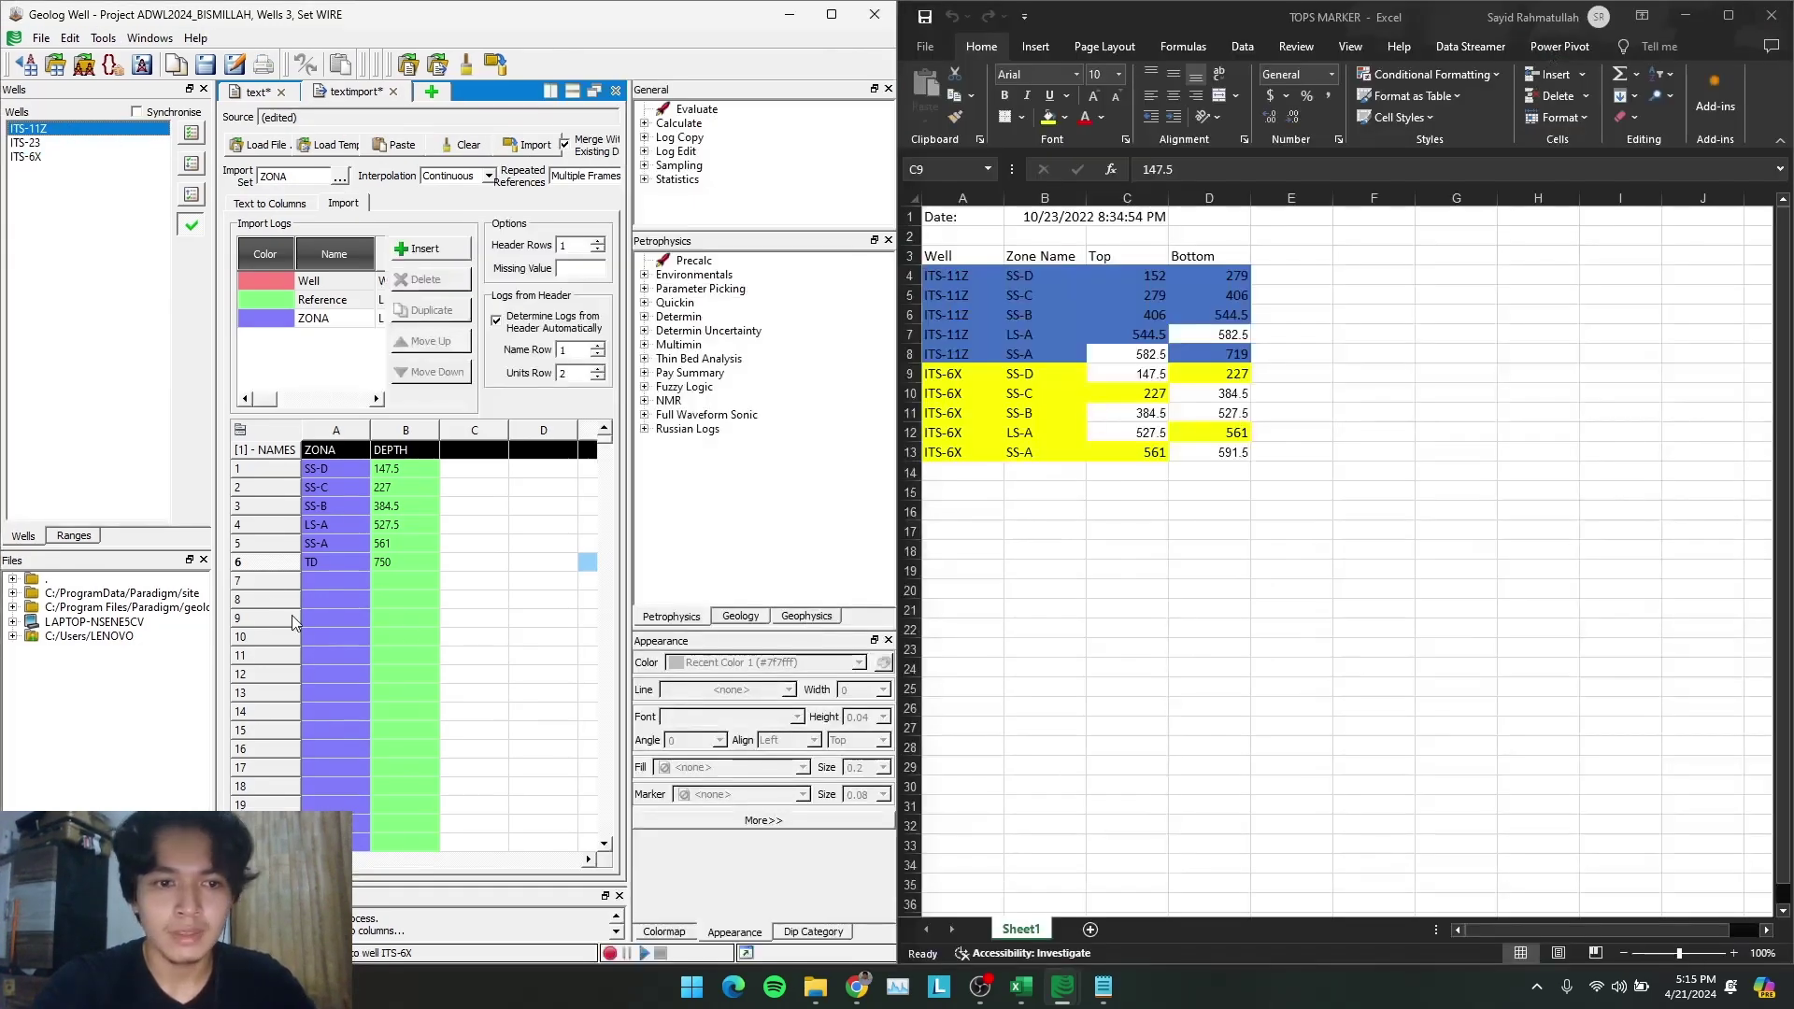
# Replace the DEPTH values of the five zones with the ITS-11Z tops 152, 279, 406, 544.5 and 582.5
pyautogui.click(328, 473)
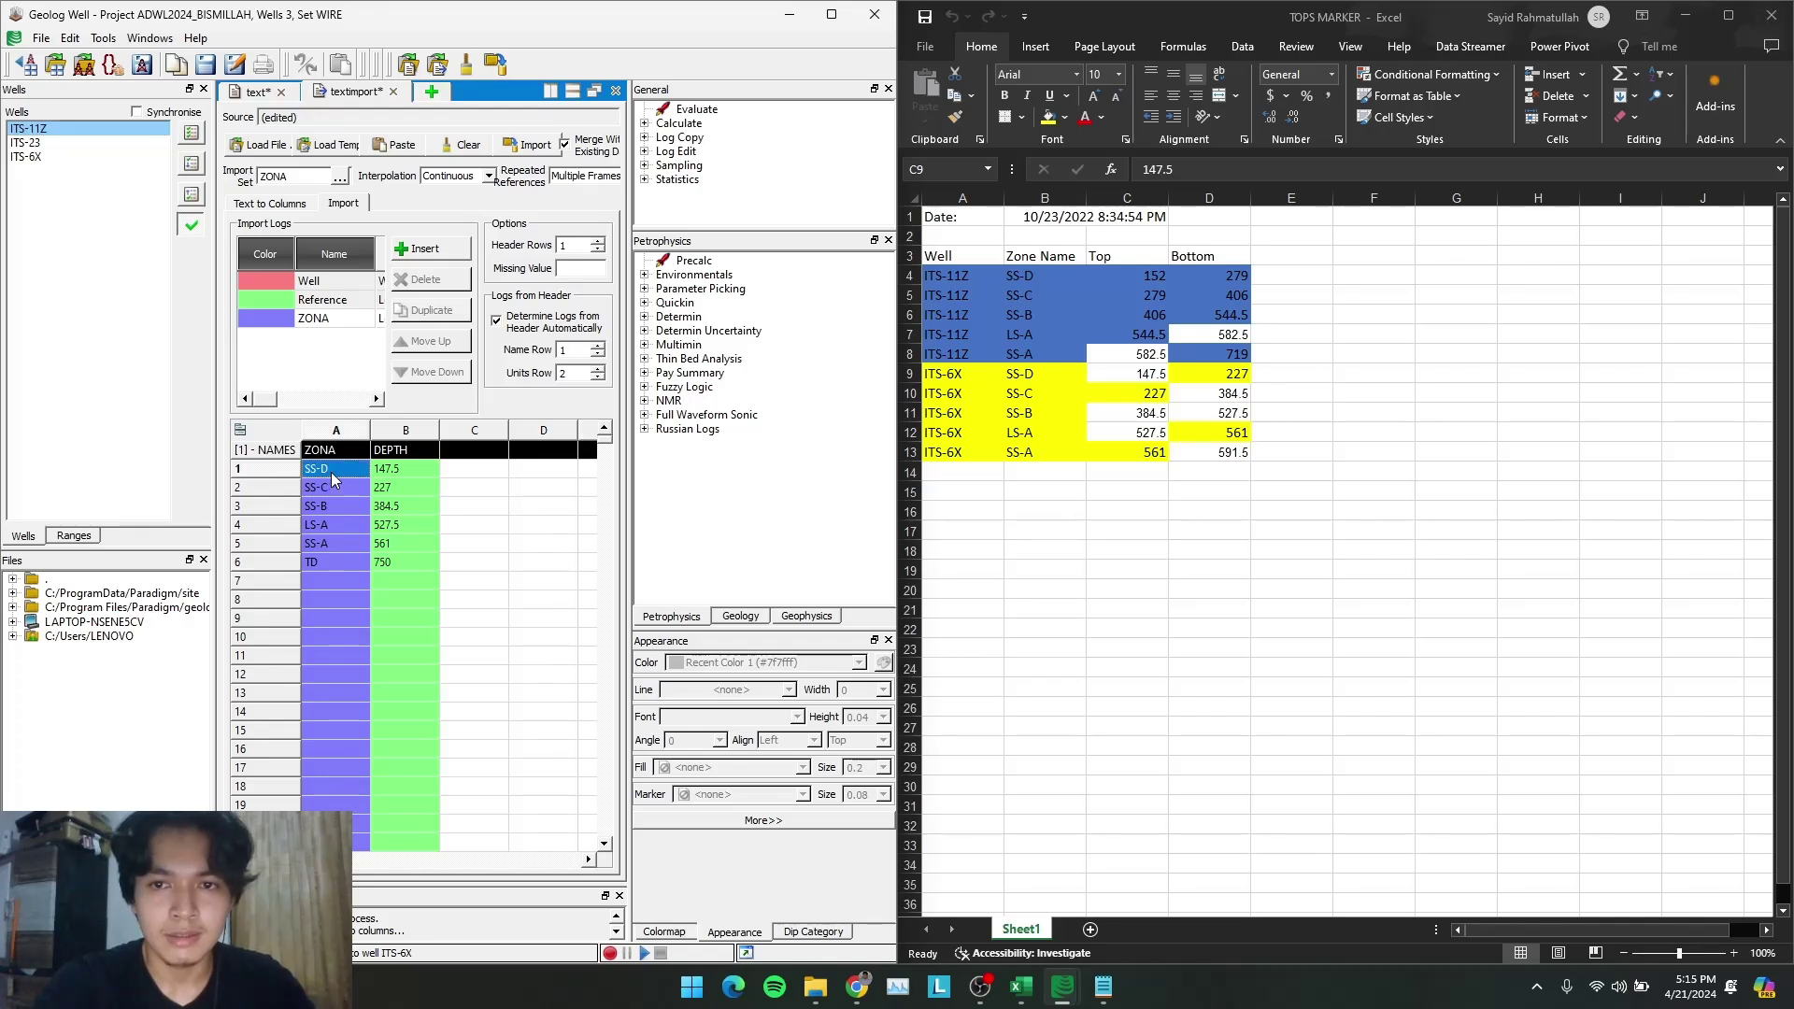
pyautogui.click(395, 470)
pyautogui.write('152')
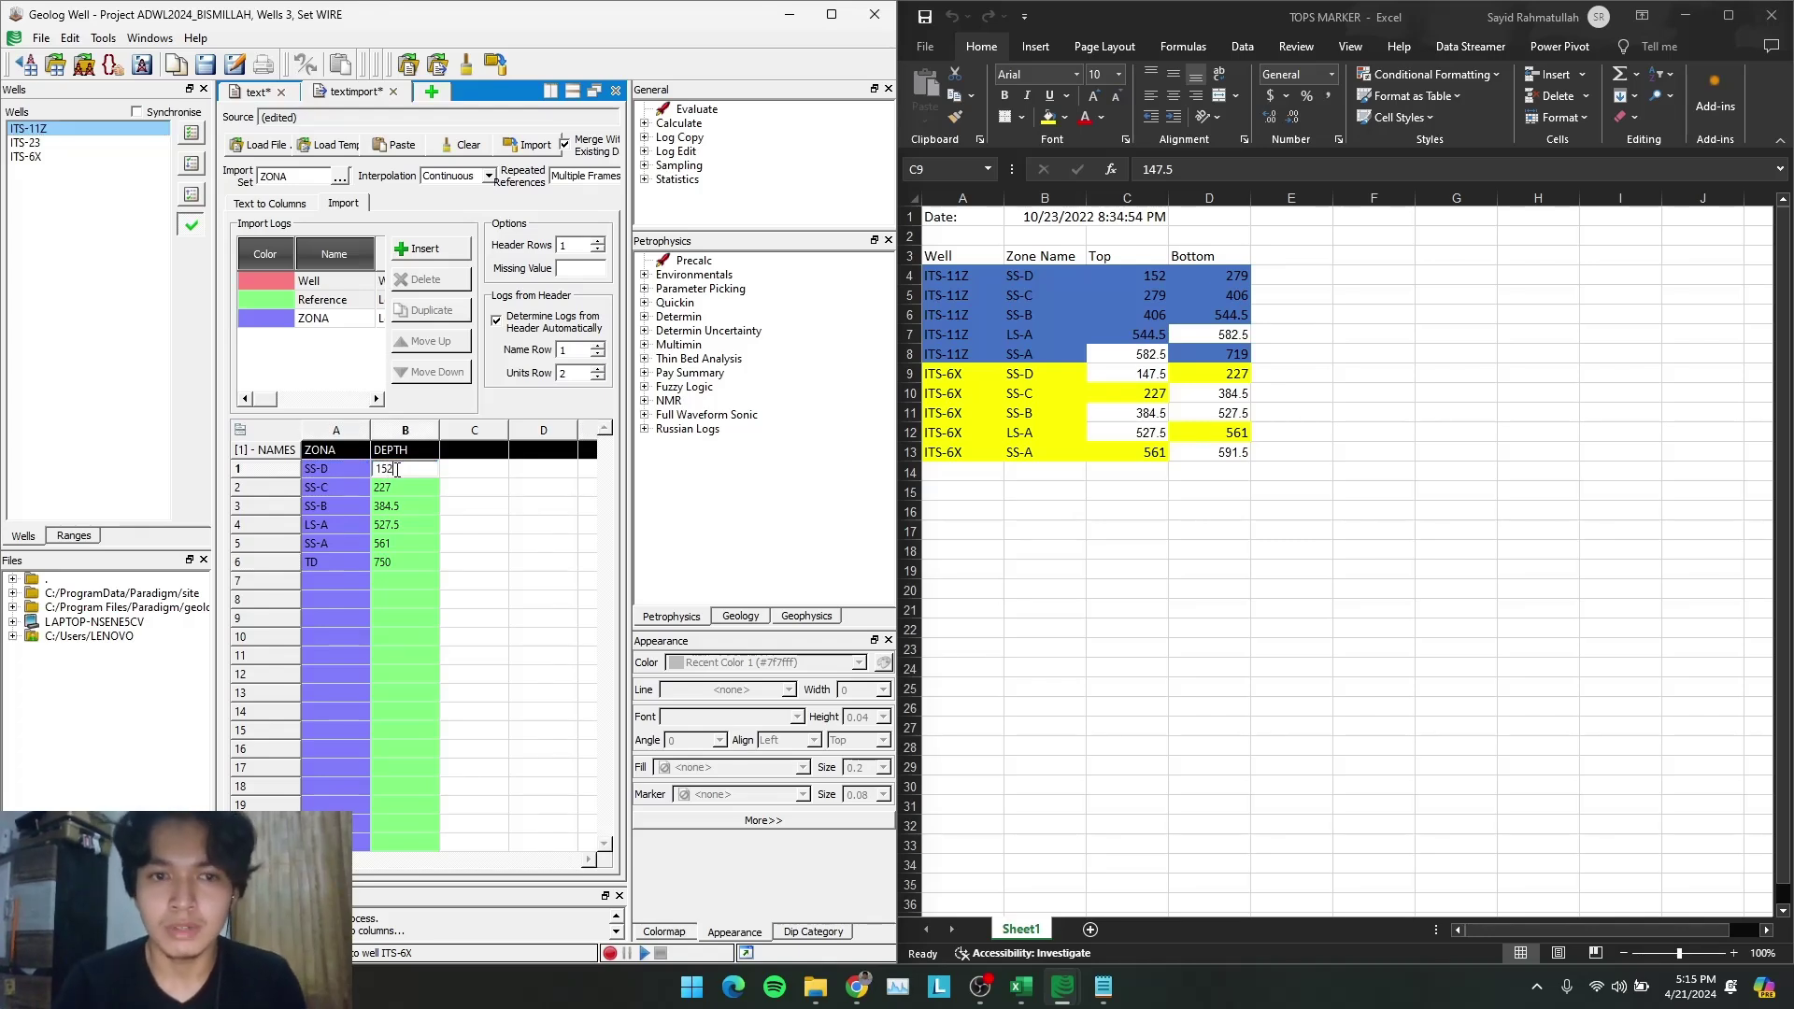
pyautogui.press('Return')
pyautogui.write('2')
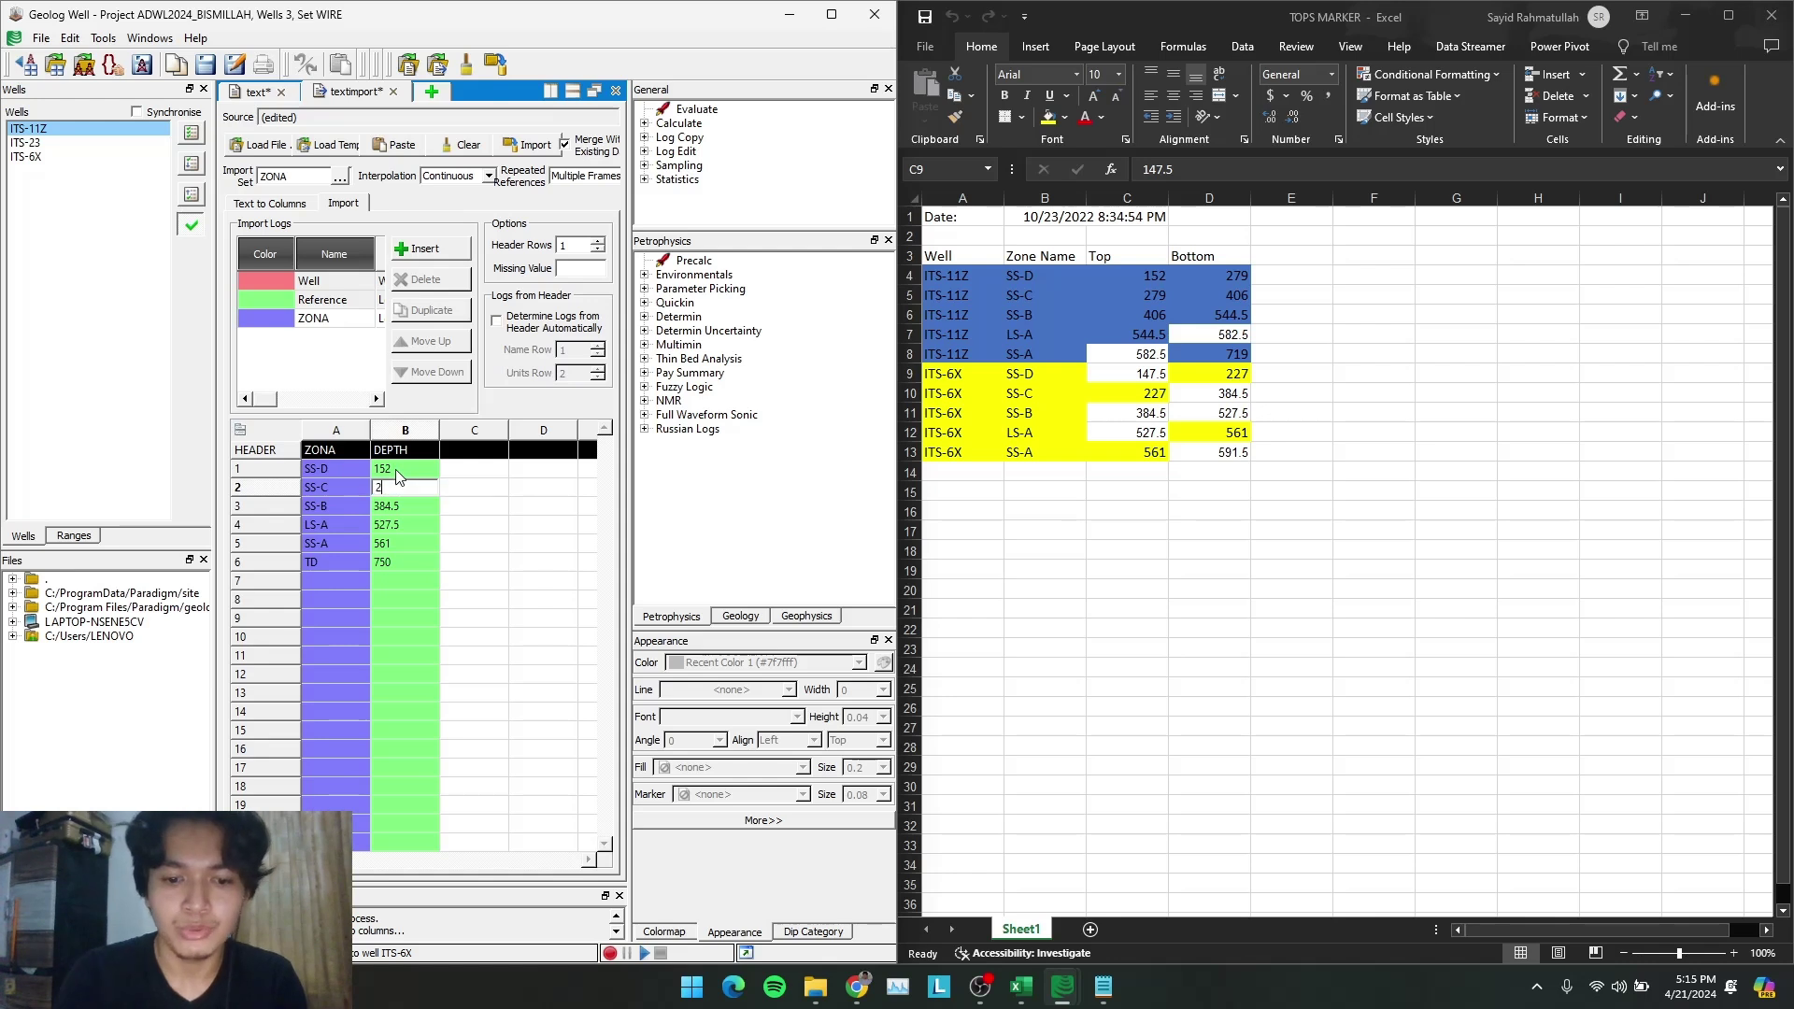
pyautogui.press('Return')
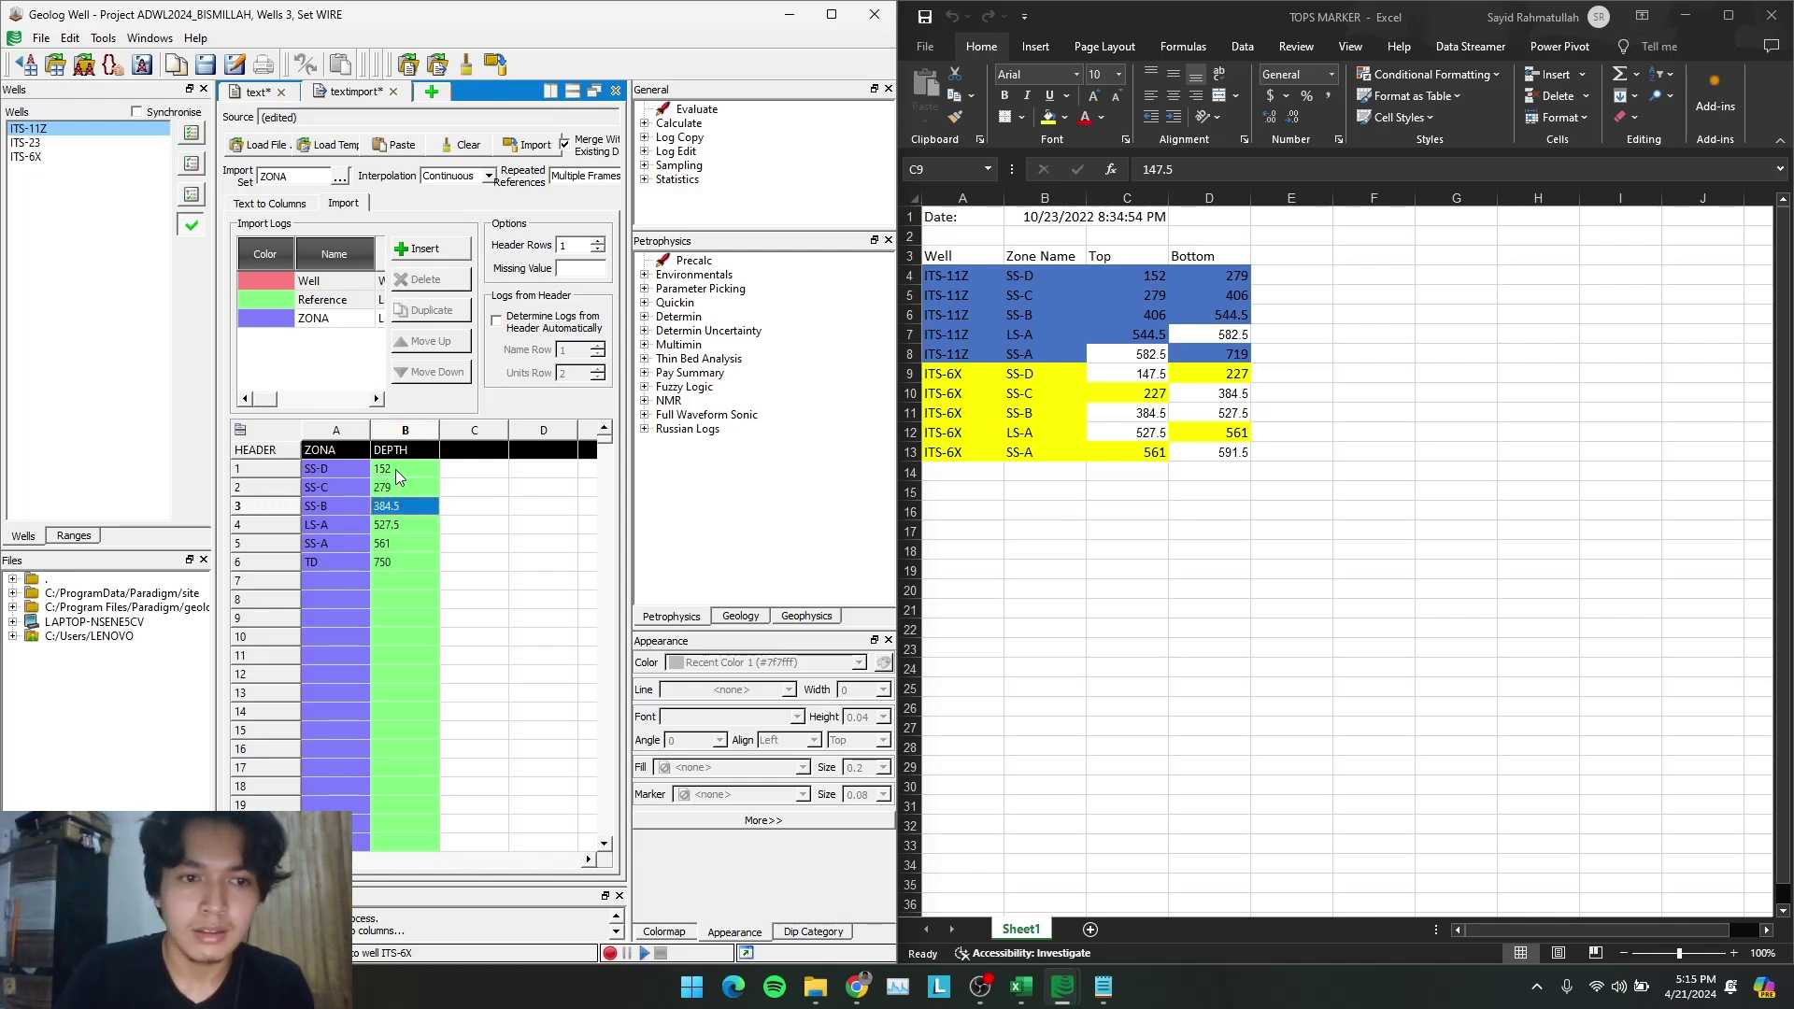
pyautogui.write('406')
pyautogui.press('Return')
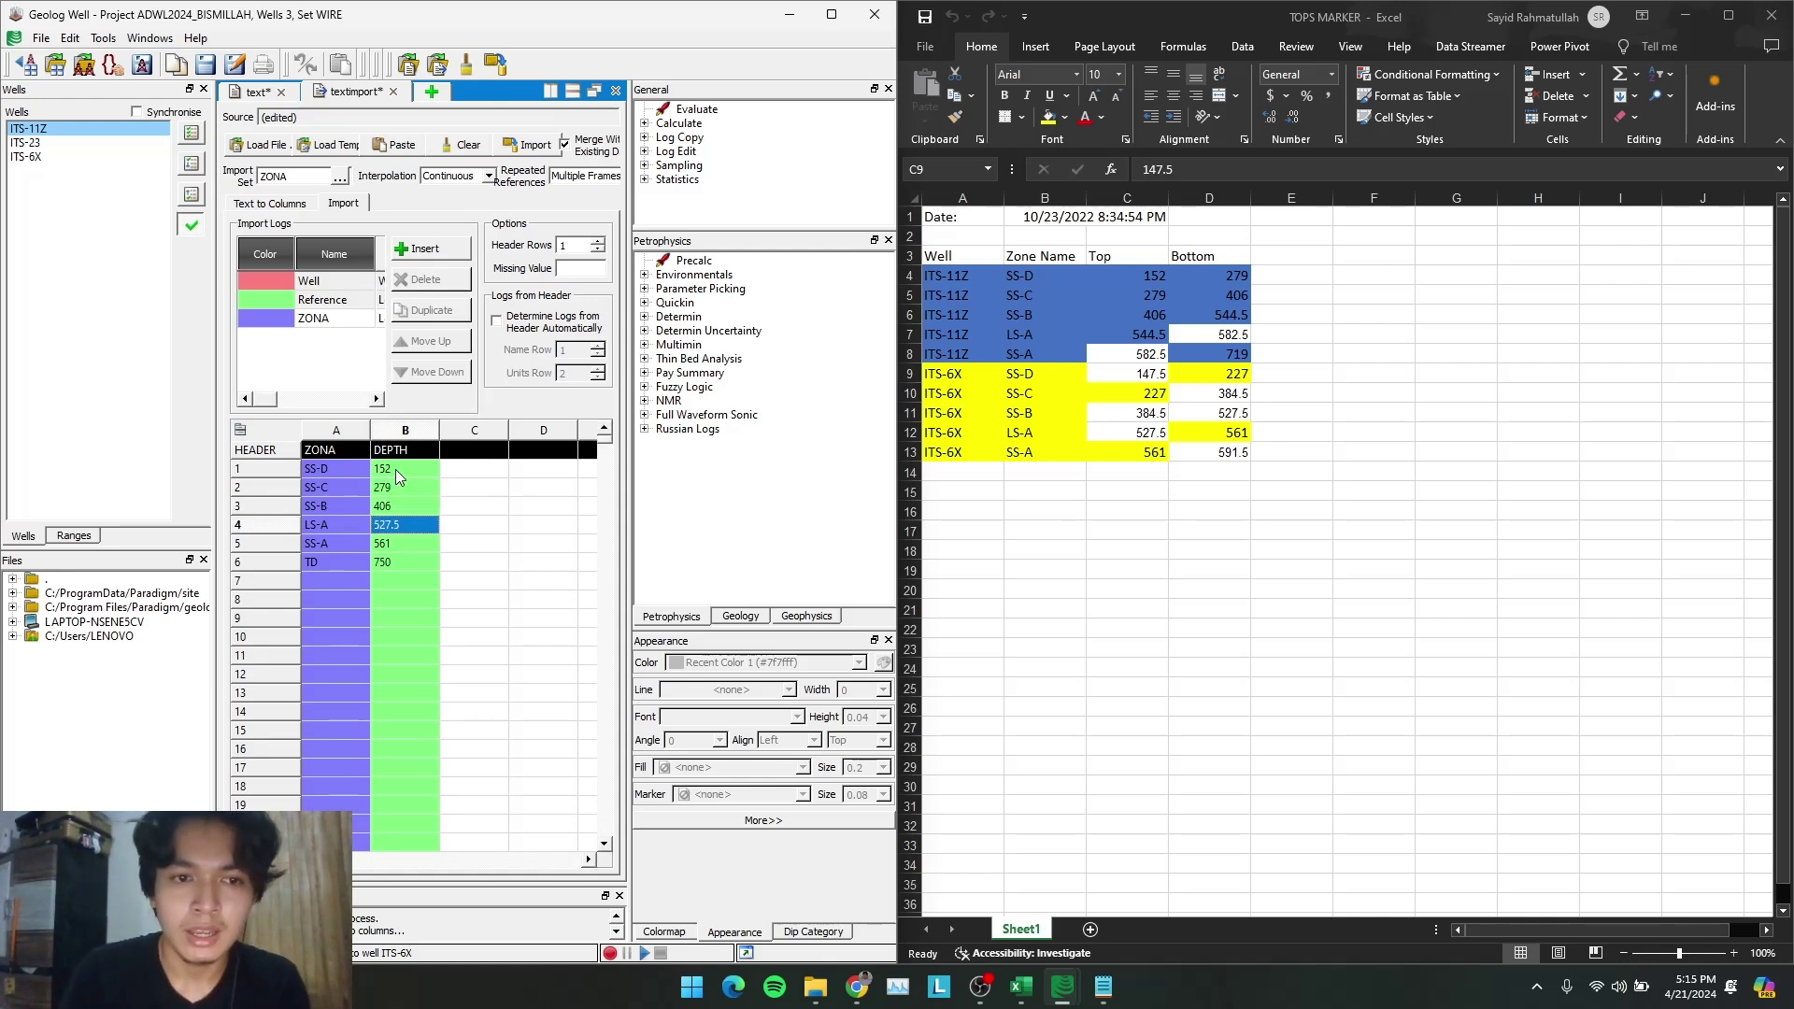
pyautogui.write('544.5')
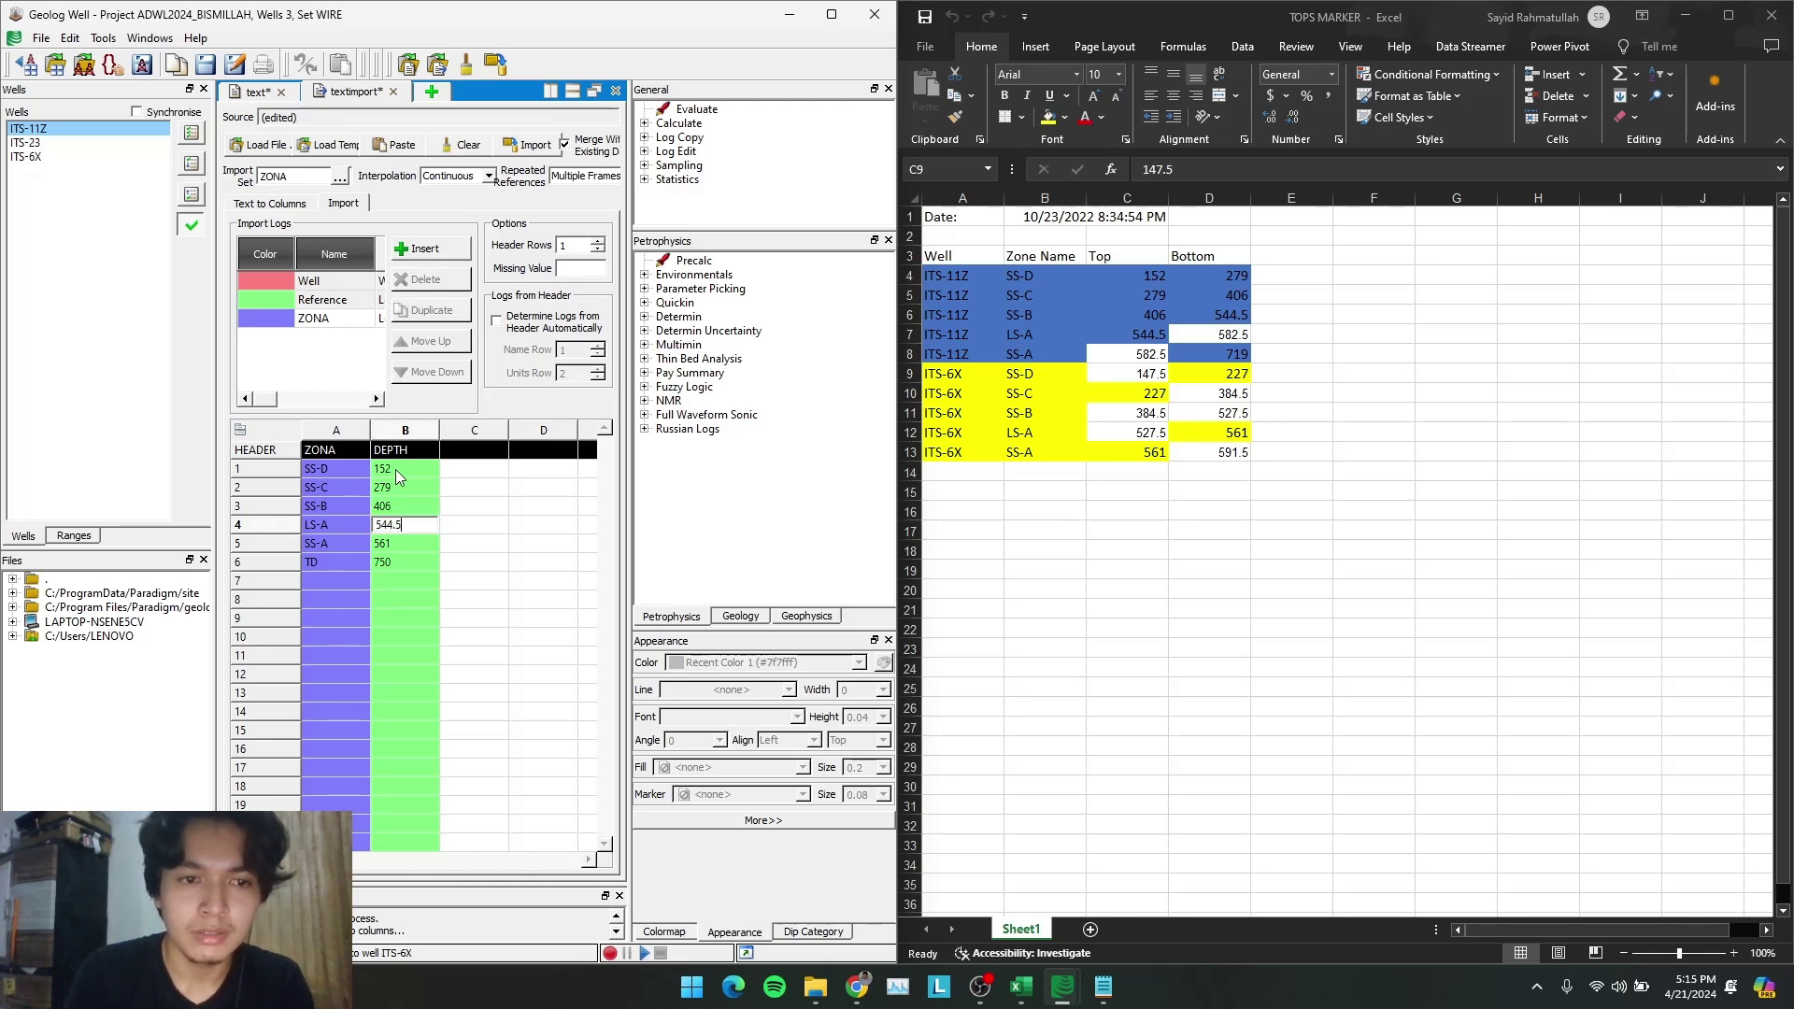
pyautogui.press('Return')
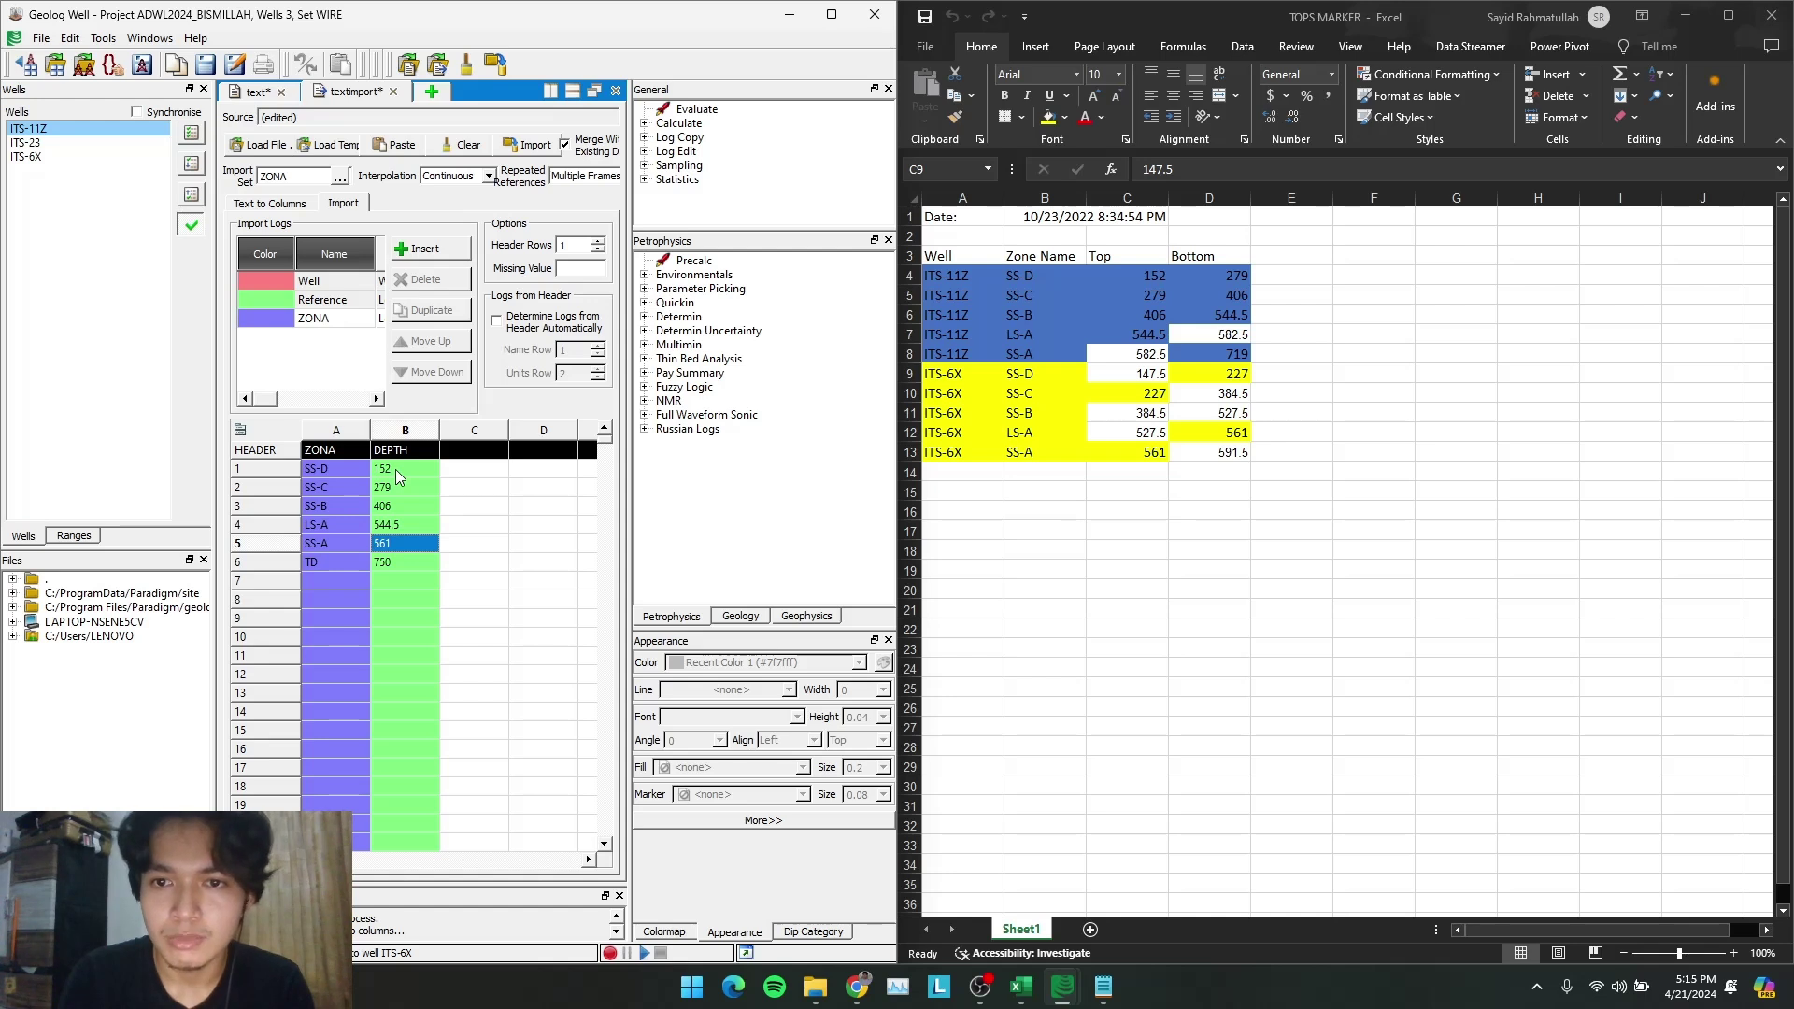
pyautogui.write('582')
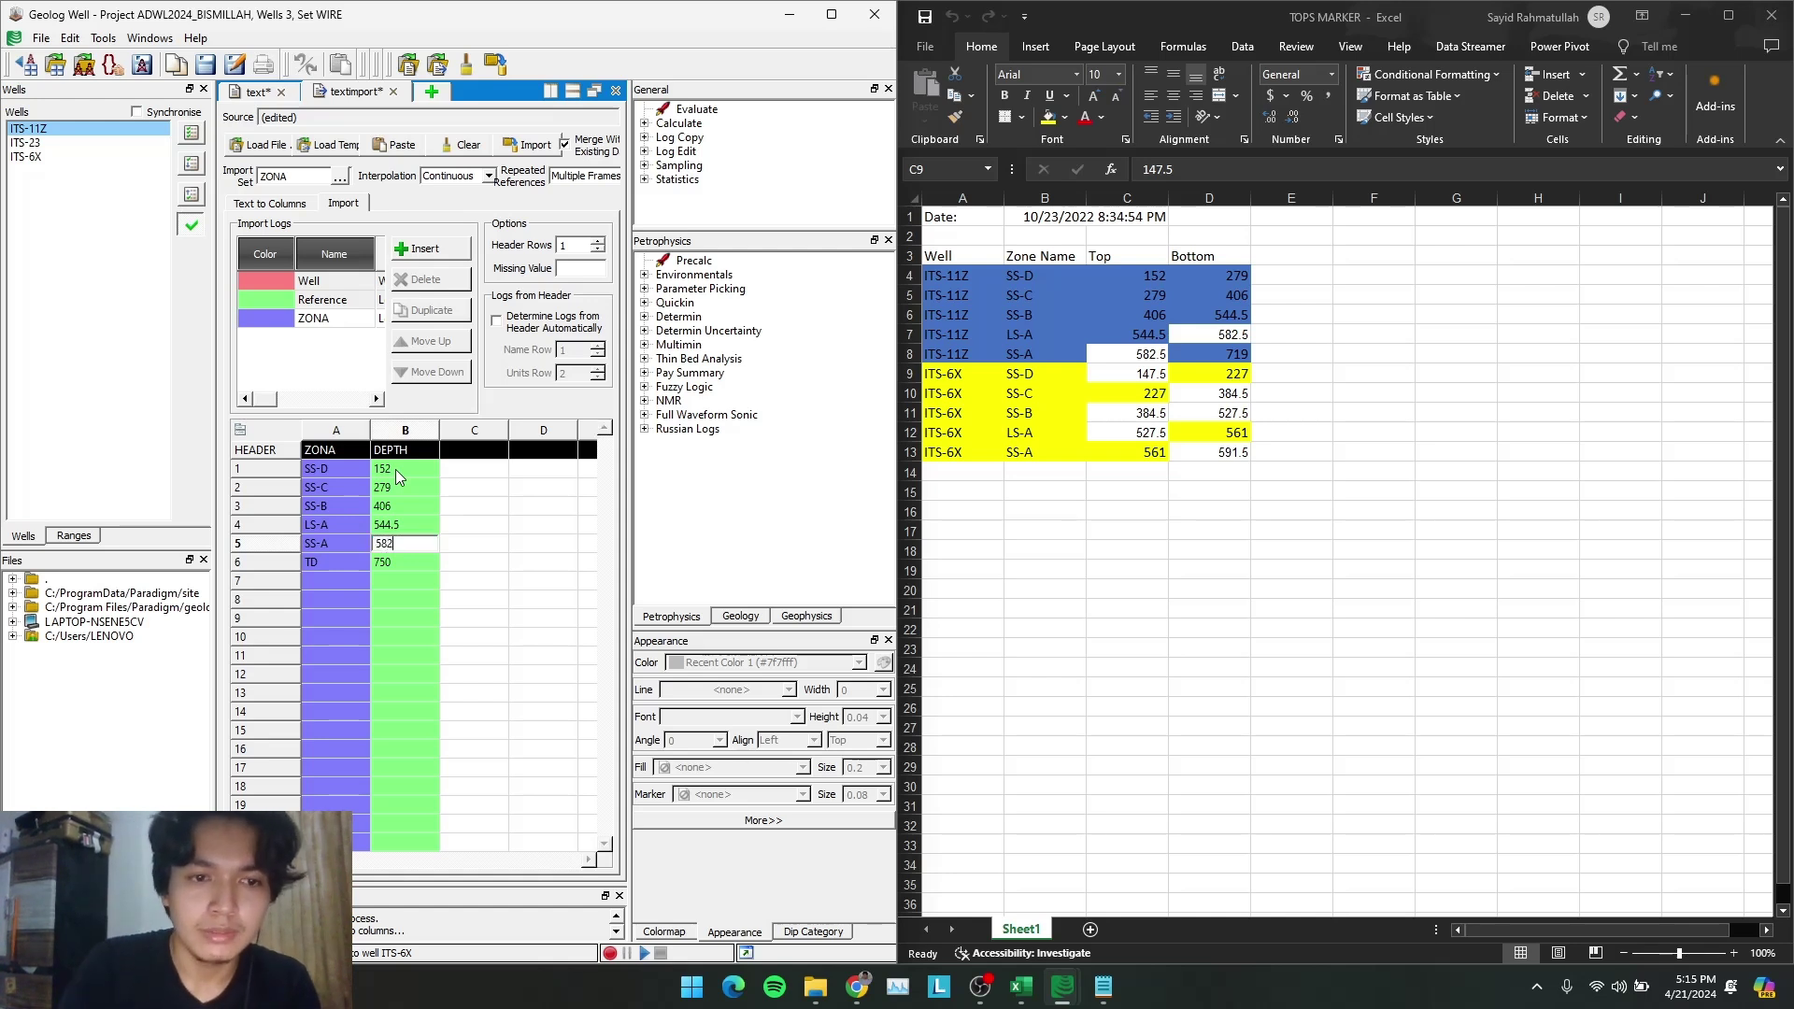
pyautogui.write('.5')
pyautogui.press('Return')
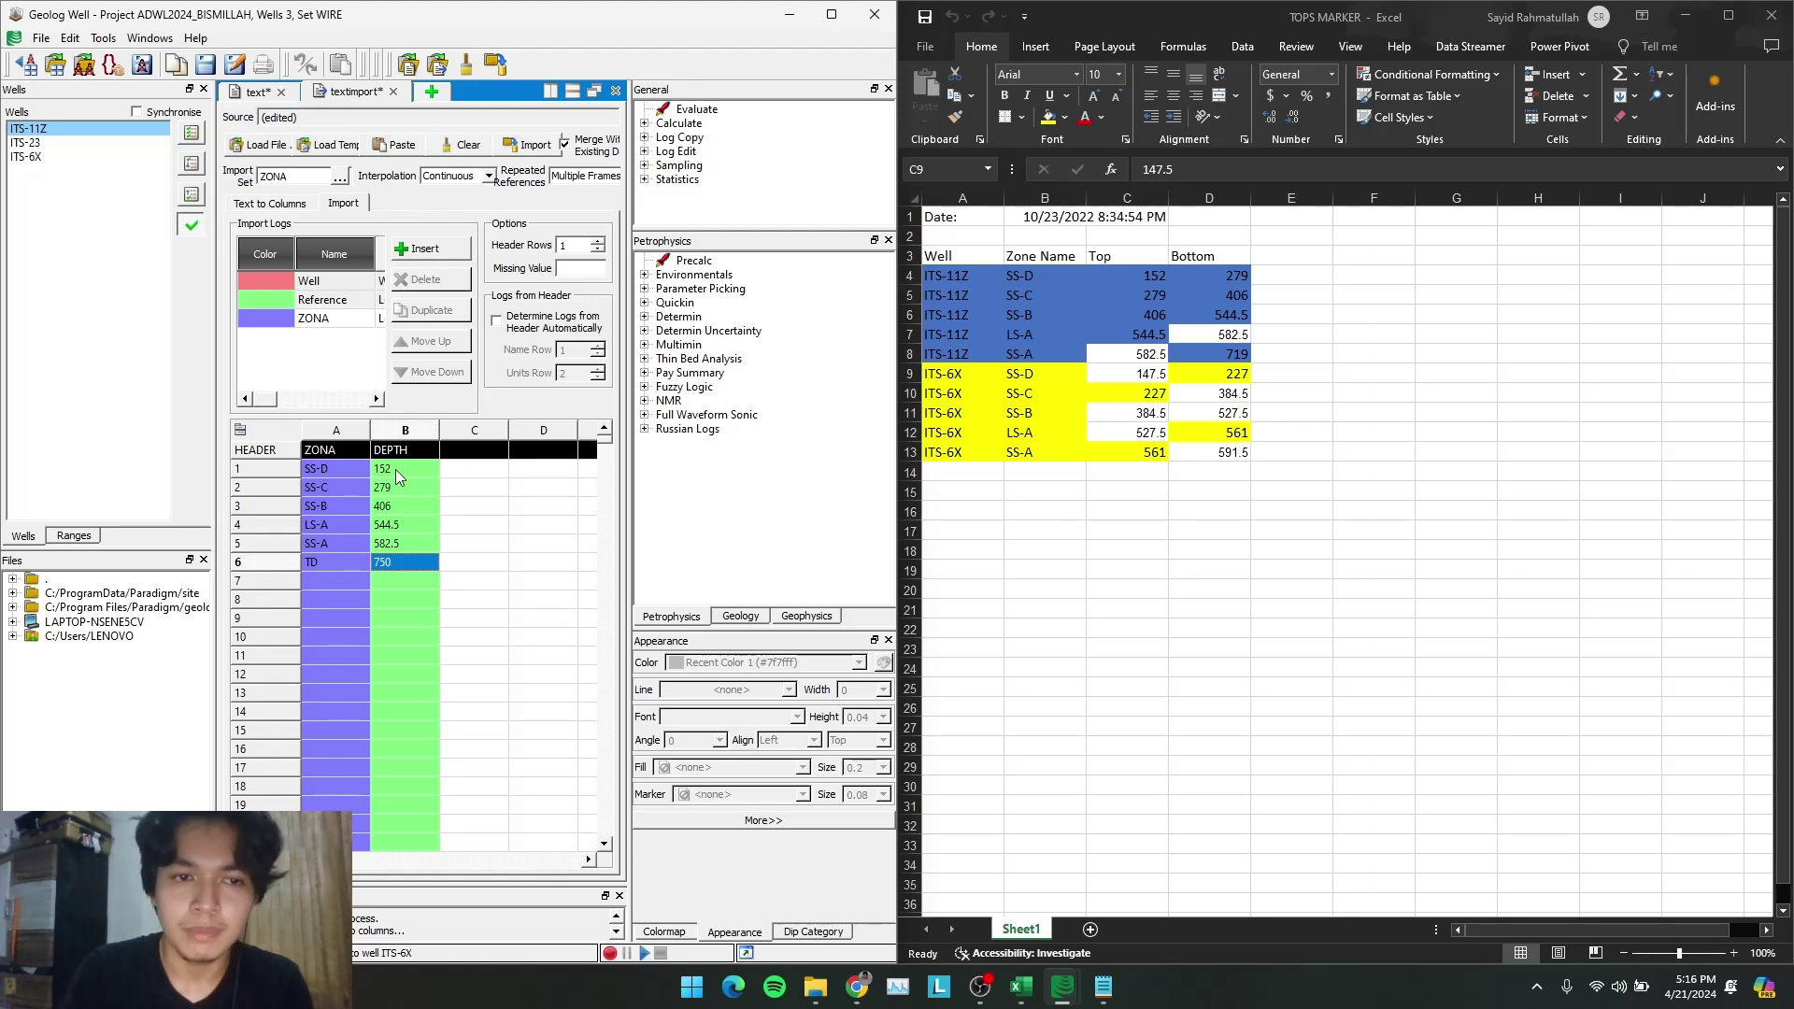
# Set the TD depth to 796.5 from the ITS-11Z WIRE DEPTH log's maximum, and import the ZONA set with logs determined automatically from the header
pyautogui.click(832, 14)
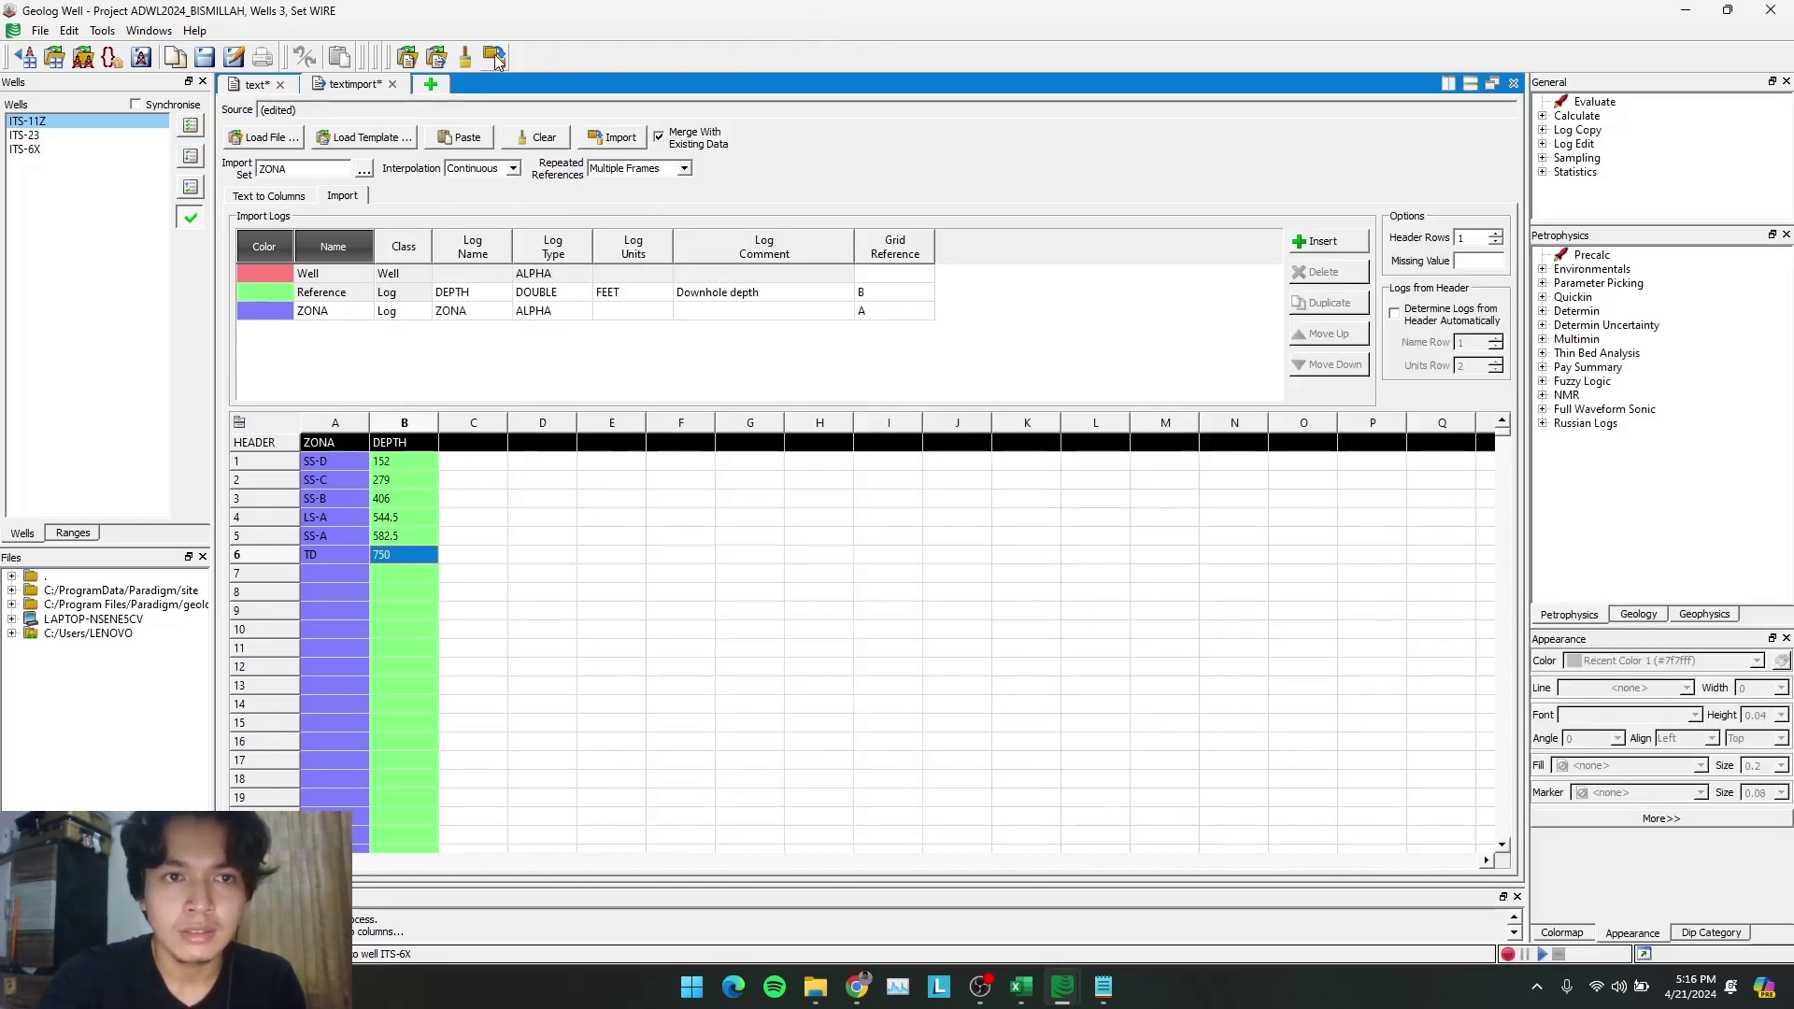
pyautogui.click(251, 86)
pyautogui.click(53, 122)
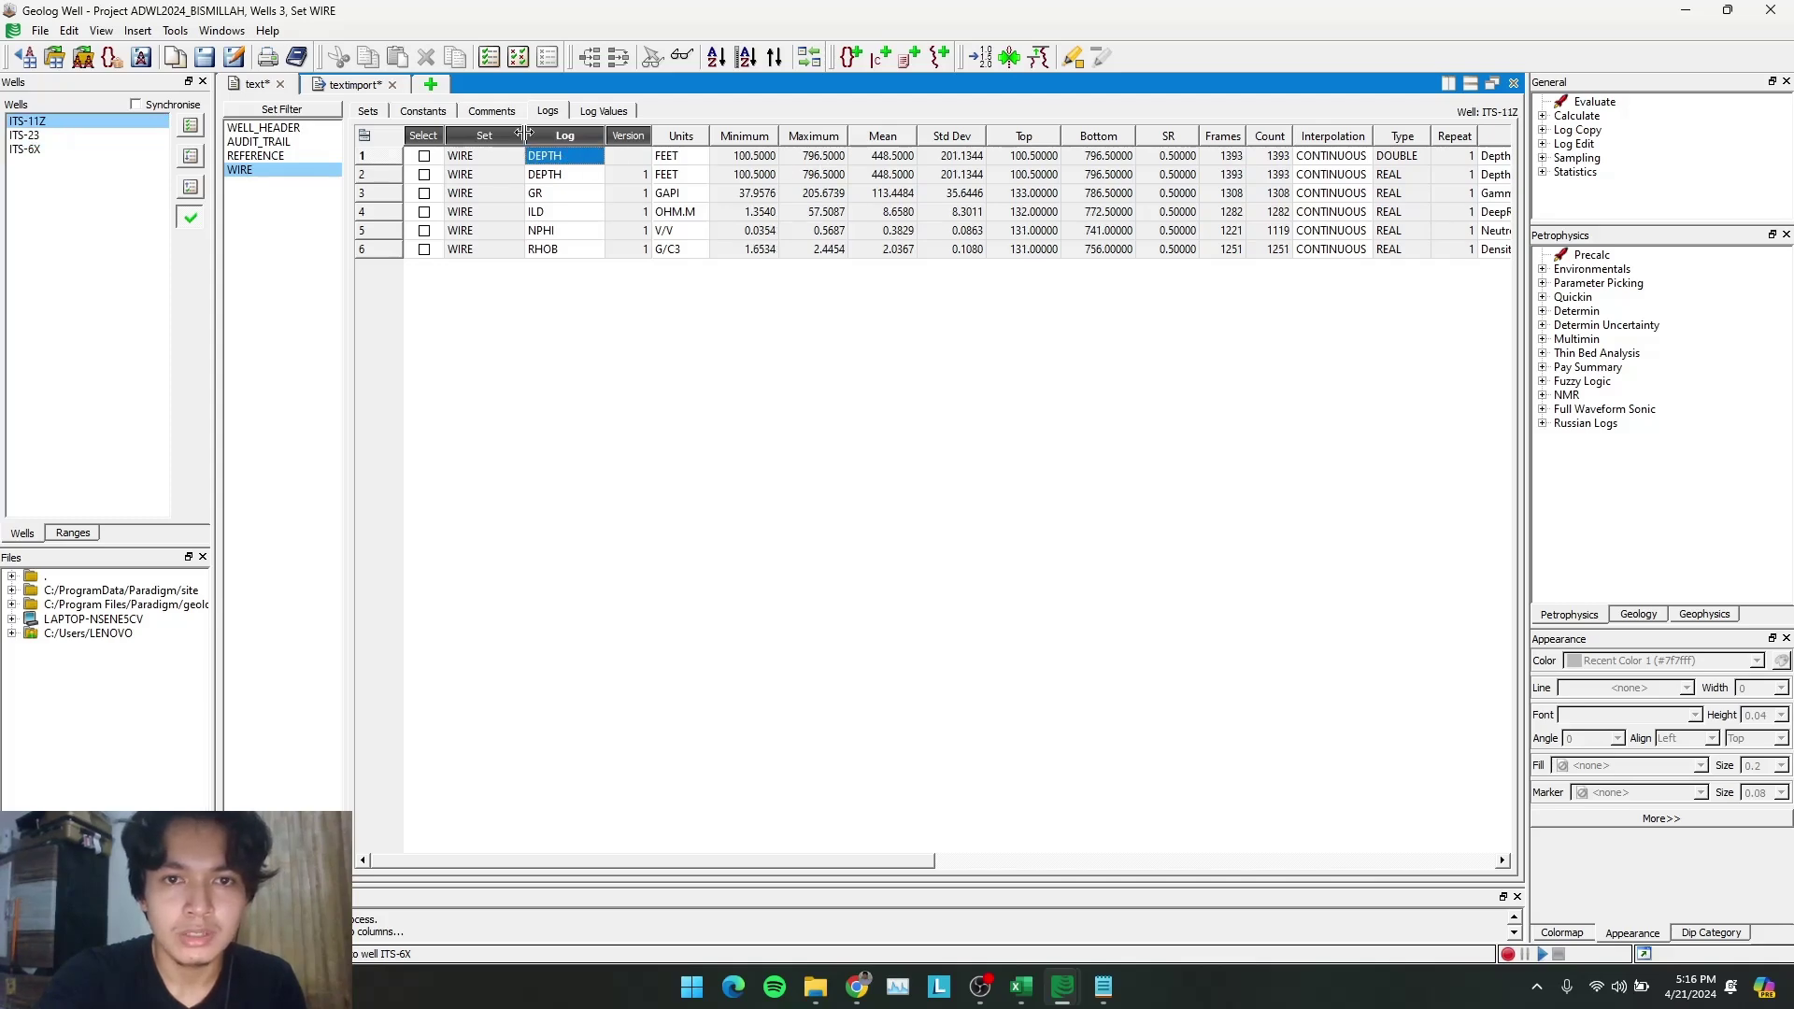
pyautogui.click(831, 156)
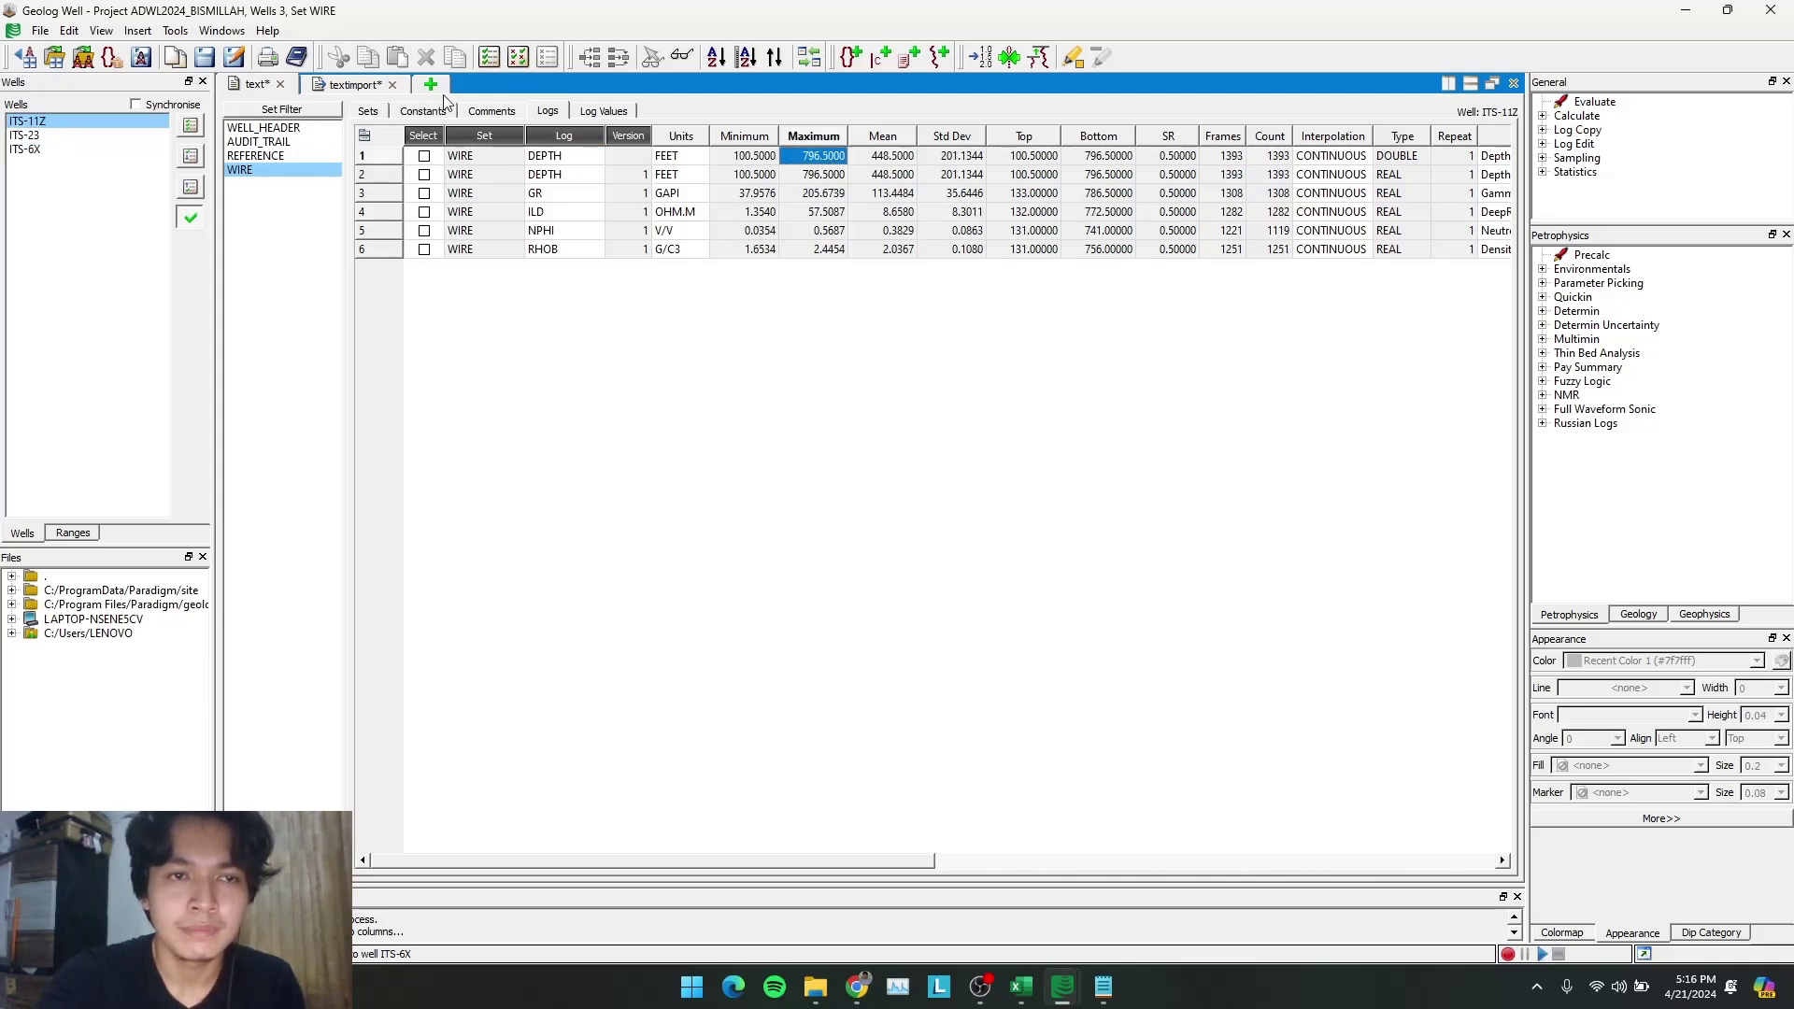
pyautogui.click(341, 85)
pyautogui.doubleClick(406, 556)
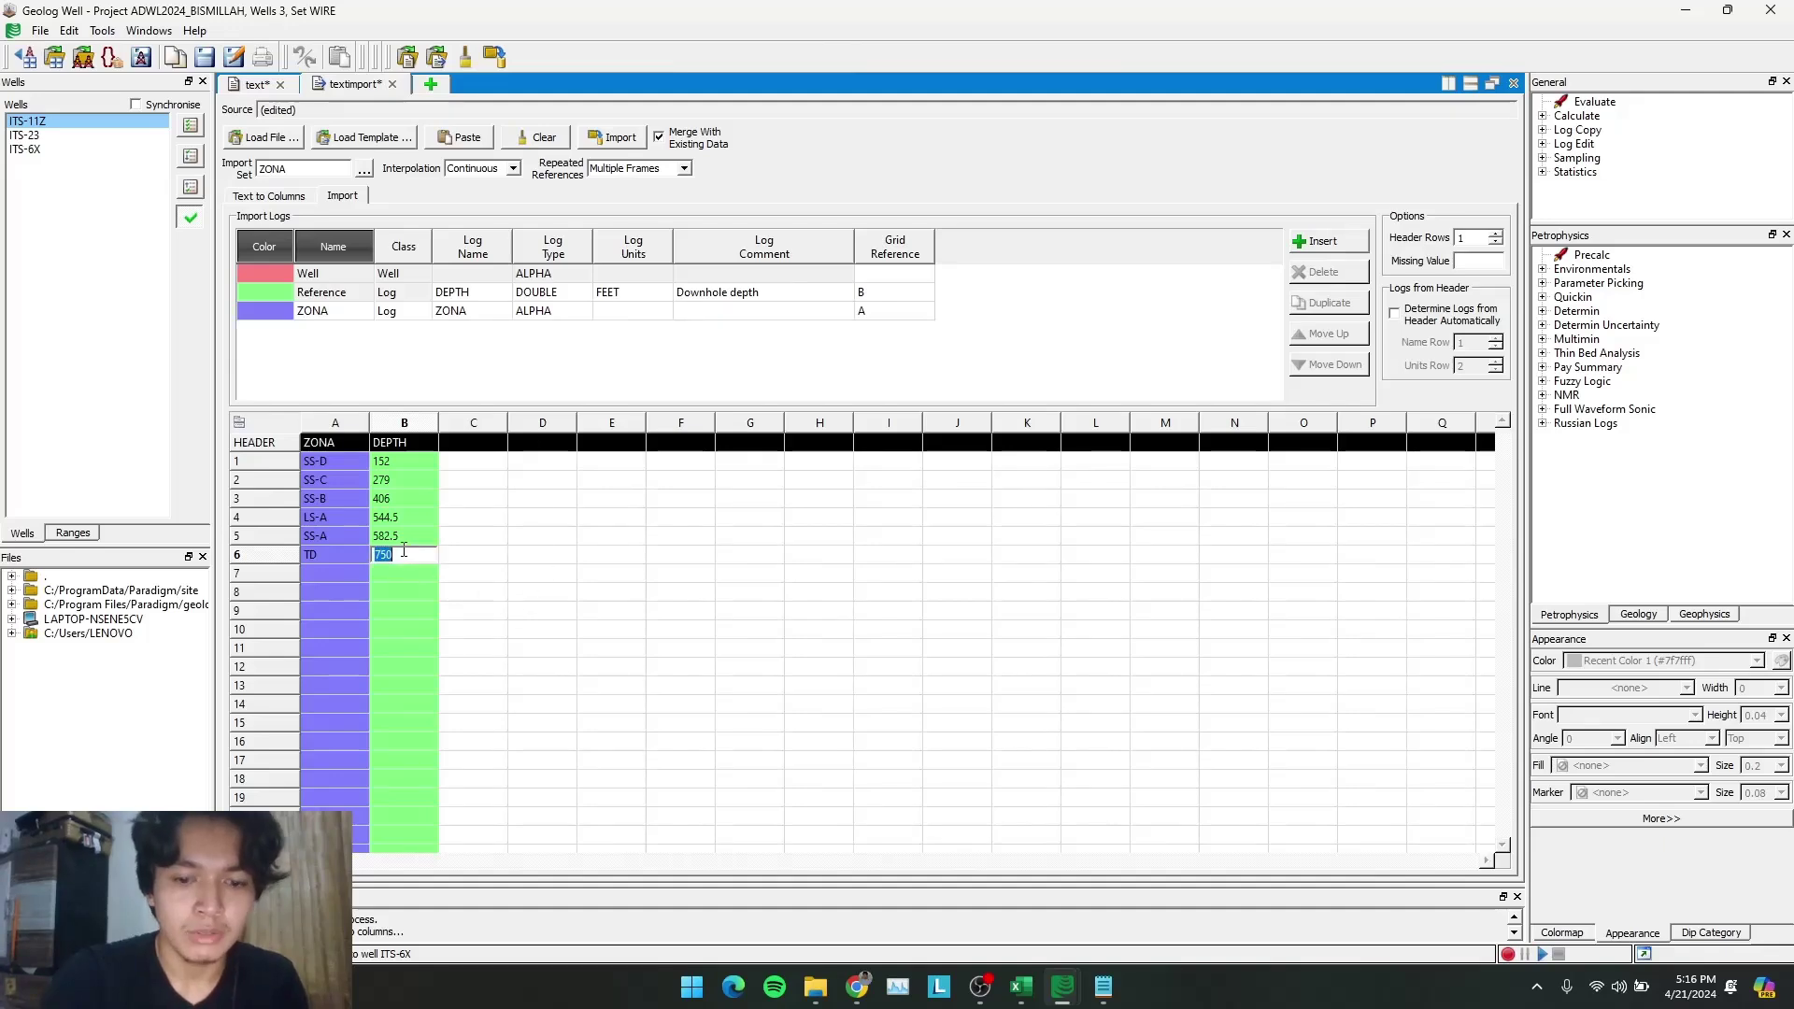
pyautogui.write('796.4')
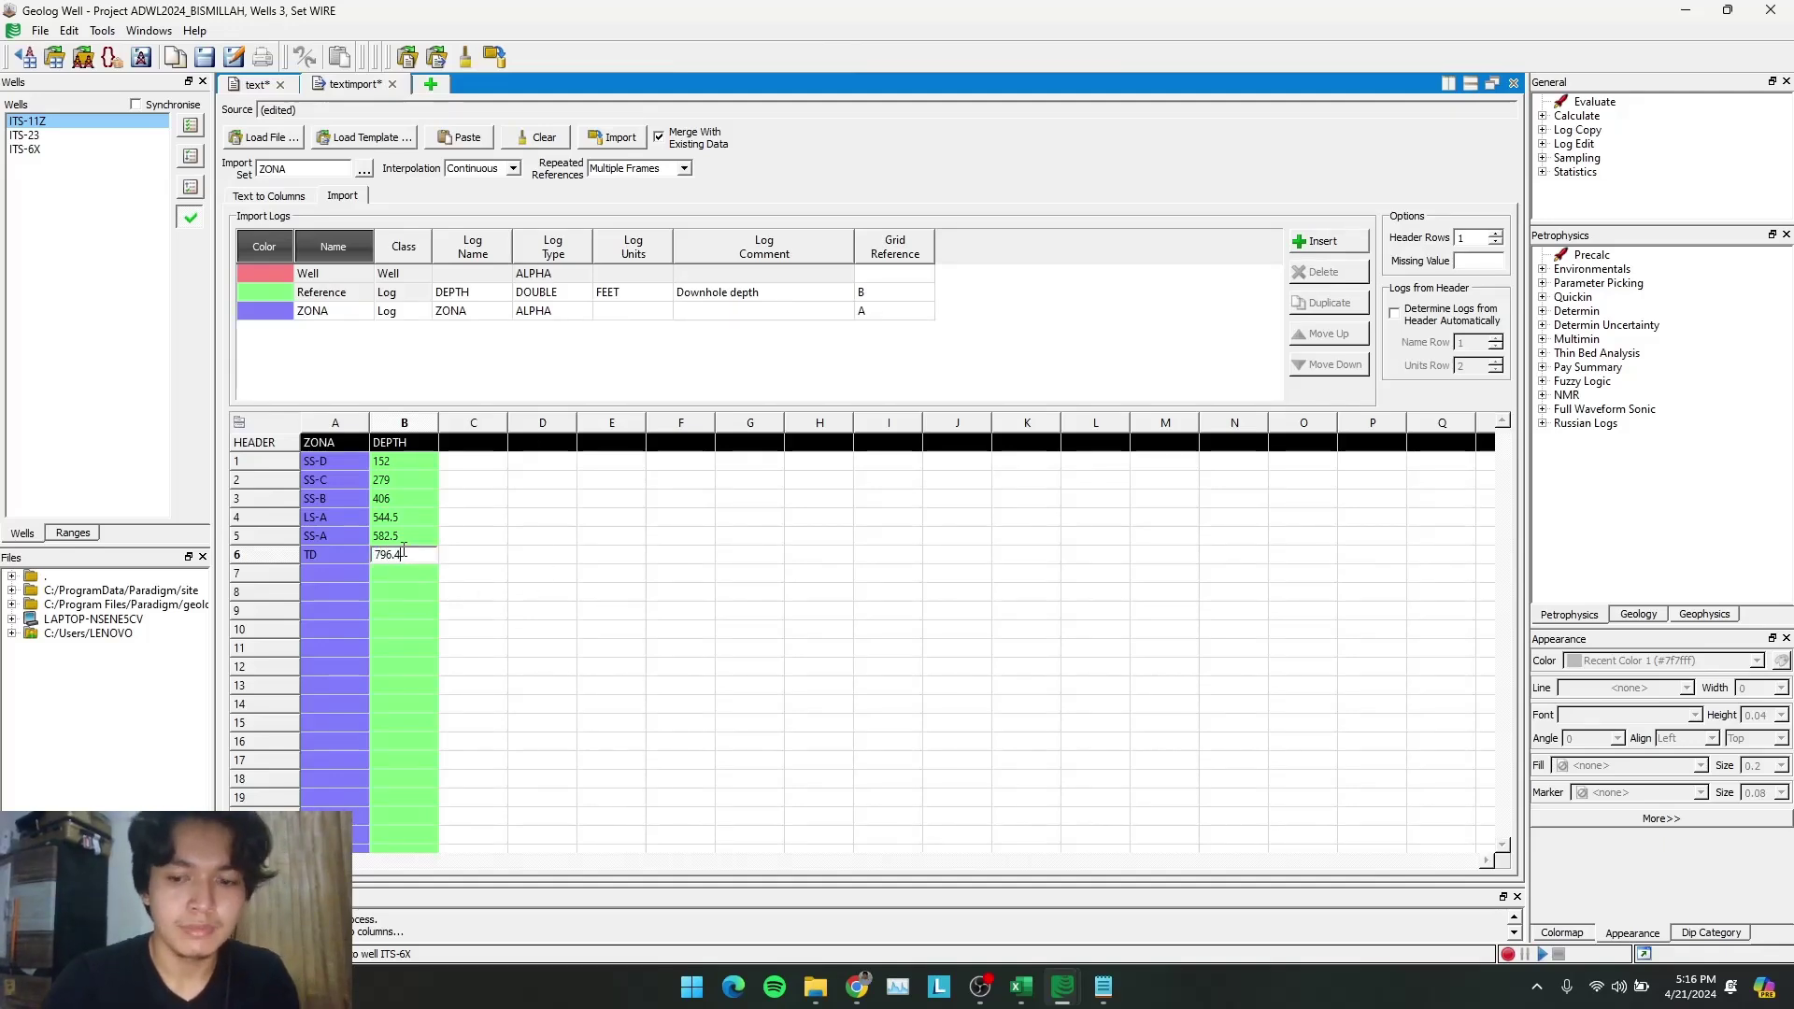
pyautogui.click(603, 503)
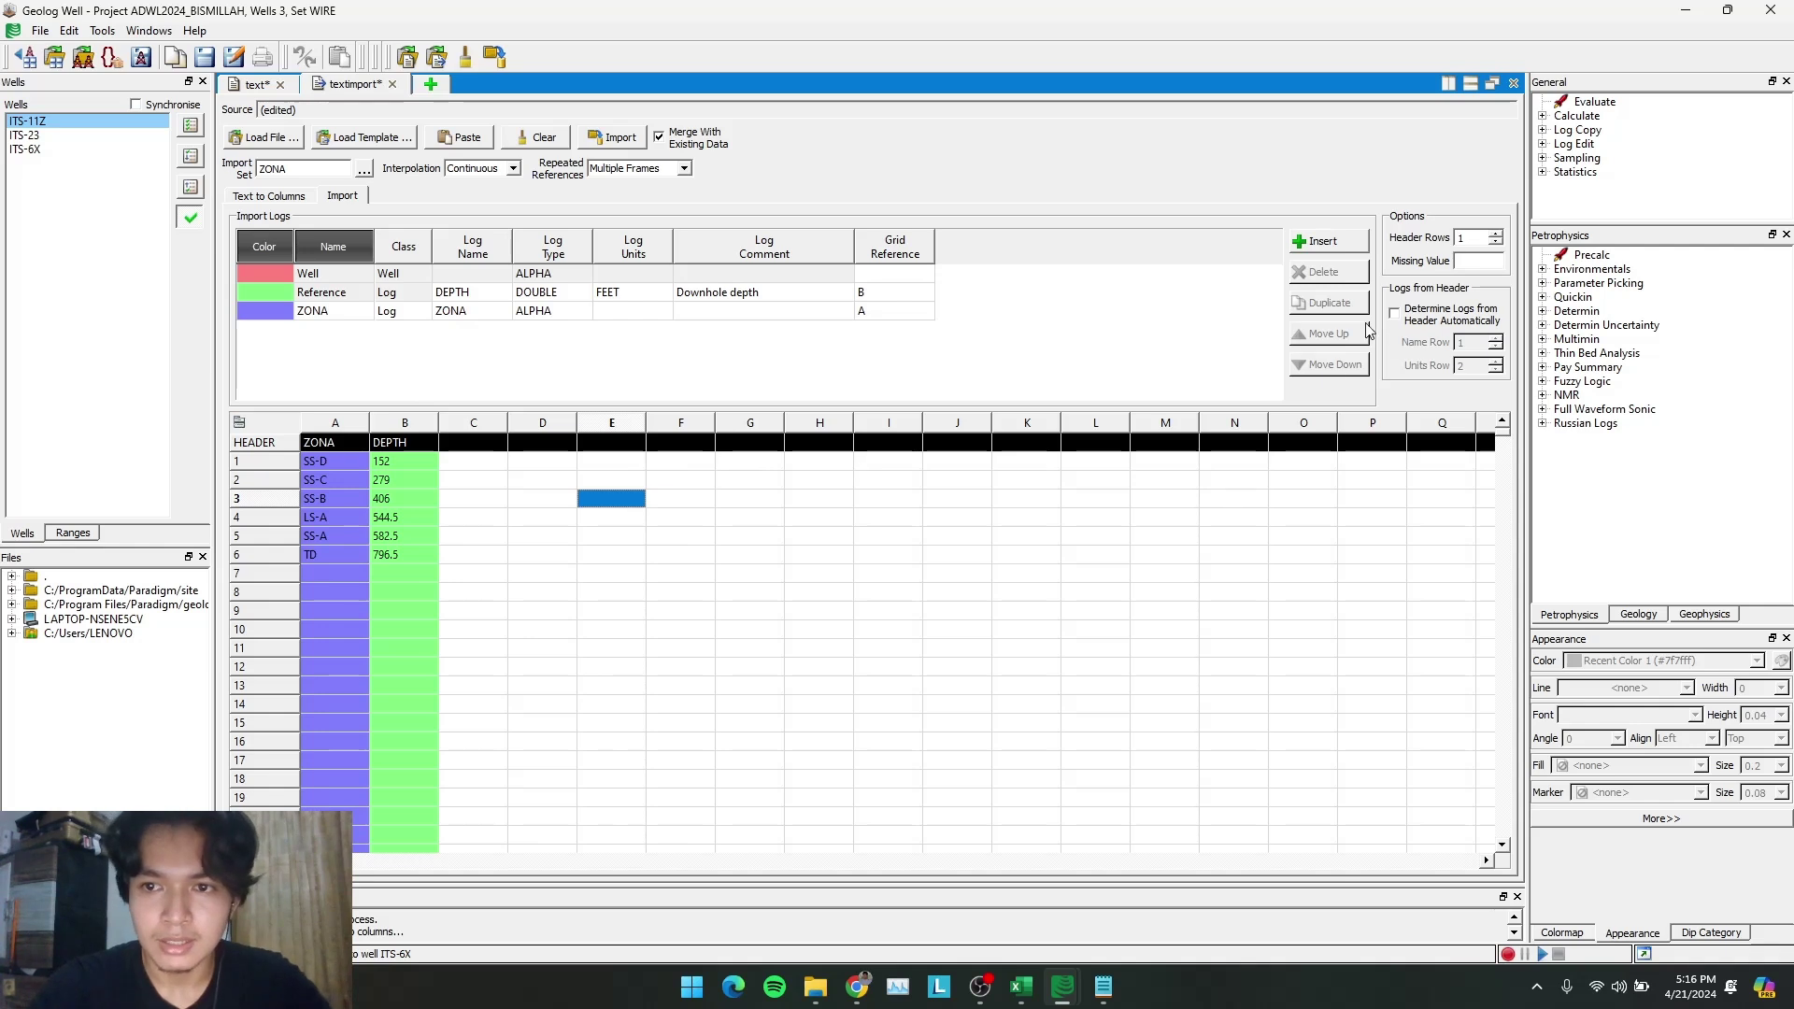
pyautogui.click(1394, 313)
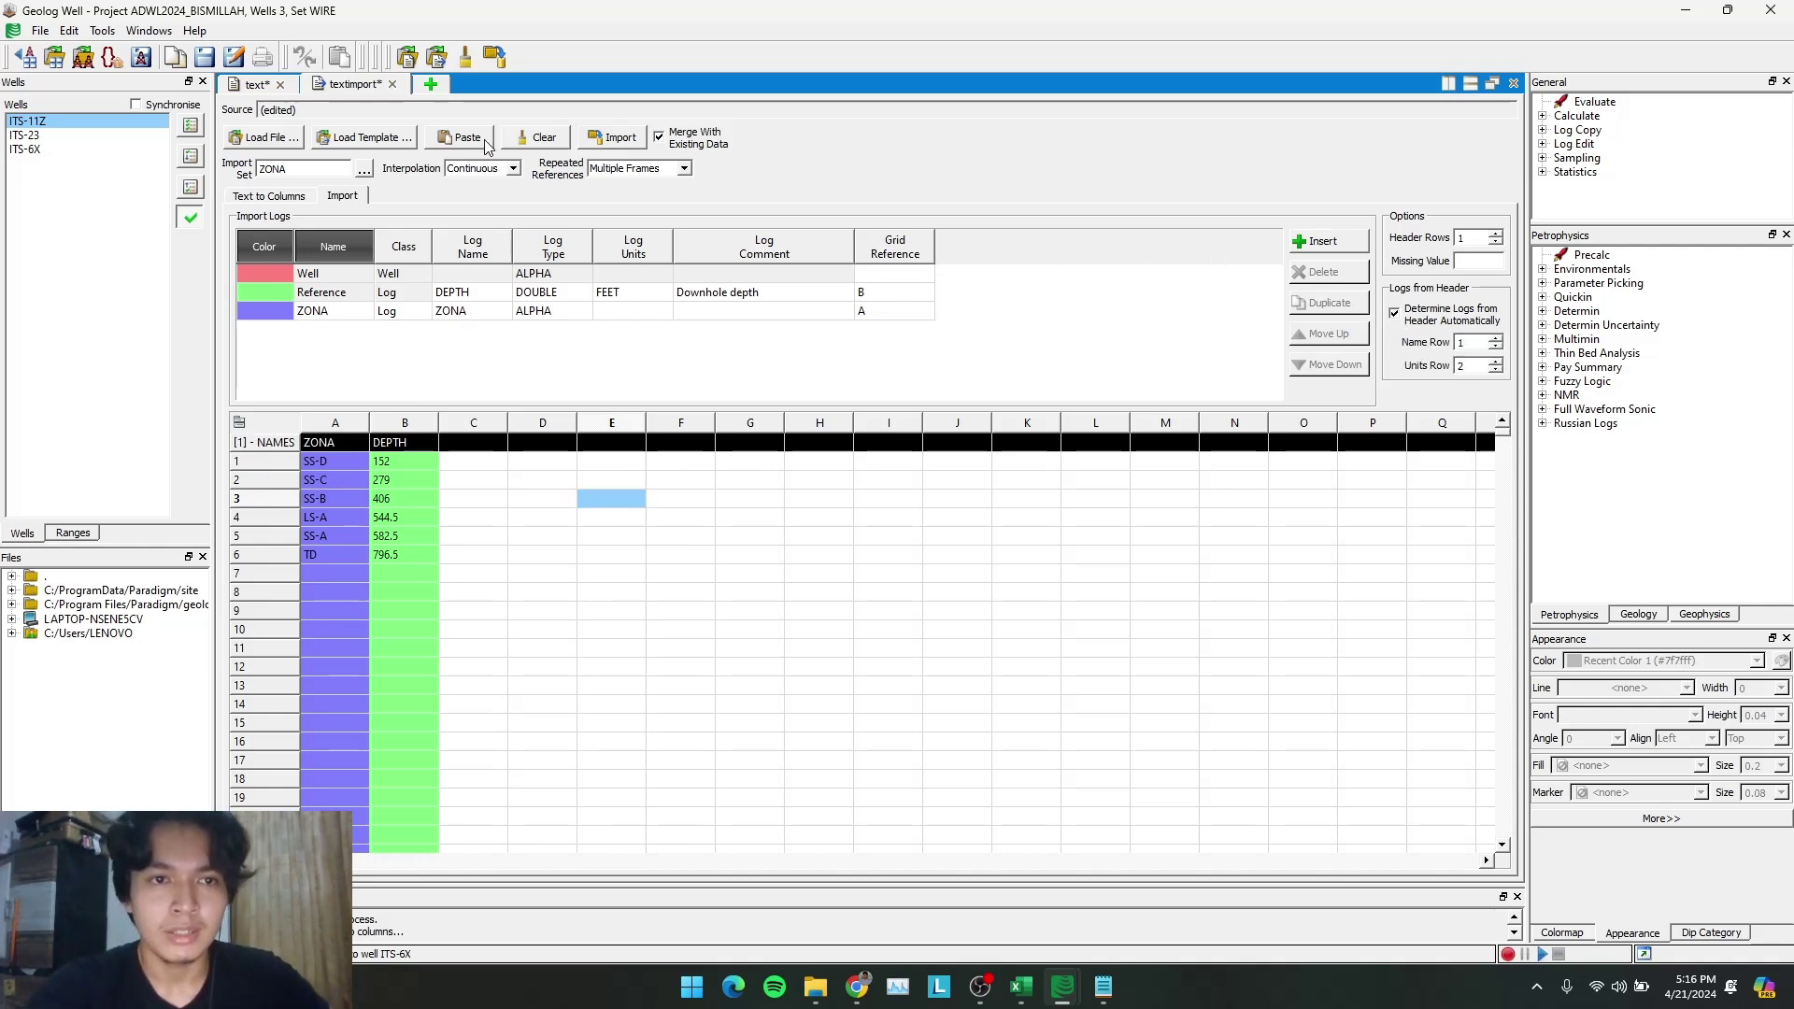
pyautogui.click(594, 136)
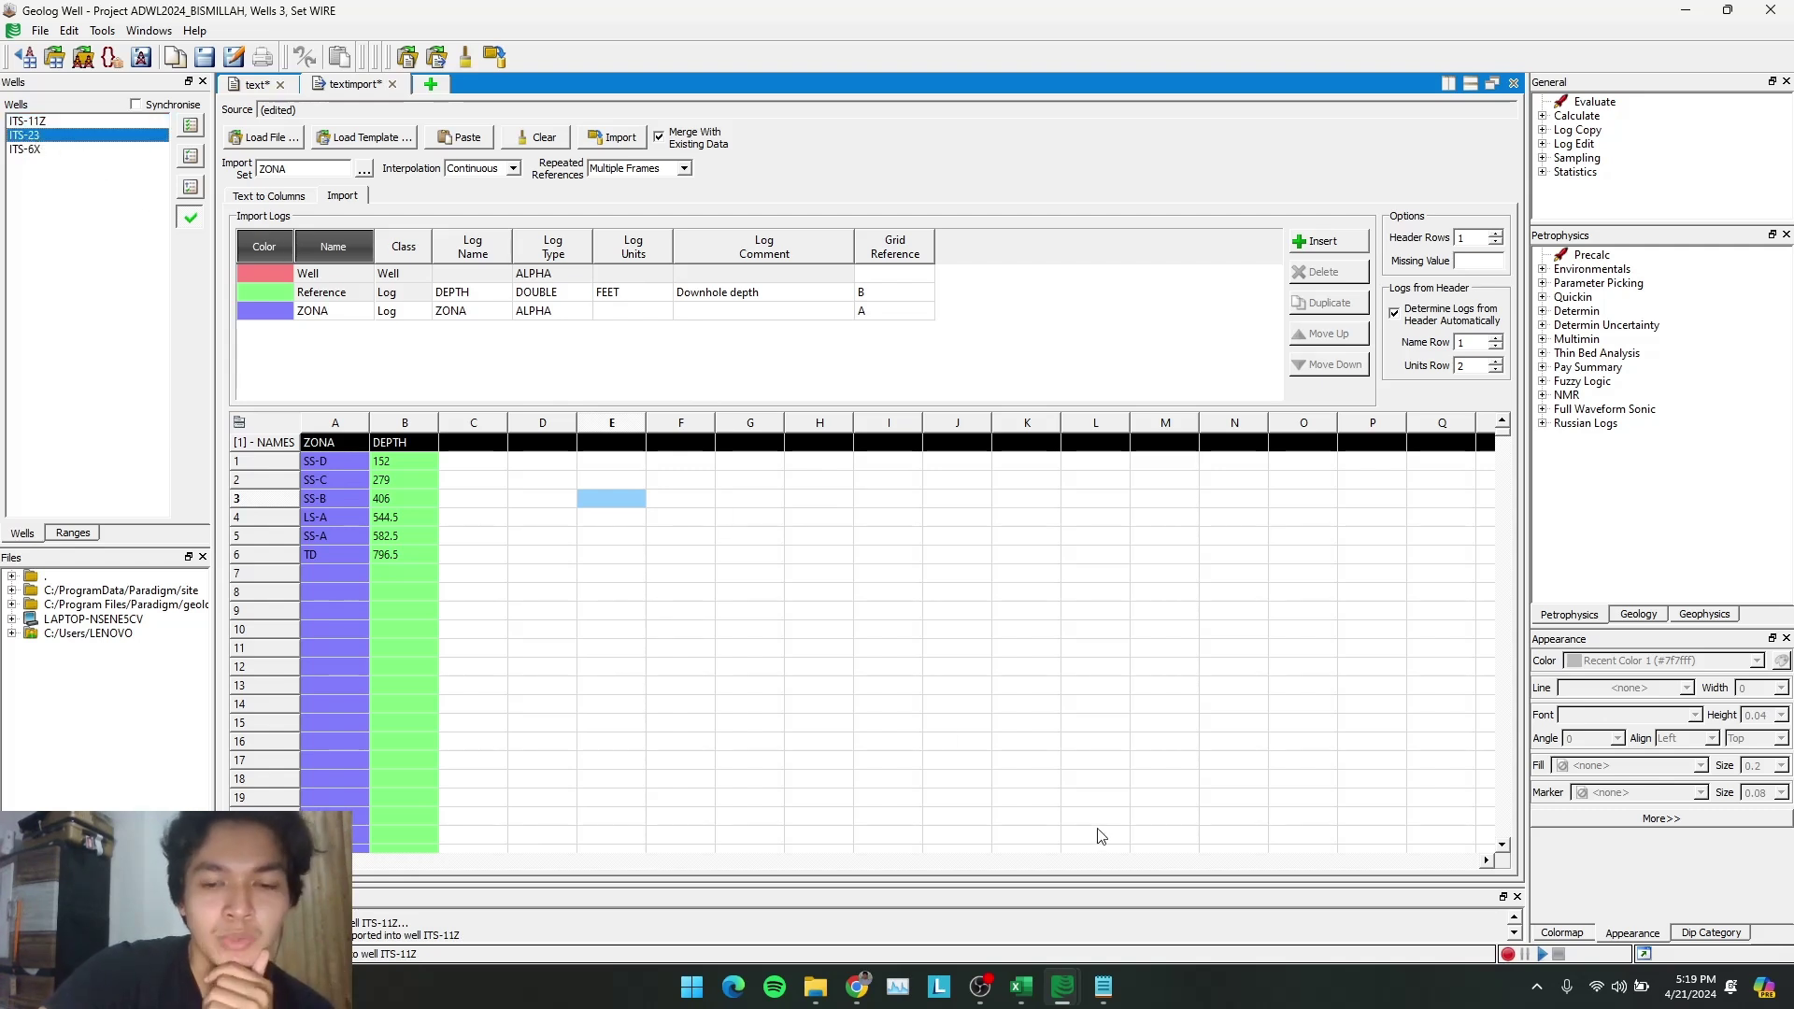
# Bring up the TOPS MARKER workbook and place the Geolog Well window beside it
pyautogui.click(814, 989)
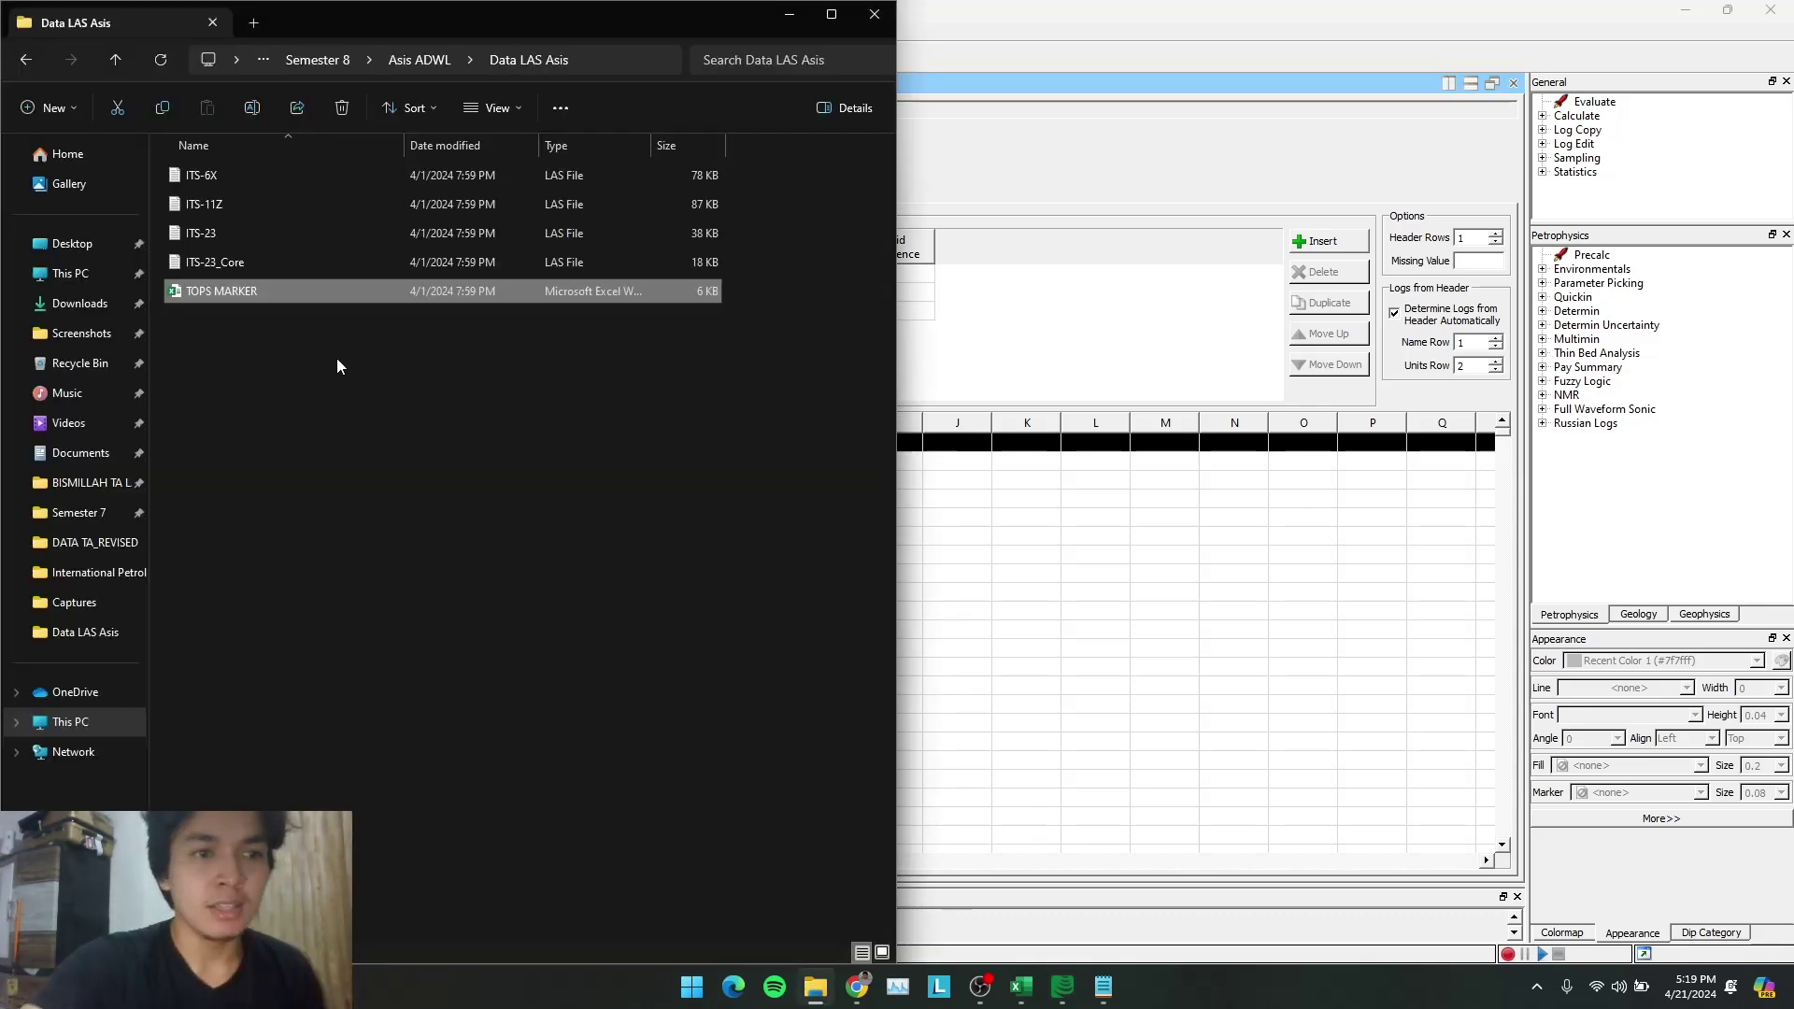
pyautogui.click(1062, 987)
pyautogui.click(1111, 944)
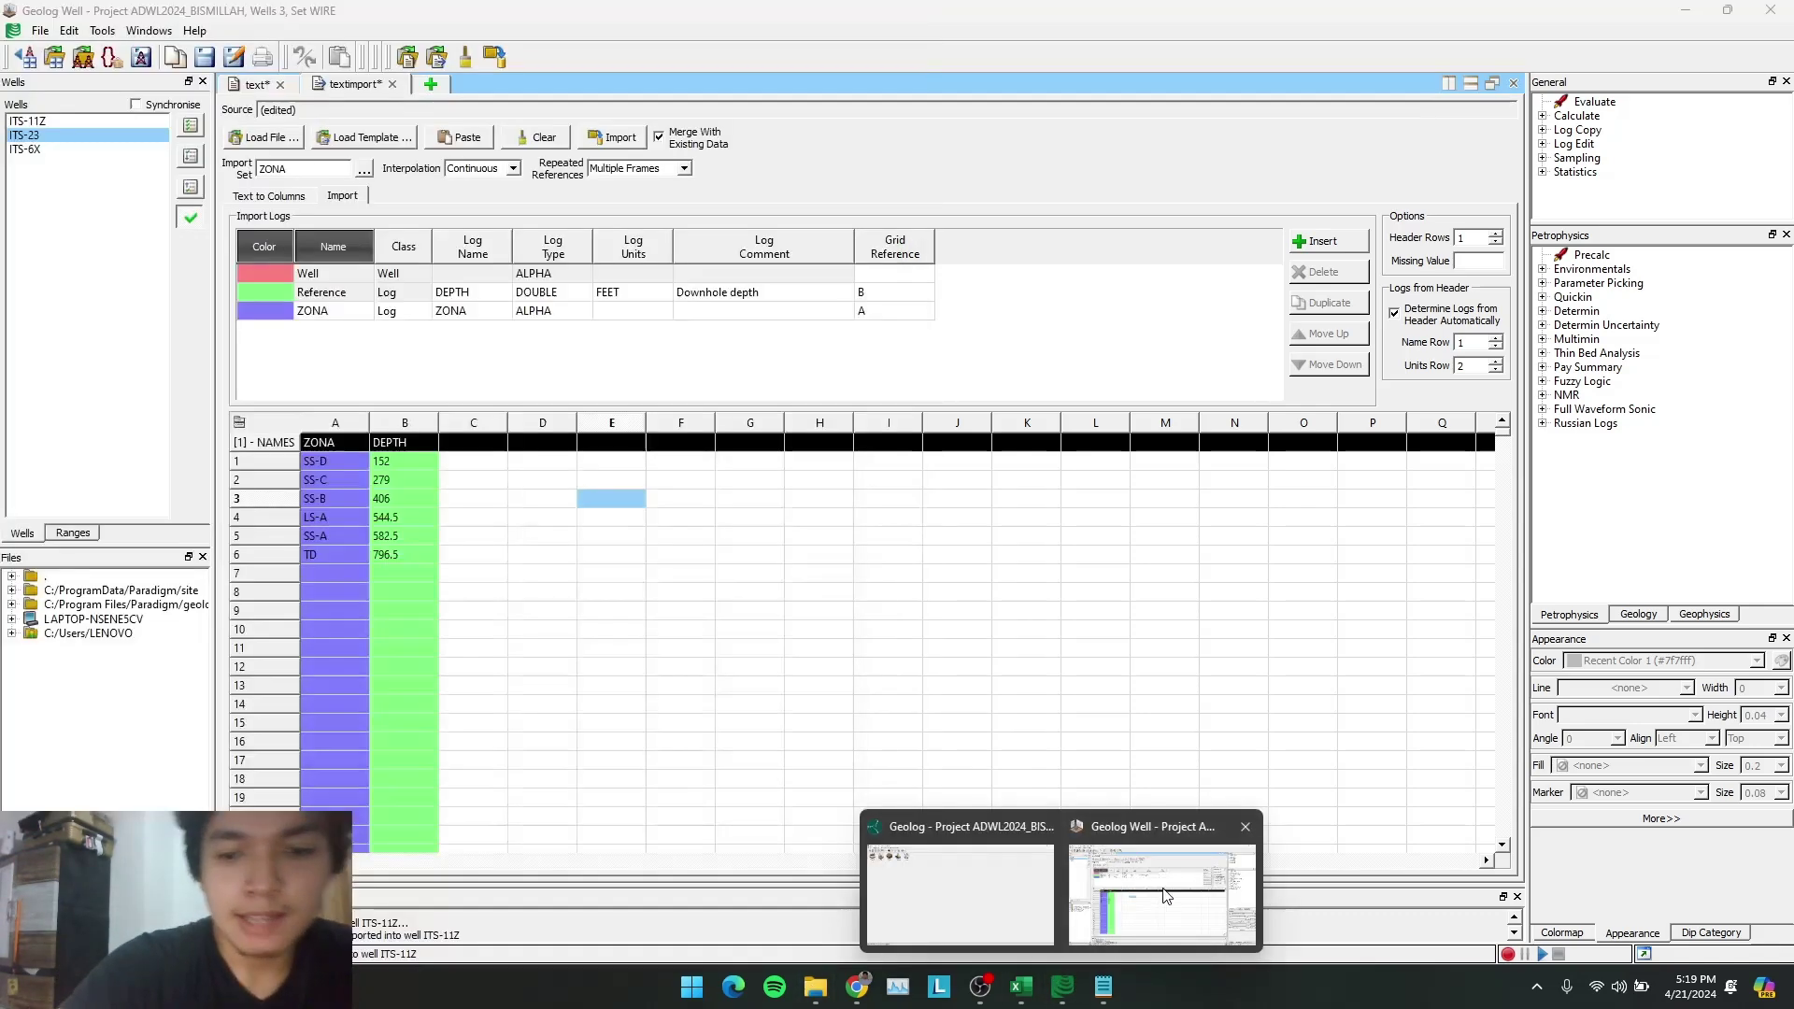
pyautogui.click(1021, 986)
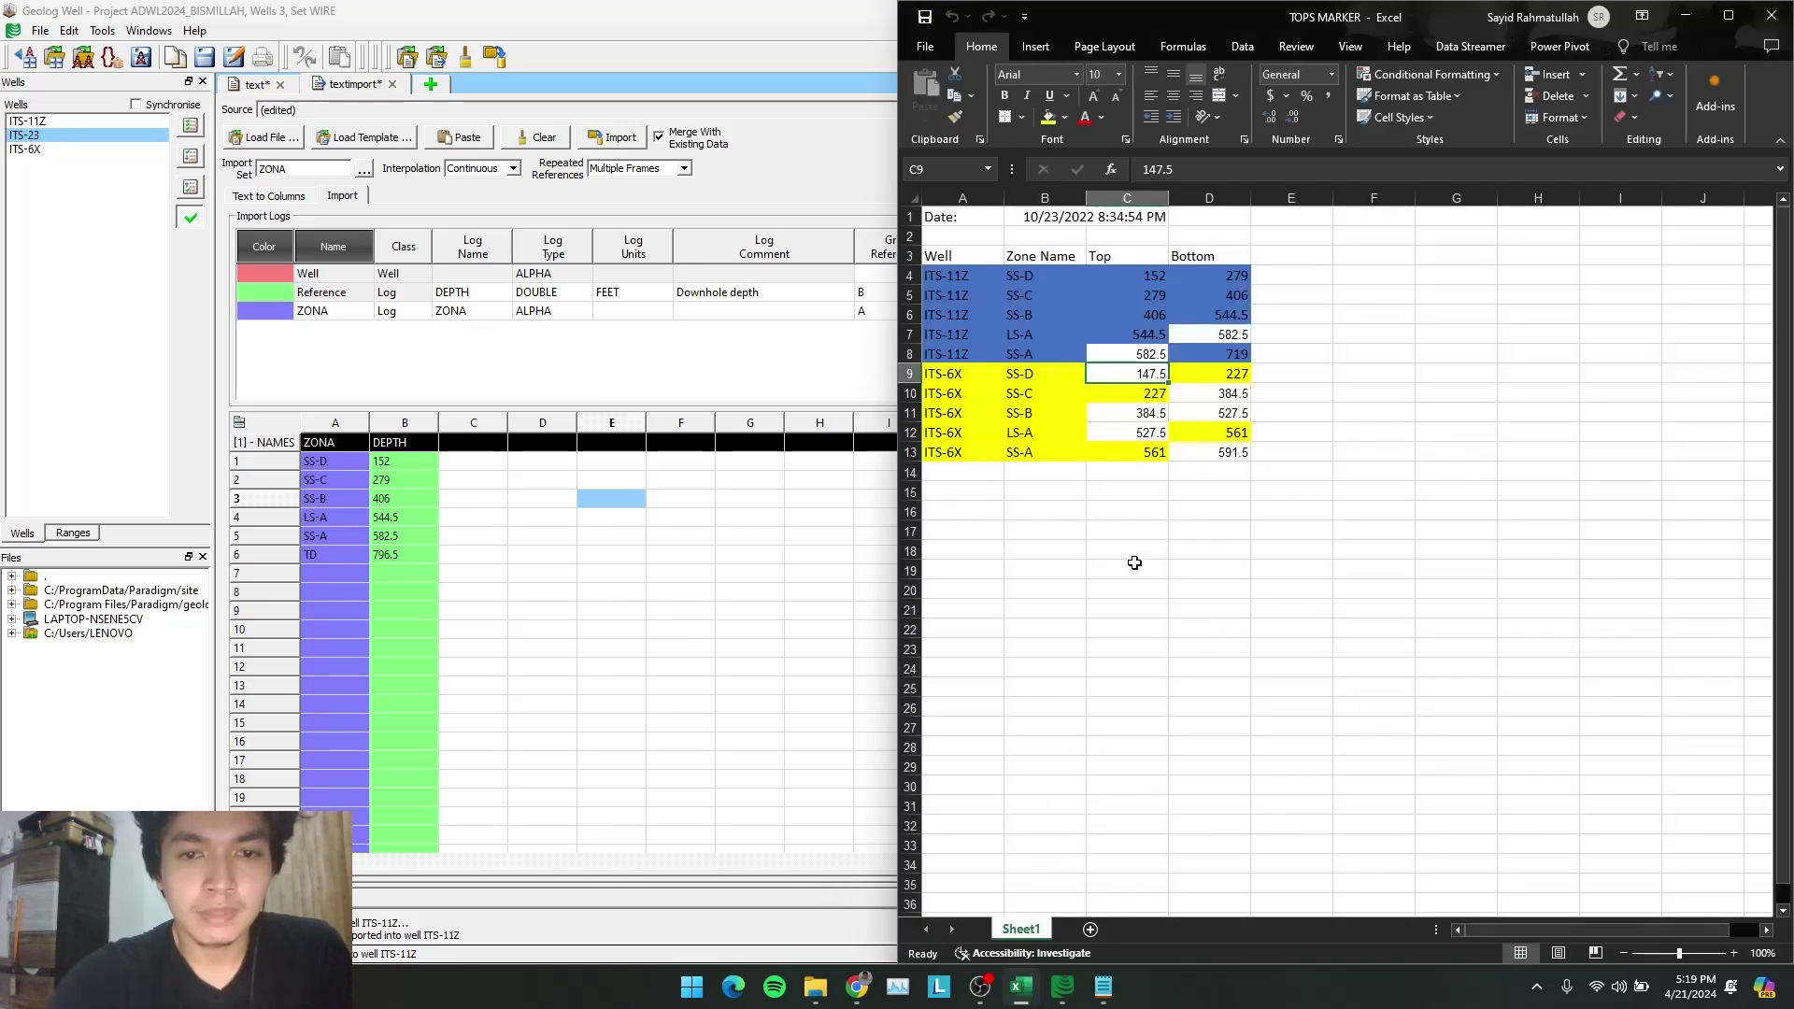
pyautogui.click(998, 471)
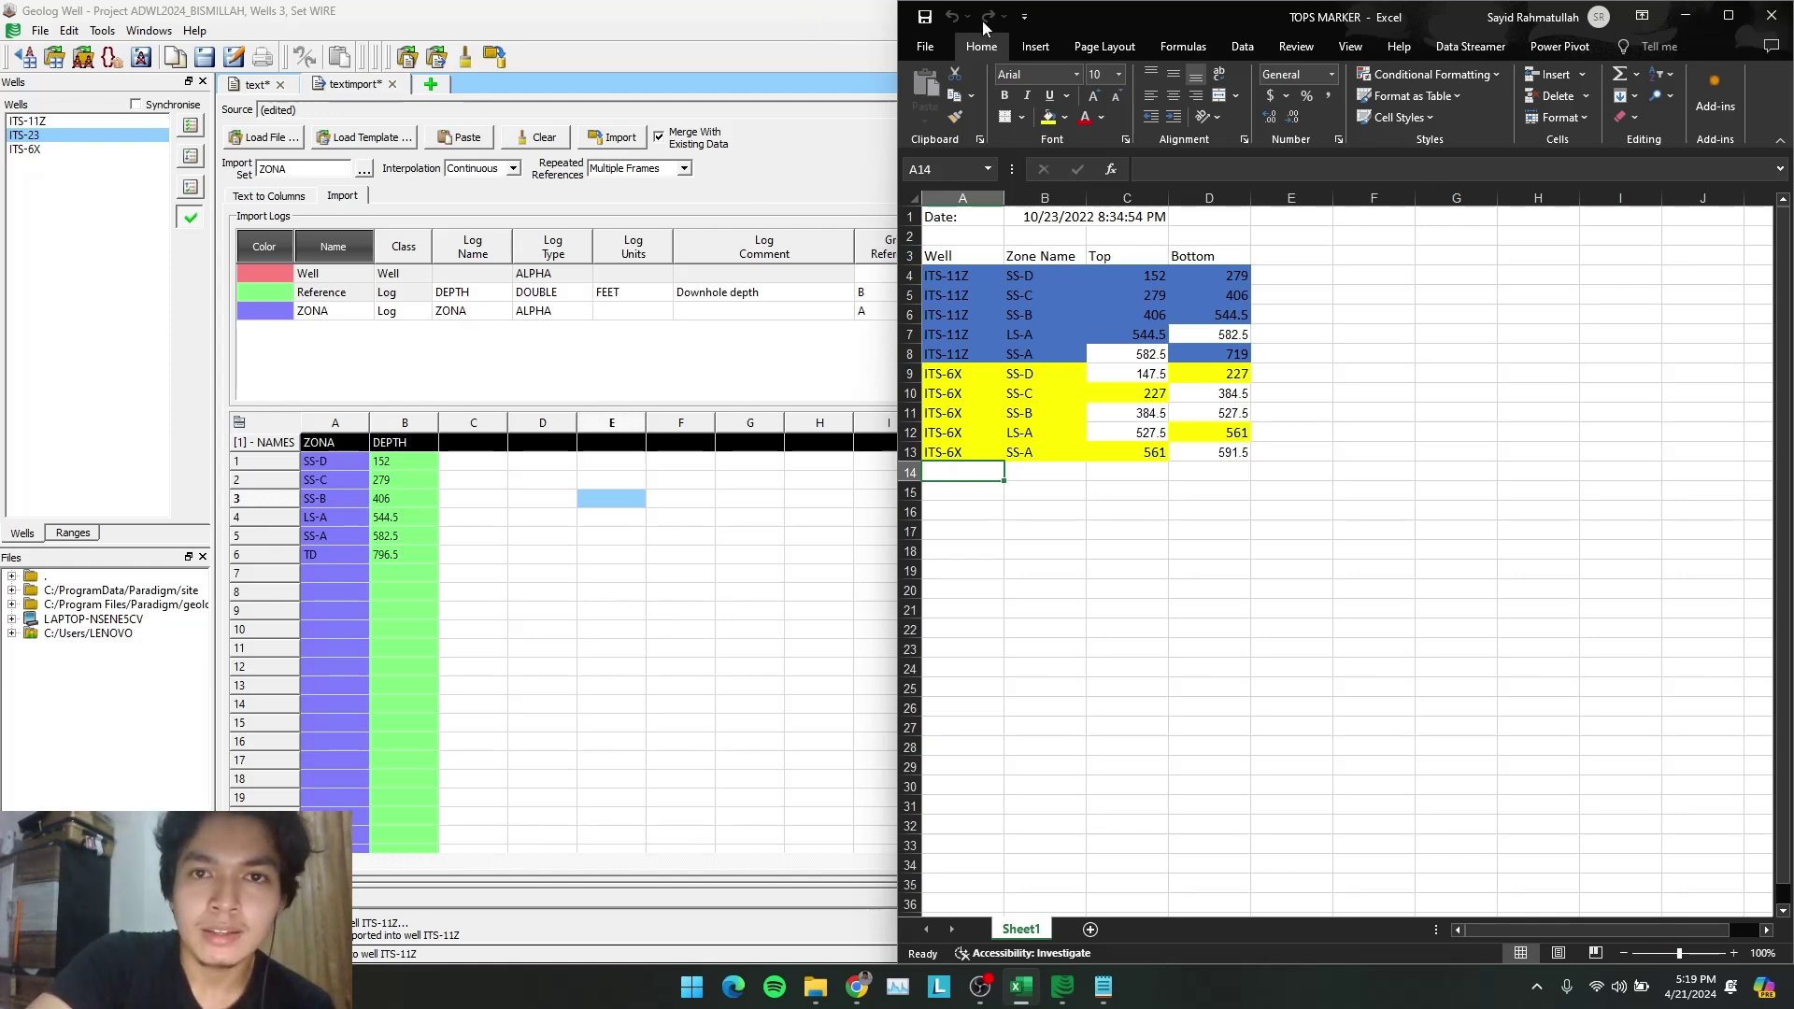
pyautogui.click(866, 18)
pyautogui.doubleClick(867, 18)
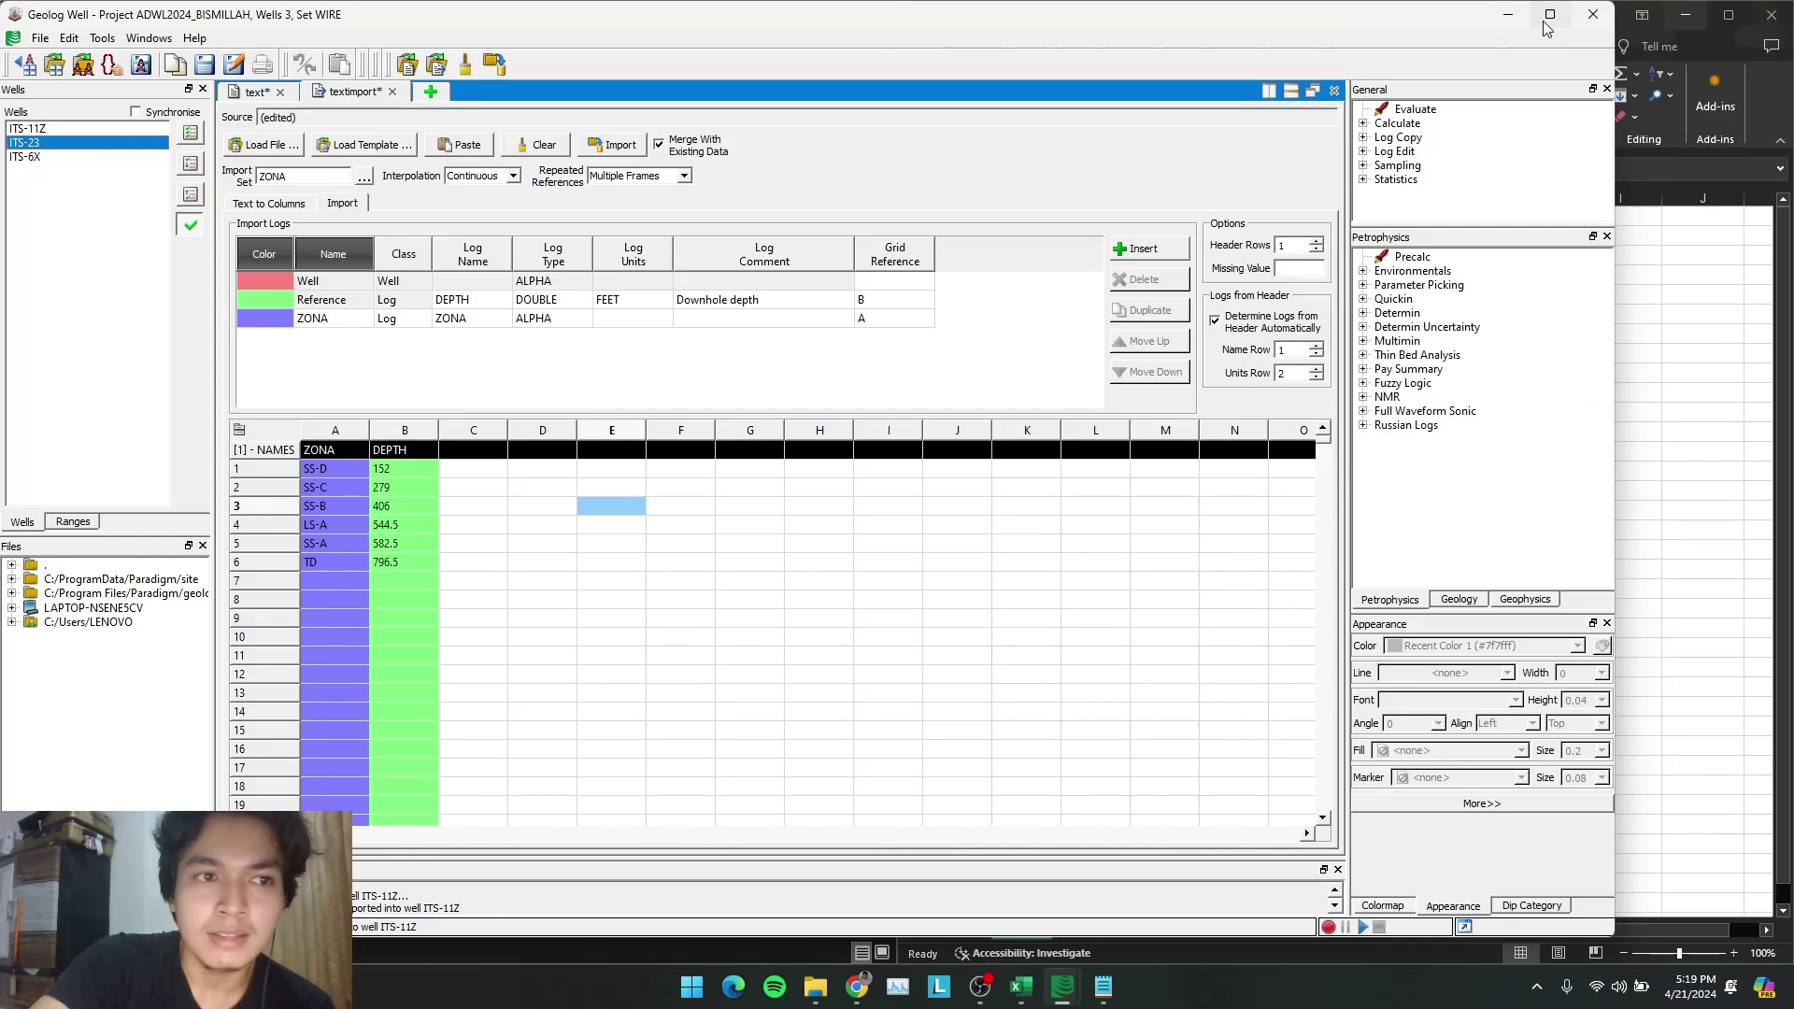
pyautogui.moveTo(1543, 20)
pyautogui.click(1429, 58)
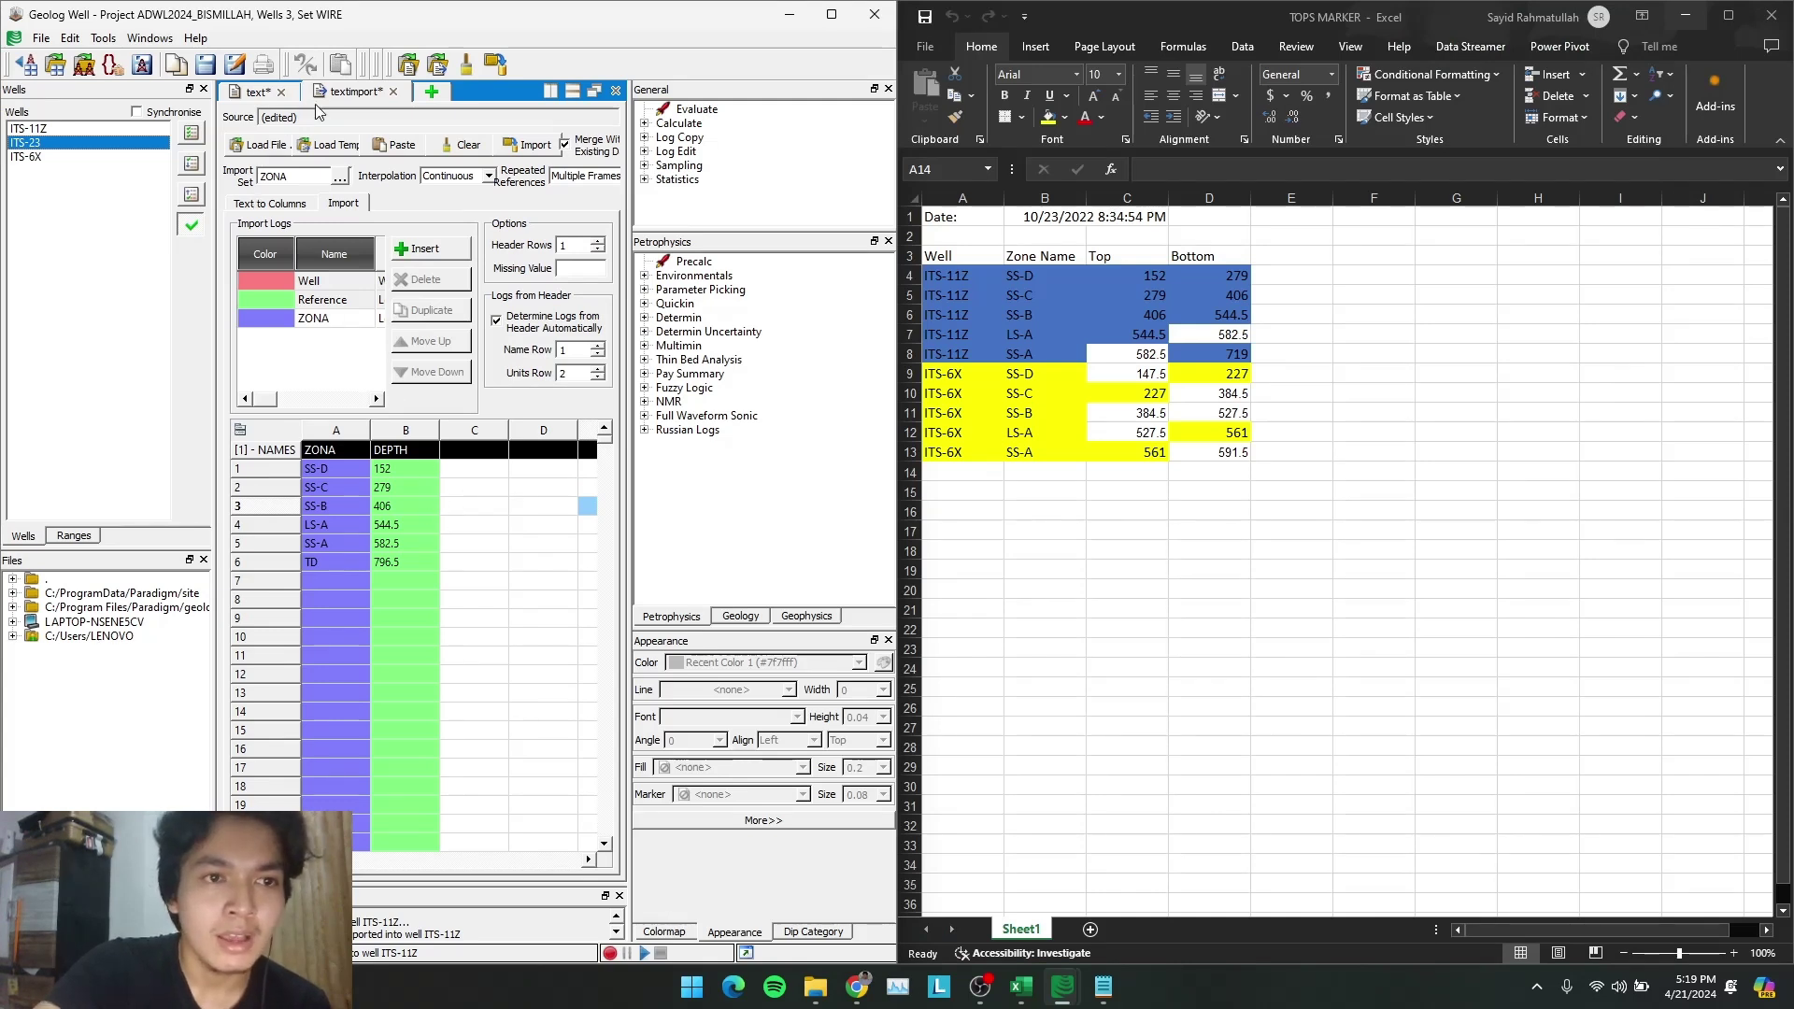
# Examine the log values of well ITS-23's WIRE set from the first to the last depth, with Geolog Well maximized
pyautogui.click(254, 92)
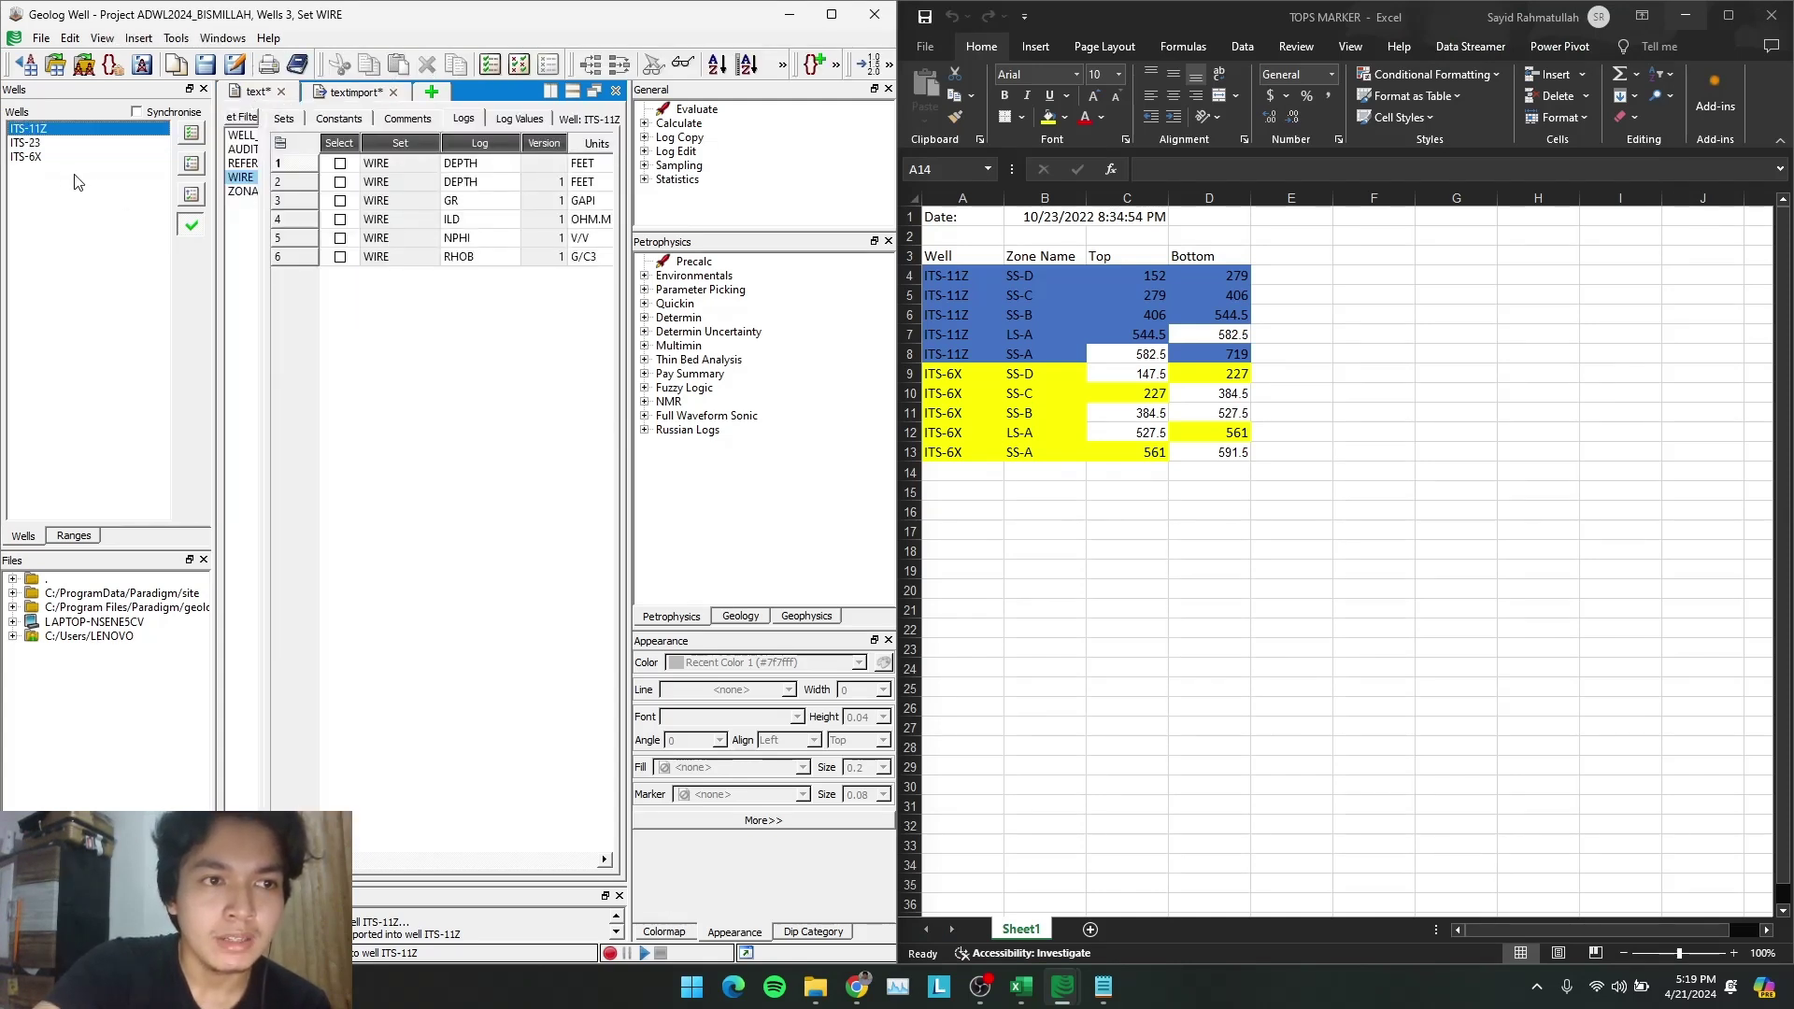
pyautogui.click(29, 143)
pyautogui.click(830, 16)
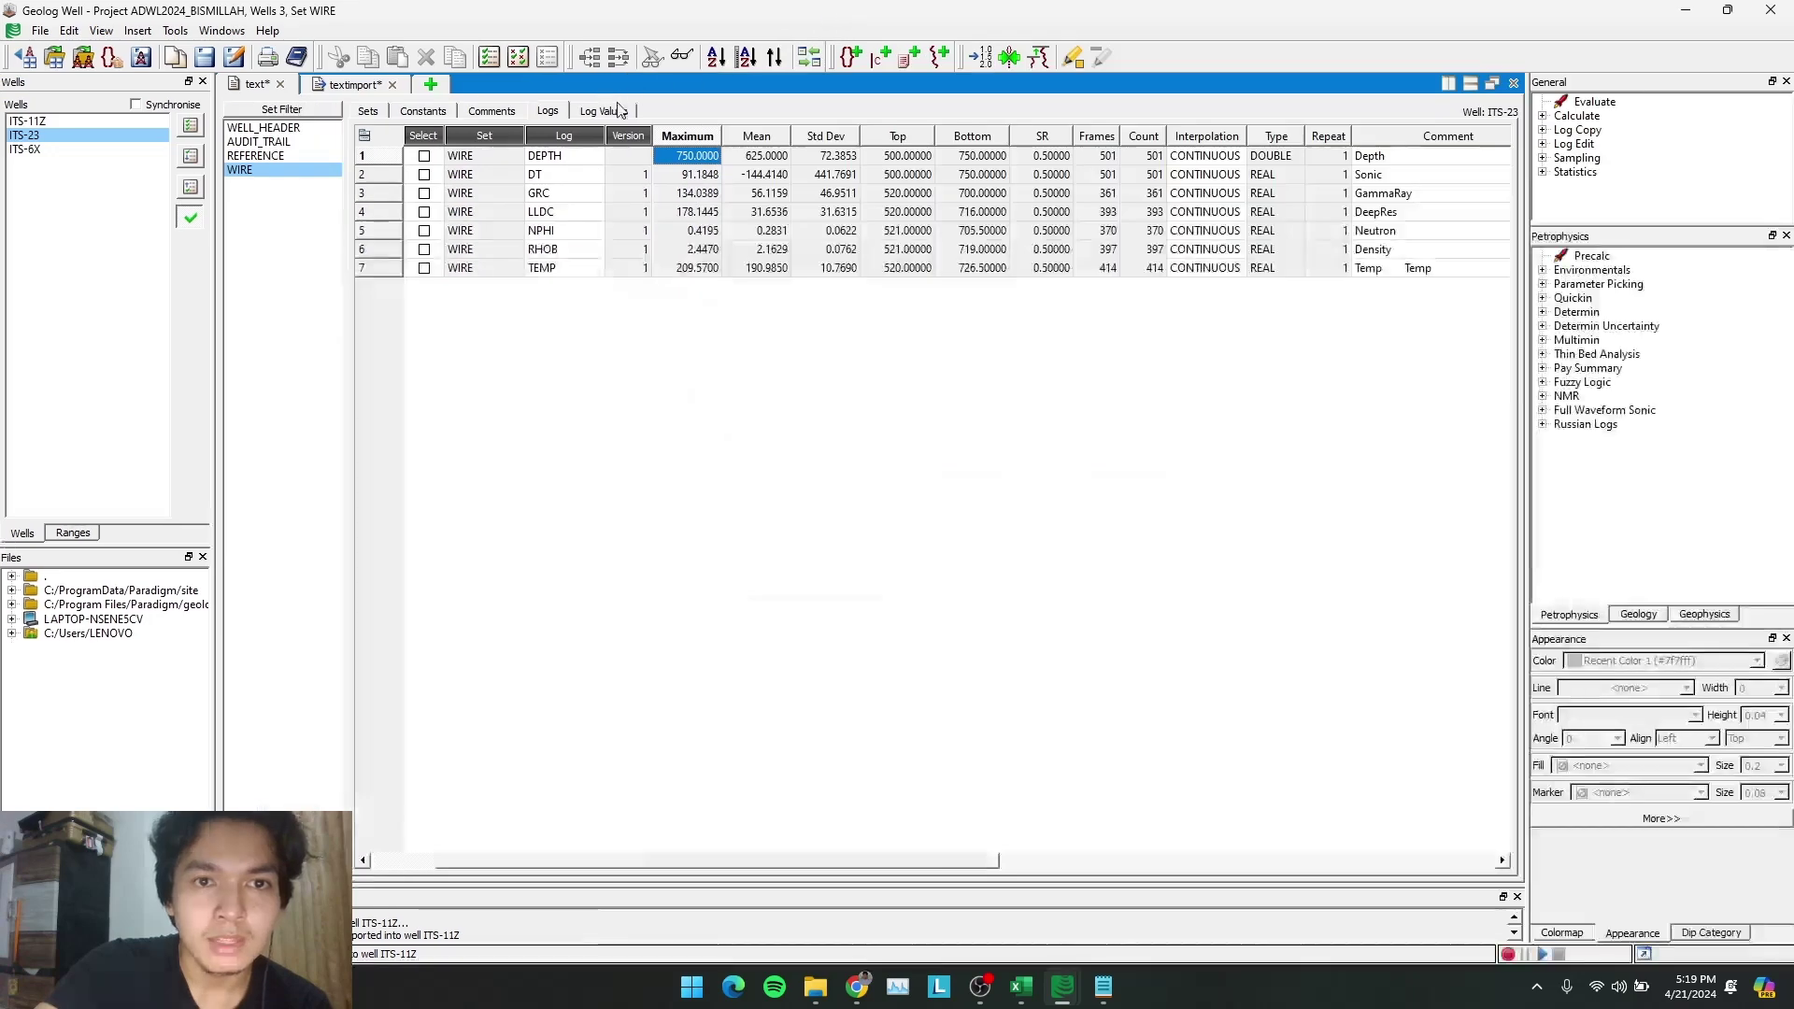
pyautogui.click(612, 111)
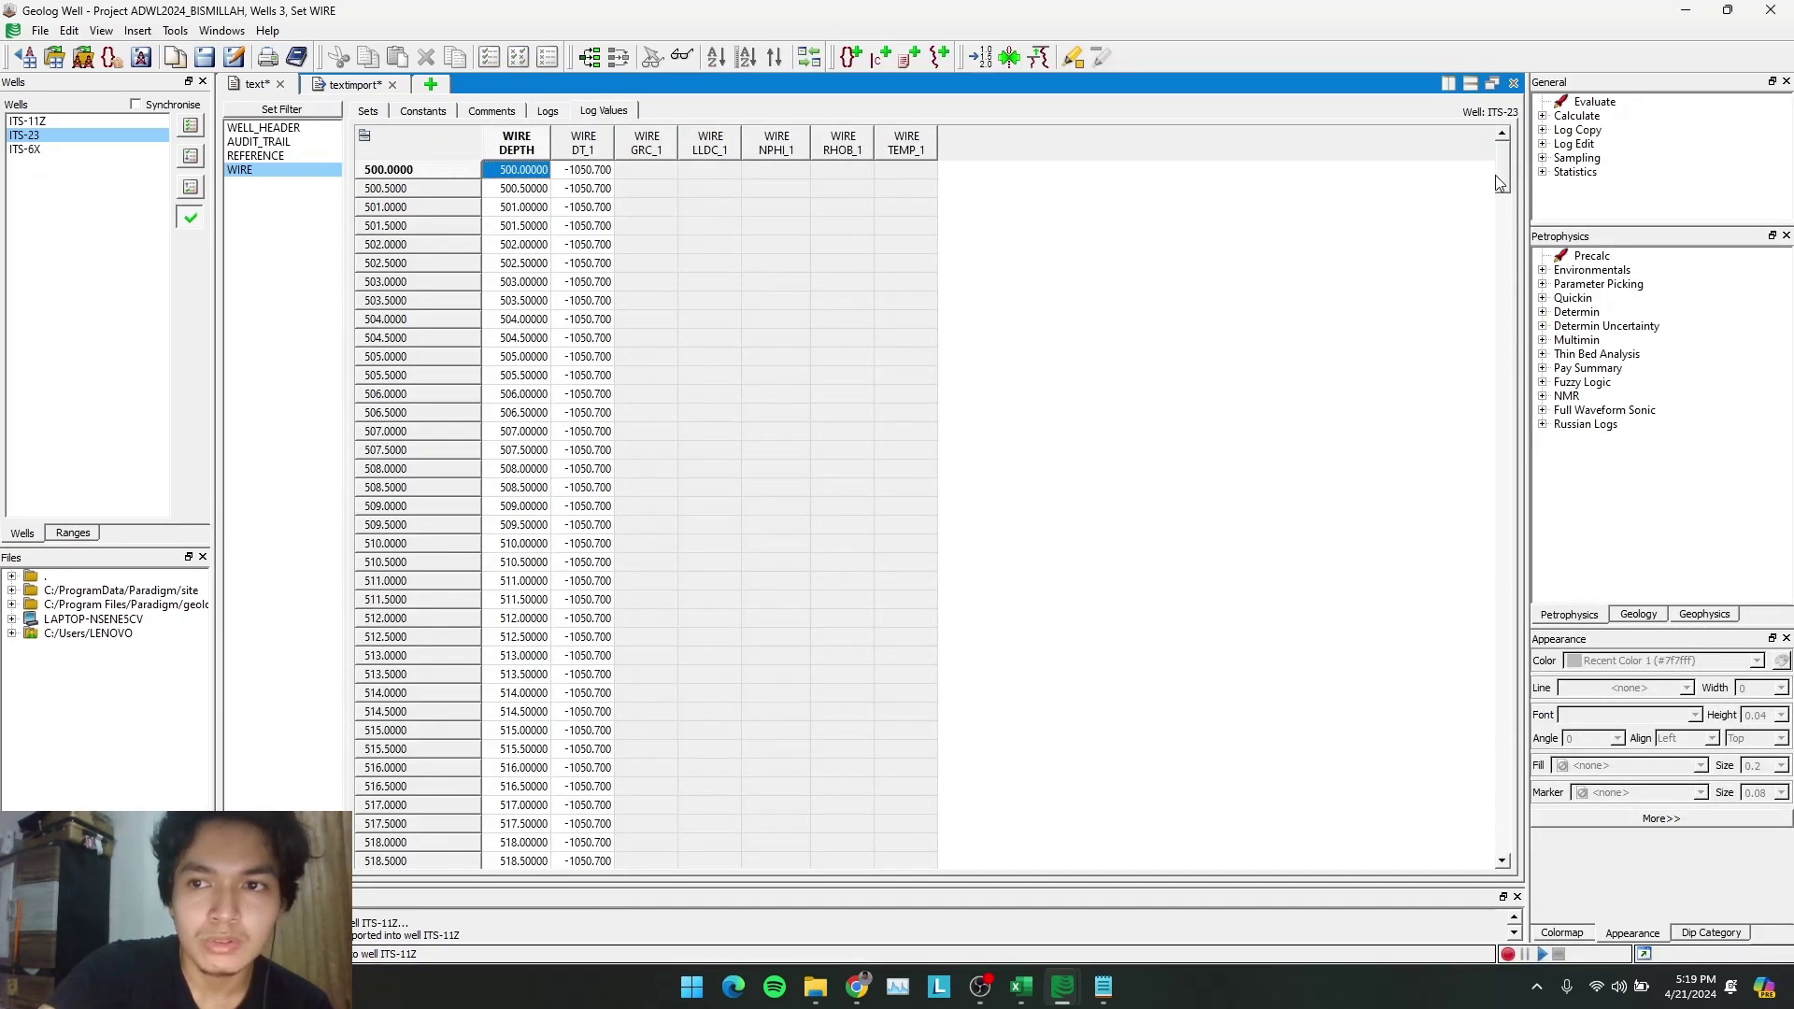
pyautogui.moveTo(1499, 182); pyautogui.dragTo(1461, 828)
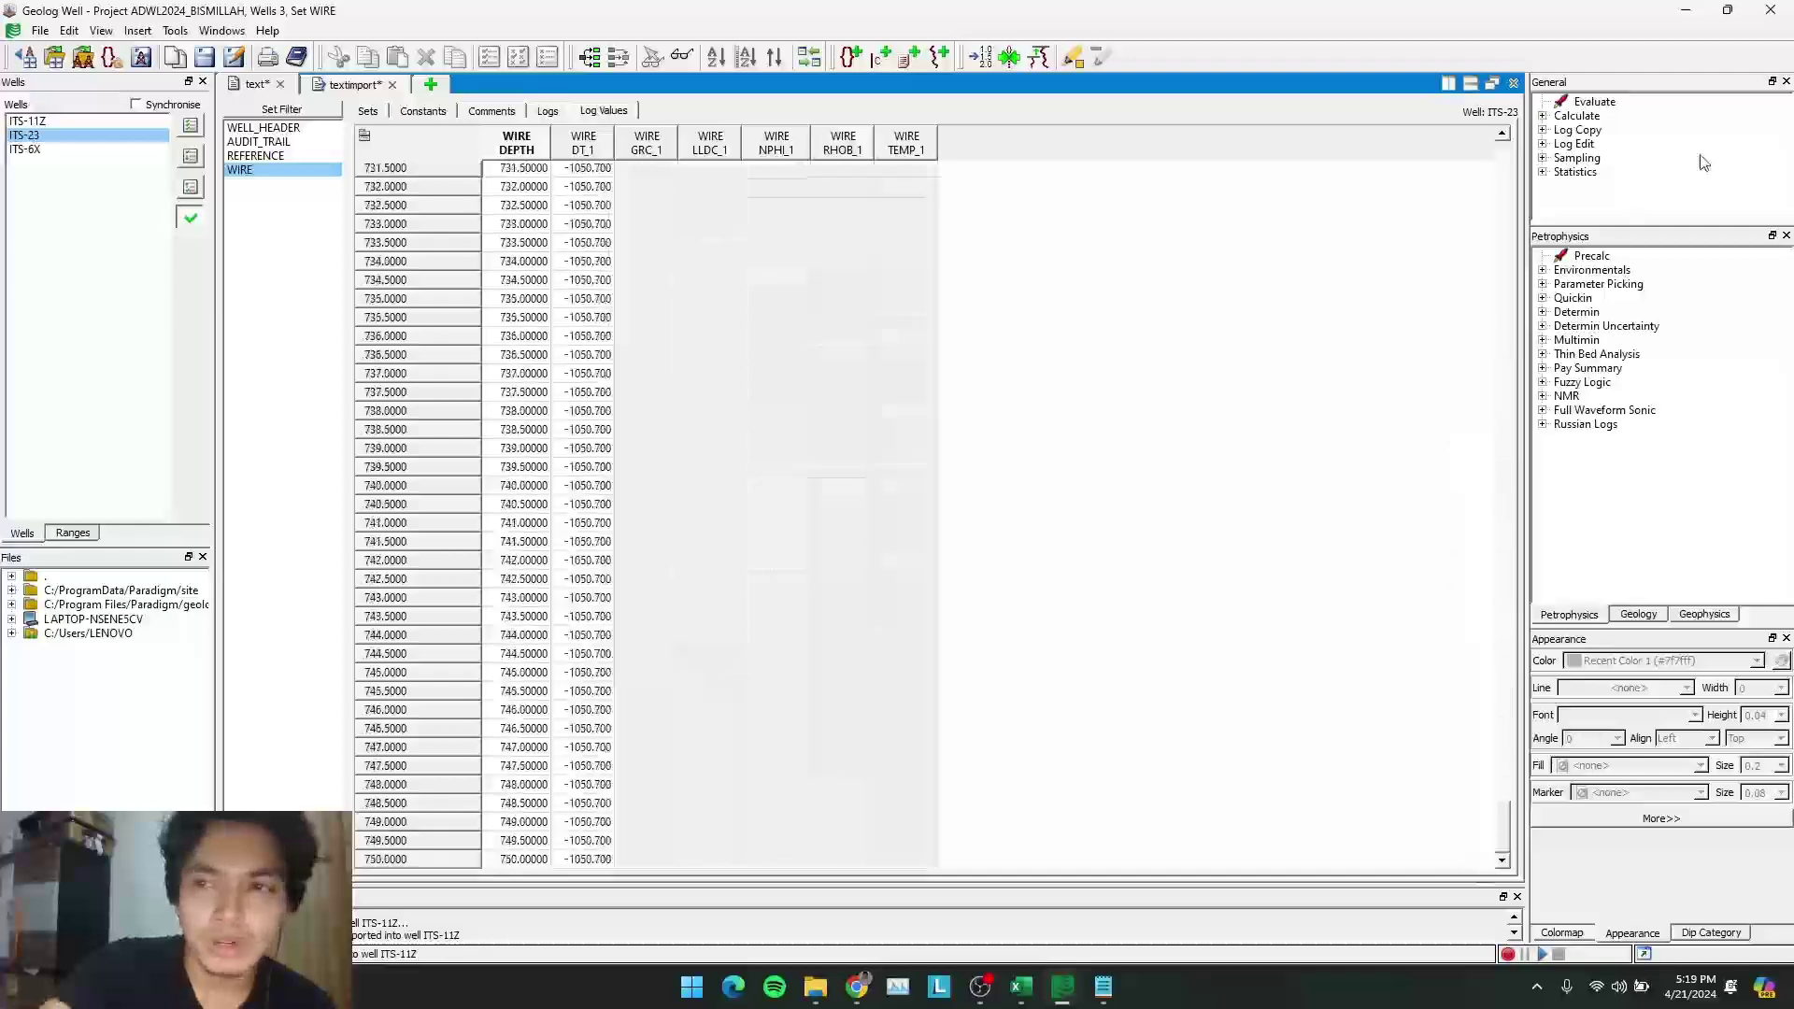
# Compare the SS-B zone's top and bottom depths for ITS-6X and ITS-11Z in the TOPS MARKER workbook
pyautogui.click(1685, 10)
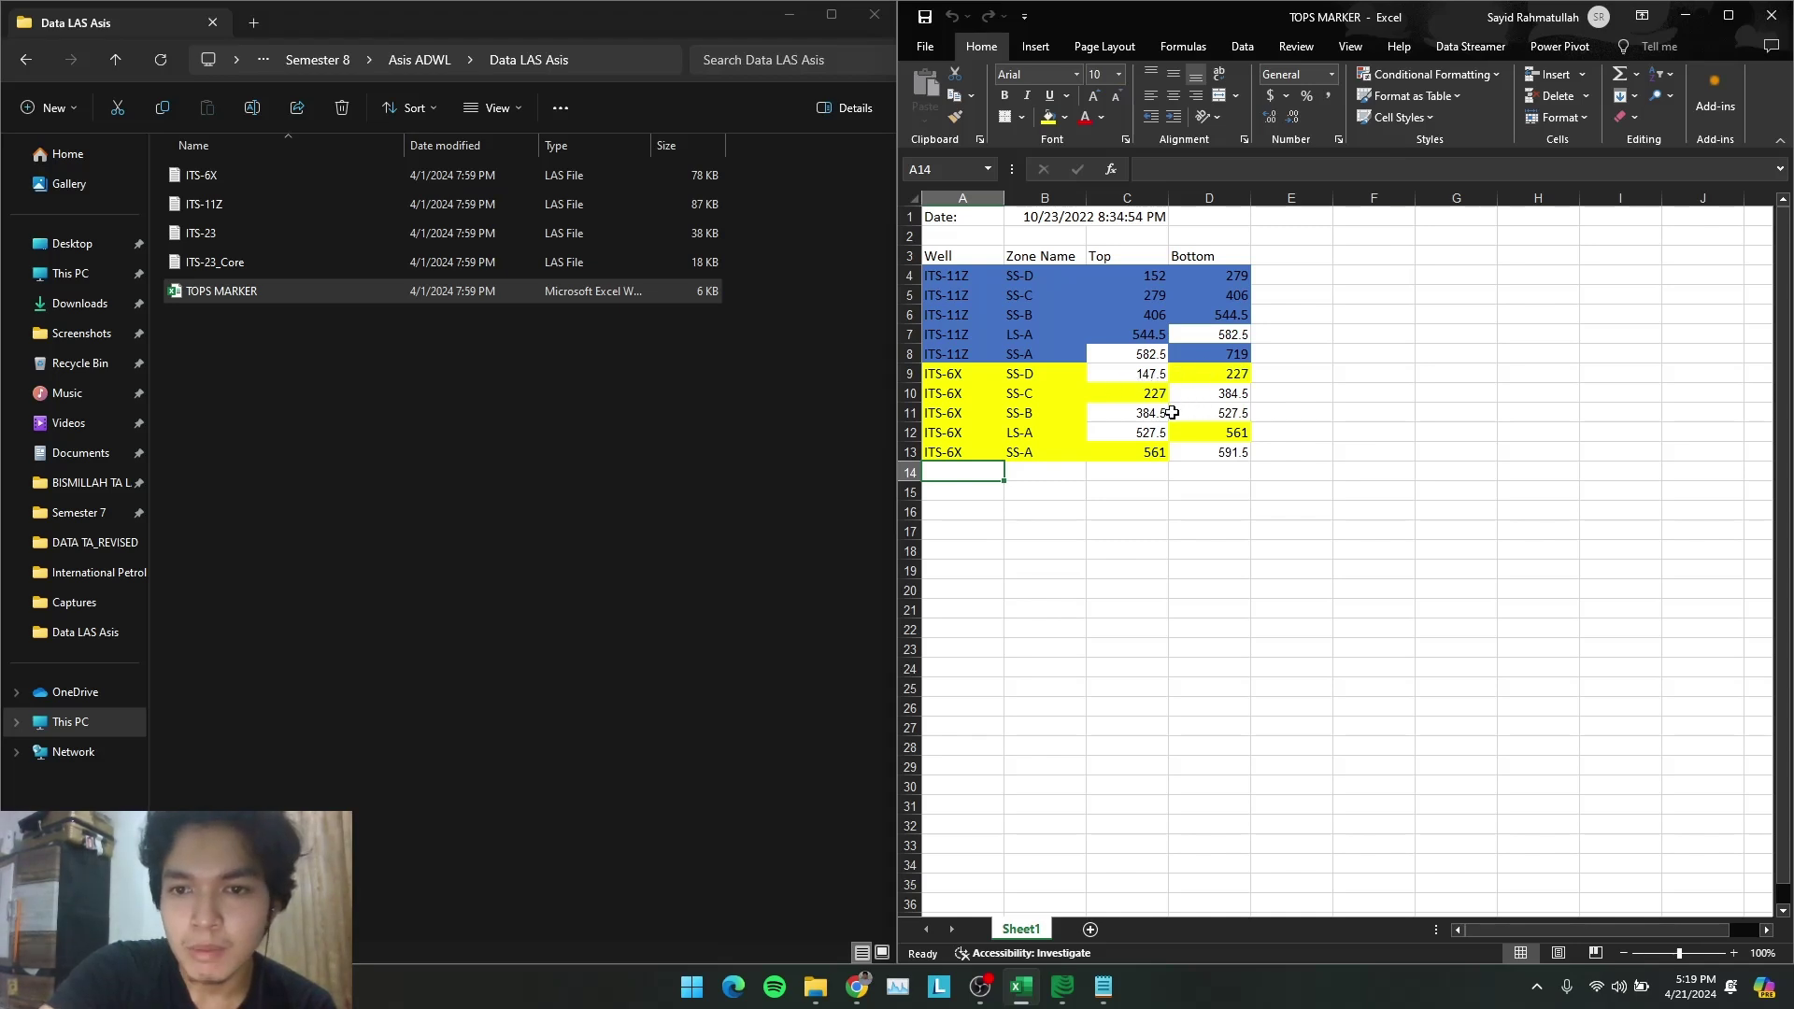
pyautogui.click(1224, 414)
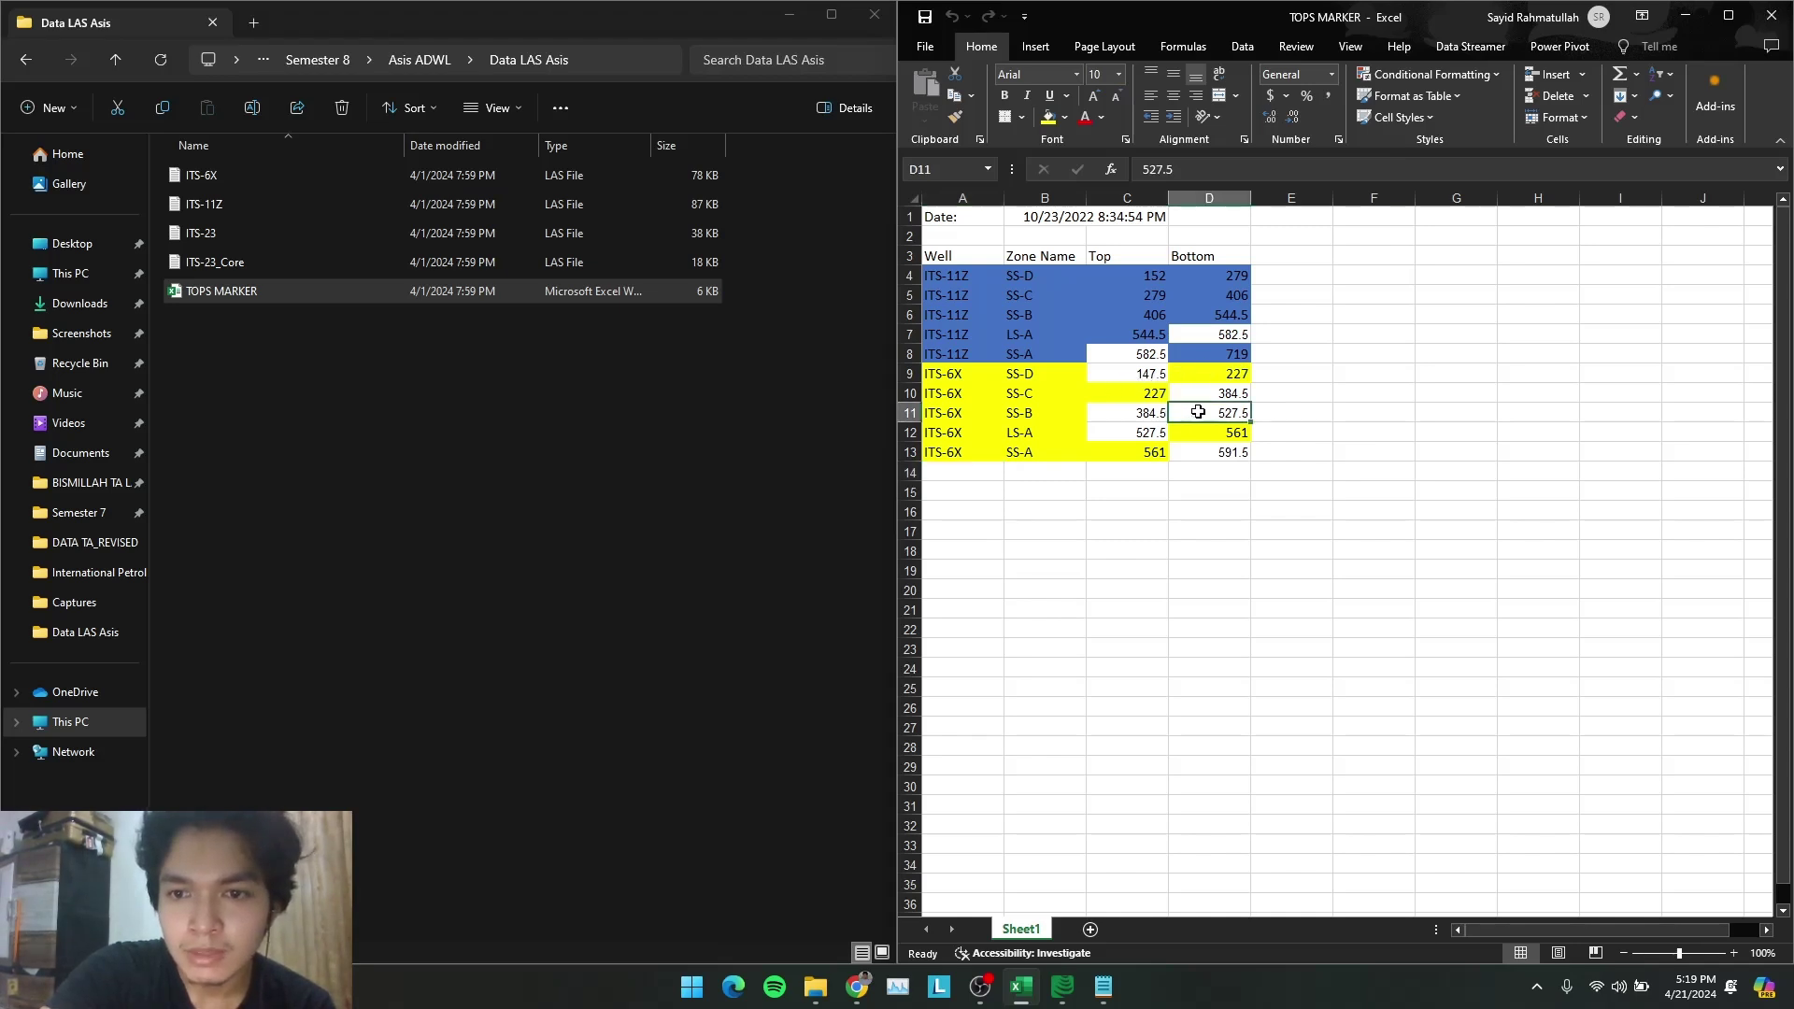
pyautogui.click(1137, 412)
pyautogui.click(1027, 413)
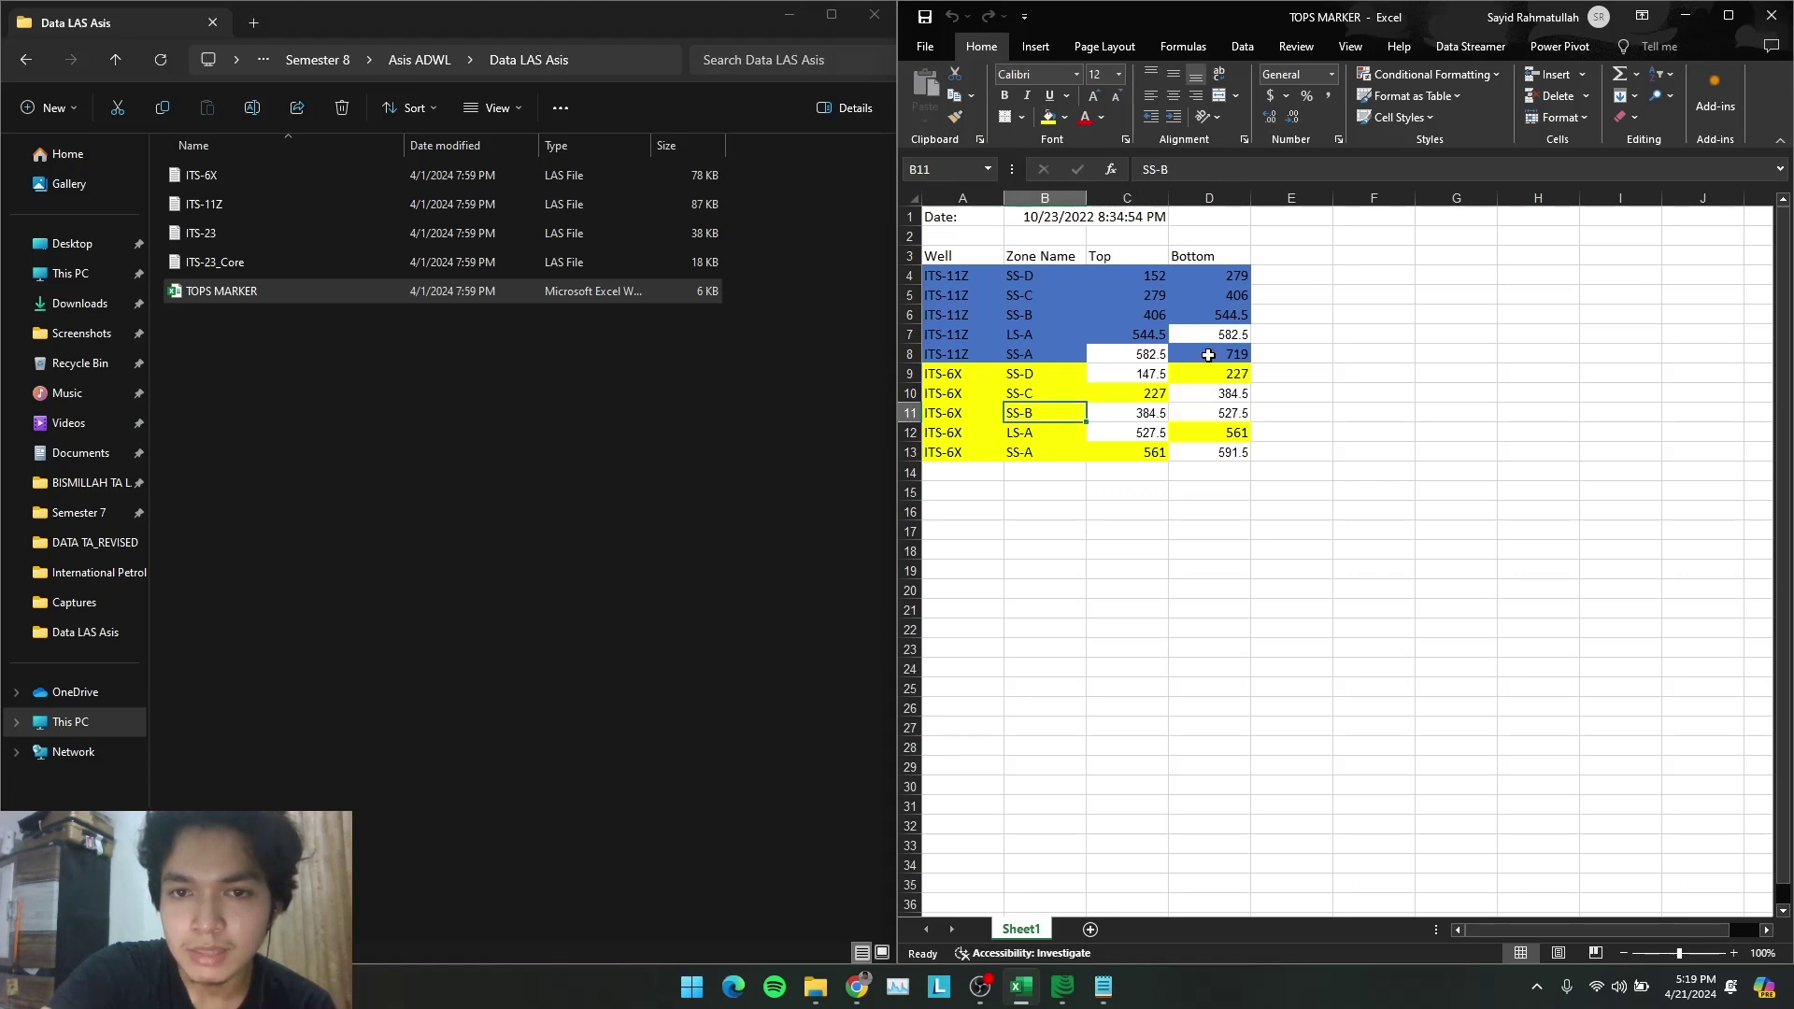
pyautogui.click(1233, 316)
pyautogui.moveTo(1248, 323); pyautogui.dragTo(1017, 313)
pyautogui.press('Escape')
pyautogui.click(981, 479)
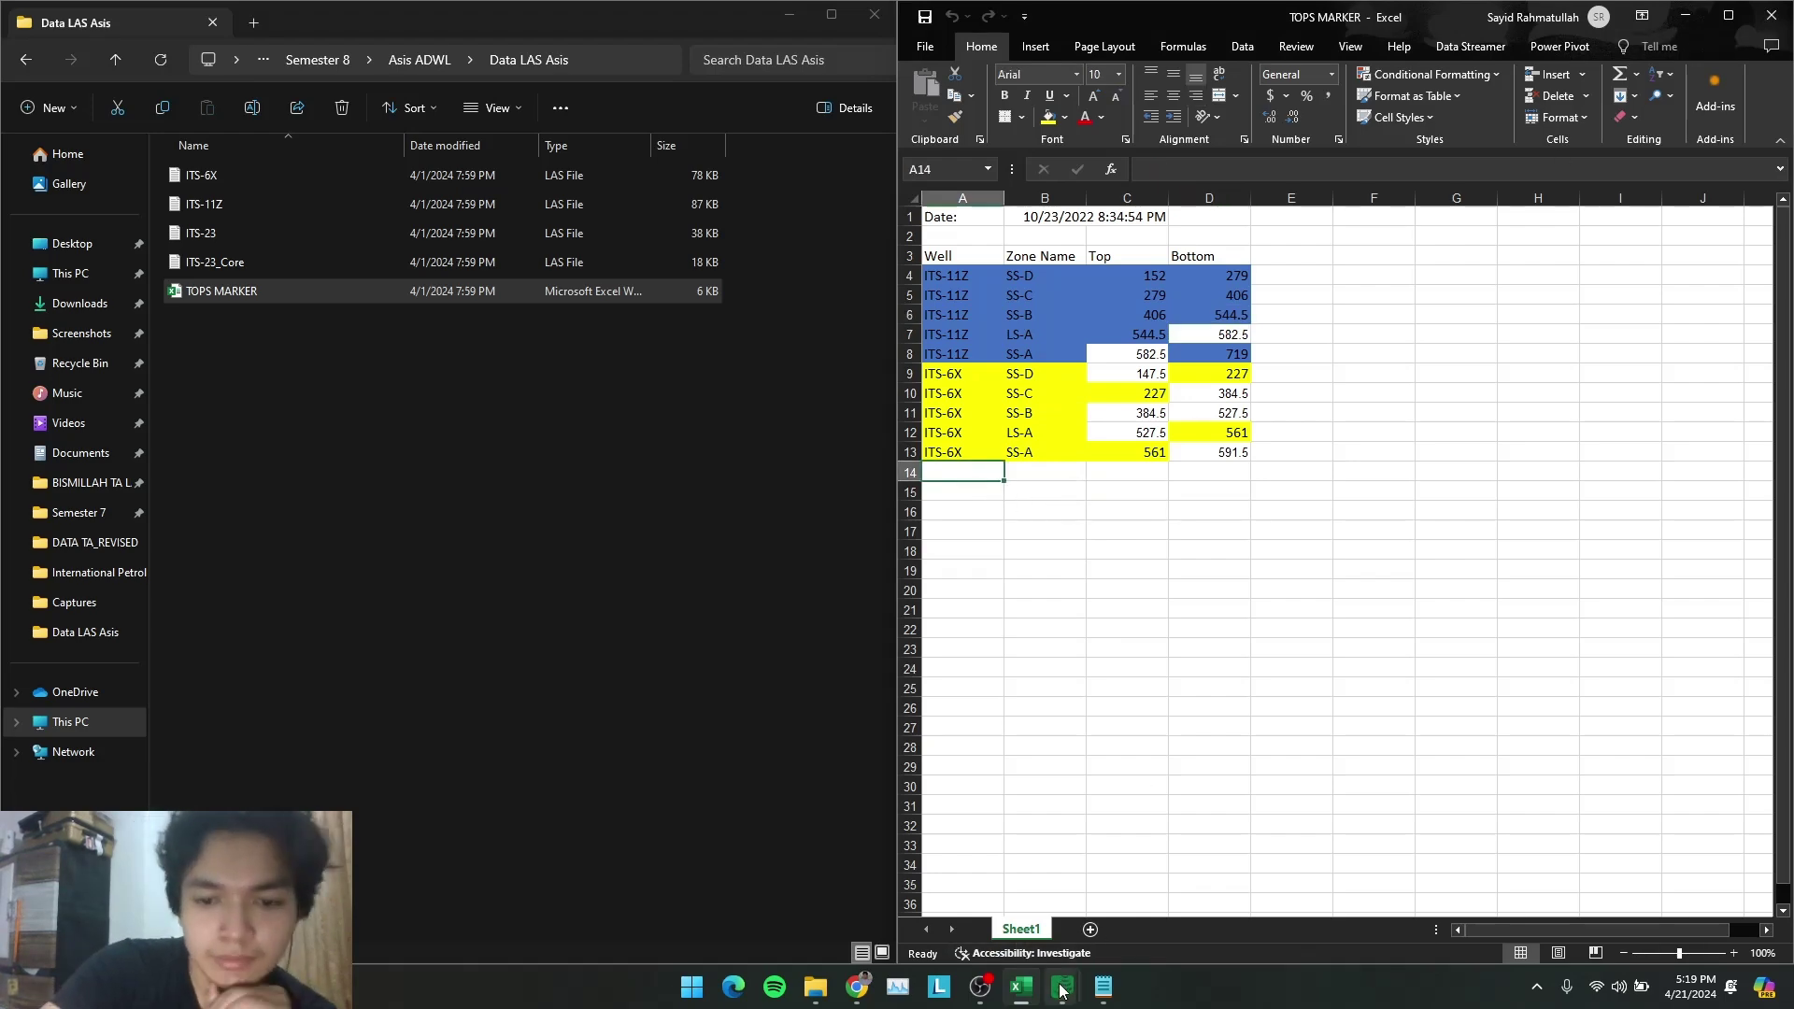
# Switch to Geolog Well's text import grid and set the first row to zone SS-B with depth 500
pyautogui.moveTo(1062, 985)
pyautogui.click(1164, 883)
pyautogui.click(254, 84)
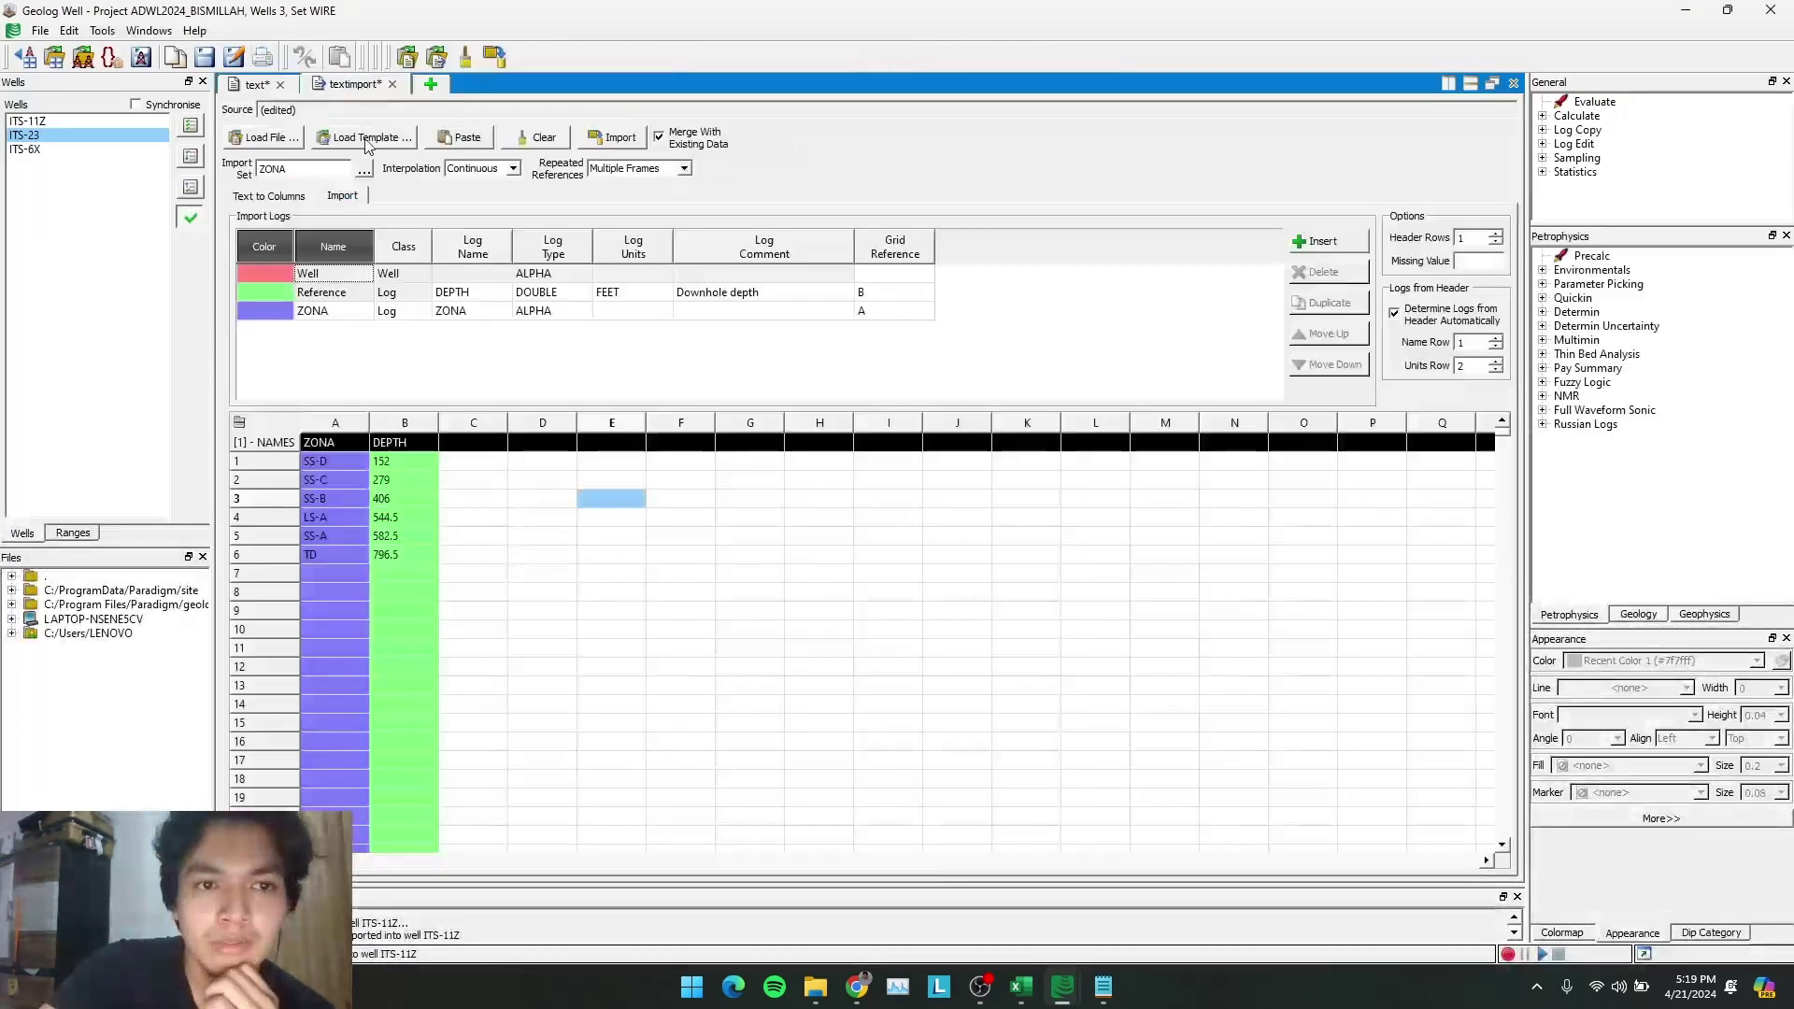
pyautogui.click(333, 464)
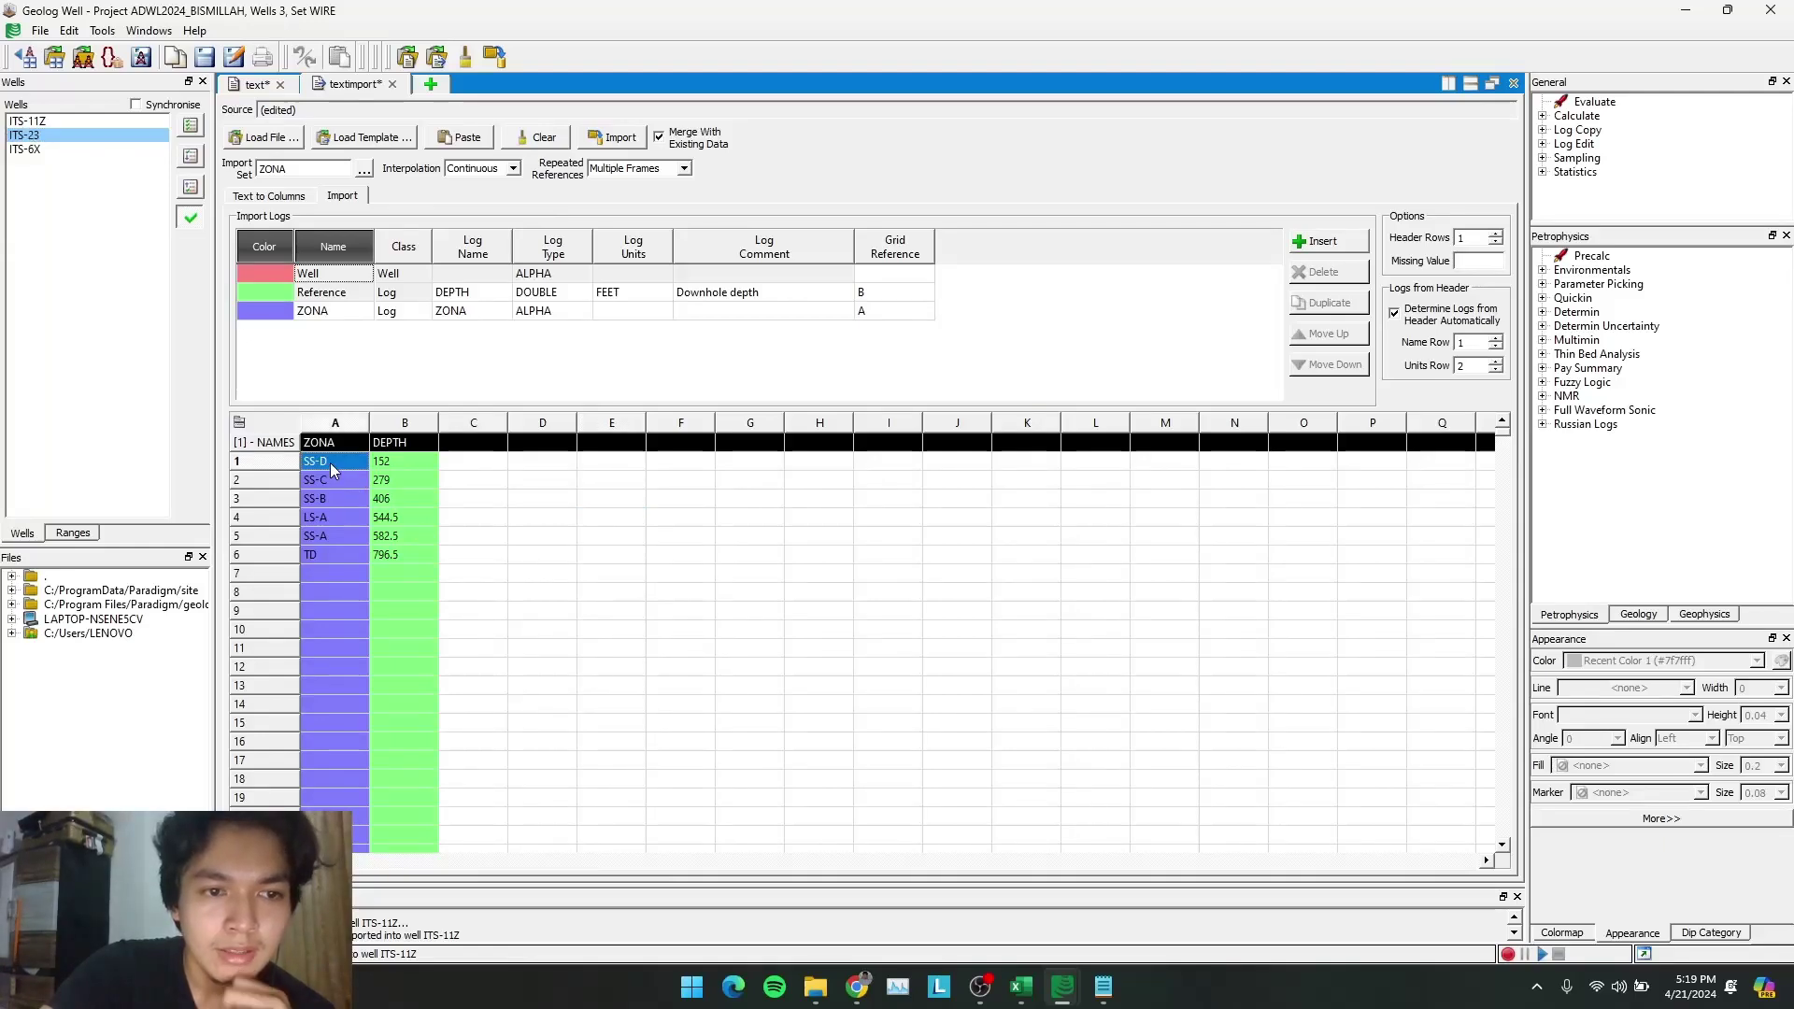
pyautogui.write('SS-B')
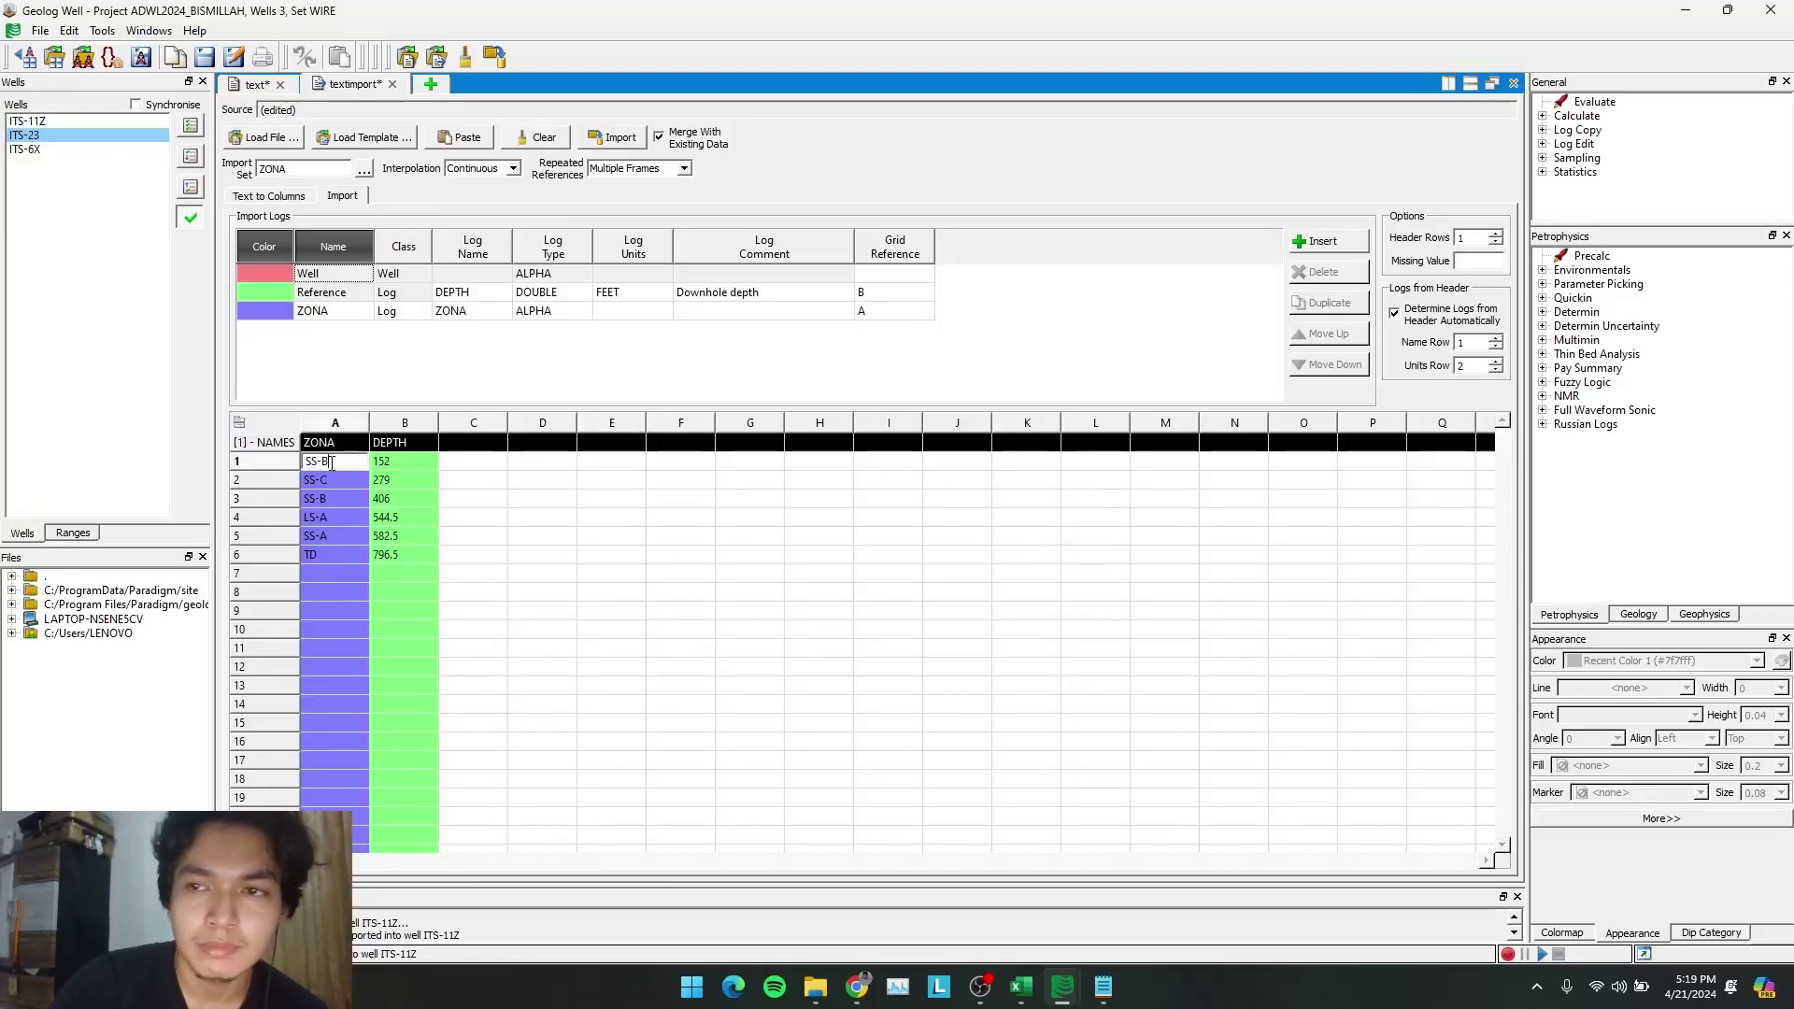
pyautogui.click(417, 461)
pyautogui.write('500')
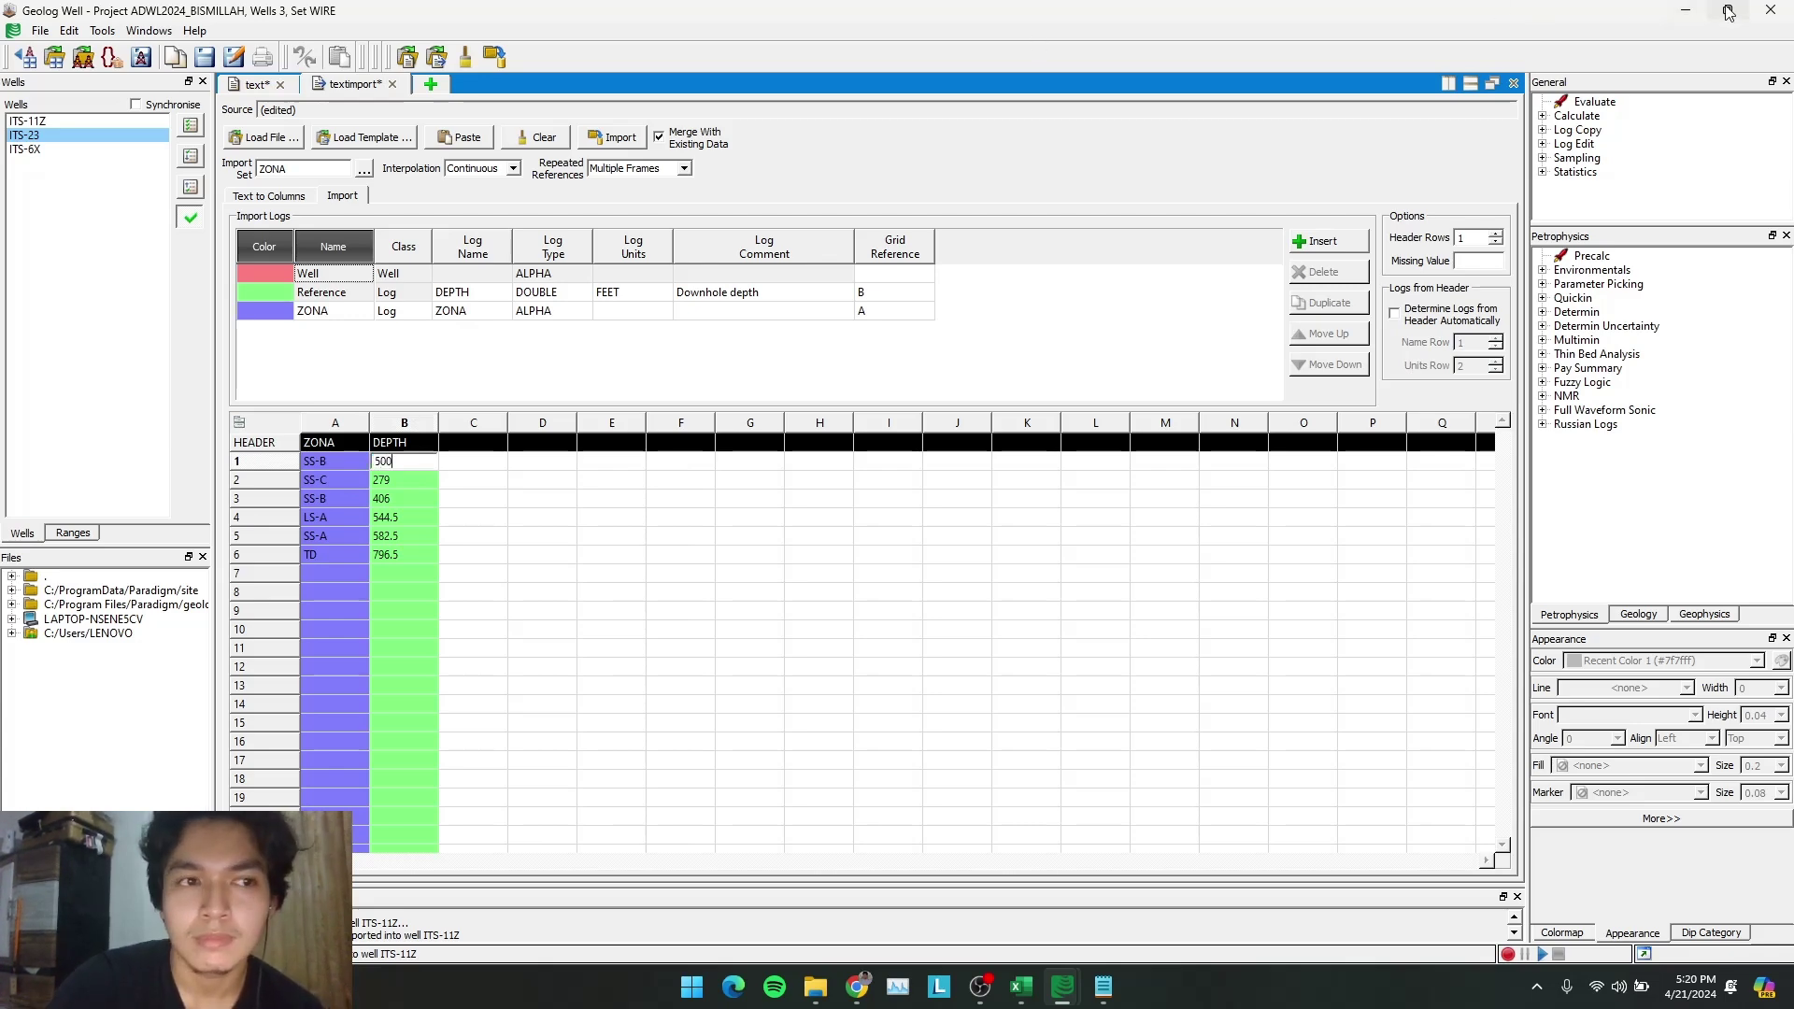
# Place Geolog Well beside the TOPS MARKER workbook and set the grid's second row to zone LS-A with depth 527
pyautogui.moveTo(1728, 11)
pyautogui.click(1511, 69)
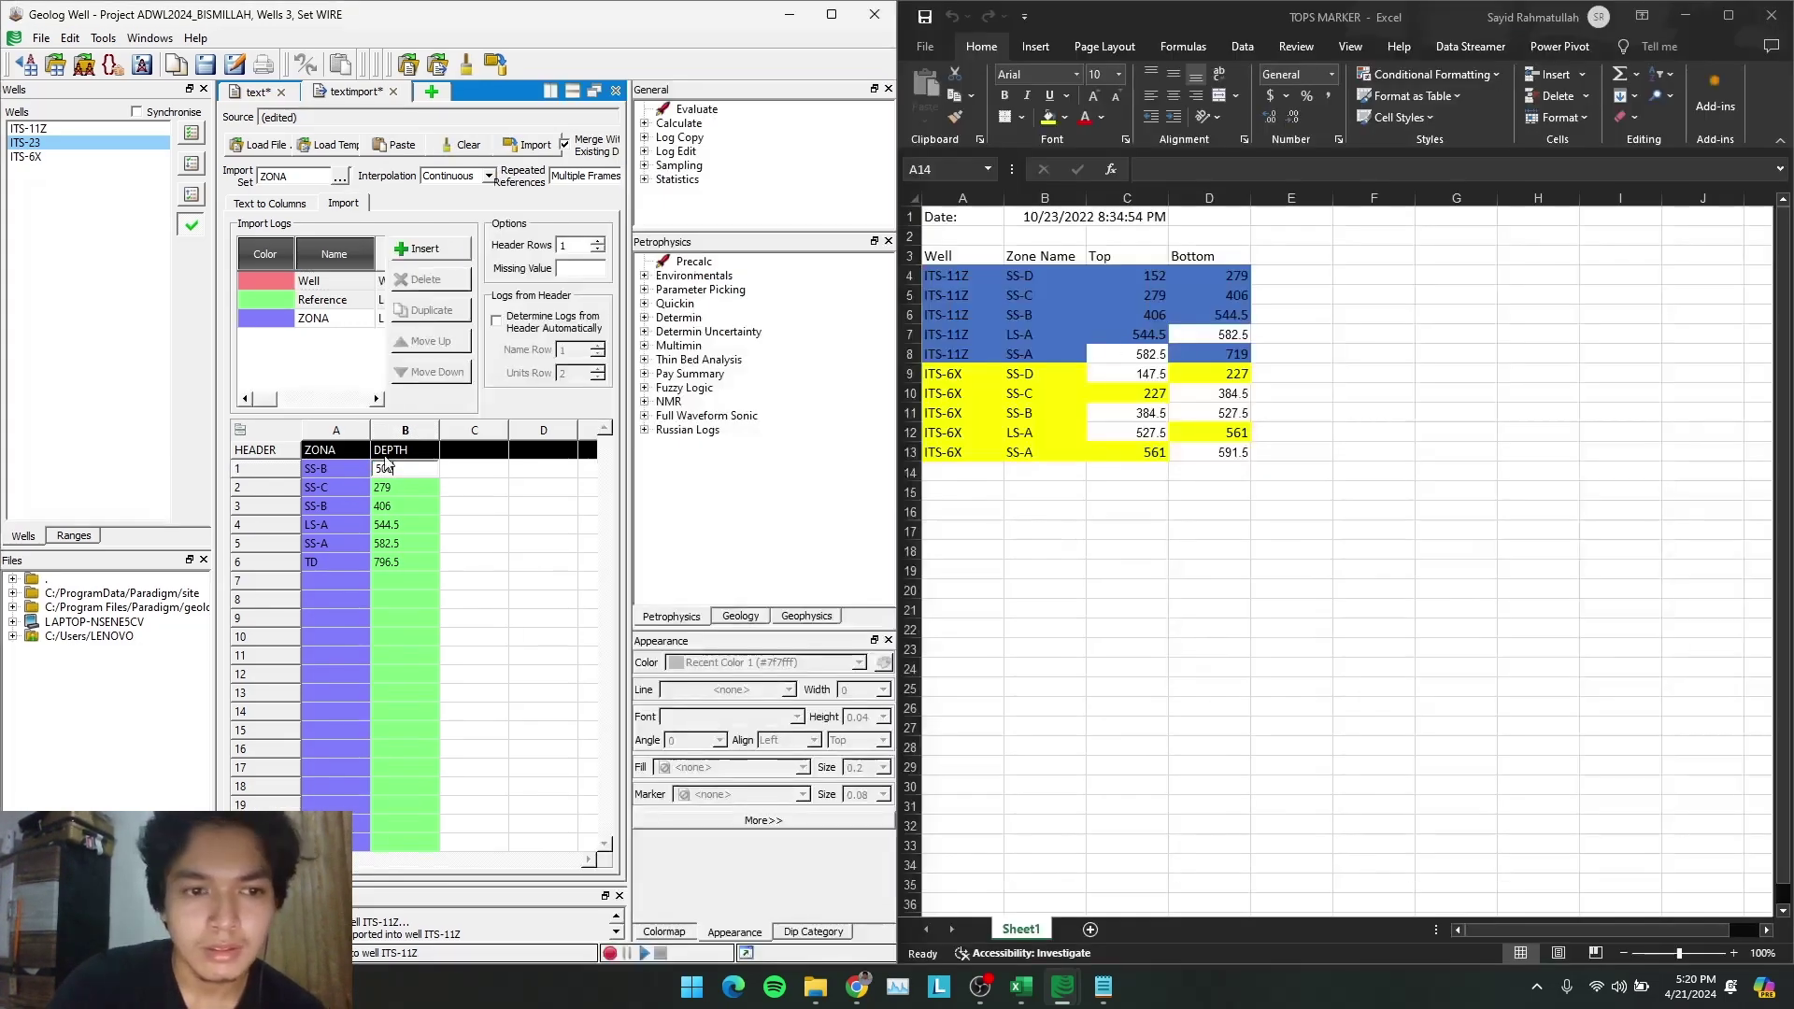
pyautogui.click(342, 481)
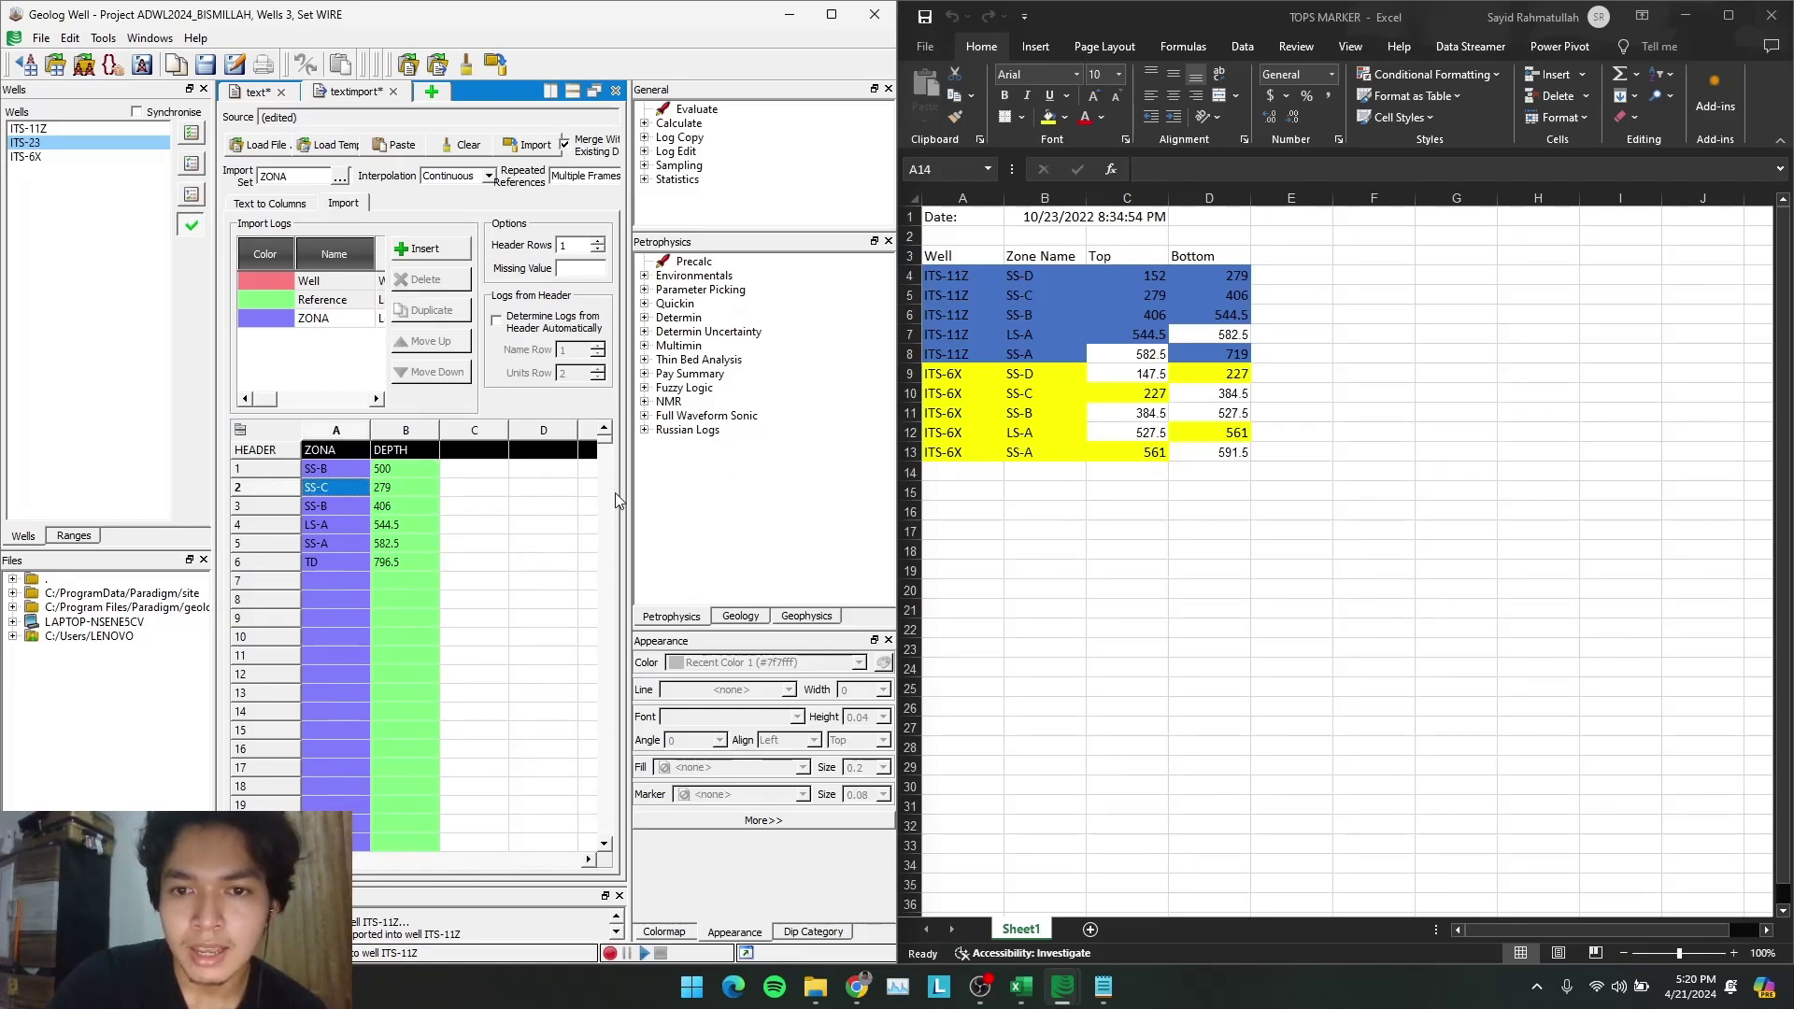
pyautogui.write('LSA')
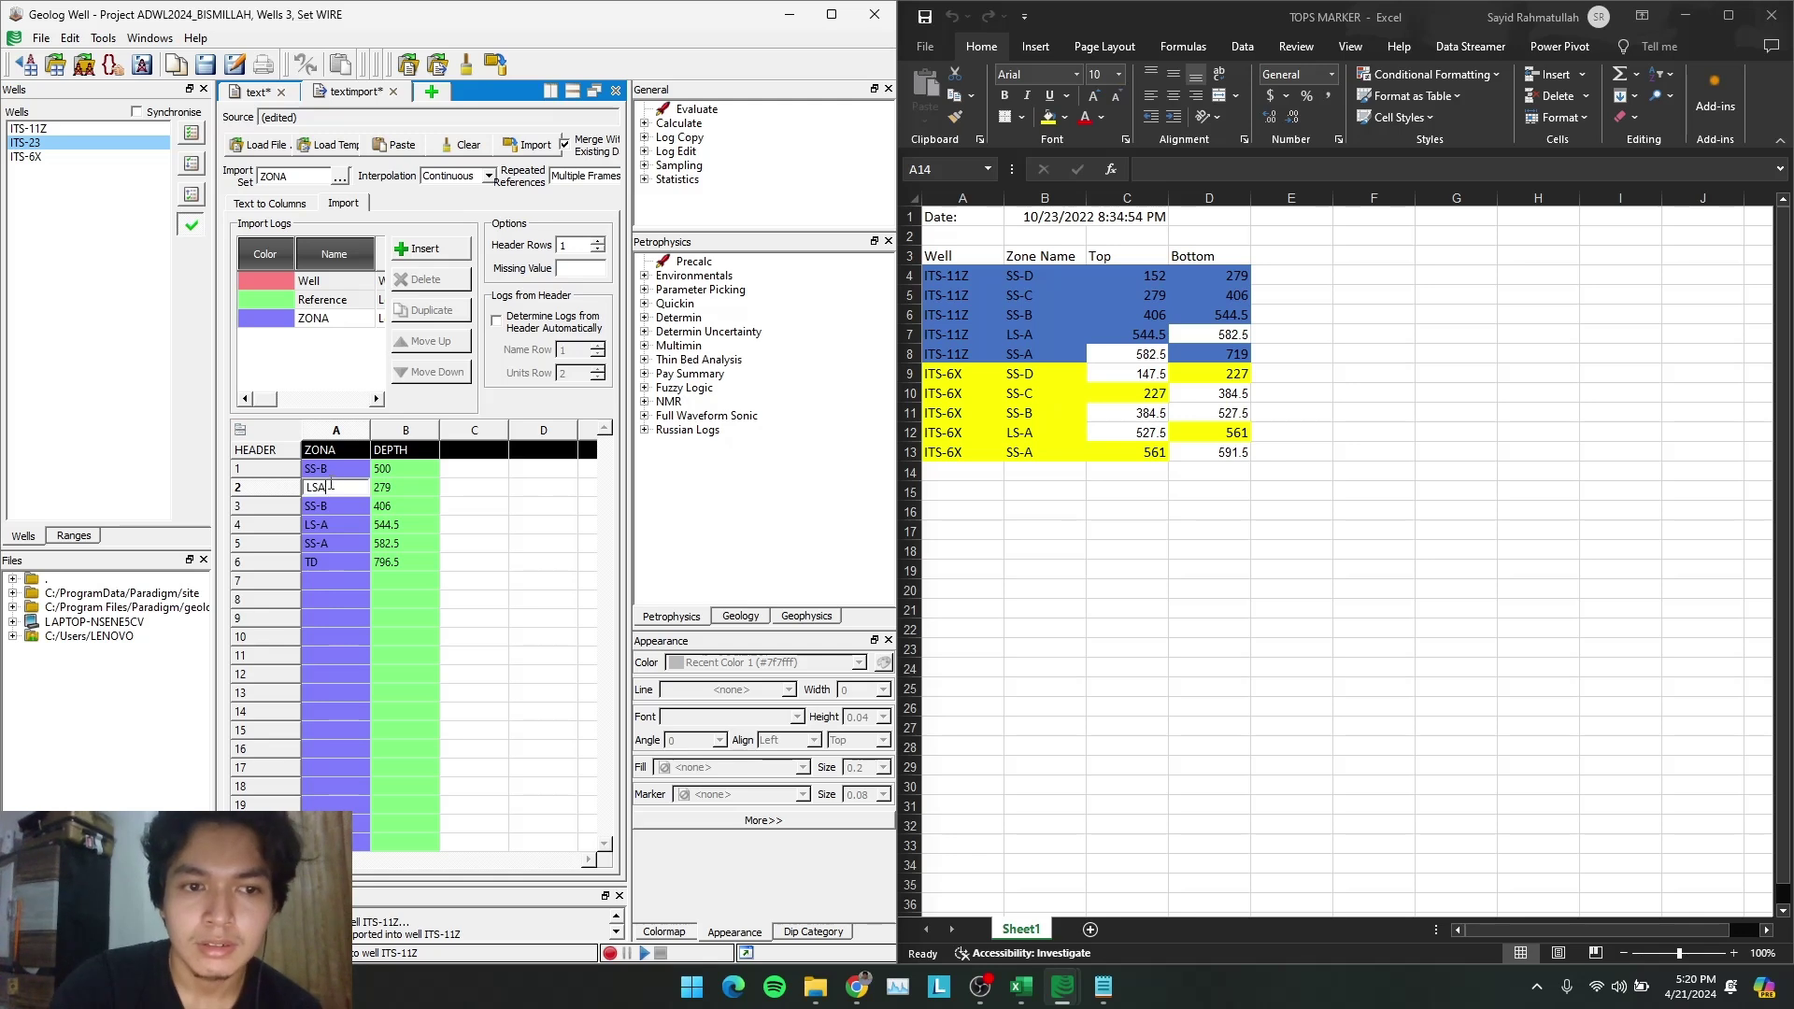
pyautogui.press('BackSpace')
pyautogui.write('-A')
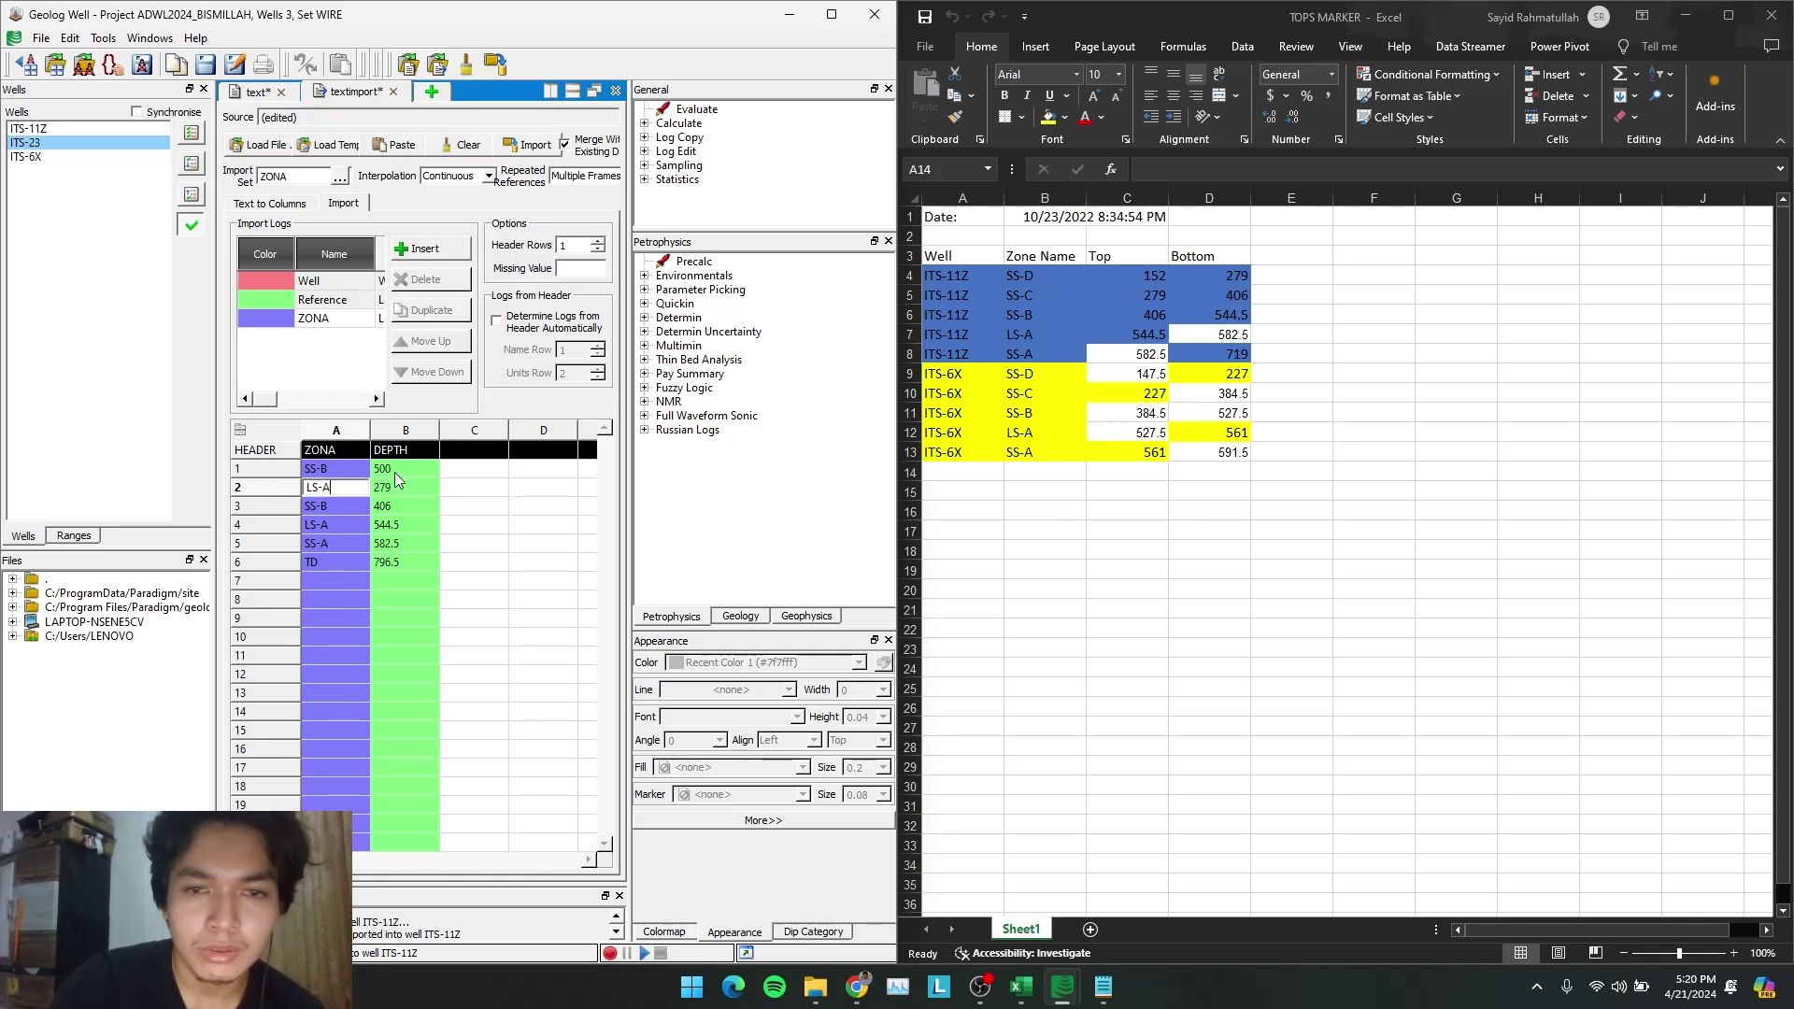
pyautogui.click(393, 486)
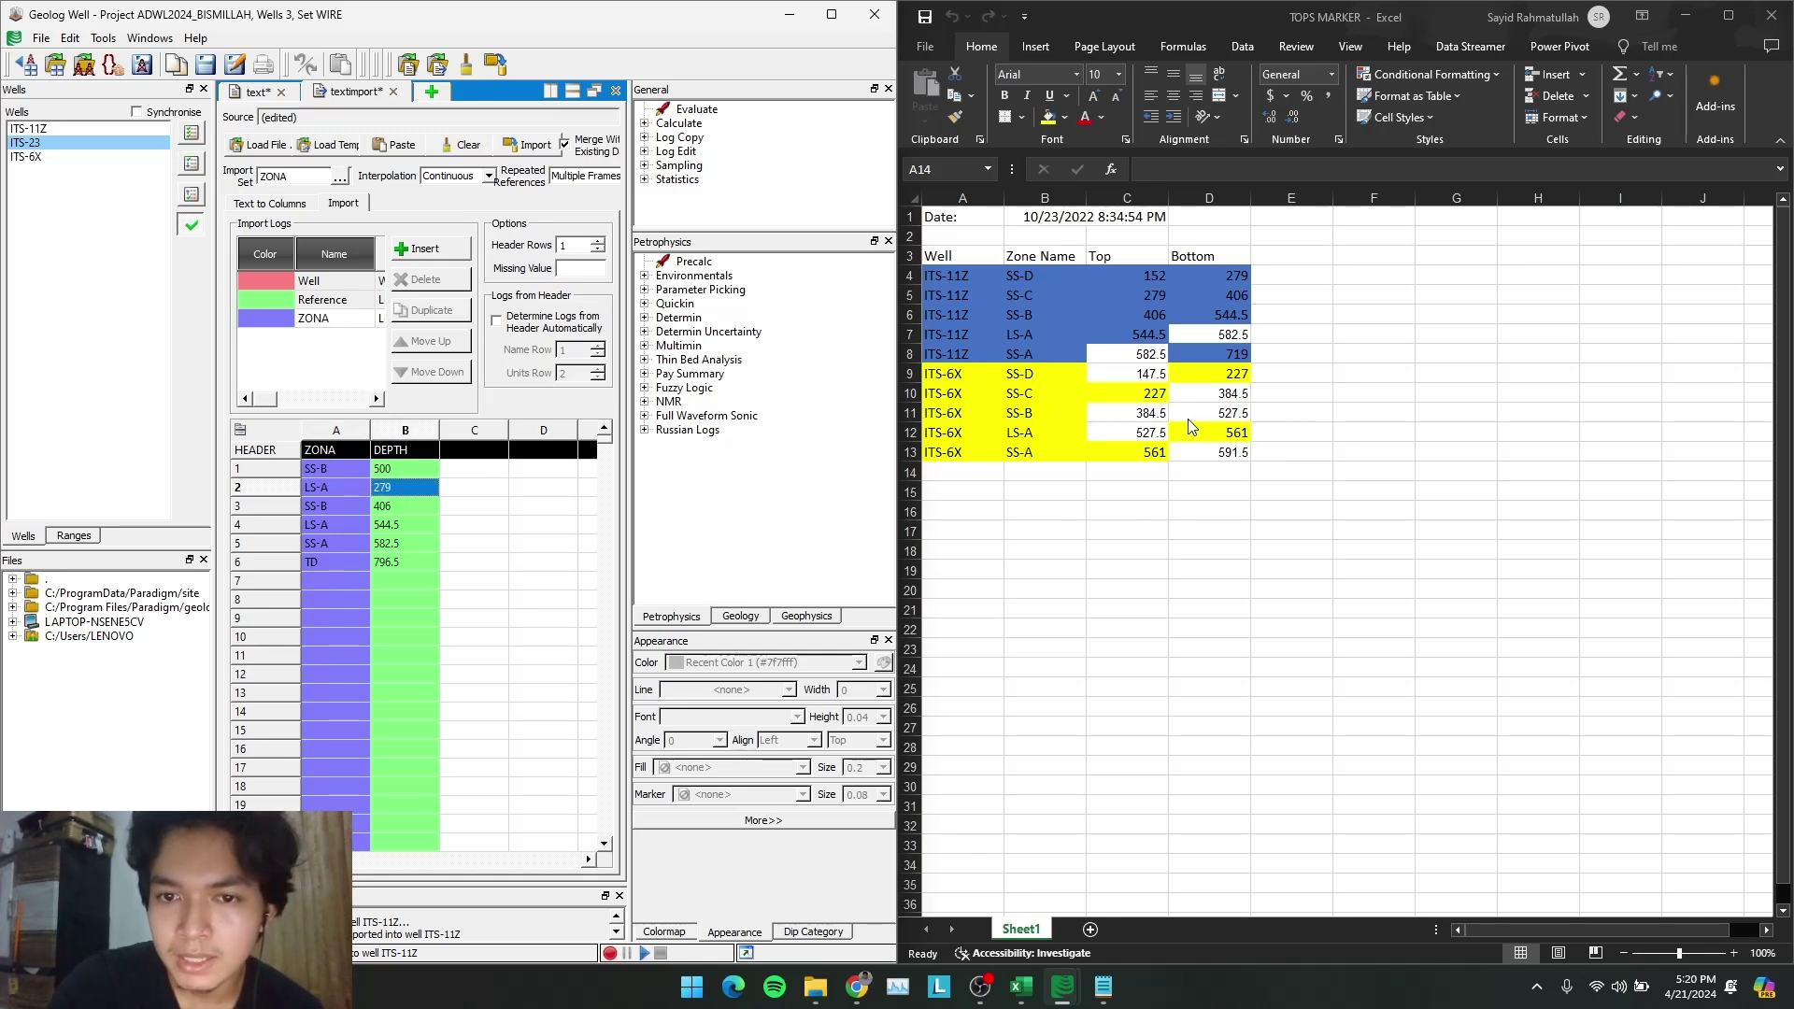
pyautogui.write('527')
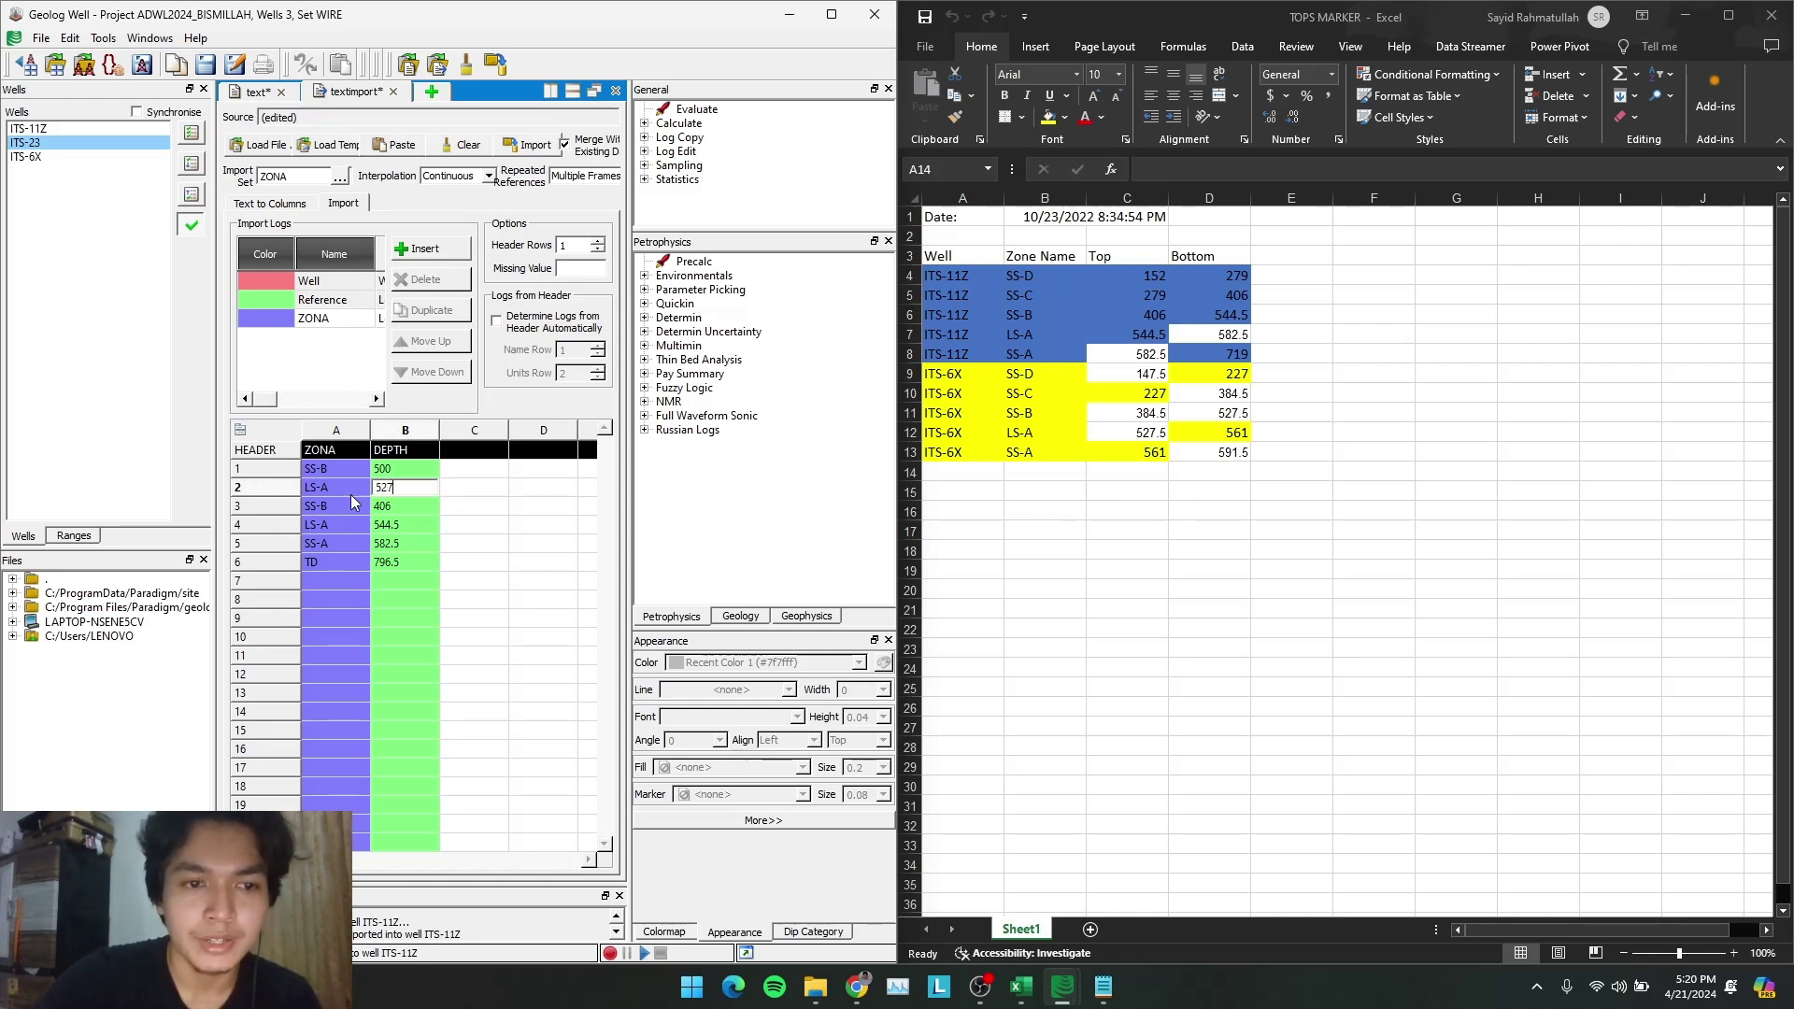
# Set the import grid's third row to zone SS-A with depth 561
pyautogui.click(336, 505)
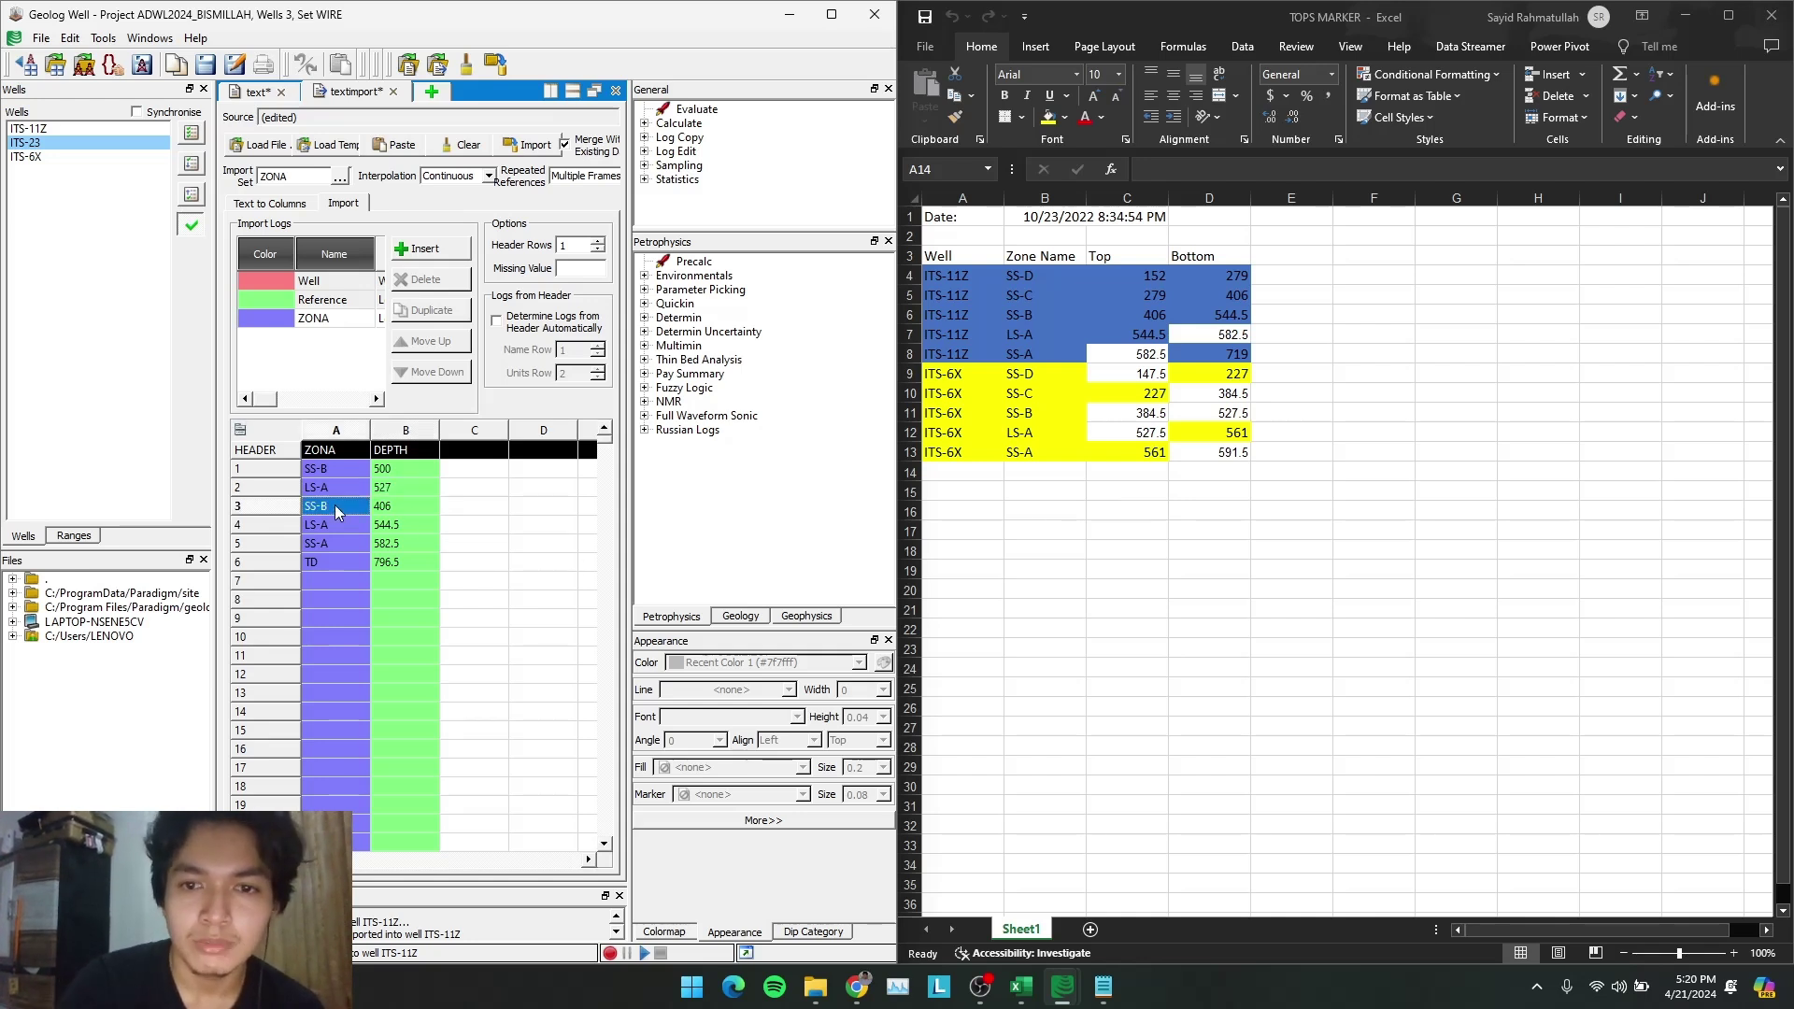
pyautogui.write('SS-A')
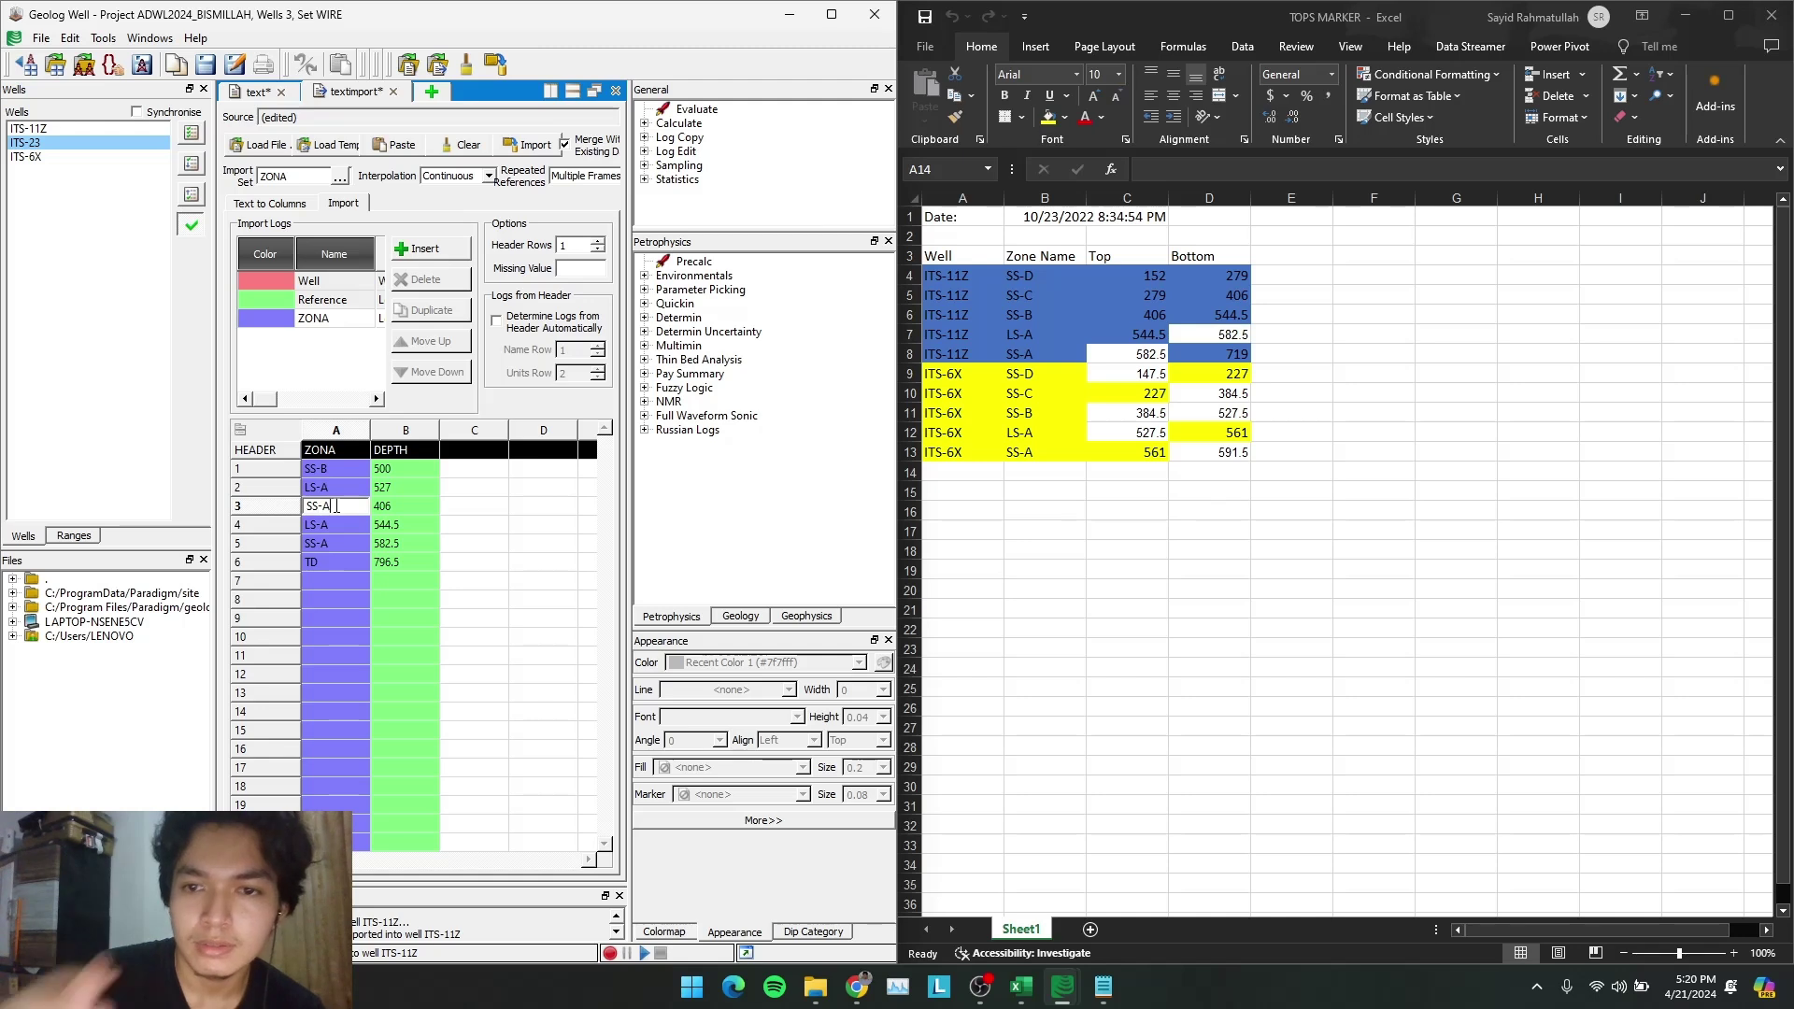
pyautogui.click(394, 501)
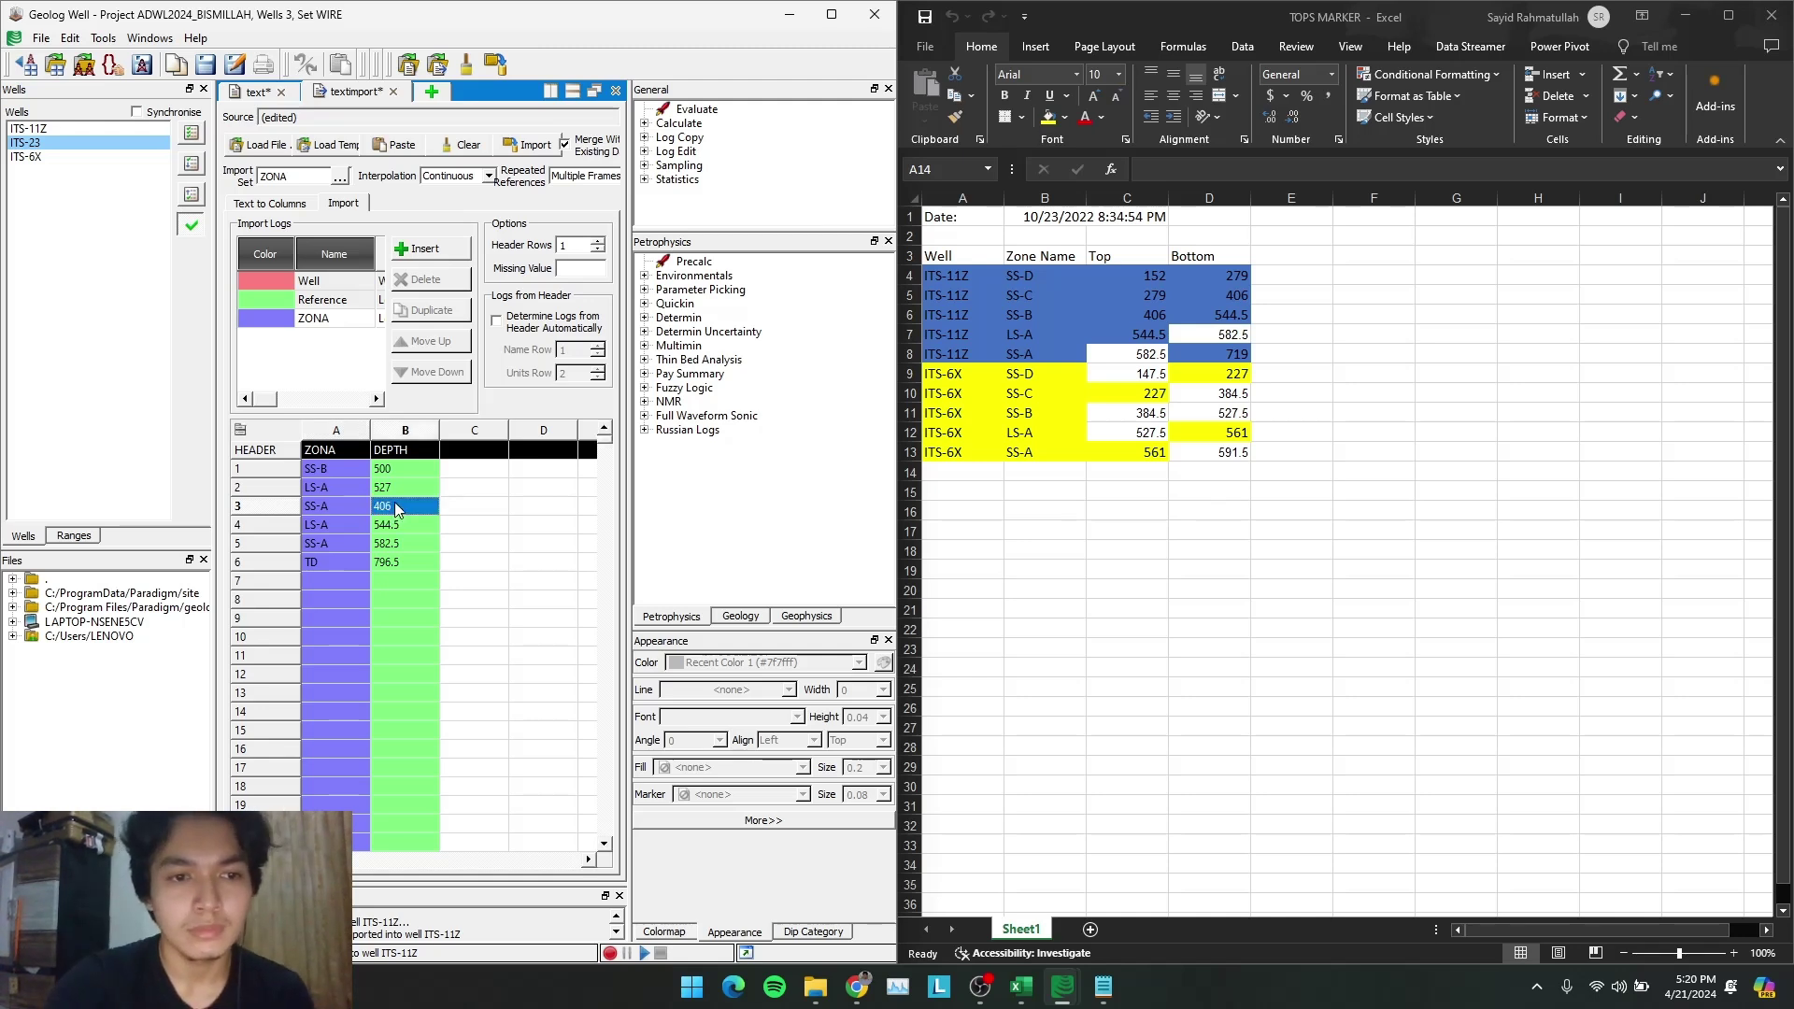
pyautogui.write('561')
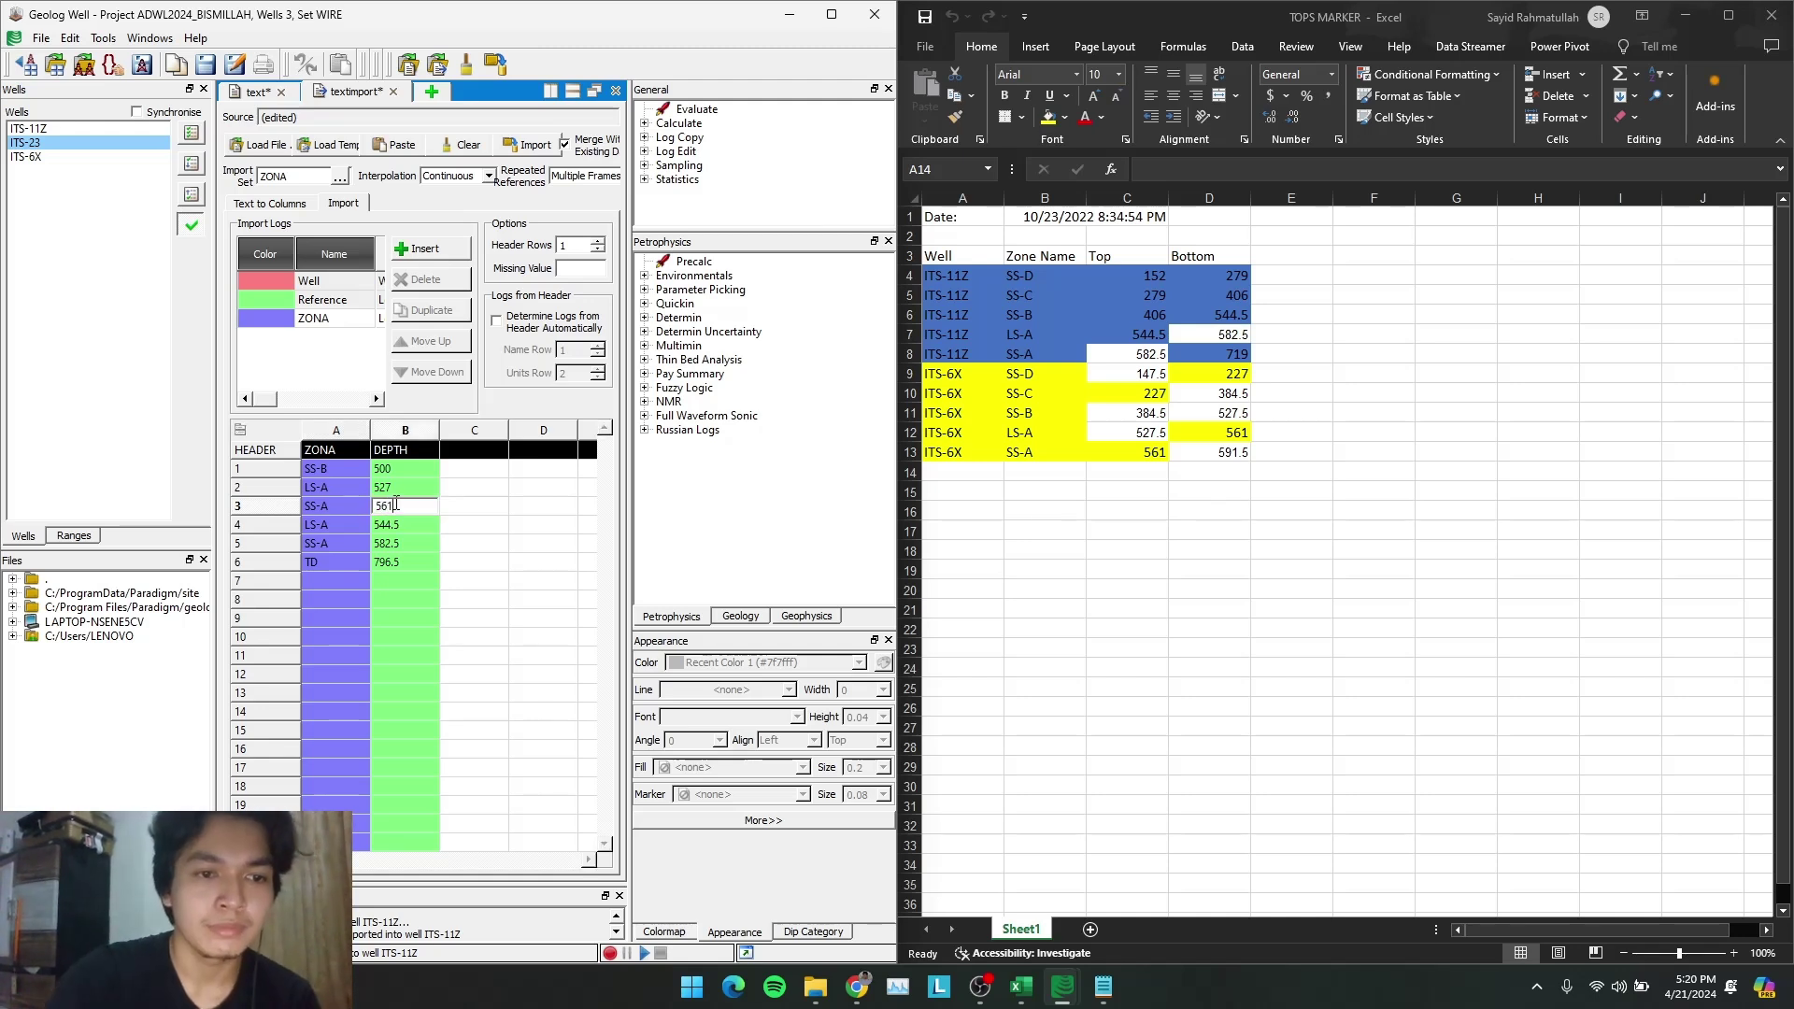
# Name the fourth row's zone TD and clear the leftover entries in rows 5 and 6
pyautogui.click(321, 519)
pyautogui.write('TD')
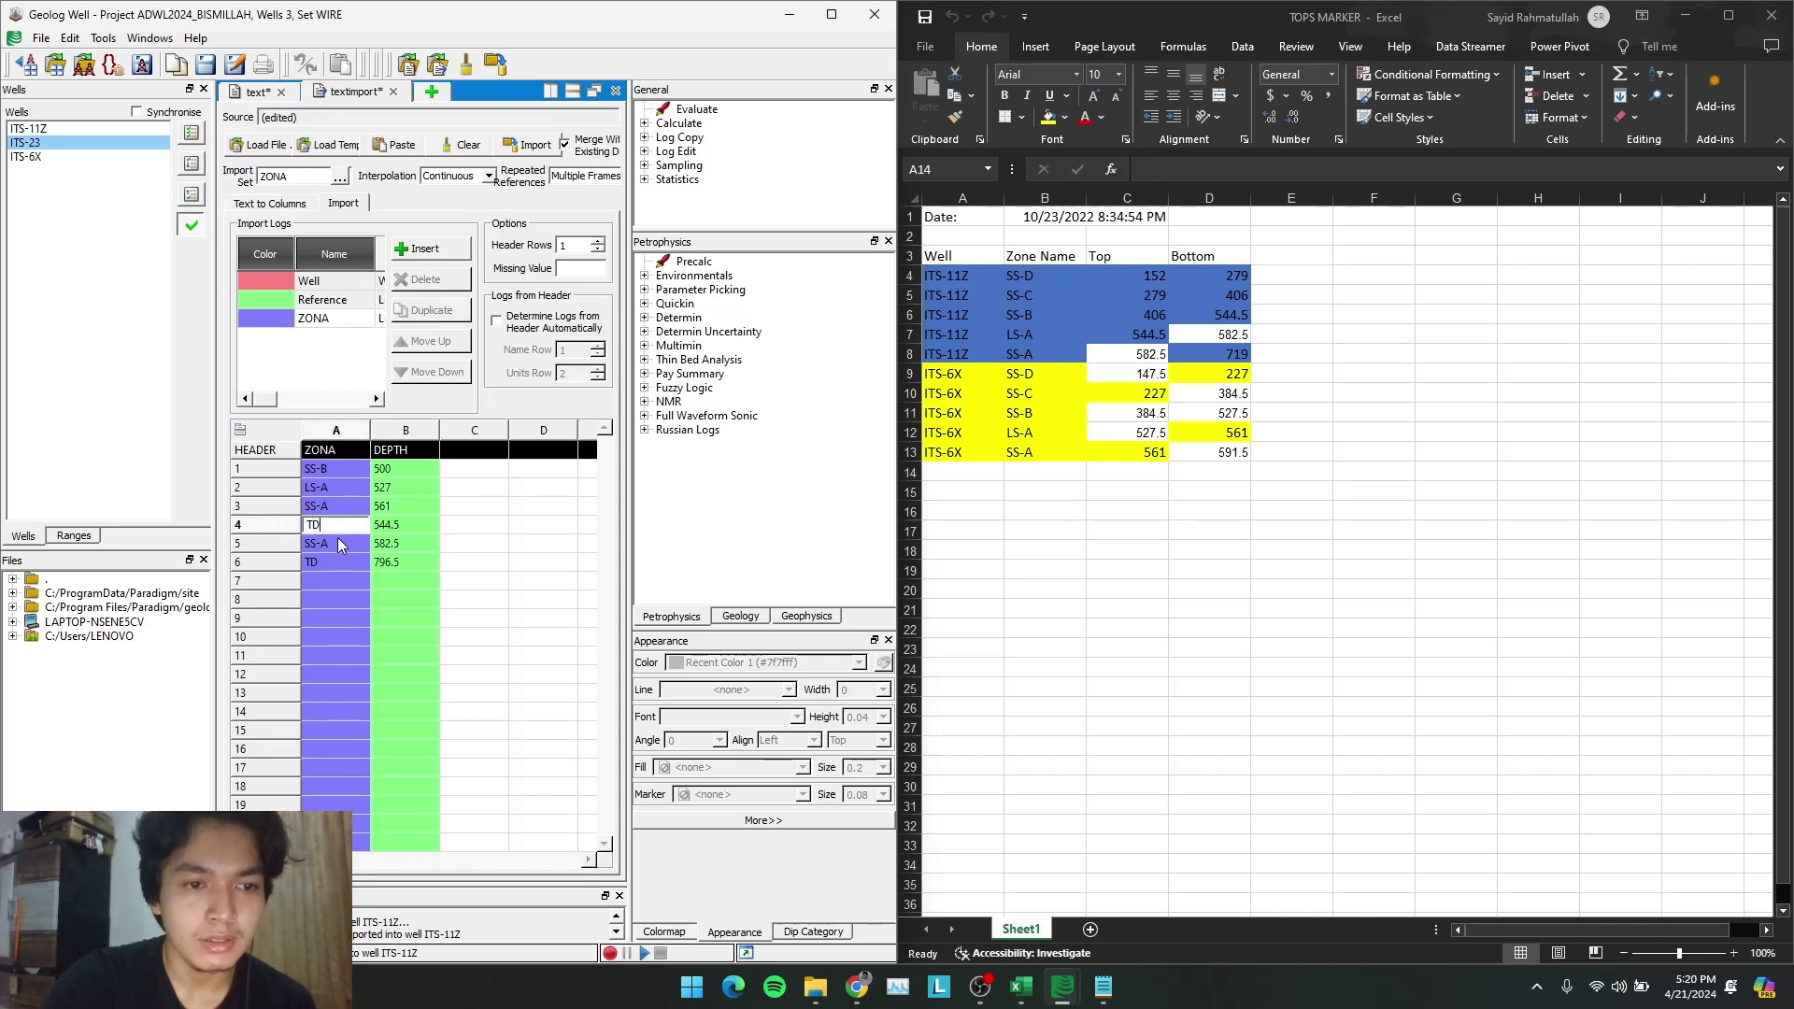
pyautogui.click(338, 541)
pyautogui.press('Delete')
pyautogui.click(335, 560)
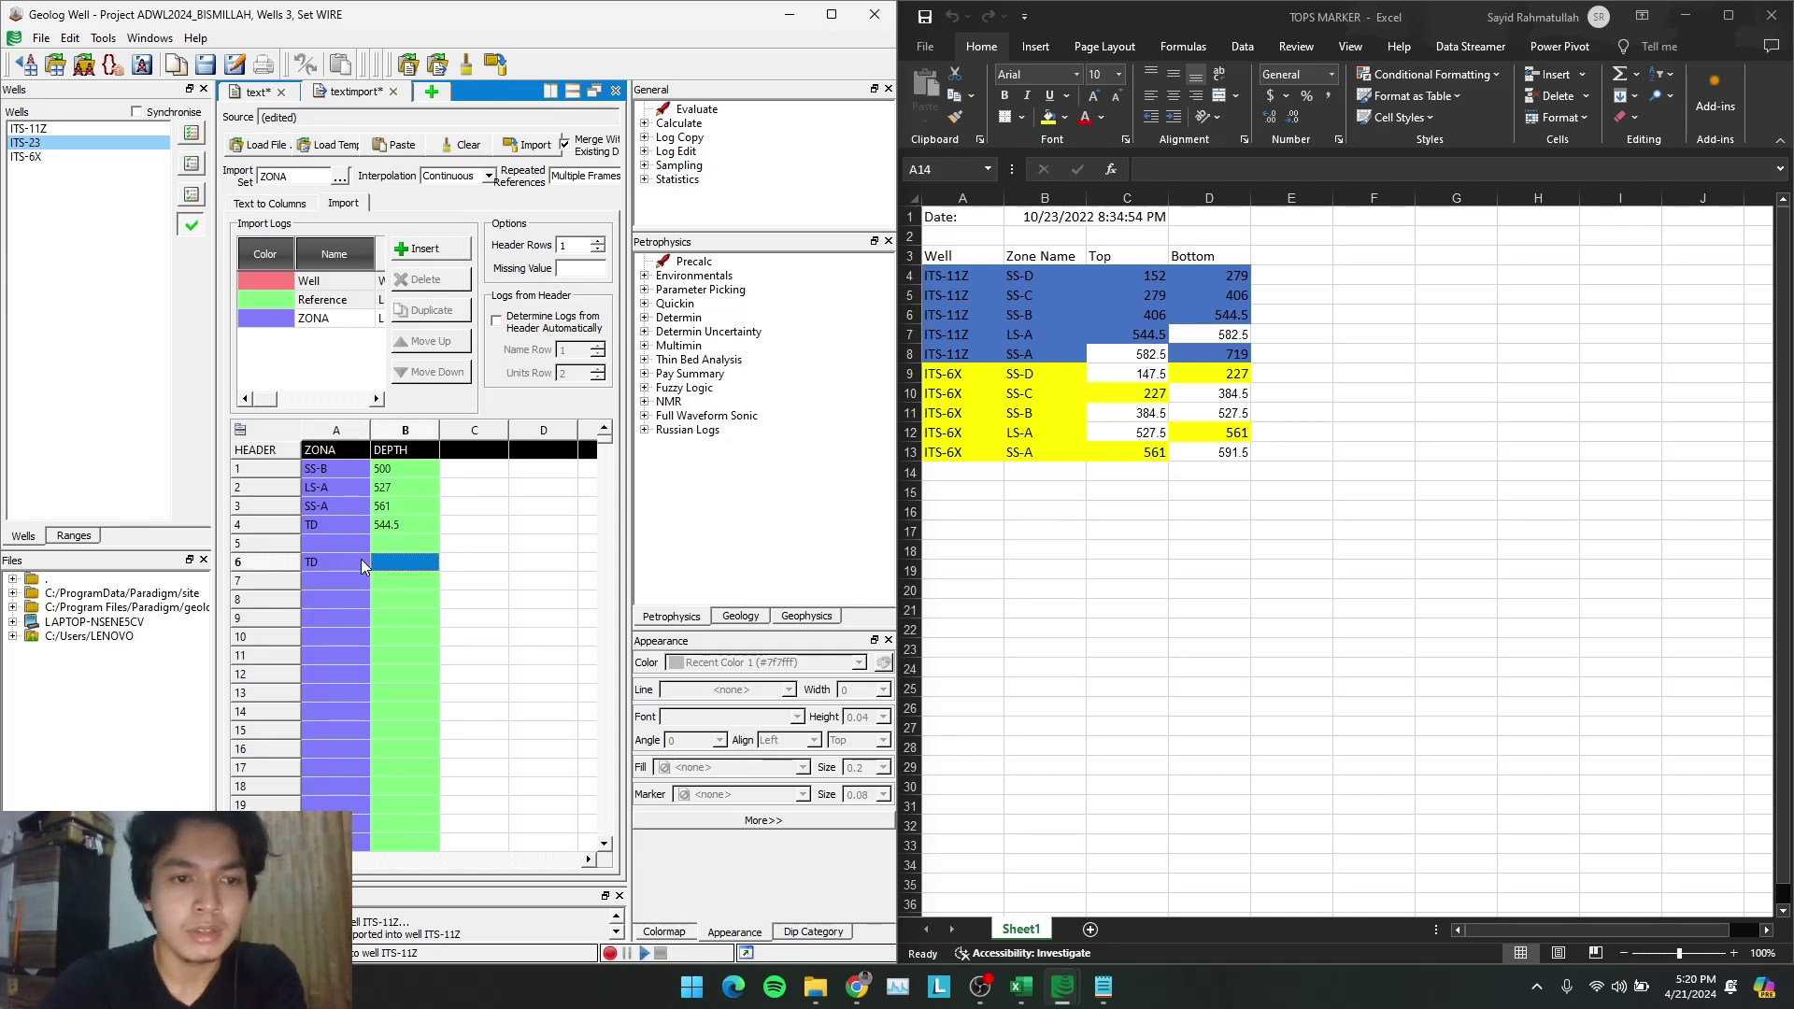
pyautogui.press('Delete')
# Check the maximum of the WIRE DEPTH log for well ITS-23, with Geolog Well maximized
pyautogui.click(258, 92)
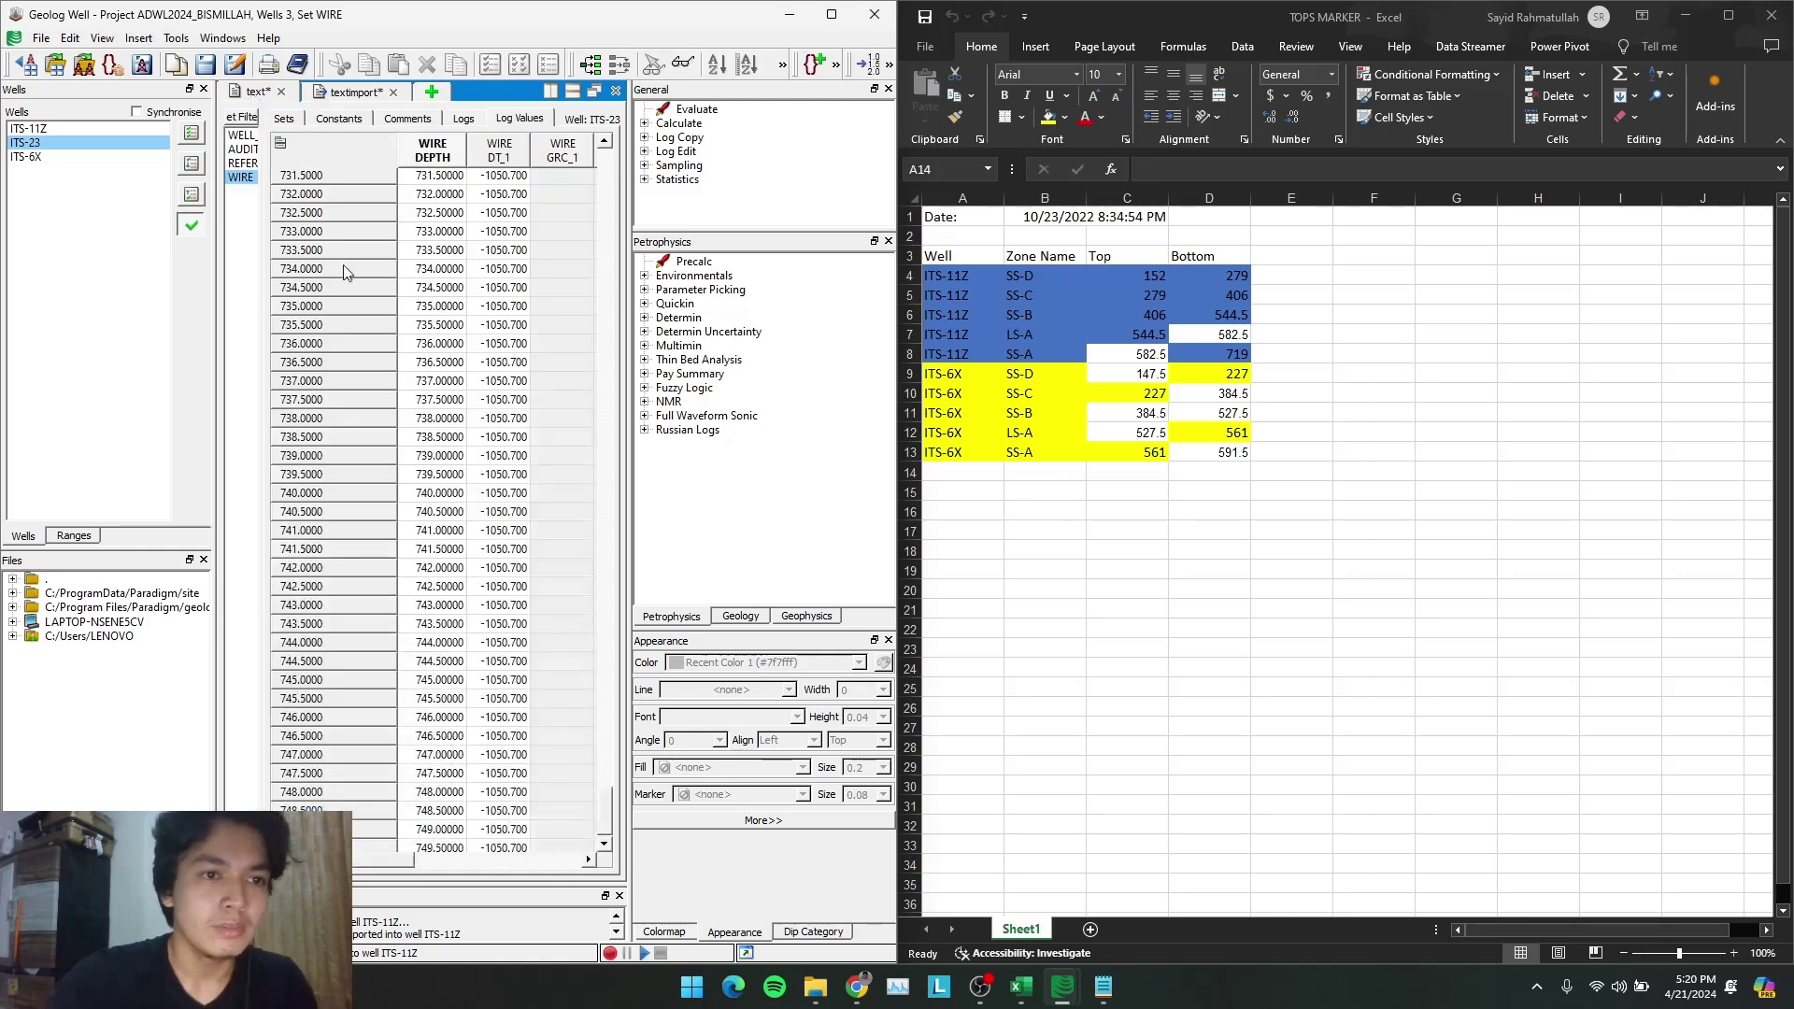
pyautogui.click(830, 14)
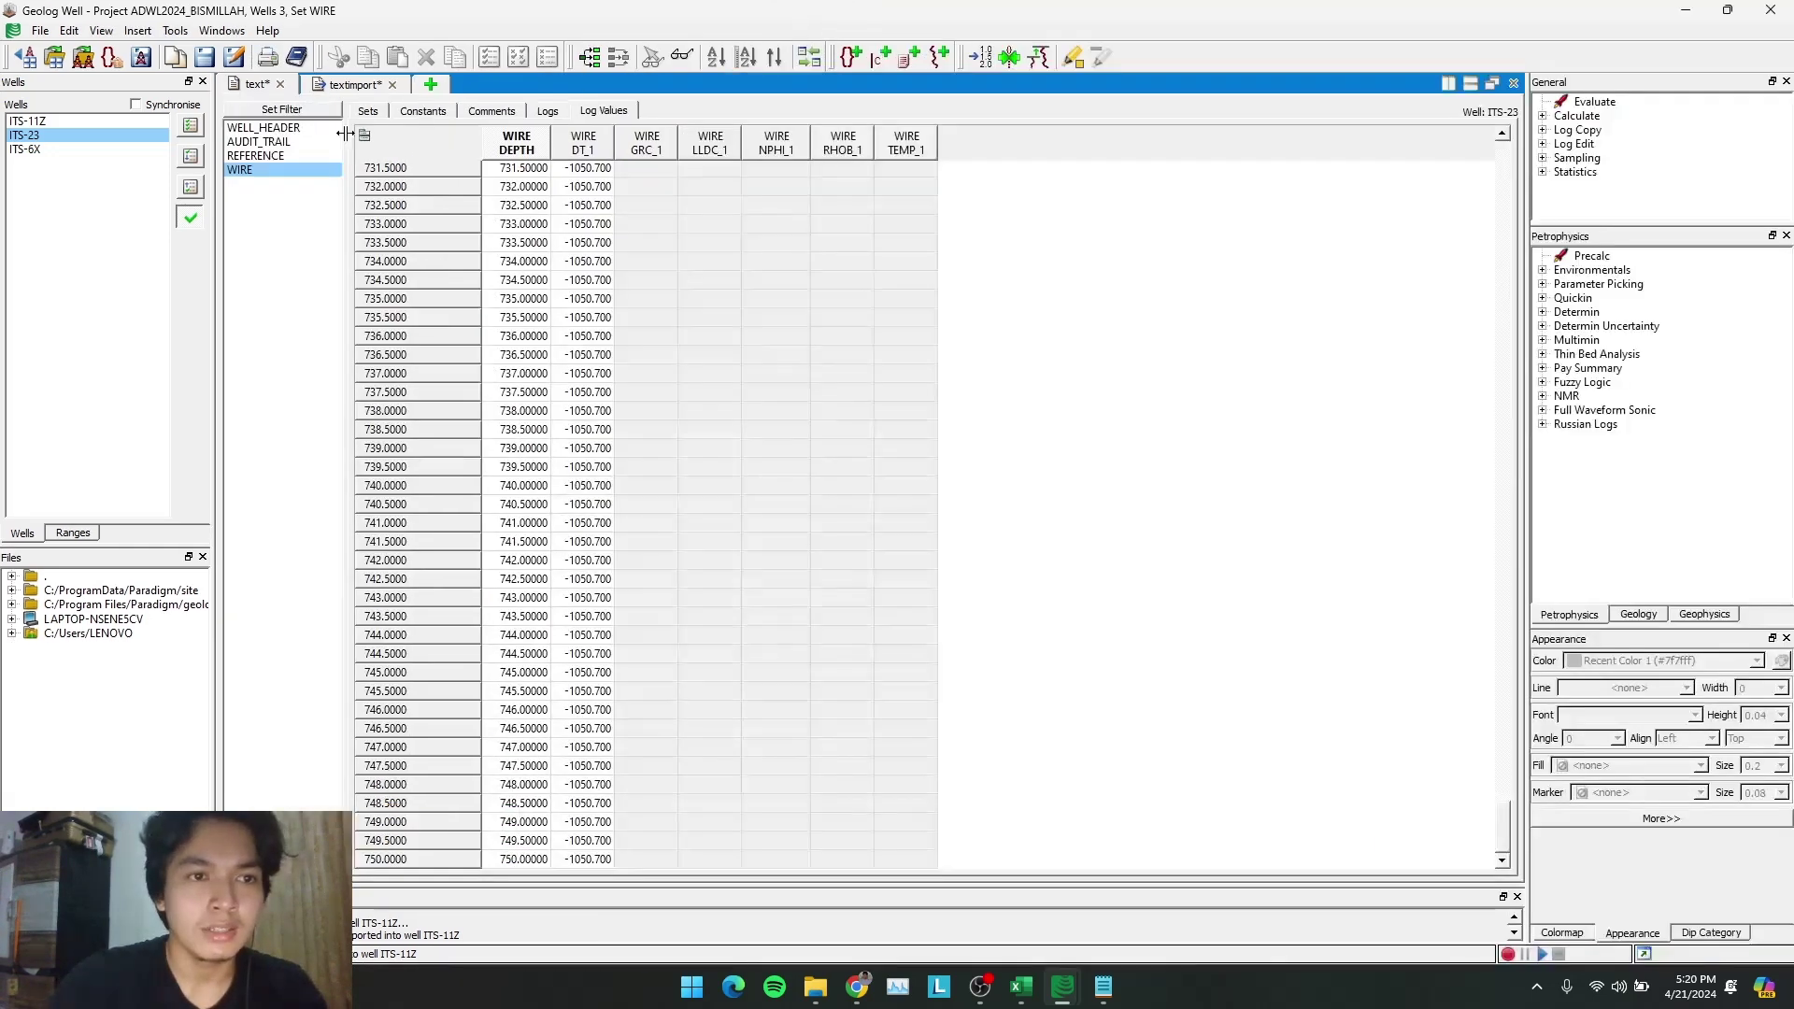
pyautogui.click(551, 112)
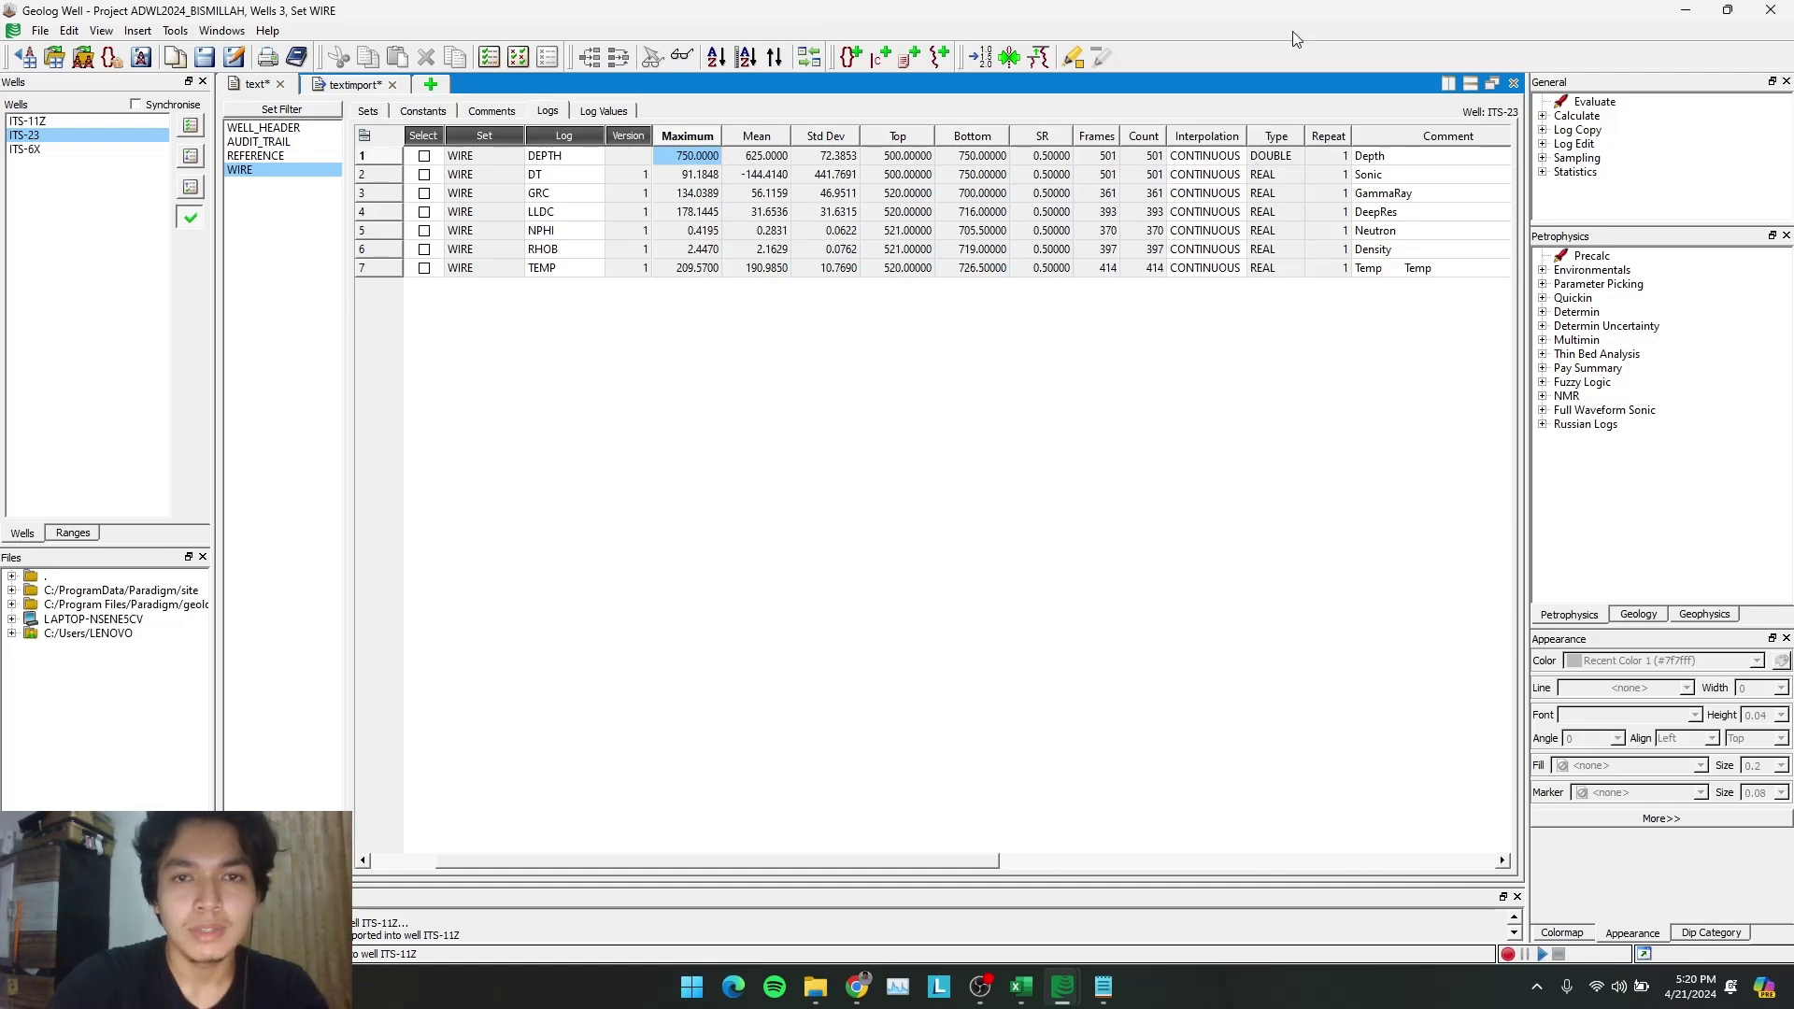
# Set the TD depth to 750 and import the ZONA set into ITS-23 with logs determined automatically from the header
pyautogui.click(1685, 10)
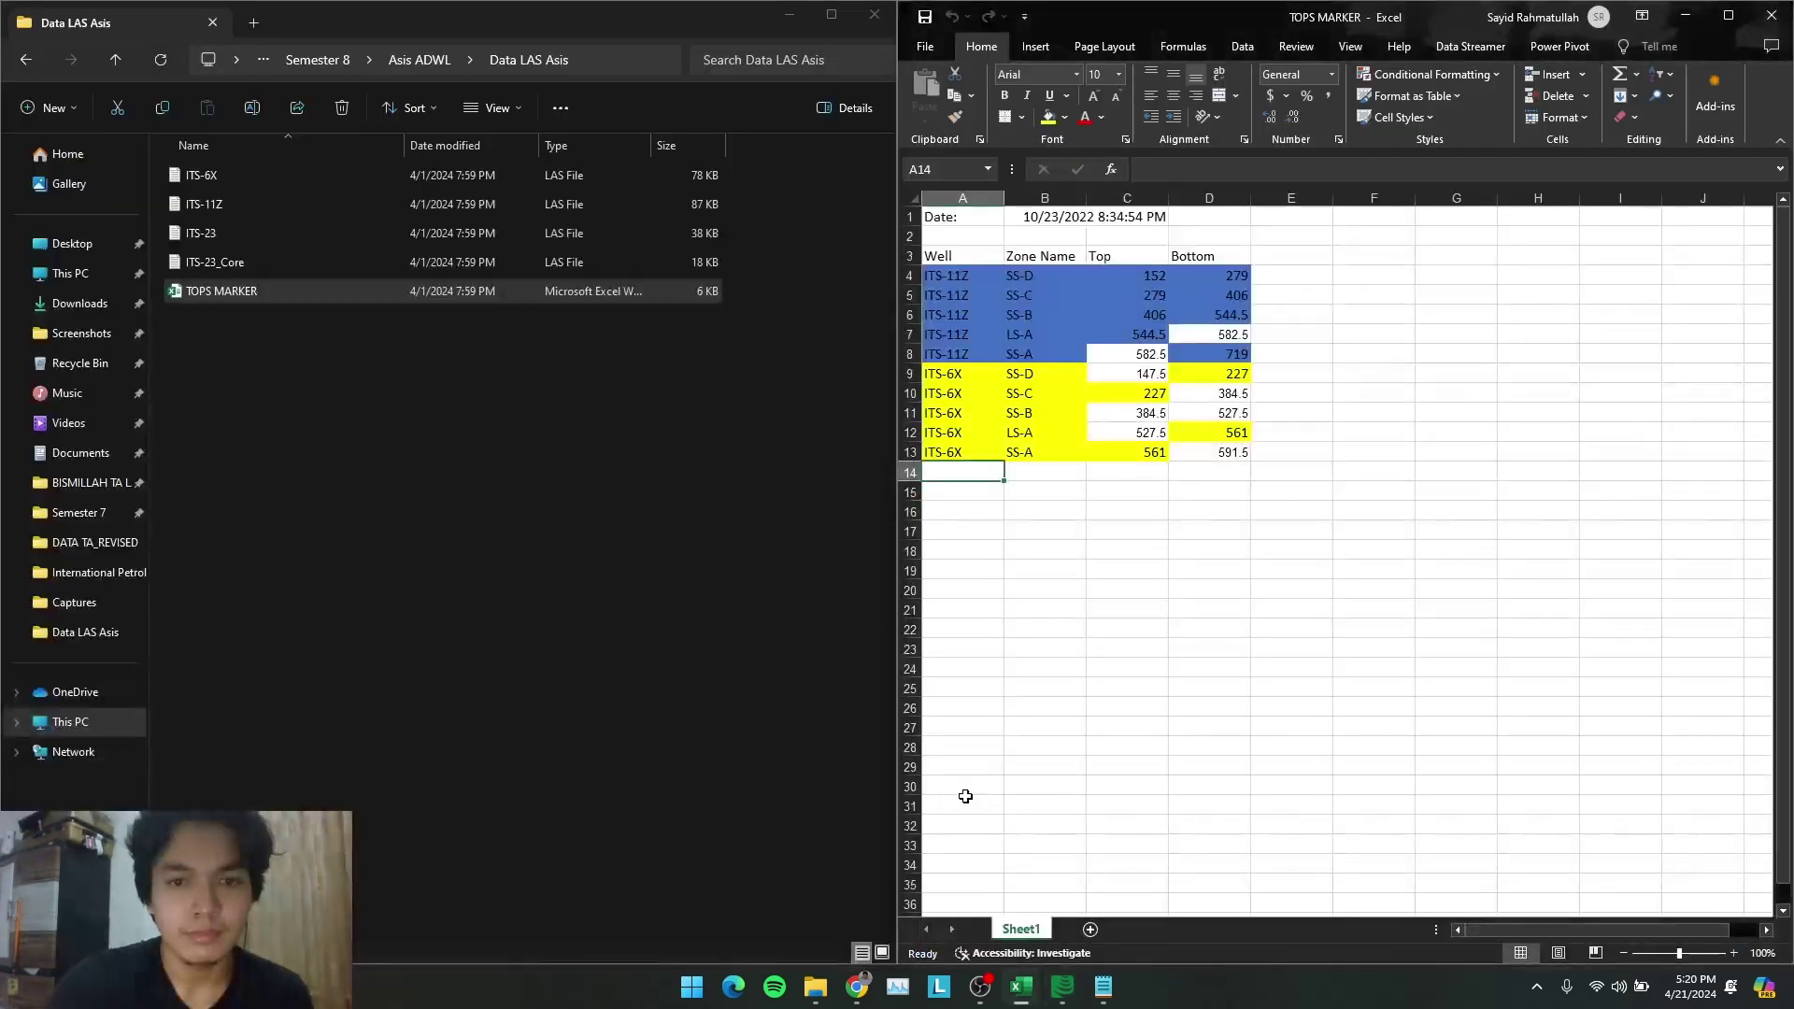
pyautogui.click(962, 869)
pyautogui.click(349, 86)
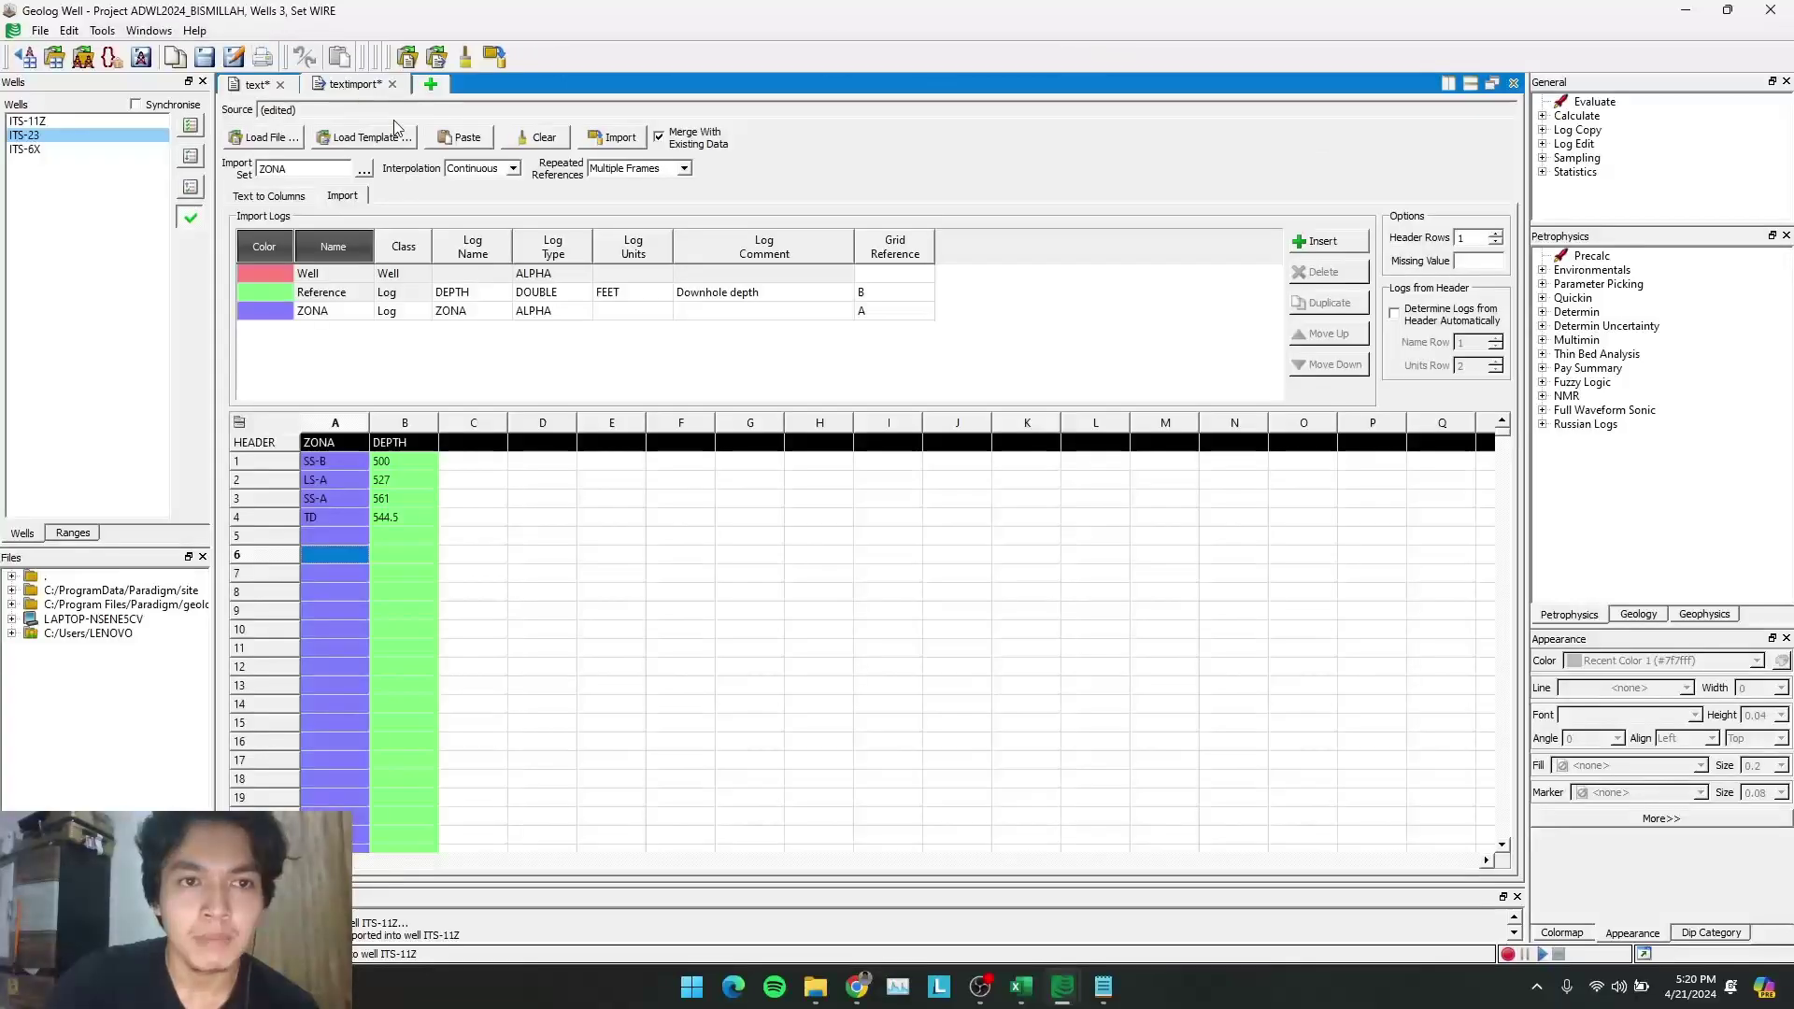
pyautogui.click(394, 513)
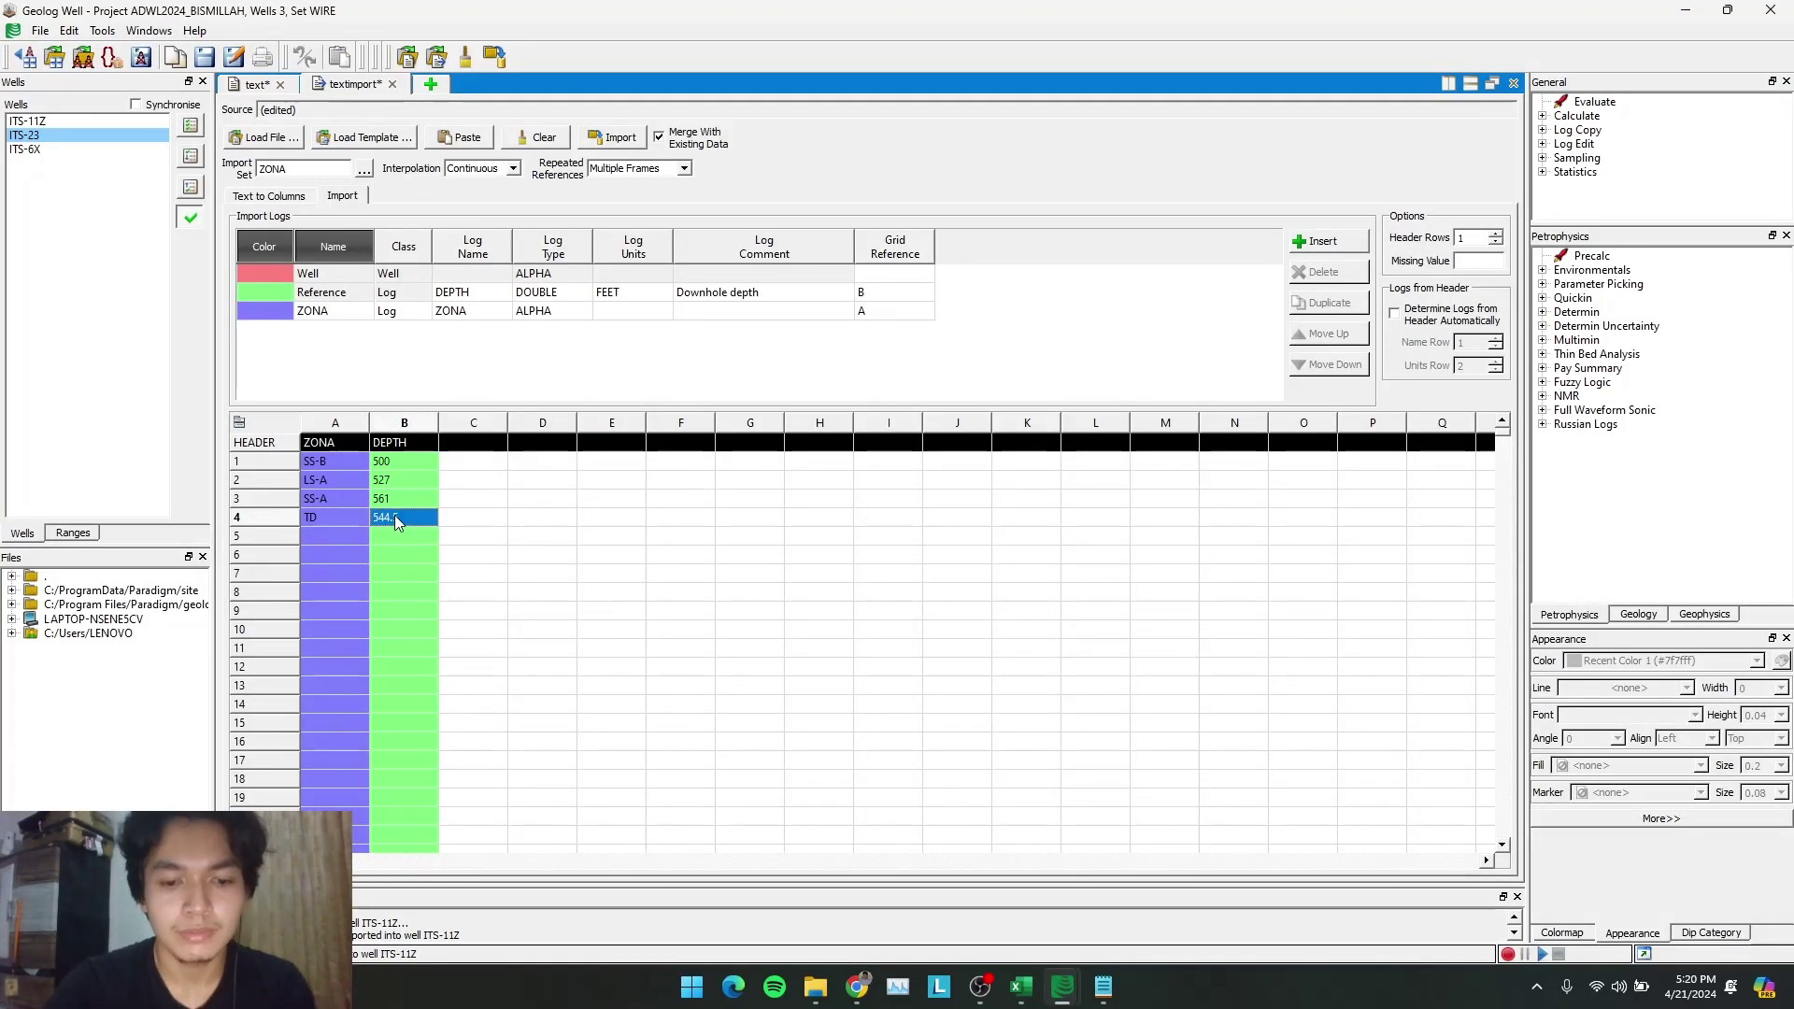
pyautogui.write('750')
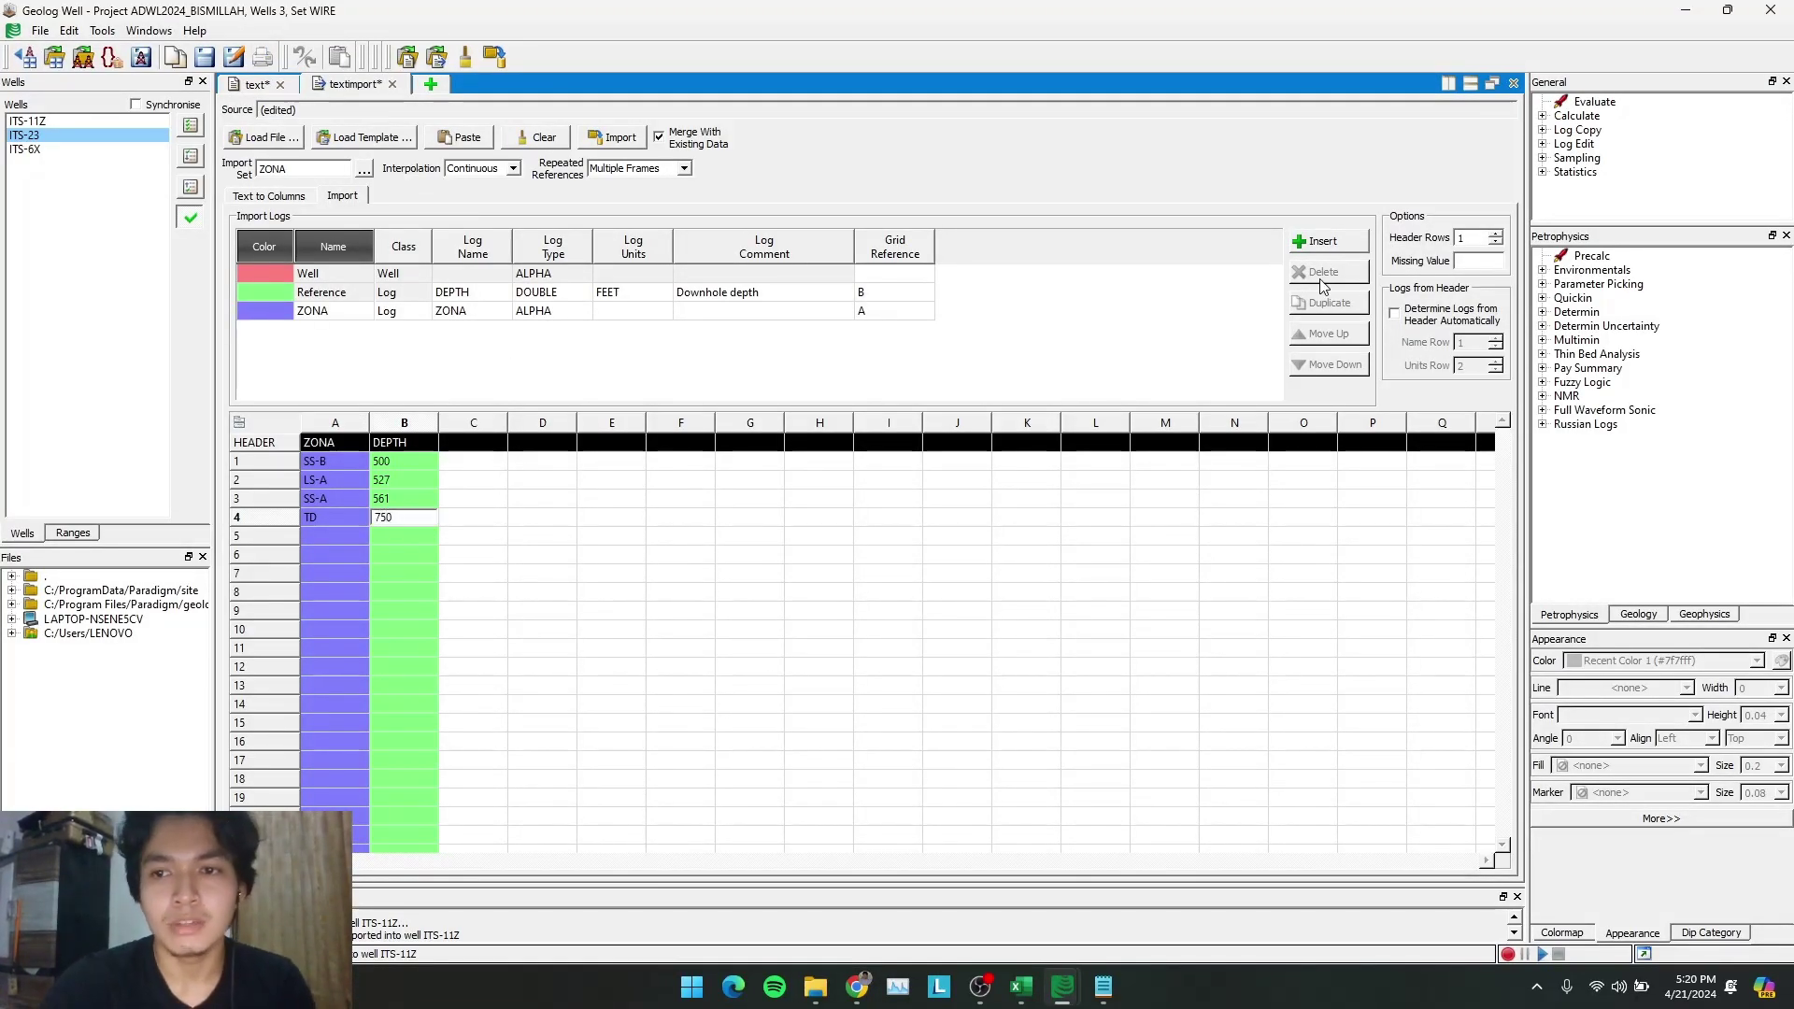
pyautogui.click(1394, 313)
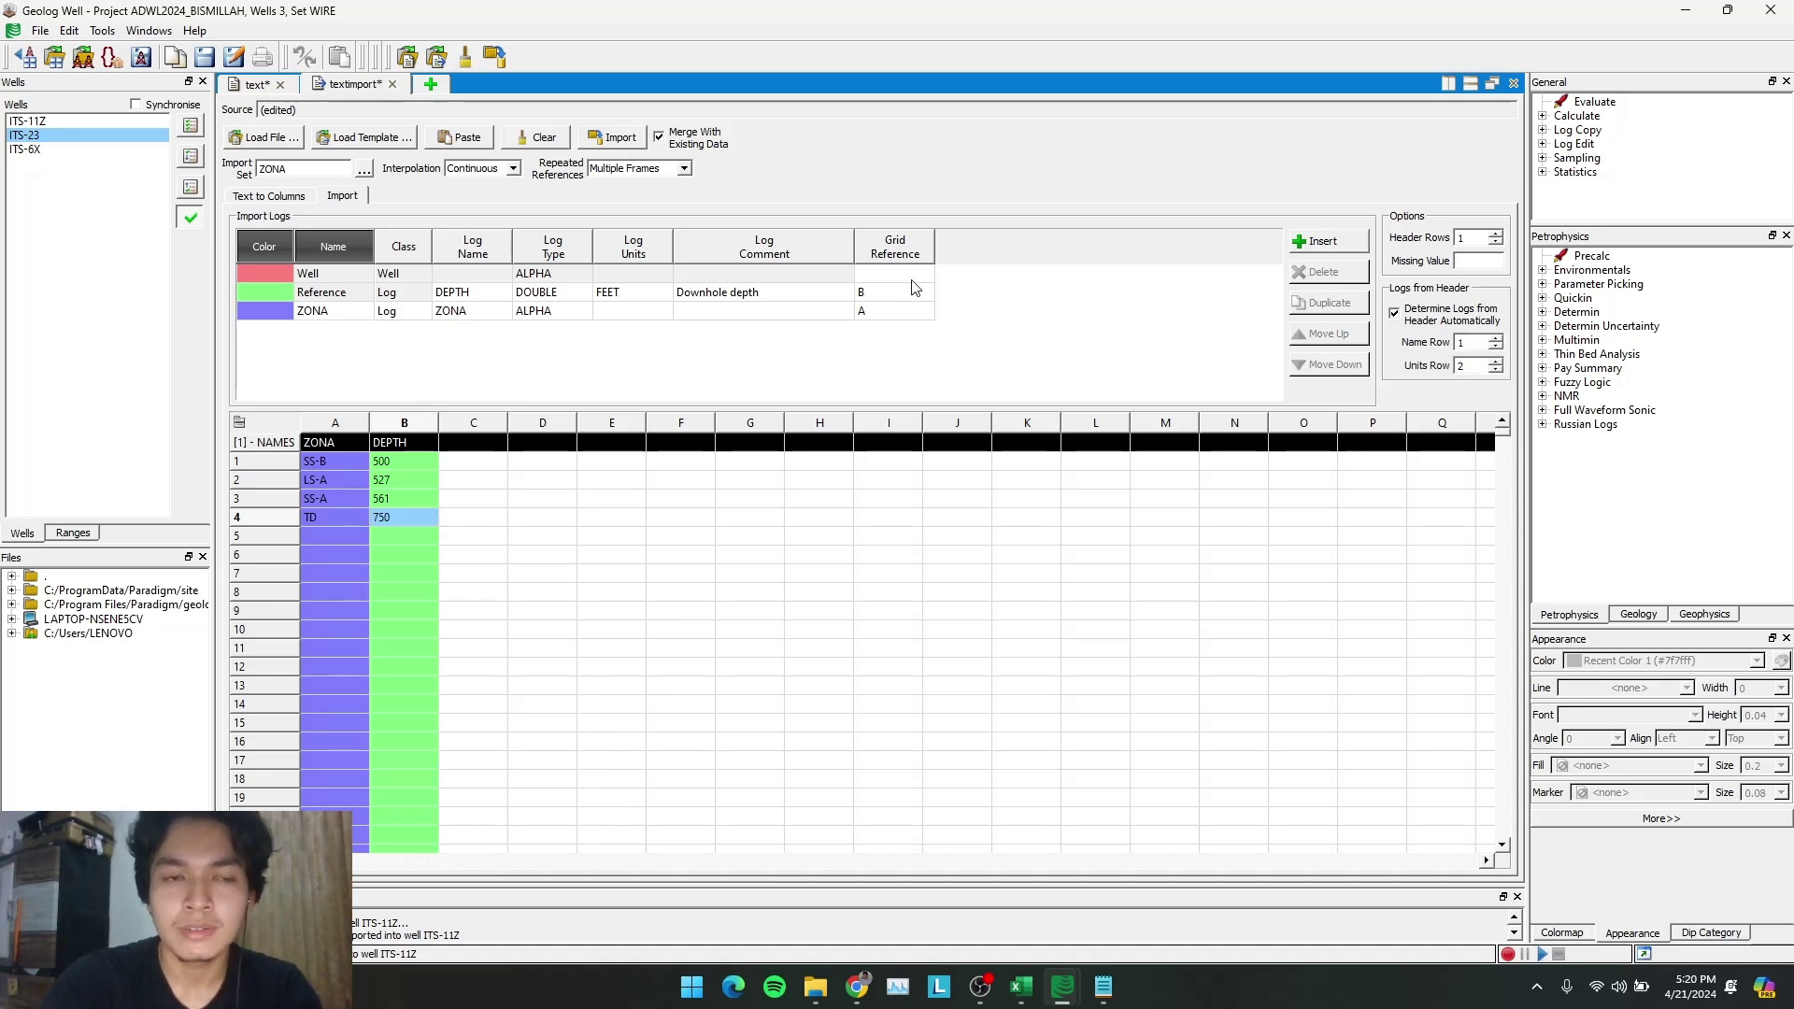
pyautogui.click(605, 140)
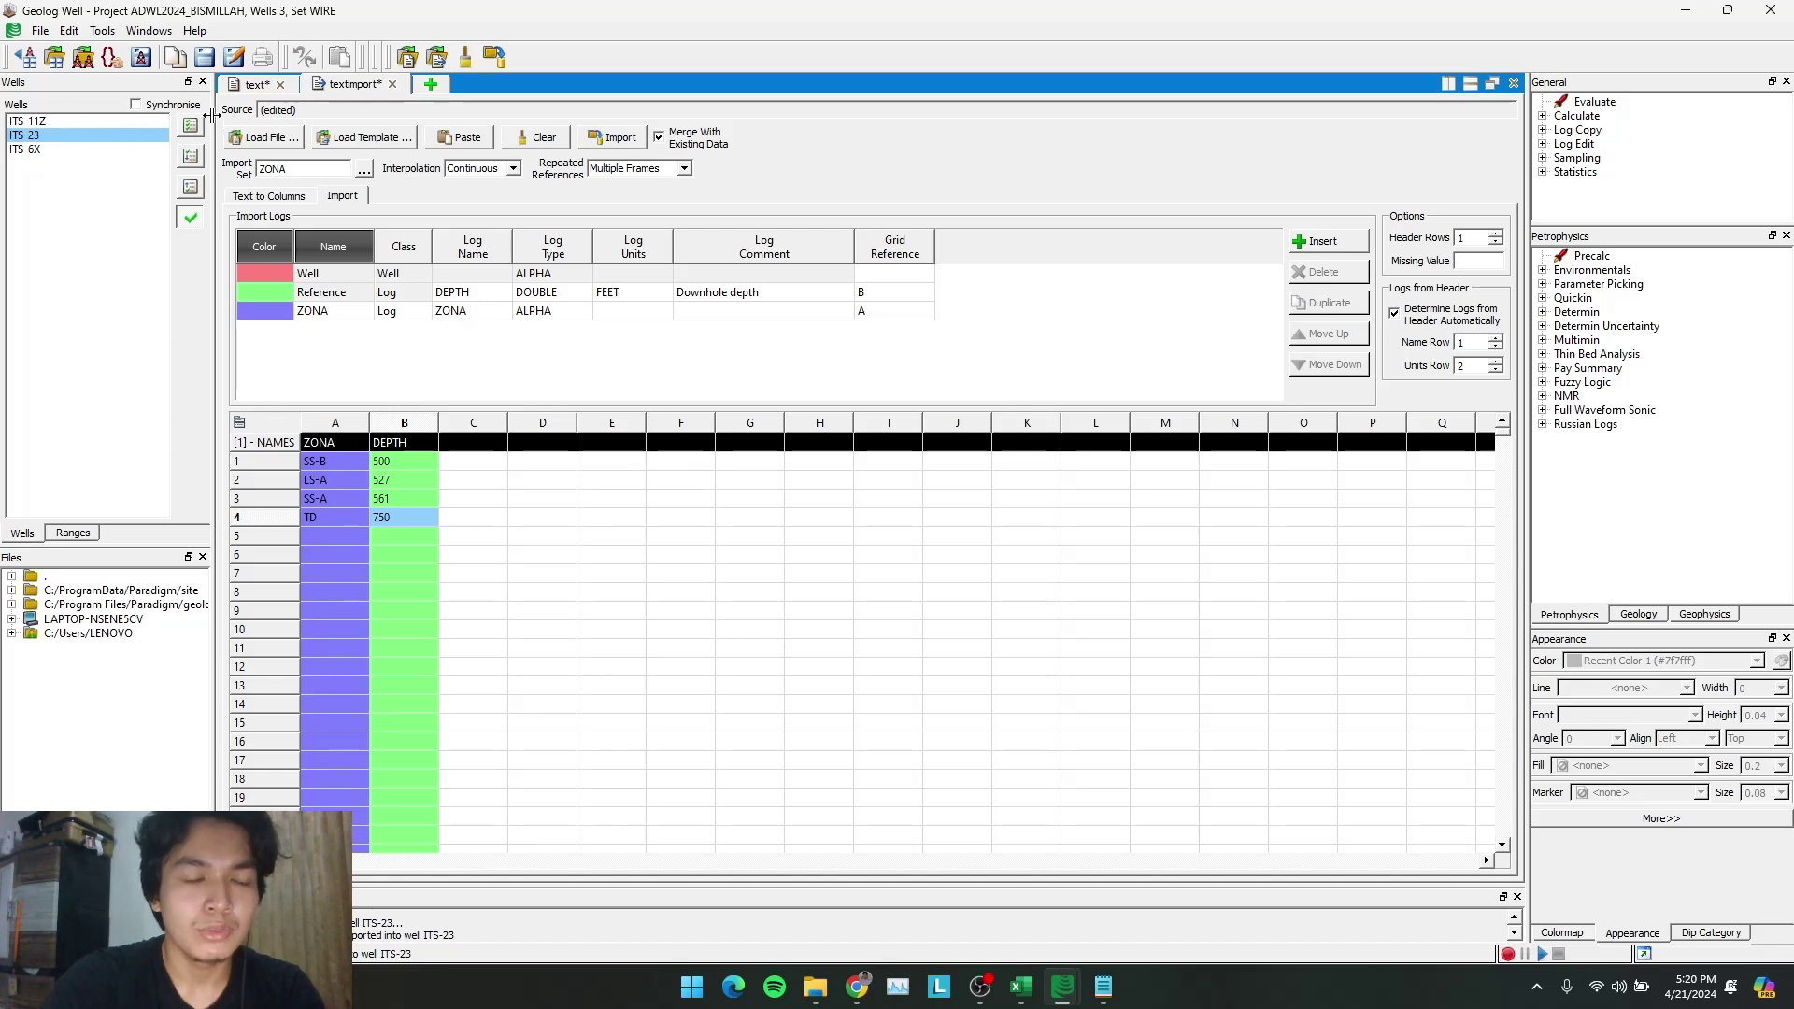
# Review the ZONA set's log values for wells ITS-23 and ITS-11Z
pyautogui.click(261, 88)
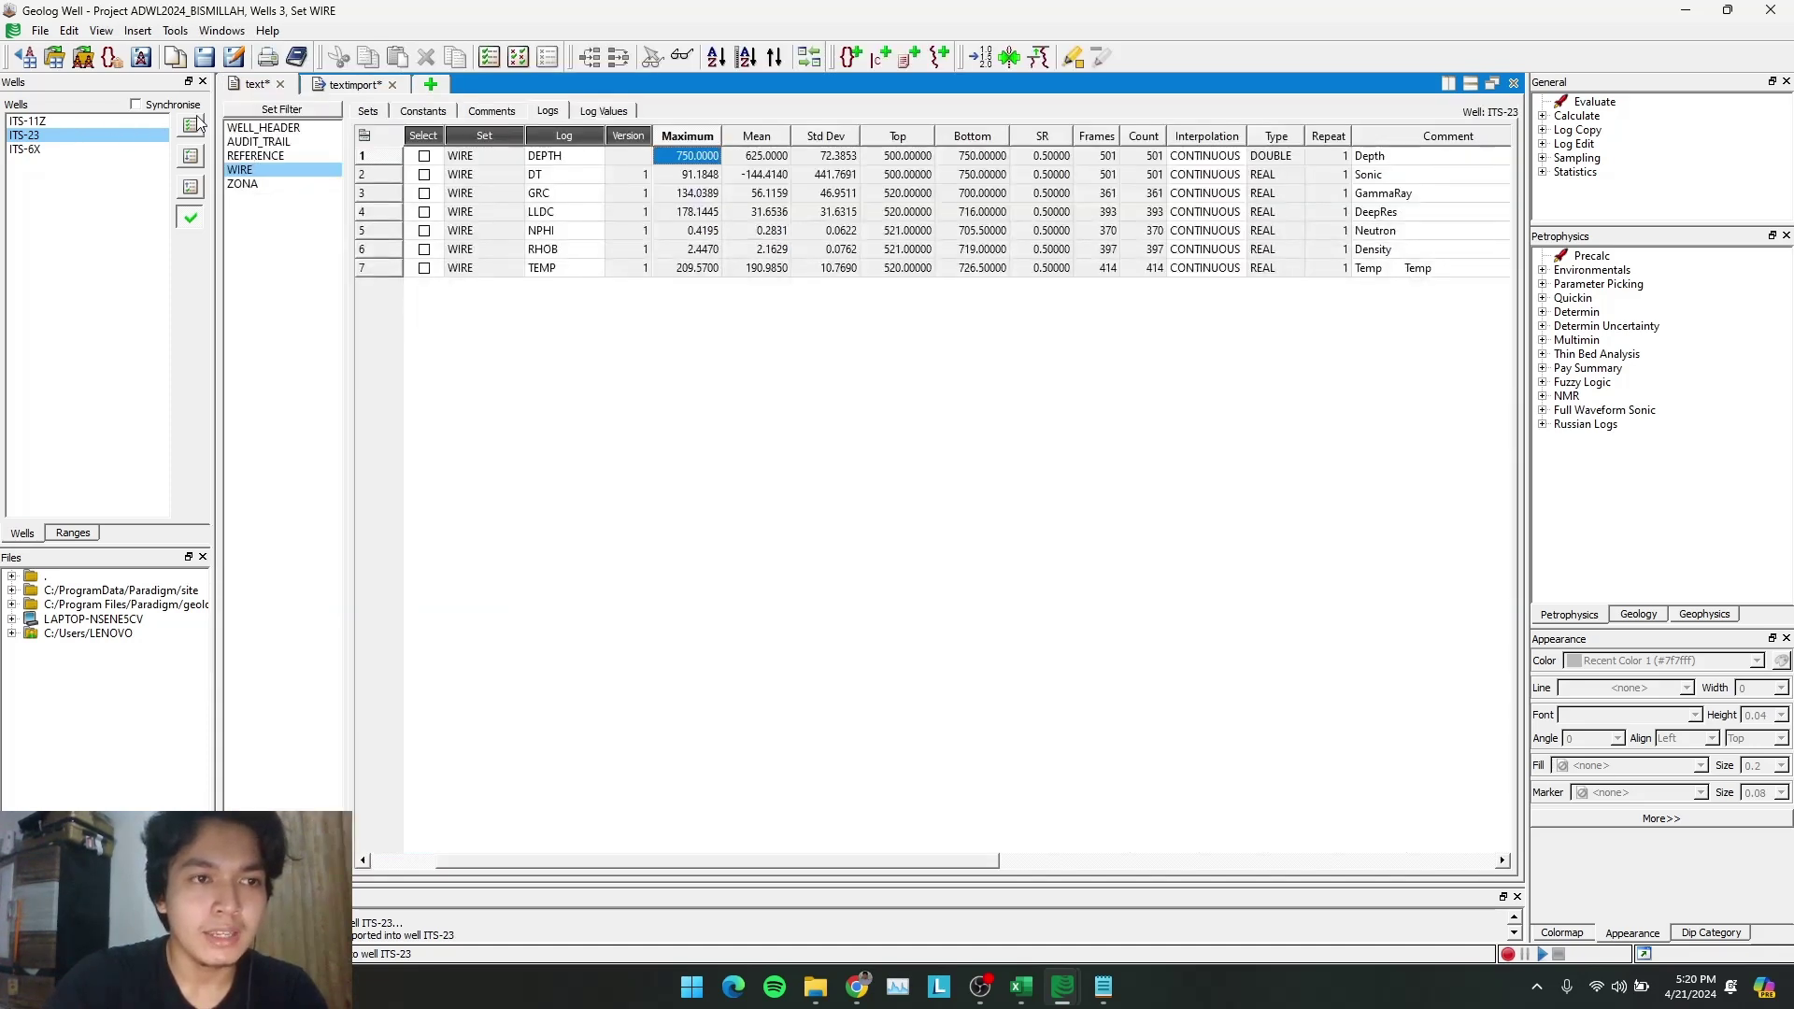
pyautogui.click(254, 185)
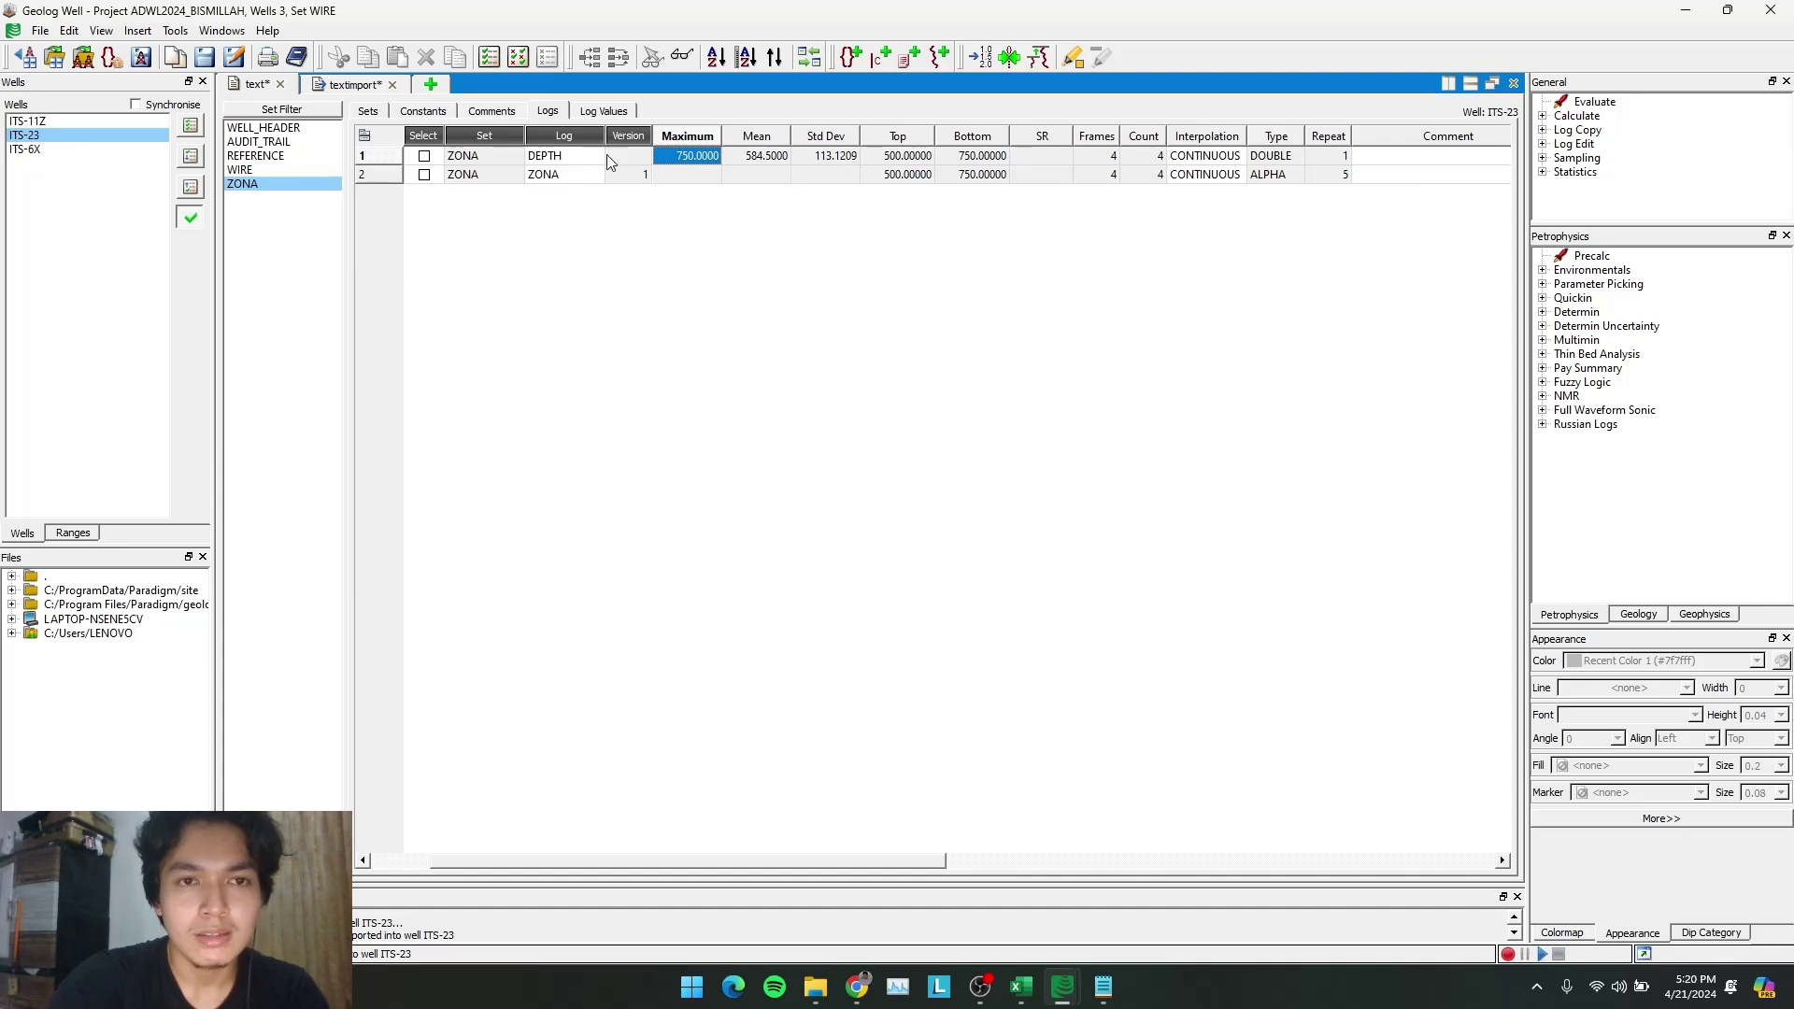
pyautogui.click(594, 111)
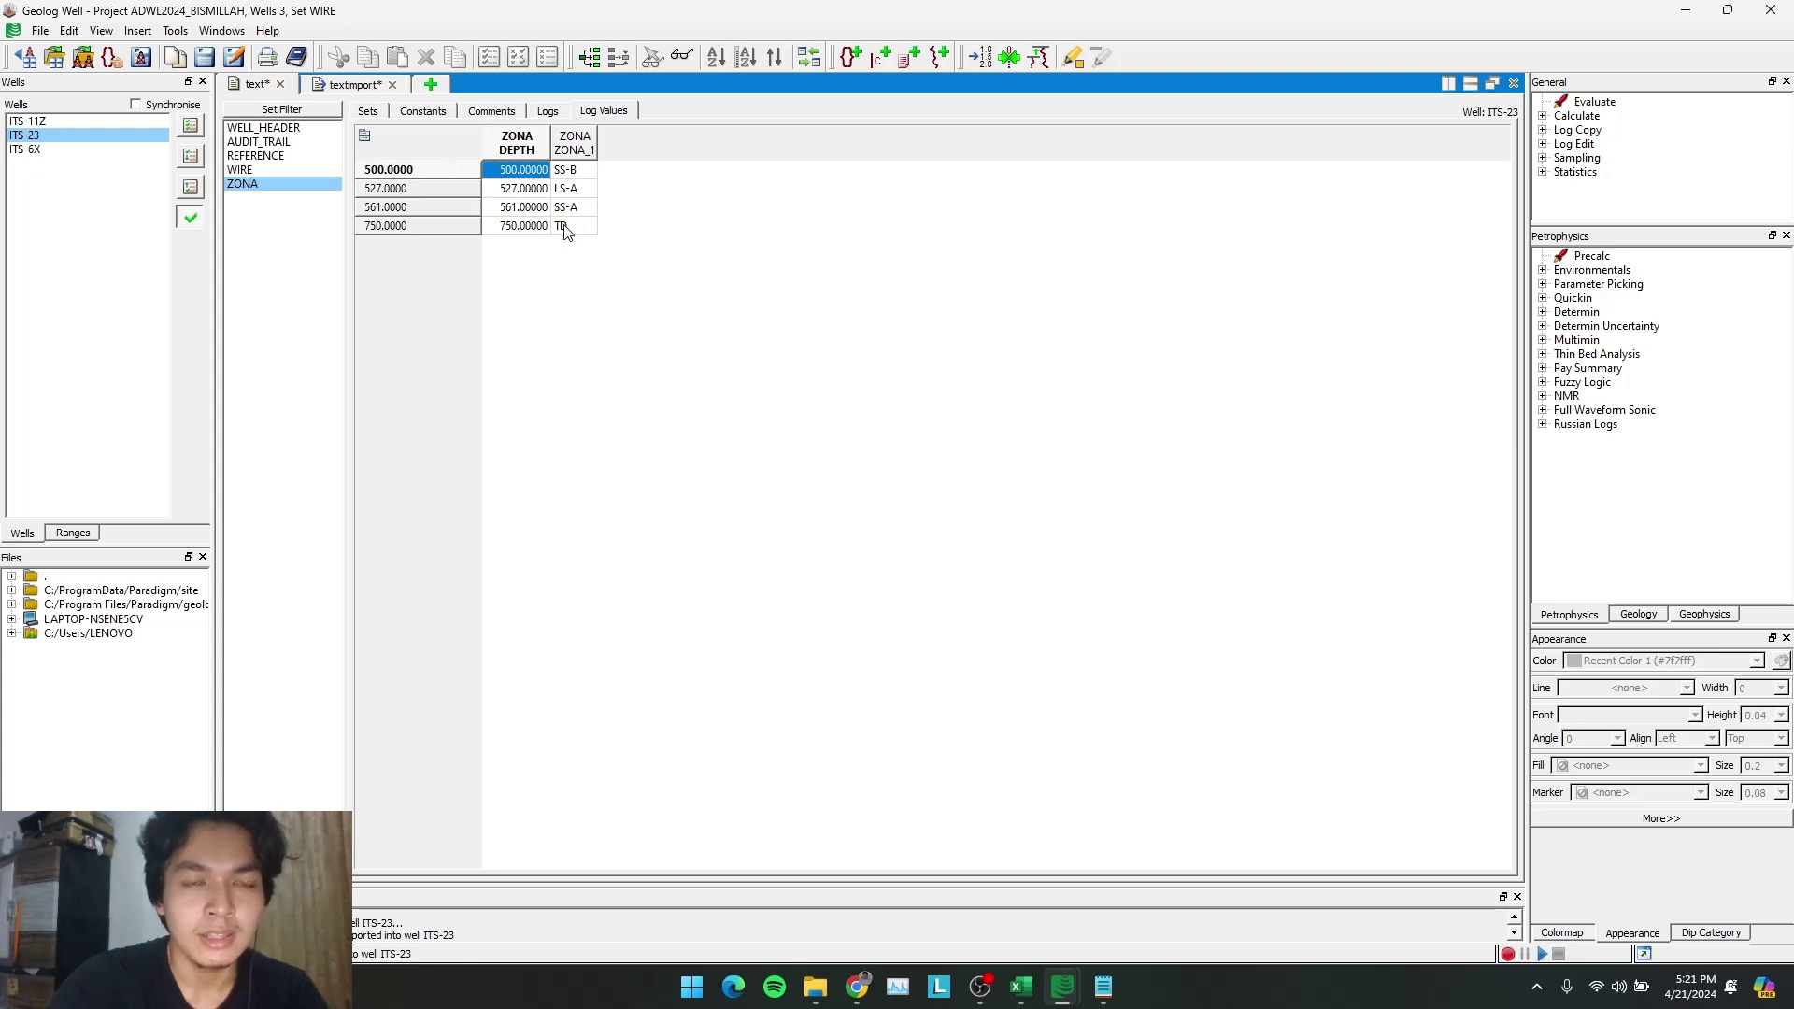
pyautogui.click(37, 122)
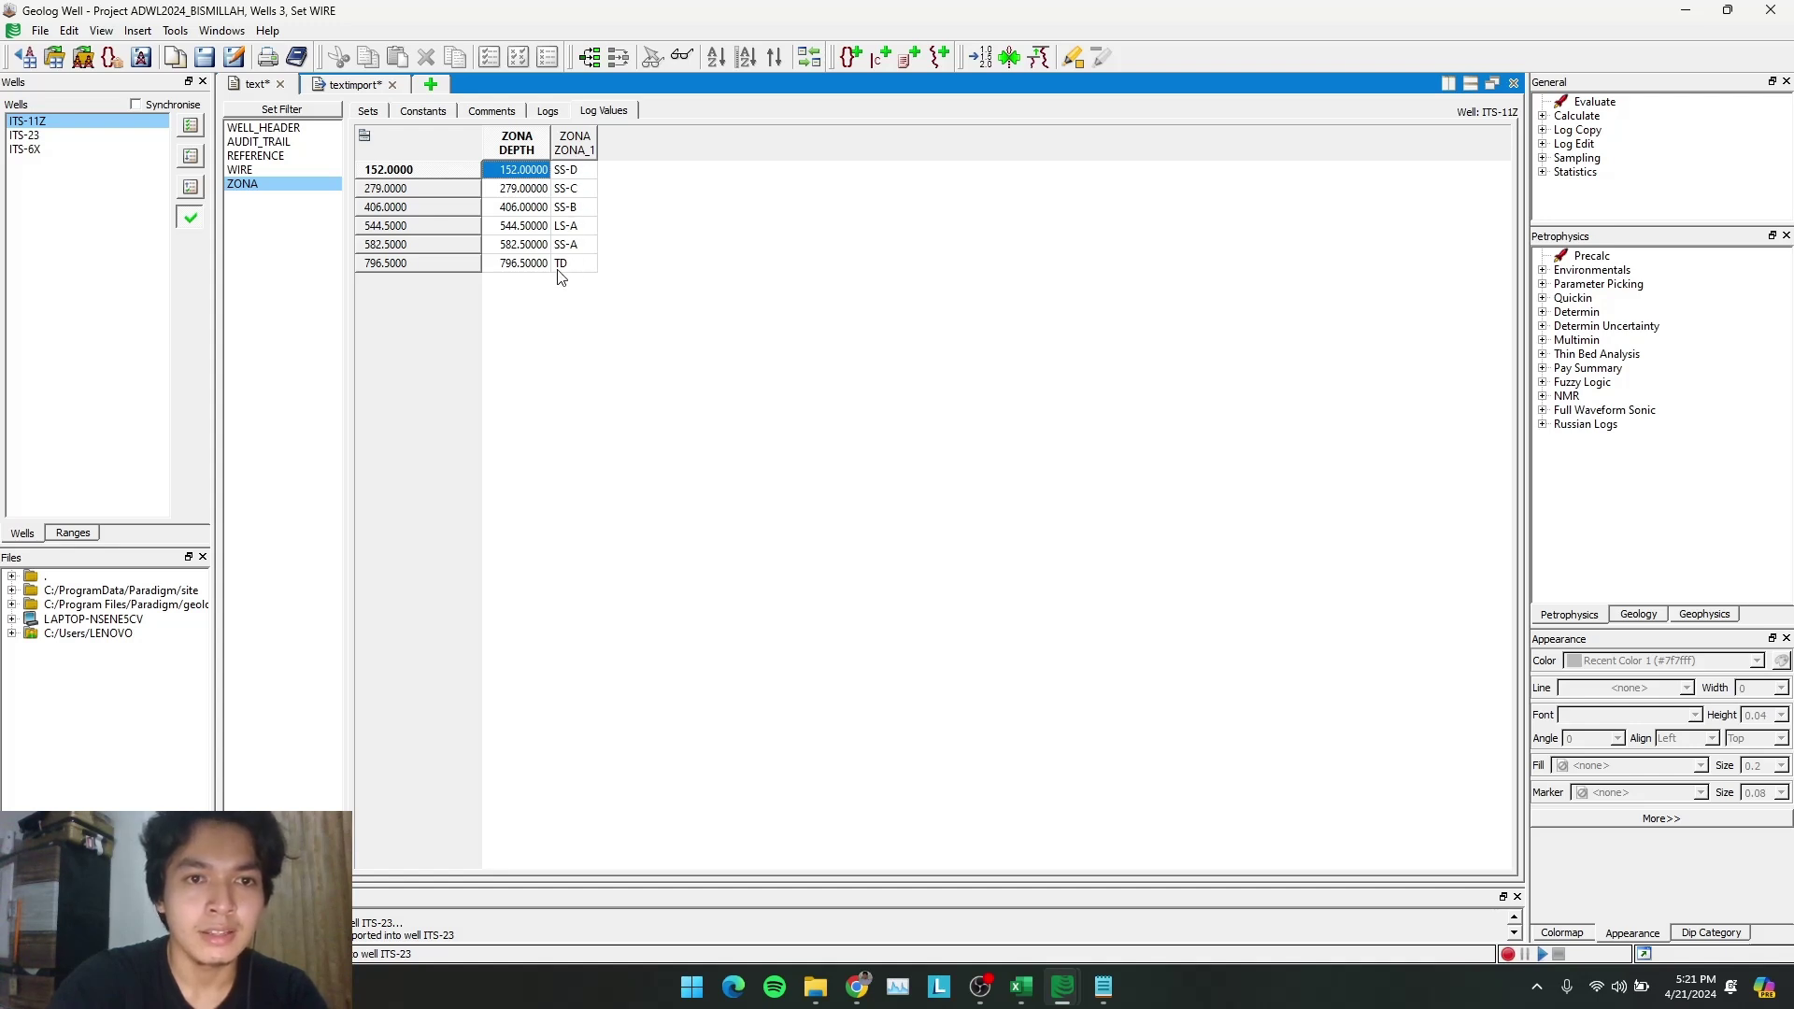
pyautogui.click(260, 191)
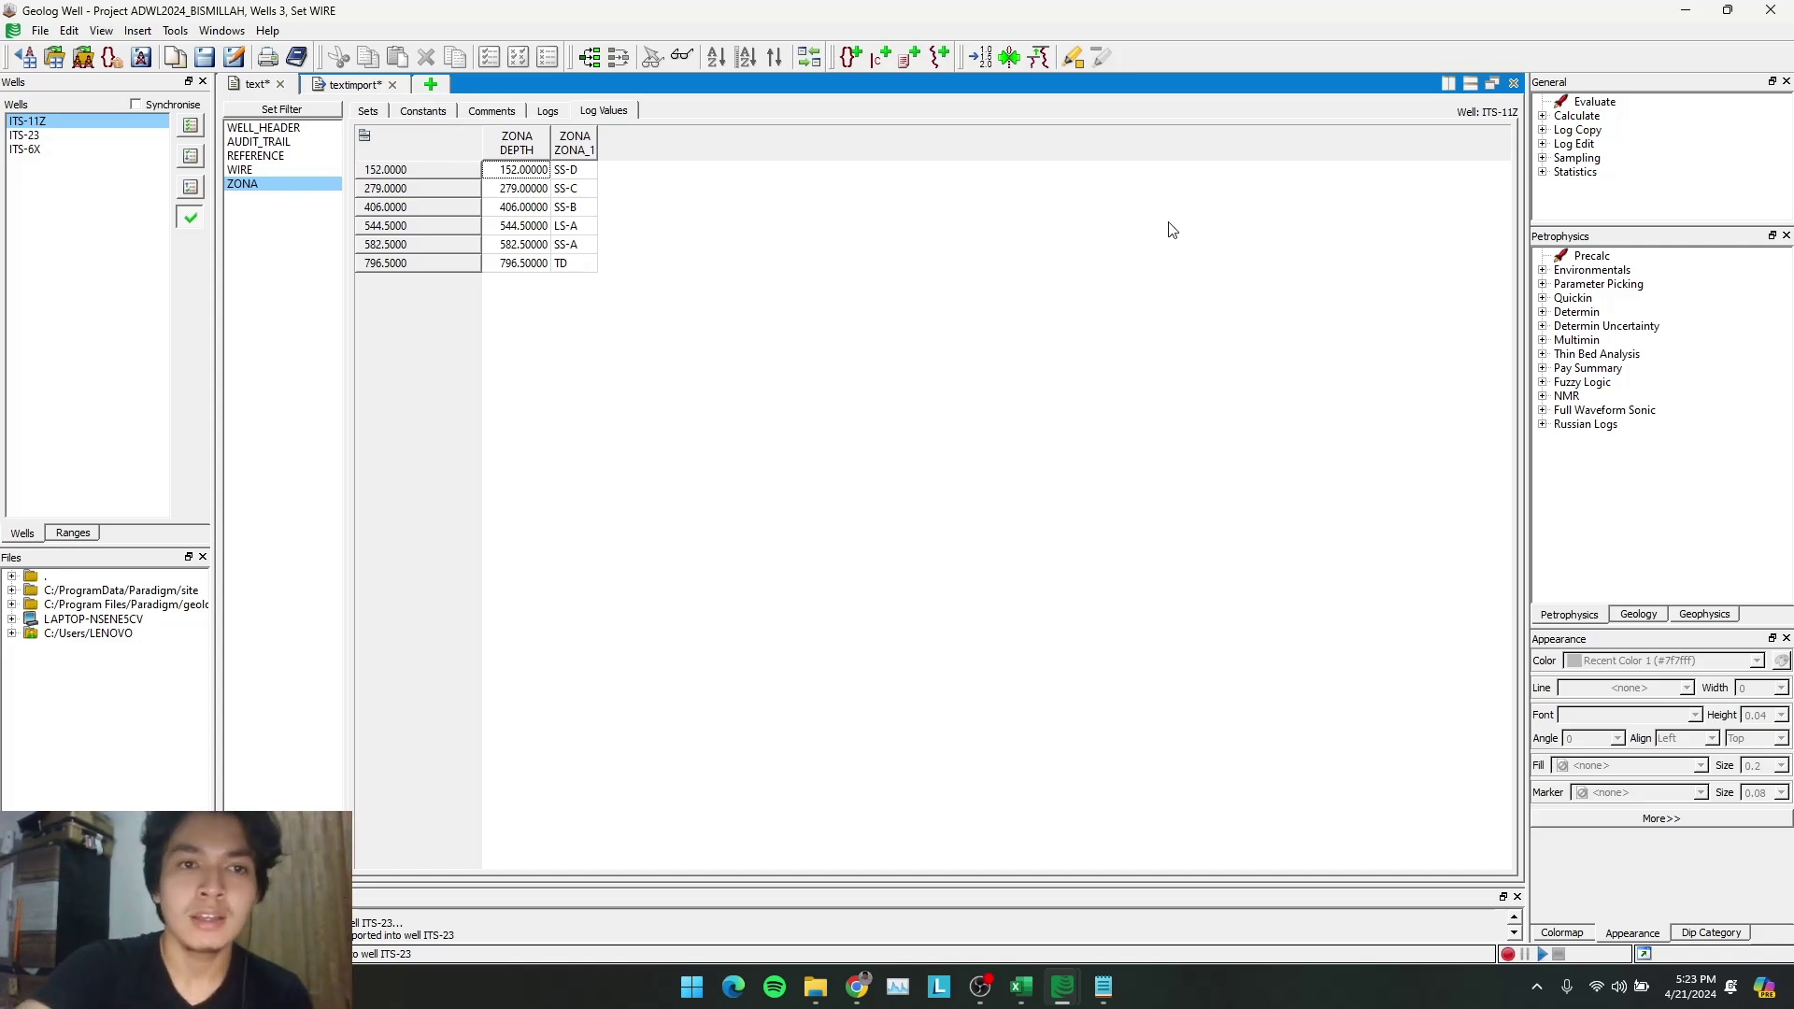
# Open the Precalc petrophysics module and review its mud sample, mud filtrate and drilling fluid density parameters
pyautogui.click(1594, 260)
pyautogui.doubleClick(1594, 258)
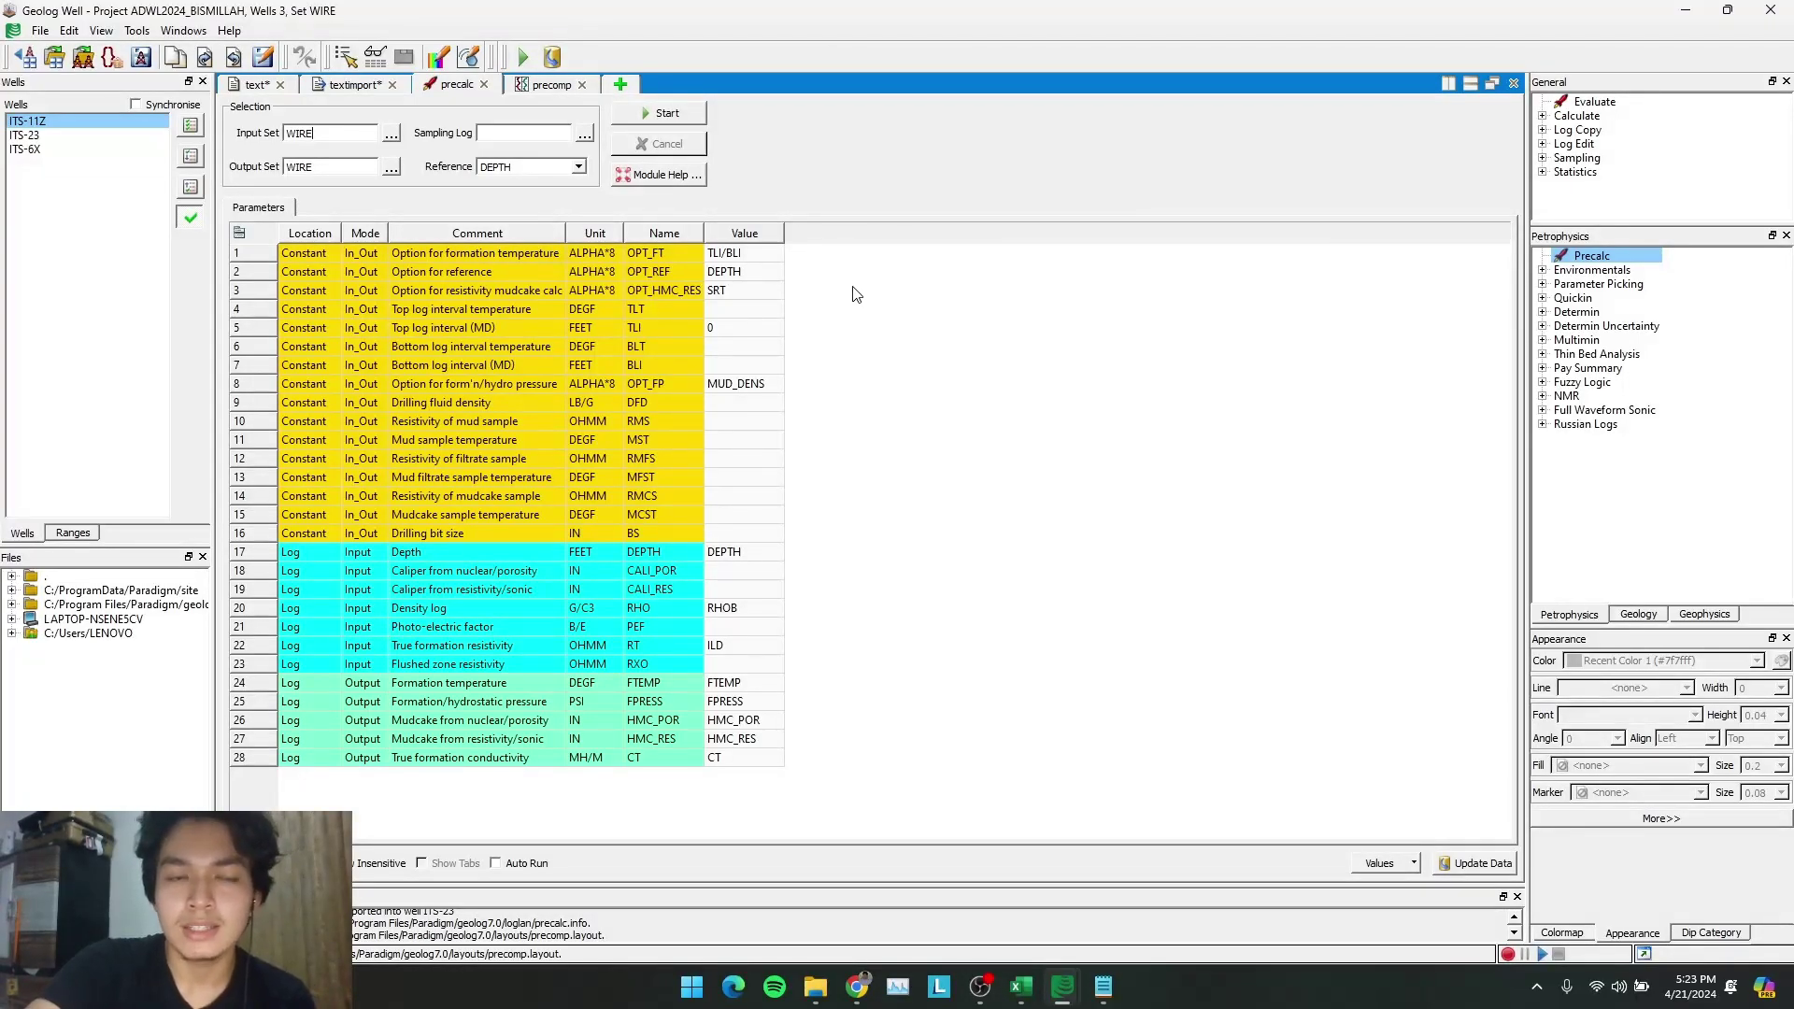
pyautogui.click(422, 458)
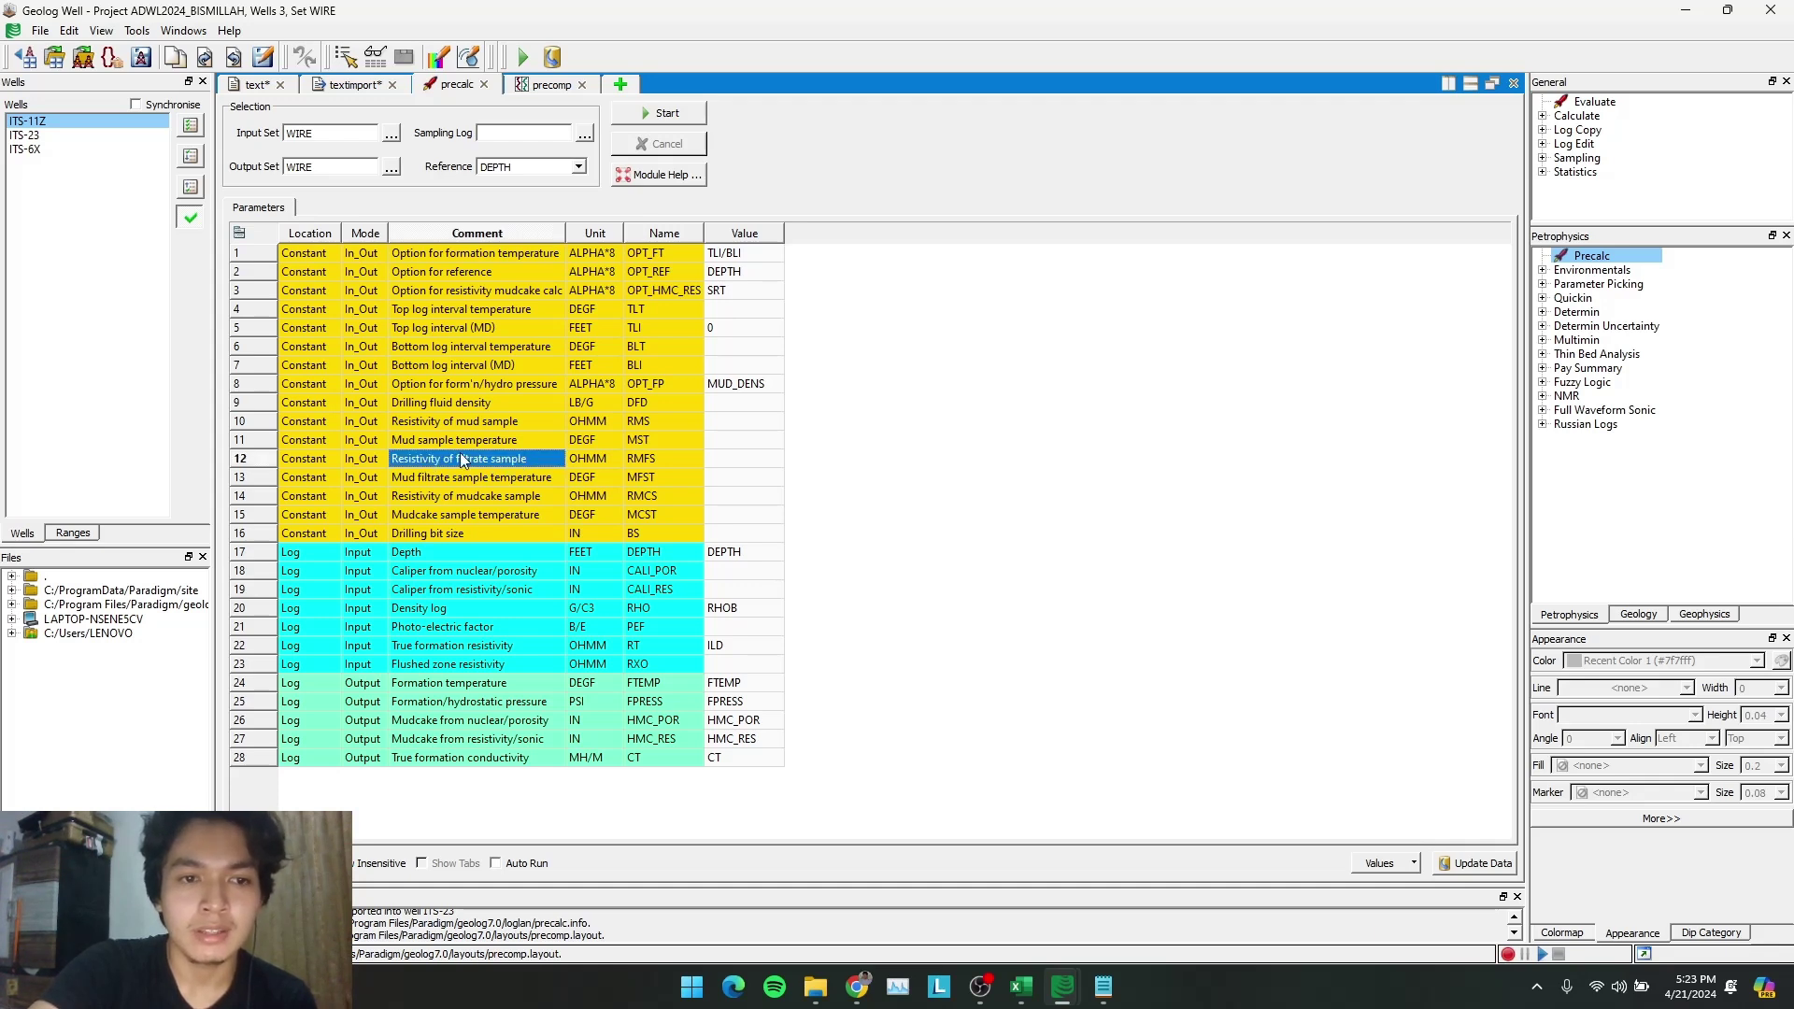
pyautogui.click(427, 449)
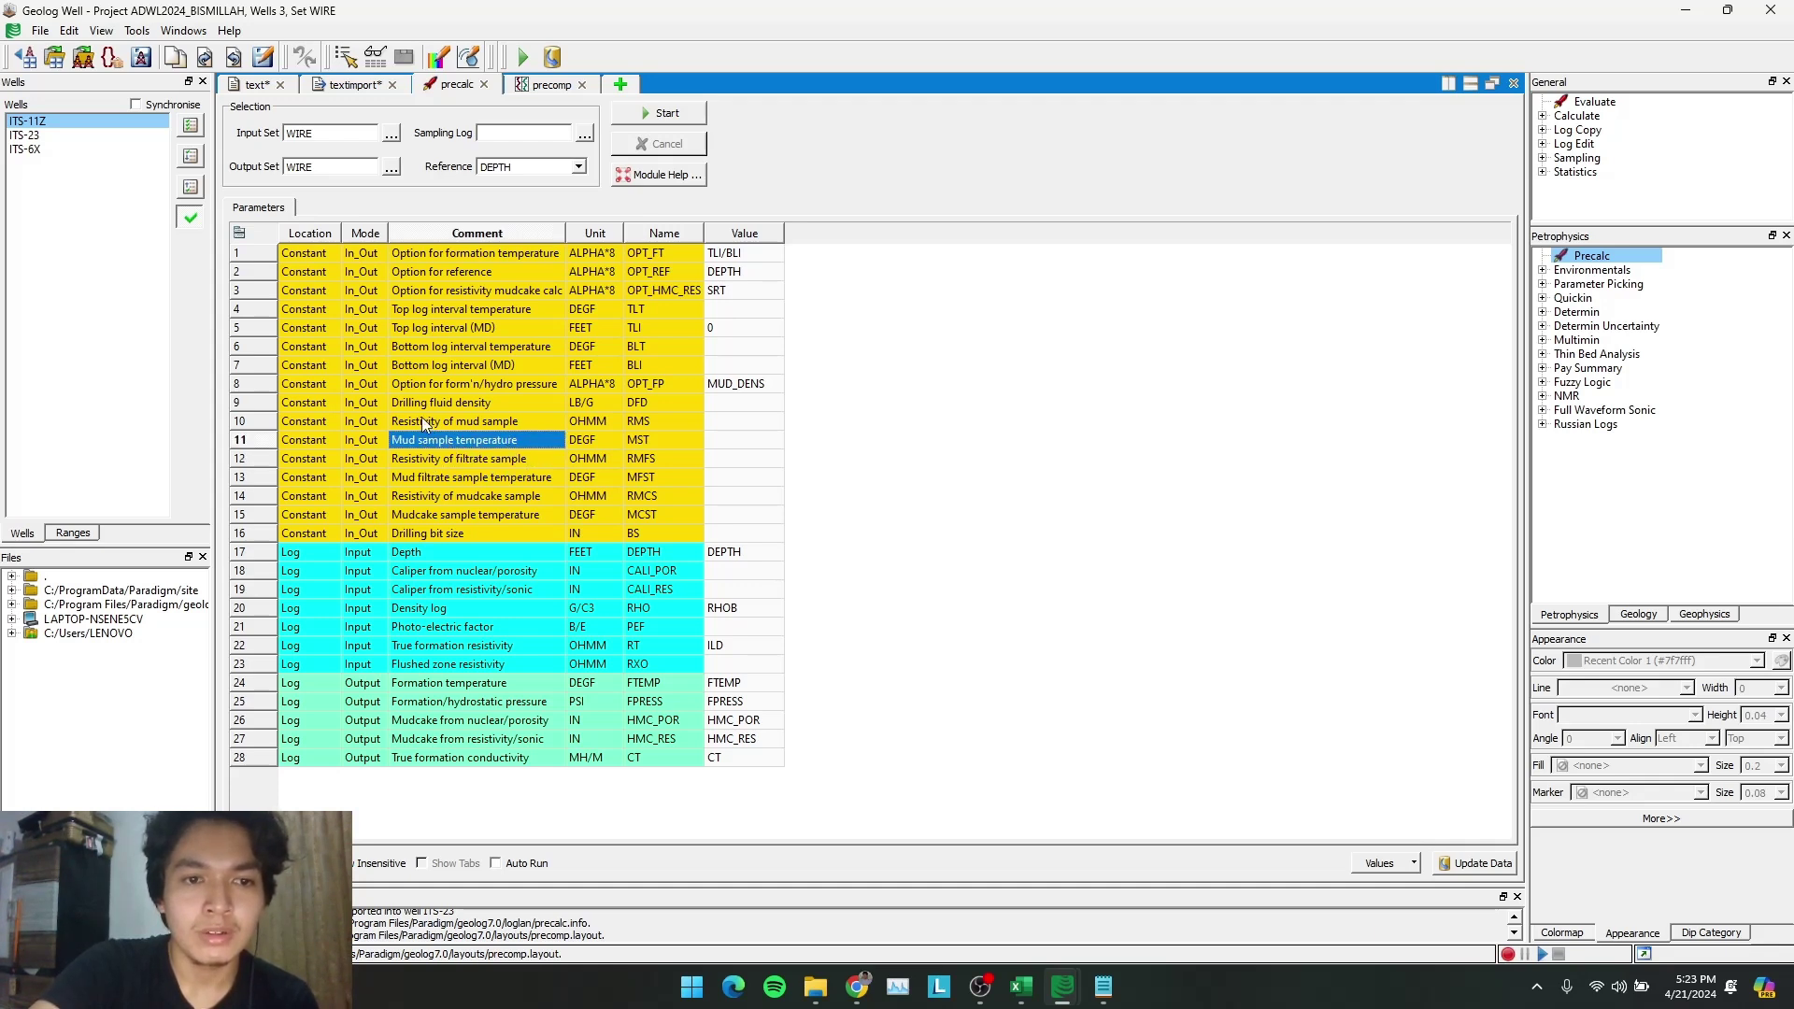
pyautogui.click(463, 421)
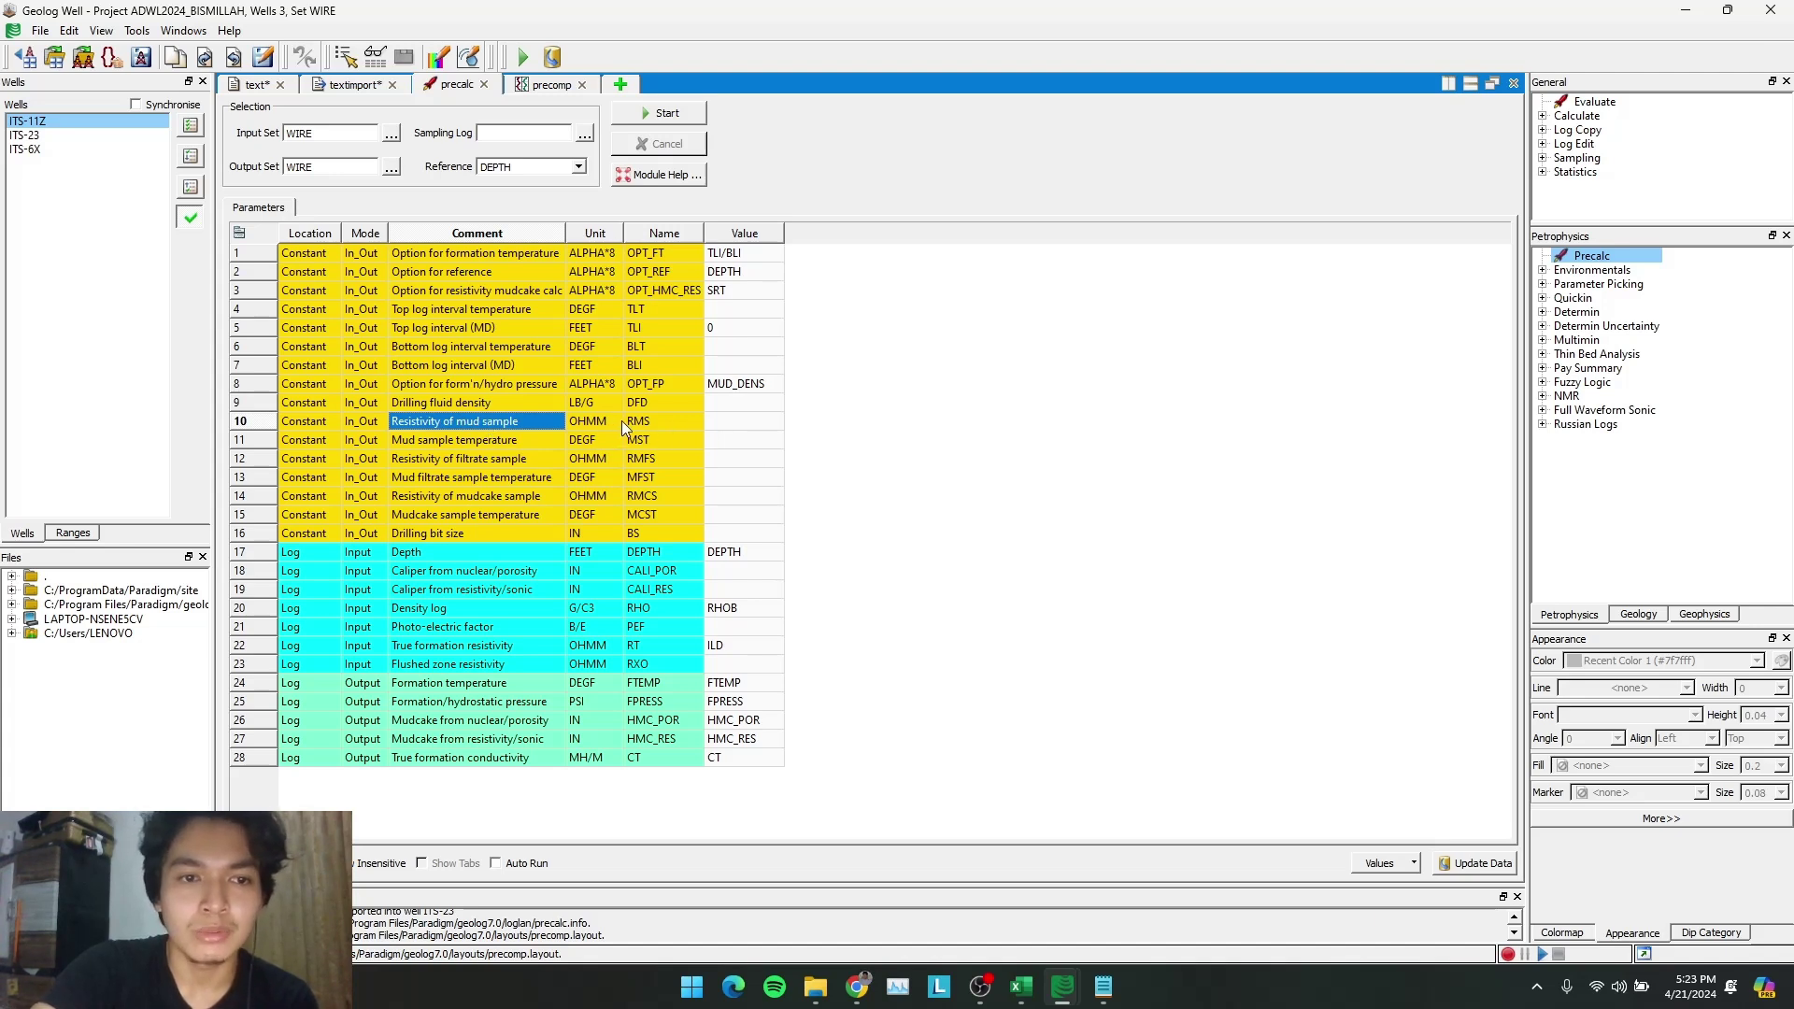
pyautogui.click(747, 400)
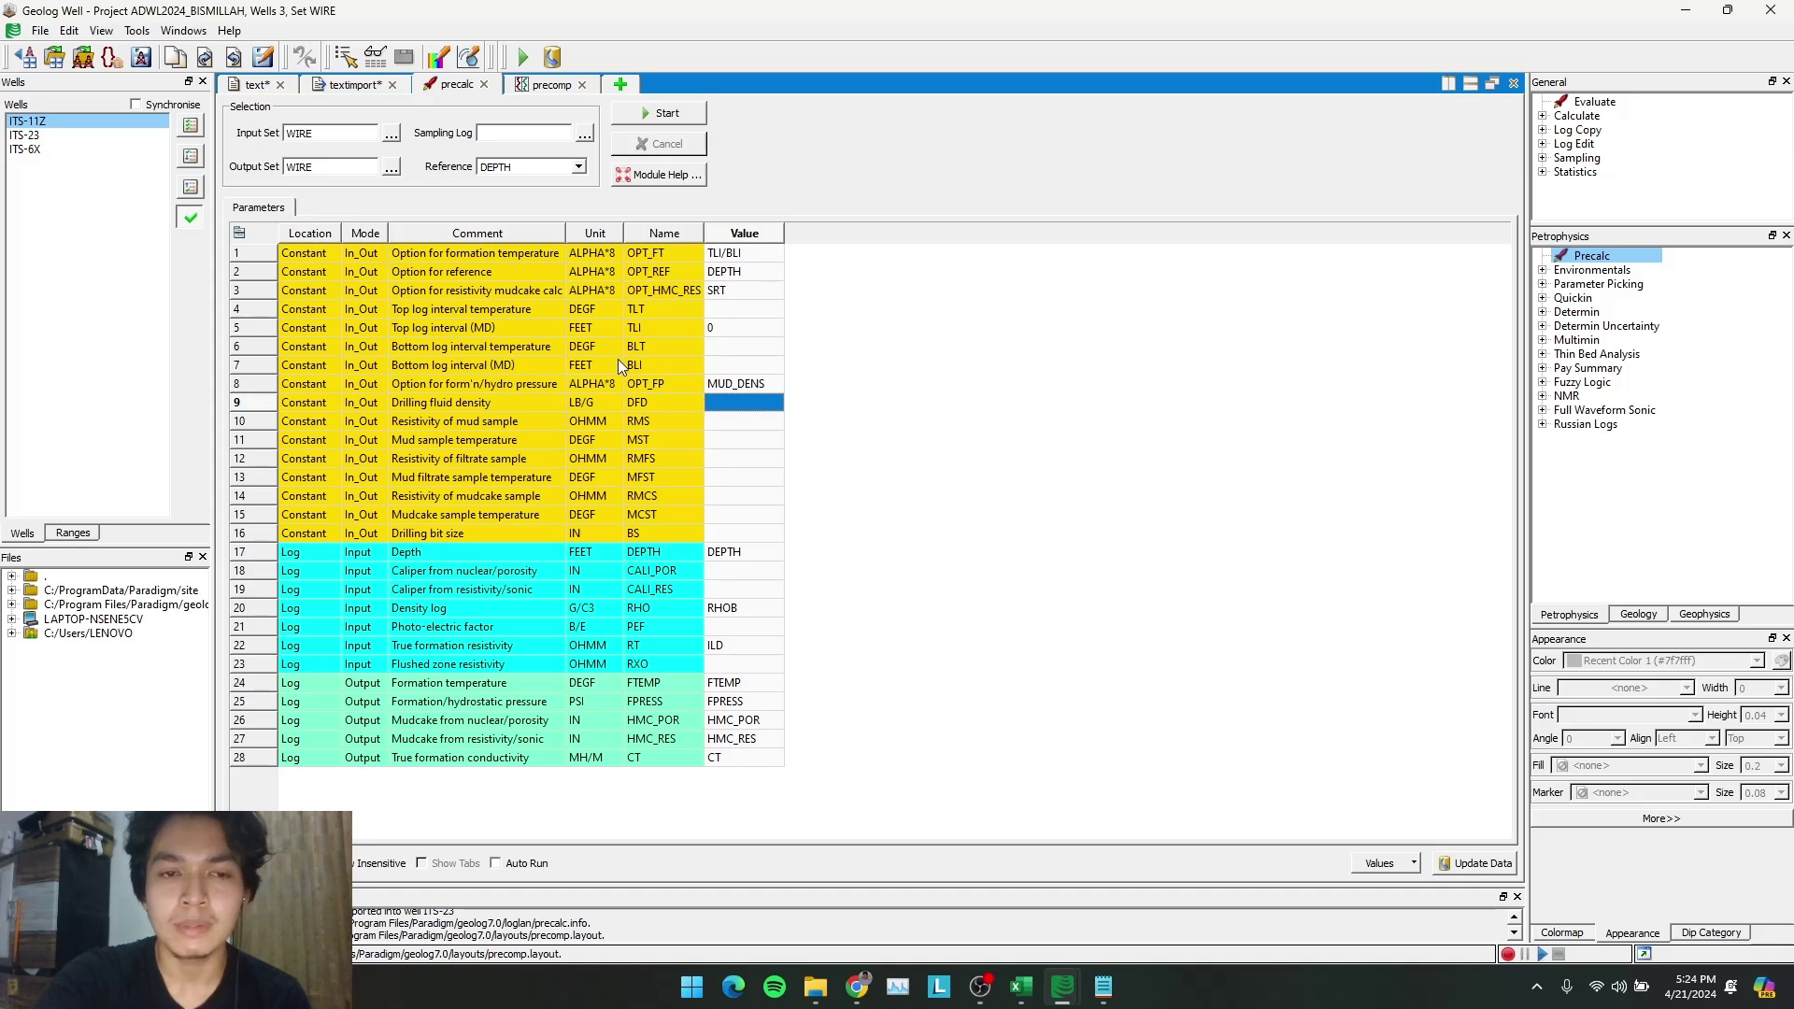
# Review the Precalc constants for mudcake sample resistivity, top and bottom log interval, drilling bit size and mud filtrate temperature
pyautogui.click(488, 501)
pyautogui.click(574, 503)
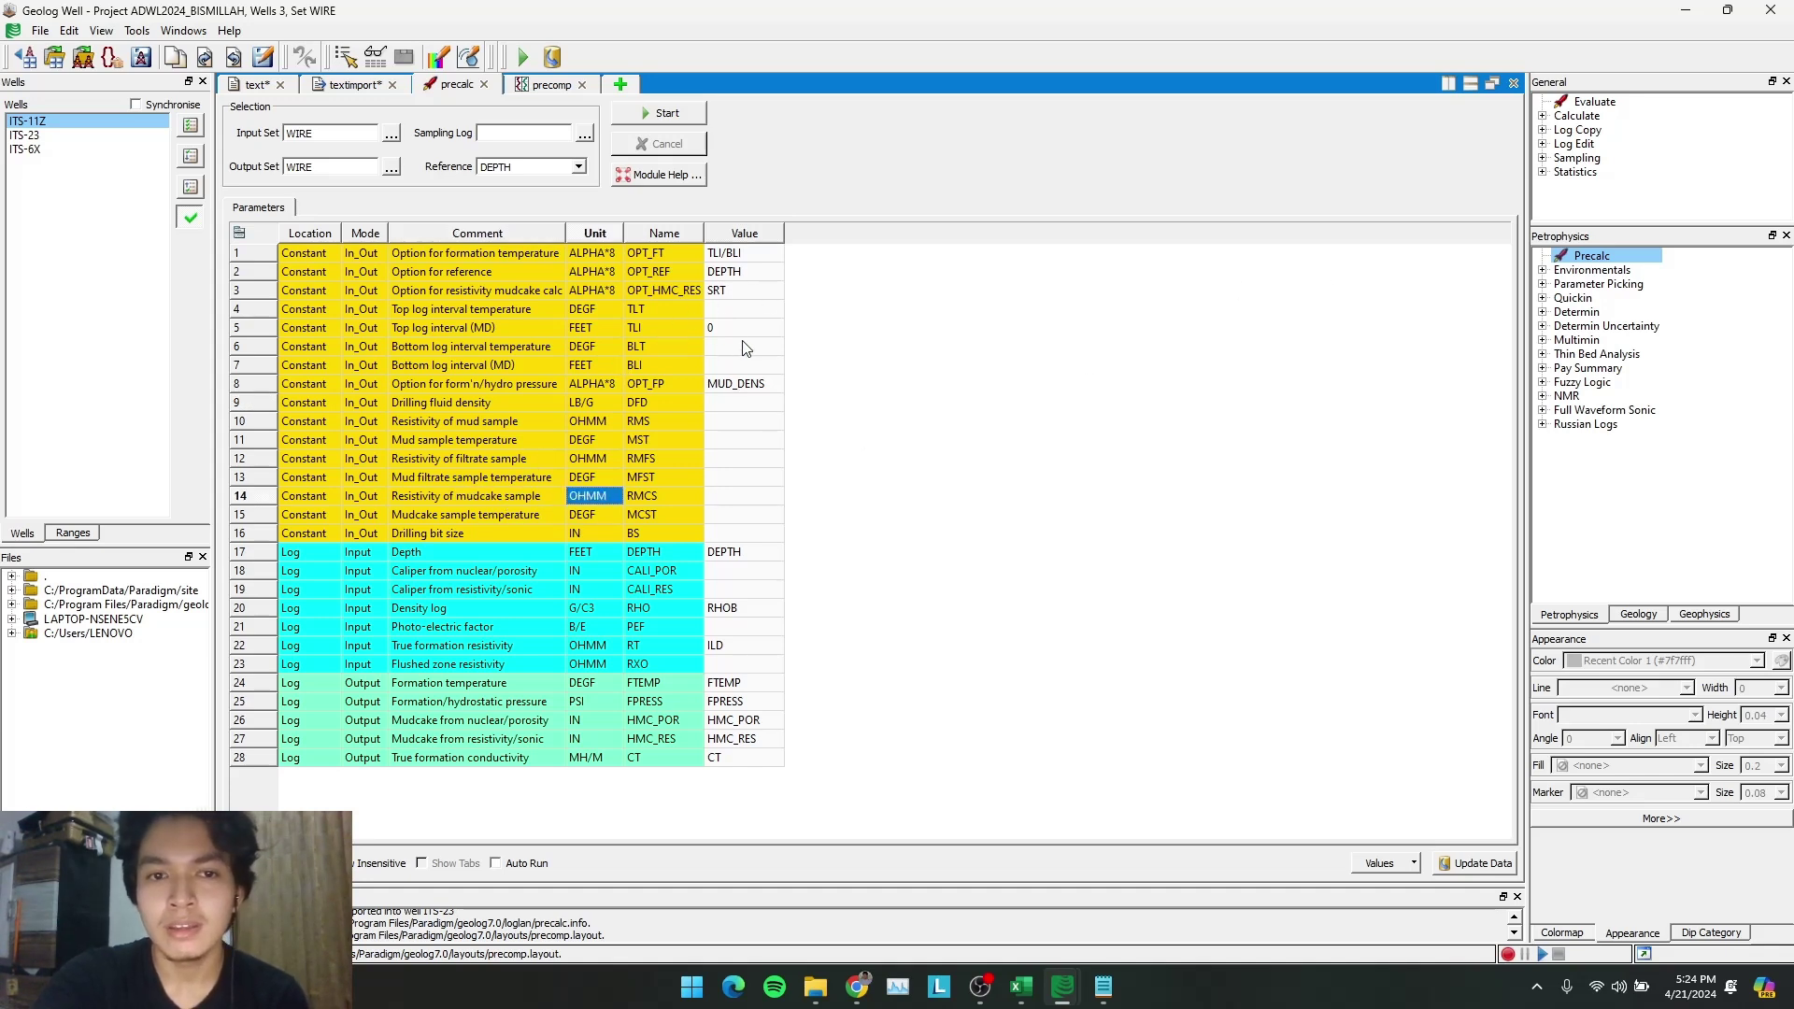
pyautogui.click(740, 498)
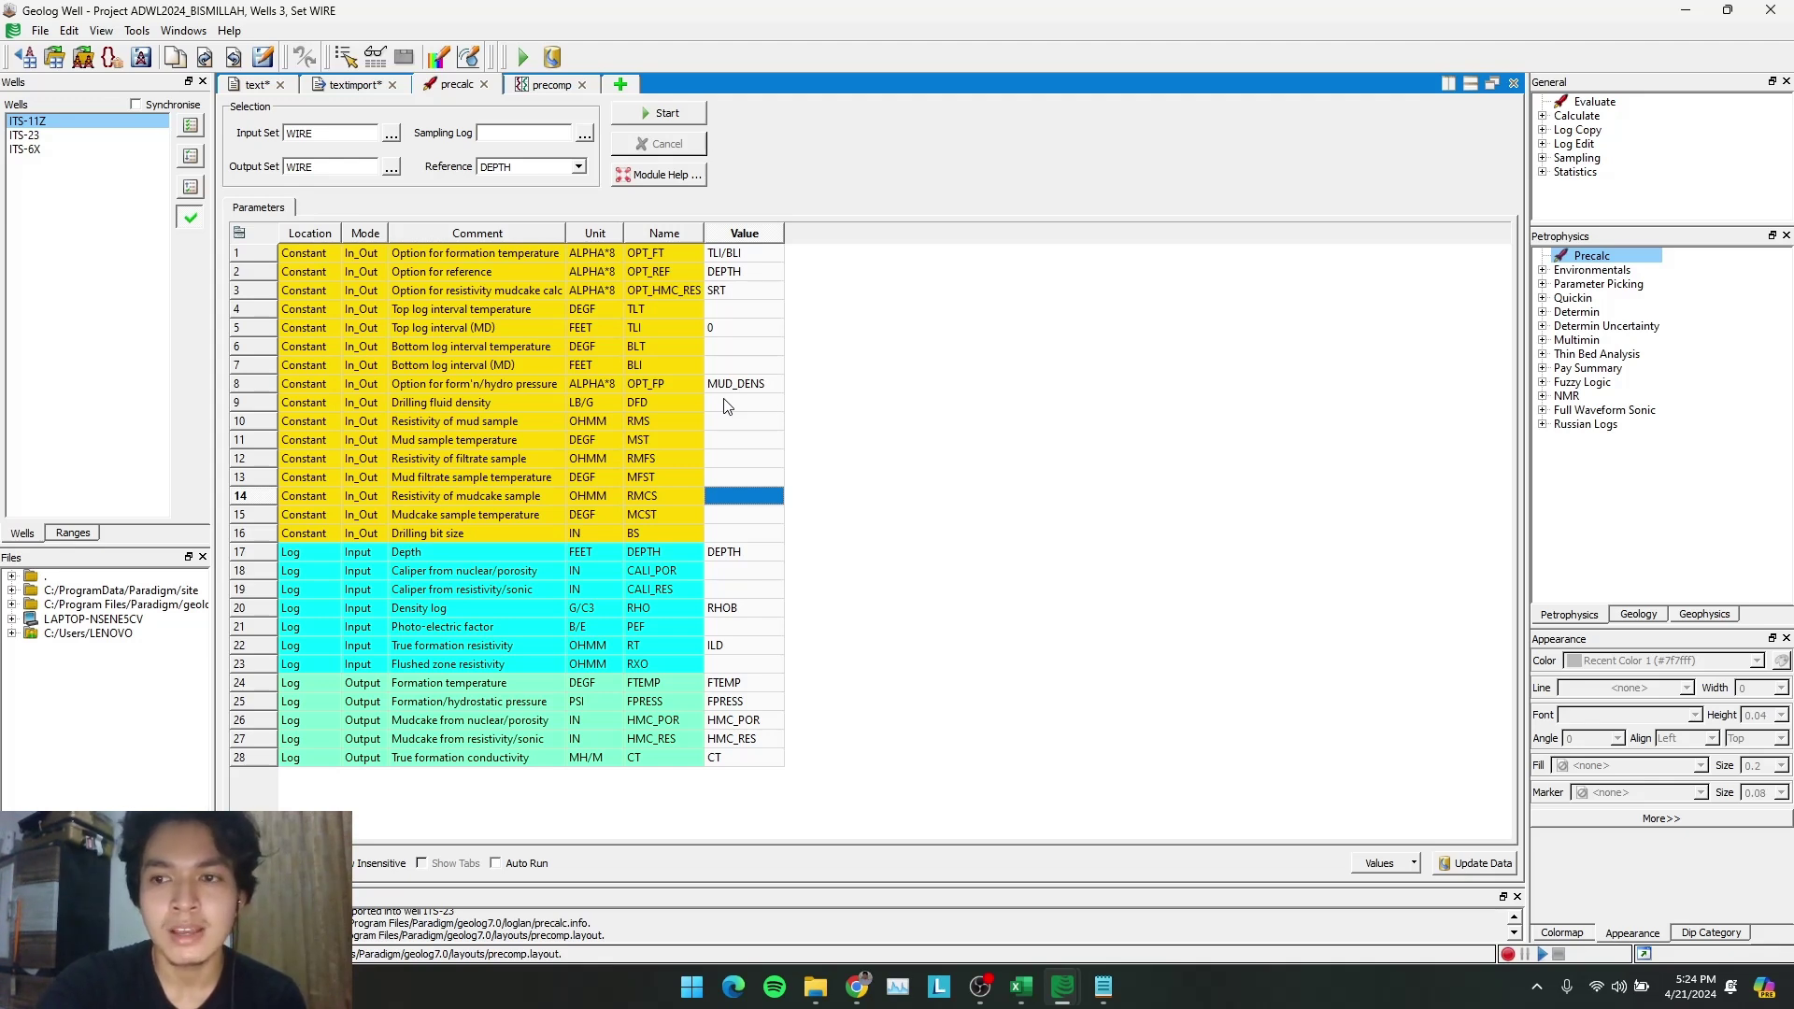
pyautogui.click(737, 326)
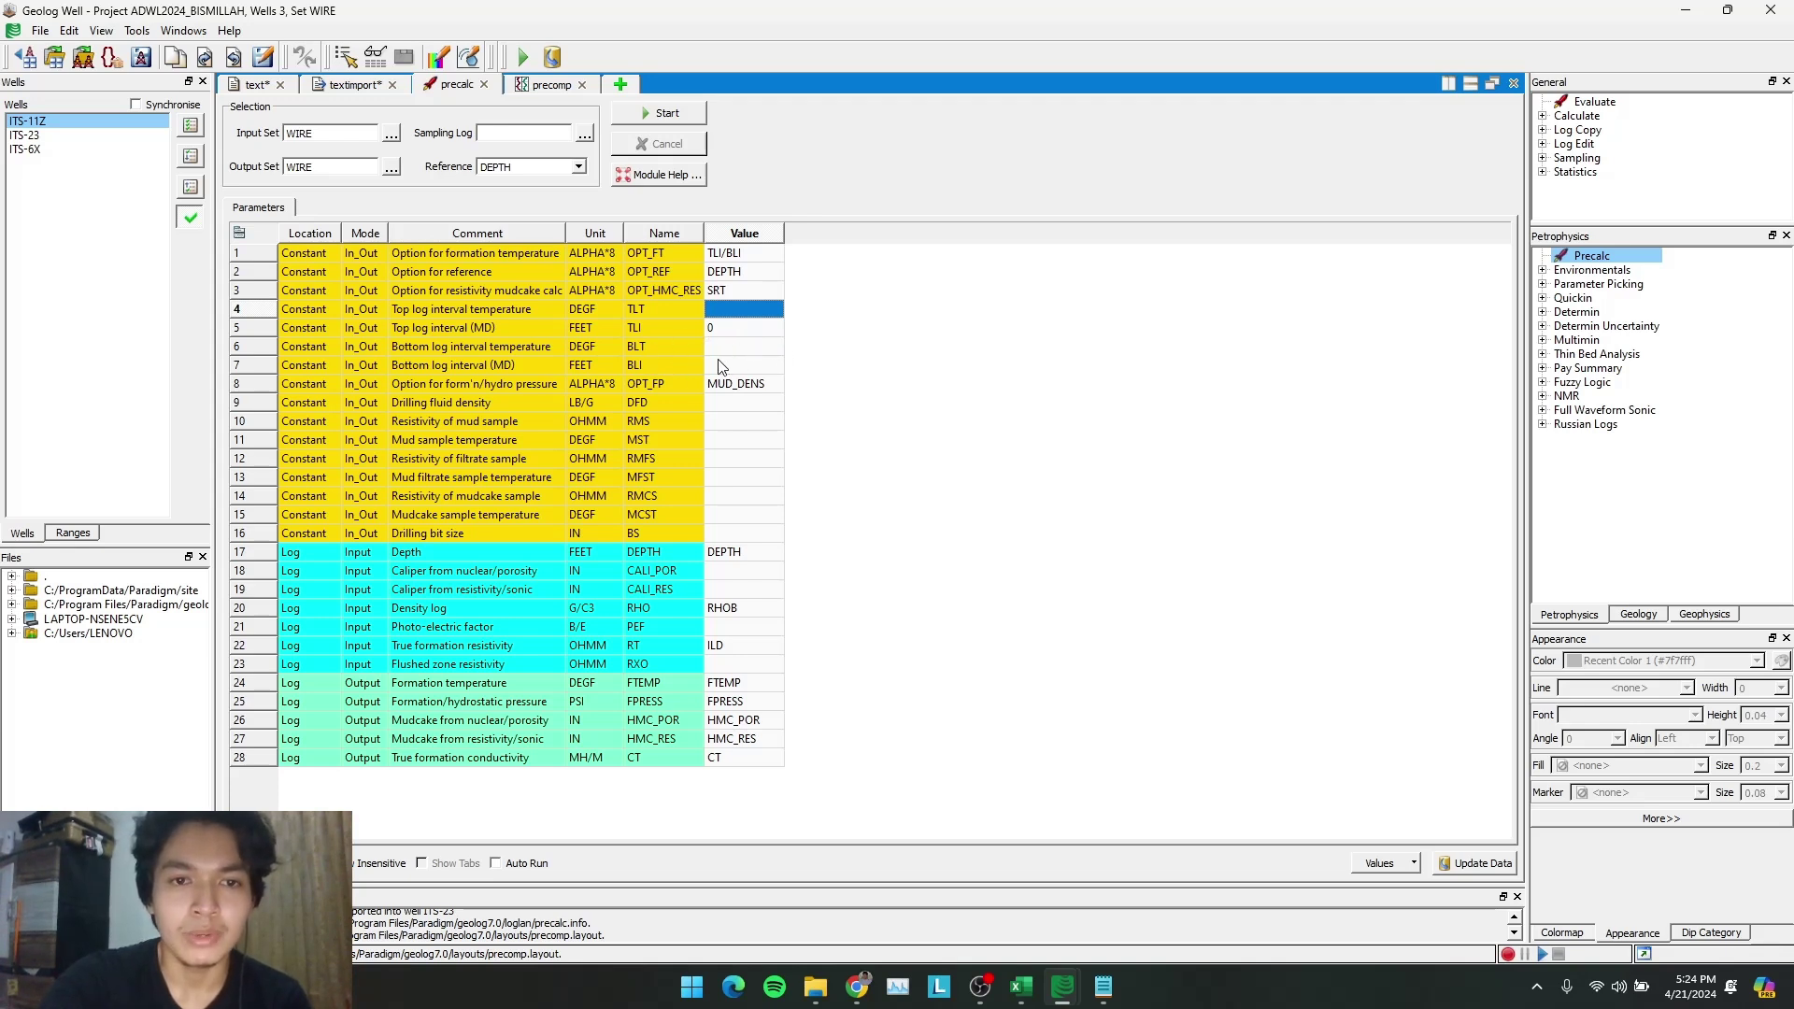
pyautogui.click(759, 348)
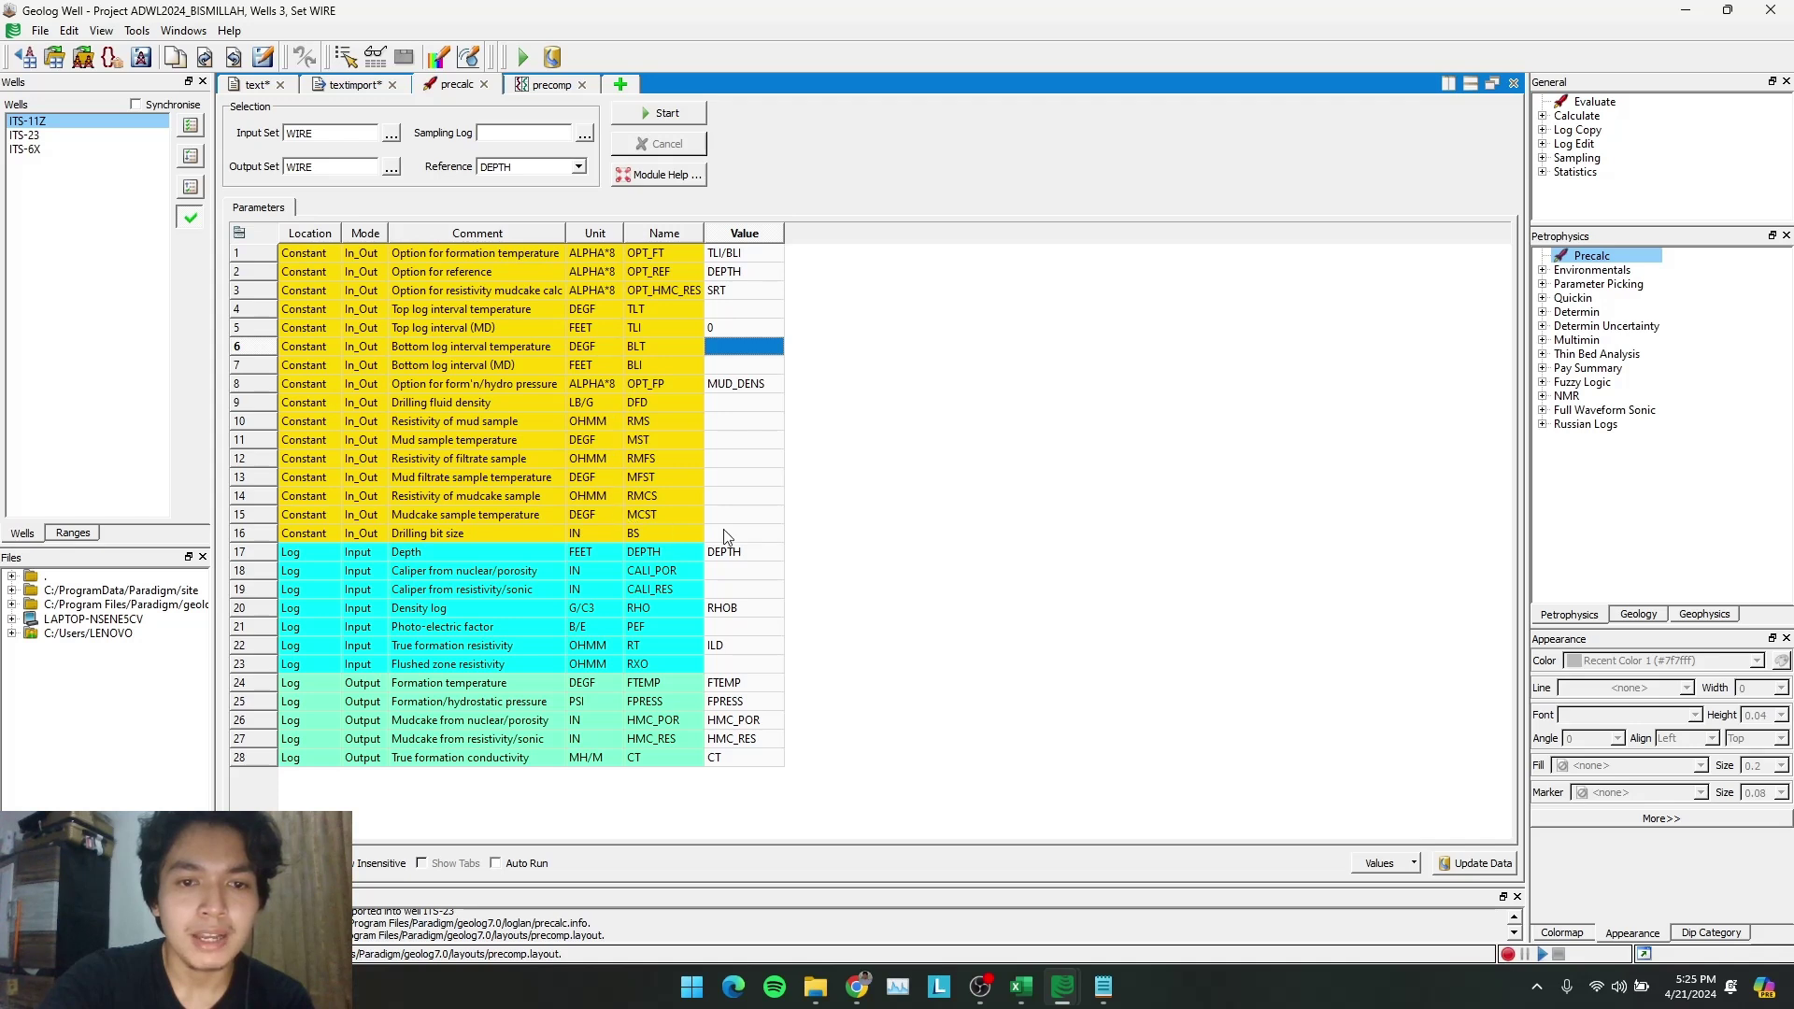
pyautogui.click(770, 534)
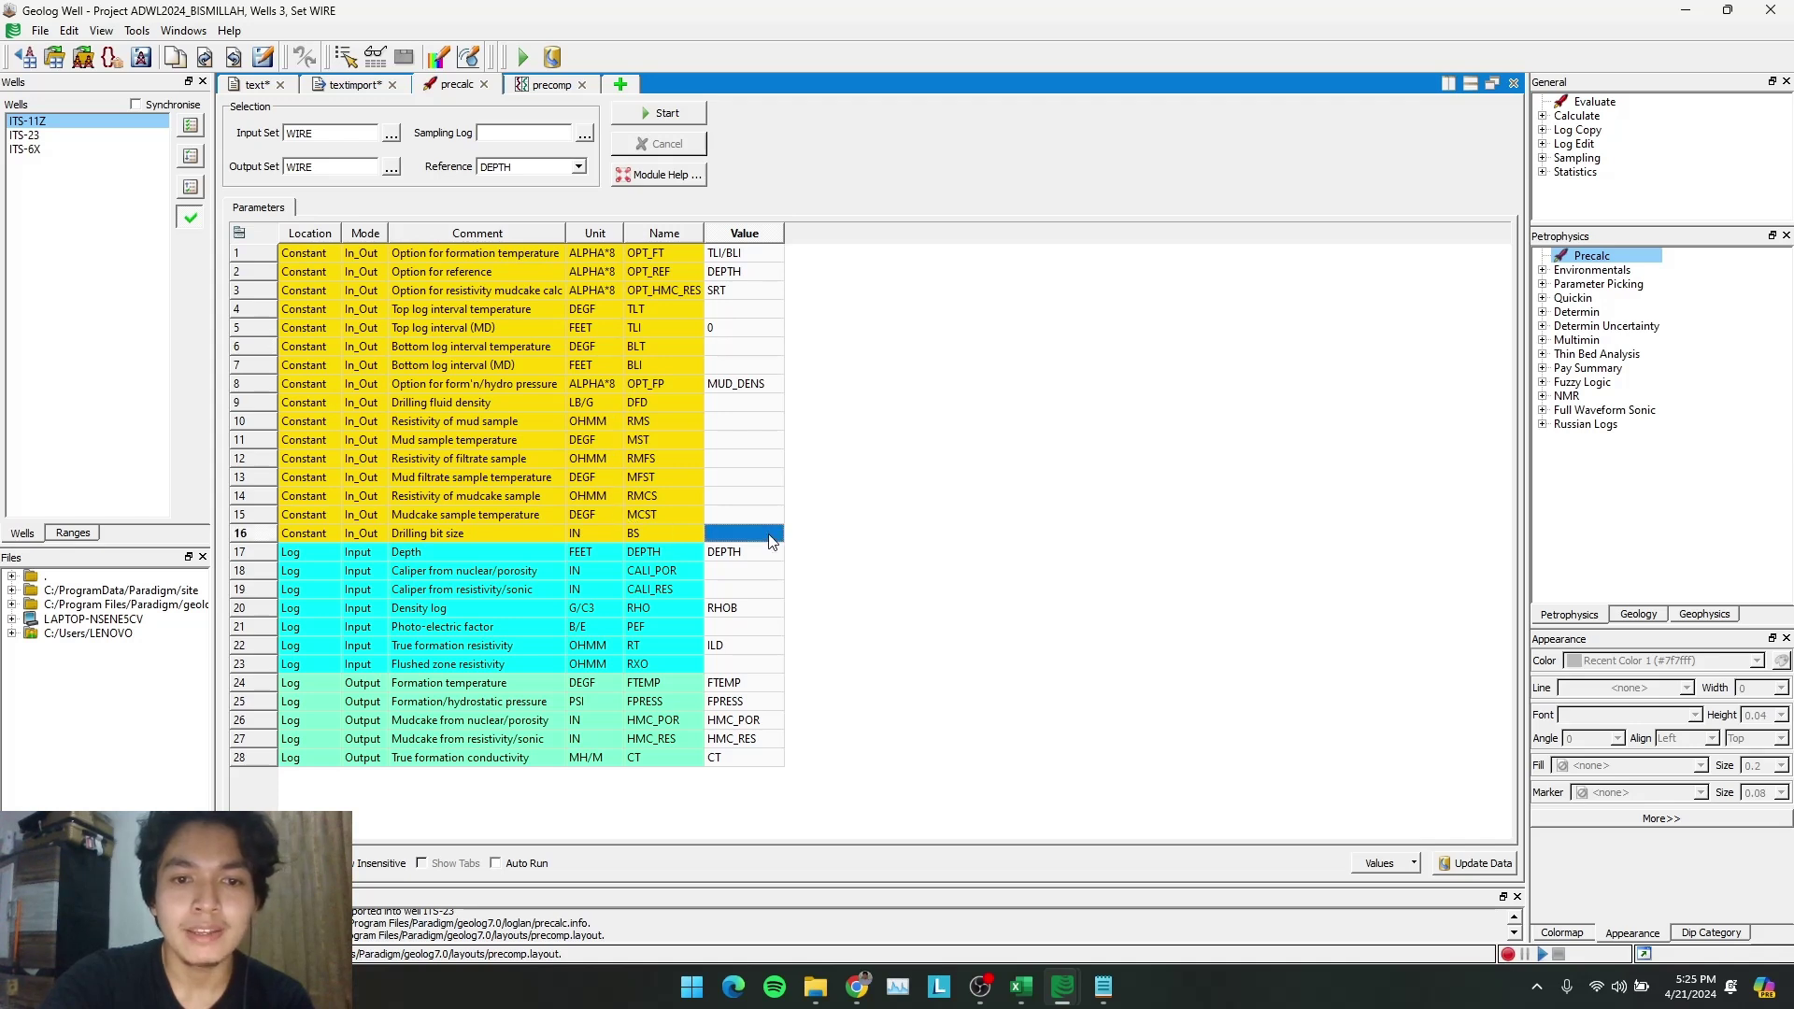
pyautogui.click(734, 478)
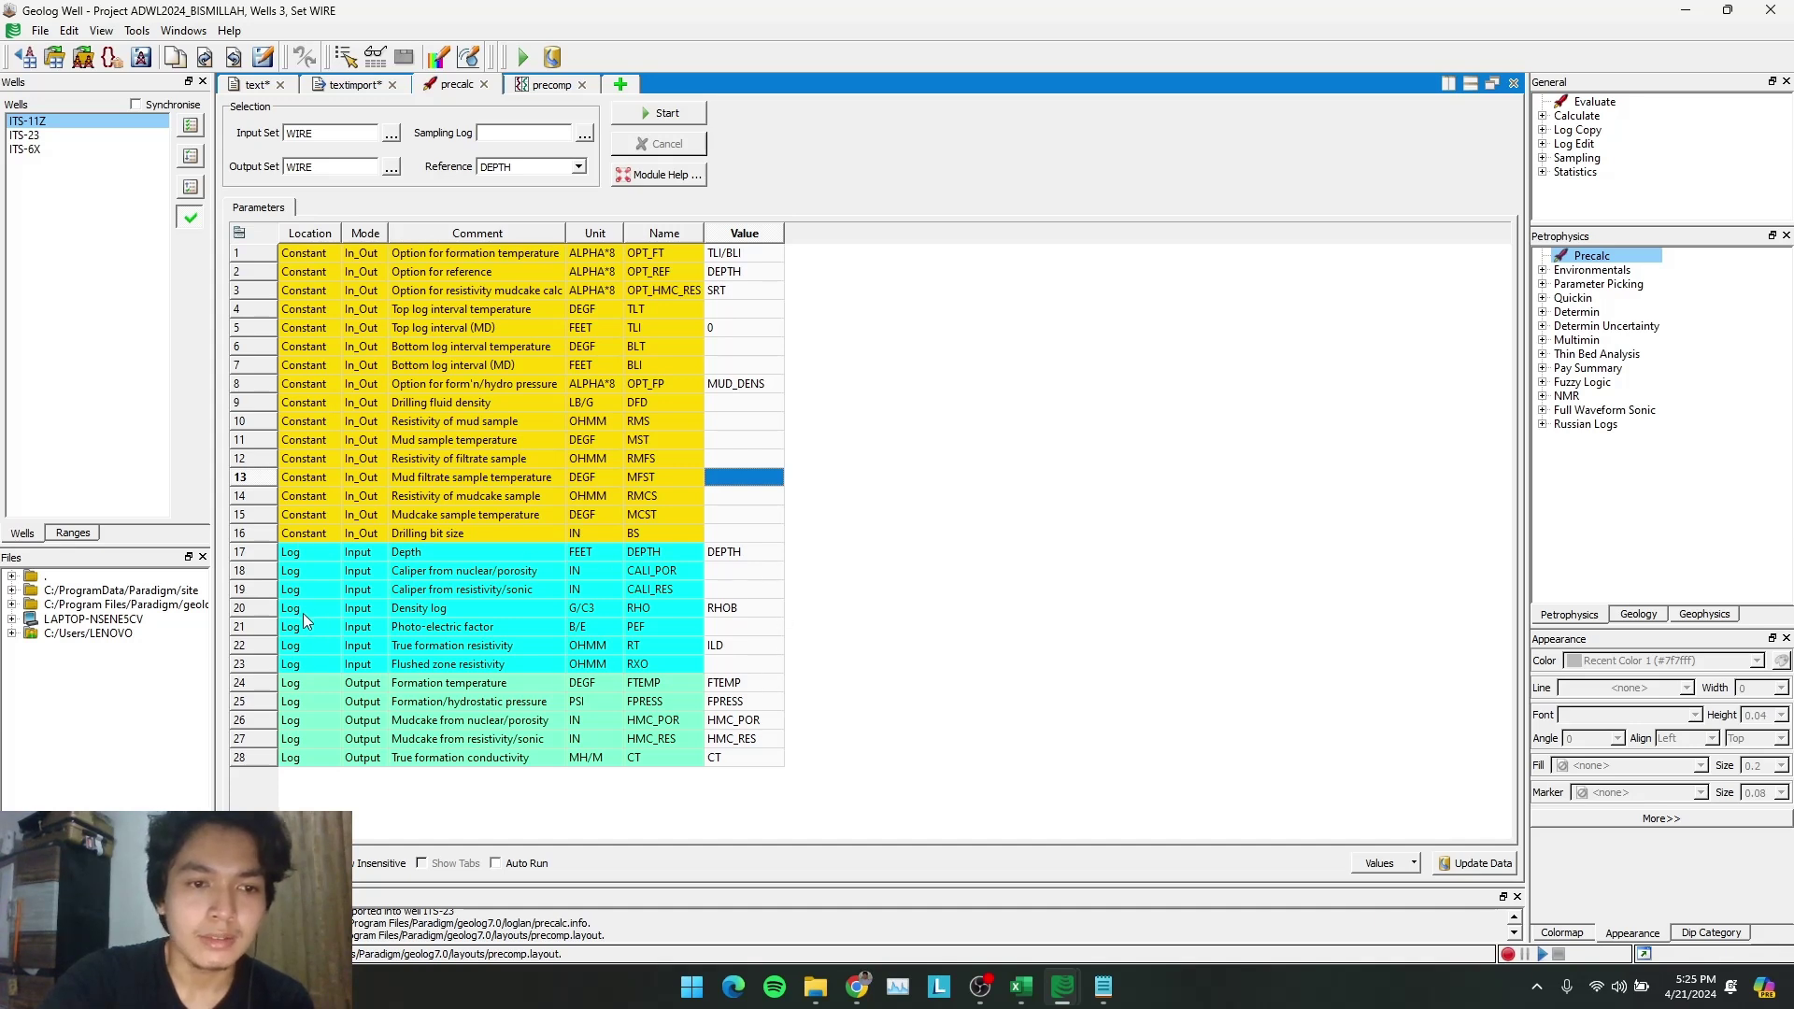
# Review the Precalc input log parameters for caliper, density, true formation resistivity and flushed zone resistivity
pyautogui.click(363, 569)
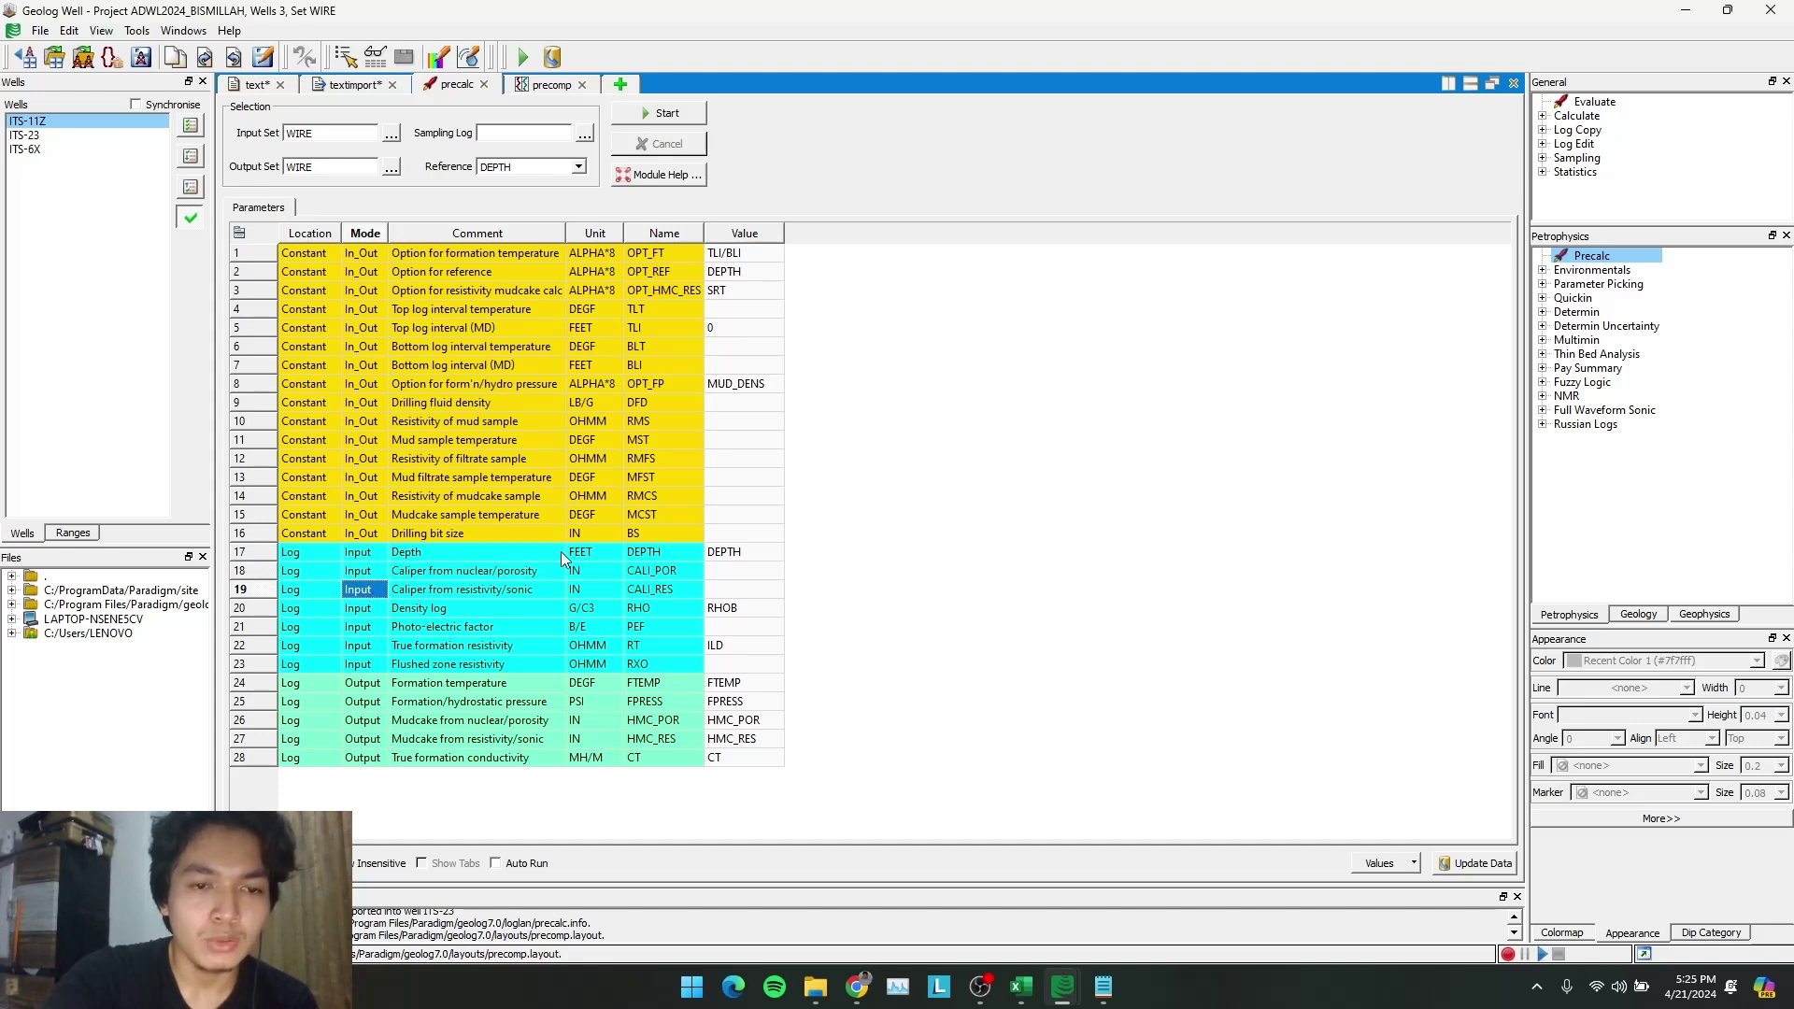
pyautogui.click(723, 572)
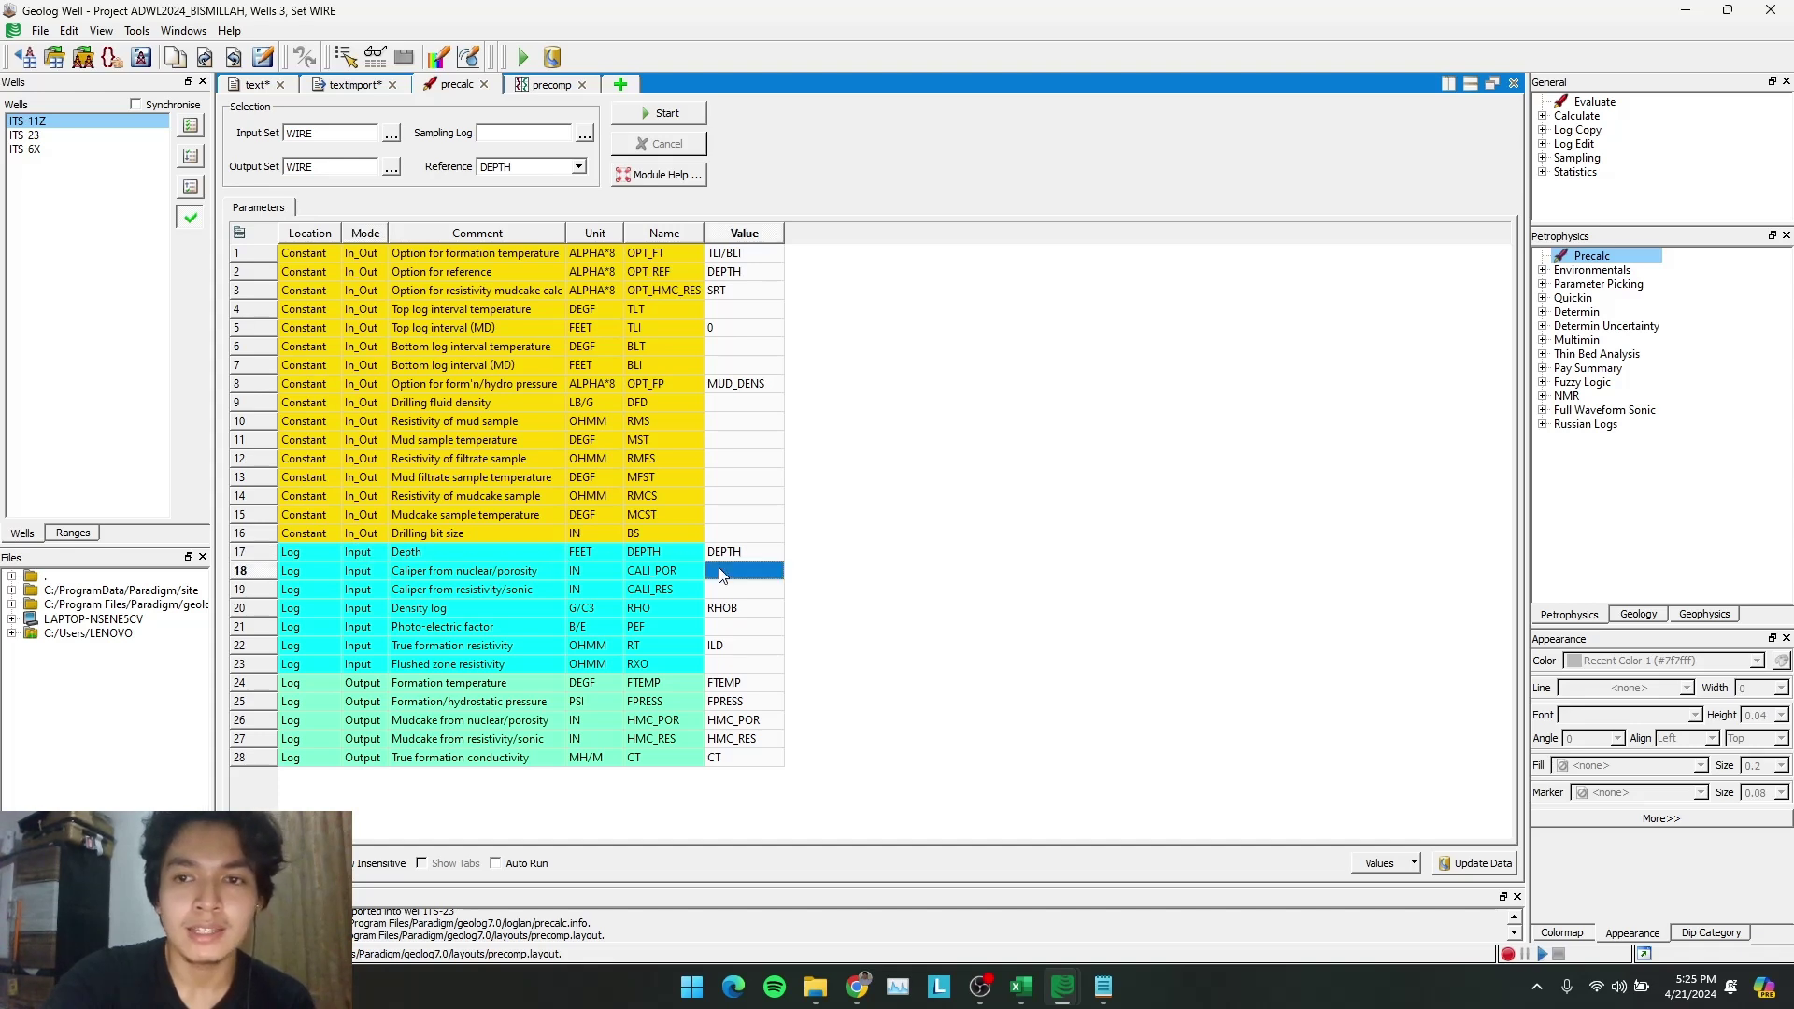
pyautogui.click(734, 609)
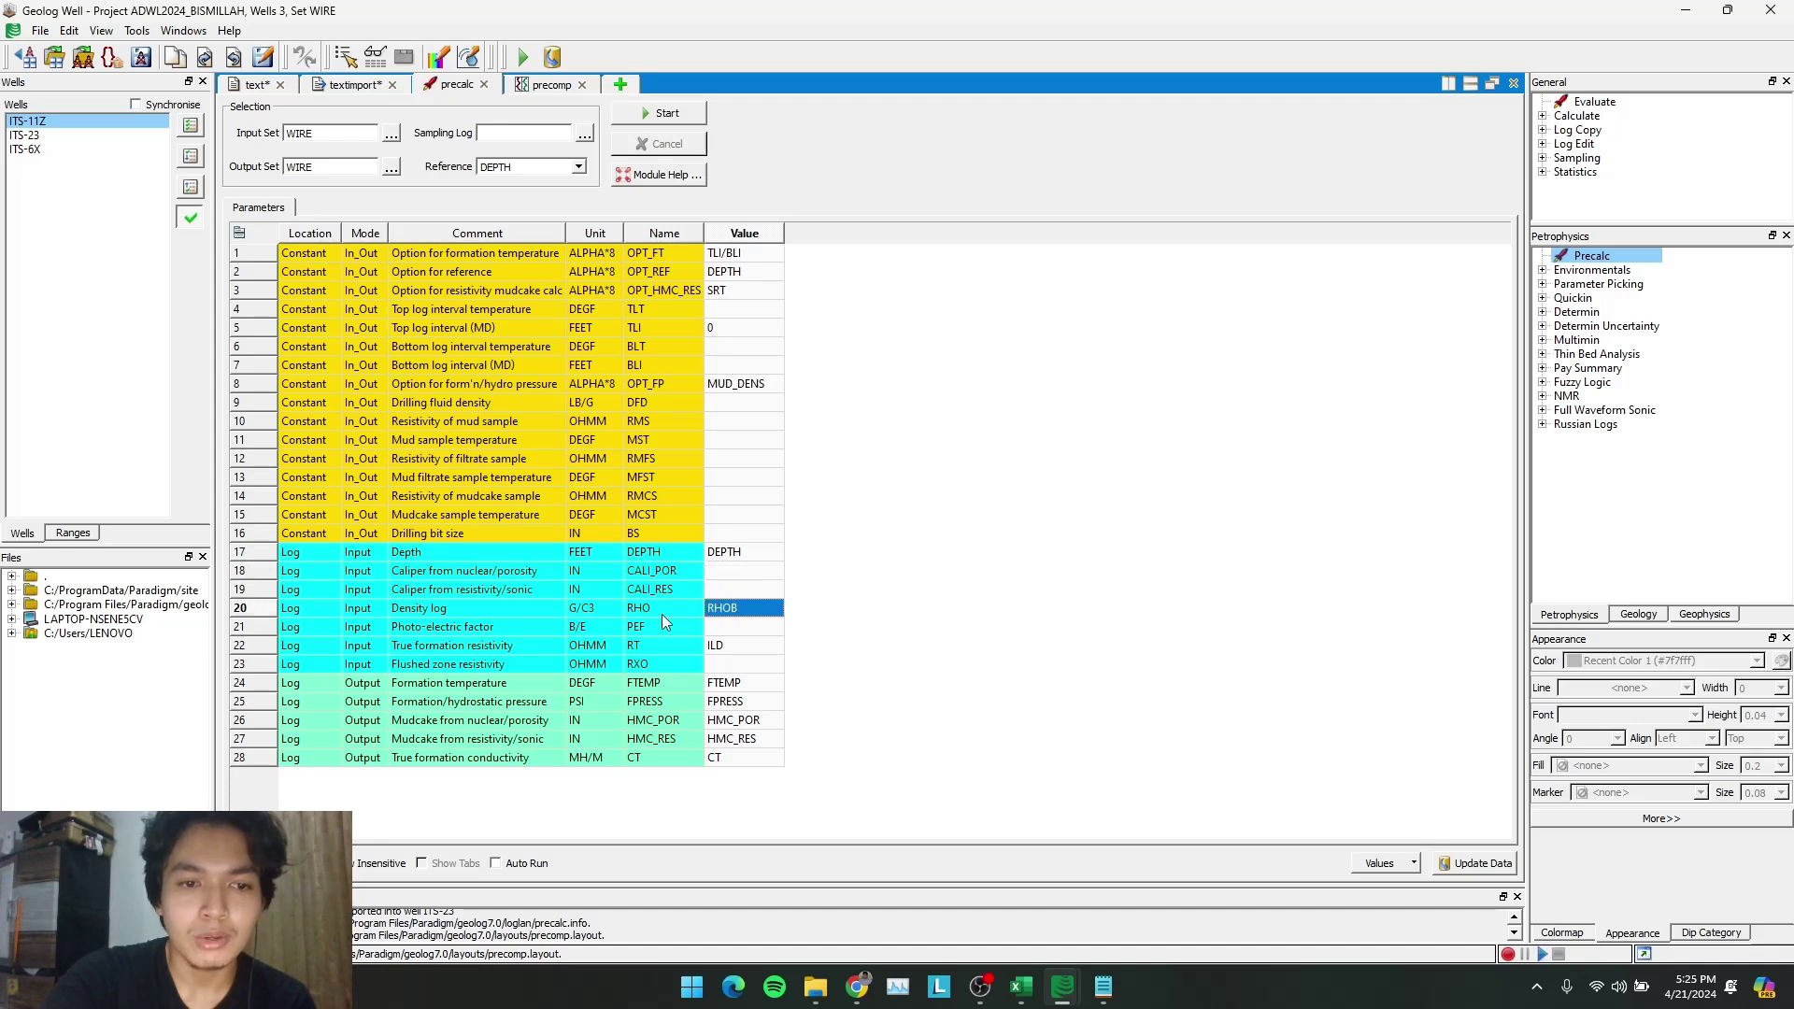
pyautogui.click(435, 613)
pyautogui.click(735, 612)
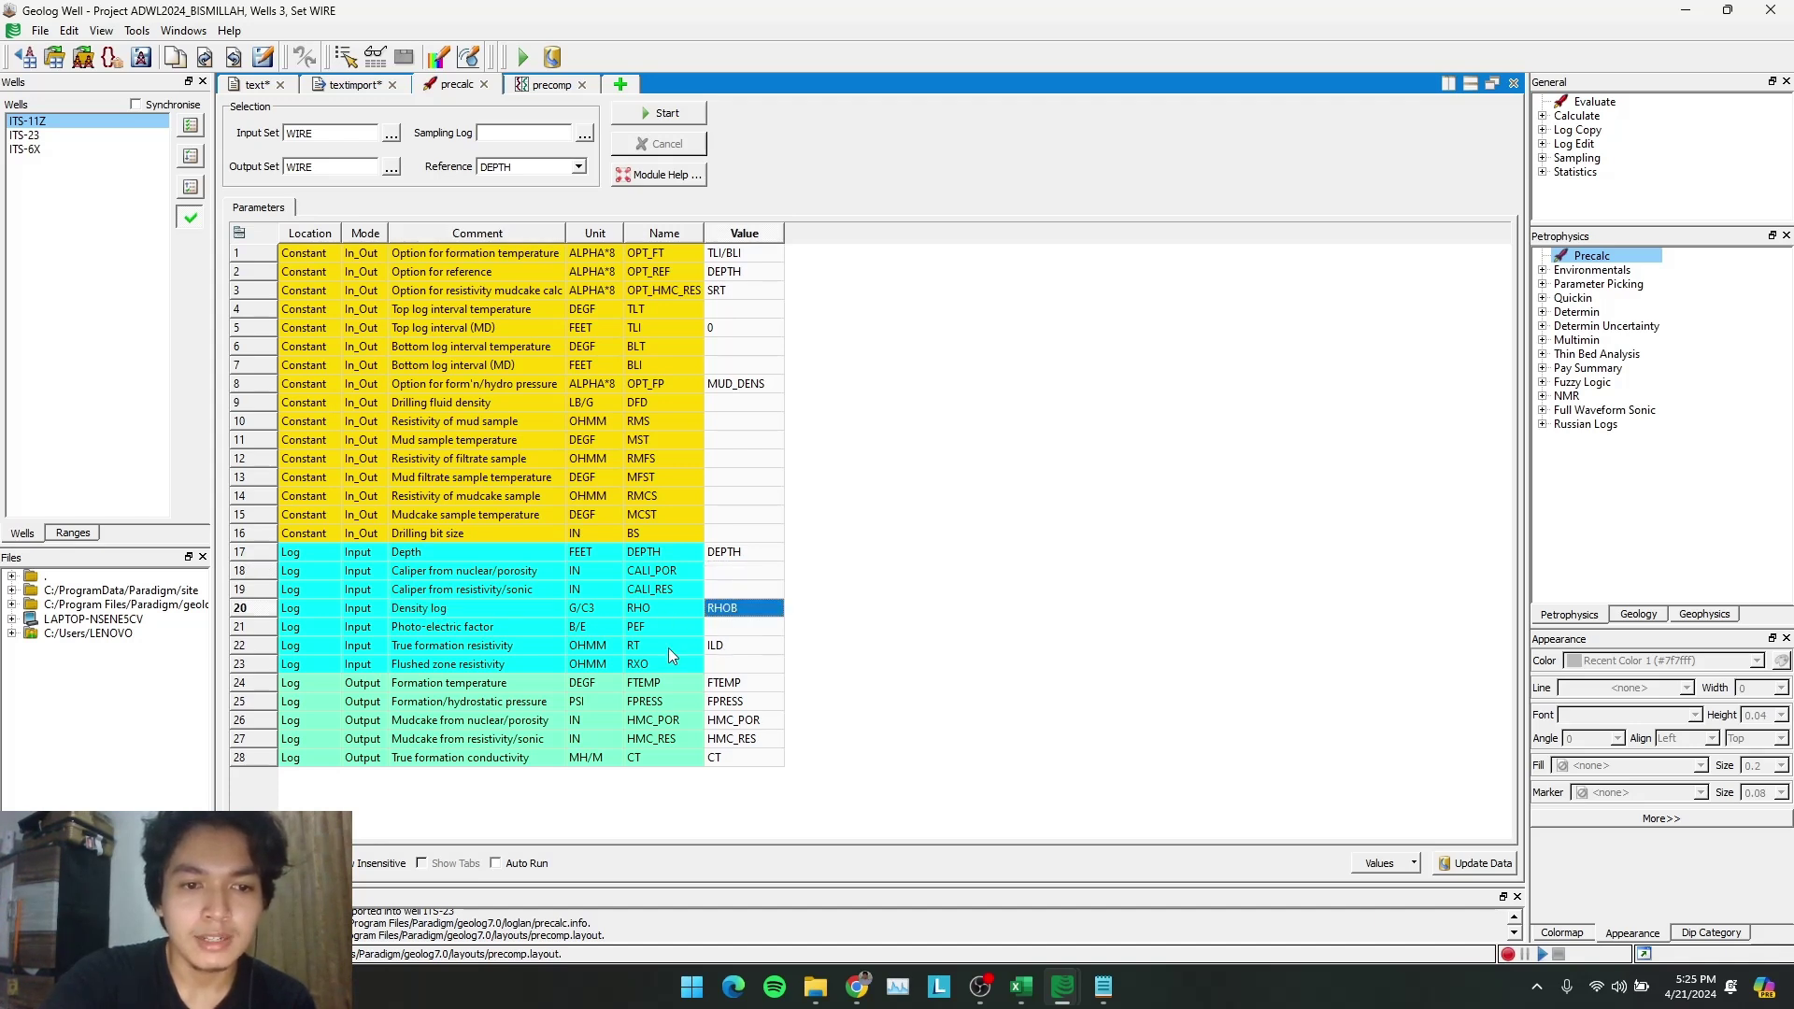
pyautogui.click(484, 647)
pyautogui.click(724, 649)
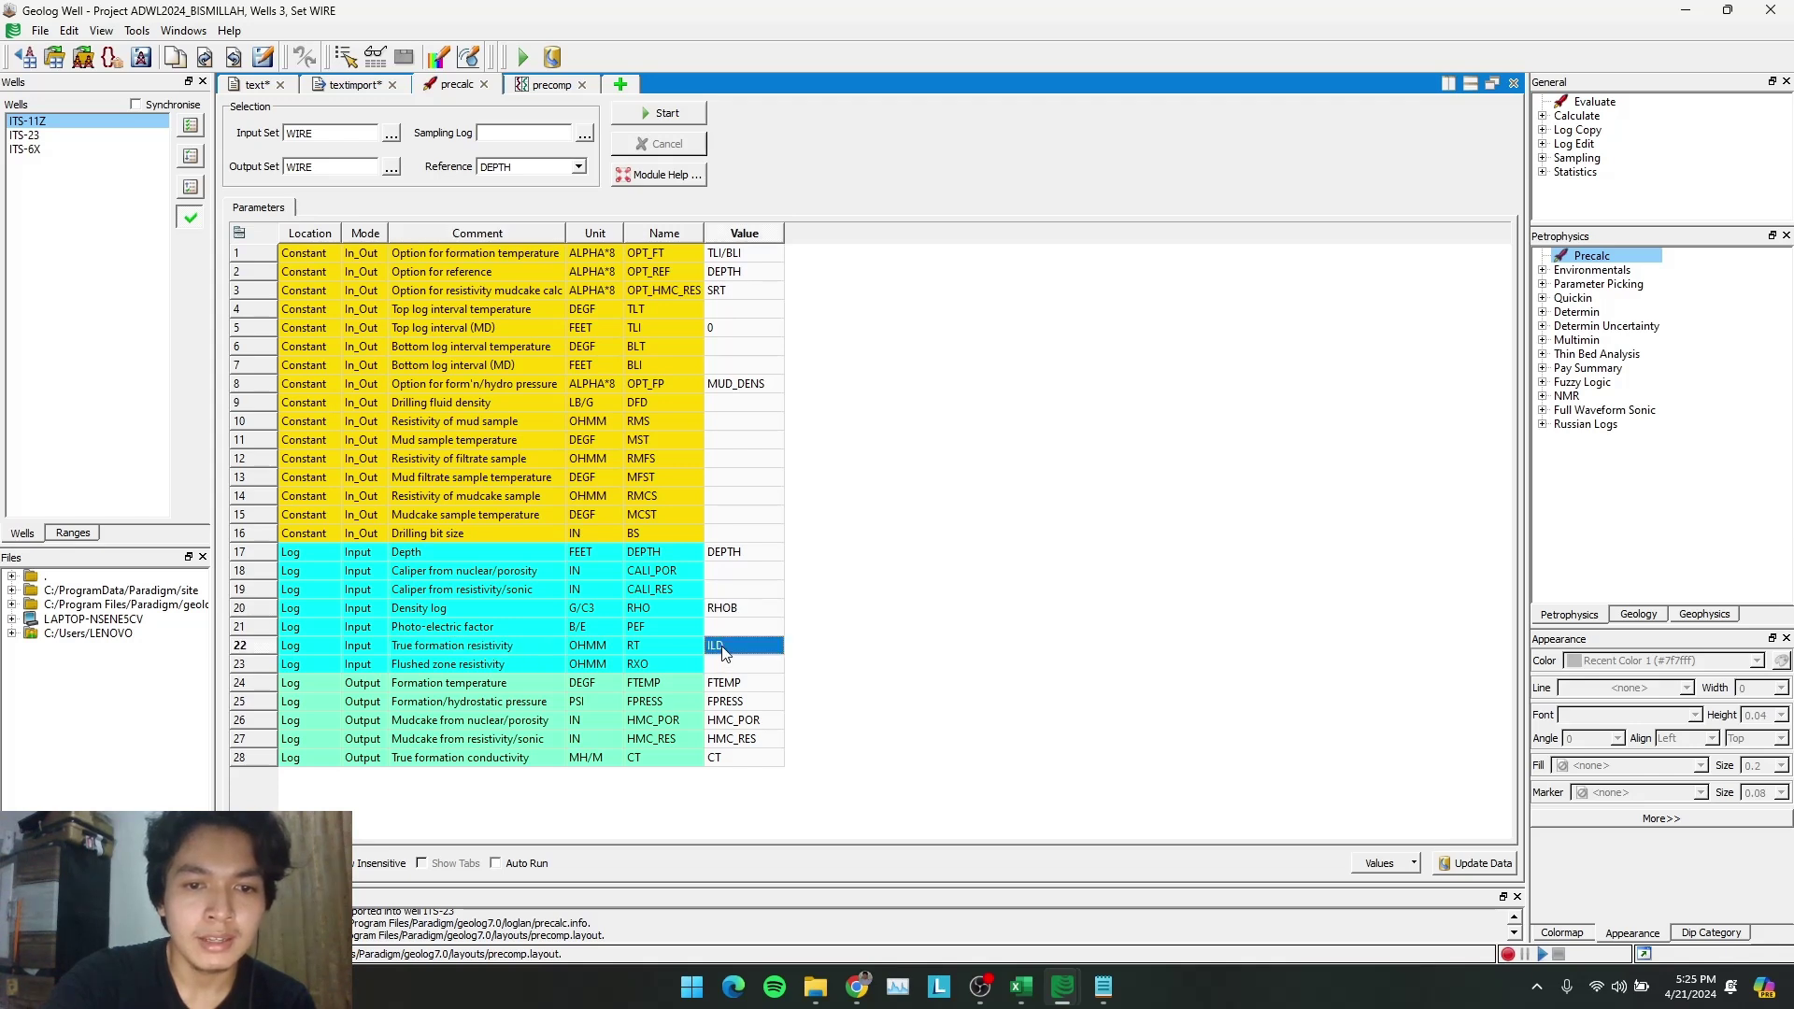
pyautogui.click(443, 572)
pyautogui.click(443, 591)
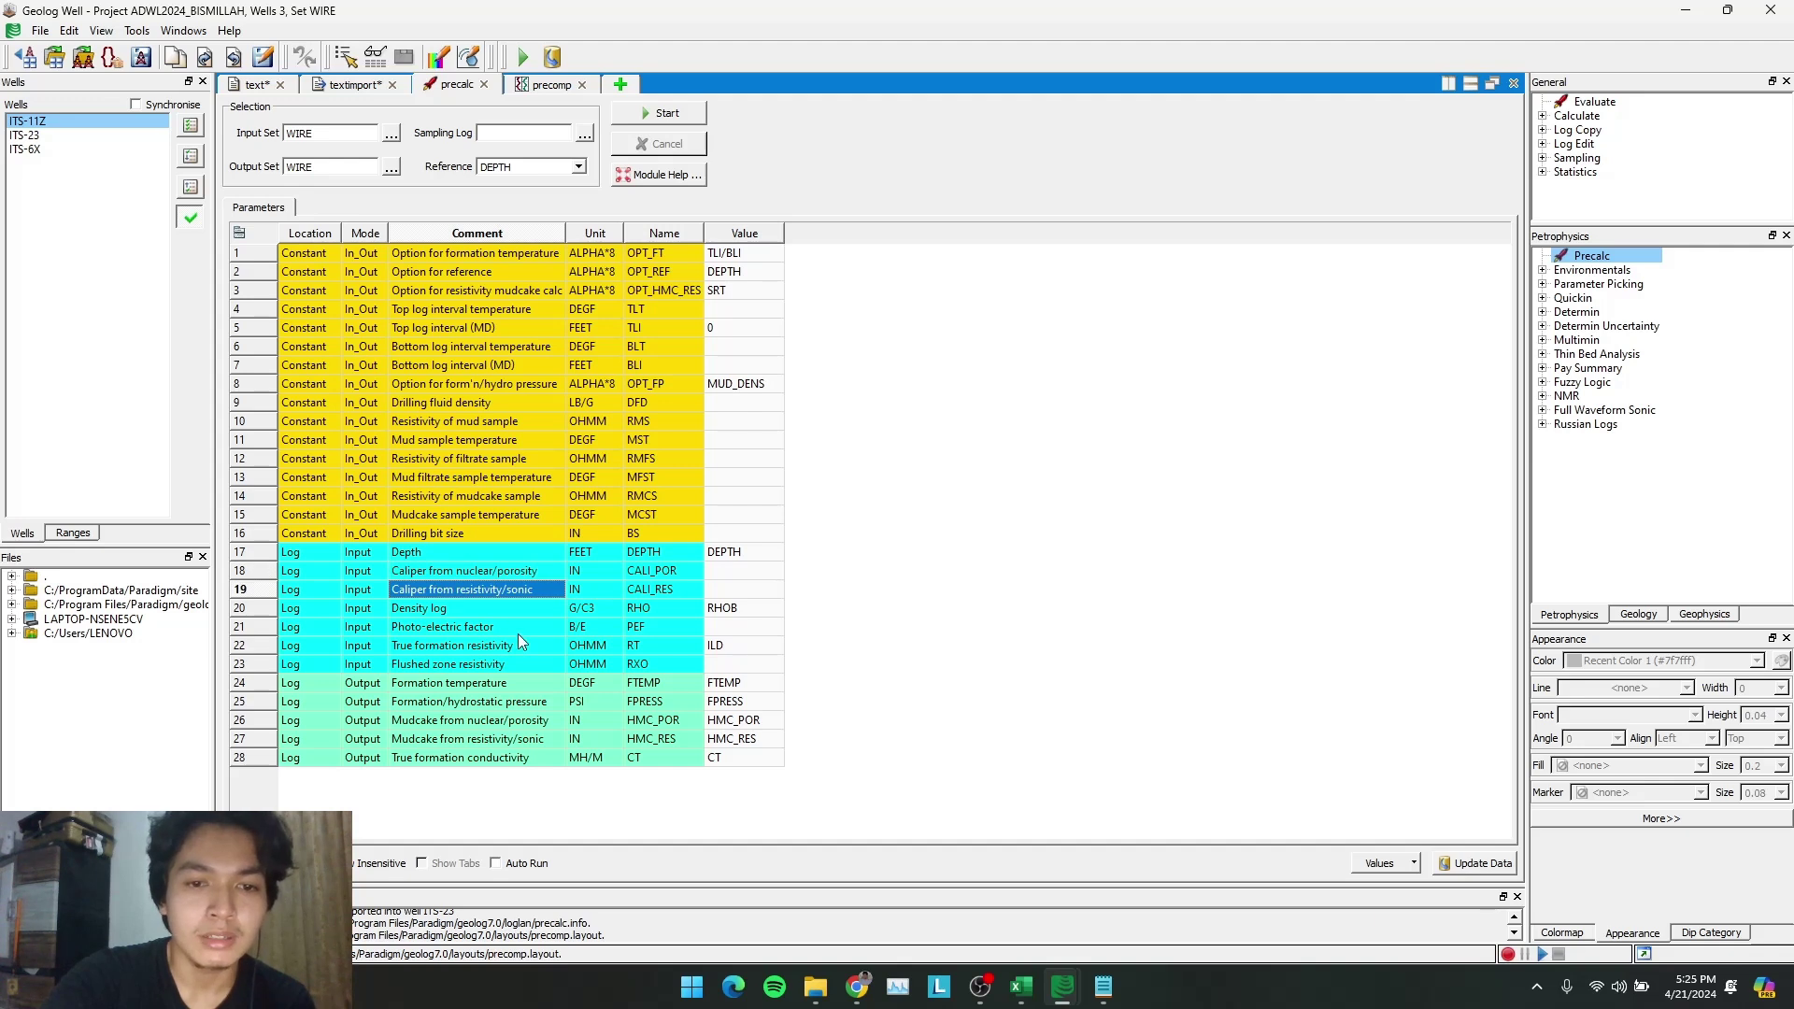
pyautogui.click(456, 669)
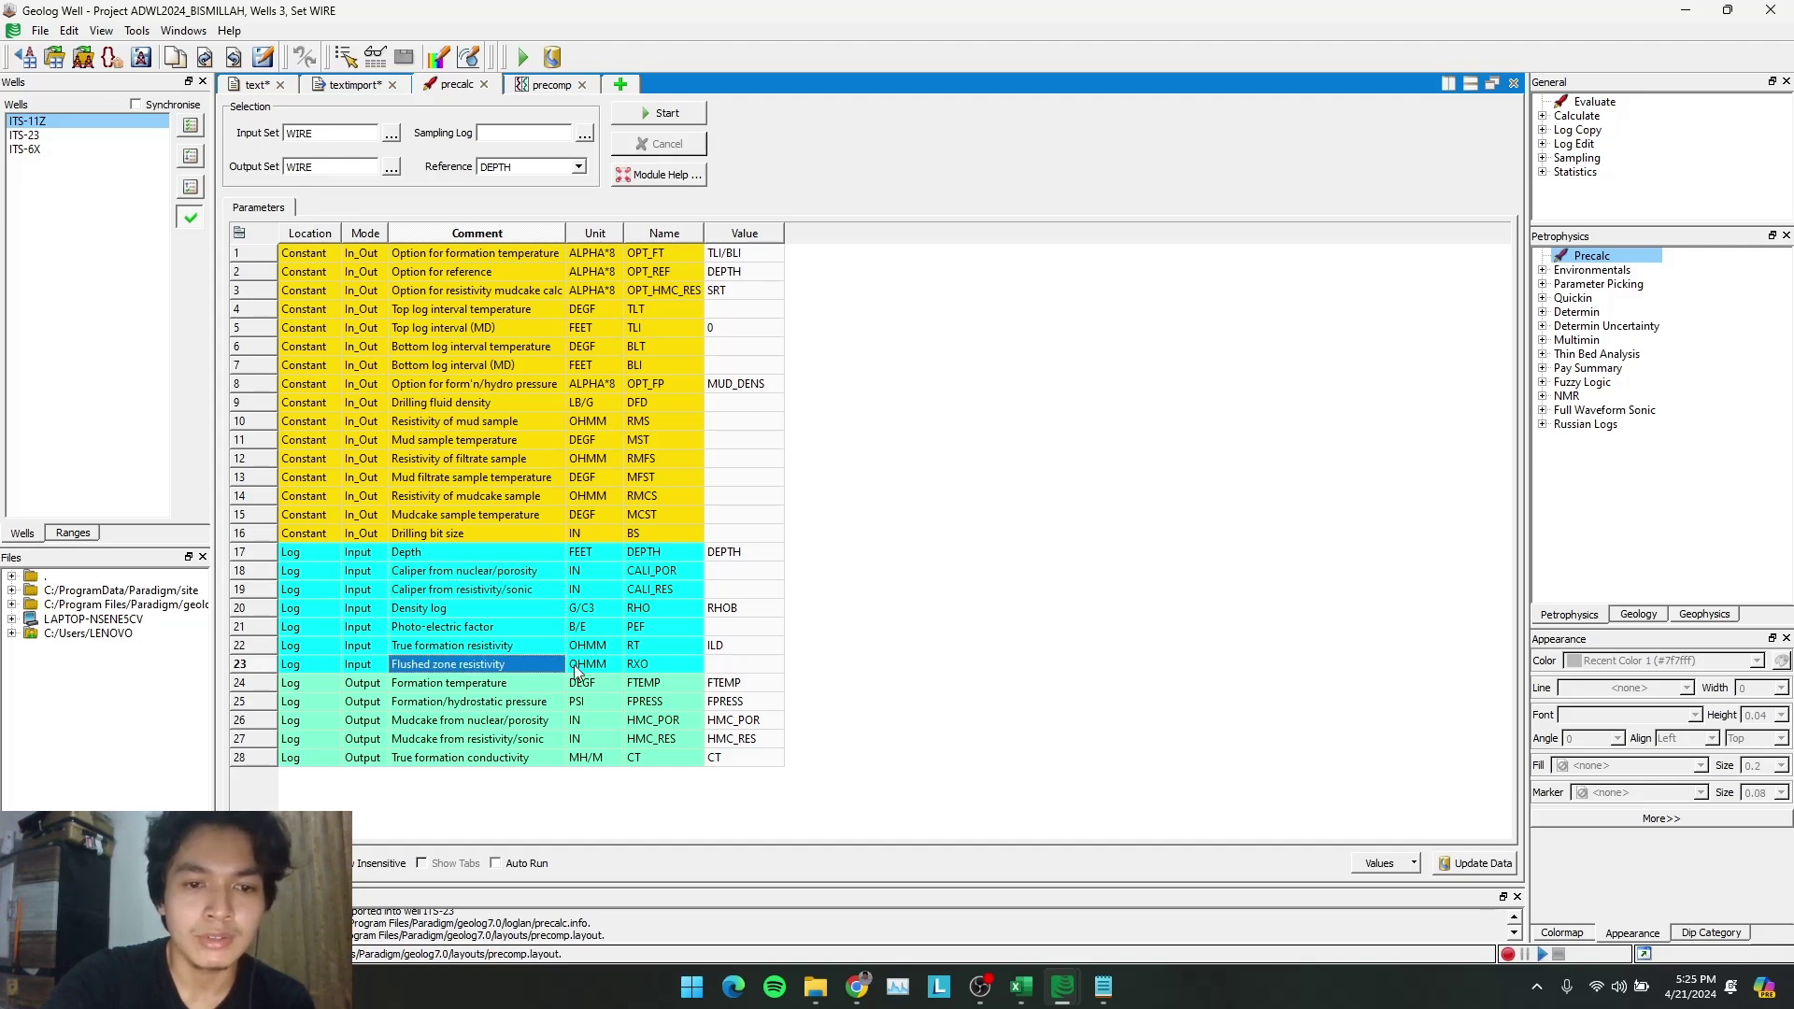
pyautogui.click(660, 670)
pyautogui.click(733, 665)
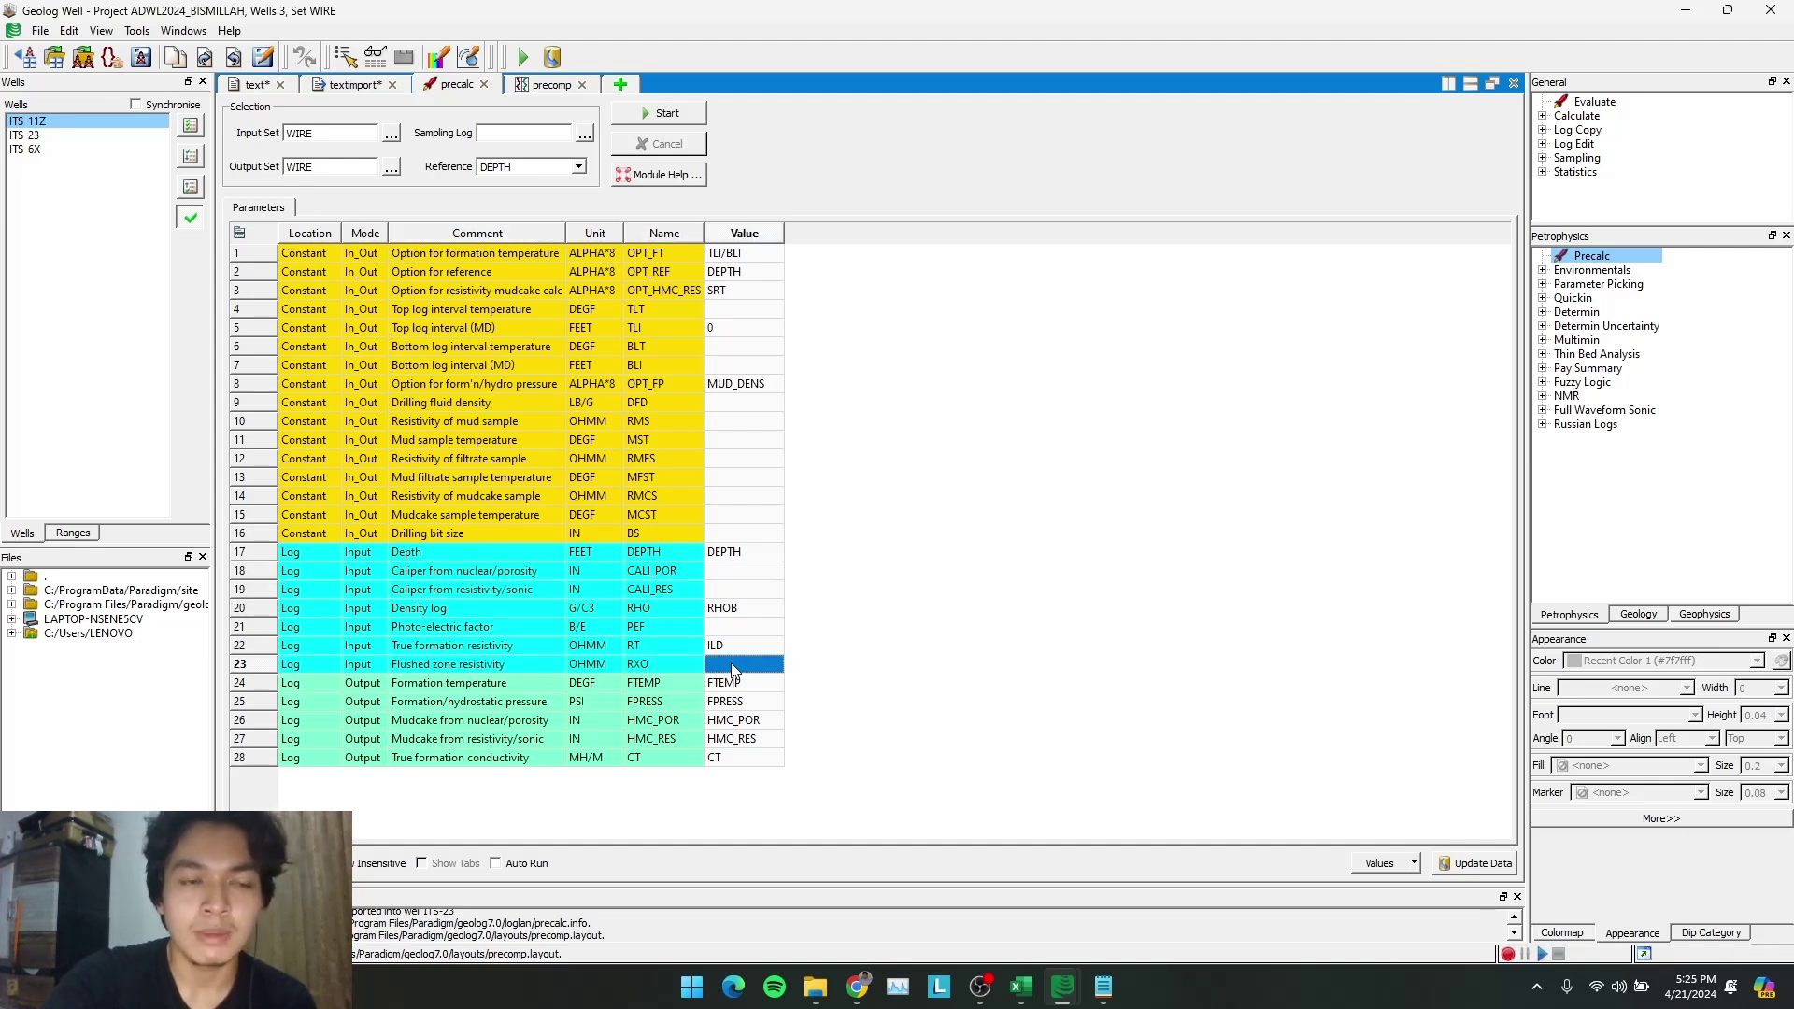
# Review the Precalc output log parameters for formation temperature, formation pressure and mudcake, plus the nuclear/porosity caliper input
pyautogui.click(364, 683)
pyautogui.click(367, 702)
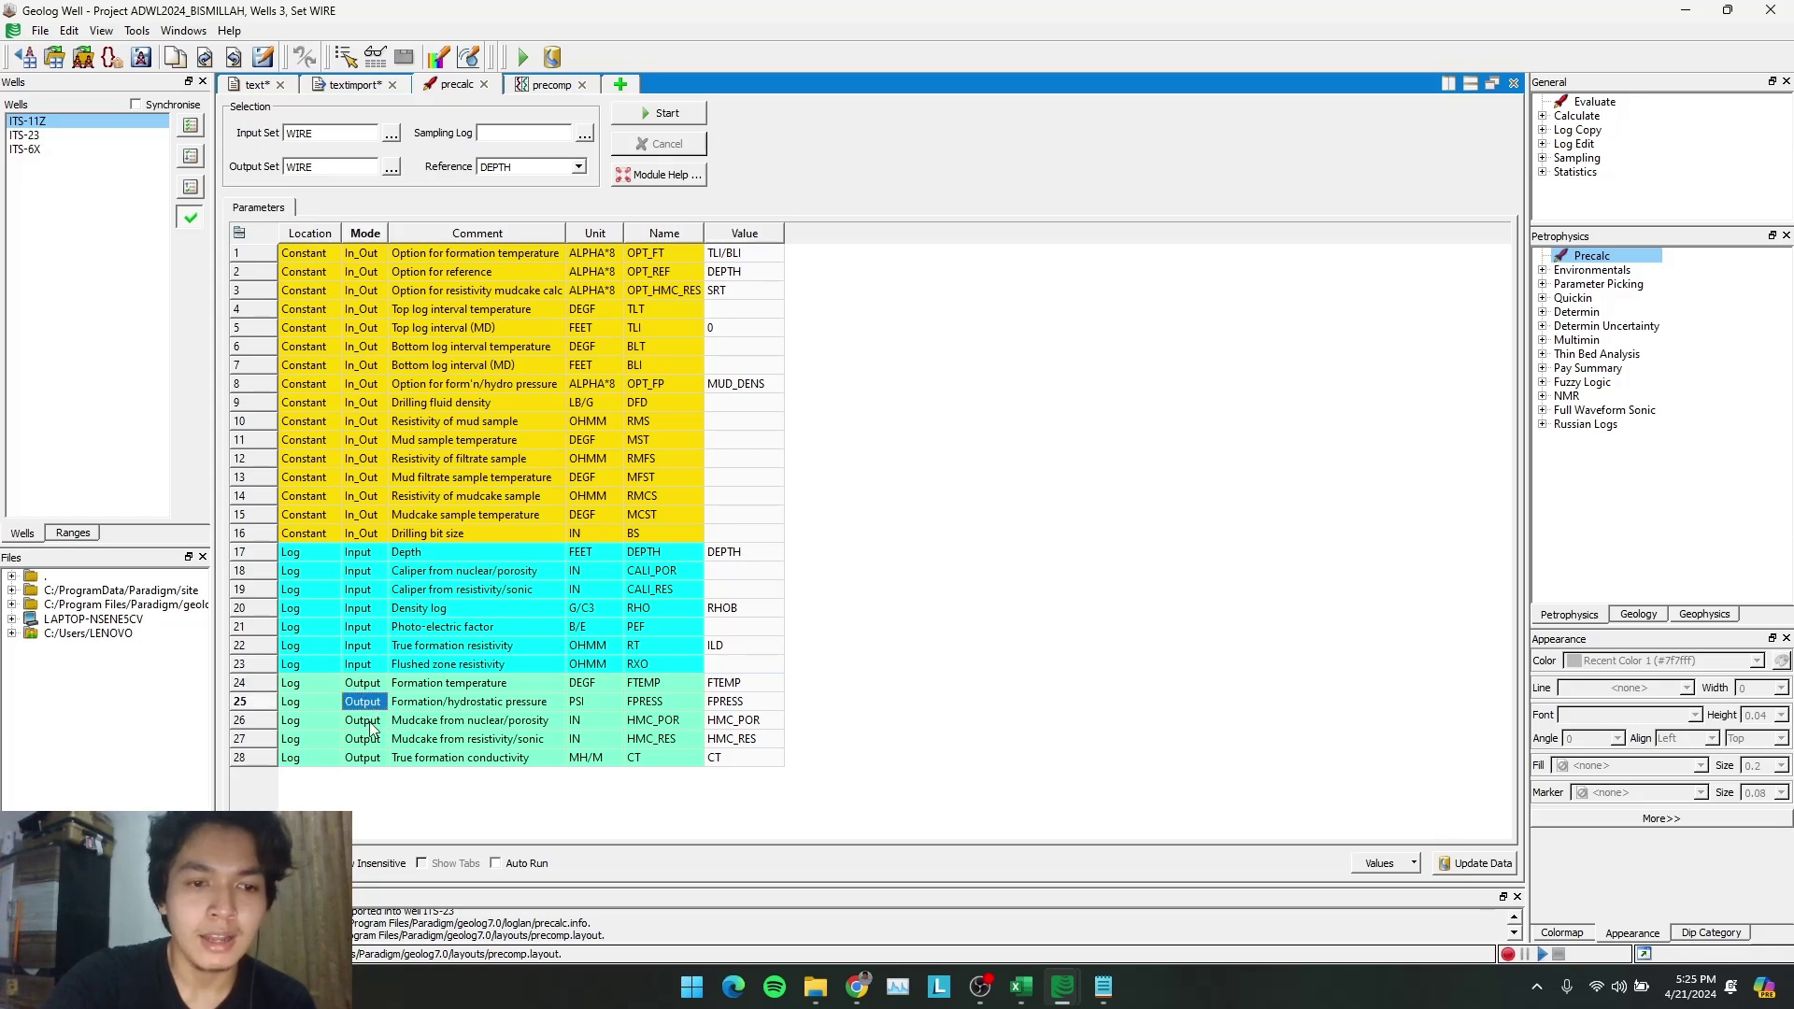
pyautogui.click(364, 720)
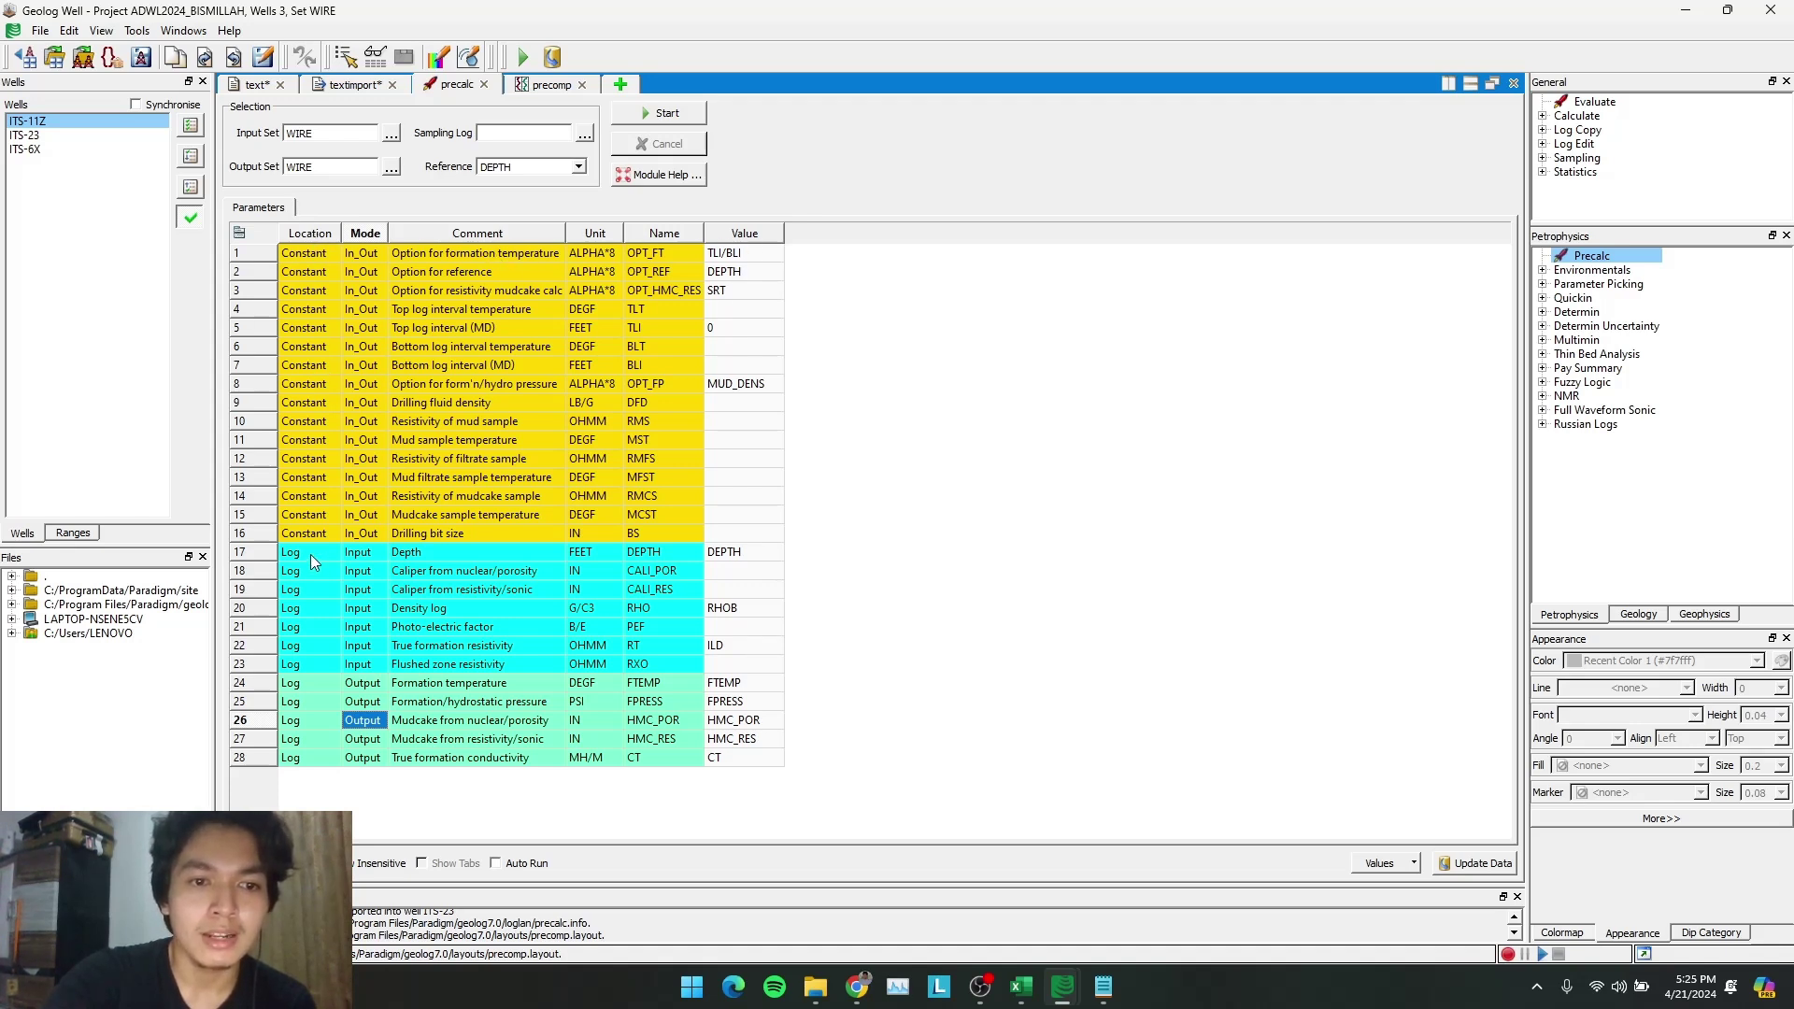
pyautogui.click(759, 573)
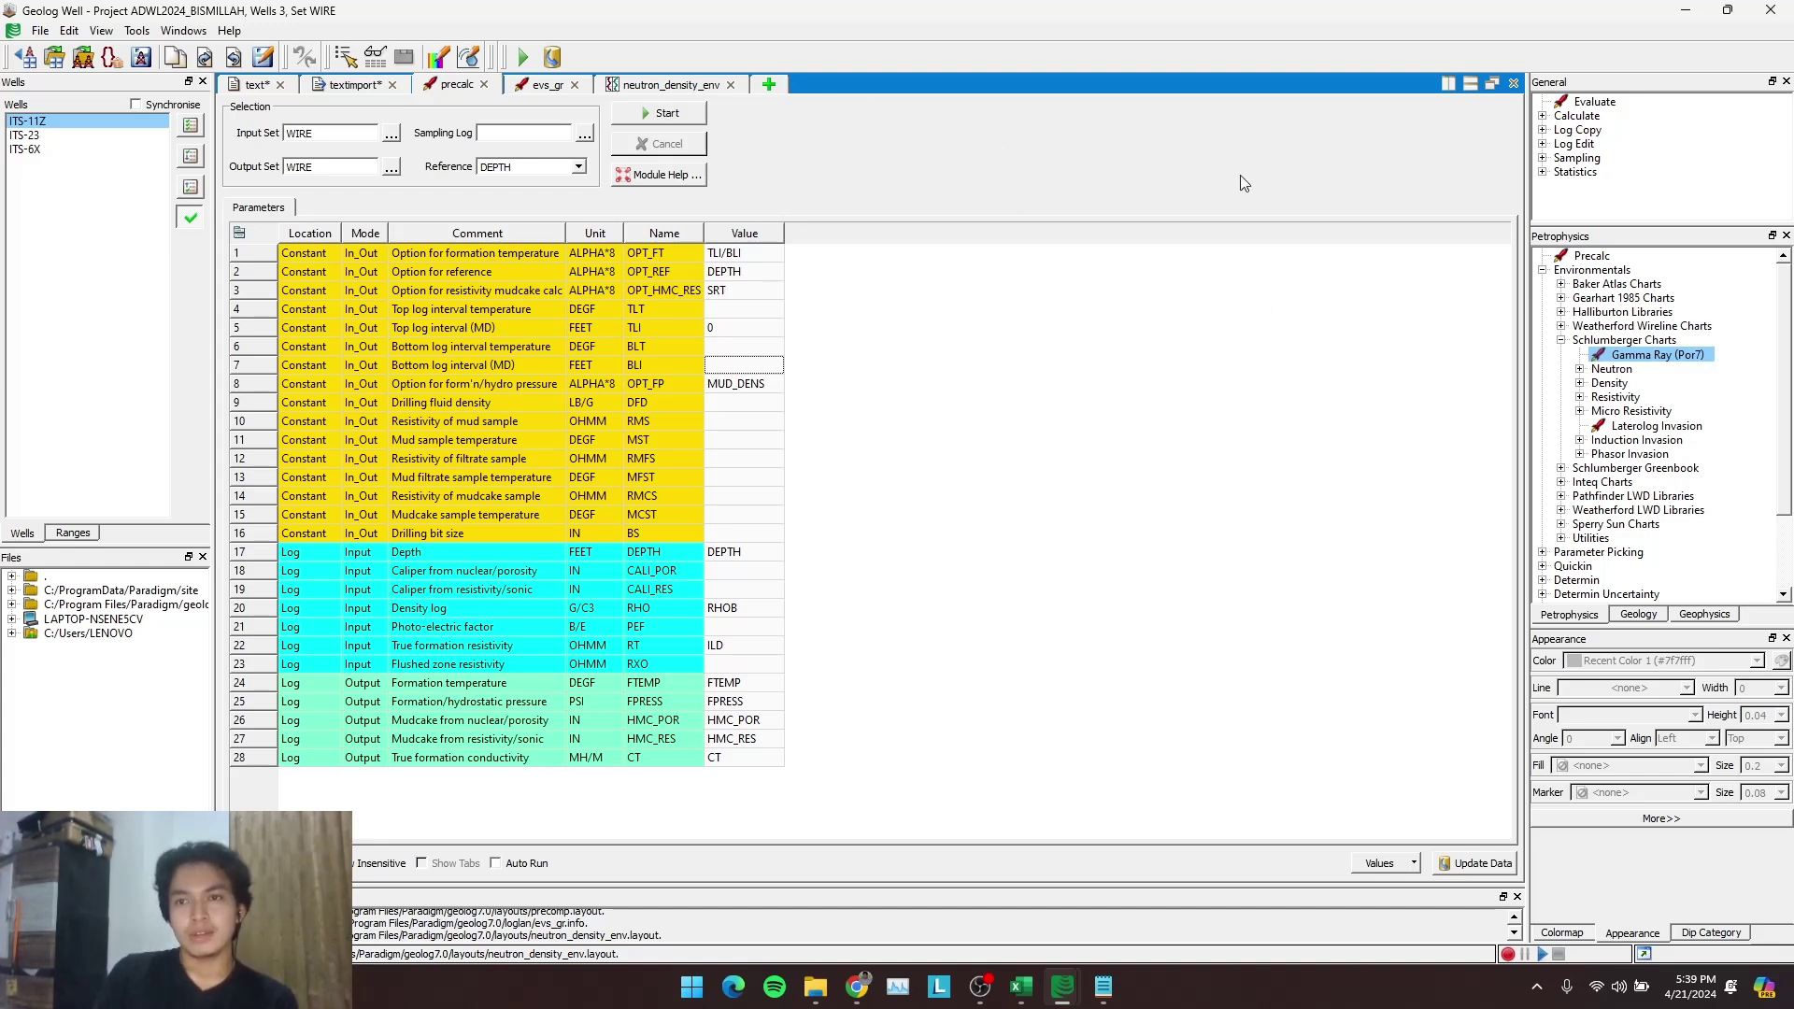
# Bring up a new start page and expand the Environmentals Schlumberger Charts to list the Density and Neutron correction modules
pyautogui.click(1542, 271)
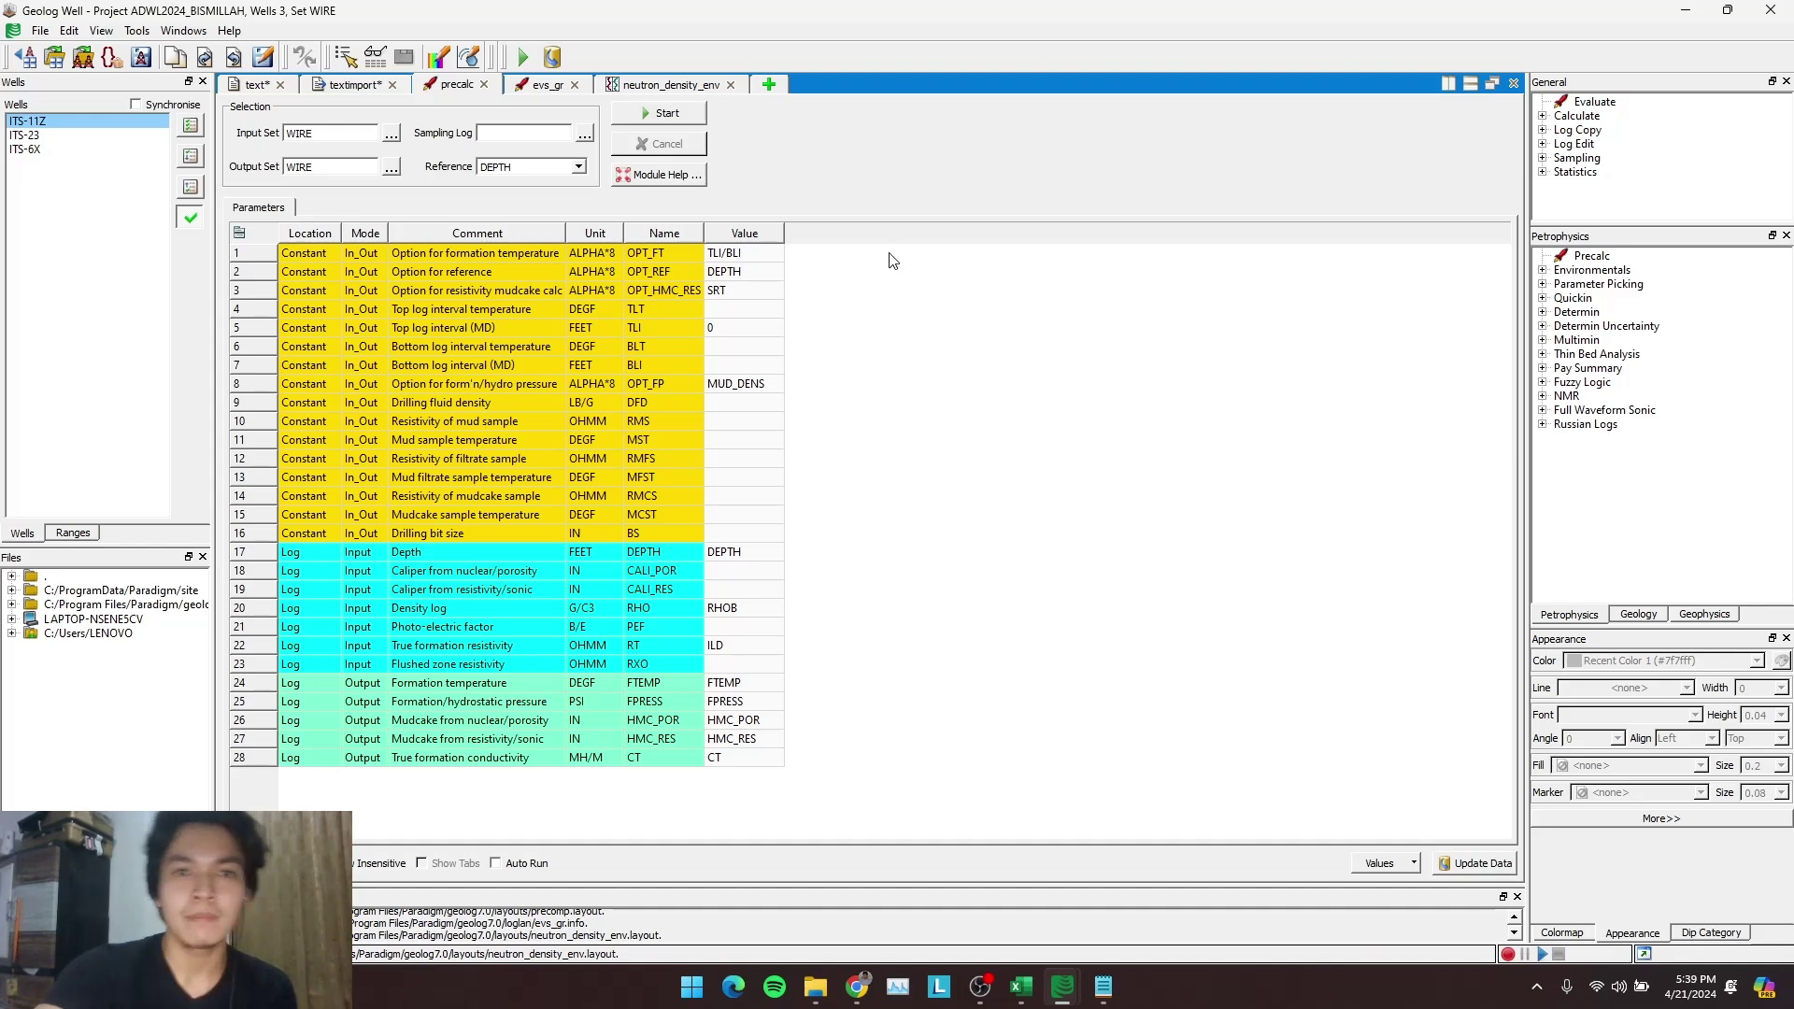
pyautogui.click(770, 85)
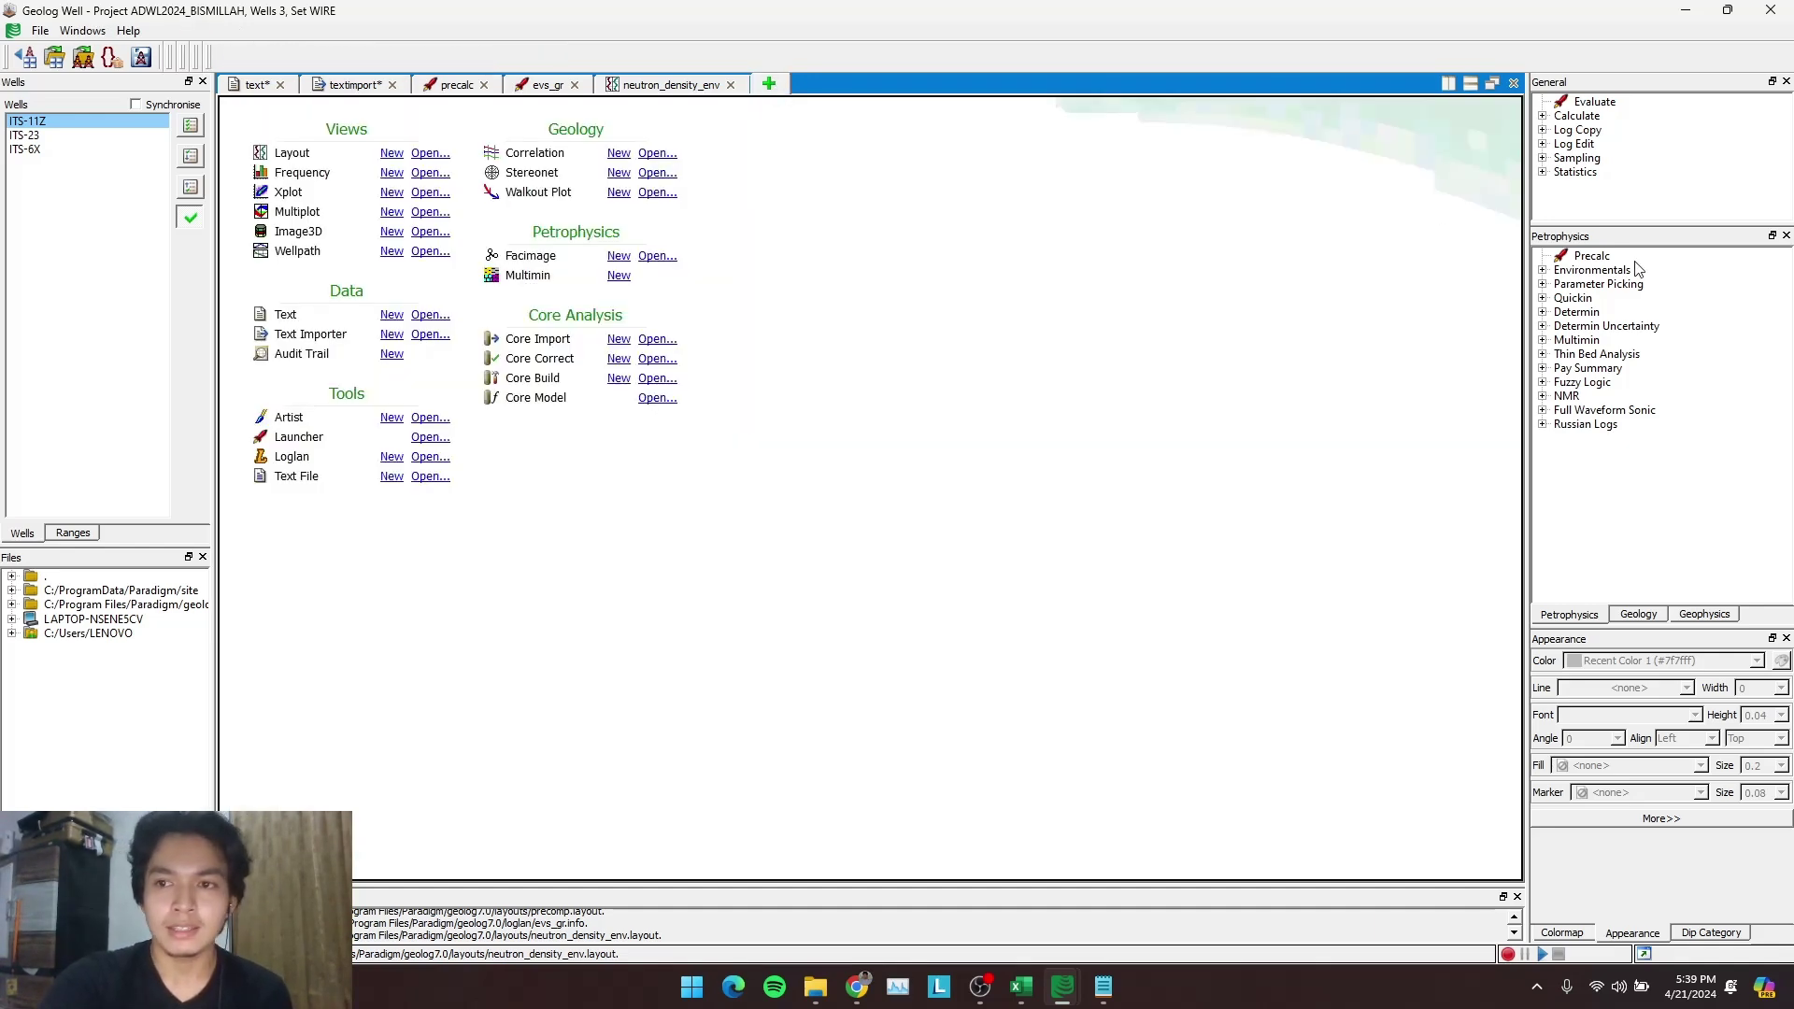
pyautogui.click(1542, 270)
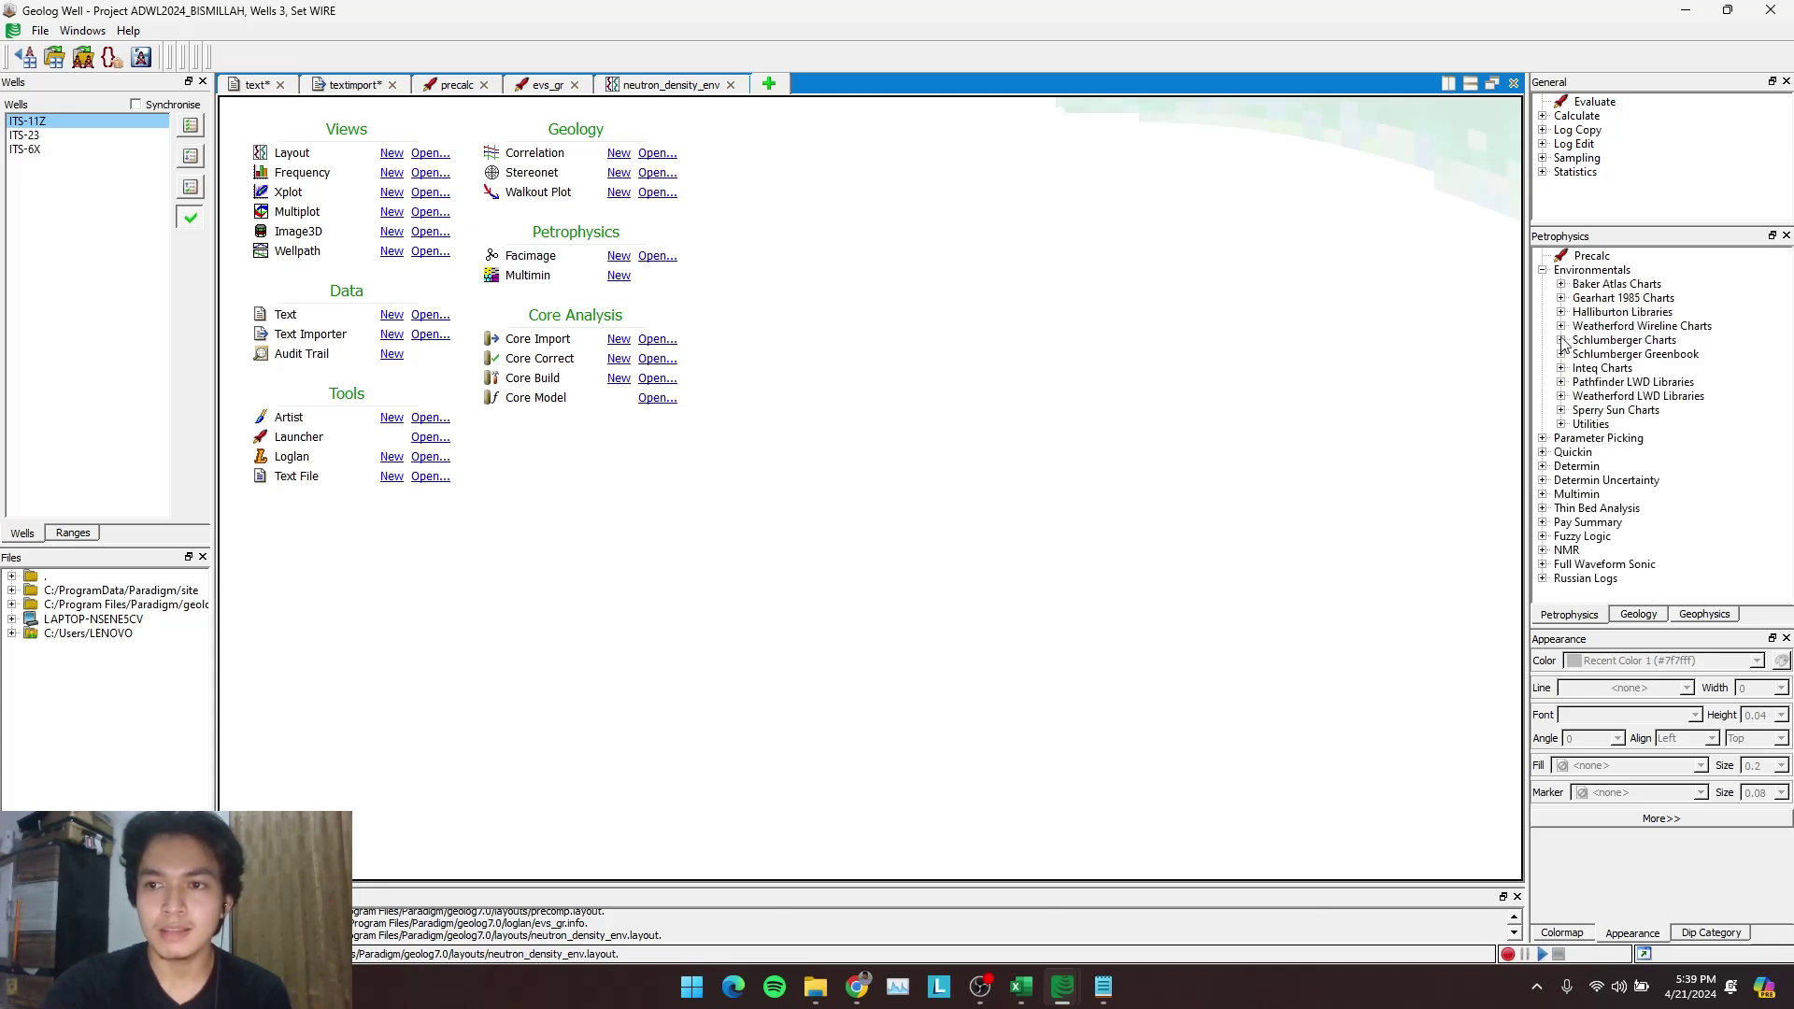
pyautogui.click(1561, 341)
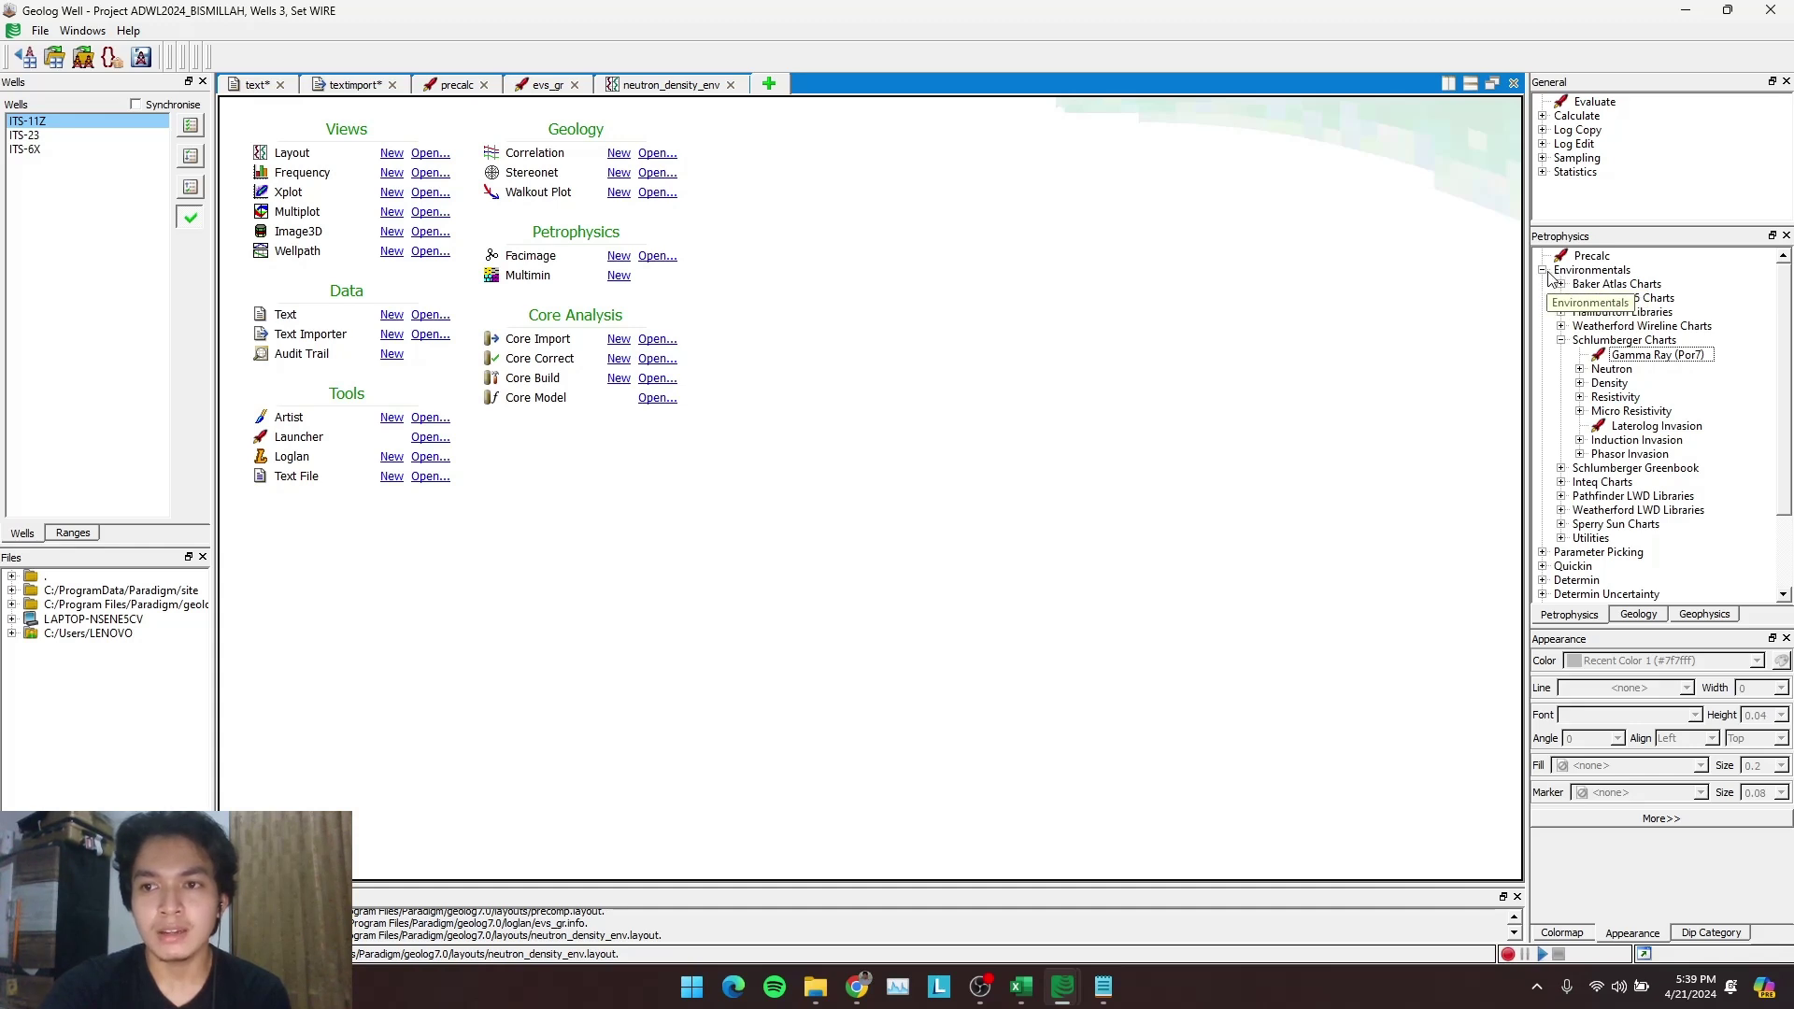
pyautogui.click(1561, 340)
pyautogui.click(1560, 340)
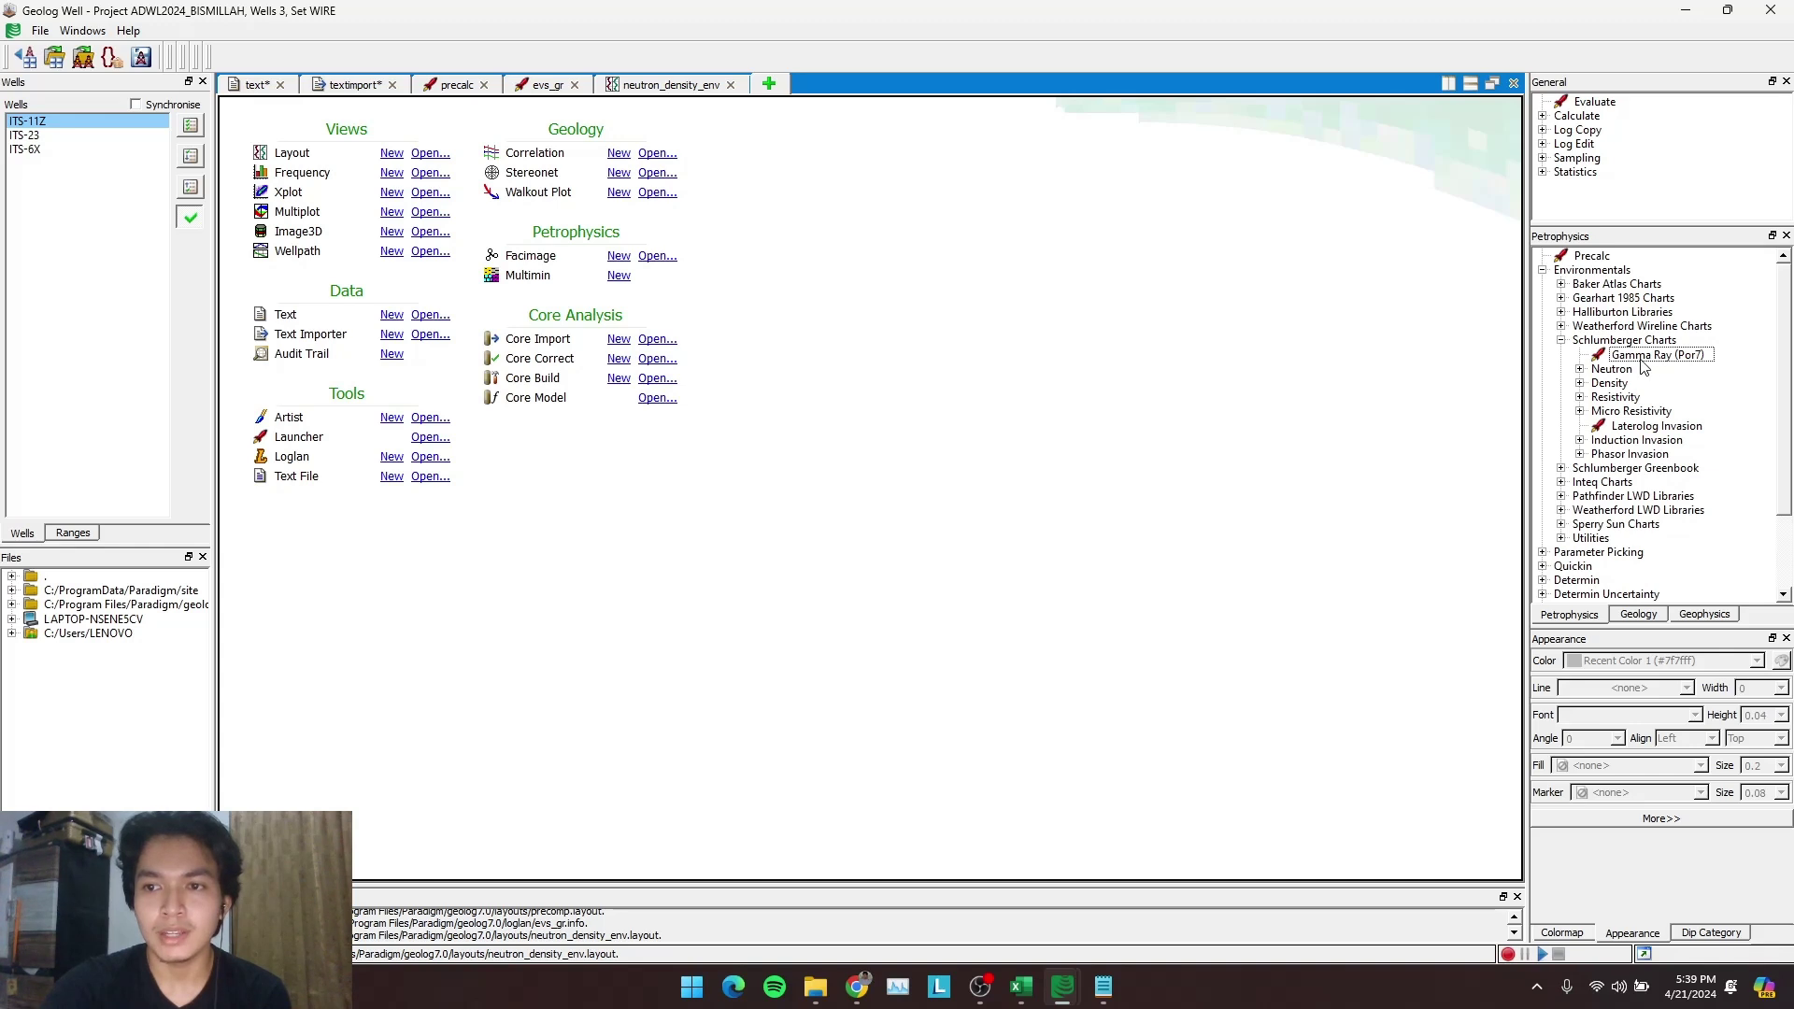
pyautogui.click(1560, 340)
pyautogui.click(1560, 341)
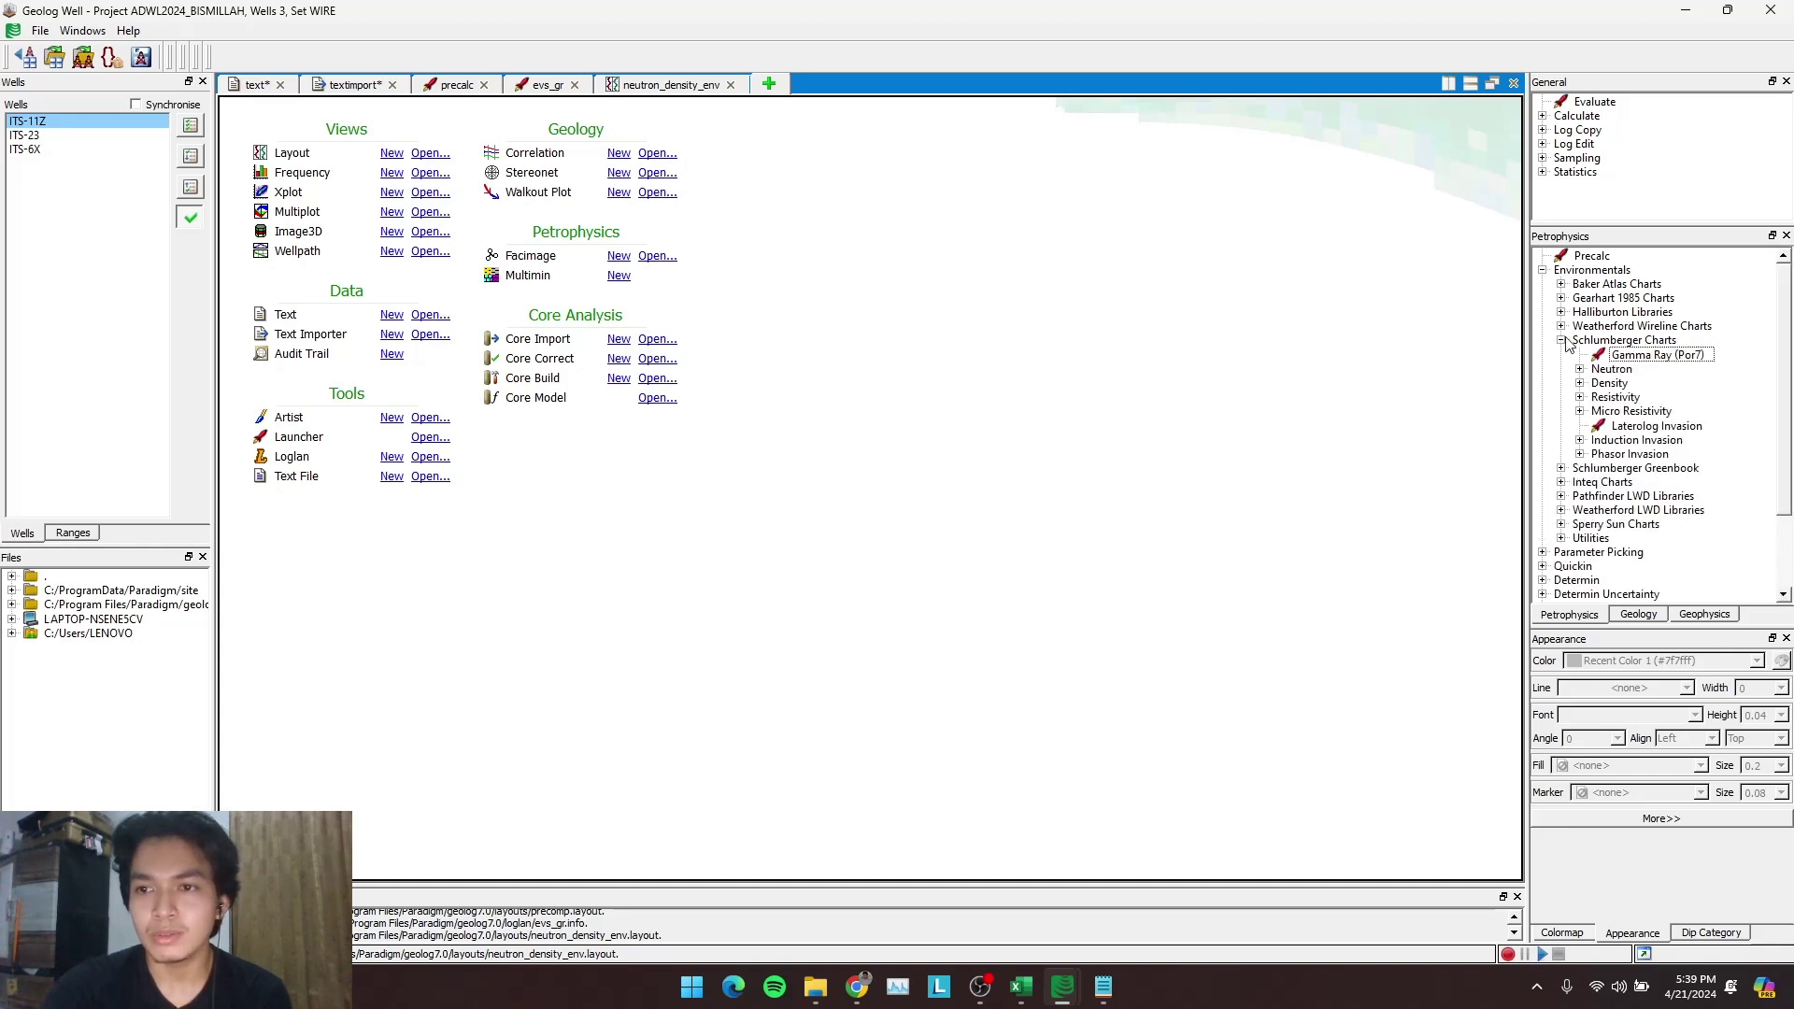
pyautogui.click(1581, 383)
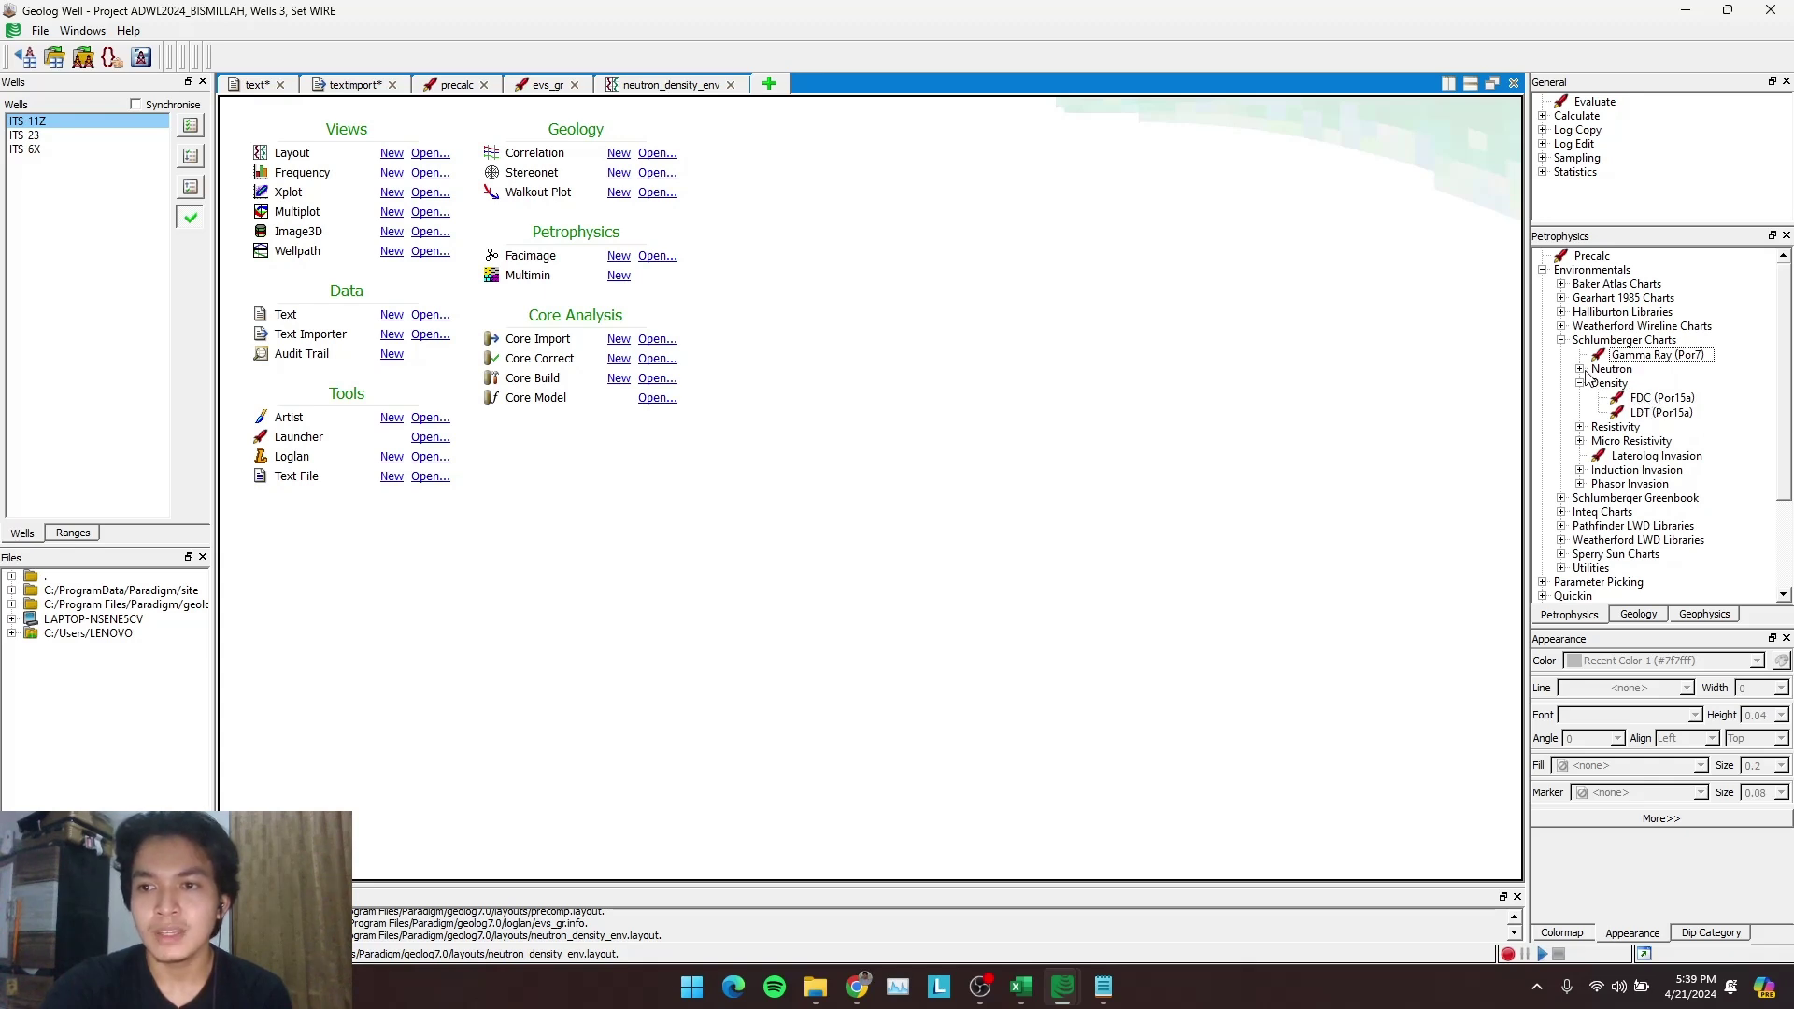
pyautogui.click(1580, 369)
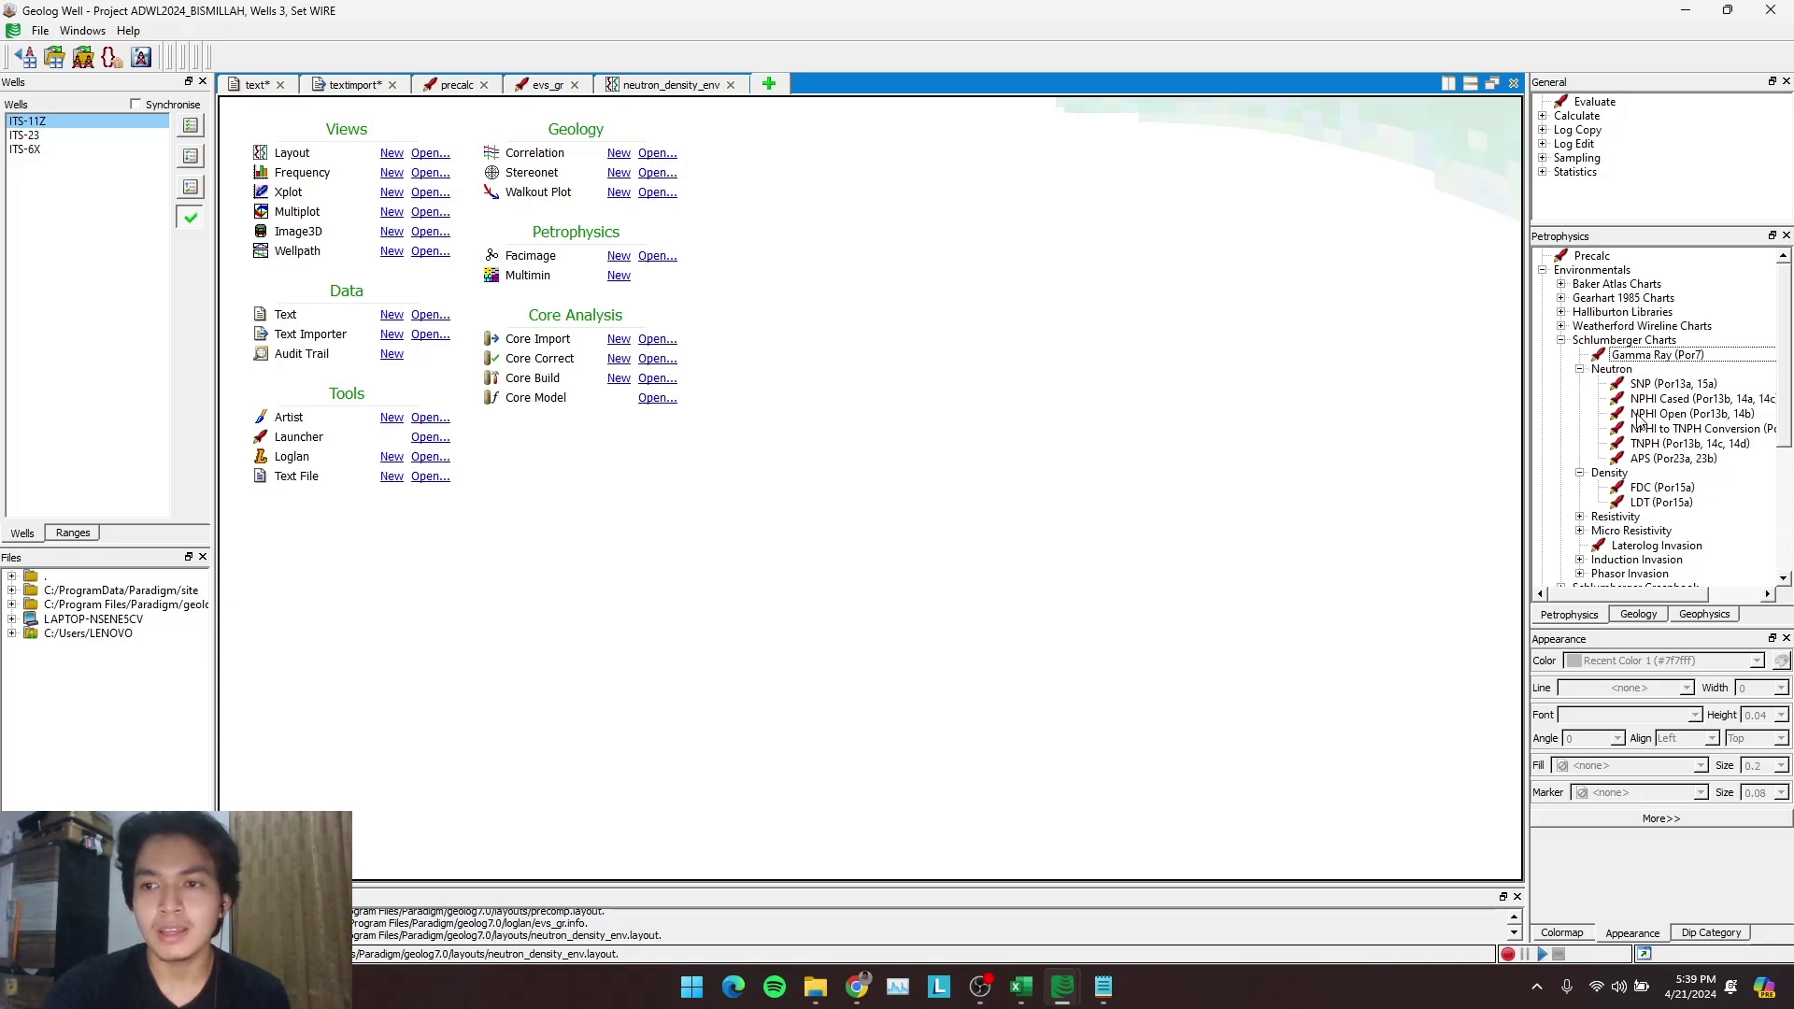
# Open the Schlumberger Gamma Ray (Por7) correction module and set the drilling fluid density DFD to 9.3 LB/G
pyautogui.doubleClick(1645, 356)
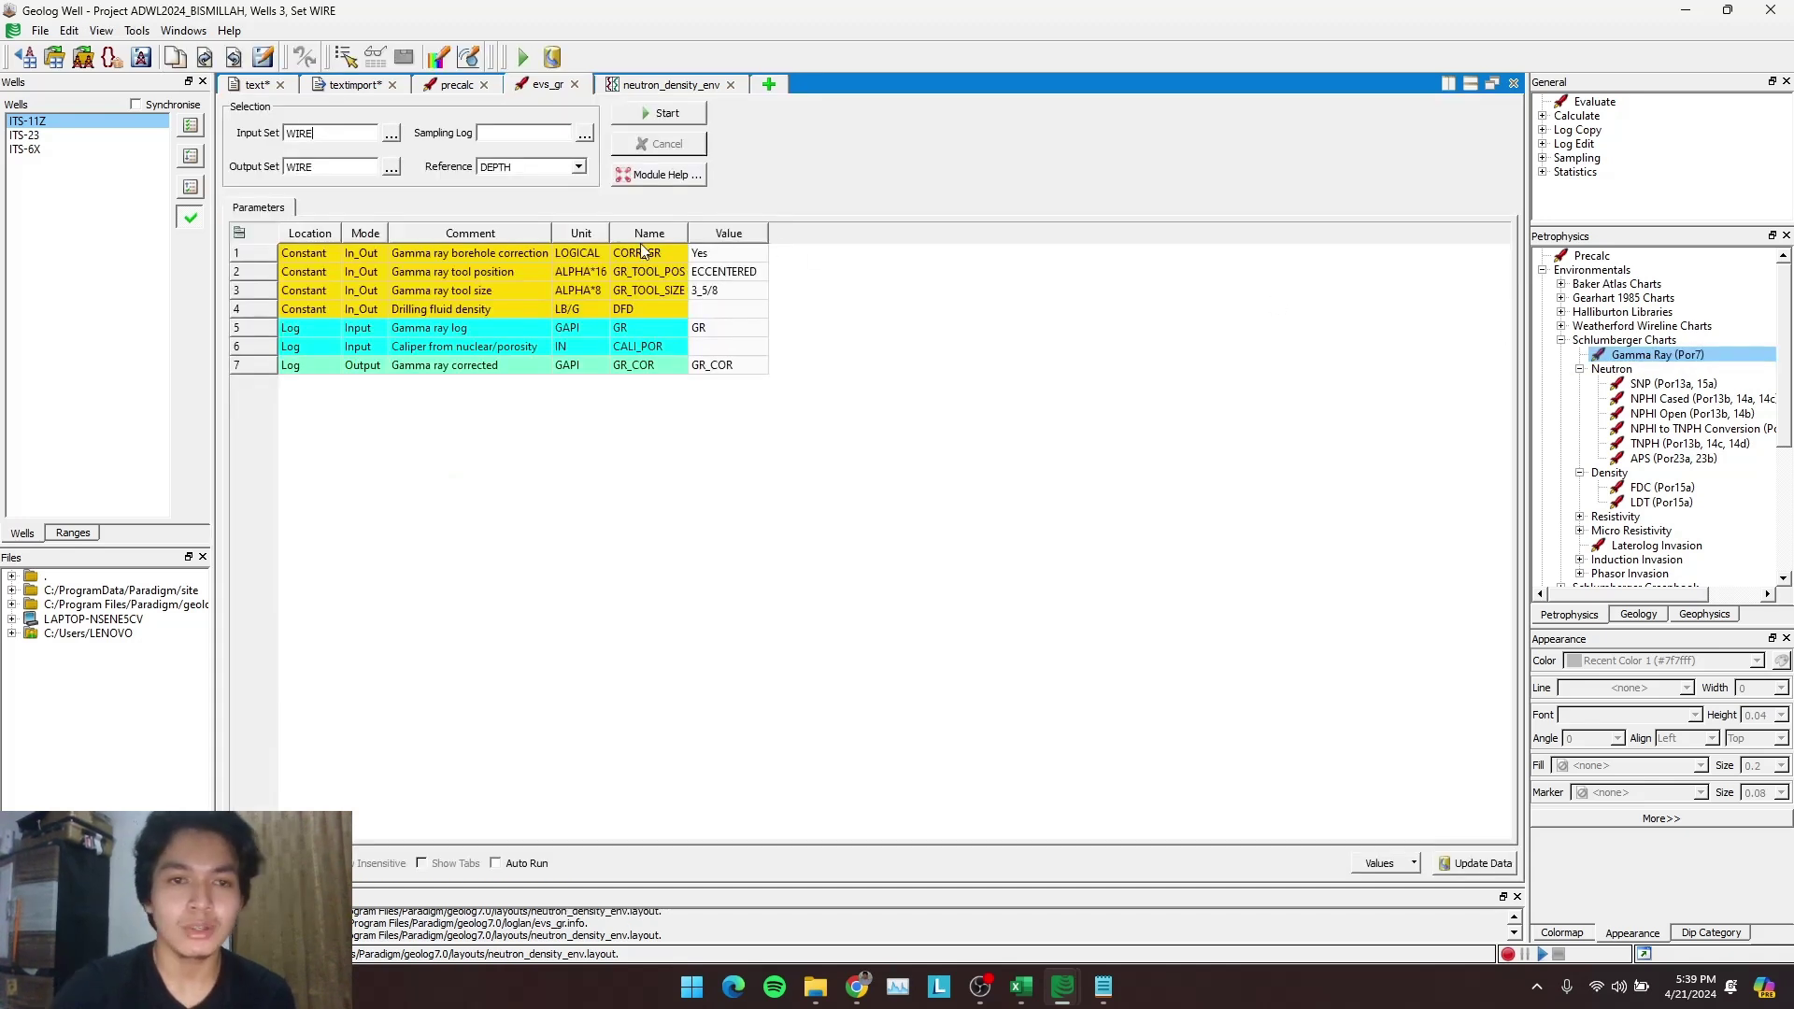
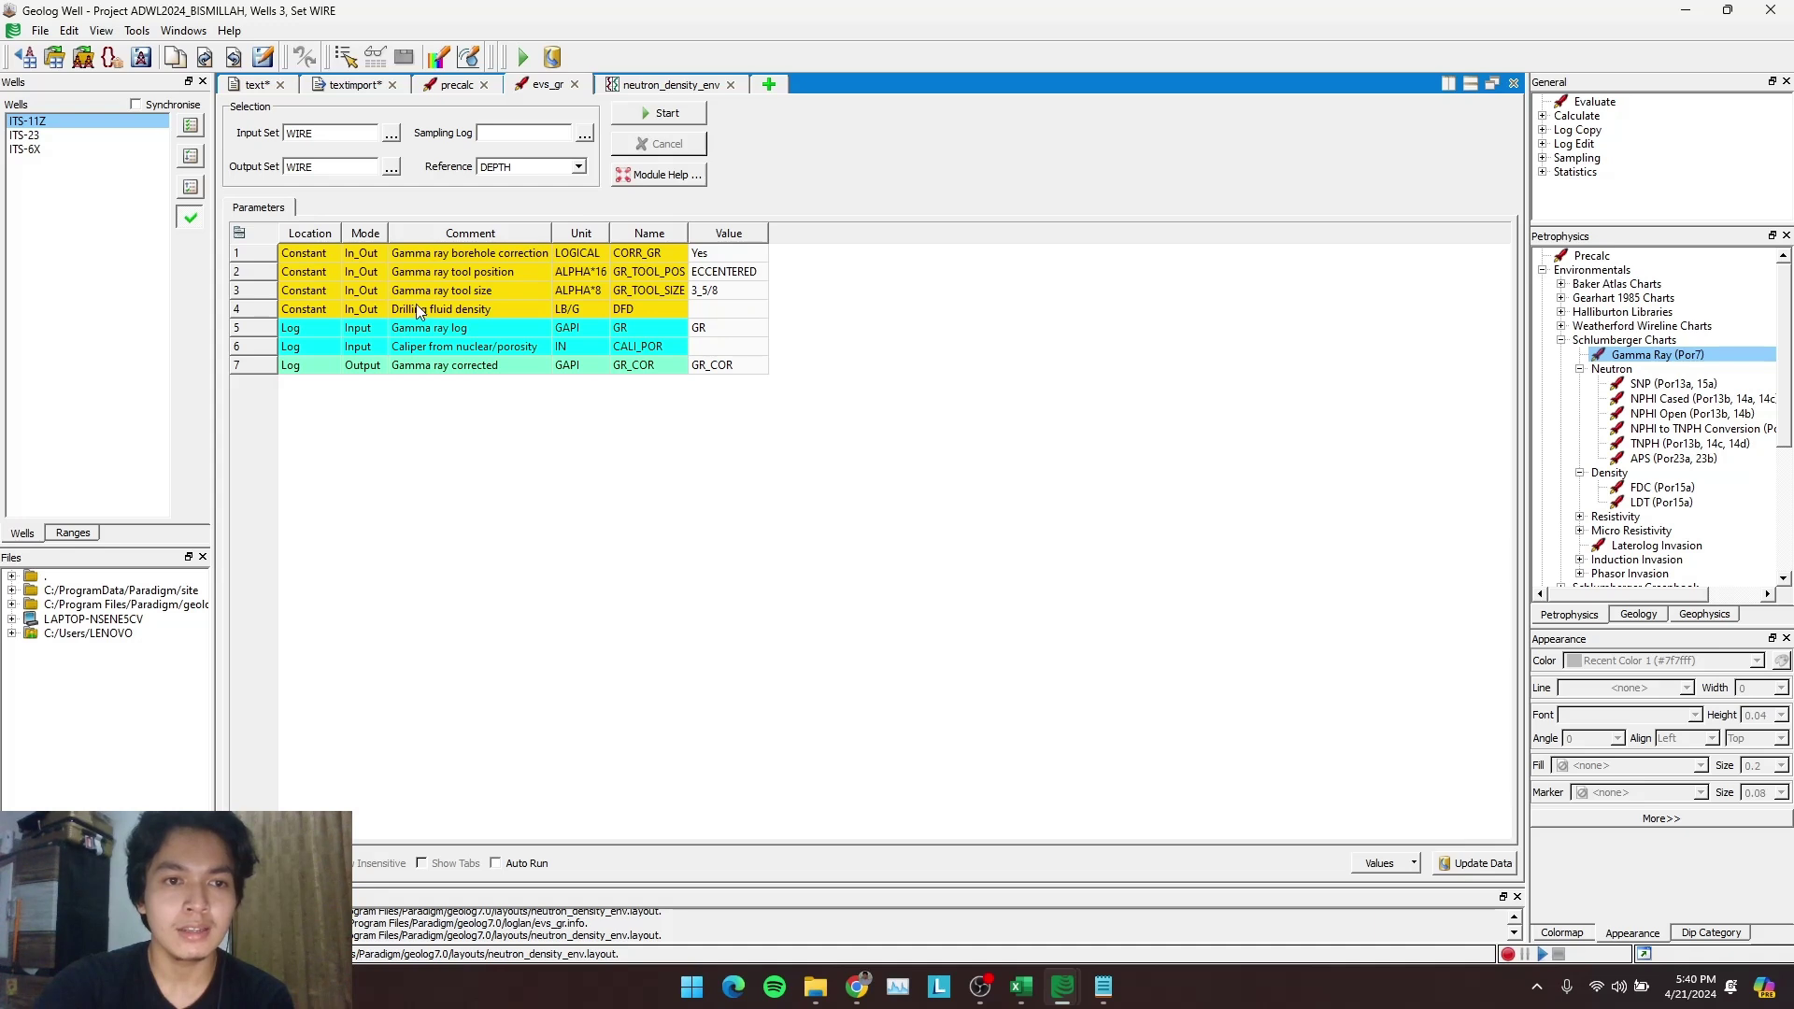
pyautogui.click(486, 309)
pyautogui.click(715, 311)
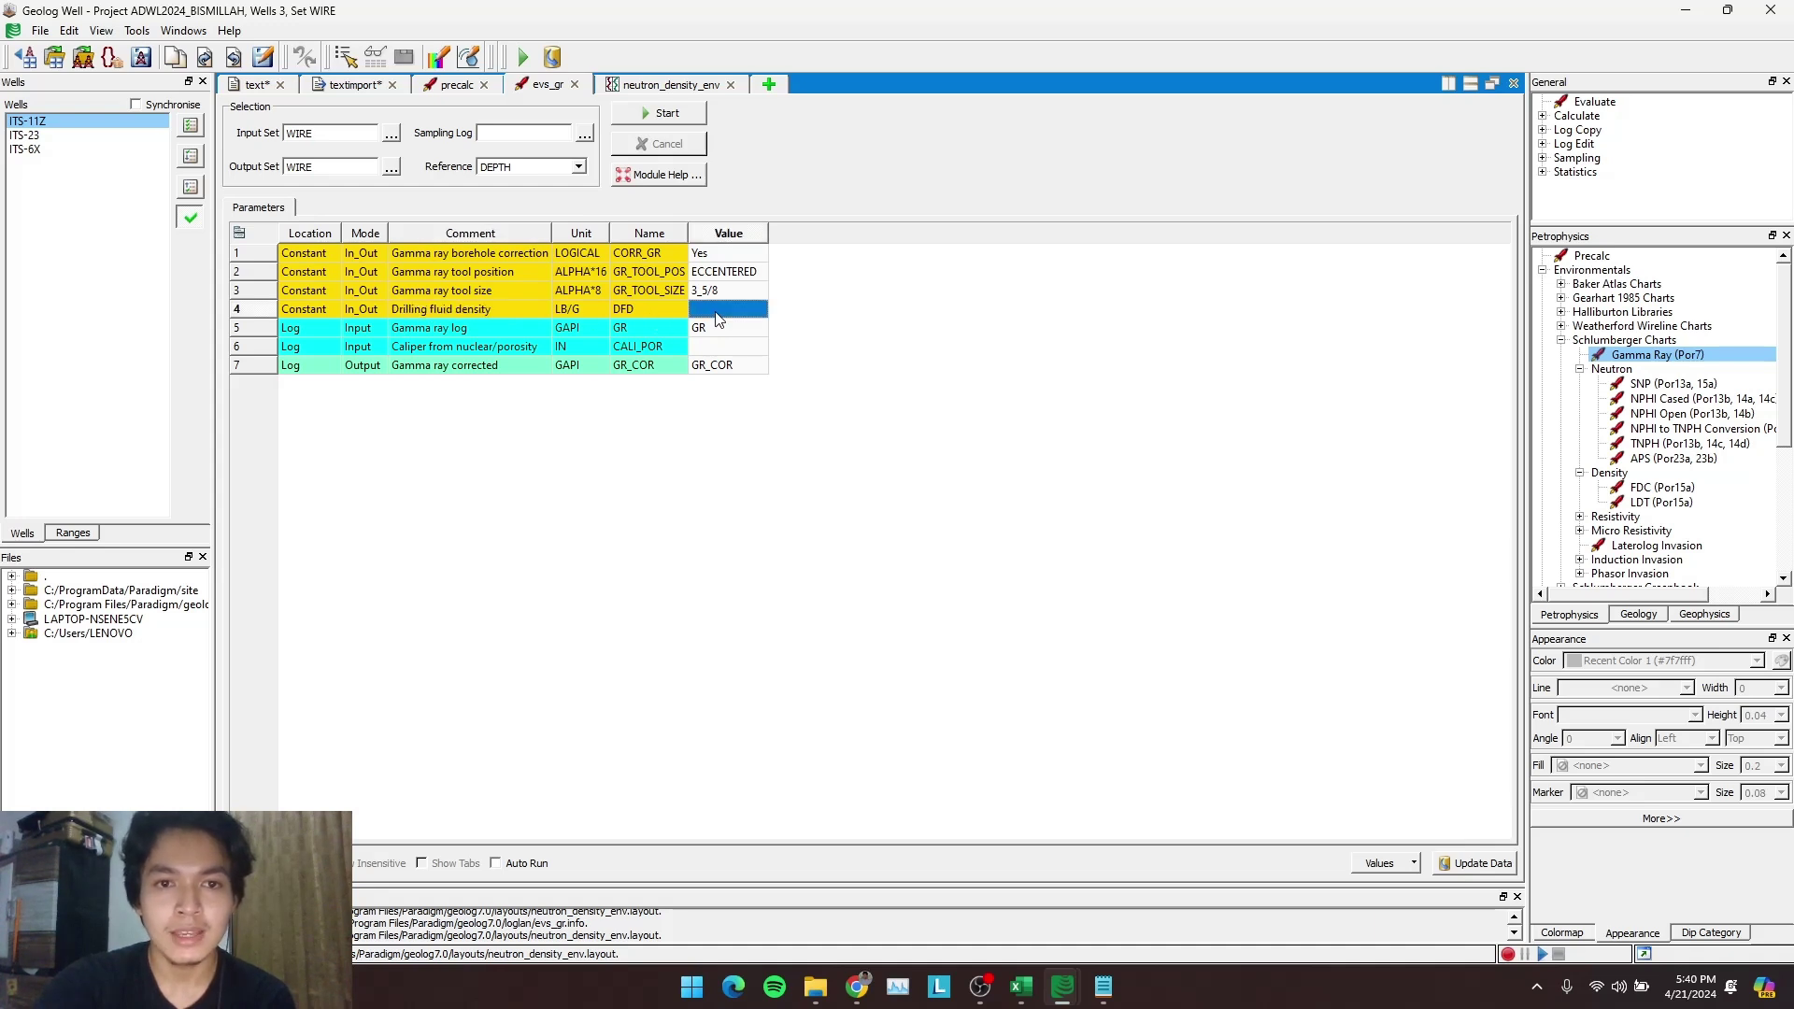
pyautogui.click(715, 311)
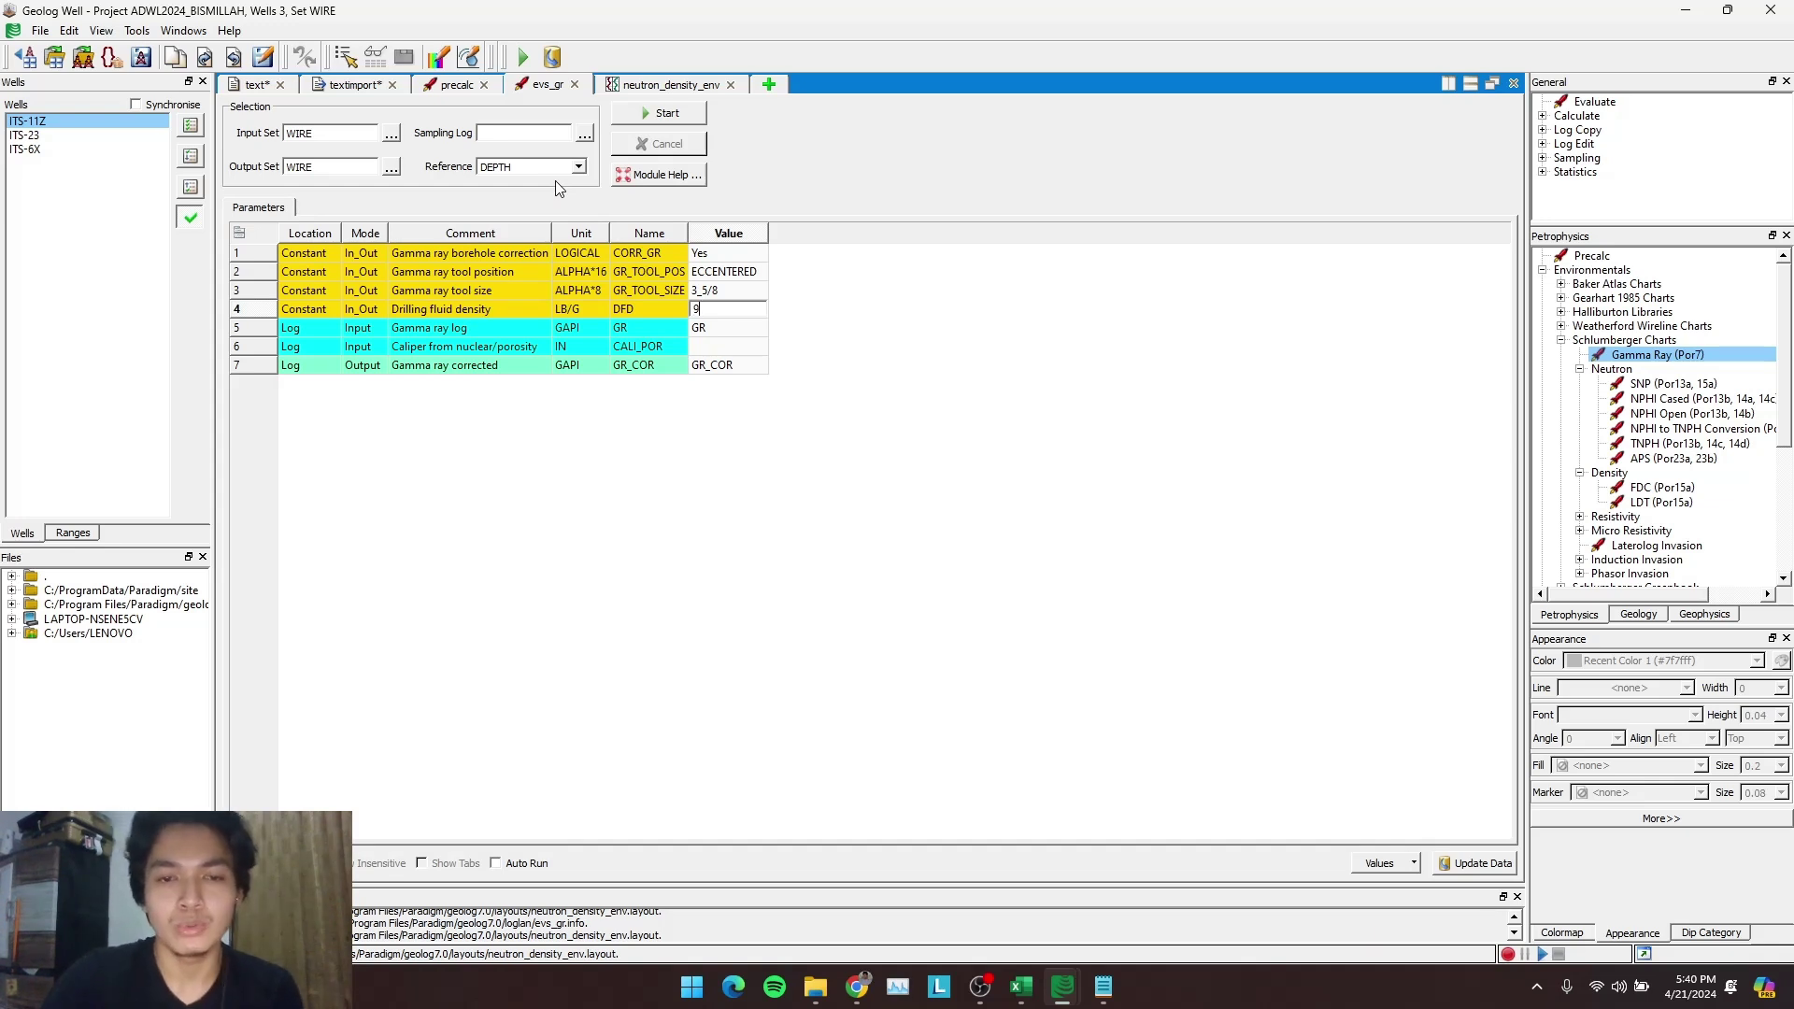
pyautogui.click(735, 292)
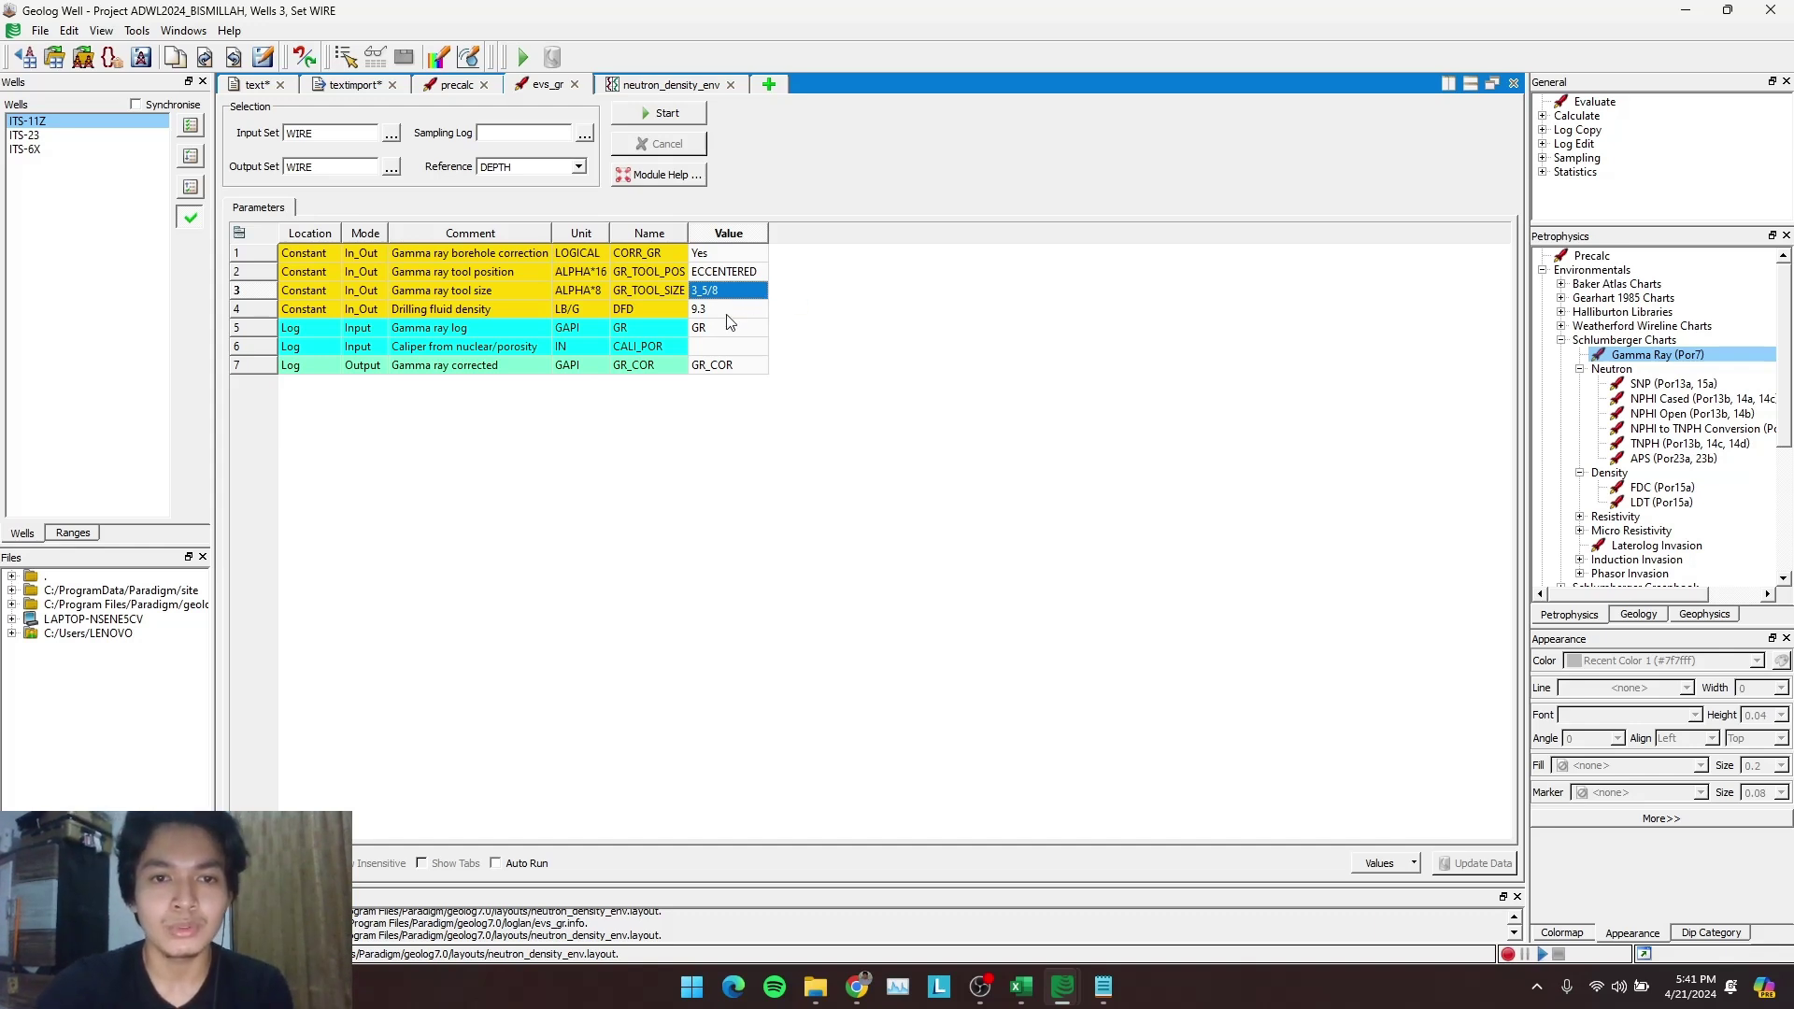
pyautogui.click(725, 311)
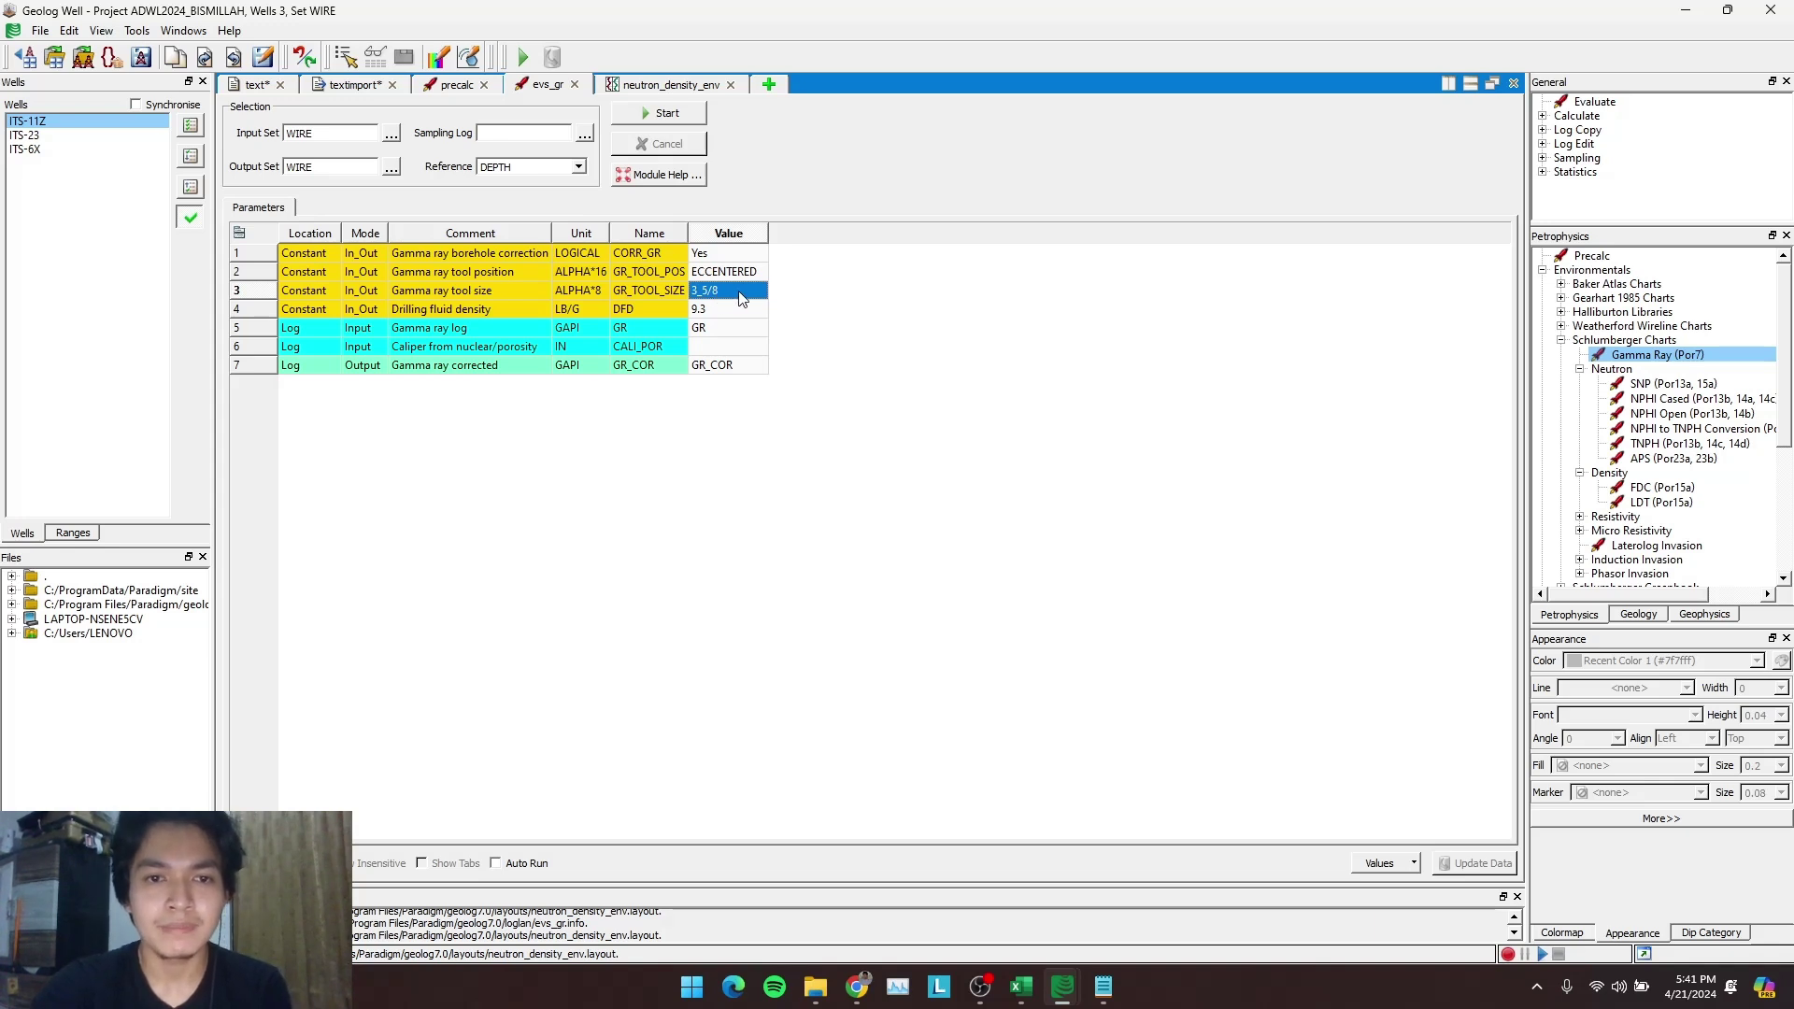
# Check the gamma ray and caliper input logs, and open the Schlumberger NPHI Open (Por13b, 14b) neutron correction module
pyautogui.click(725, 329)
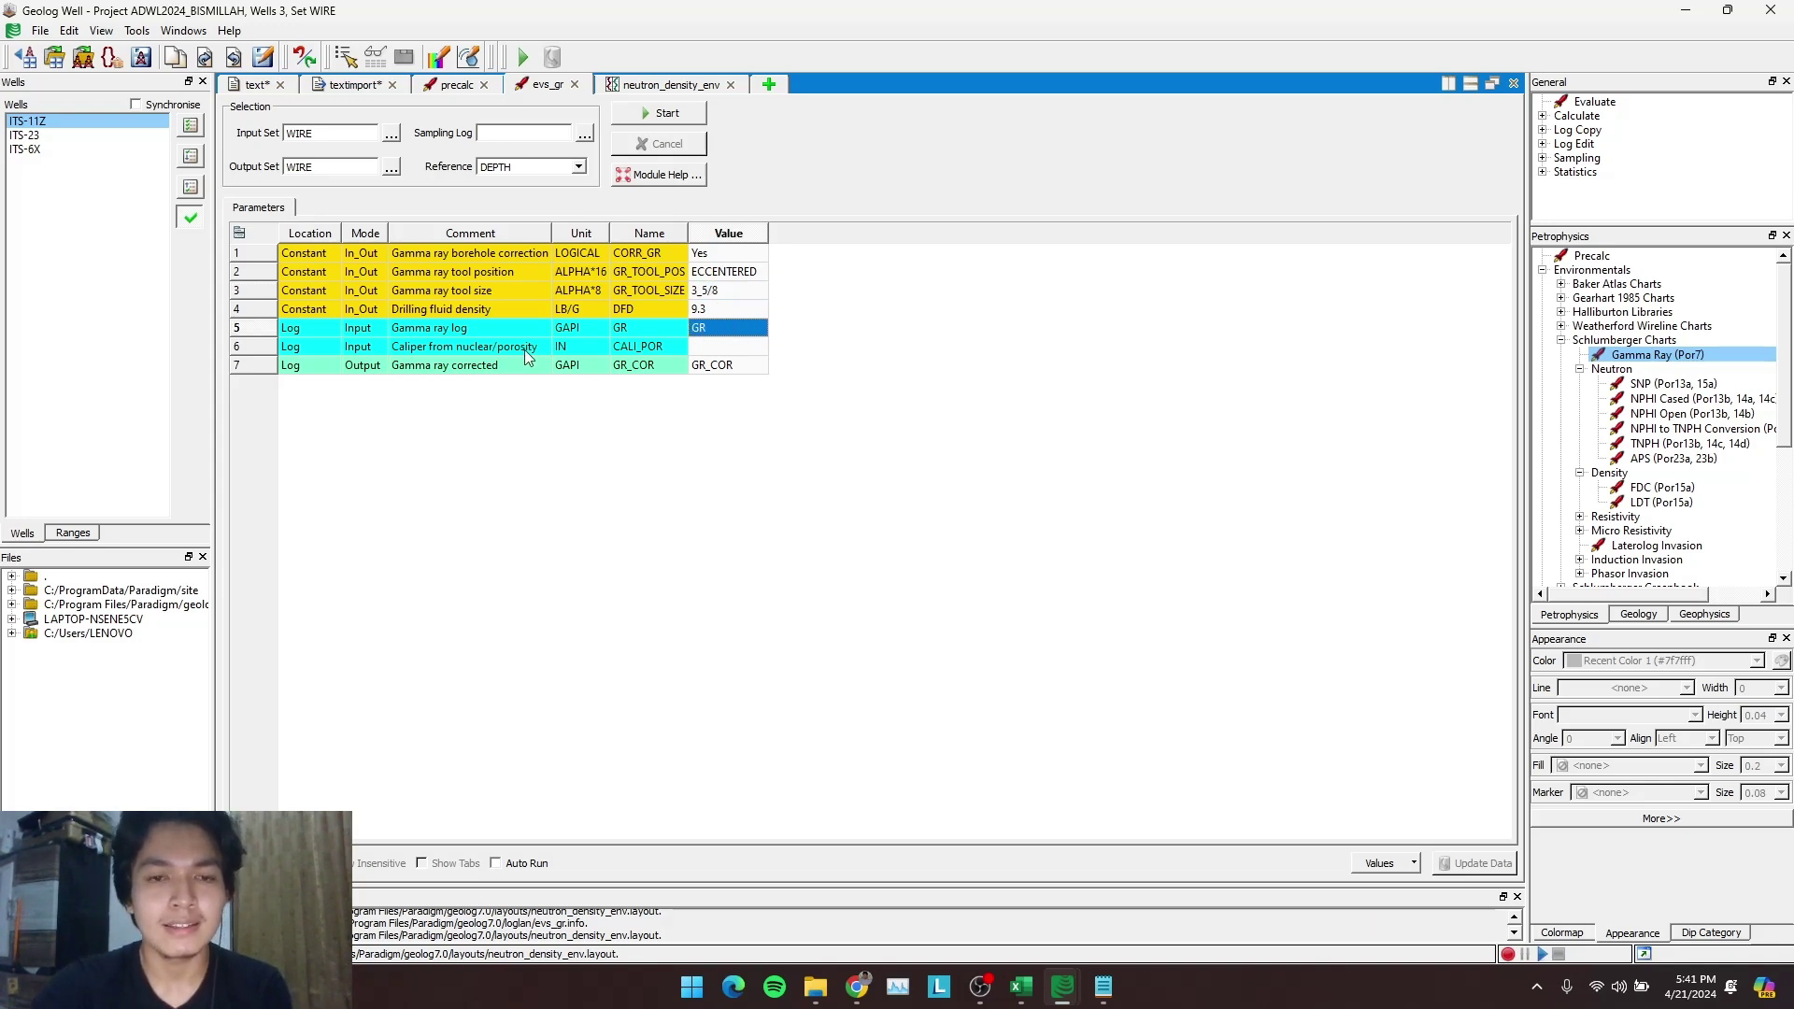
pyautogui.click(696, 348)
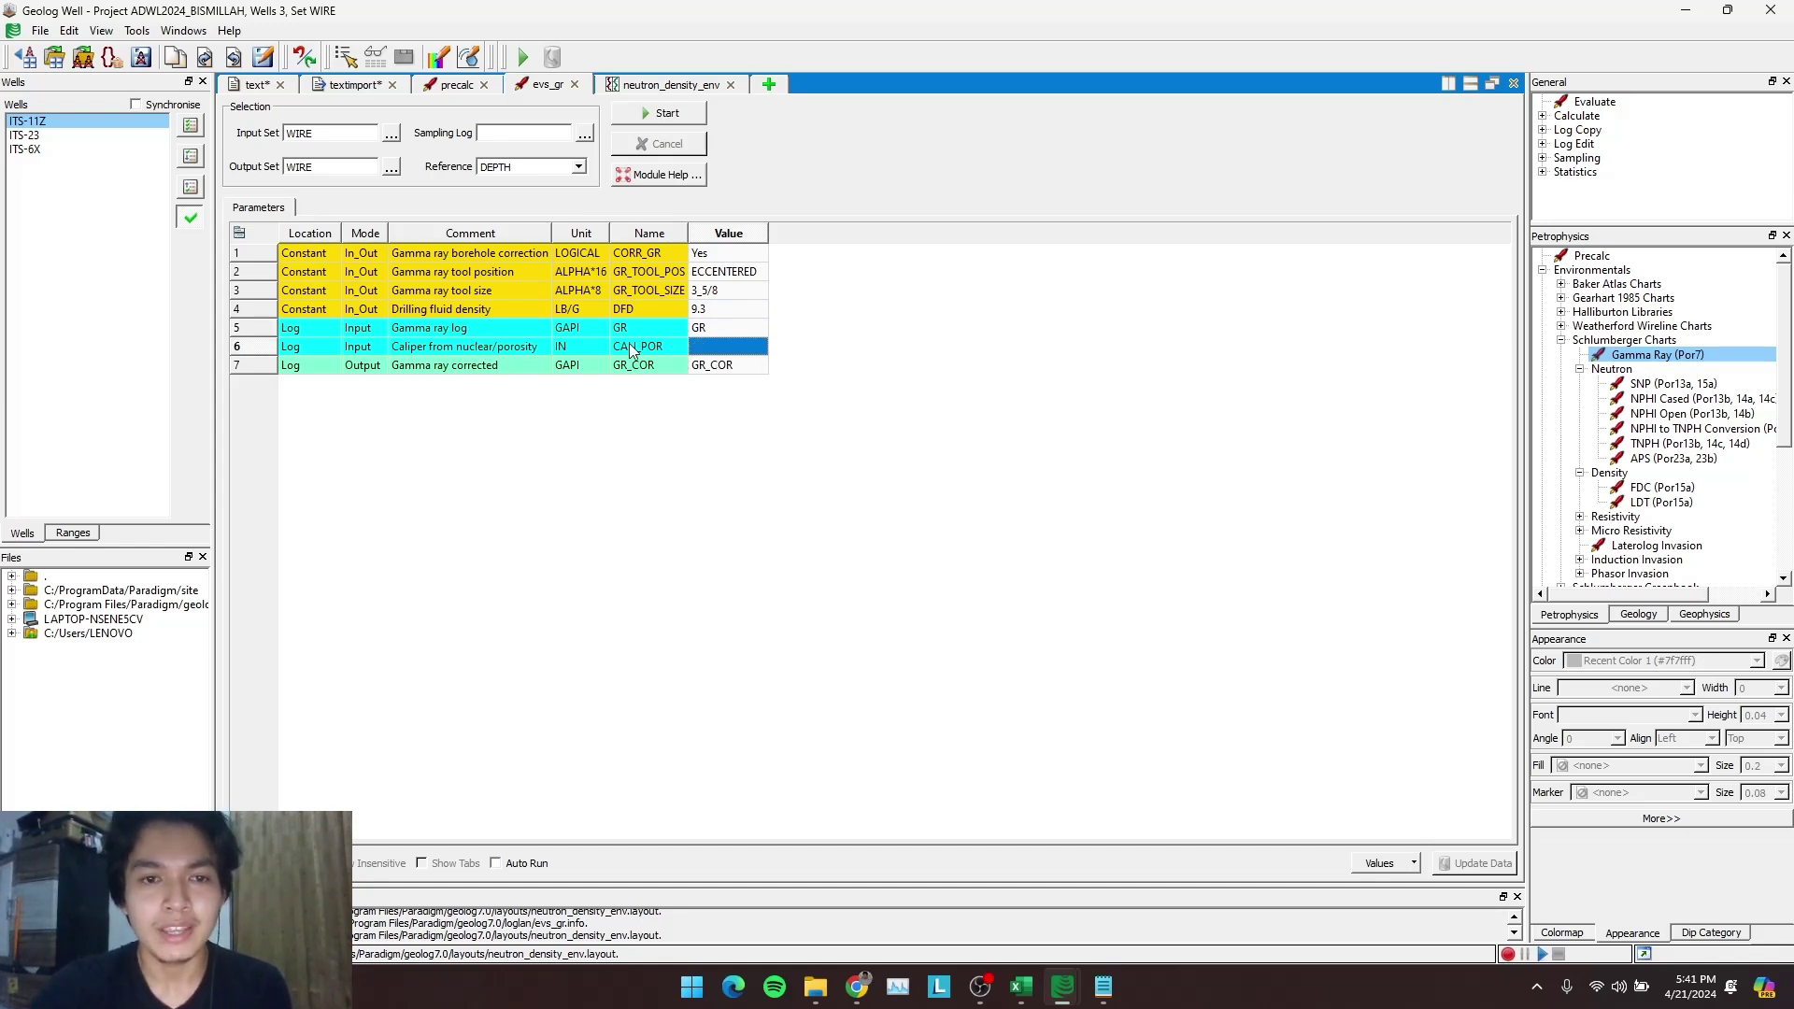
pyautogui.click(742, 327)
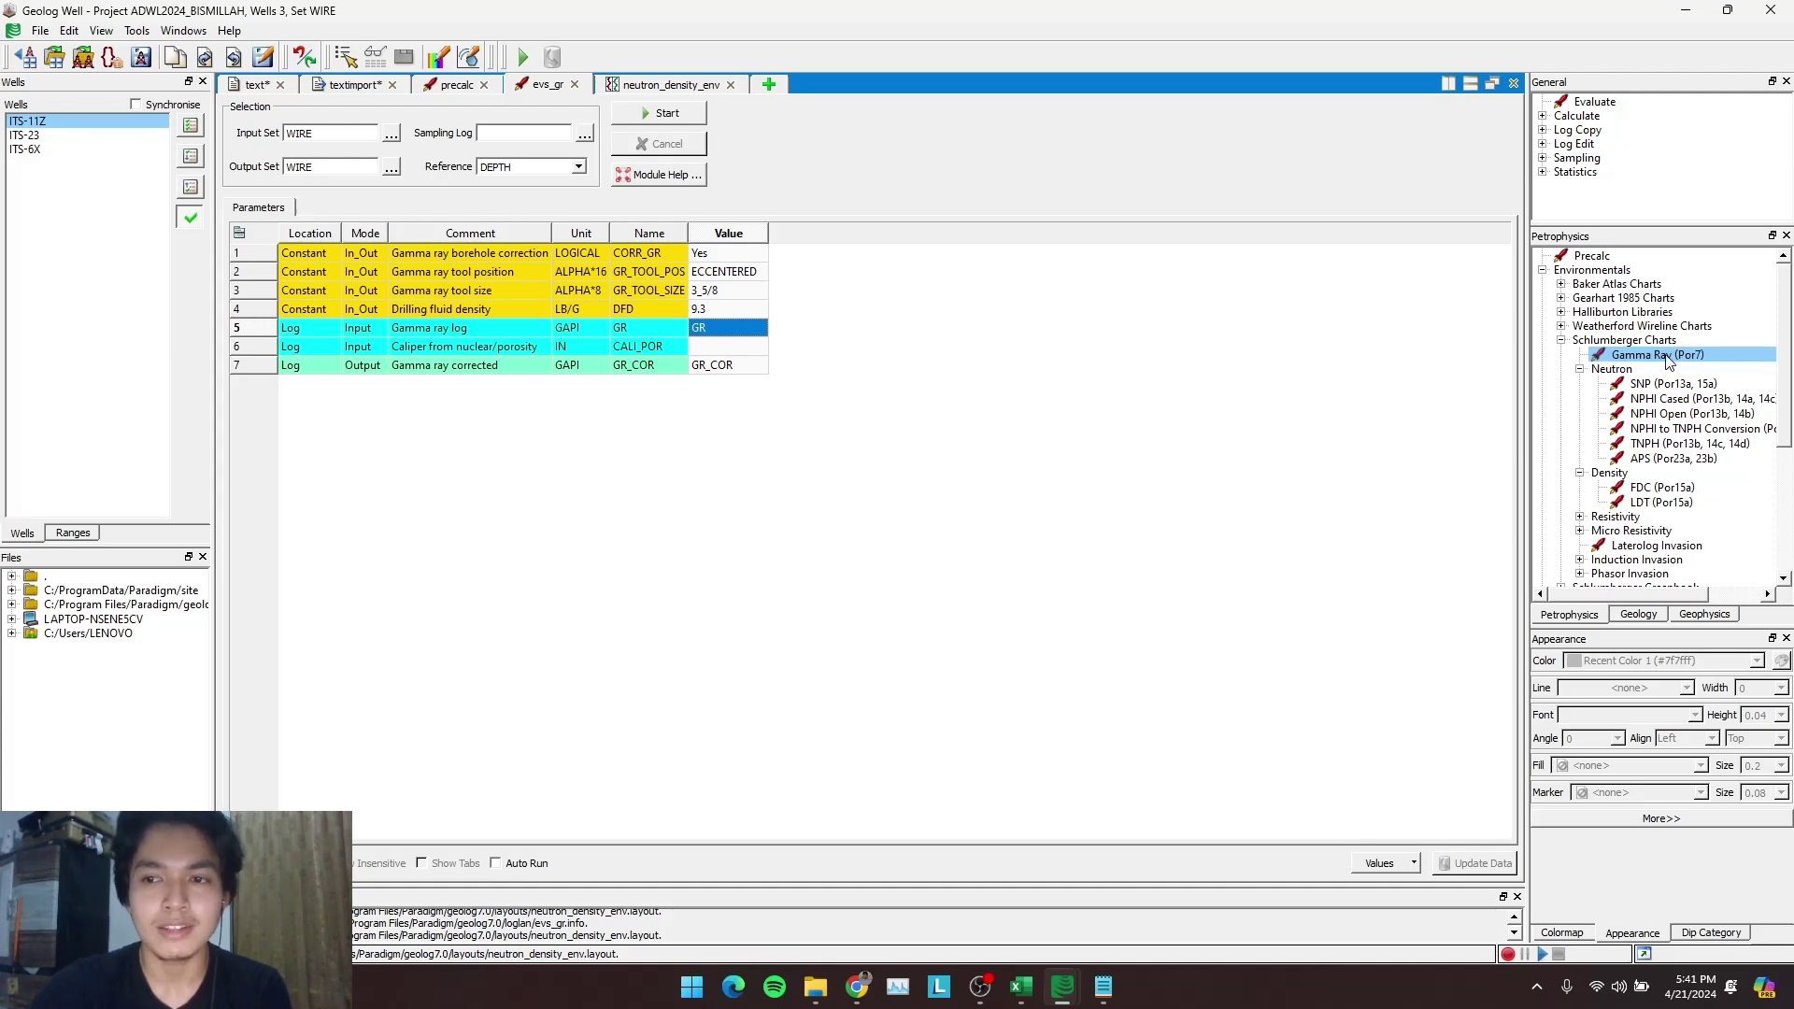
pyautogui.doubleClick(1649, 416)
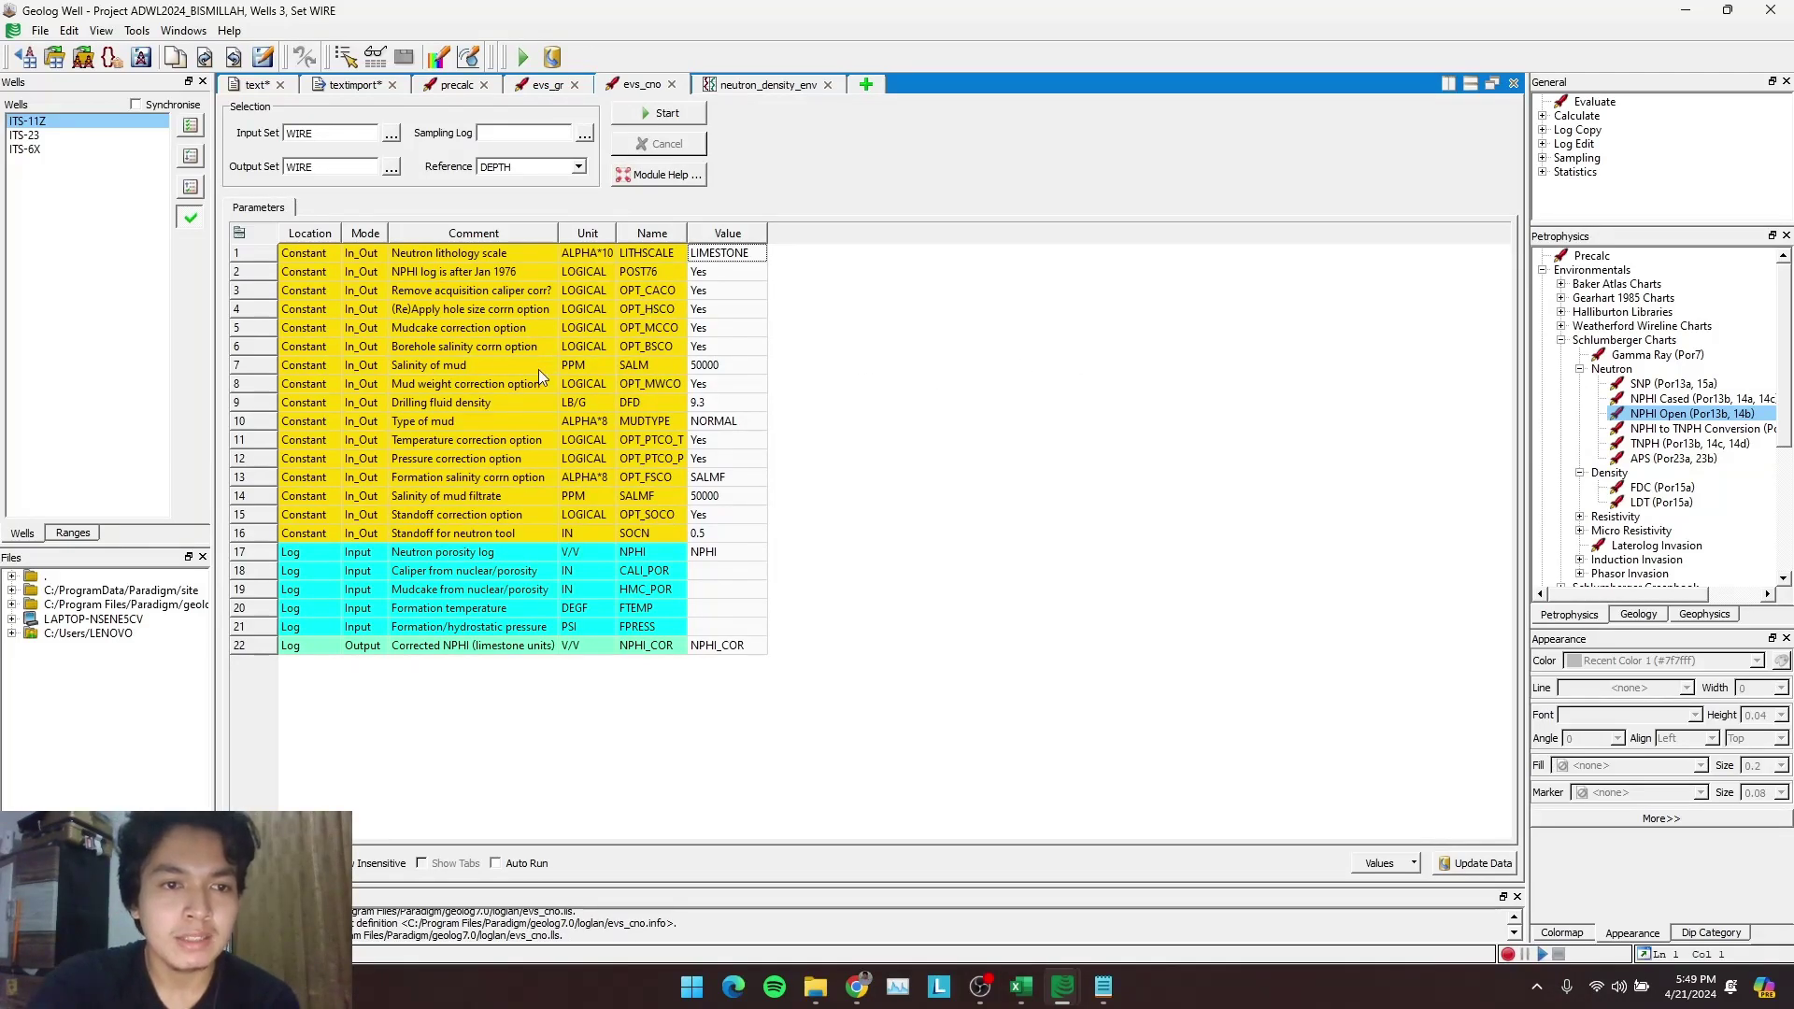
# Review the neutron correction's mud salinity, mud weight option, drilling fluid density and mud type, plus the CALI_POR and HMC_POR input logs
pyautogui.click(413, 367)
pyautogui.click(456, 389)
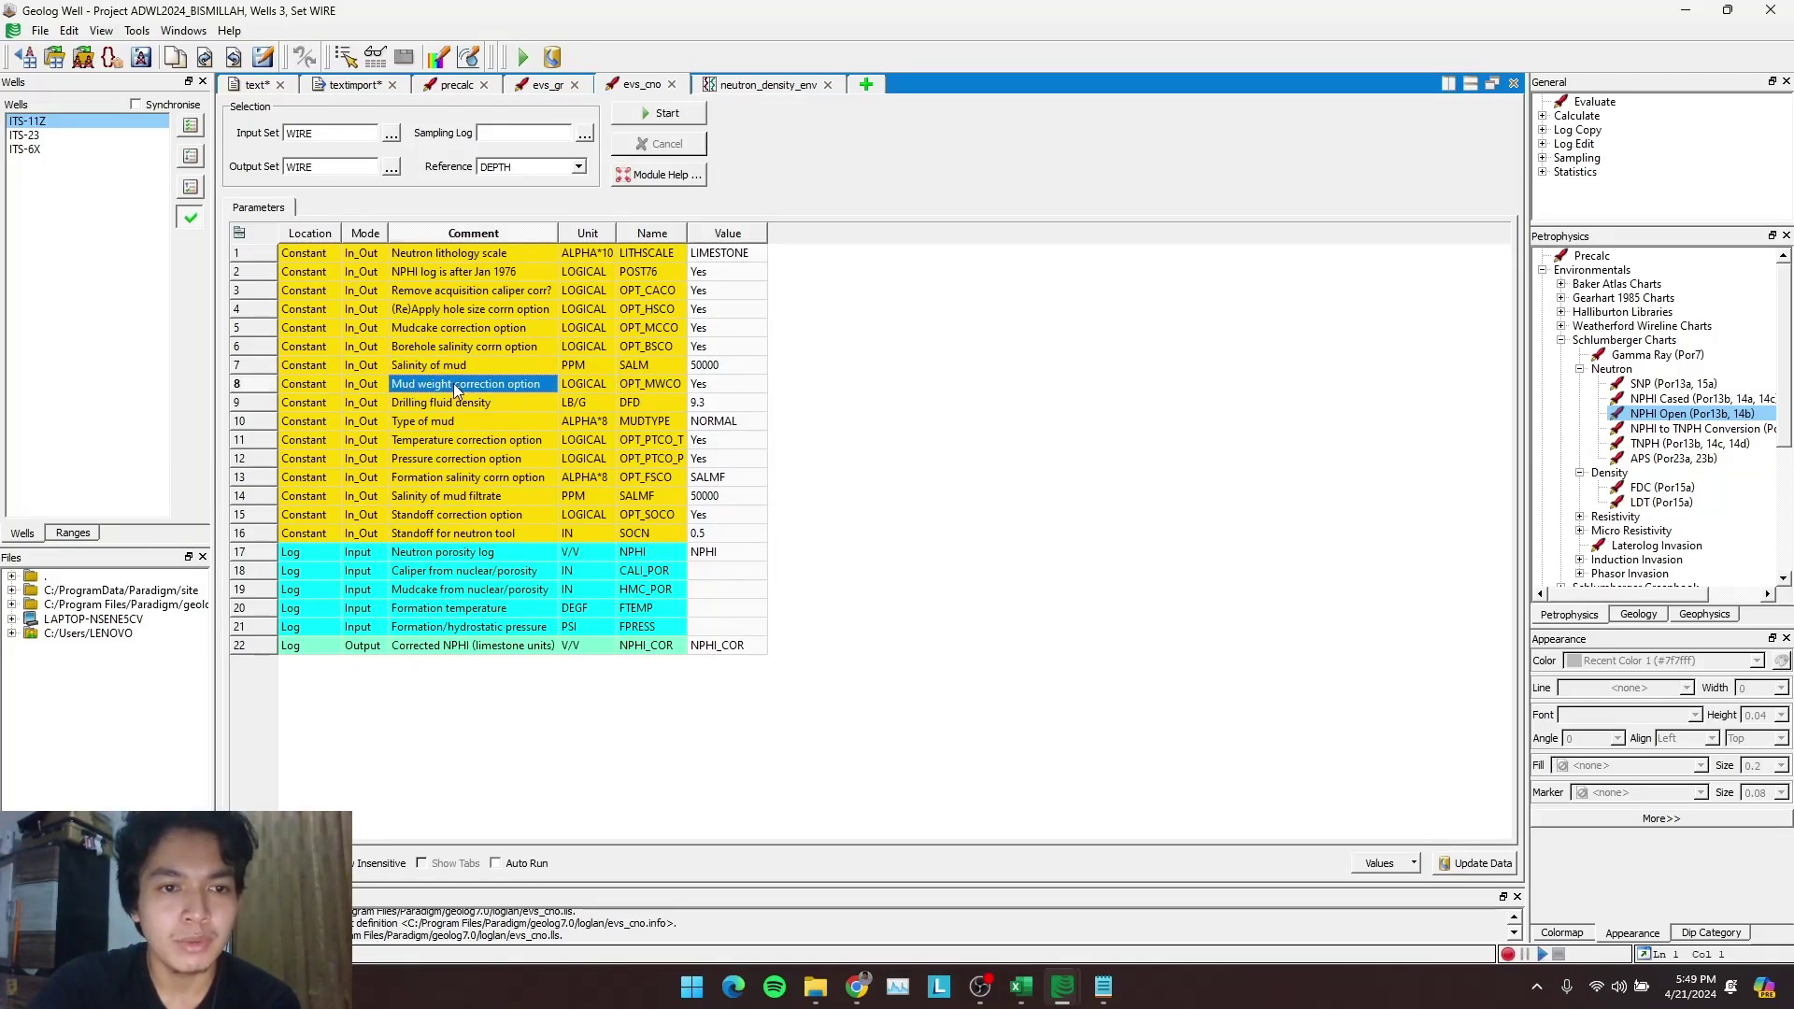
pyautogui.click(413, 405)
pyautogui.click(412, 422)
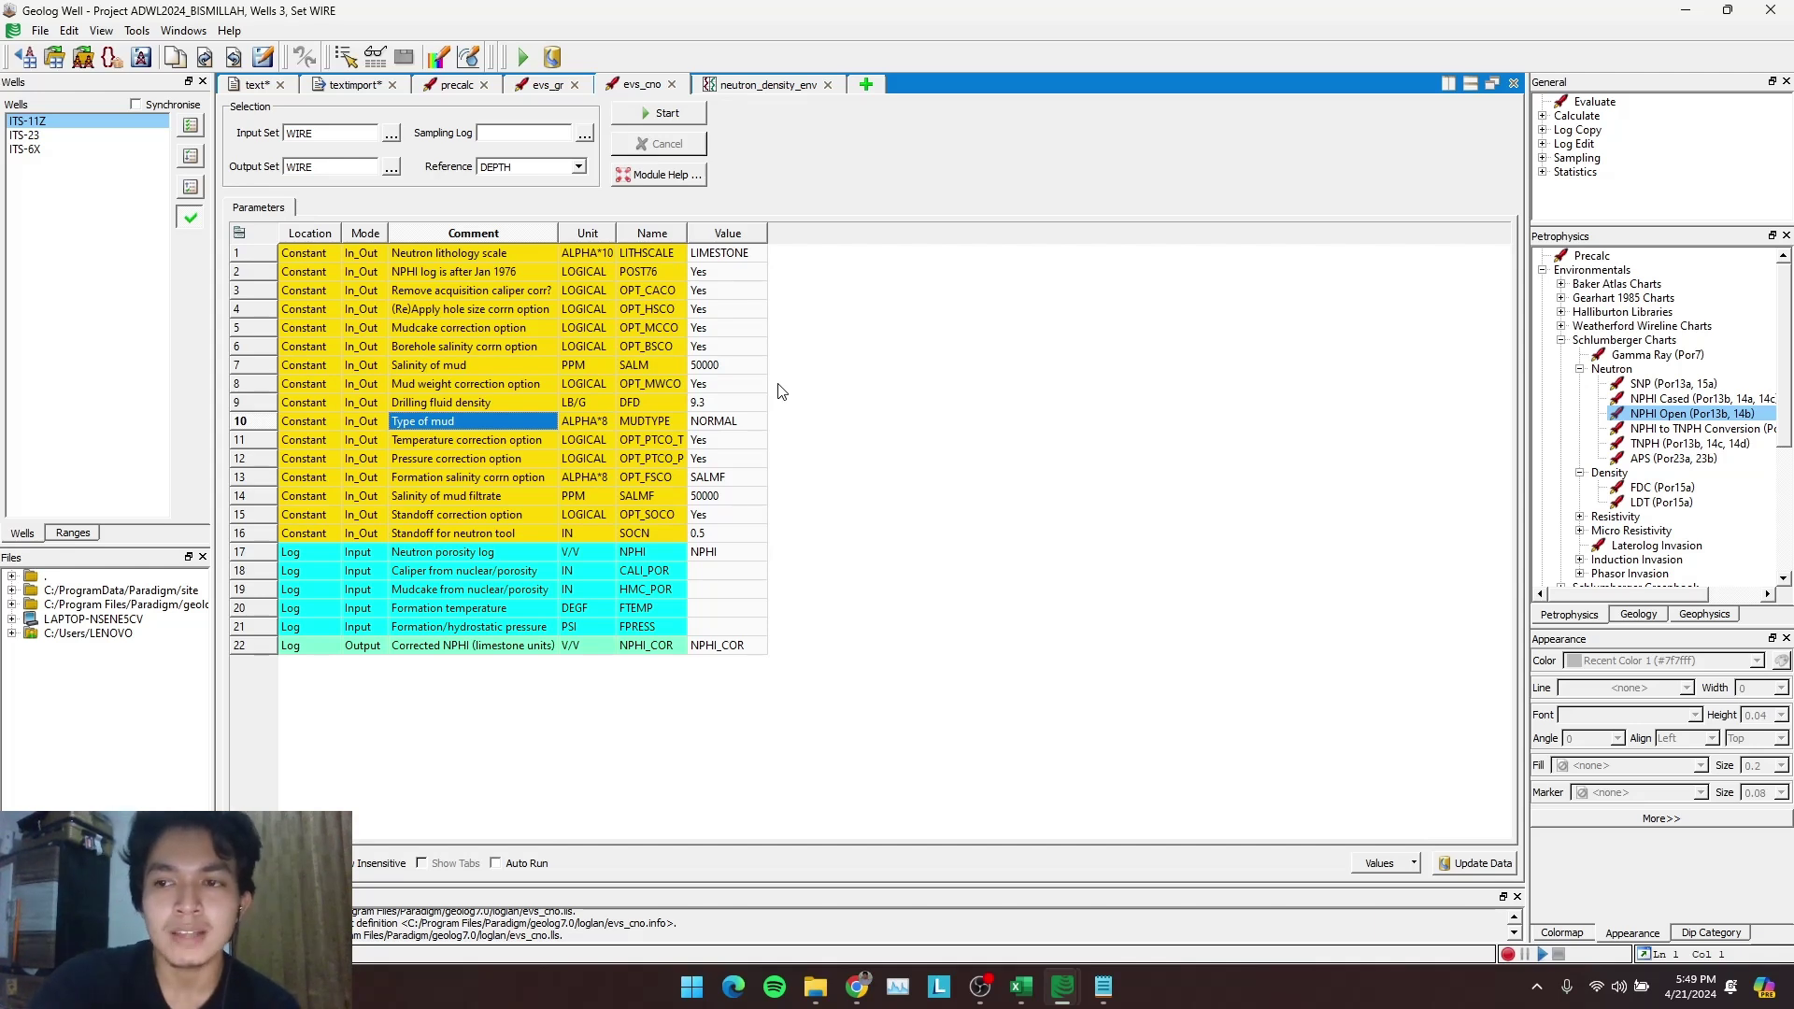
pyautogui.click(458, 401)
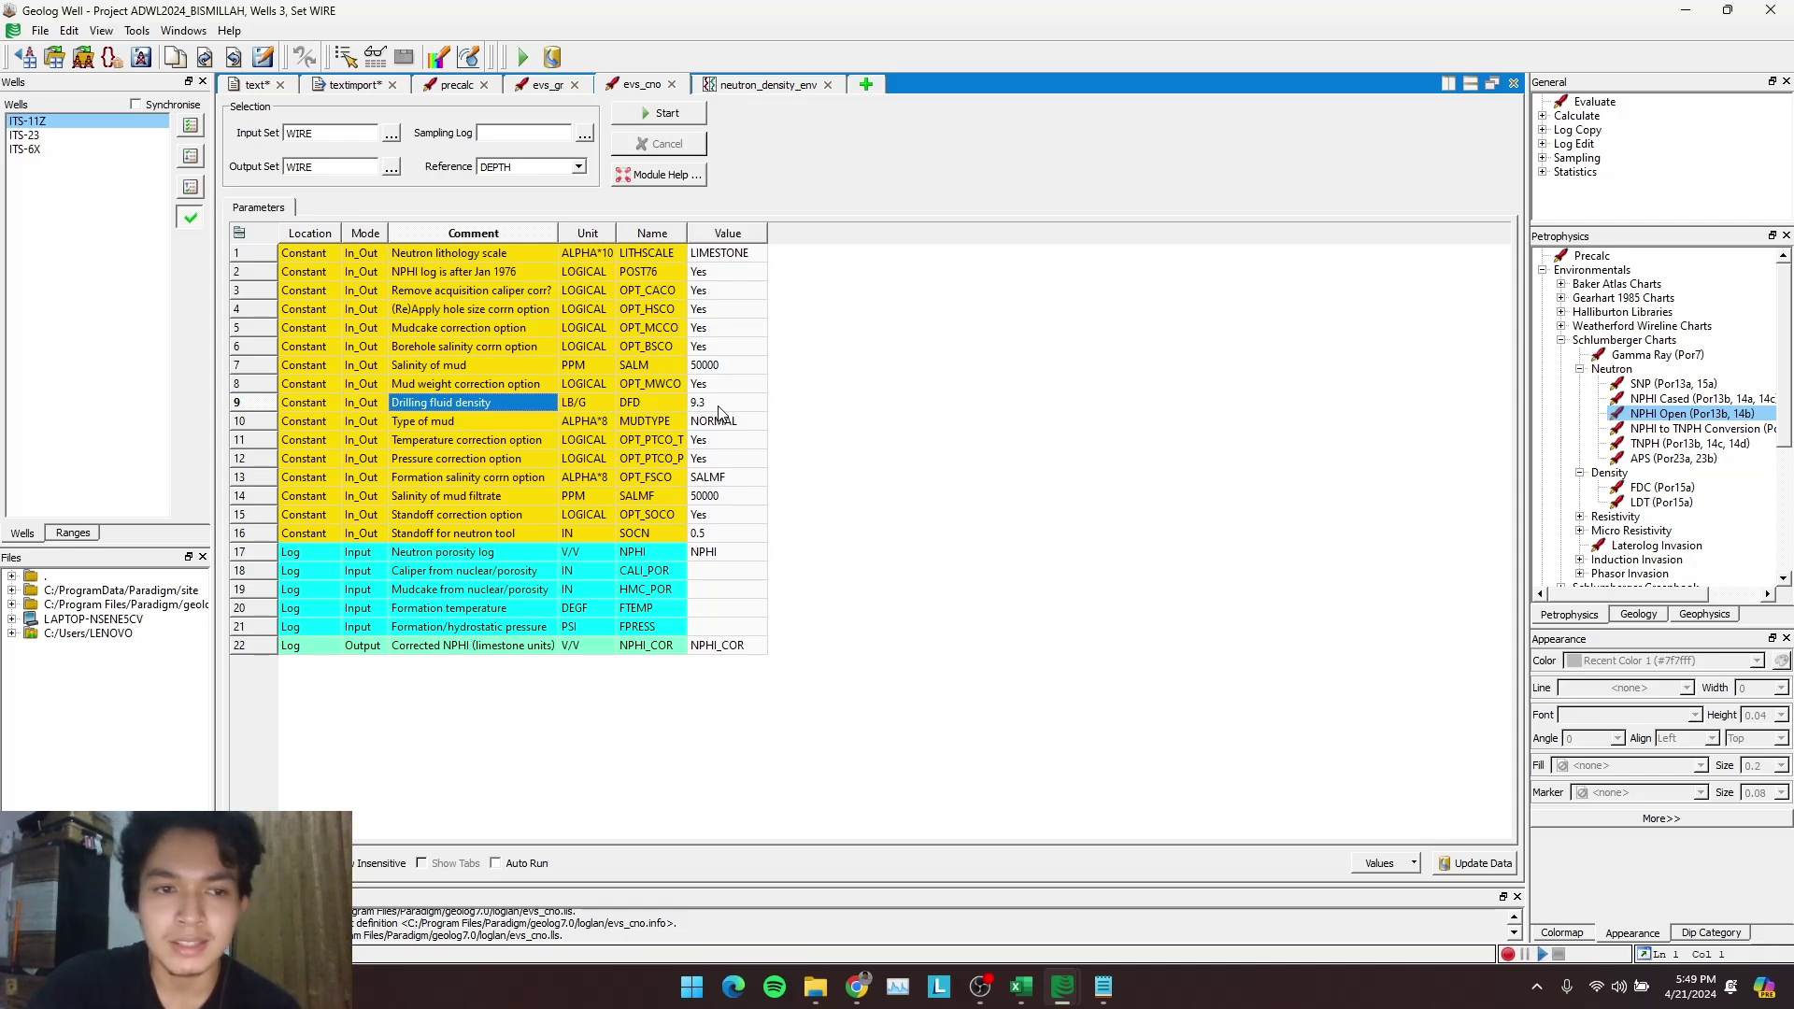
pyautogui.click(428, 366)
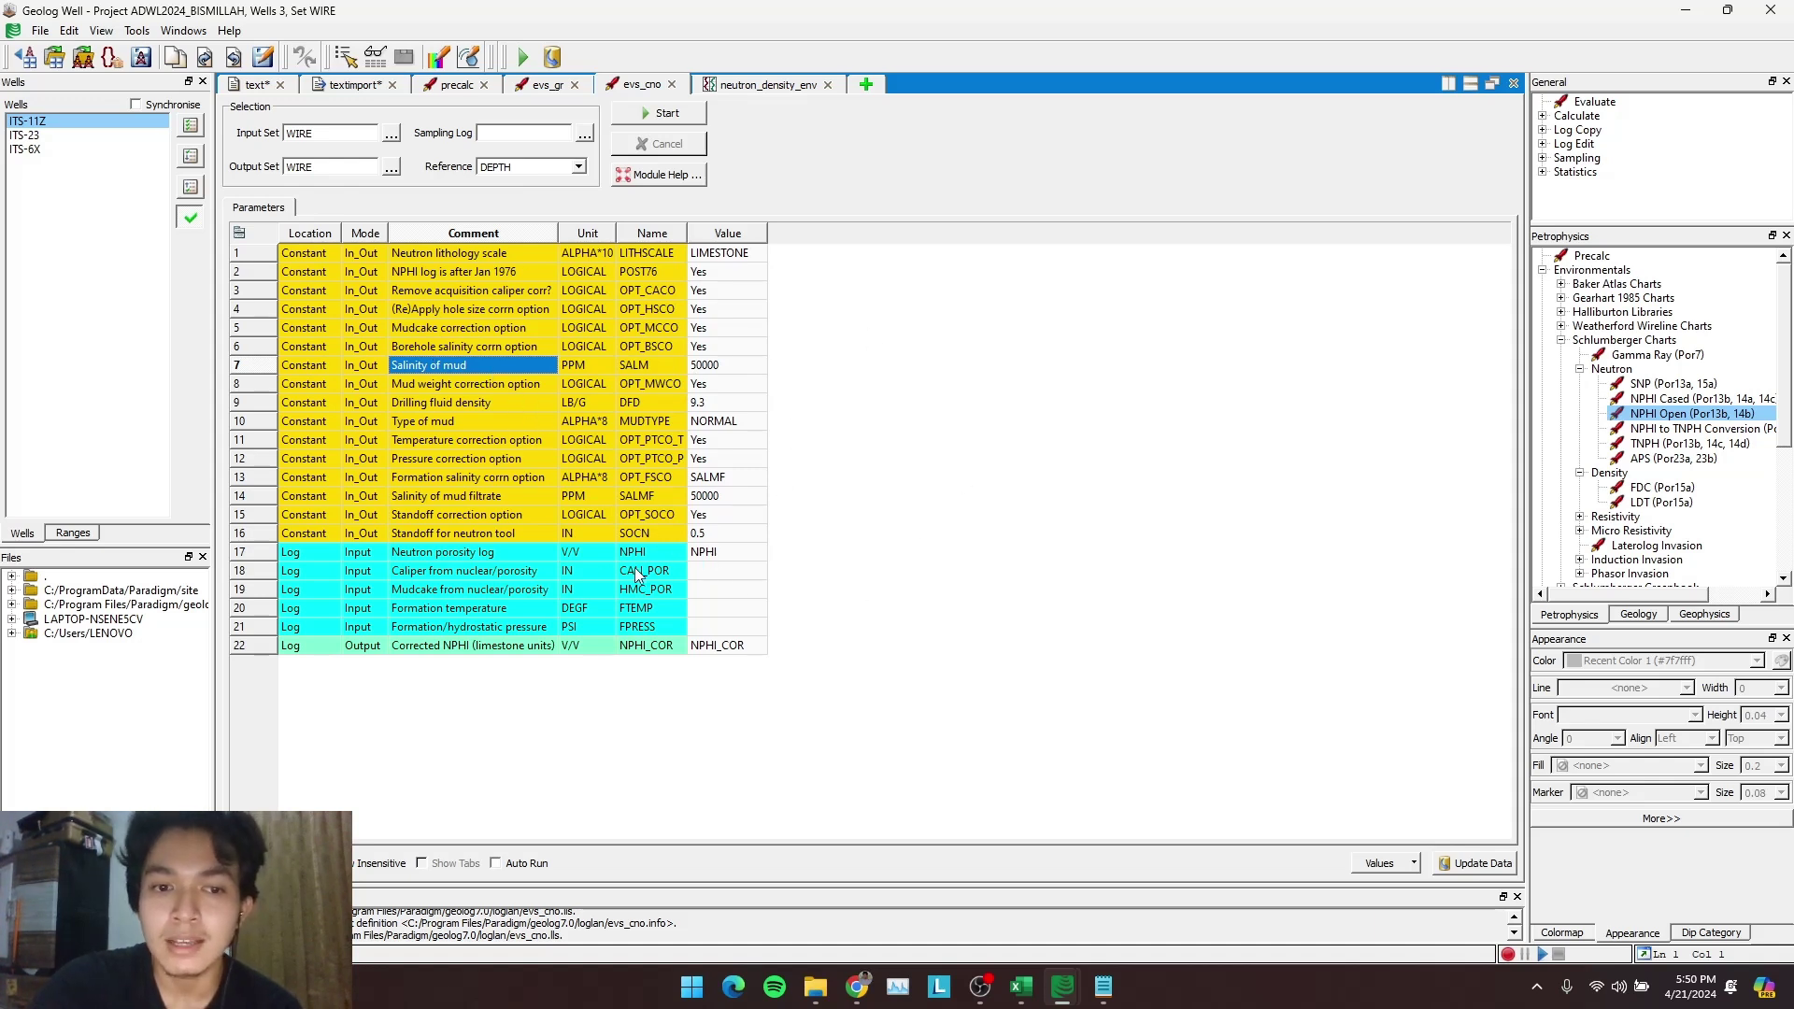
pyautogui.click(663, 571)
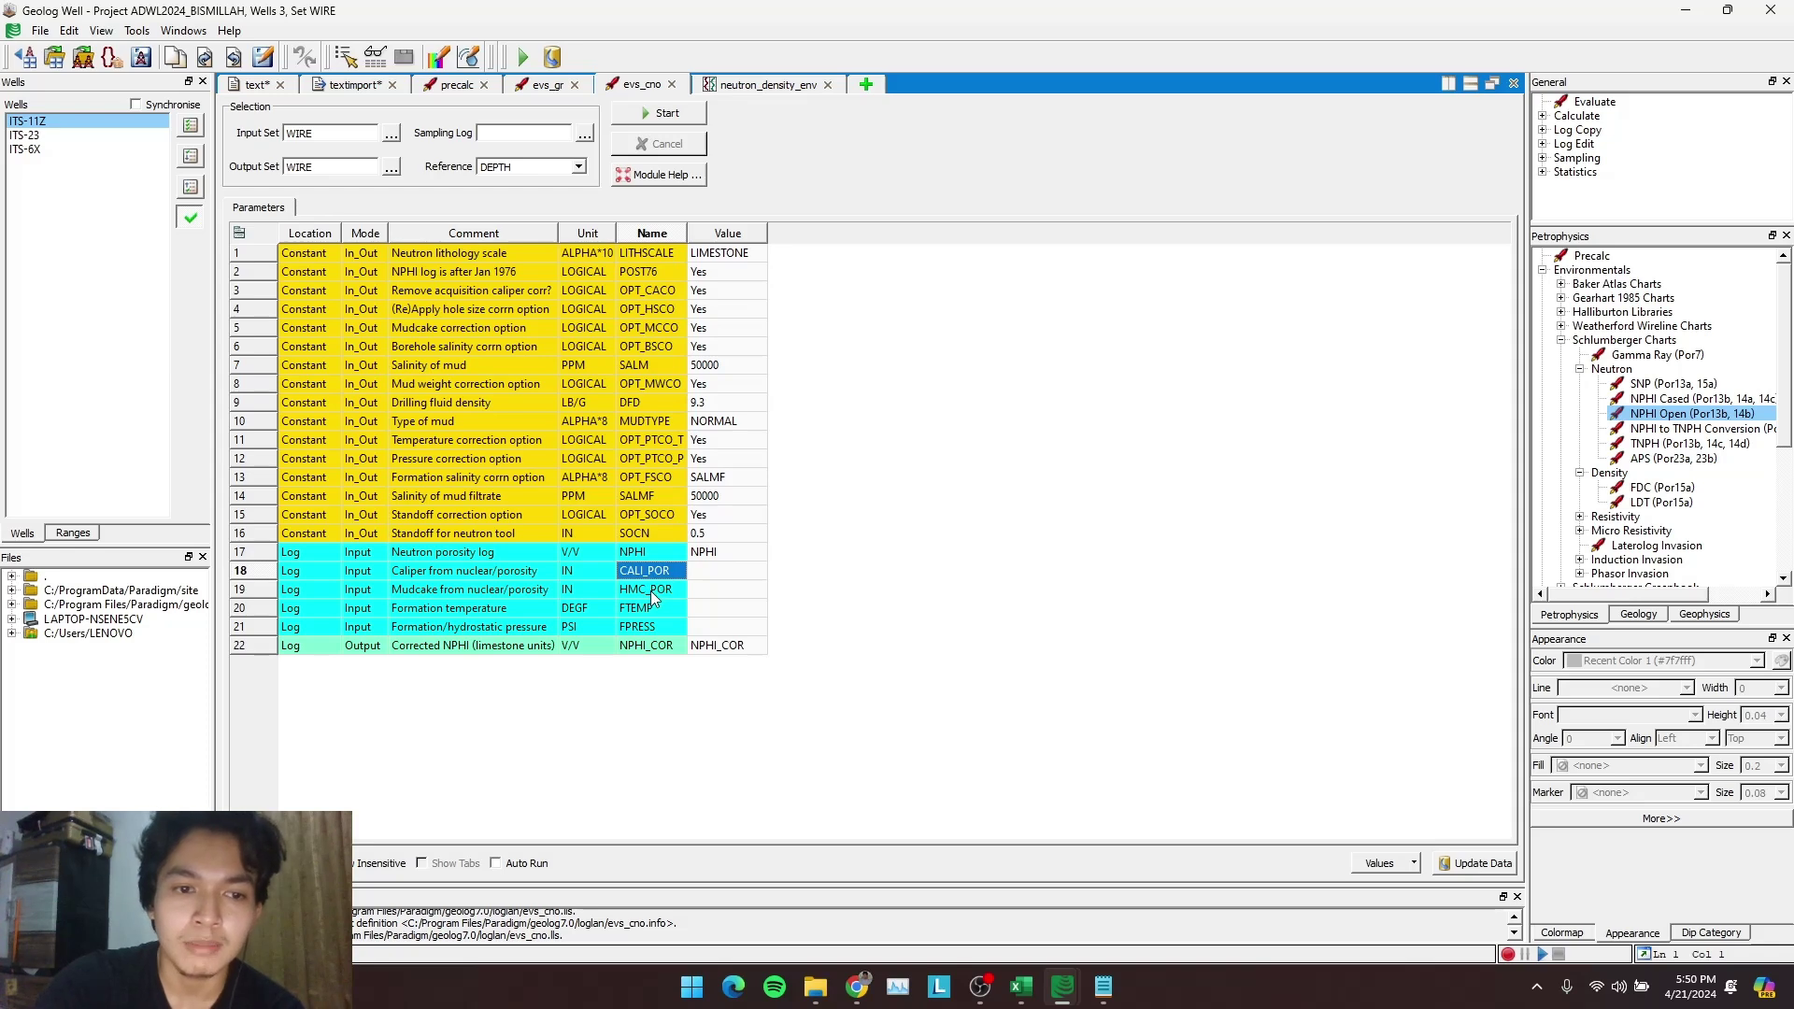
pyautogui.click(652, 592)
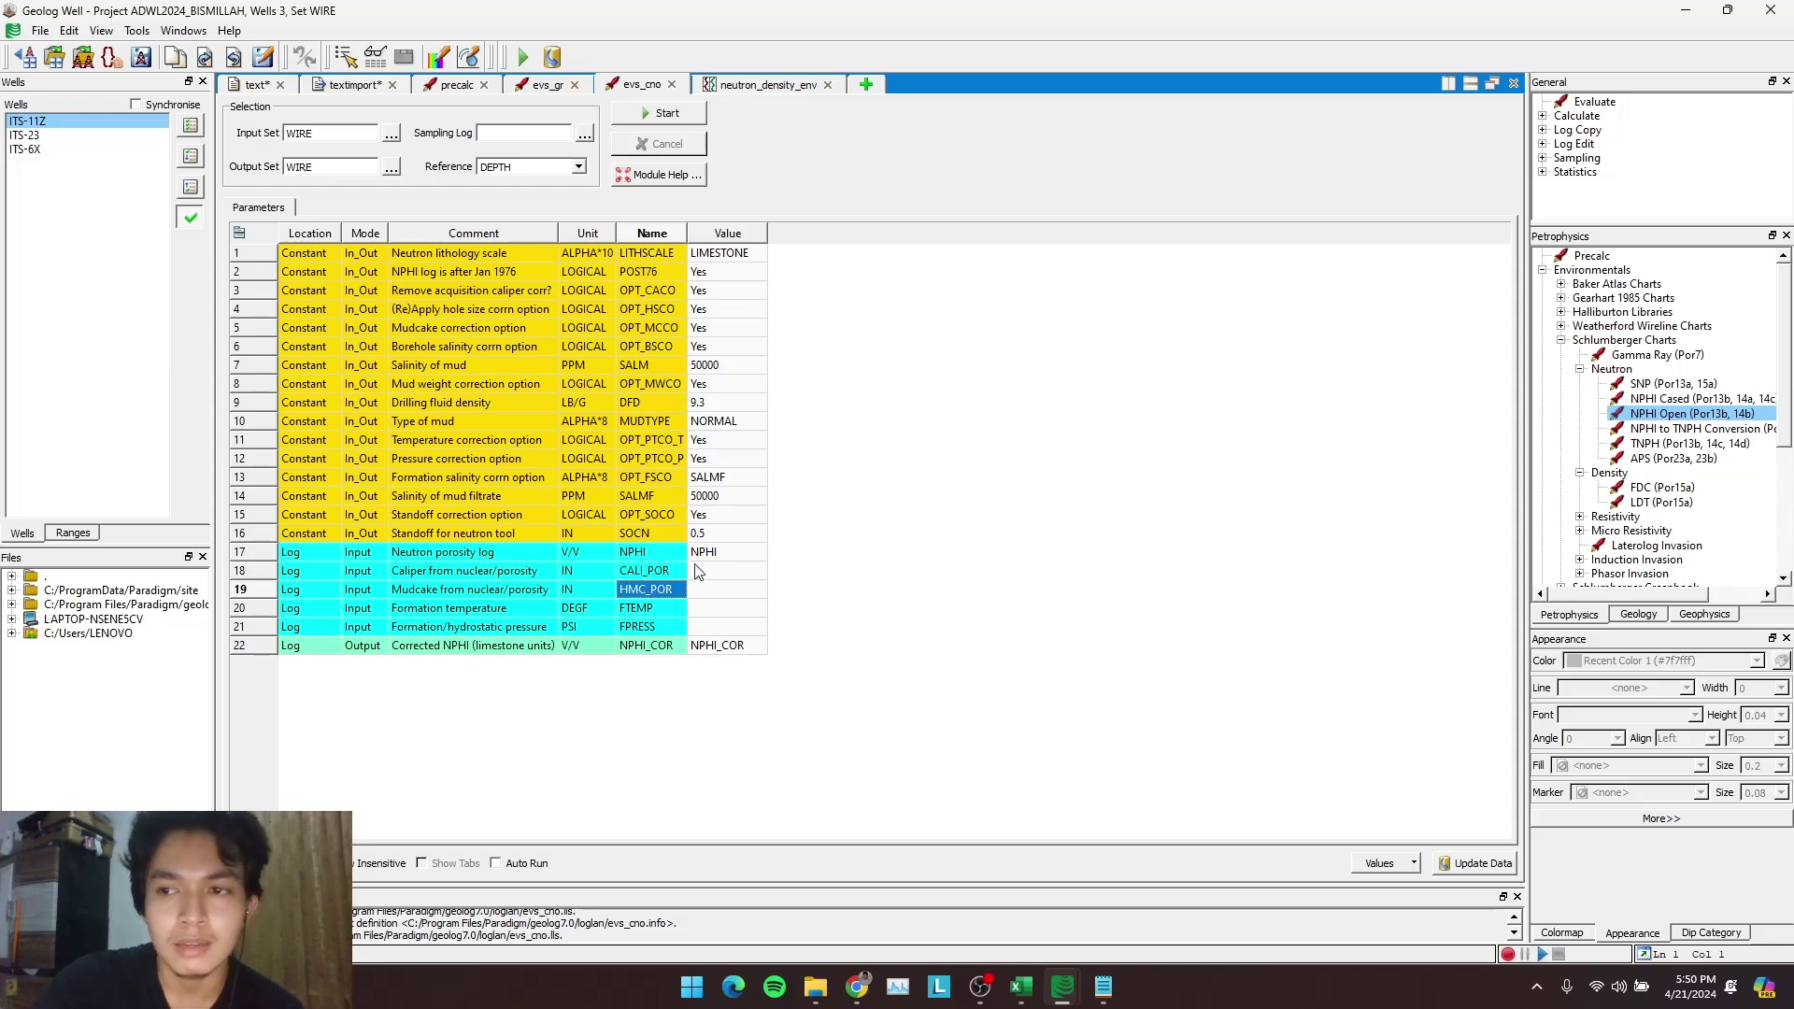
# Open the Schlumberger FDC (Por15a) density correction module and check its drilling bit size and nuclear/porosity caliper input
pyautogui.doubleClick(1640, 488)
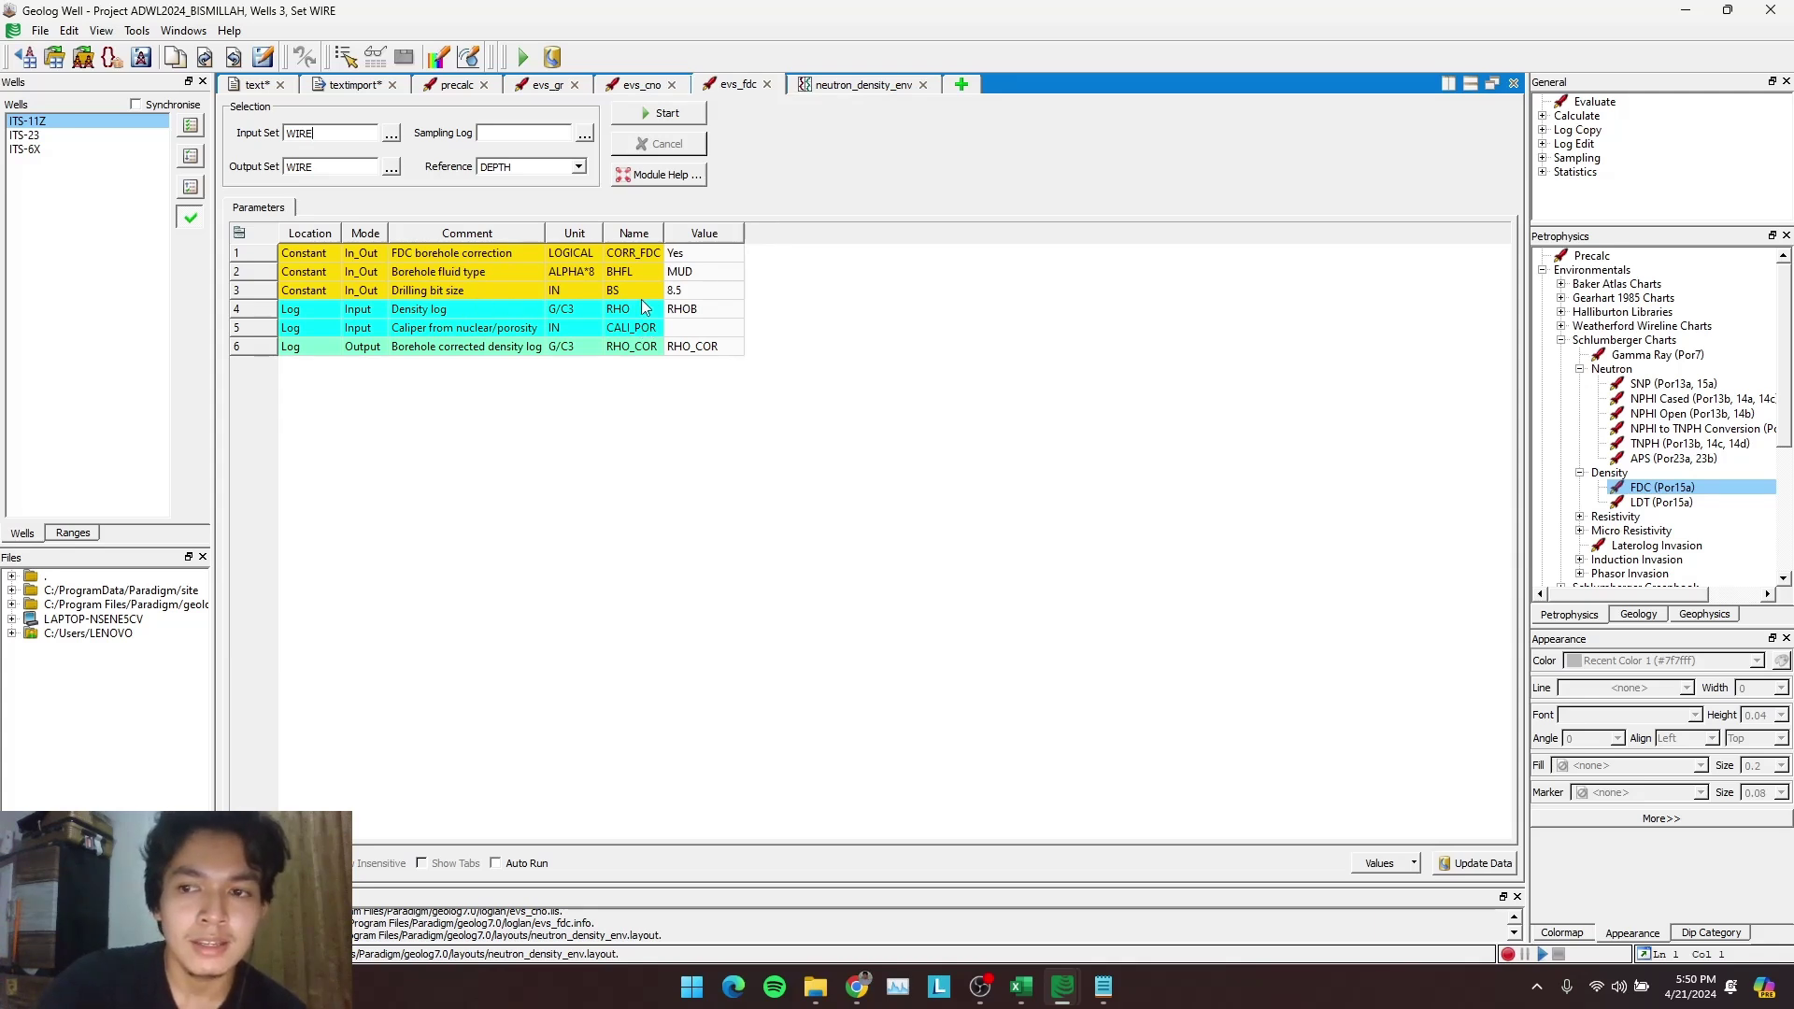
pyautogui.click(444, 296)
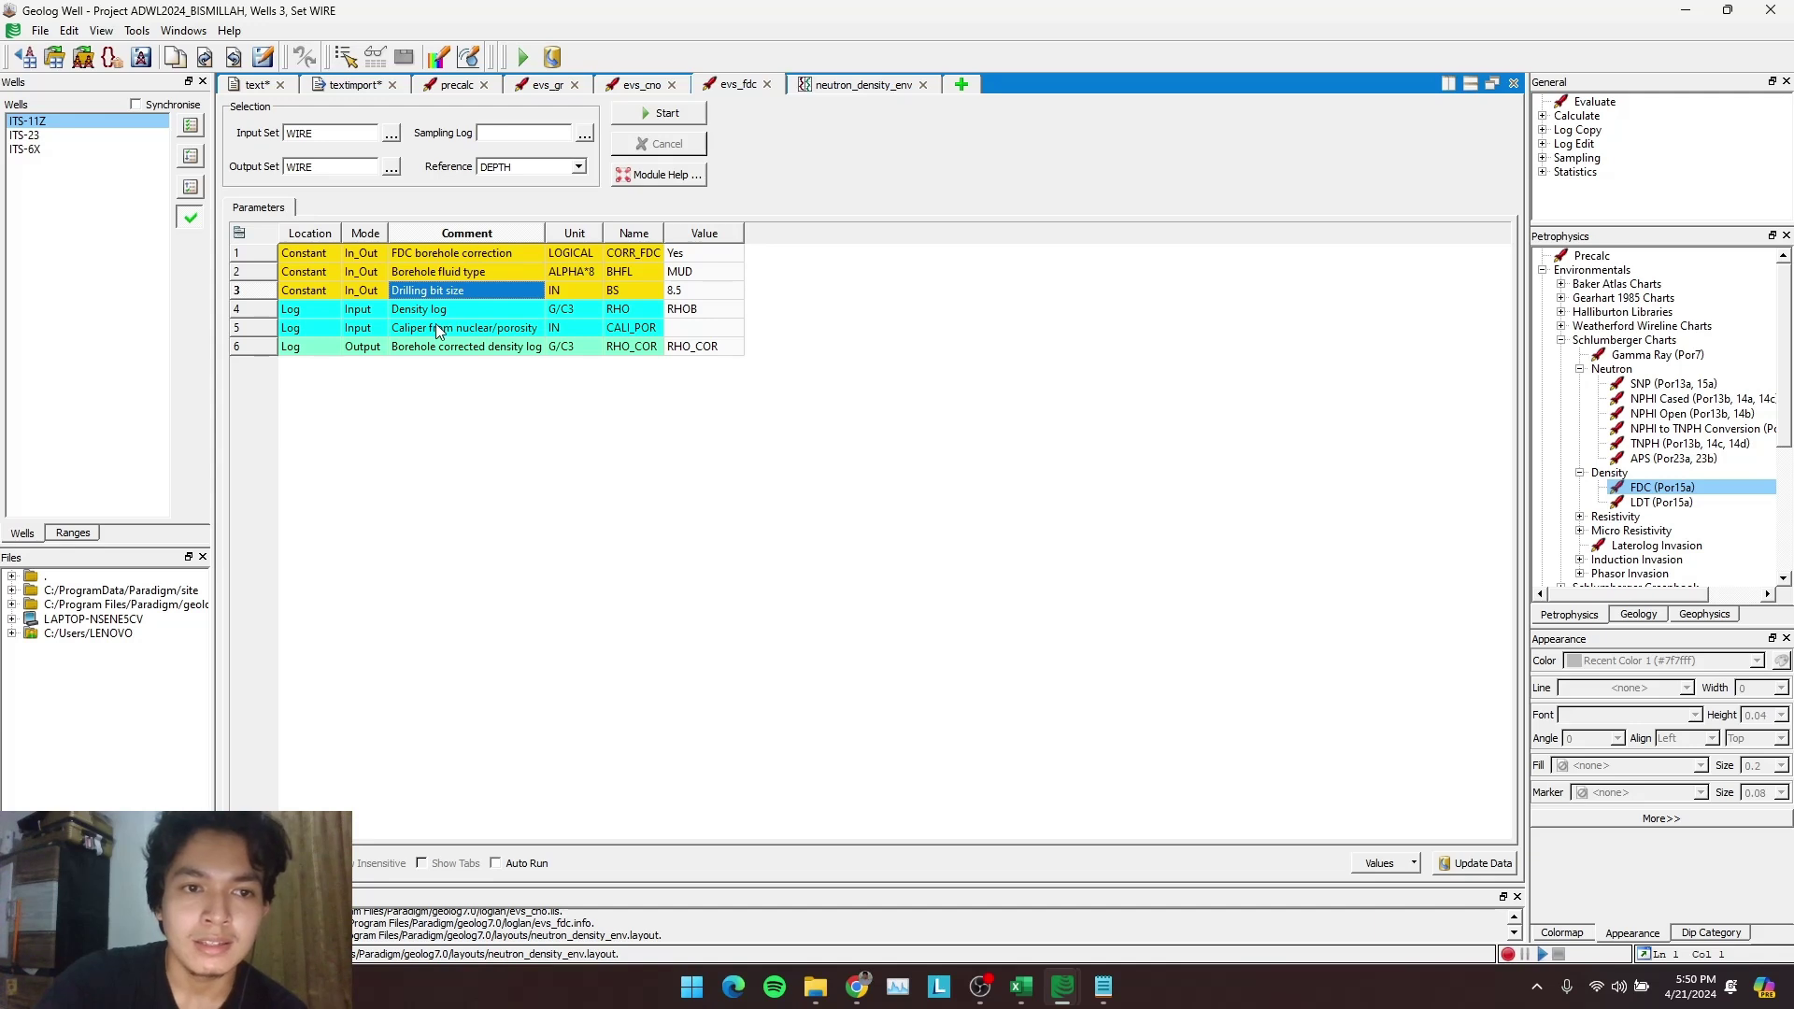
pyautogui.click(438, 328)
pyautogui.click(441, 292)
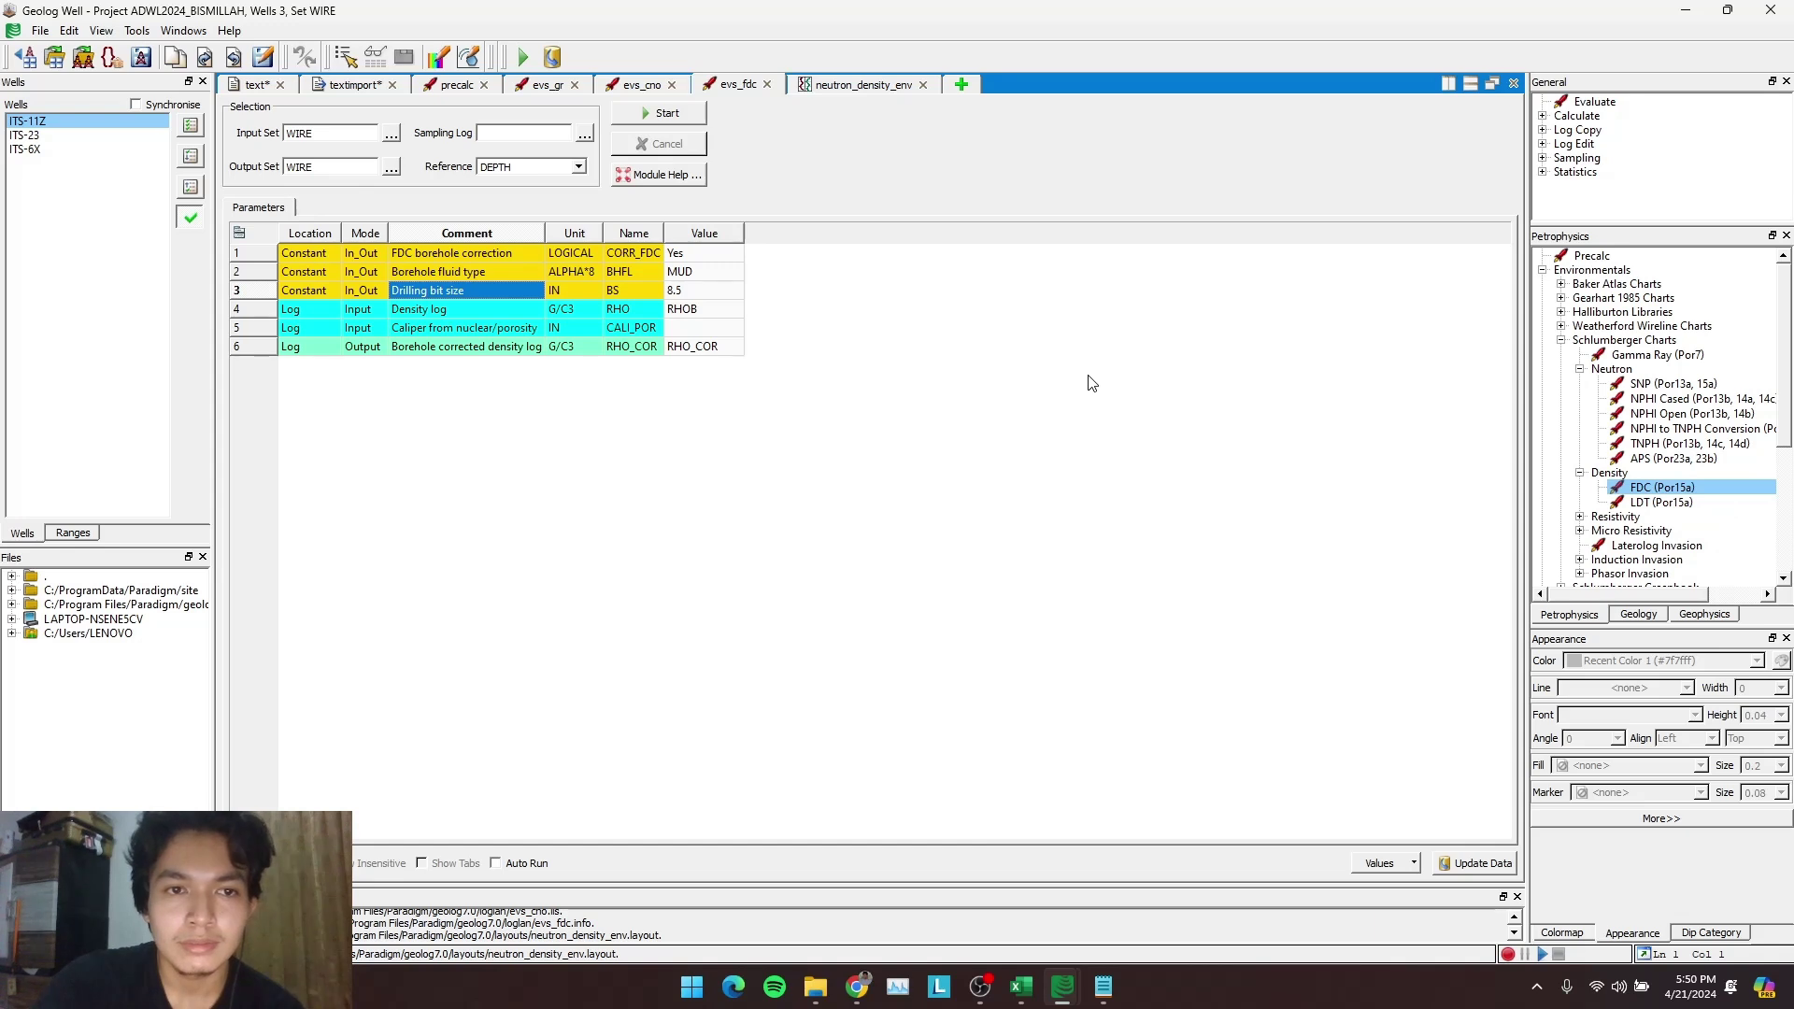
# Open a blank Notepad note and write the lines "Inport las" and "import batas formasi / top marker"
pyautogui.click(877, 415)
pyautogui.press('super')
pyautogui.write('notepad')
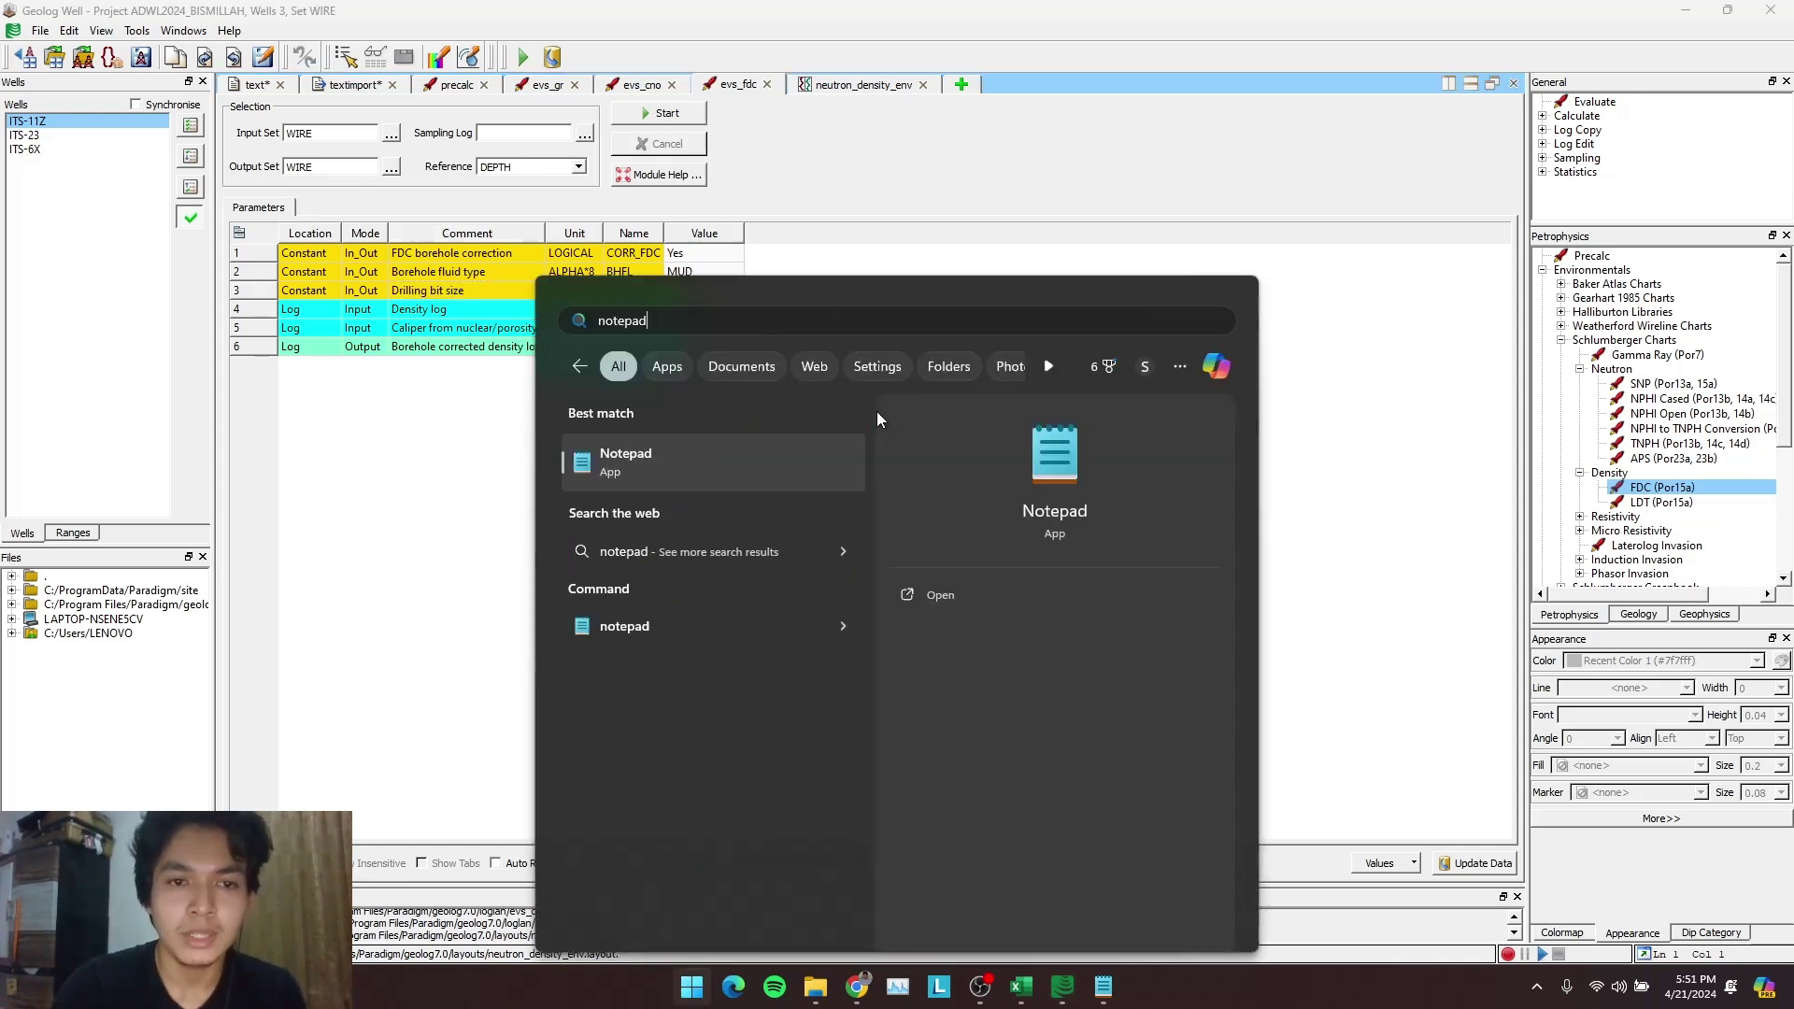
pyautogui.press('Return')
pyautogui.write('Inport las')
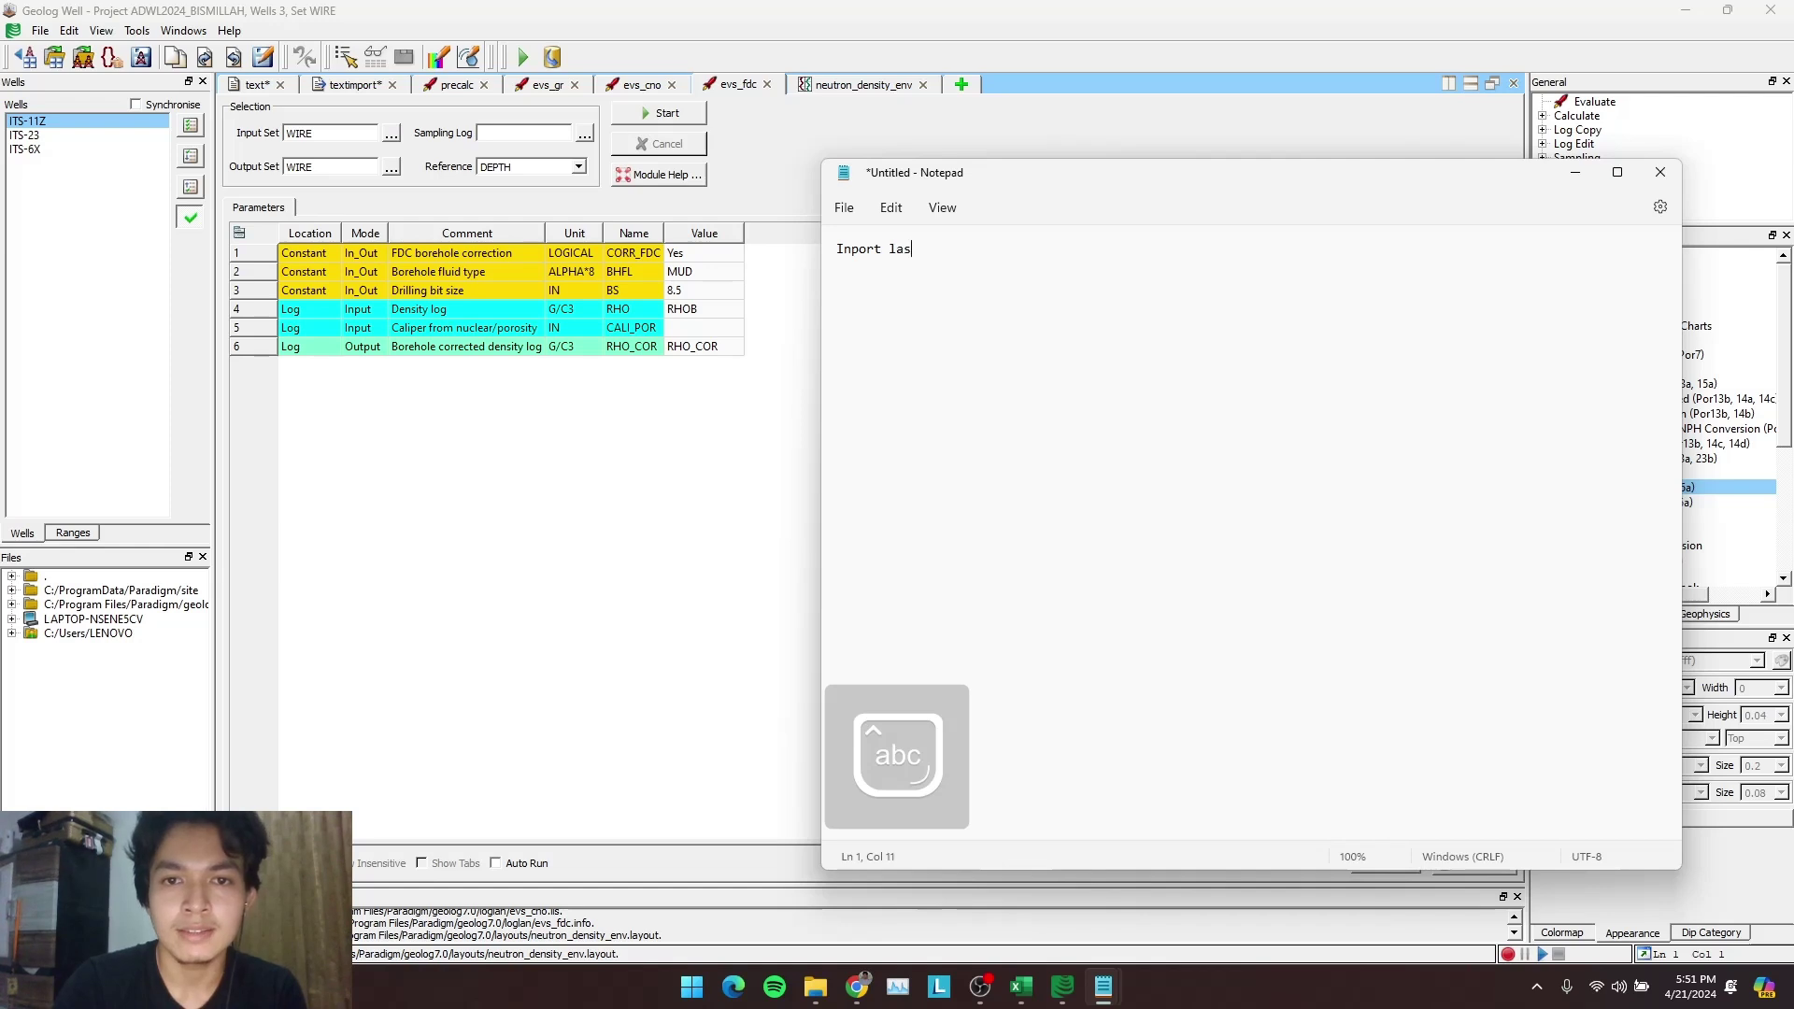
pyautogui.press('Return')
pyautogui.write('i')
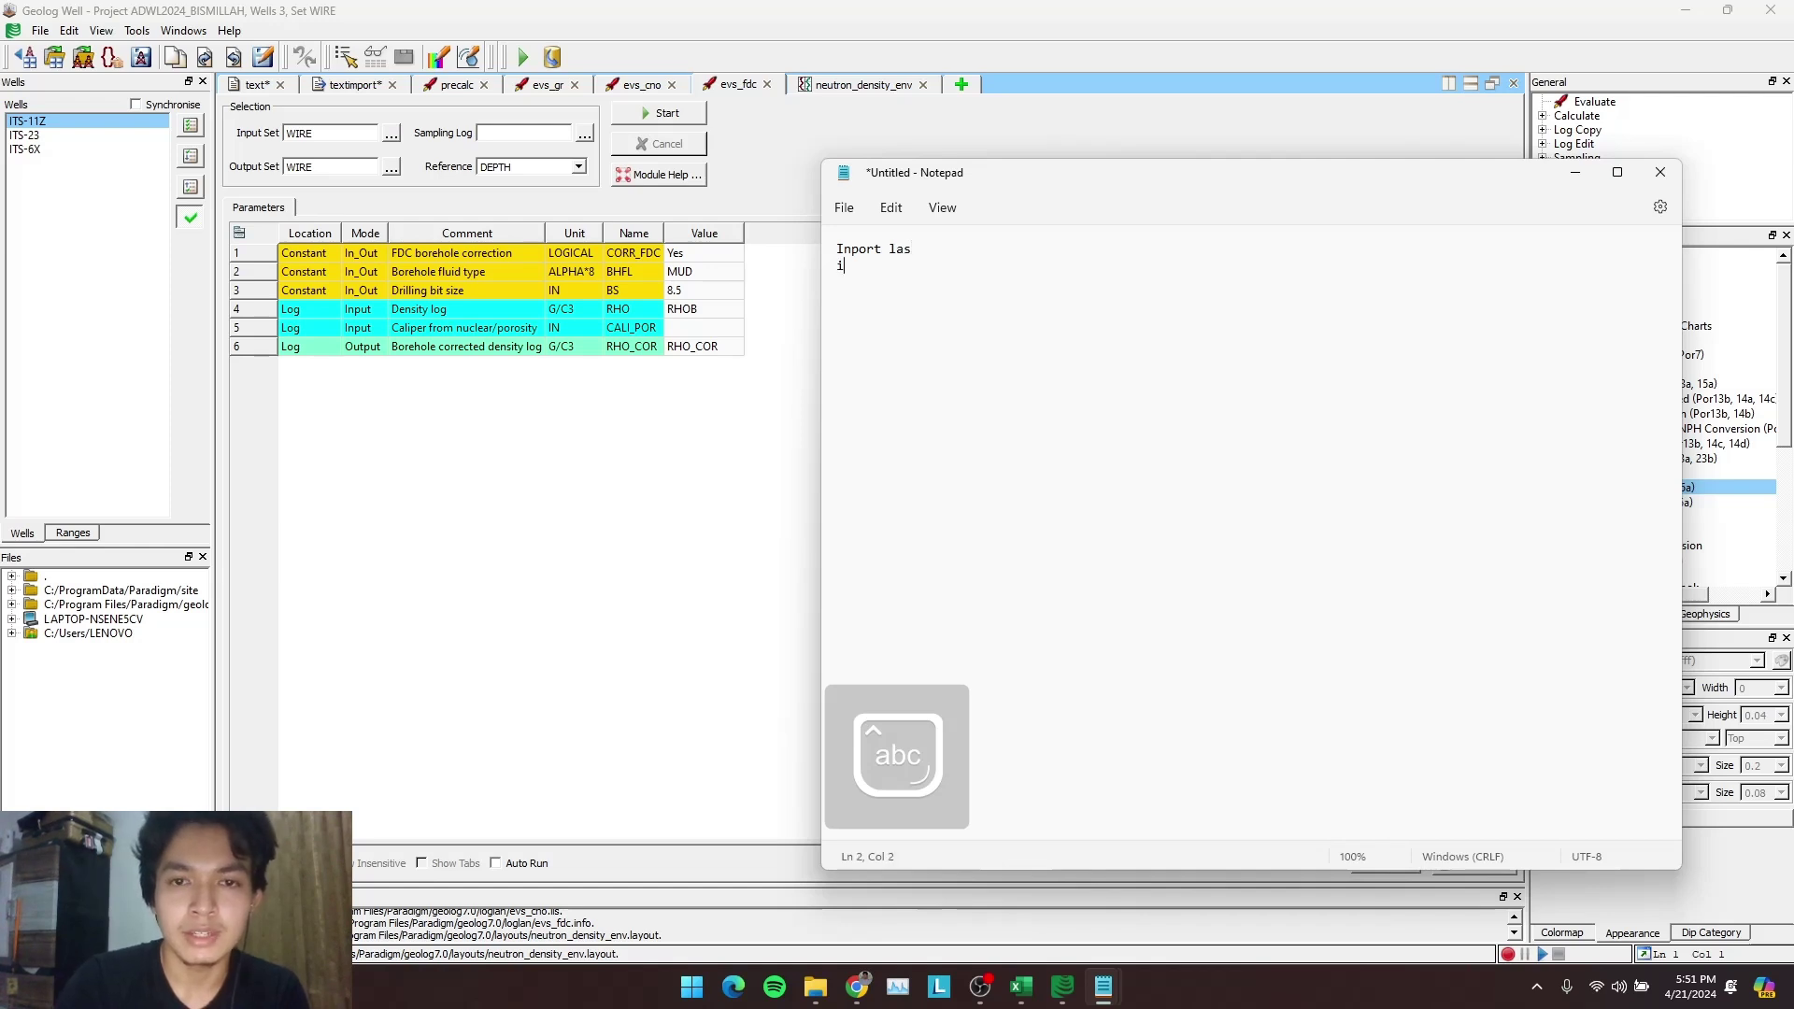
pyautogui.write('mport ')
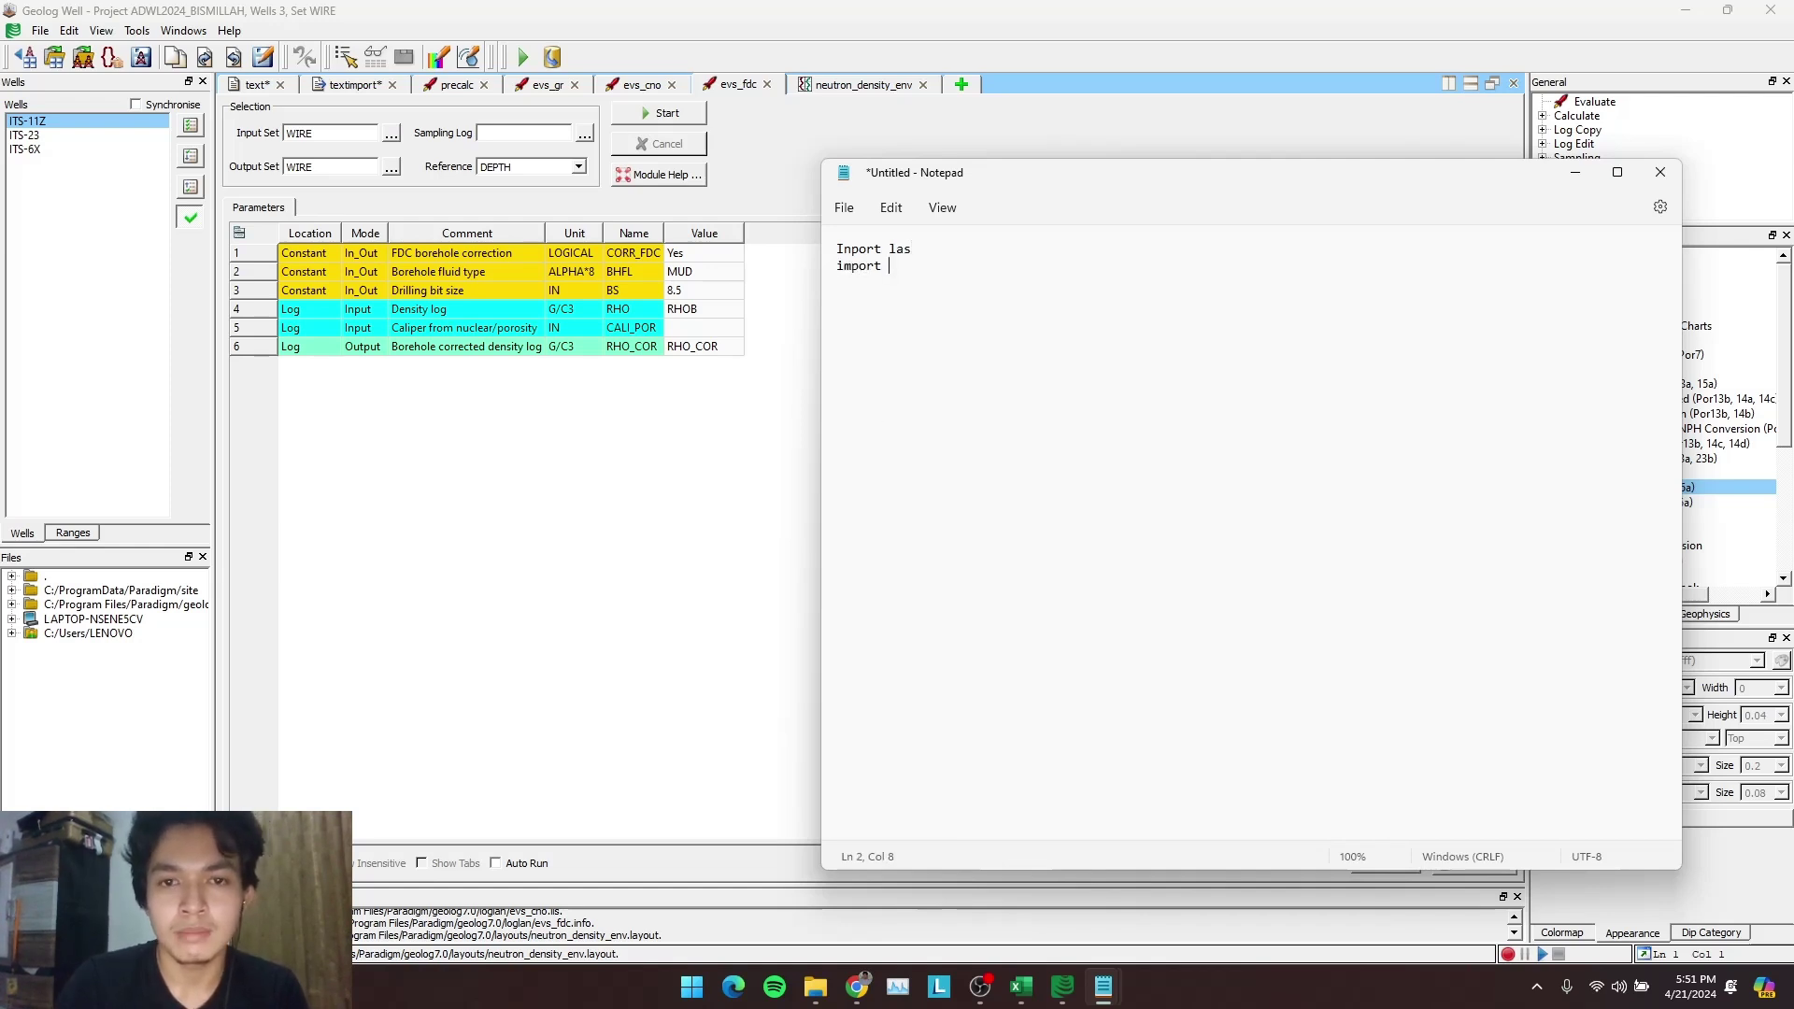
pyautogui.write('fbatas format')
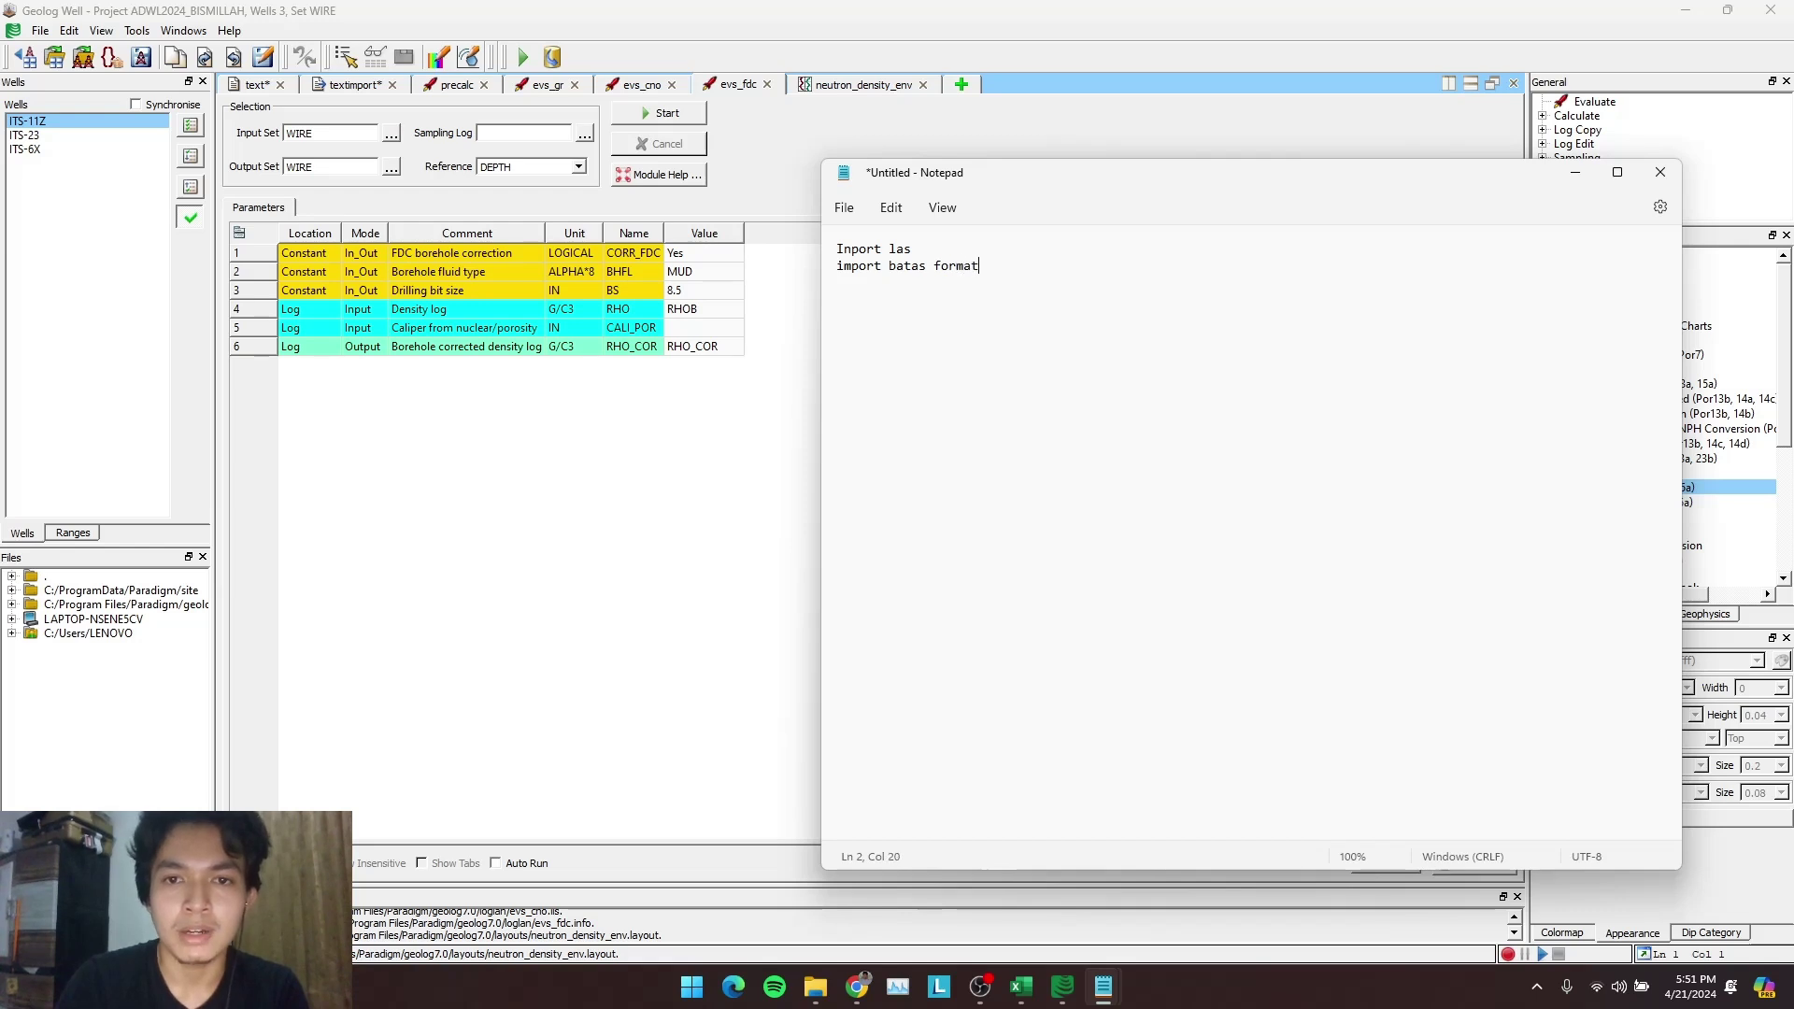
pyautogui.press('BackSpace')
pyautogui.write('si / top marker')
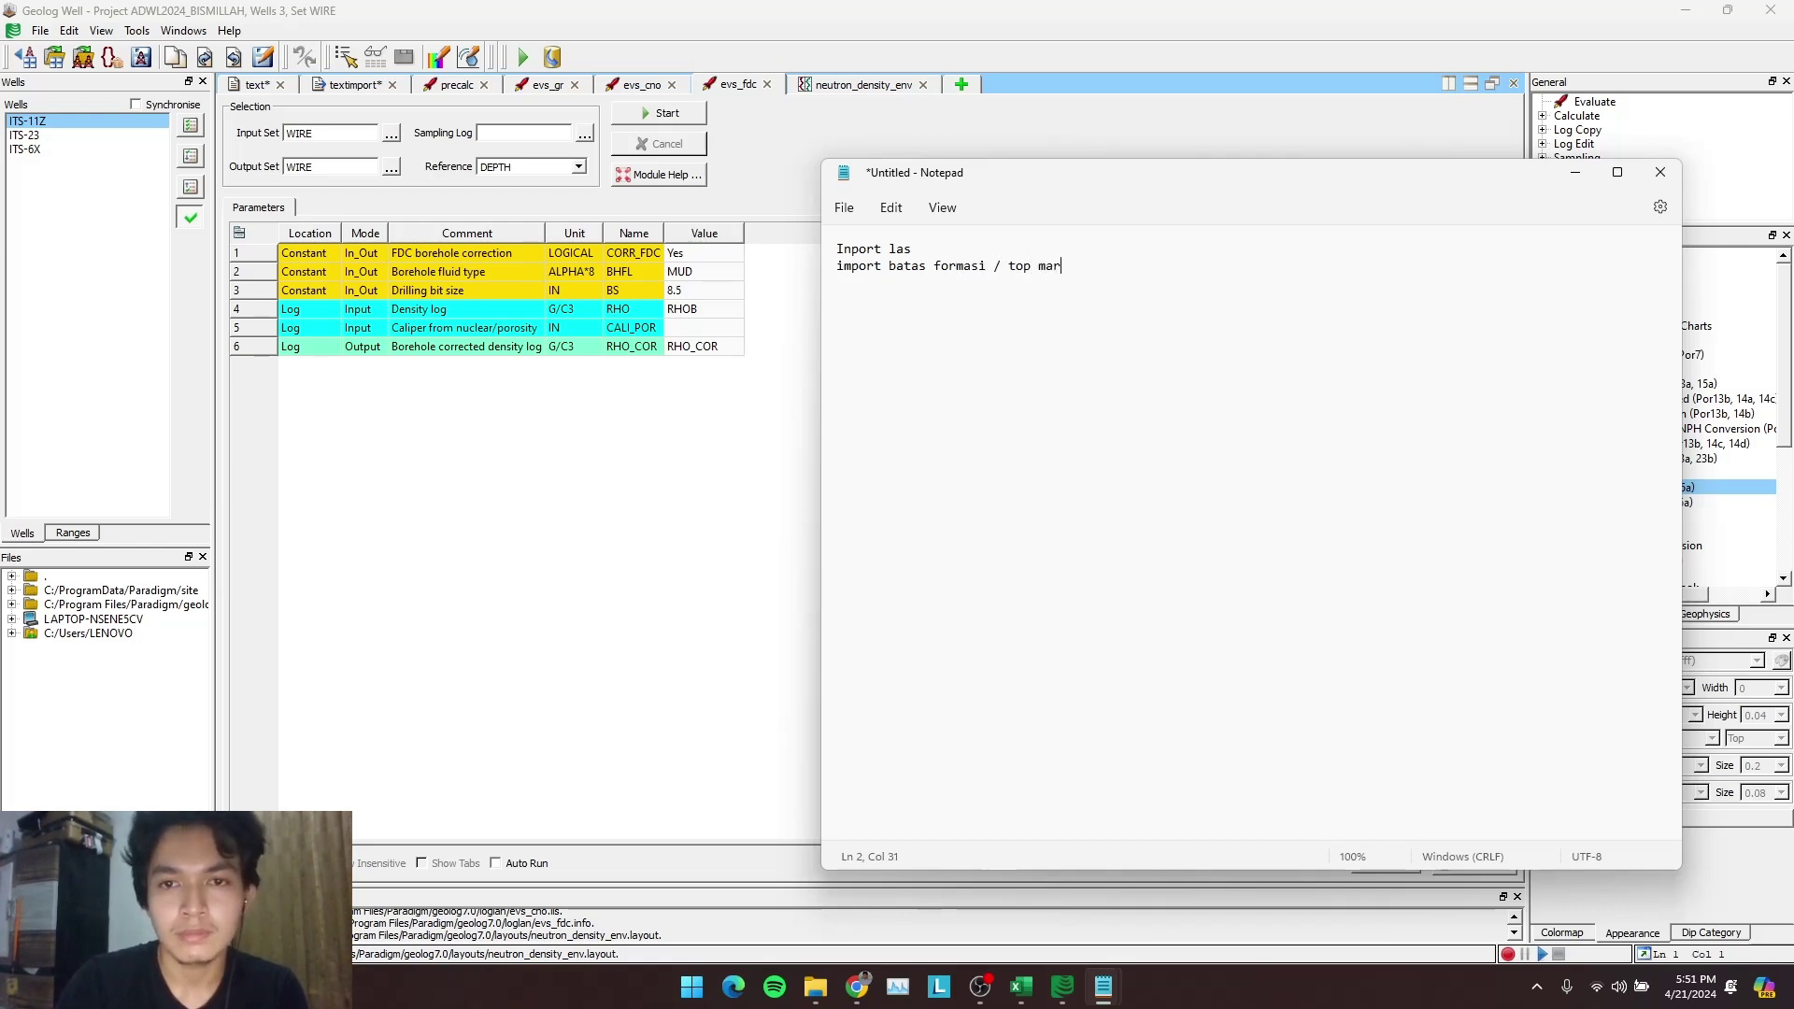
# Add the lines "precalc" and "koreksi > gr, nphi, rhob" to the workflow note
pyautogui.press('Return')
pyautogui.write('precalc')
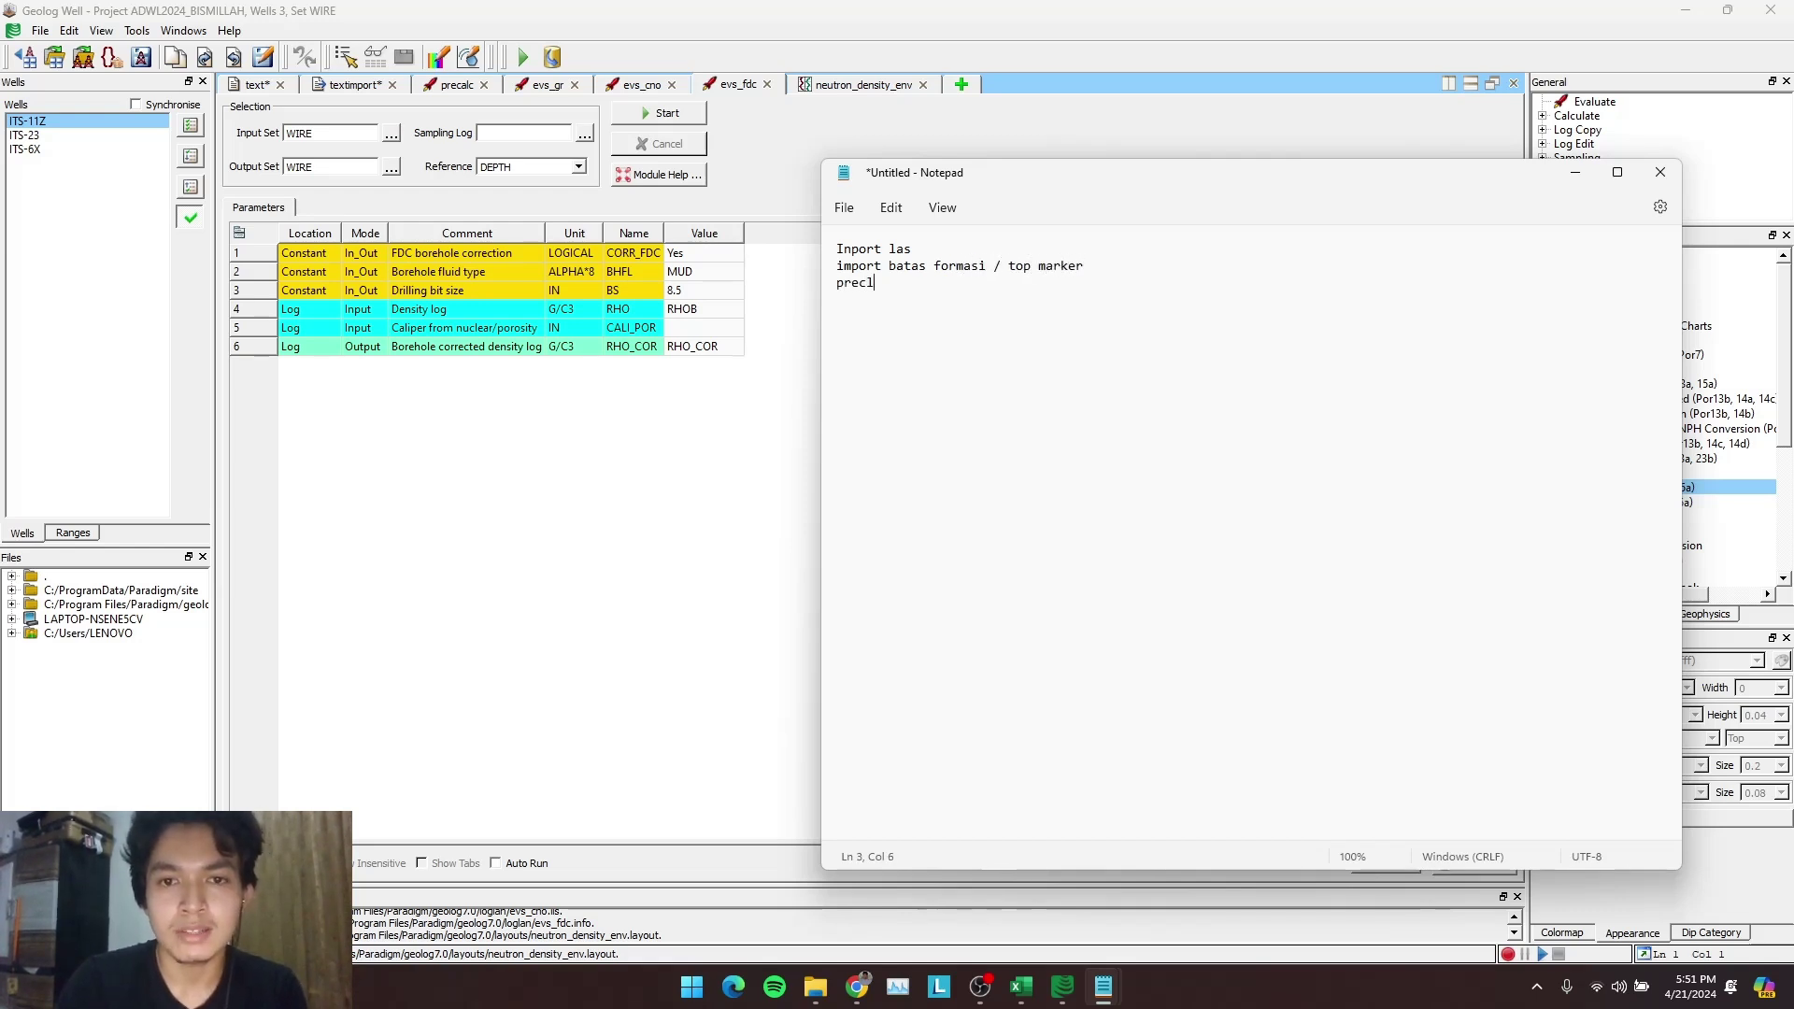
pyautogui.press('Return')
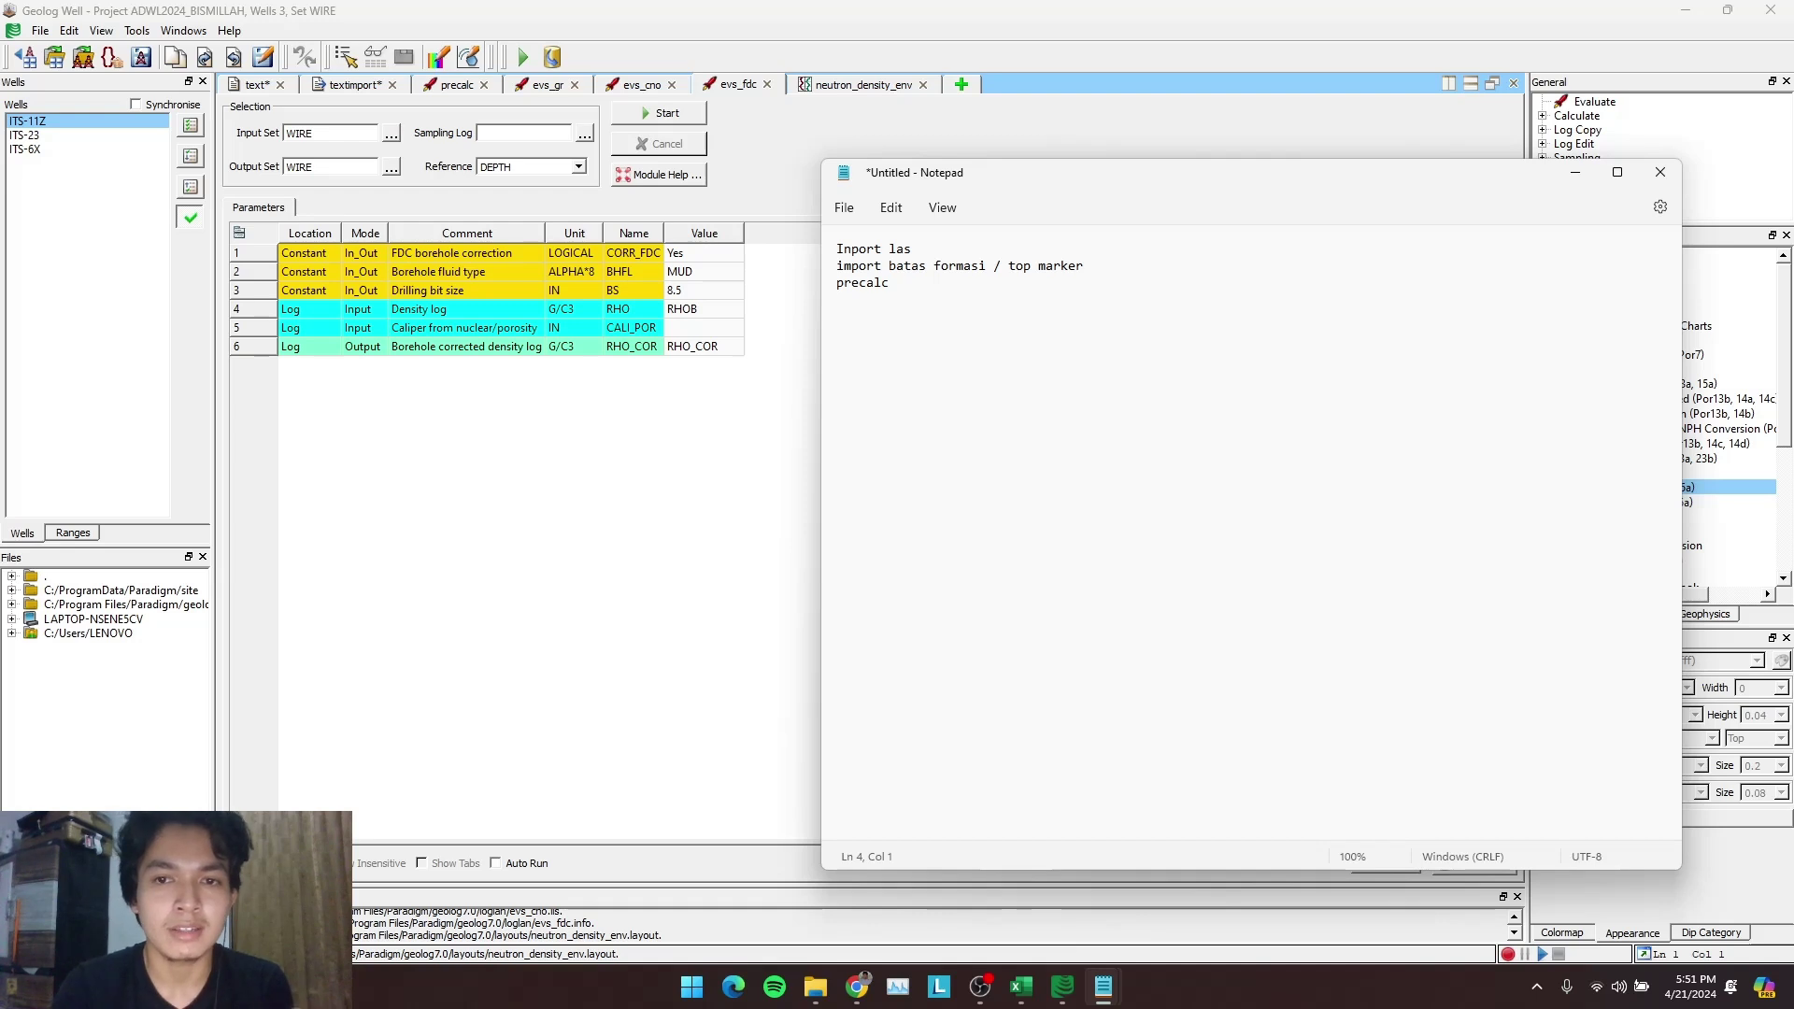
pyautogui.write('korek')
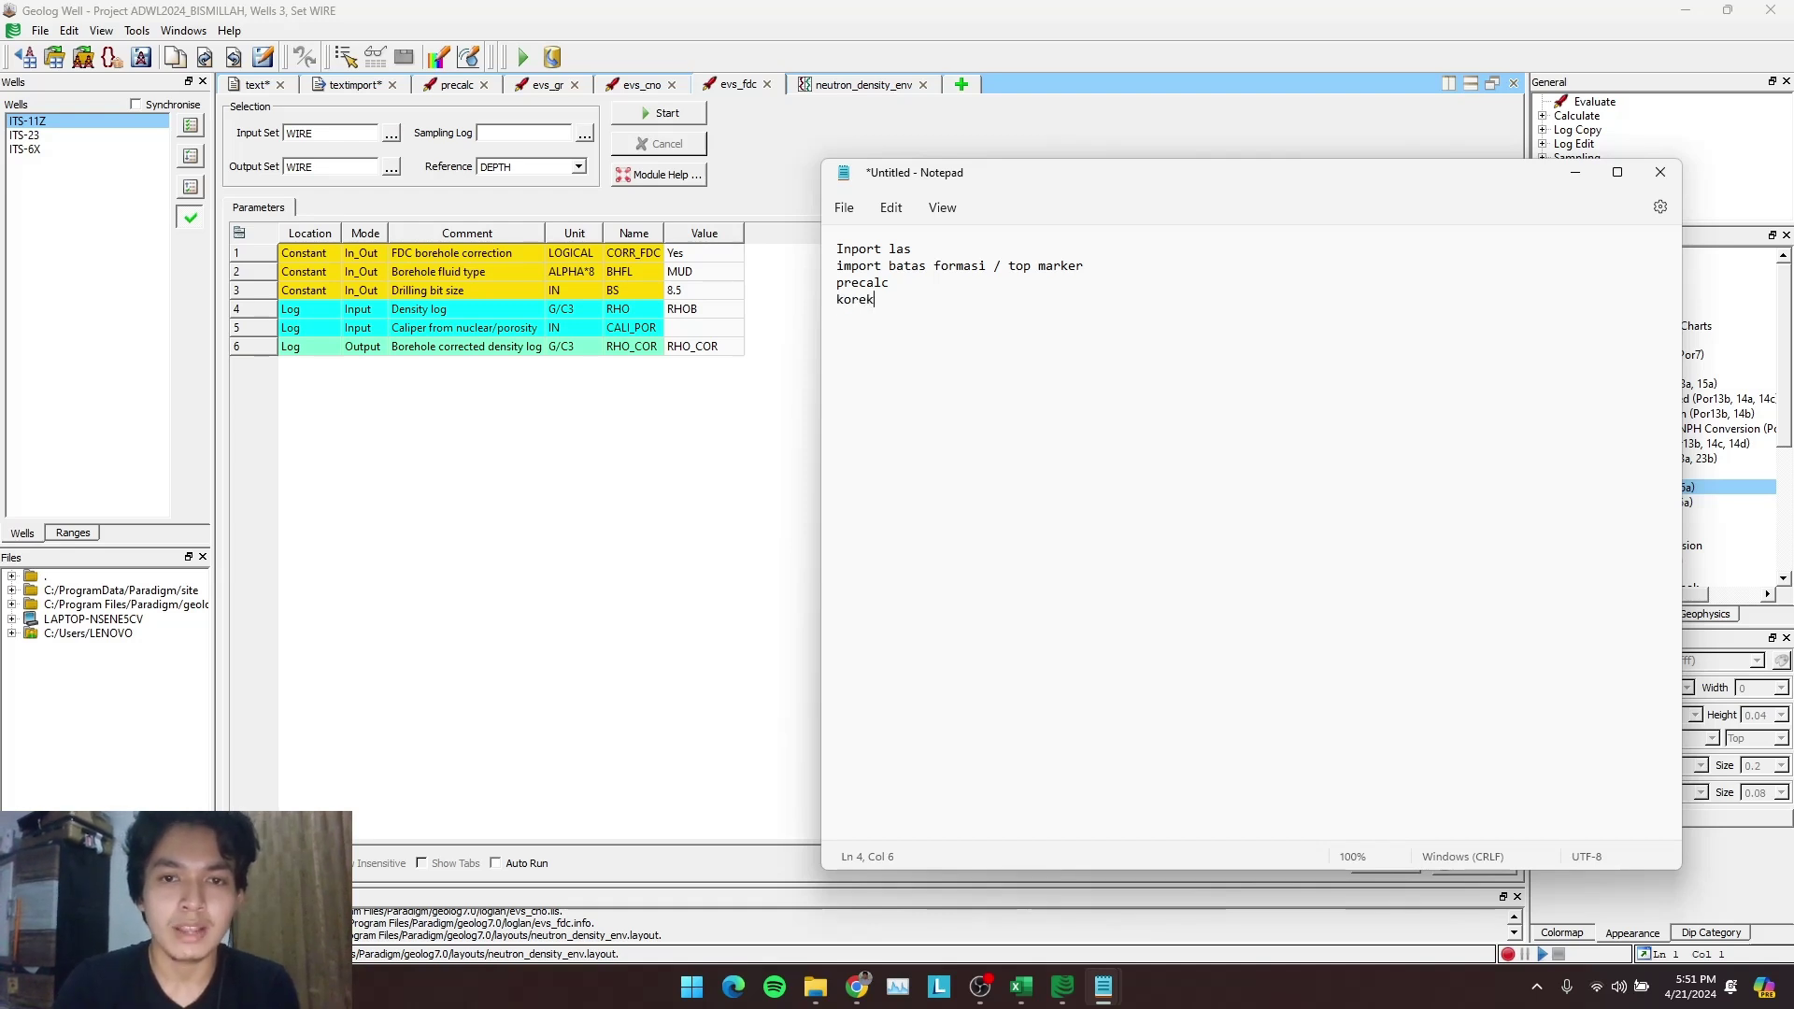
pyautogui.write('si > g')
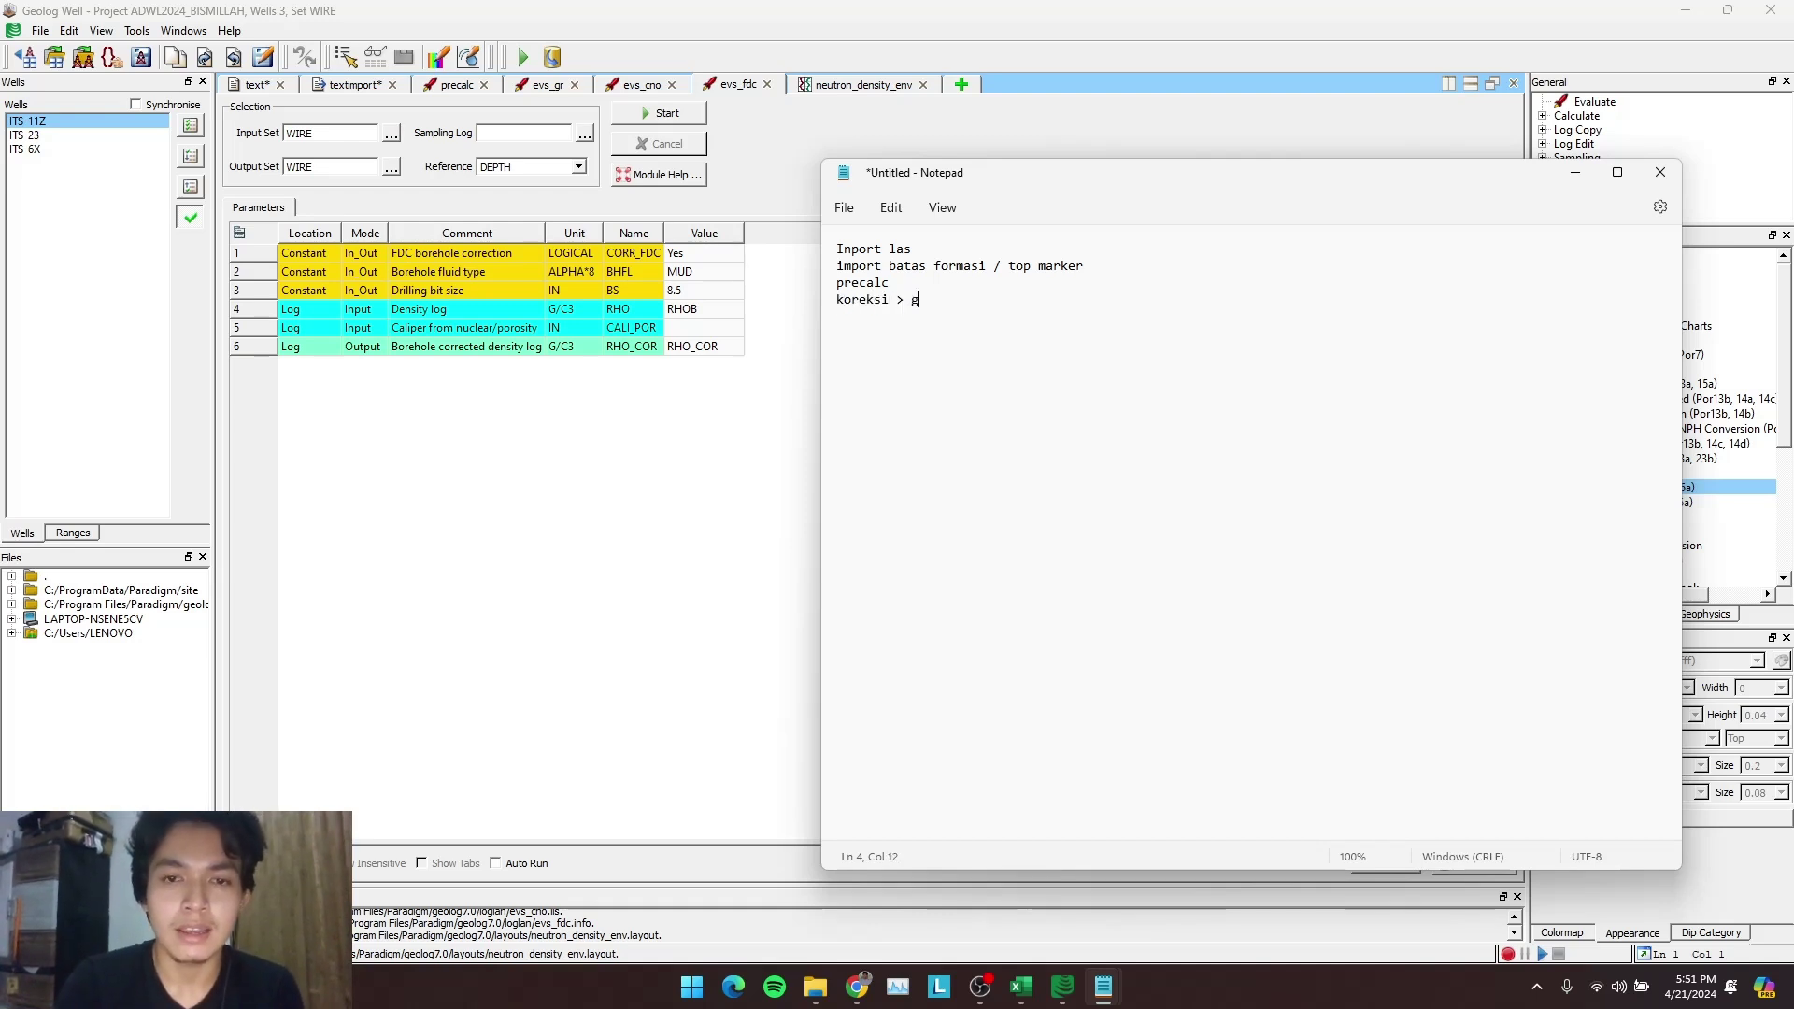
pyautogui.write('r, nphi')
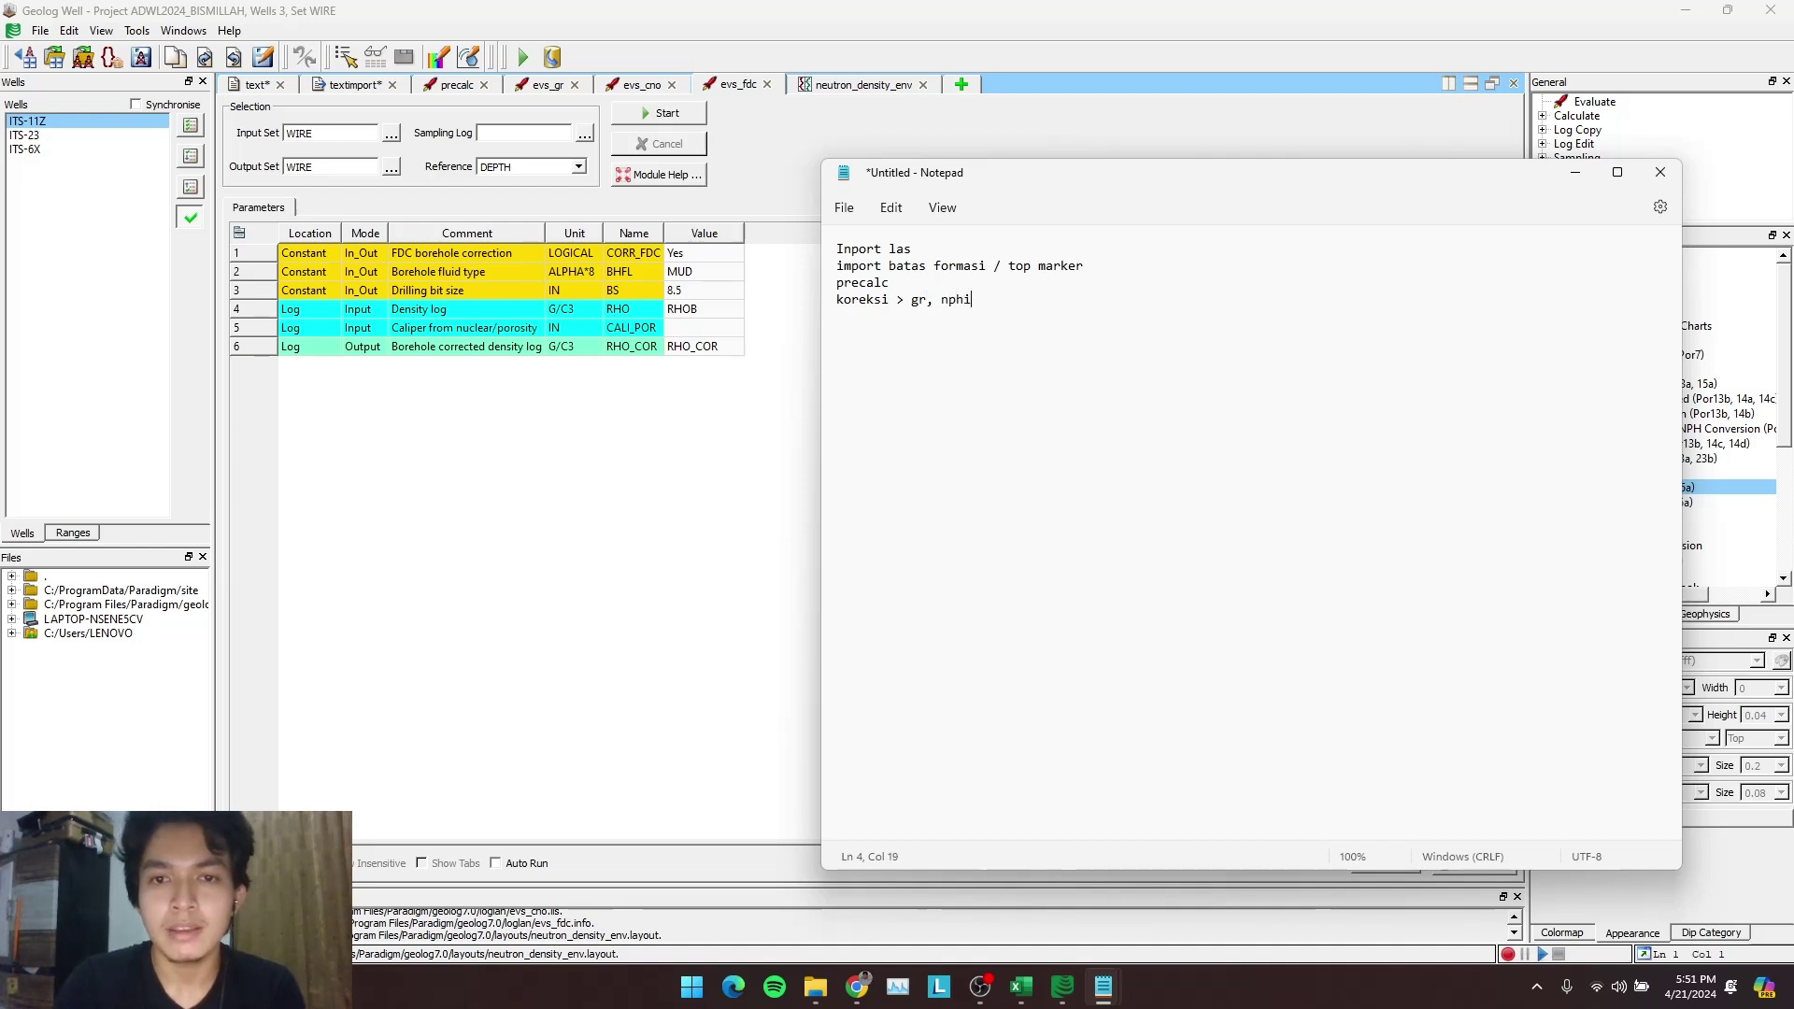
pyautogui.write(', ro')
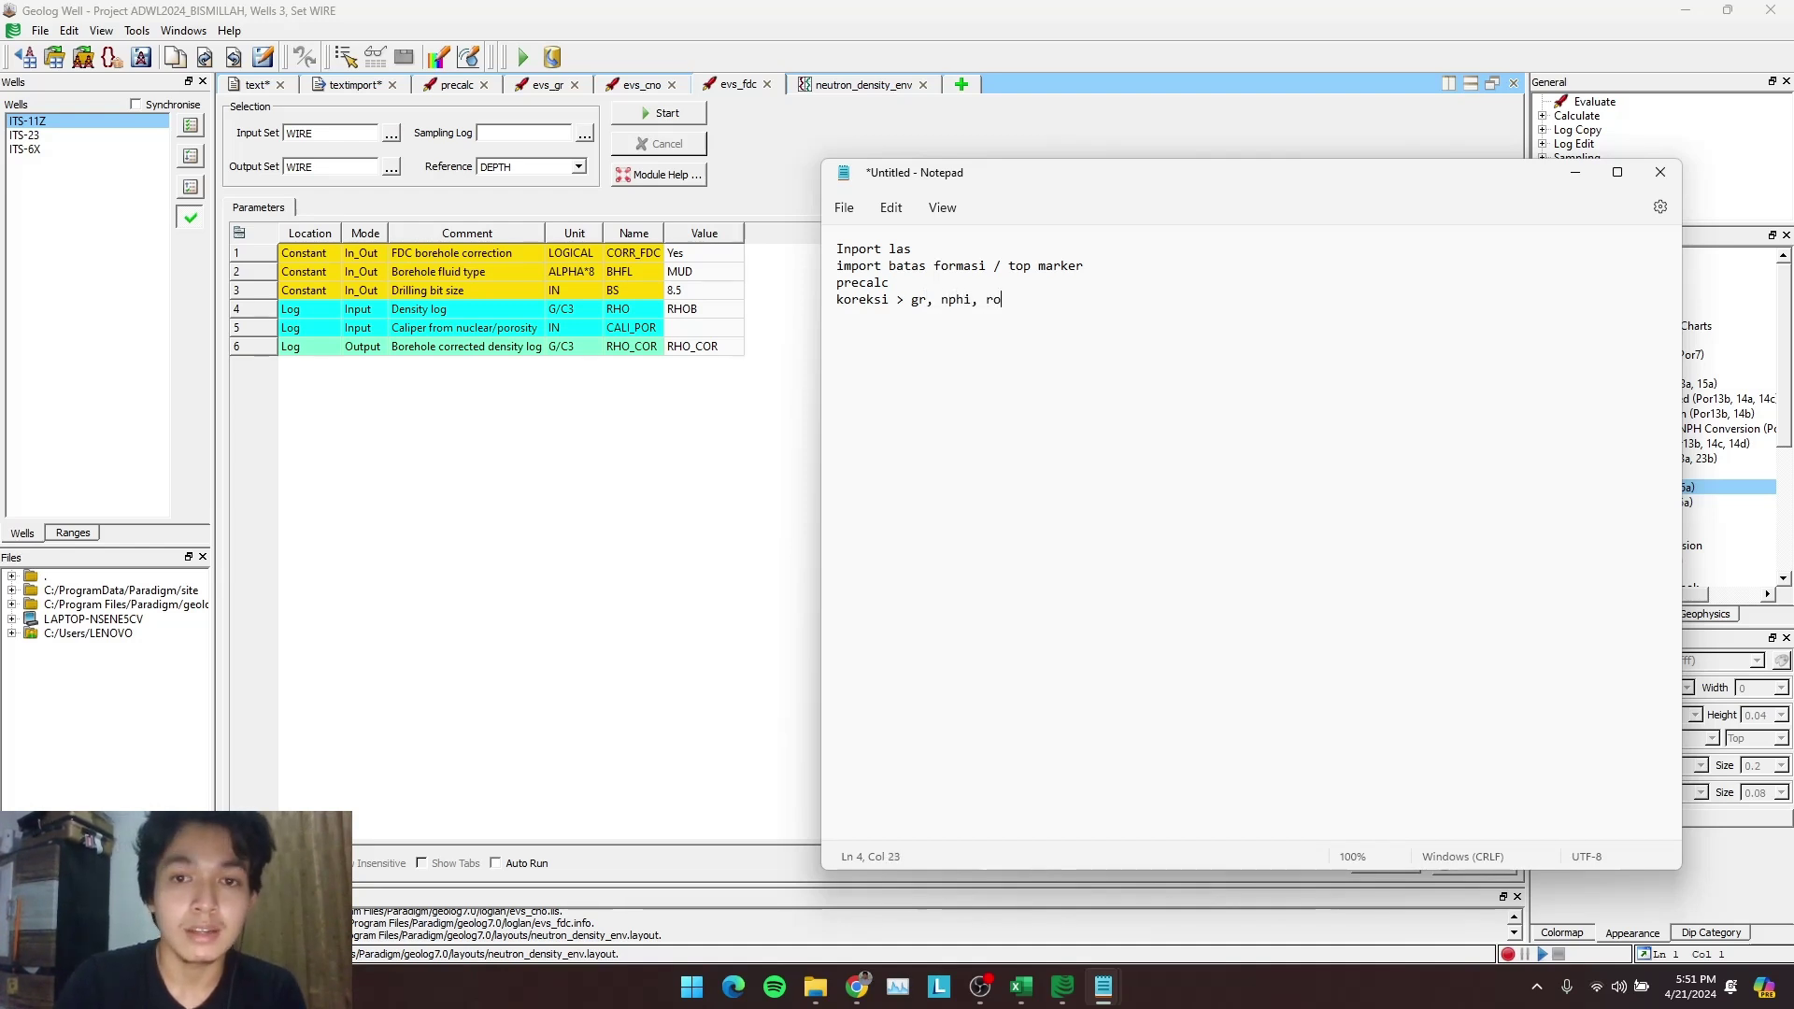
pyautogui.write('hb')
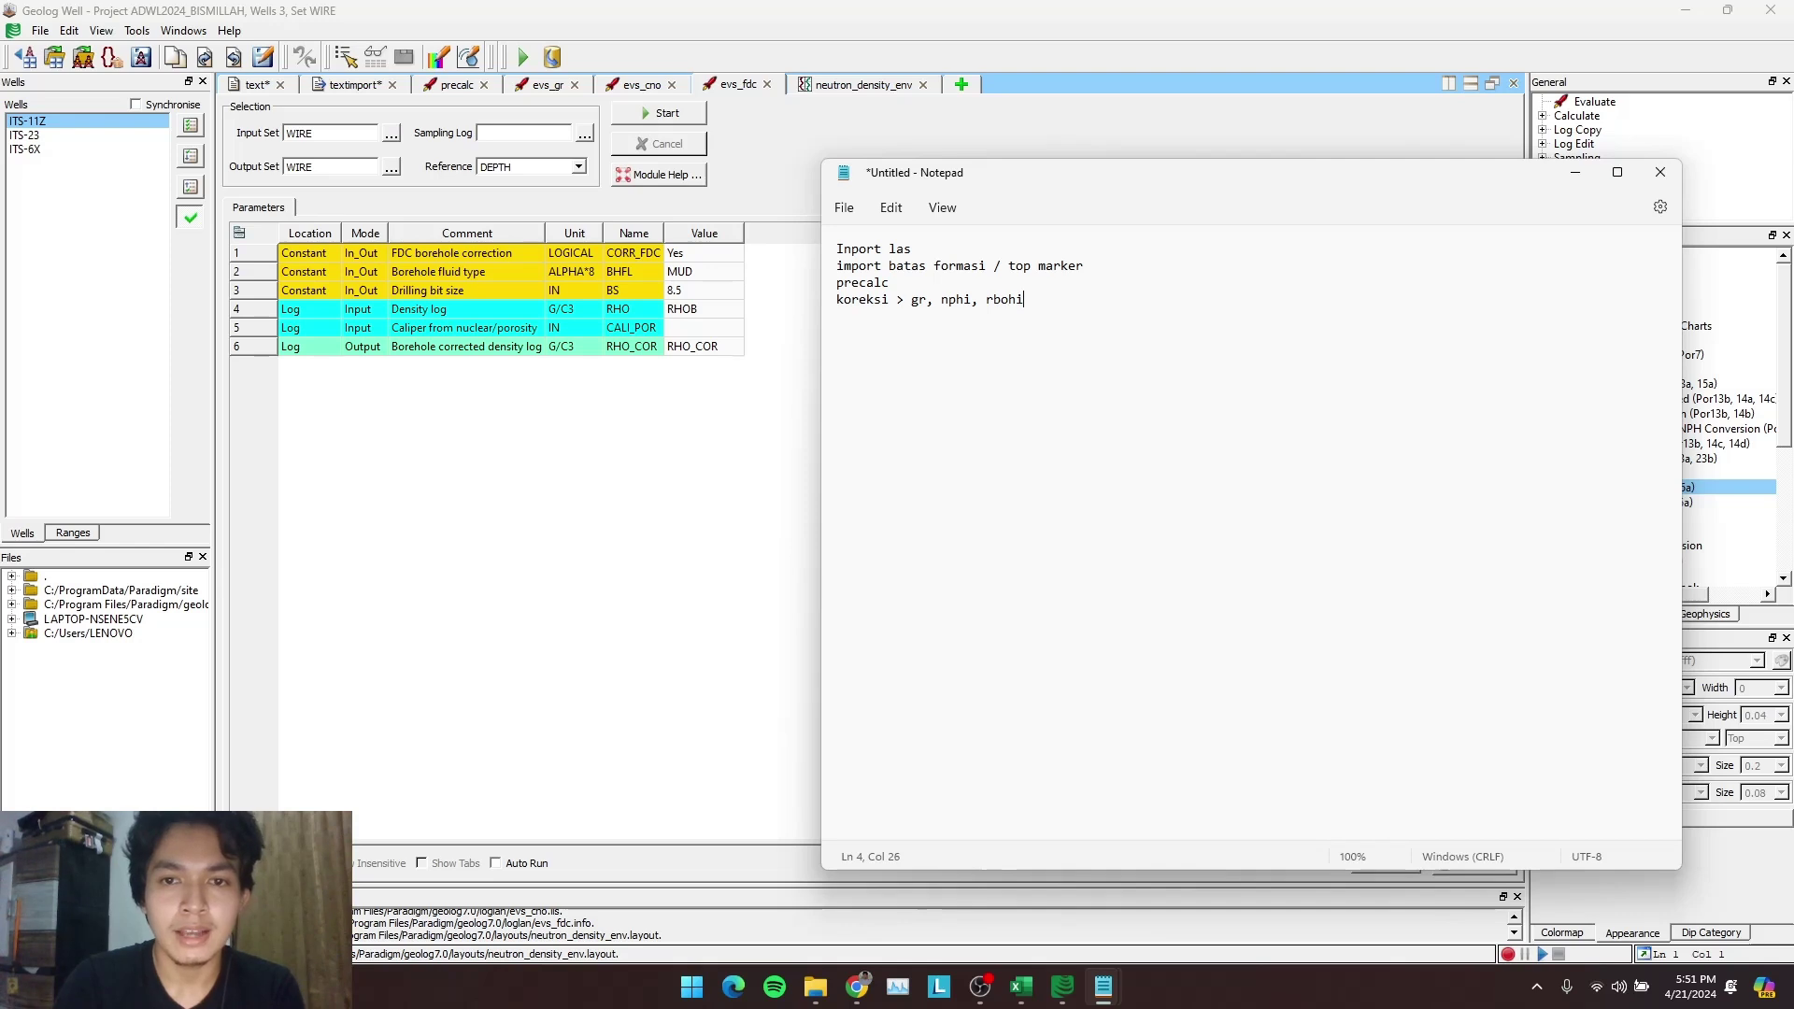
pyautogui.press('BackSpace')
pyautogui.press('BackSpace')
pyautogui.press('BackSpace')
pyautogui.press('BackSpace')
pyautogui.write('hob')
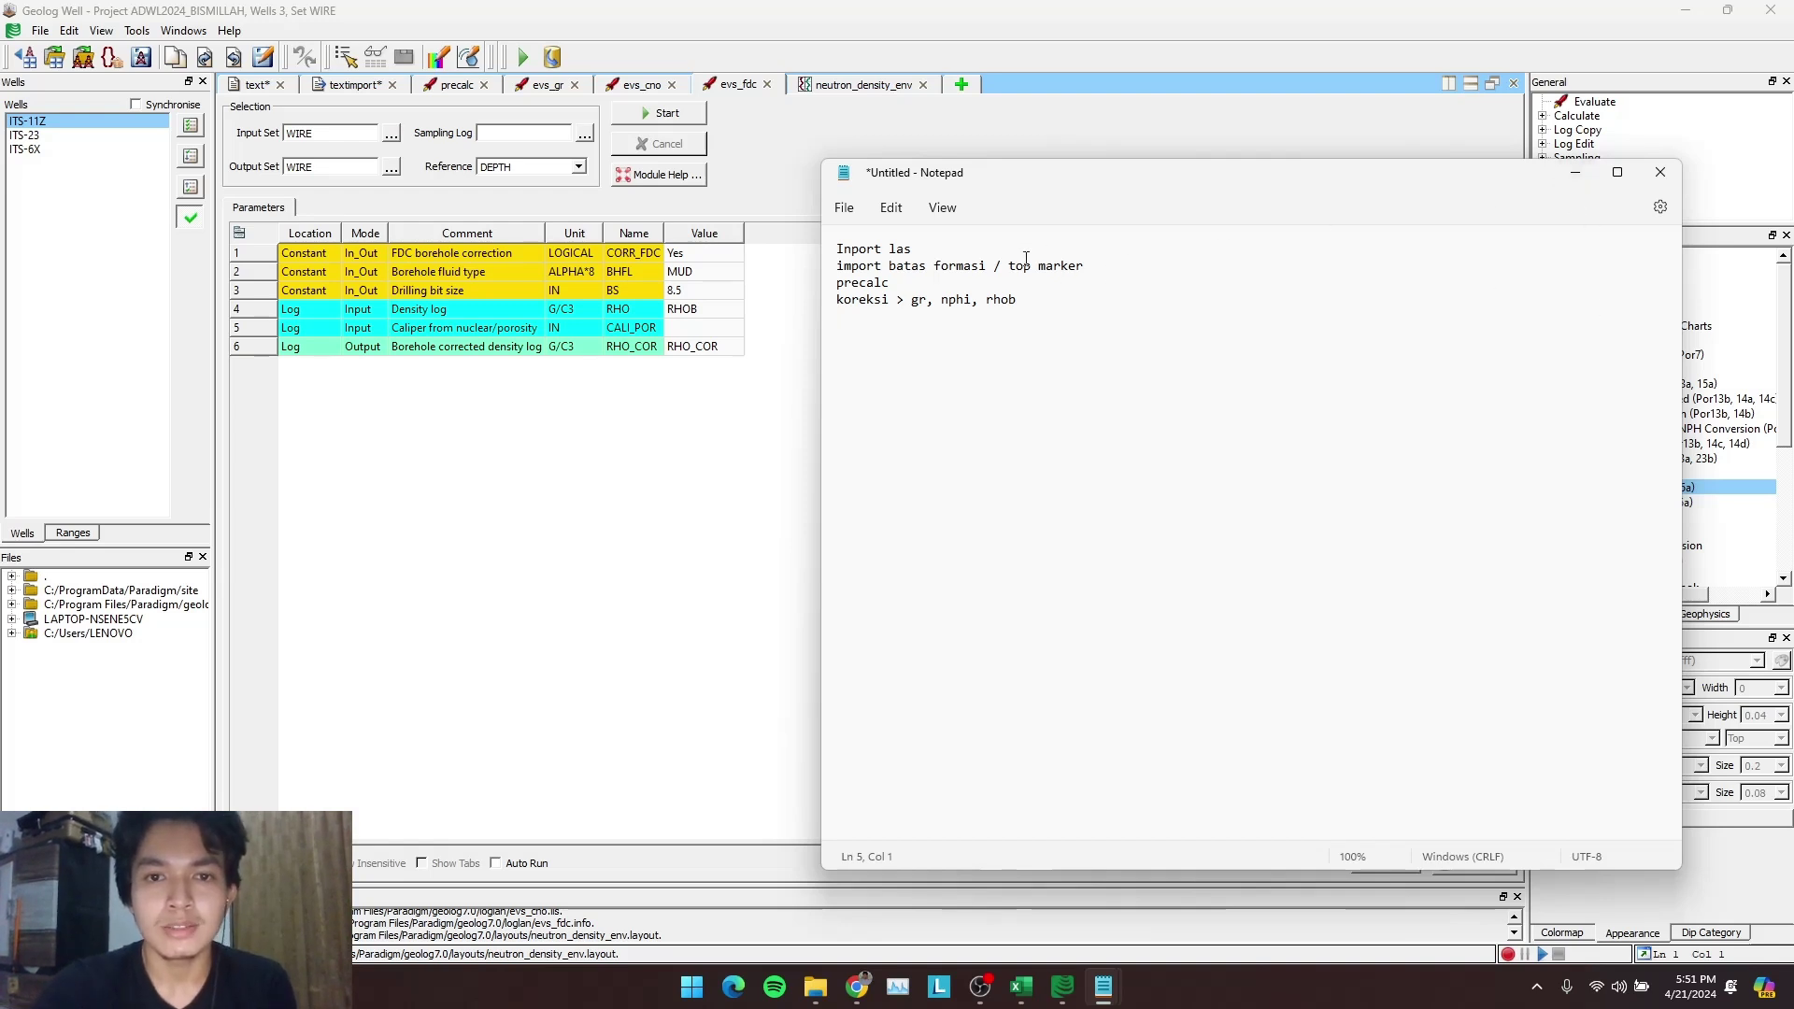
# Add "coal >" and a separate "Kualitatif" line to the note, insert "Import" as its first line, and return to Geolog
pyautogui.write('coal >  ')
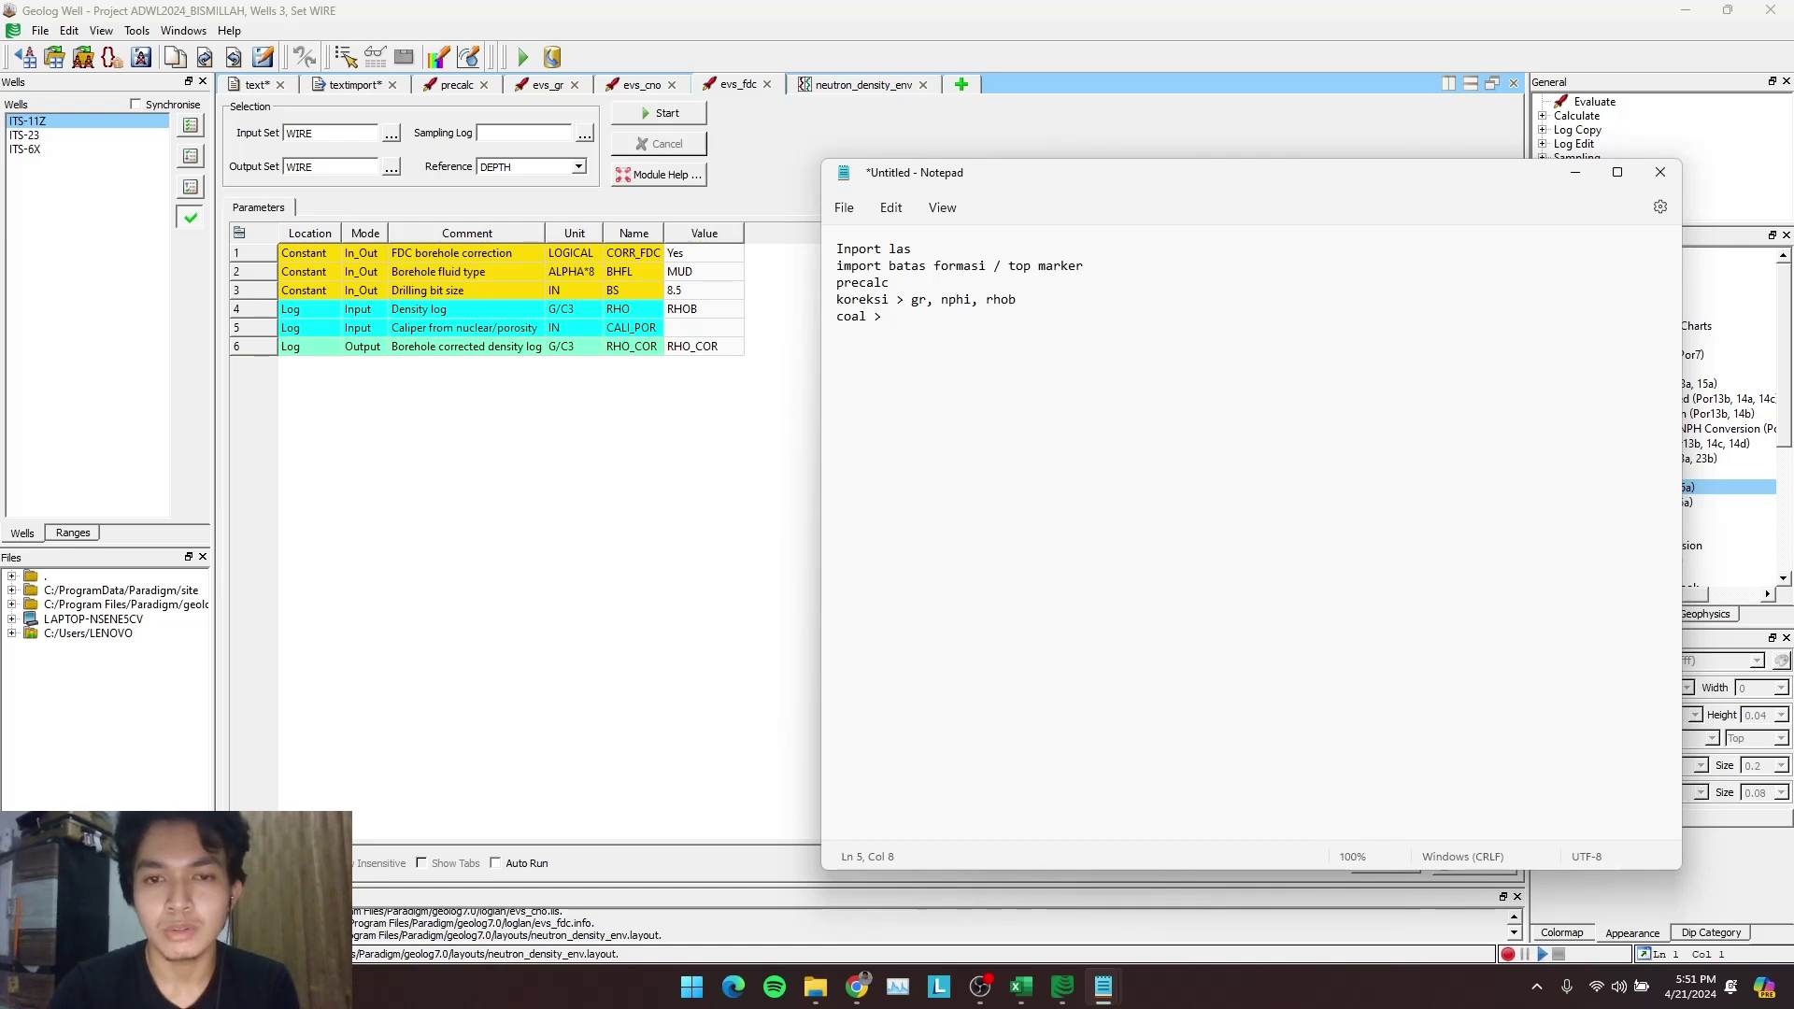
pyautogui.write('Kualitatif')
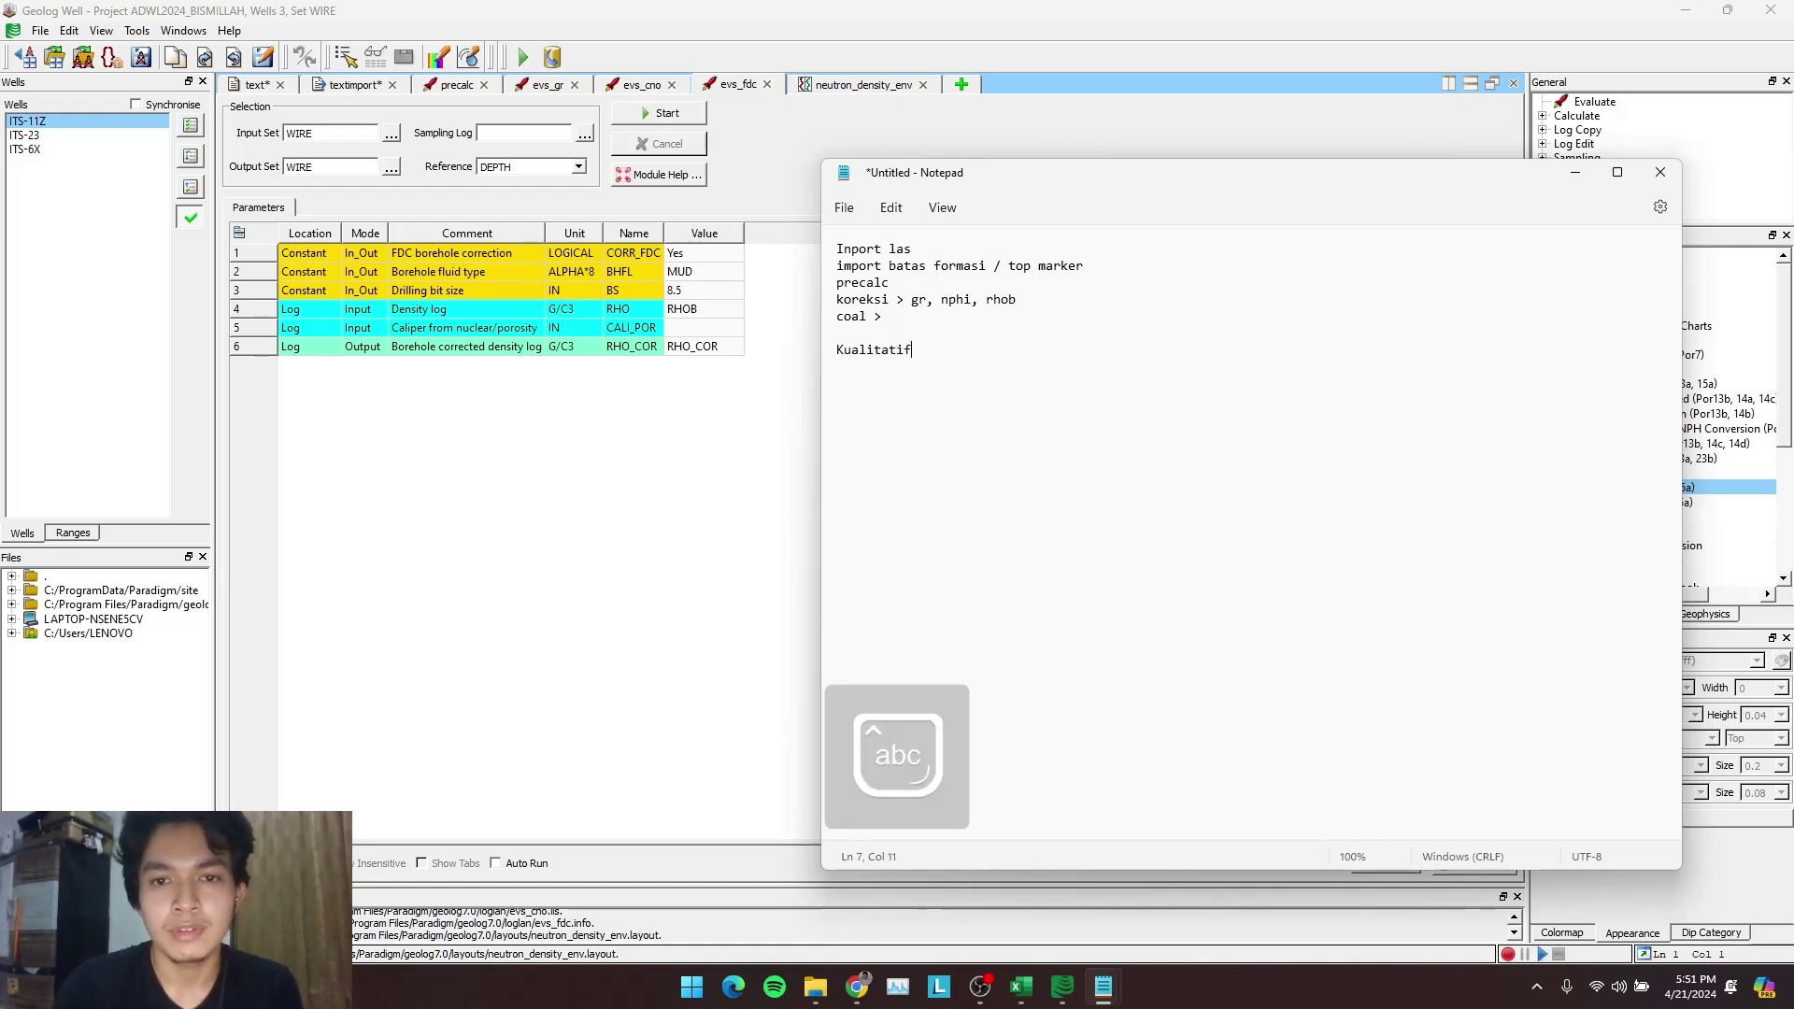
pyautogui.click(836, 248)
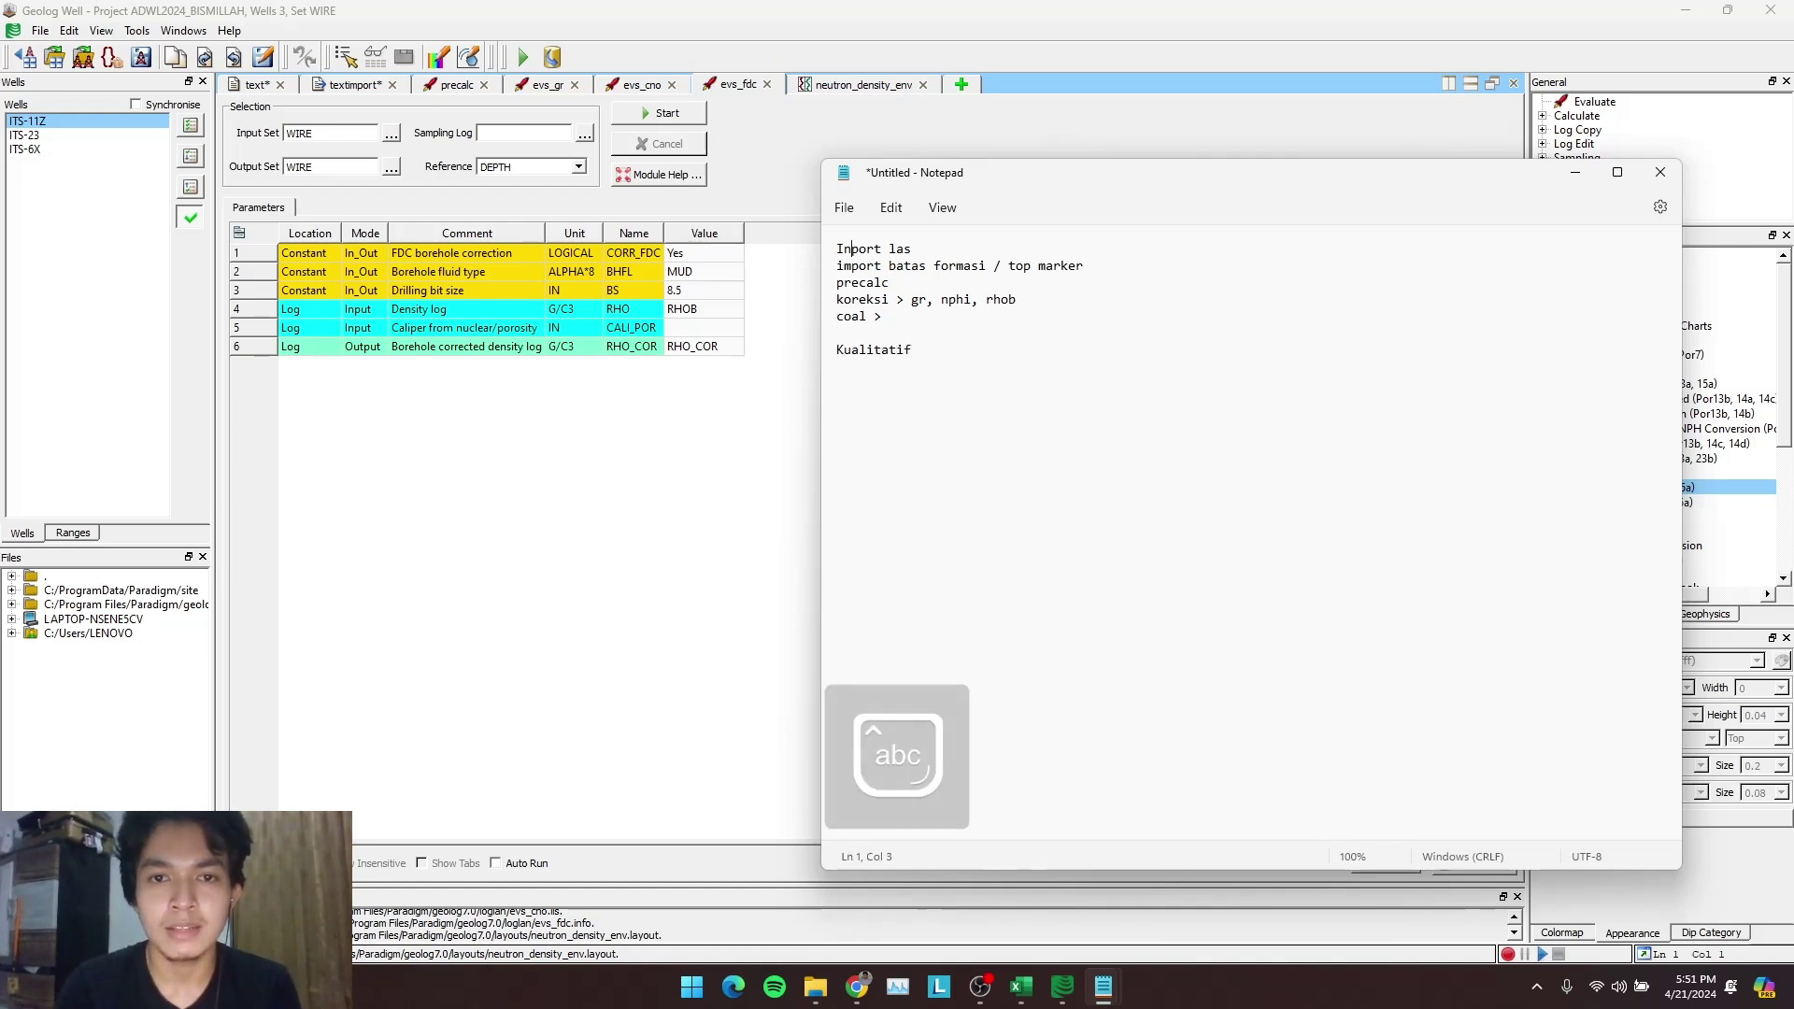
pyautogui.write('Import')
pyautogui.press('Return')
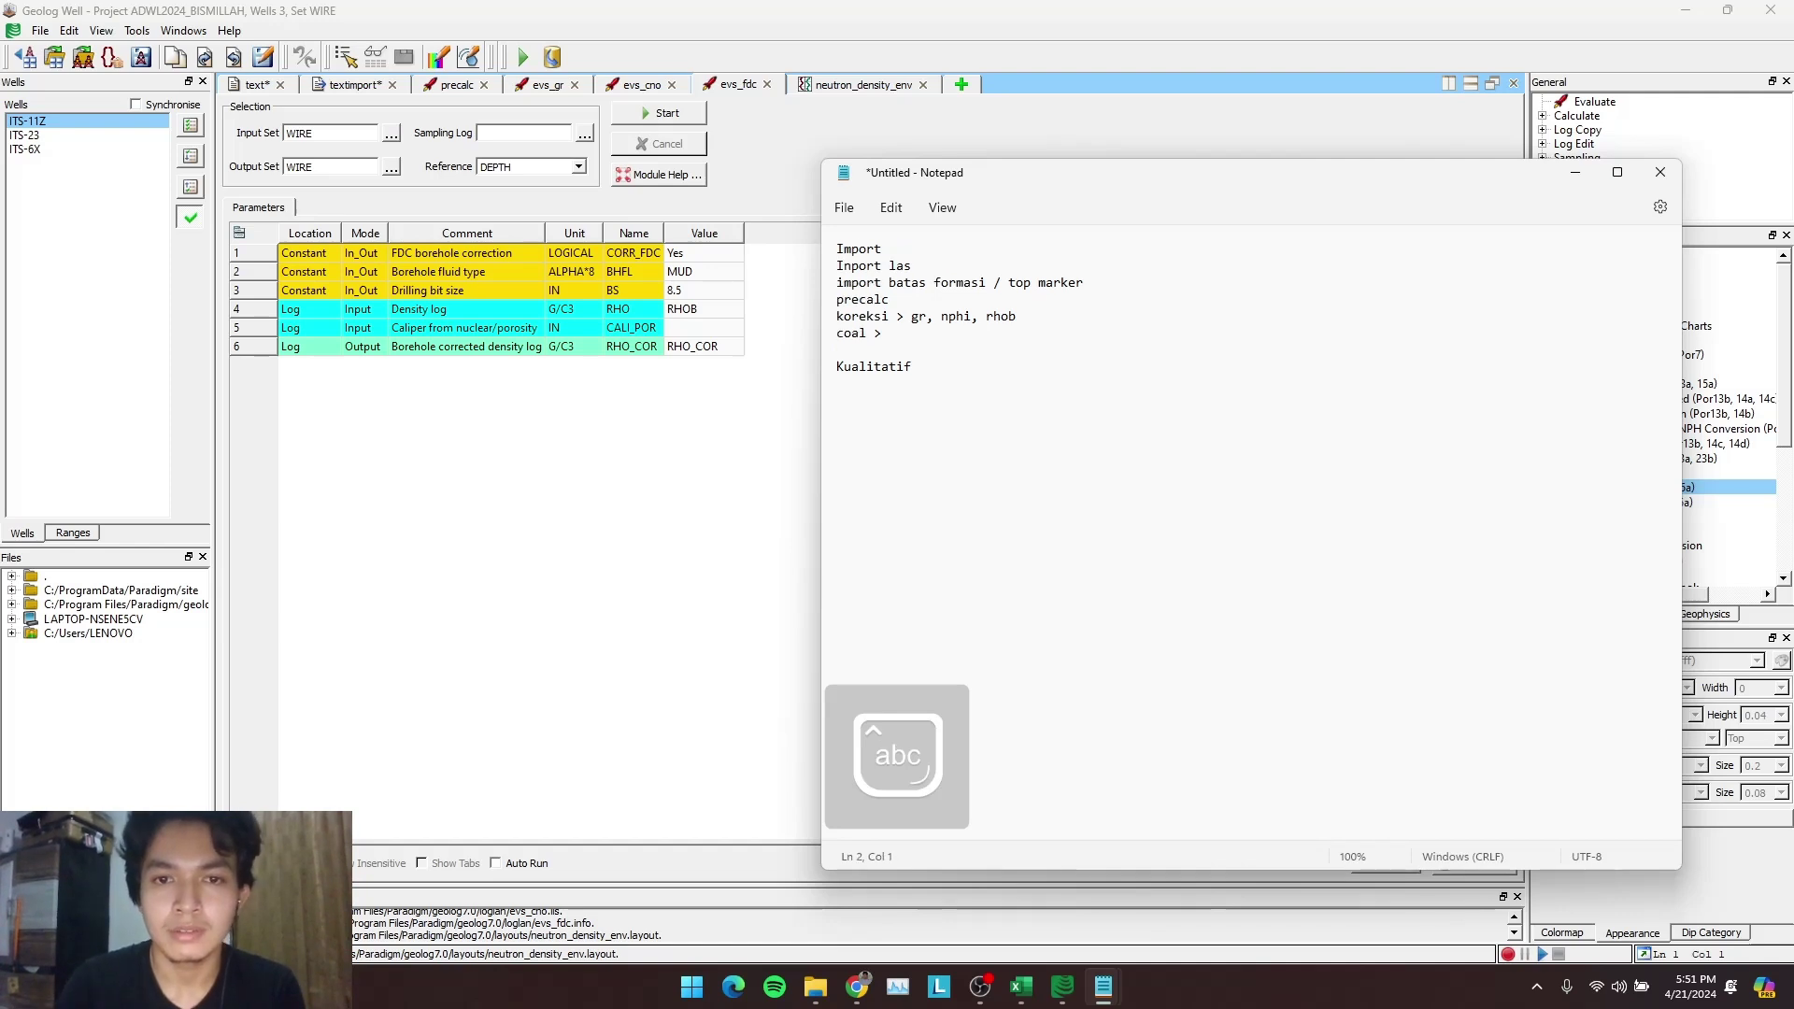
pyautogui.click(1575, 174)
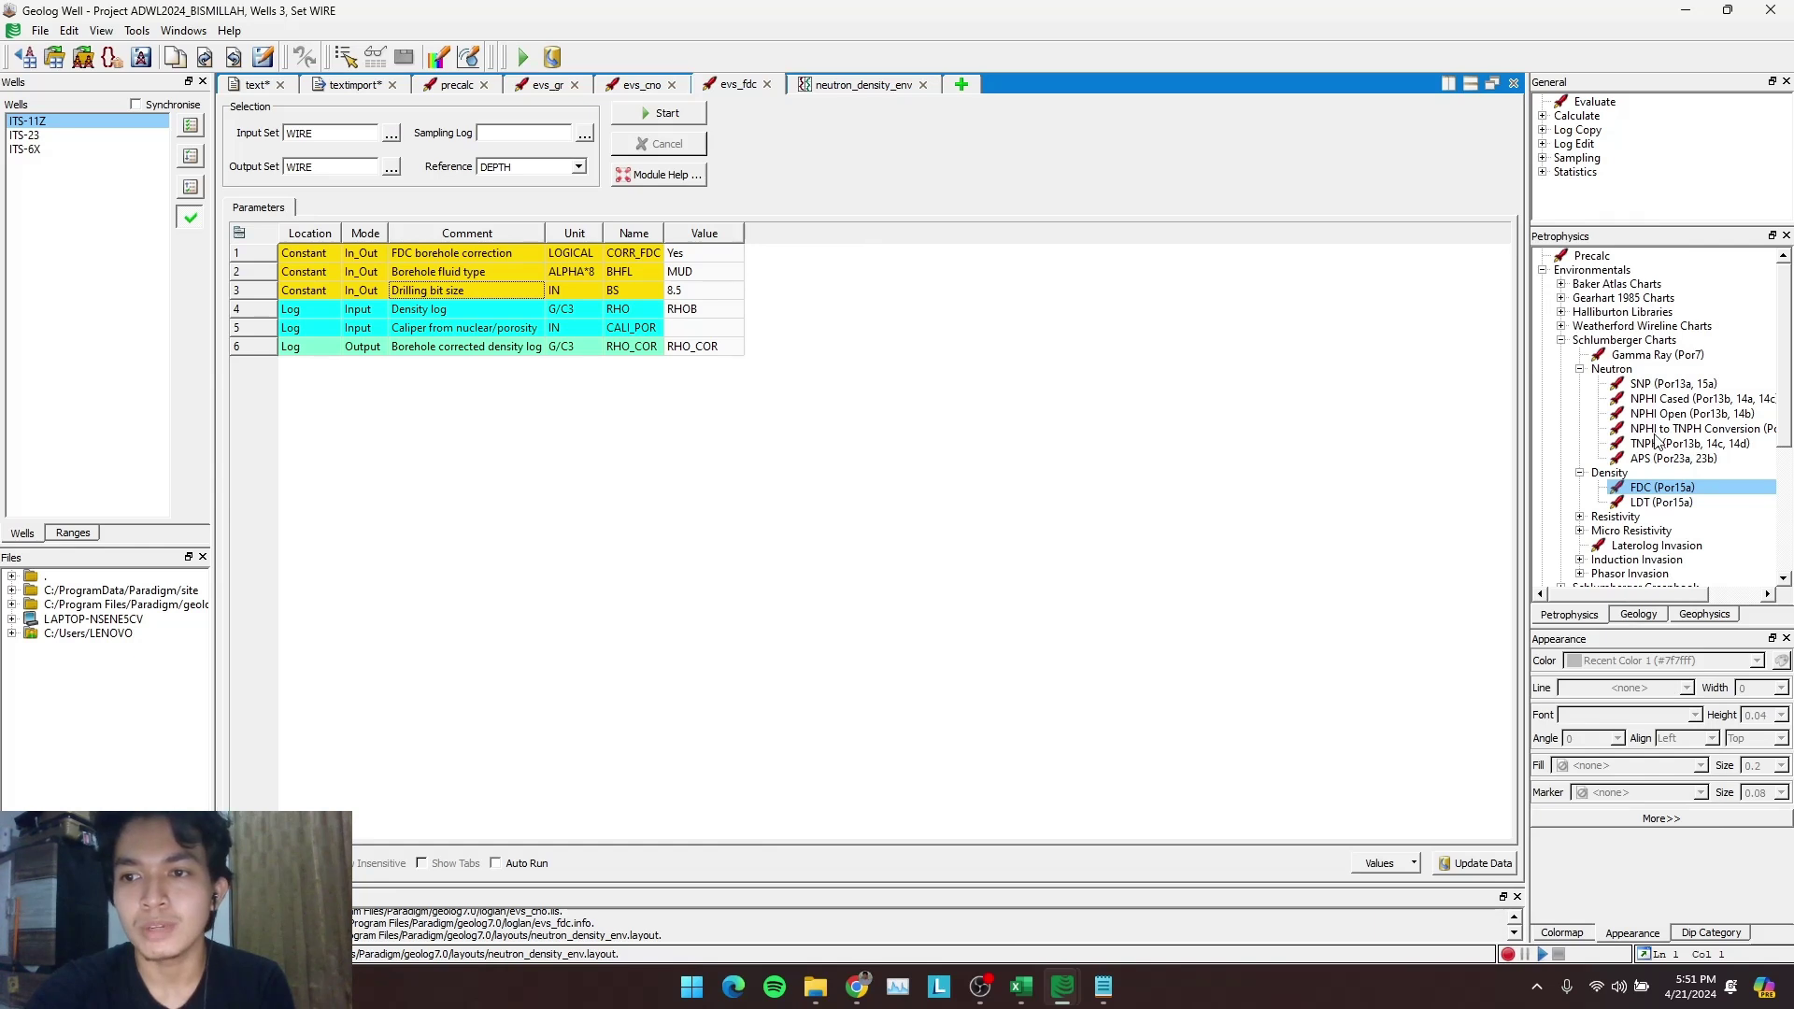
# Open the Badhole module under Determin and check its maximum DRHO, maximum oversize hole and drilling bit size constants
pyautogui.scroll(1, 1657, 439)
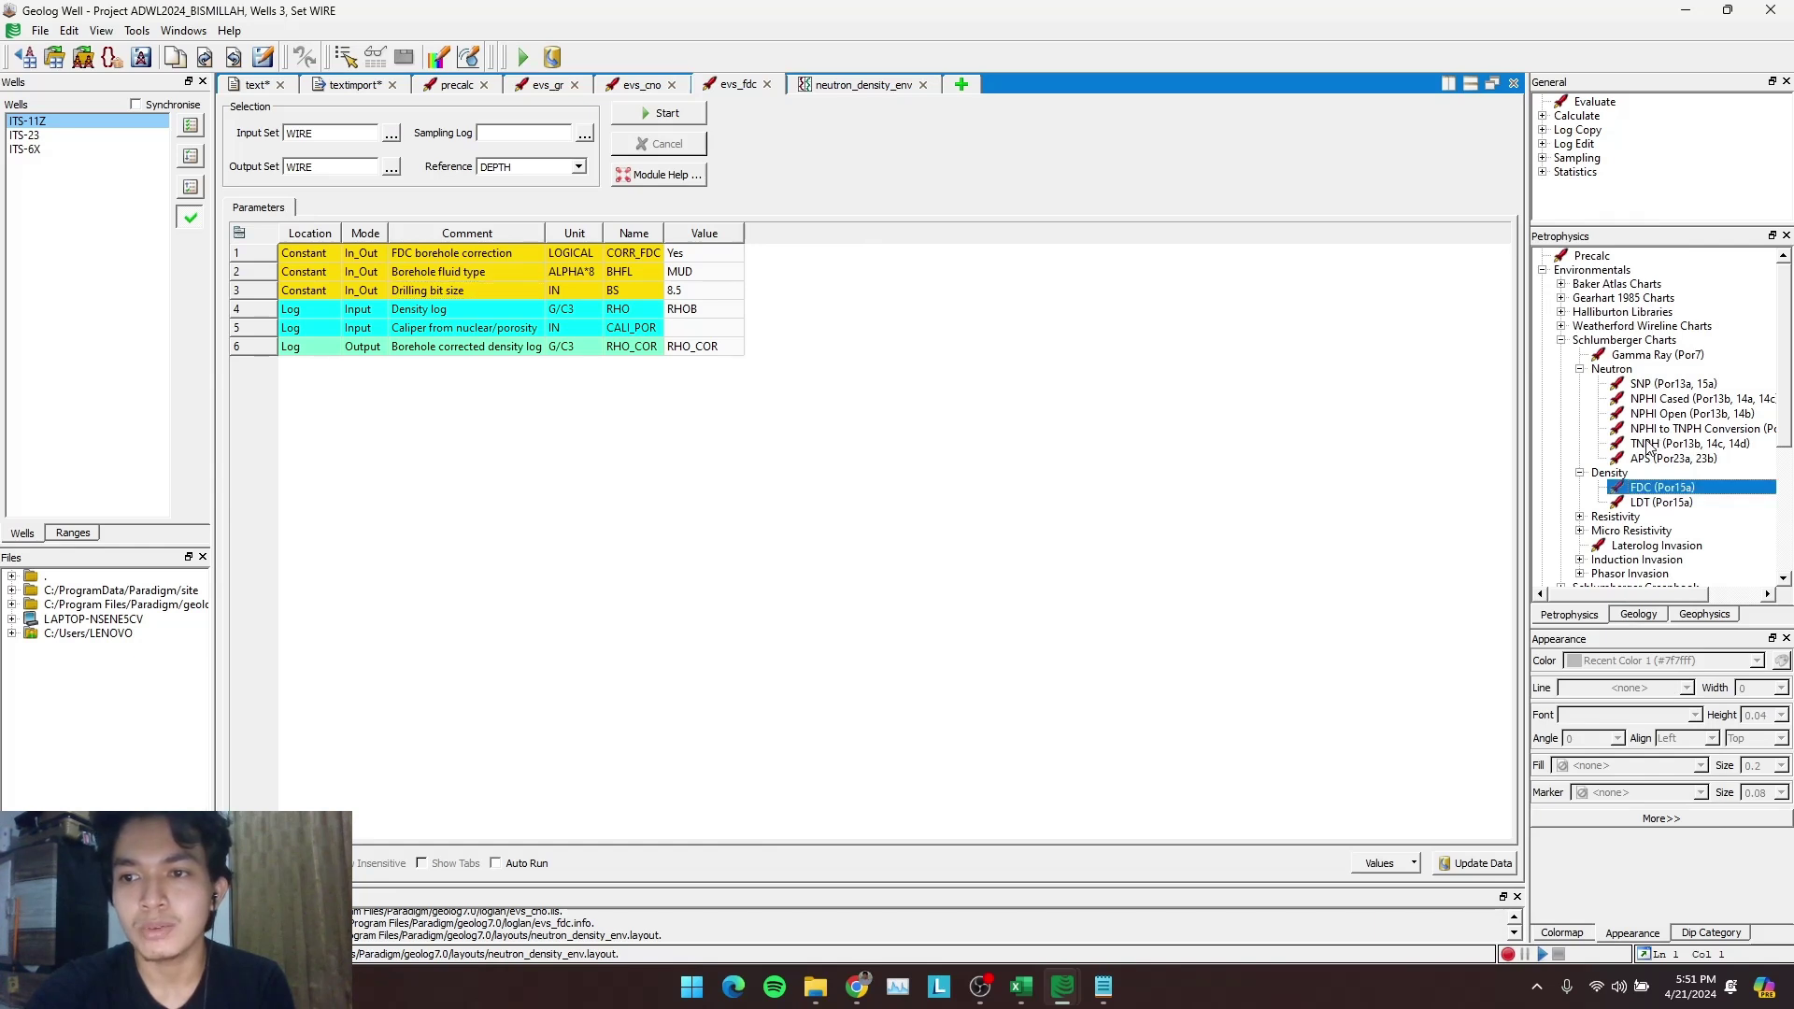
pyautogui.click(1543, 270)
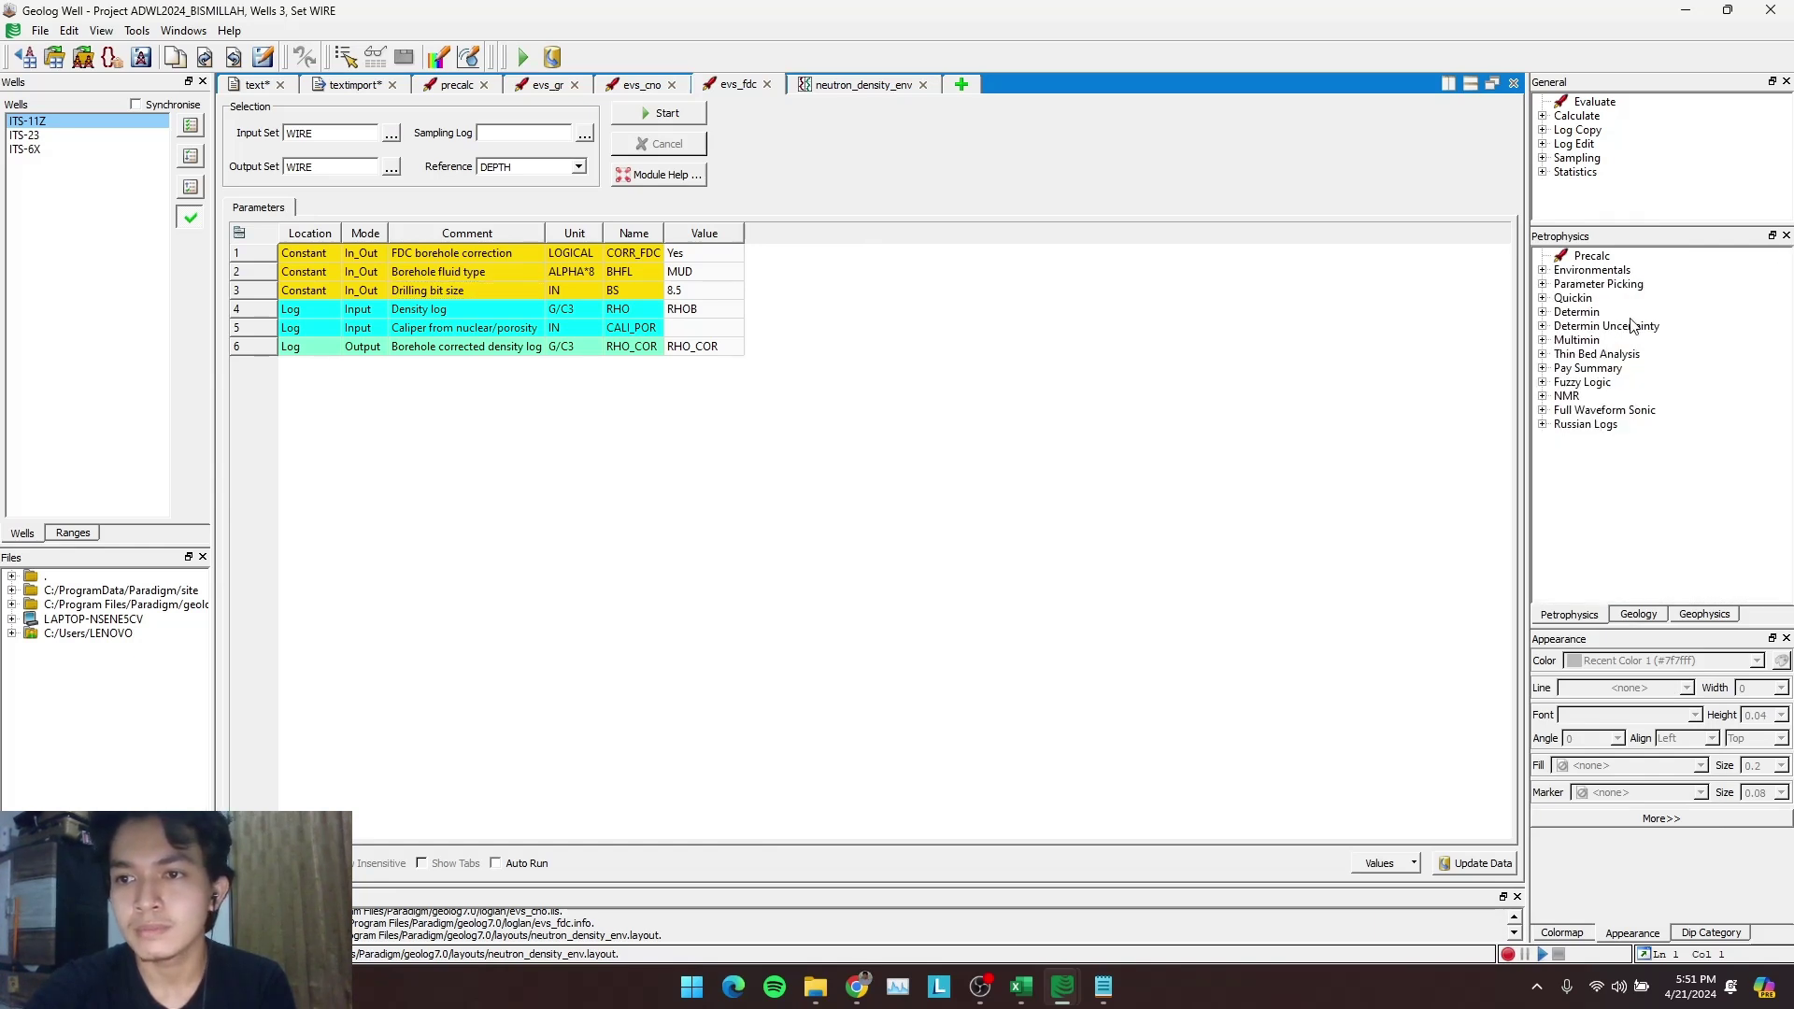
pyautogui.click(1543, 312)
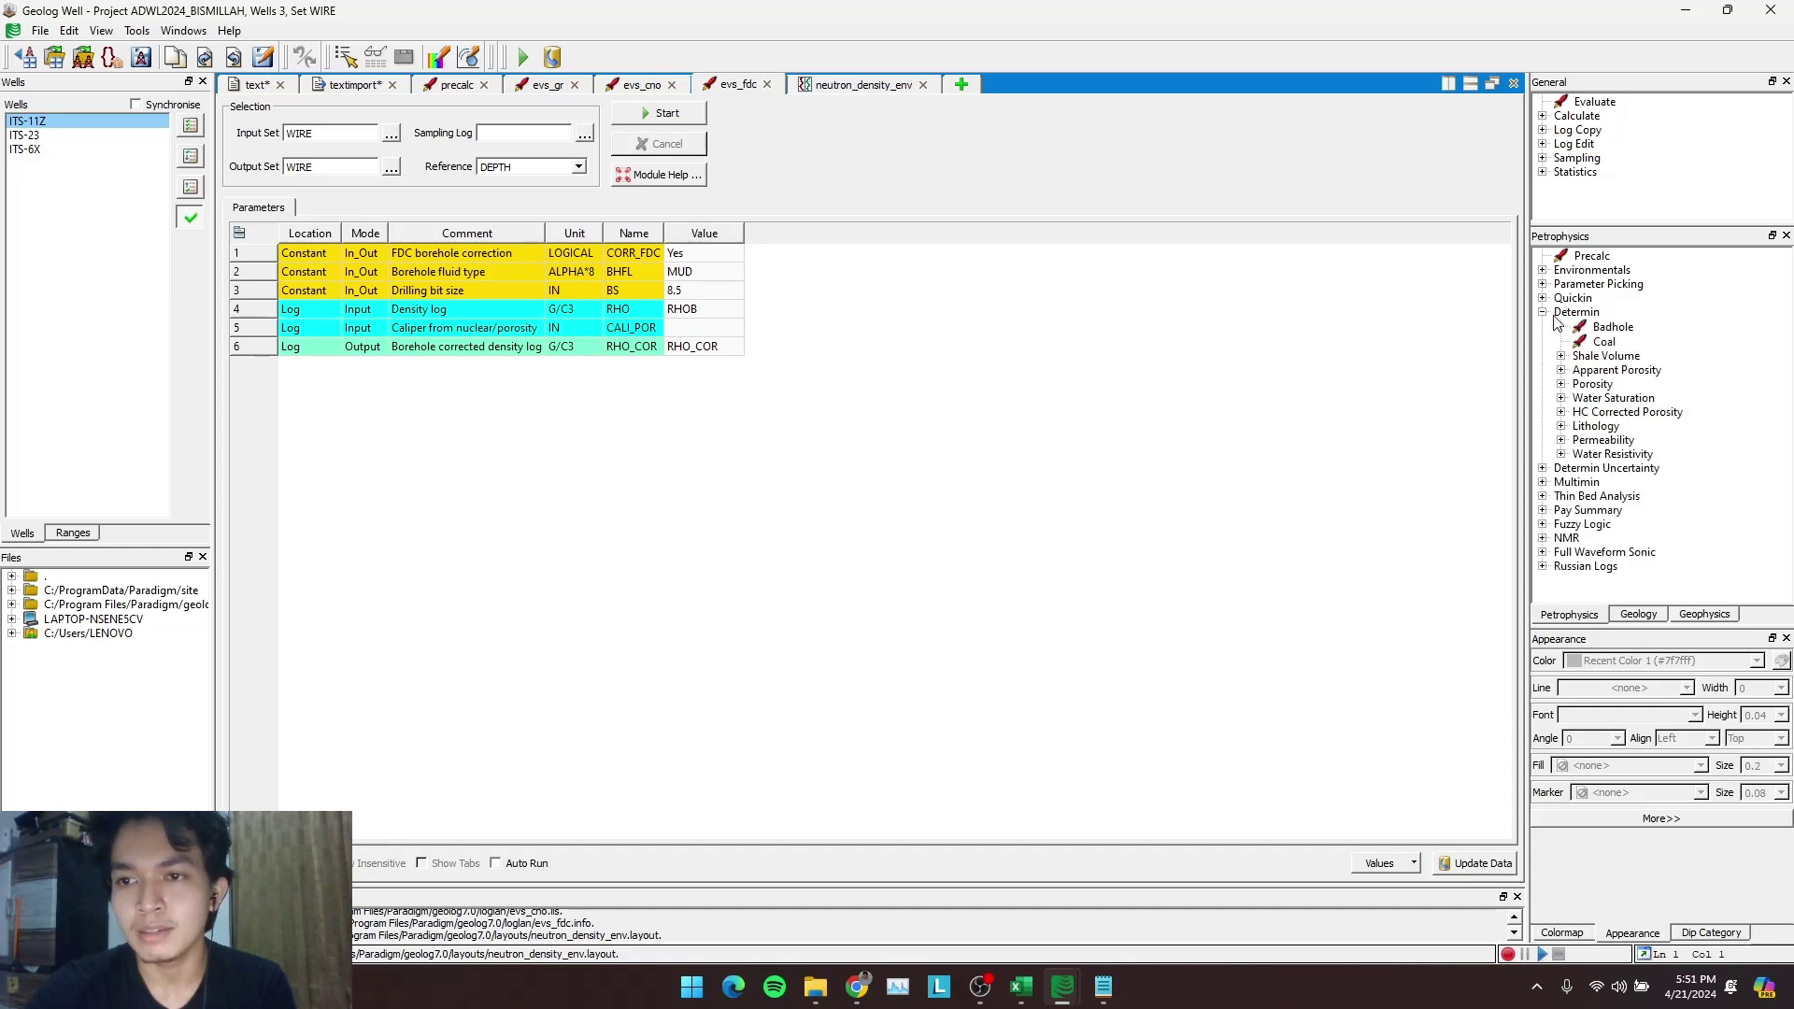
pyautogui.doubleClick(1621, 328)
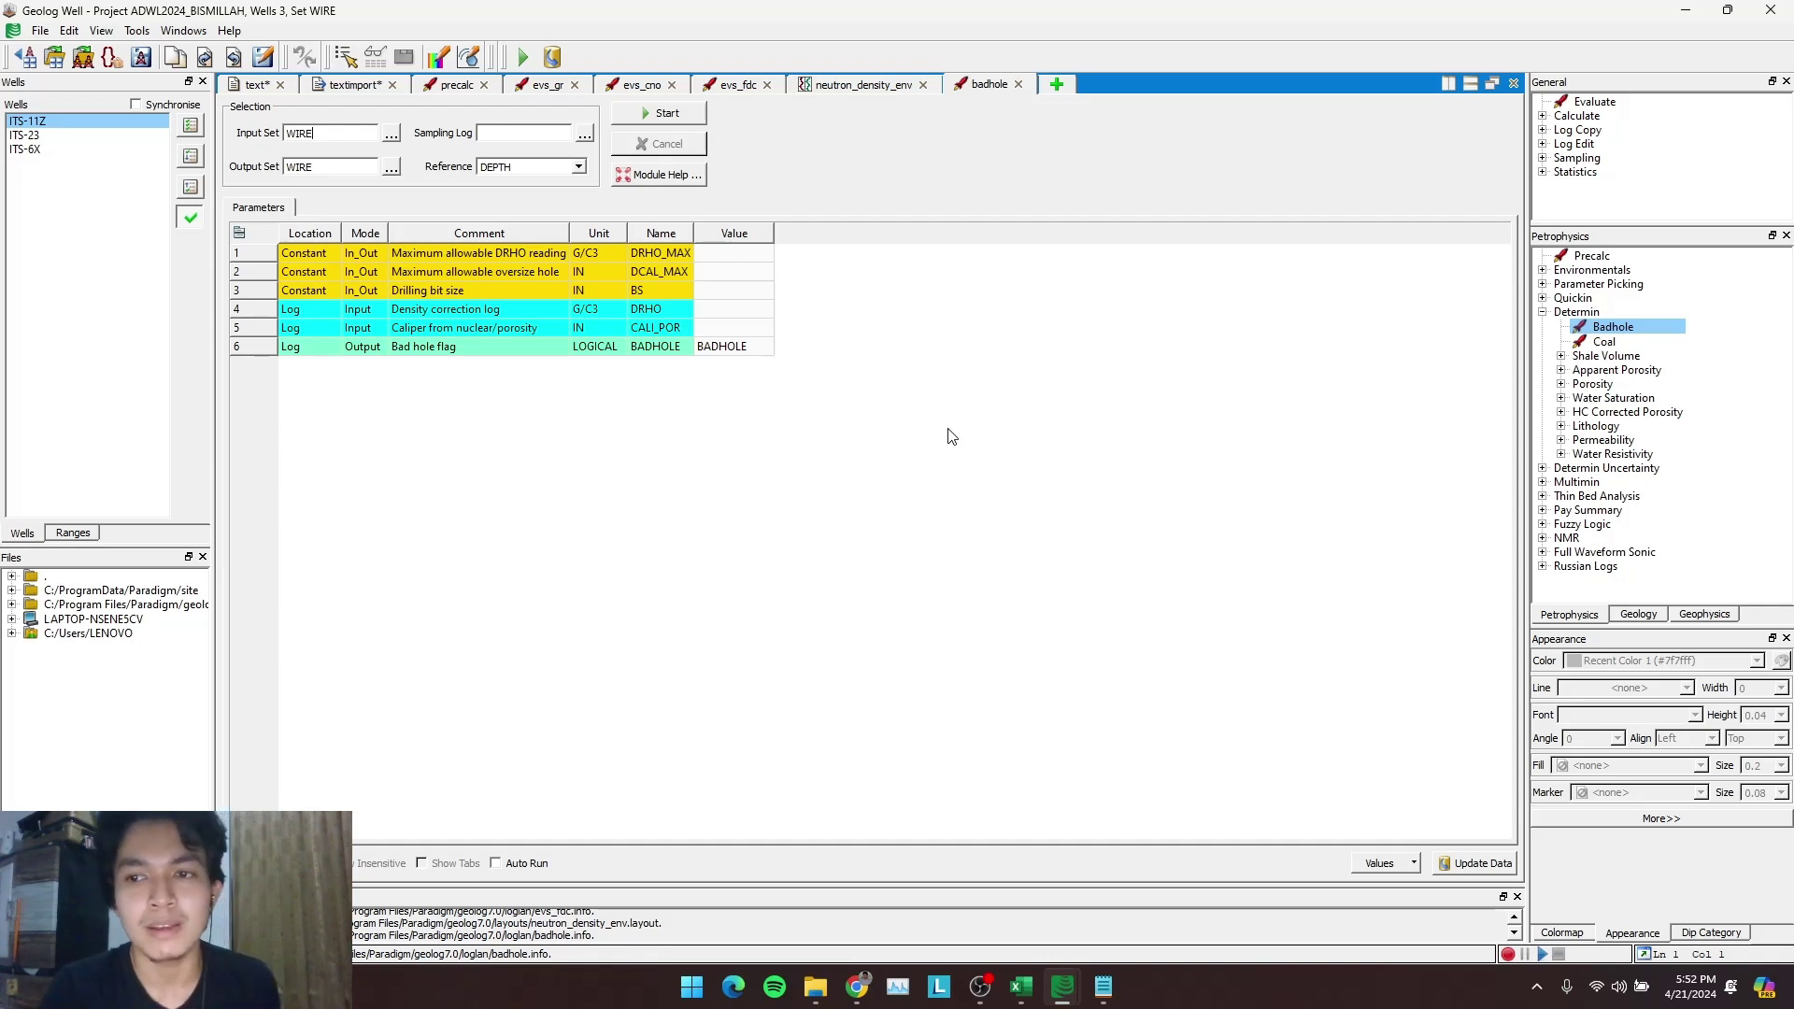
pyautogui.click(733, 254)
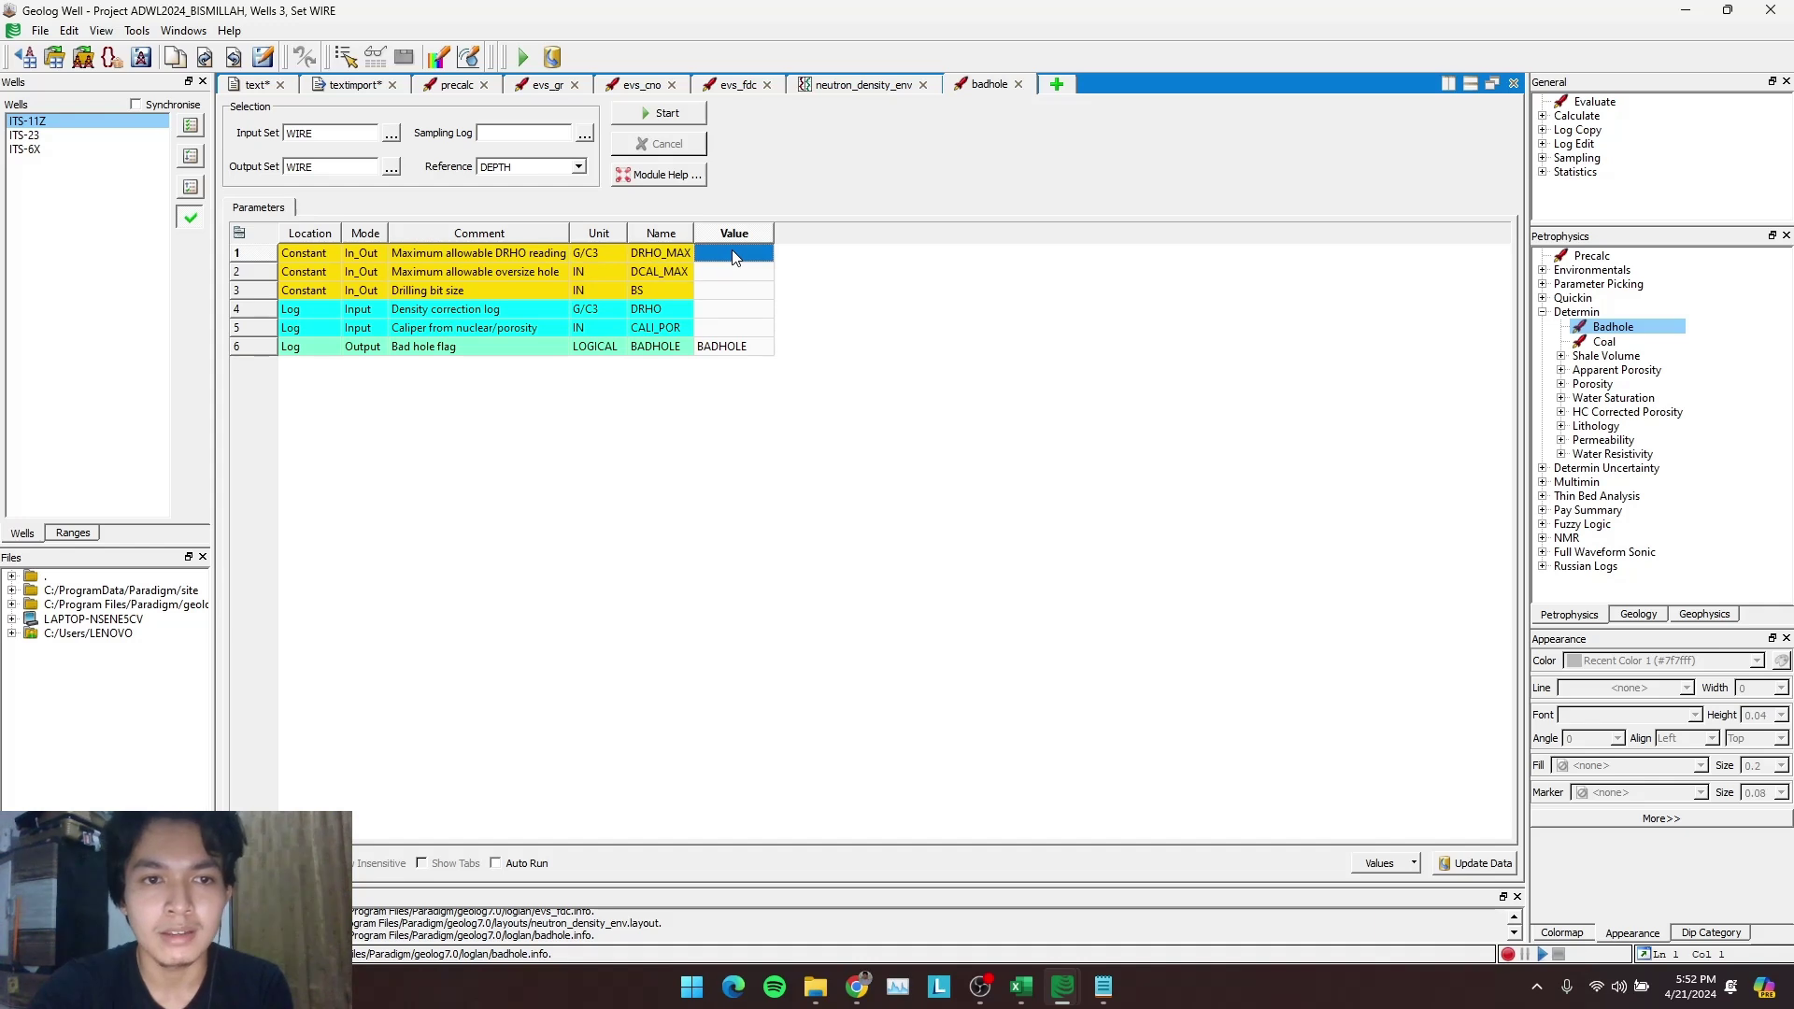
pyautogui.click(742, 274)
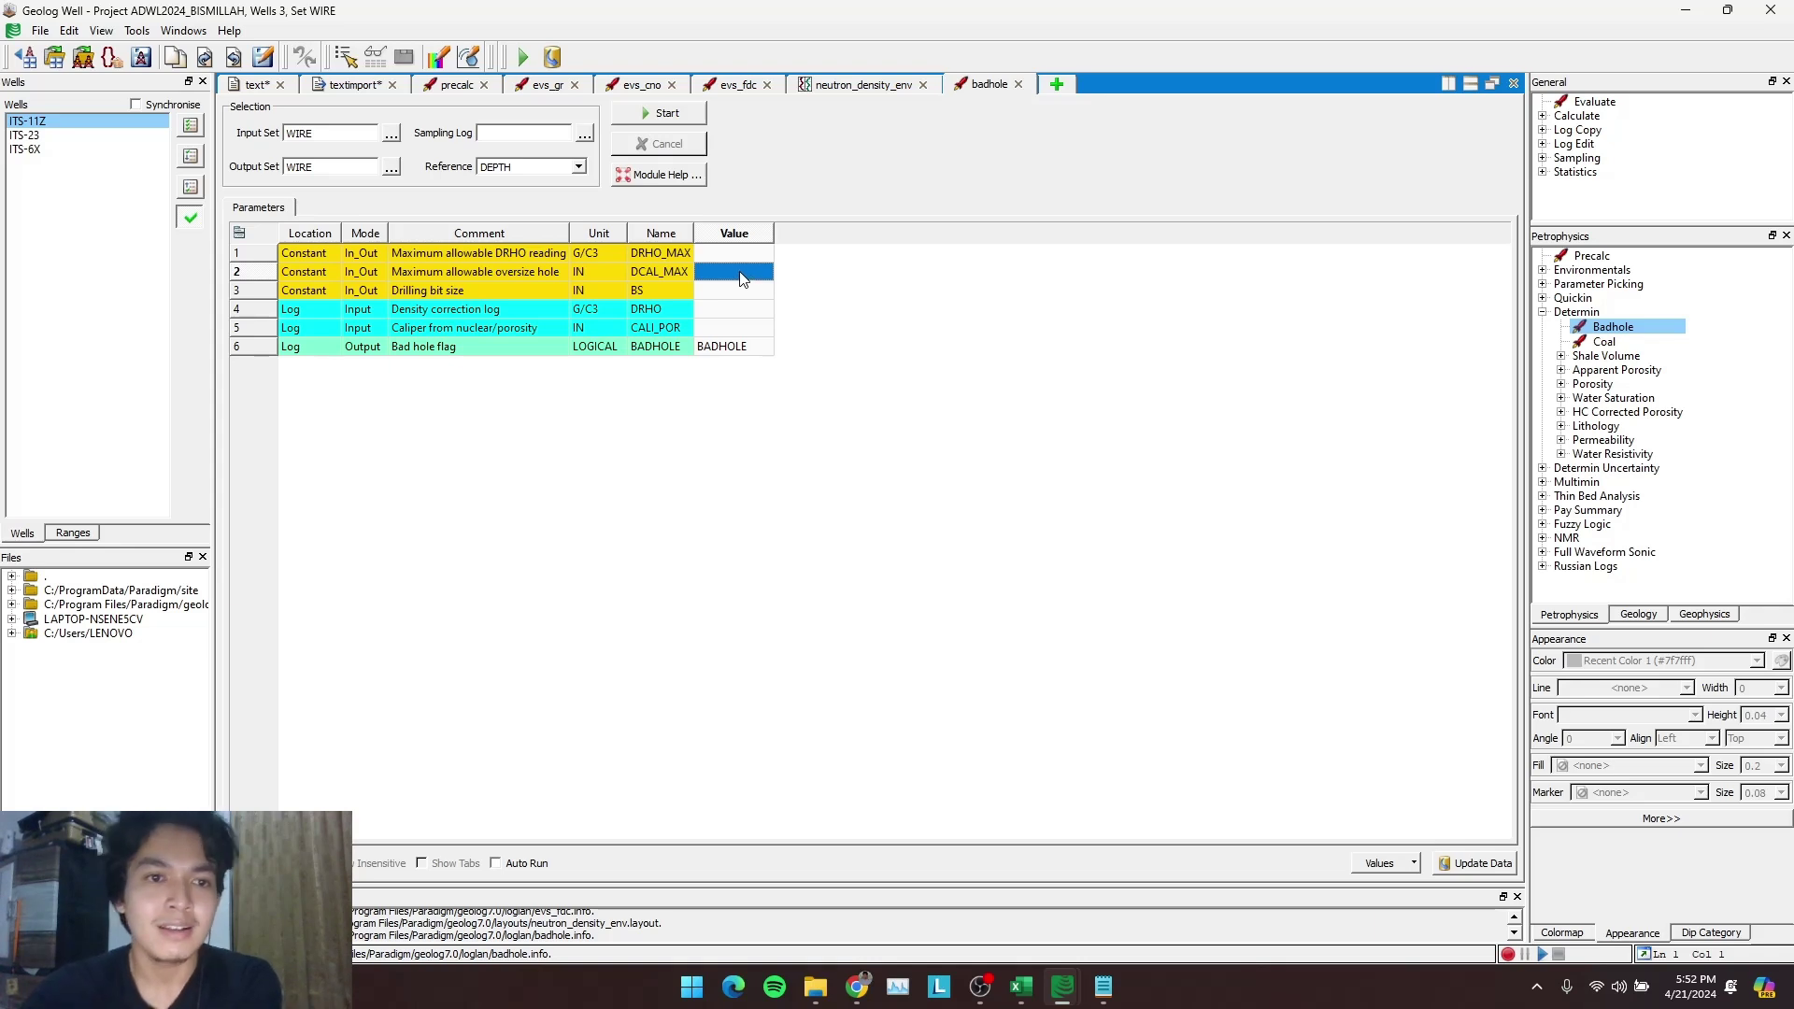
pyautogui.click(739, 293)
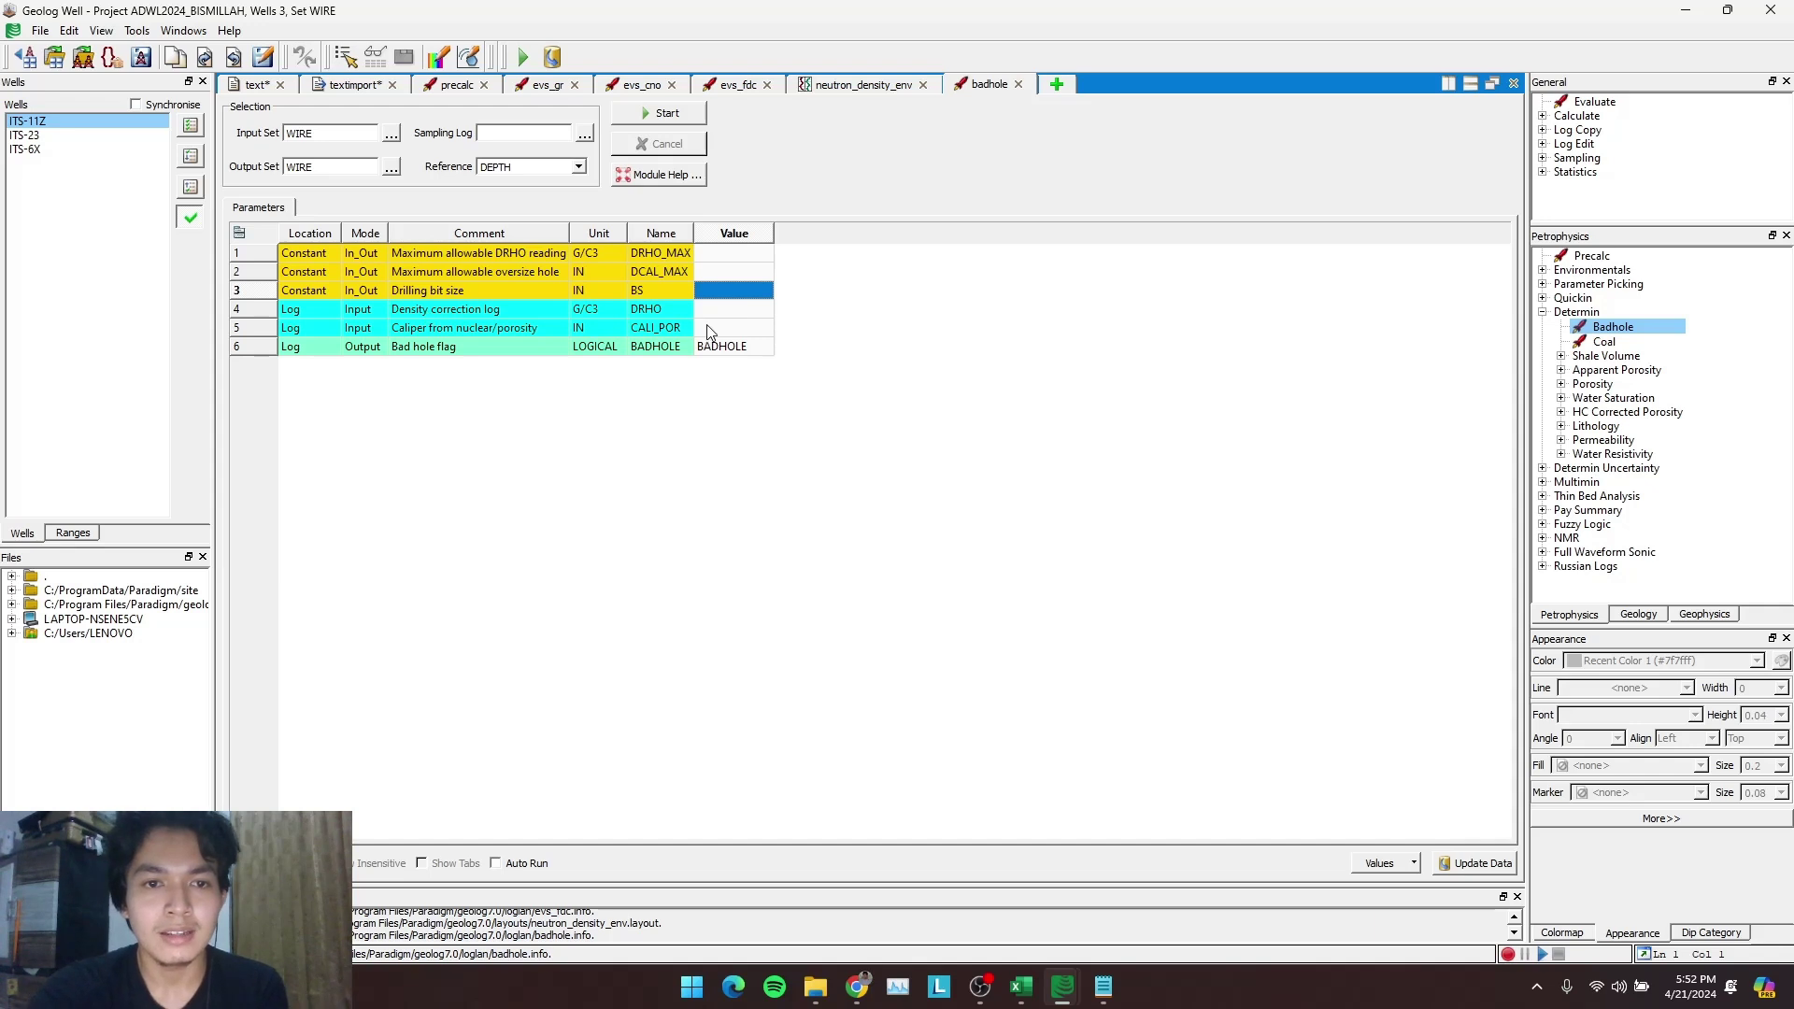
# Check the density correction log and nuclear caliper log inputs of the Badhole module
pyautogui.click(737, 315)
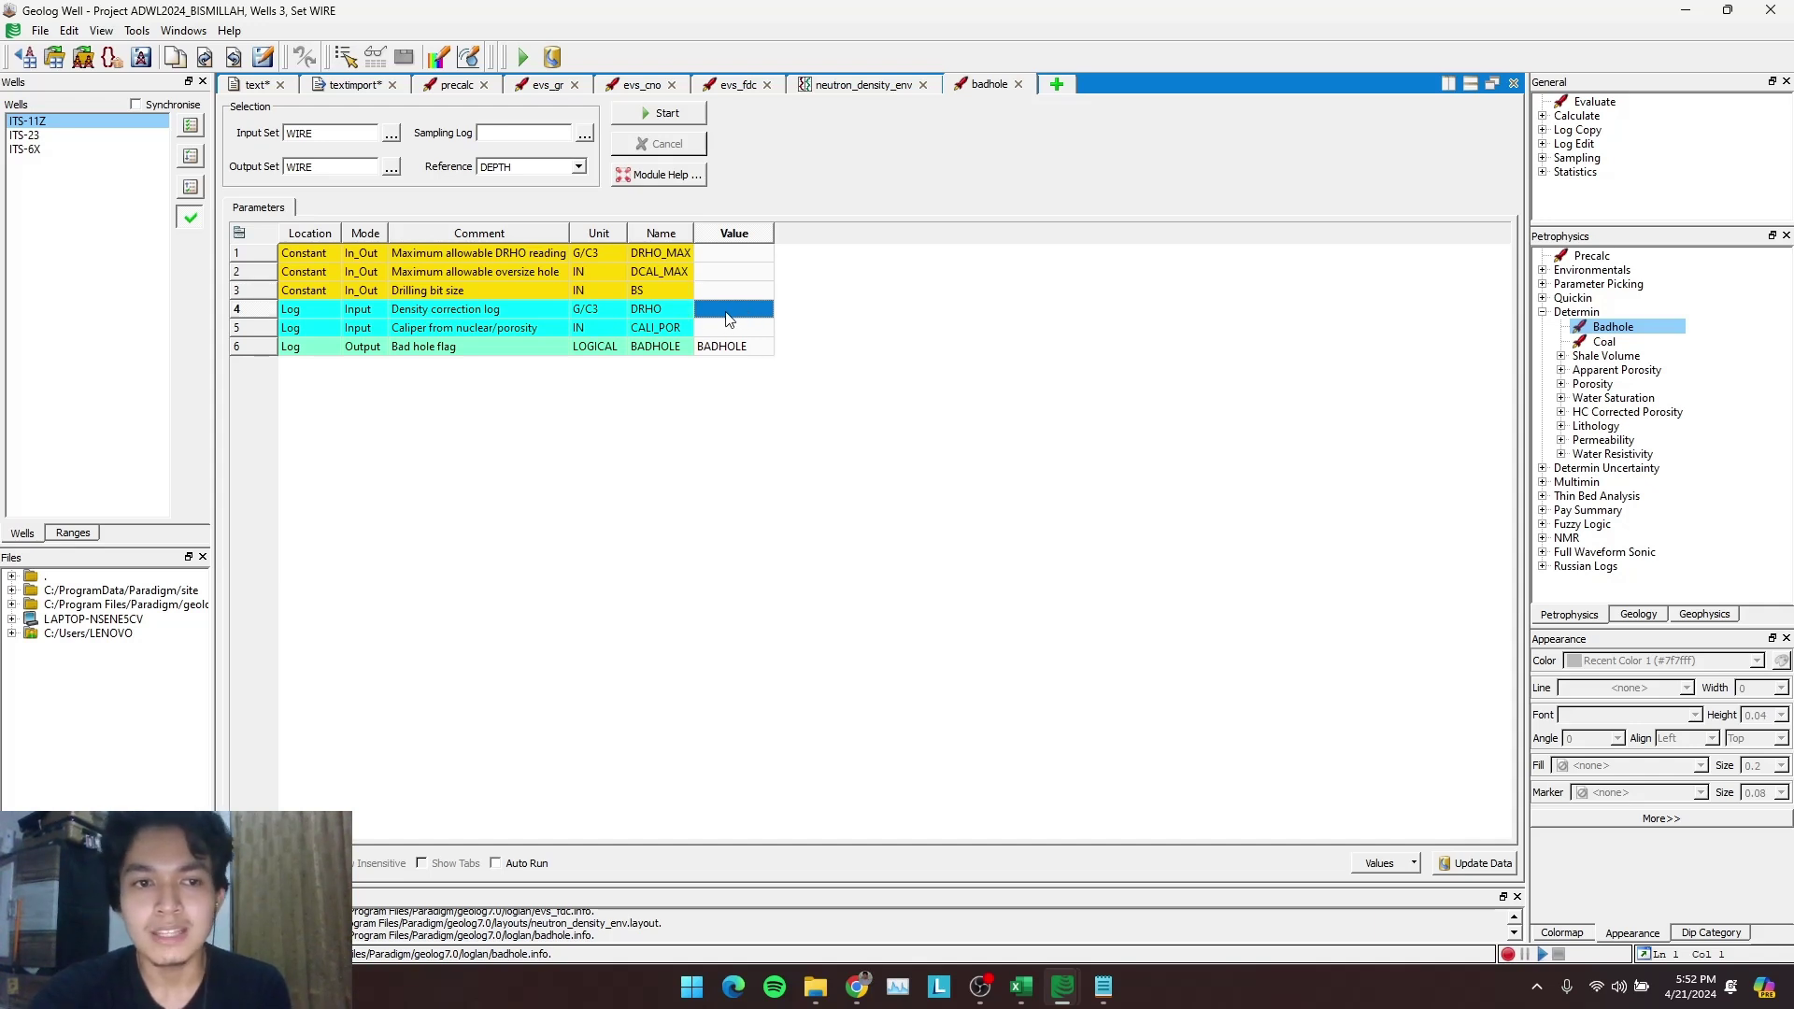
pyautogui.click(710, 329)
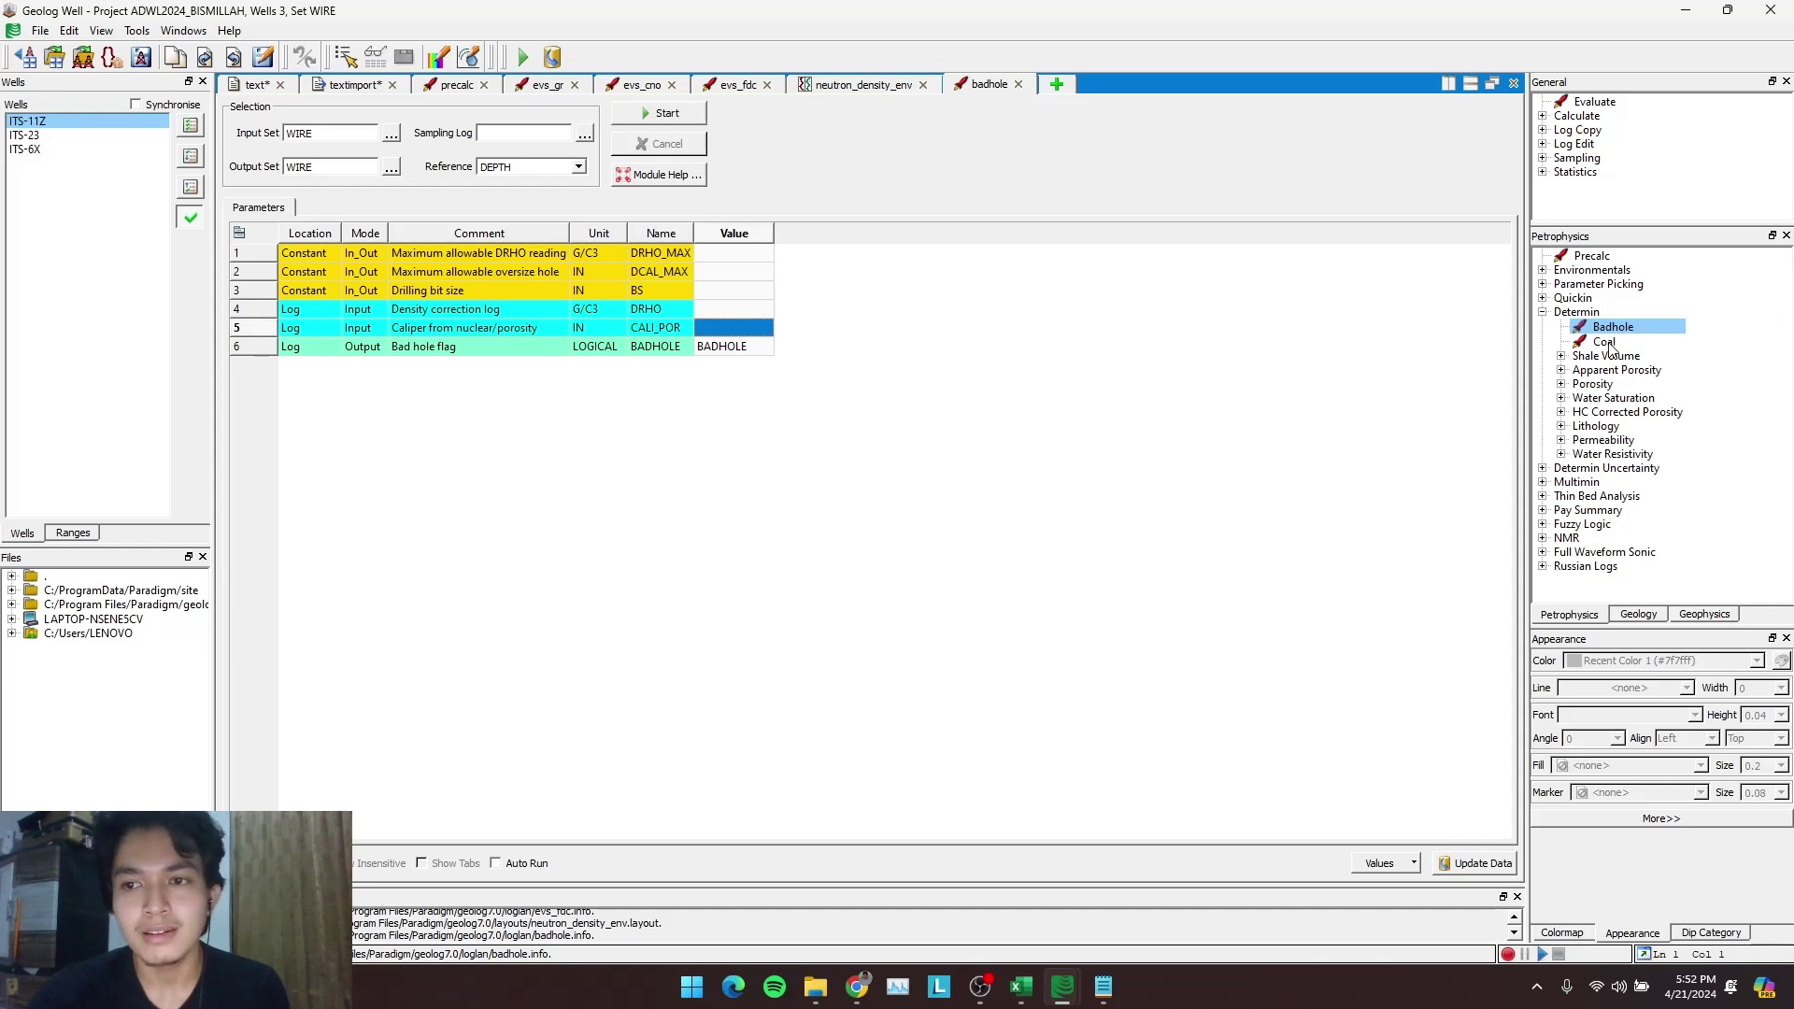
# Open the Coal module under Determin and check its density, neutron, sonic and resistivity coal cutoff constants
pyautogui.doubleClick(1605, 342)
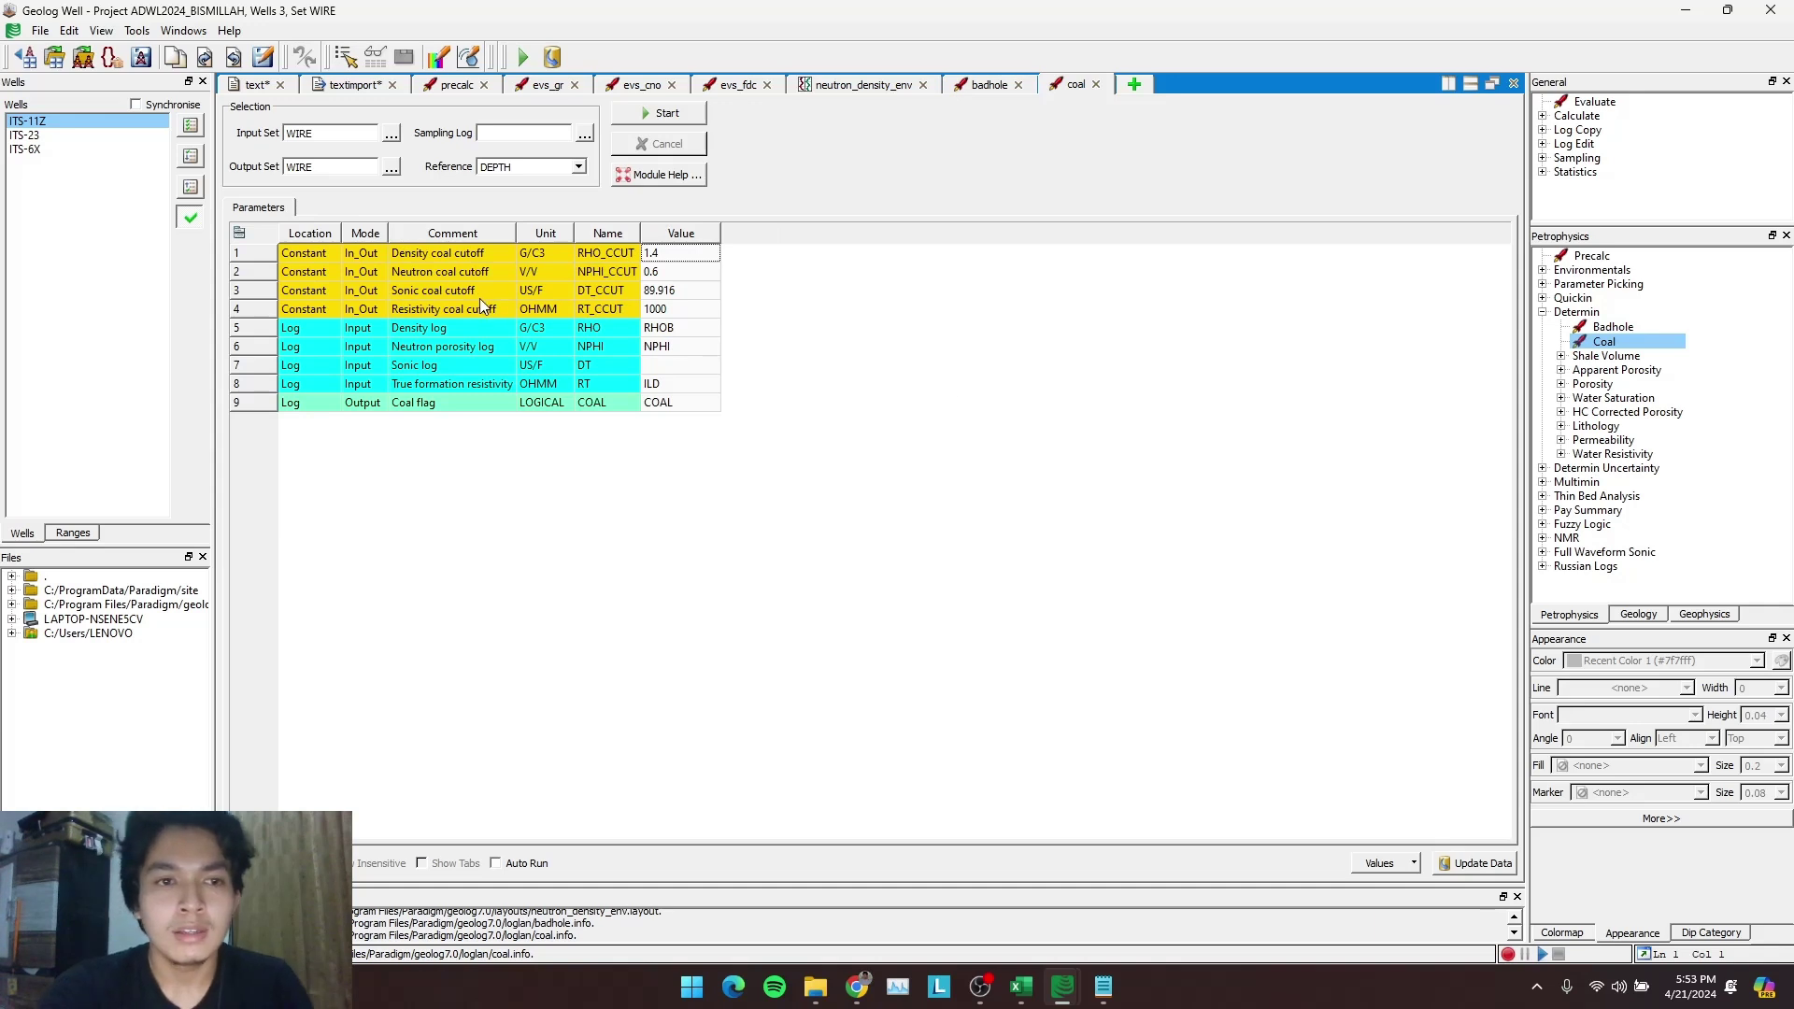
pyautogui.click(305, 255)
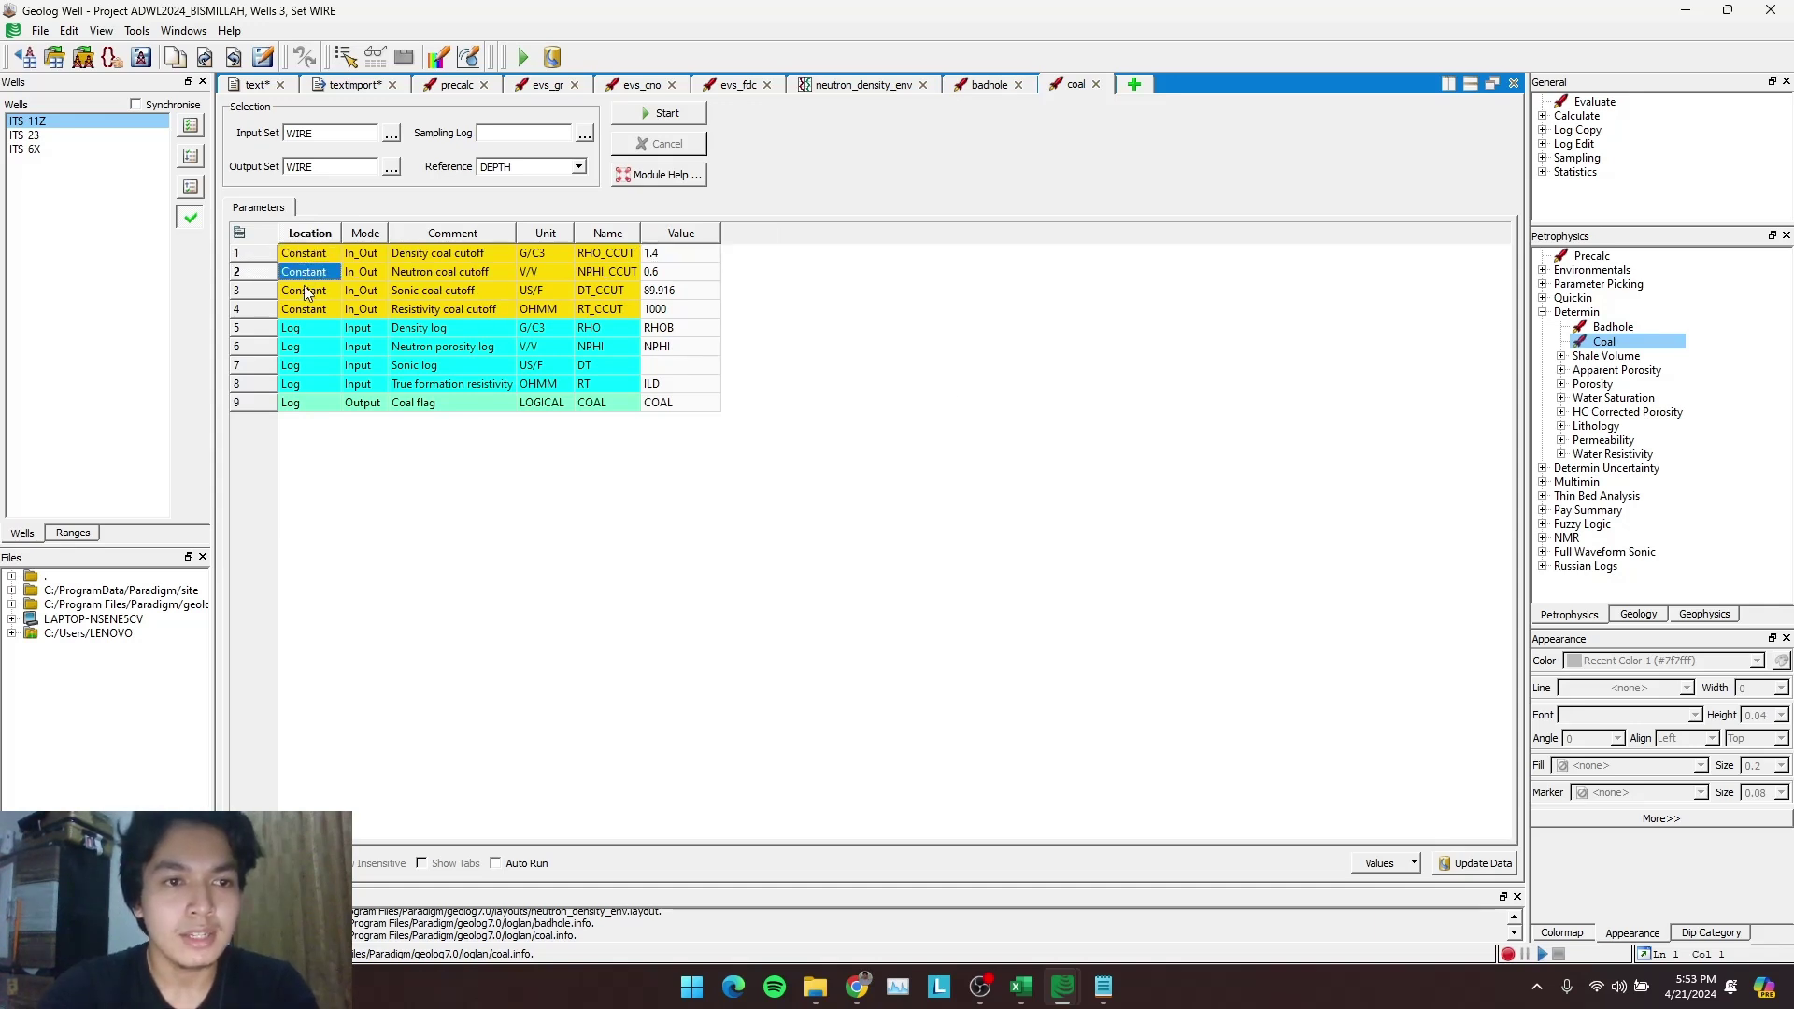
pyautogui.click(304, 311)
pyautogui.click(671, 254)
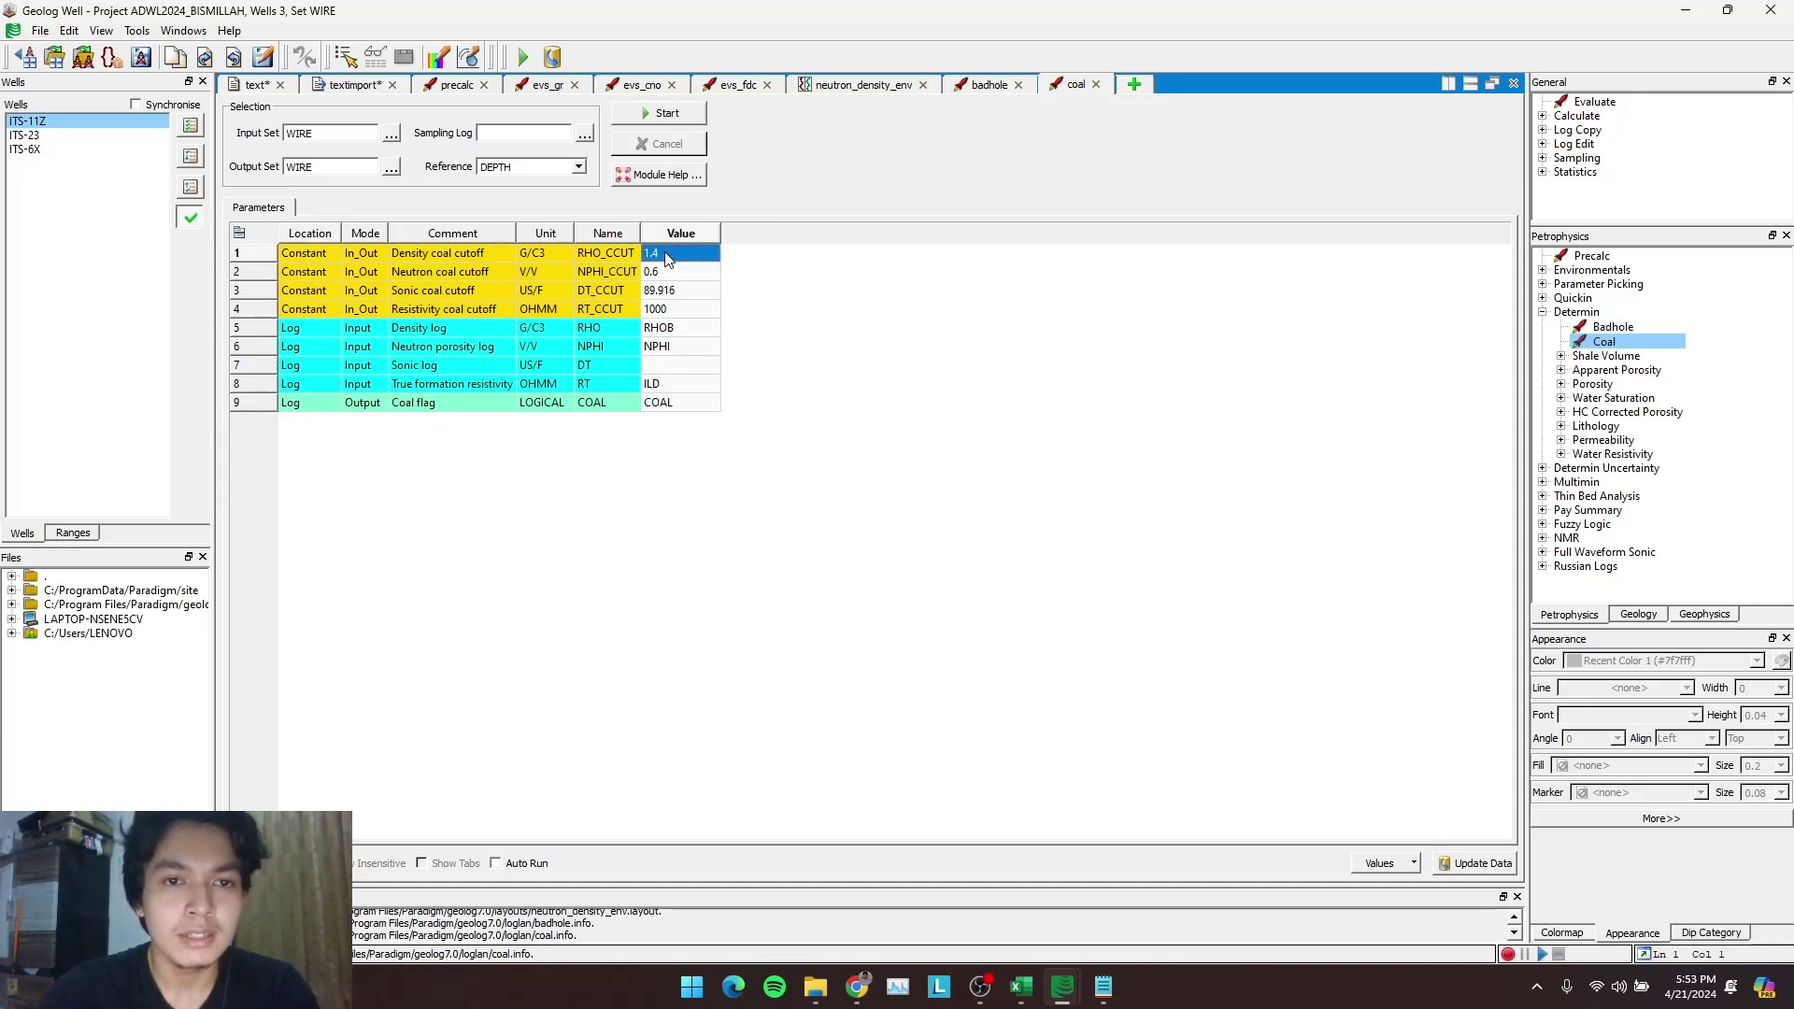
pyautogui.click(677, 312)
pyautogui.click(402, 291)
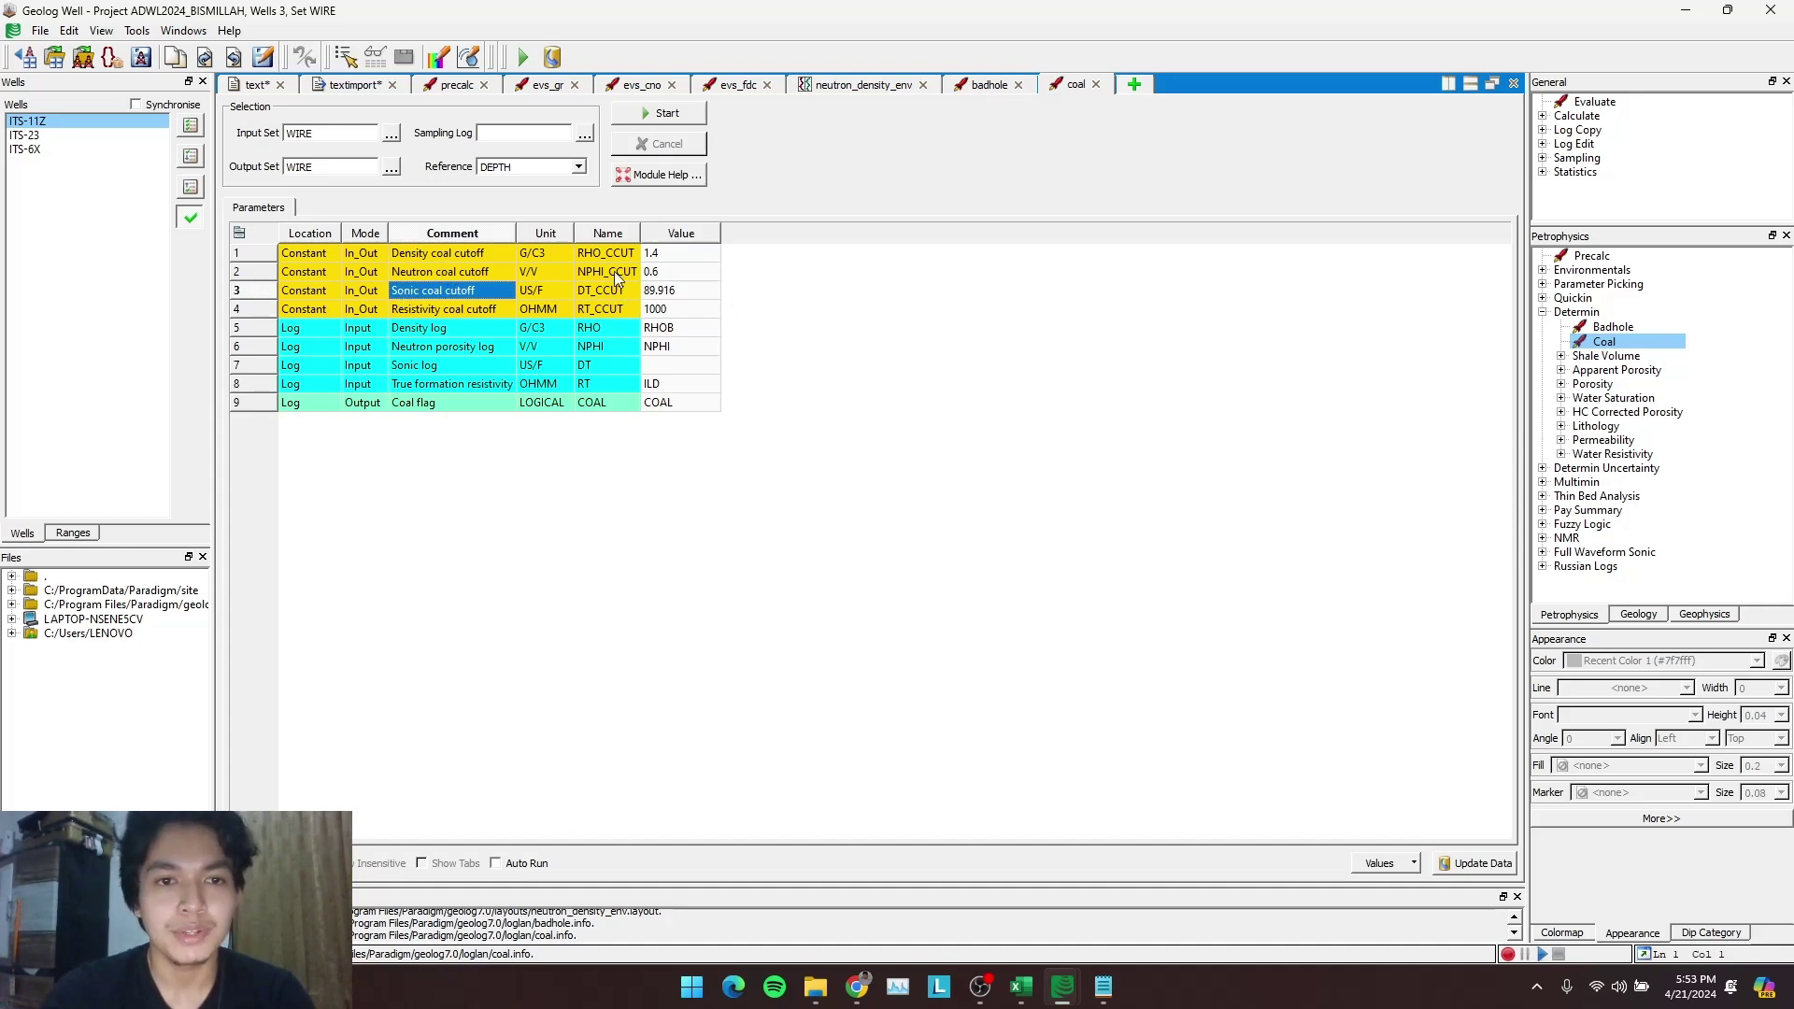
pyautogui.click(669, 273)
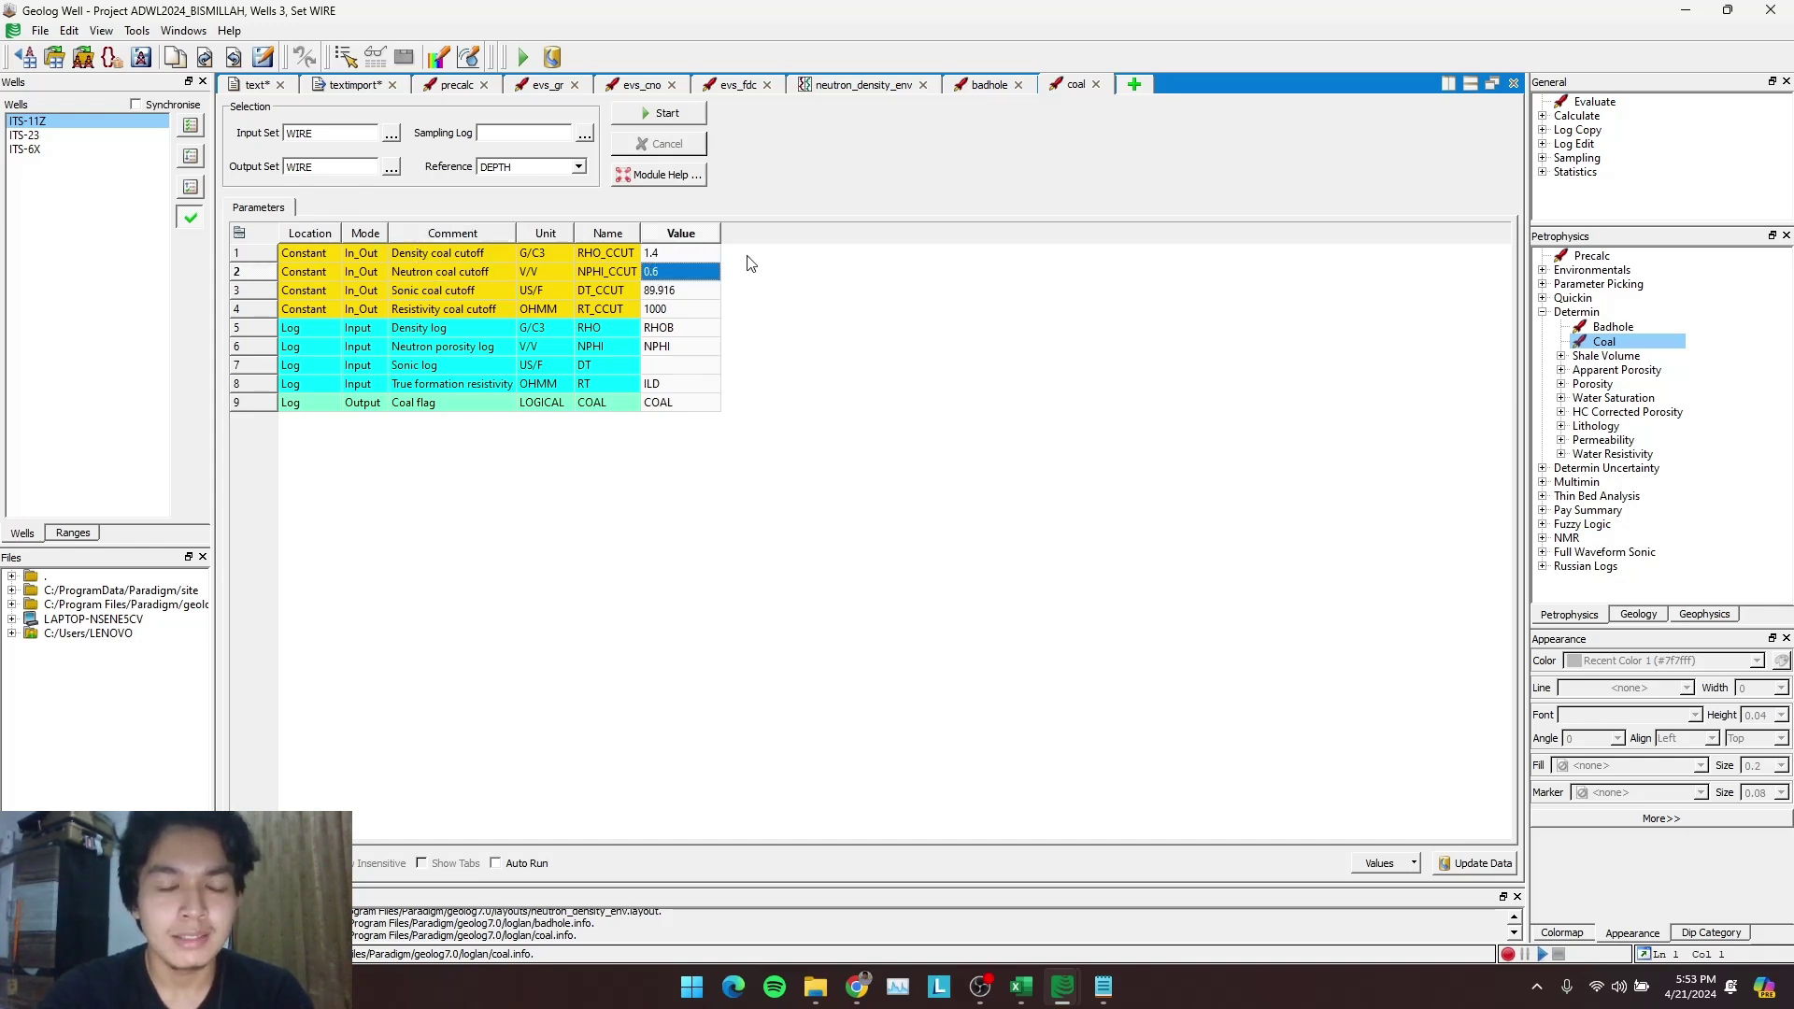
# Check the logs assigned to the Coal module's density, neutron porosity and true formation resistivity inputs
pyautogui.click(407, 328)
pyautogui.click(663, 328)
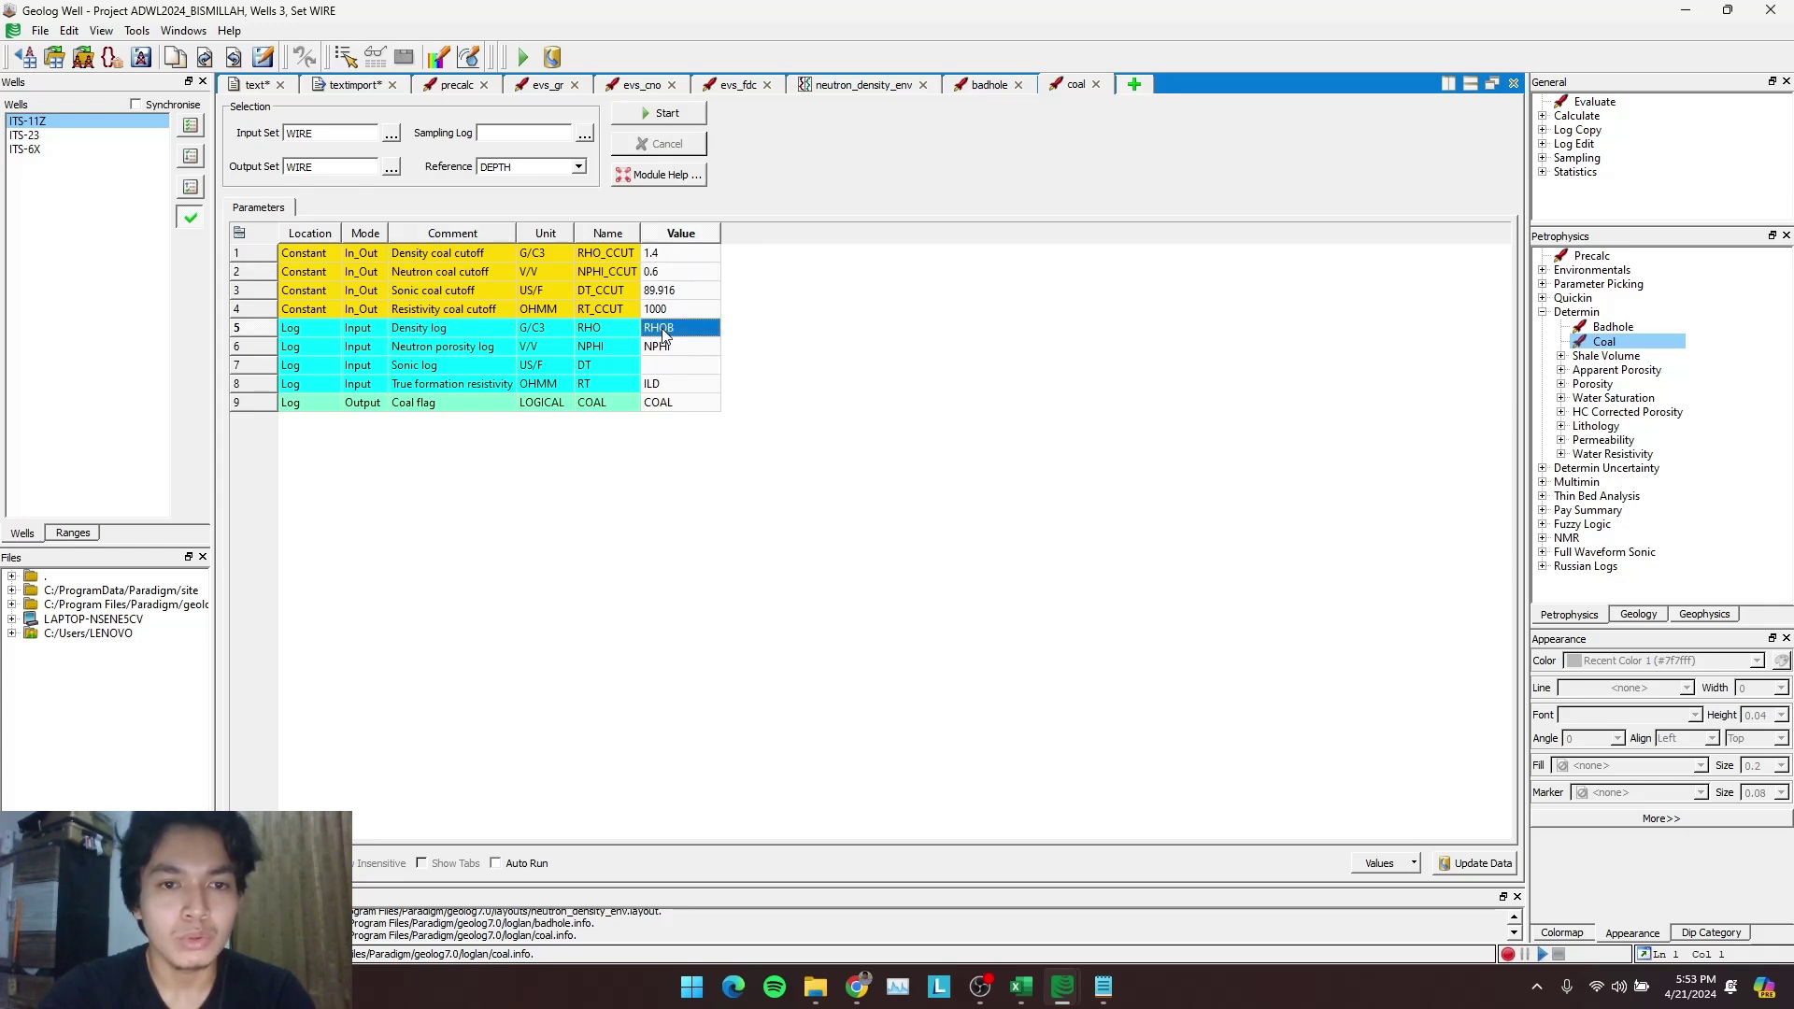
pyautogui.click(664, 346)
pyautogui.click(657, 391)
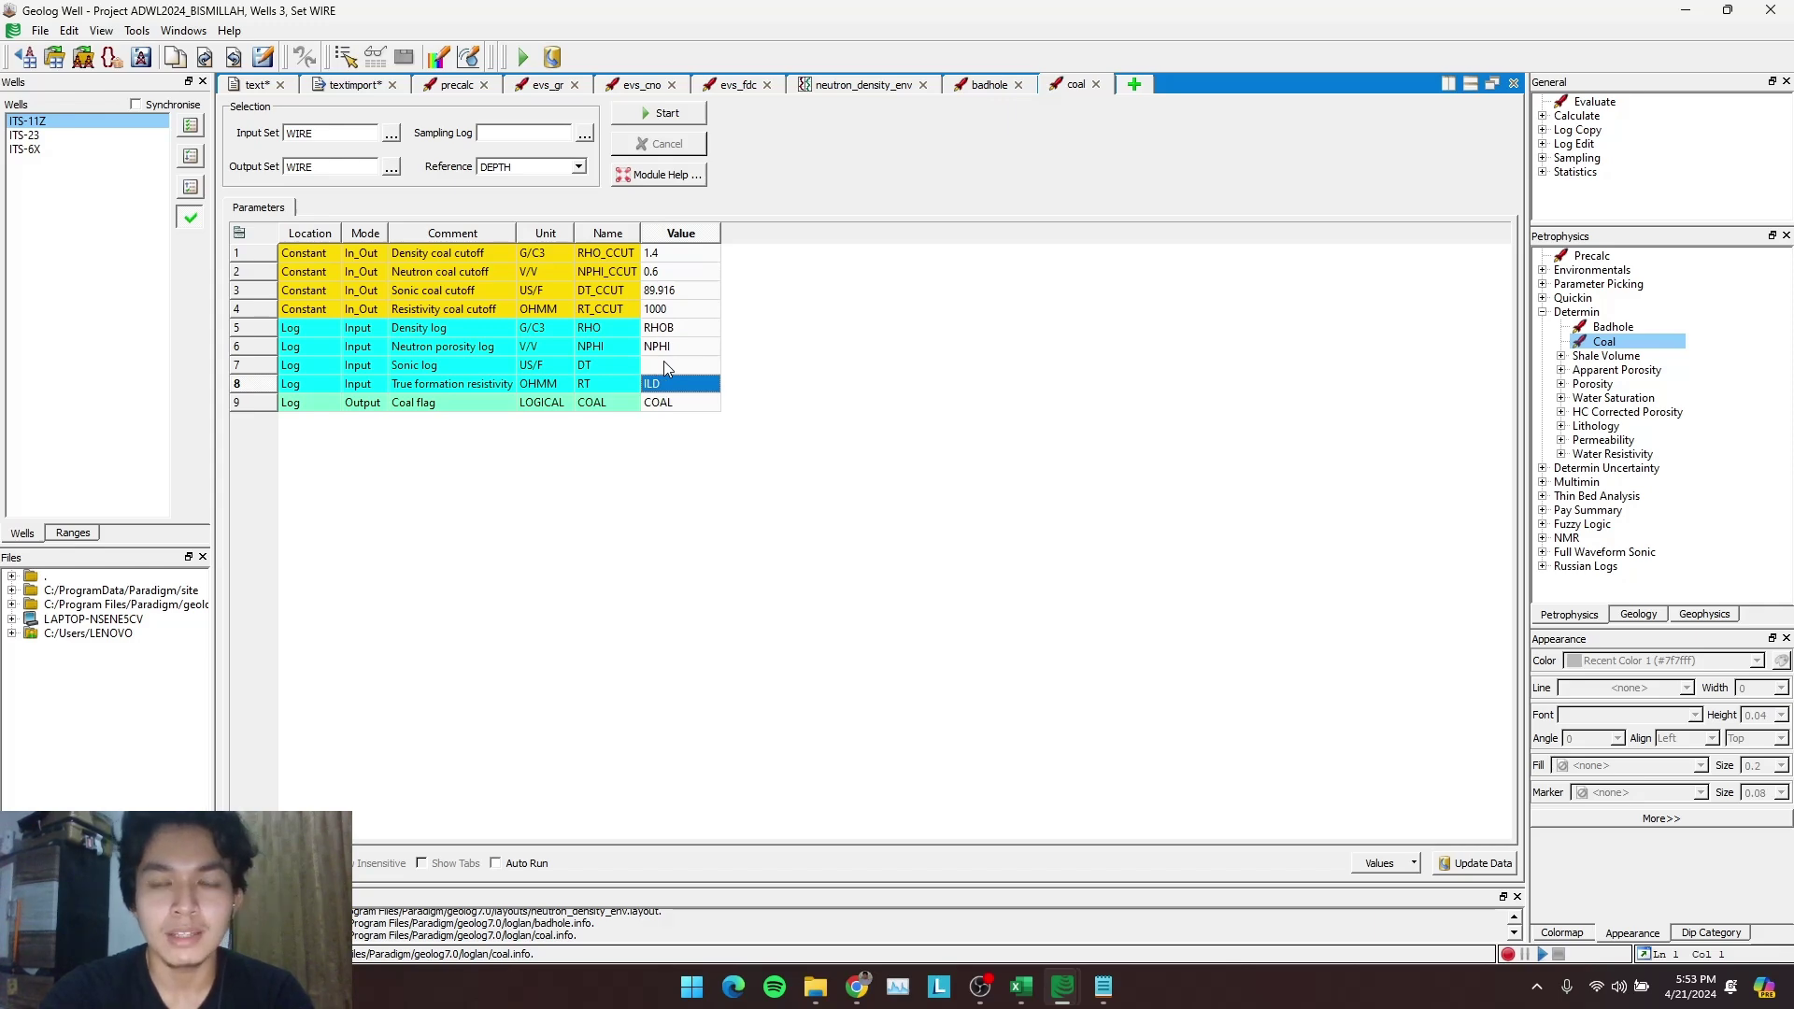
# Compare the WIRE set's log lists for wells ITS-11Z, ITS-6X and ITS-23 to find which well has a sonic log
pyautogui.click(240, 89)
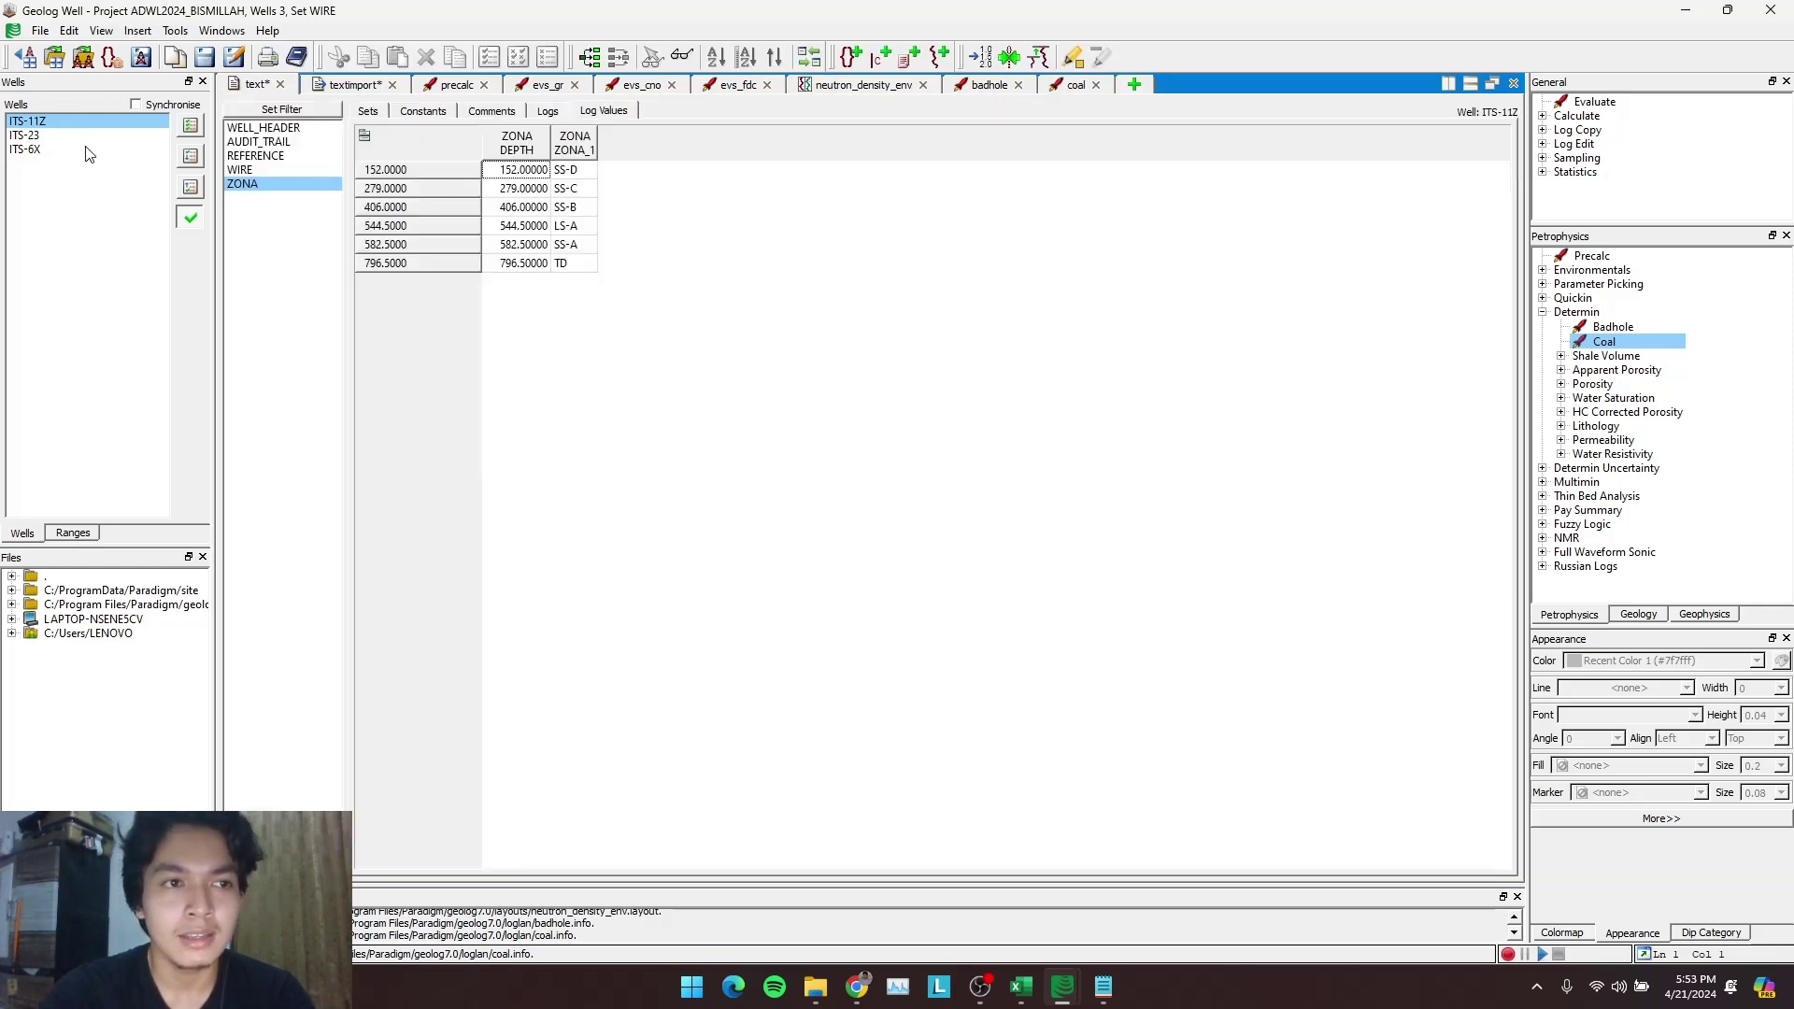
pyautogui.click(257, 169)
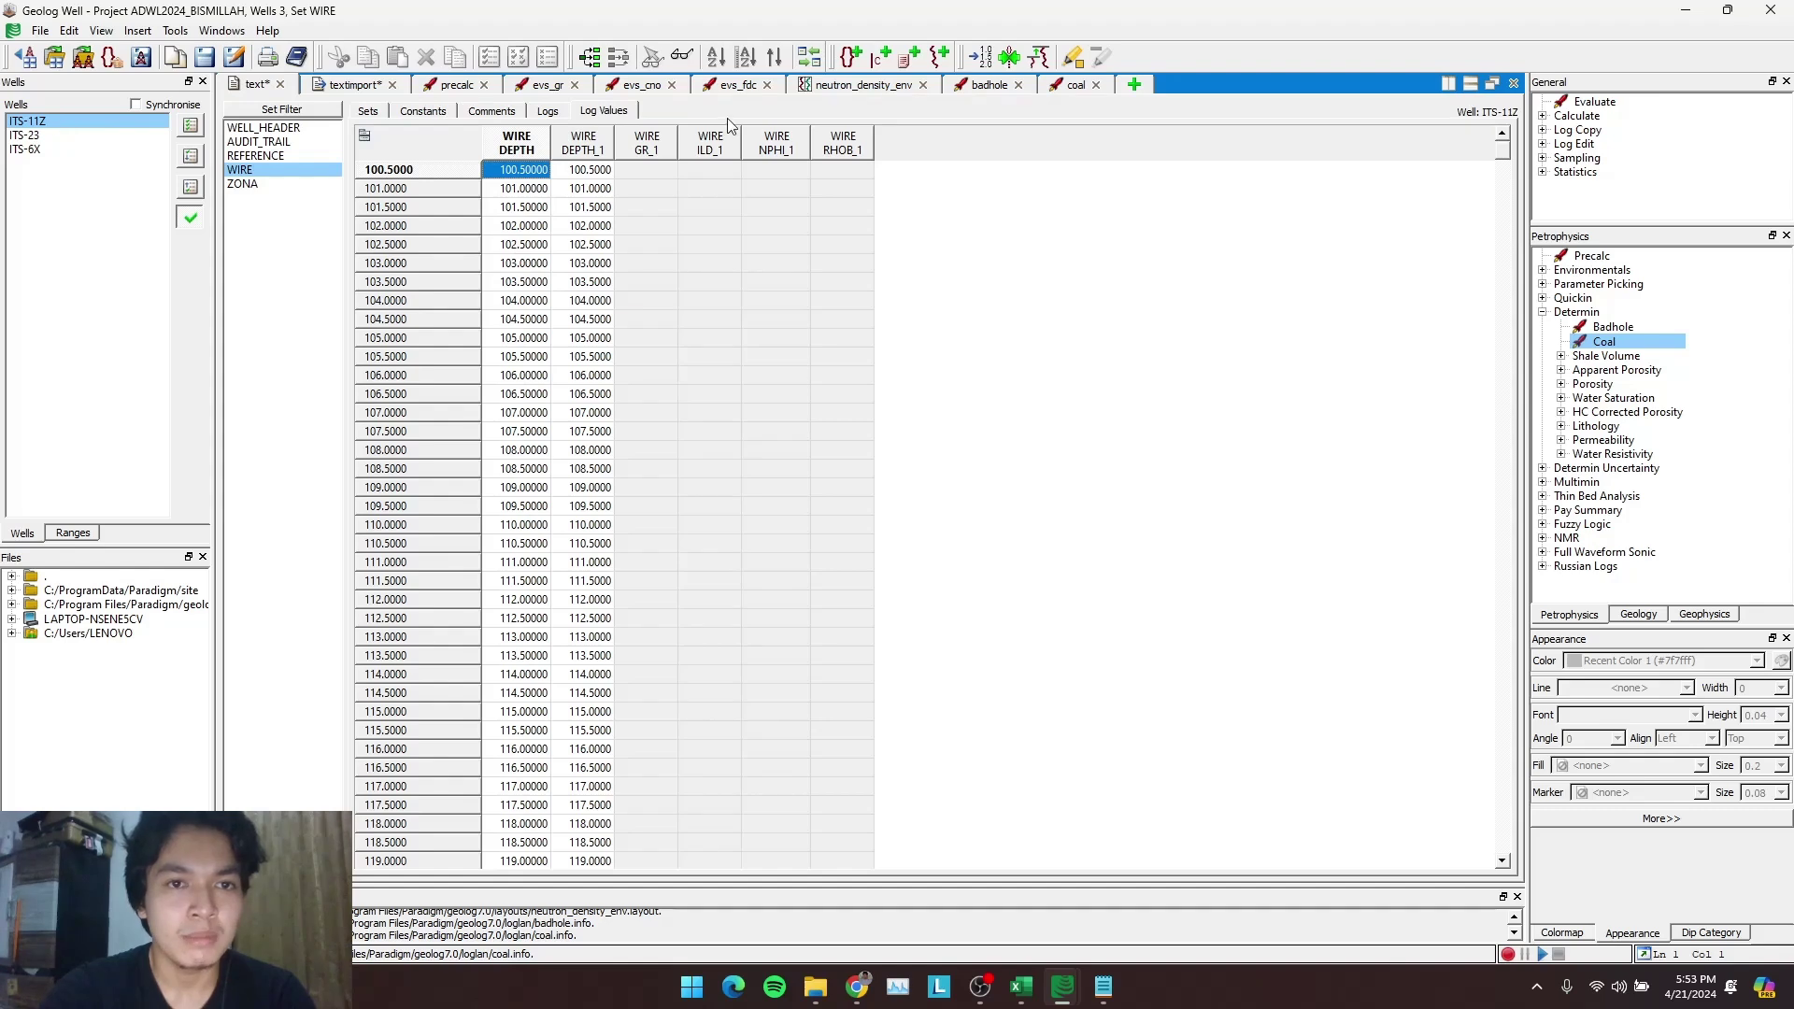
pyautogui.click(552, 113)
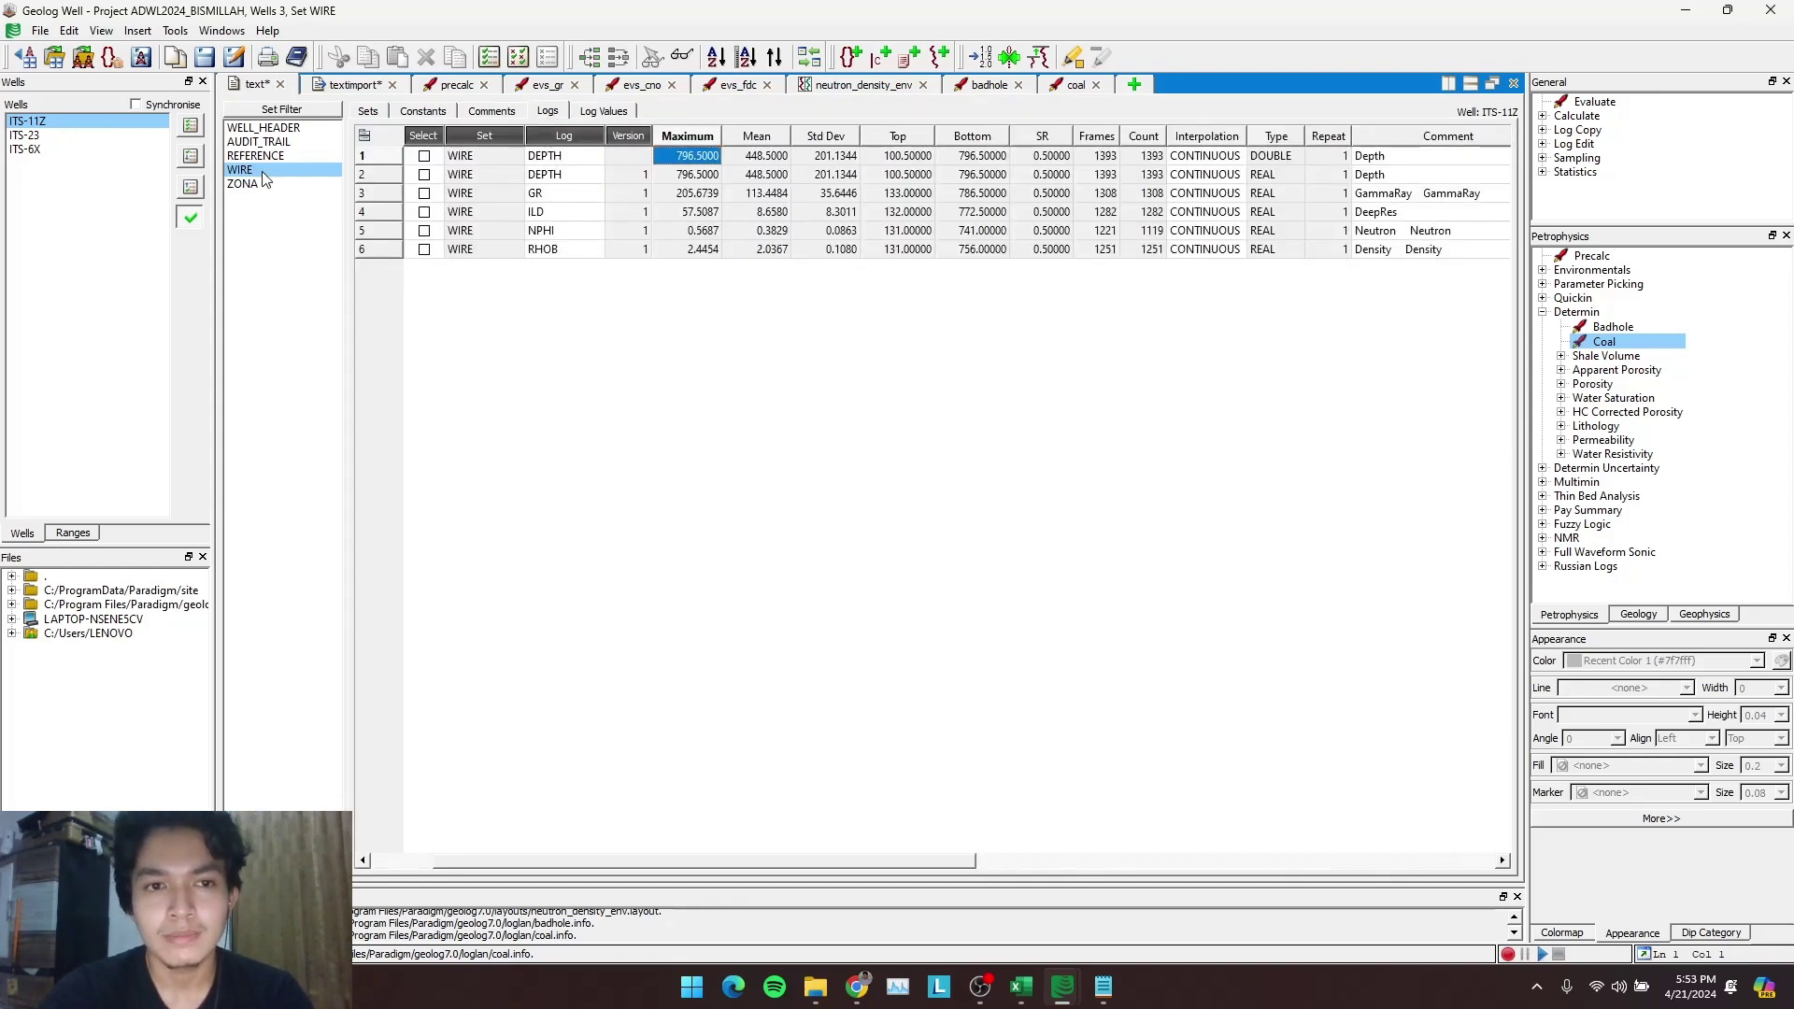
pyautogui.click(35, 149)
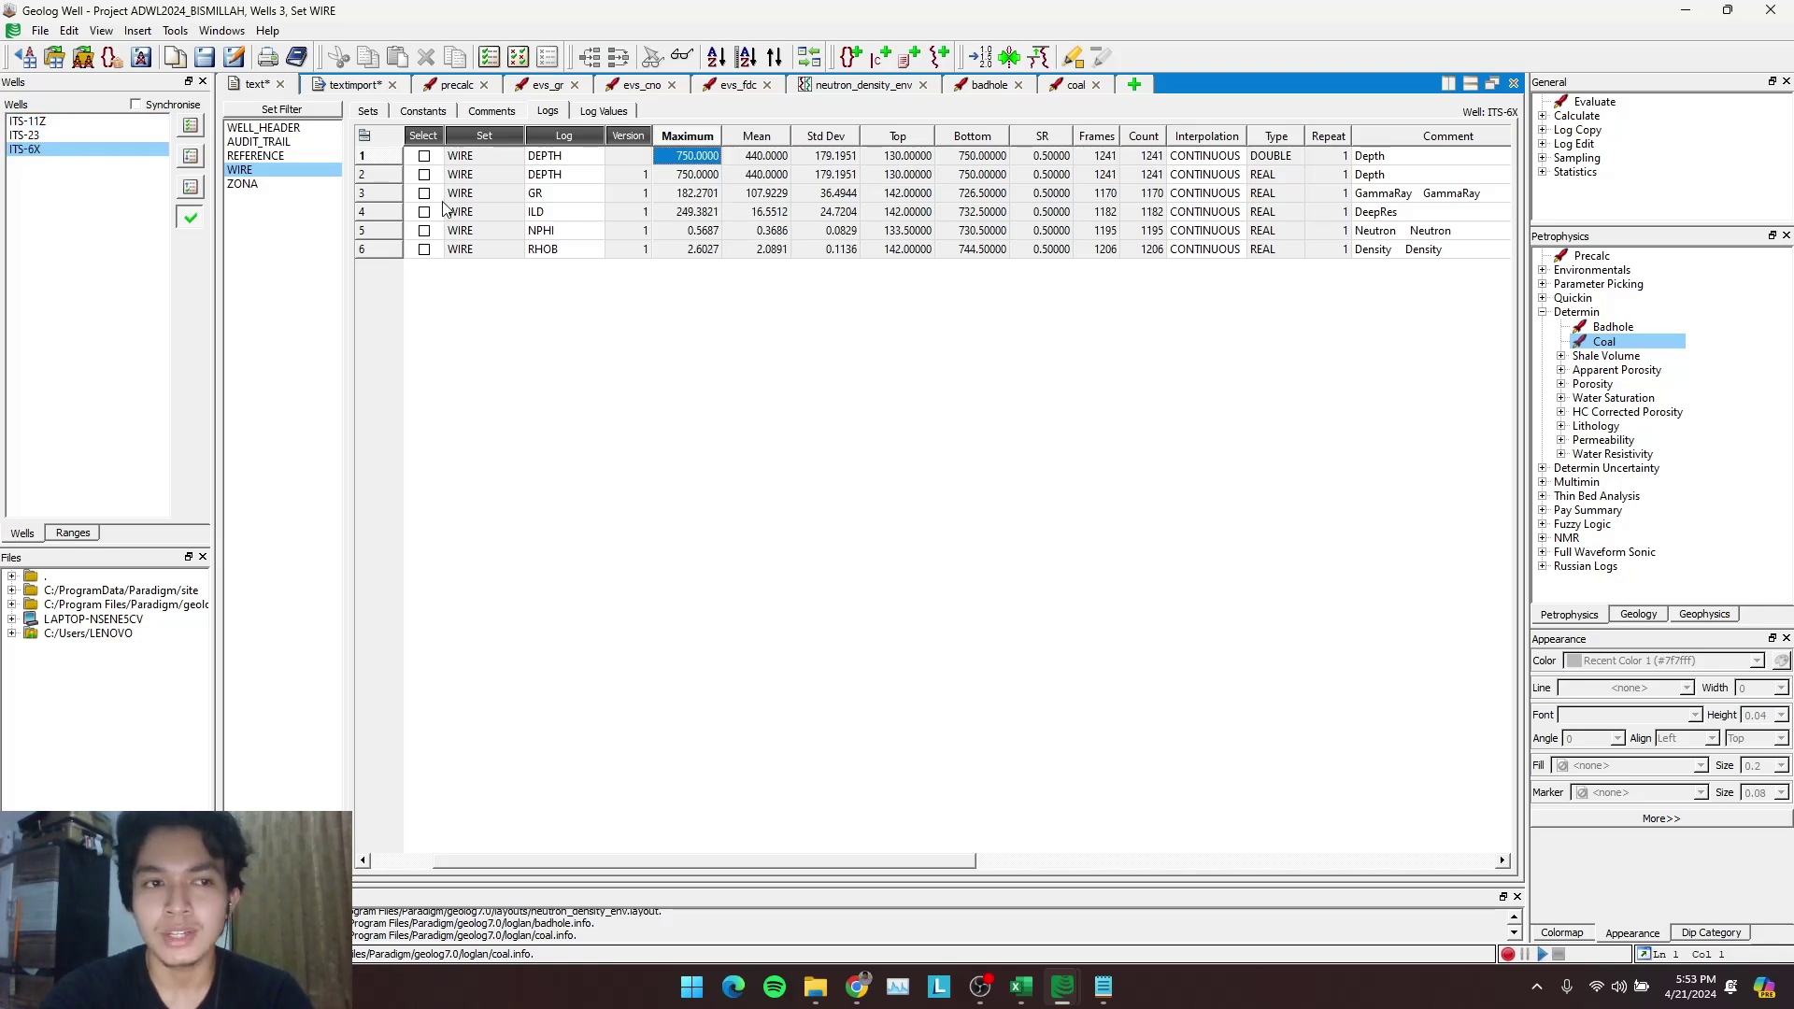
pyautogui.click(24, 136)
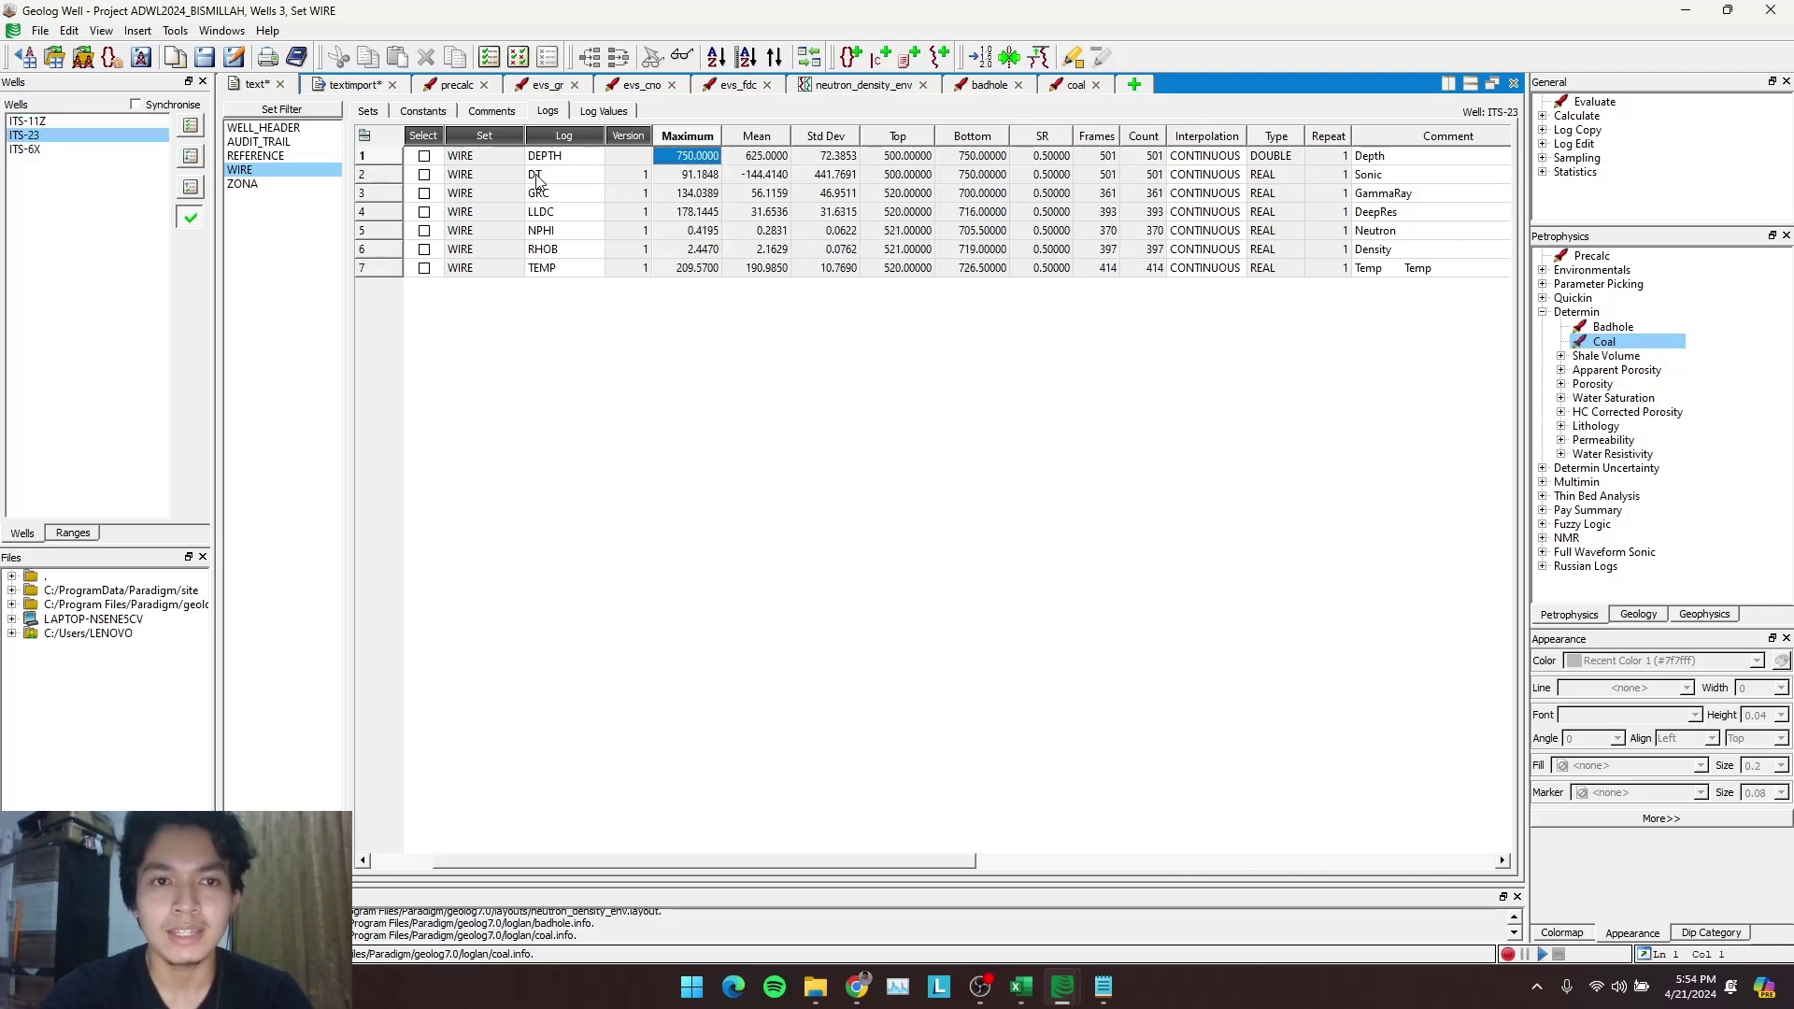
pyautogui.click(526, 175)
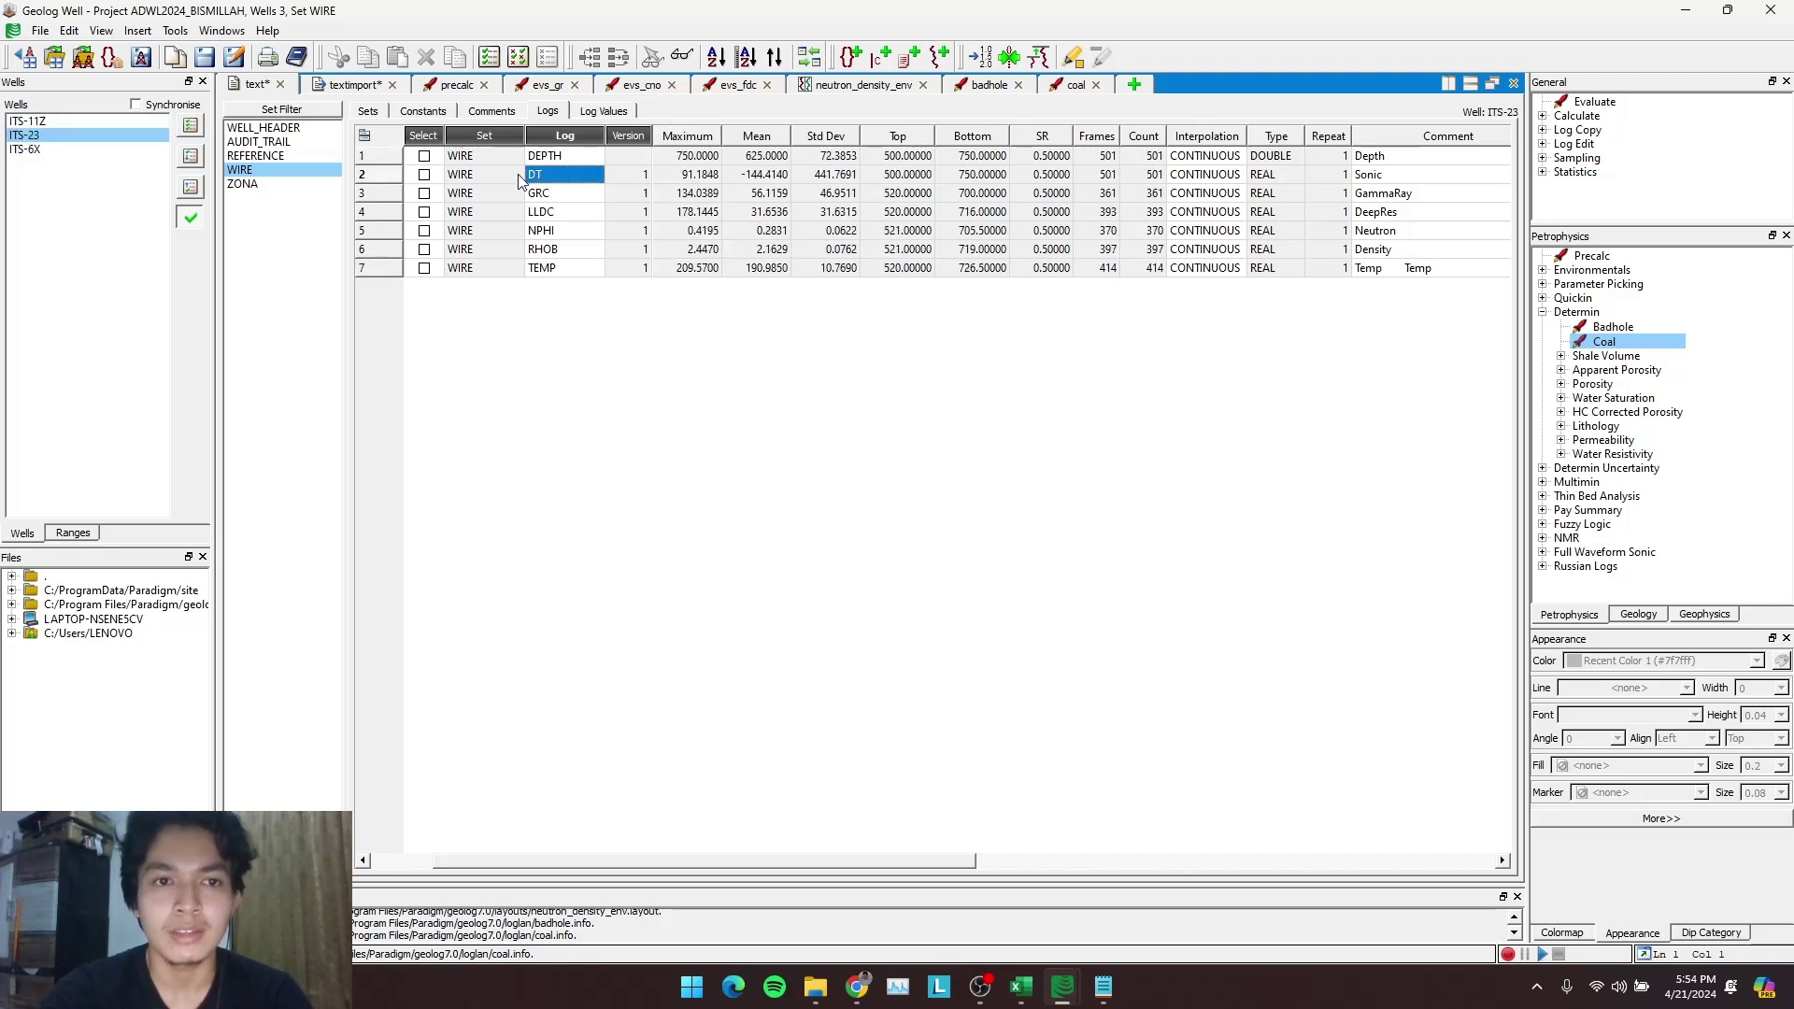
# Make ITS-23 the active well in the Coal module and assign WIRE.ILD as its true formation resistivity input
pyautogui.click(1059, 90)
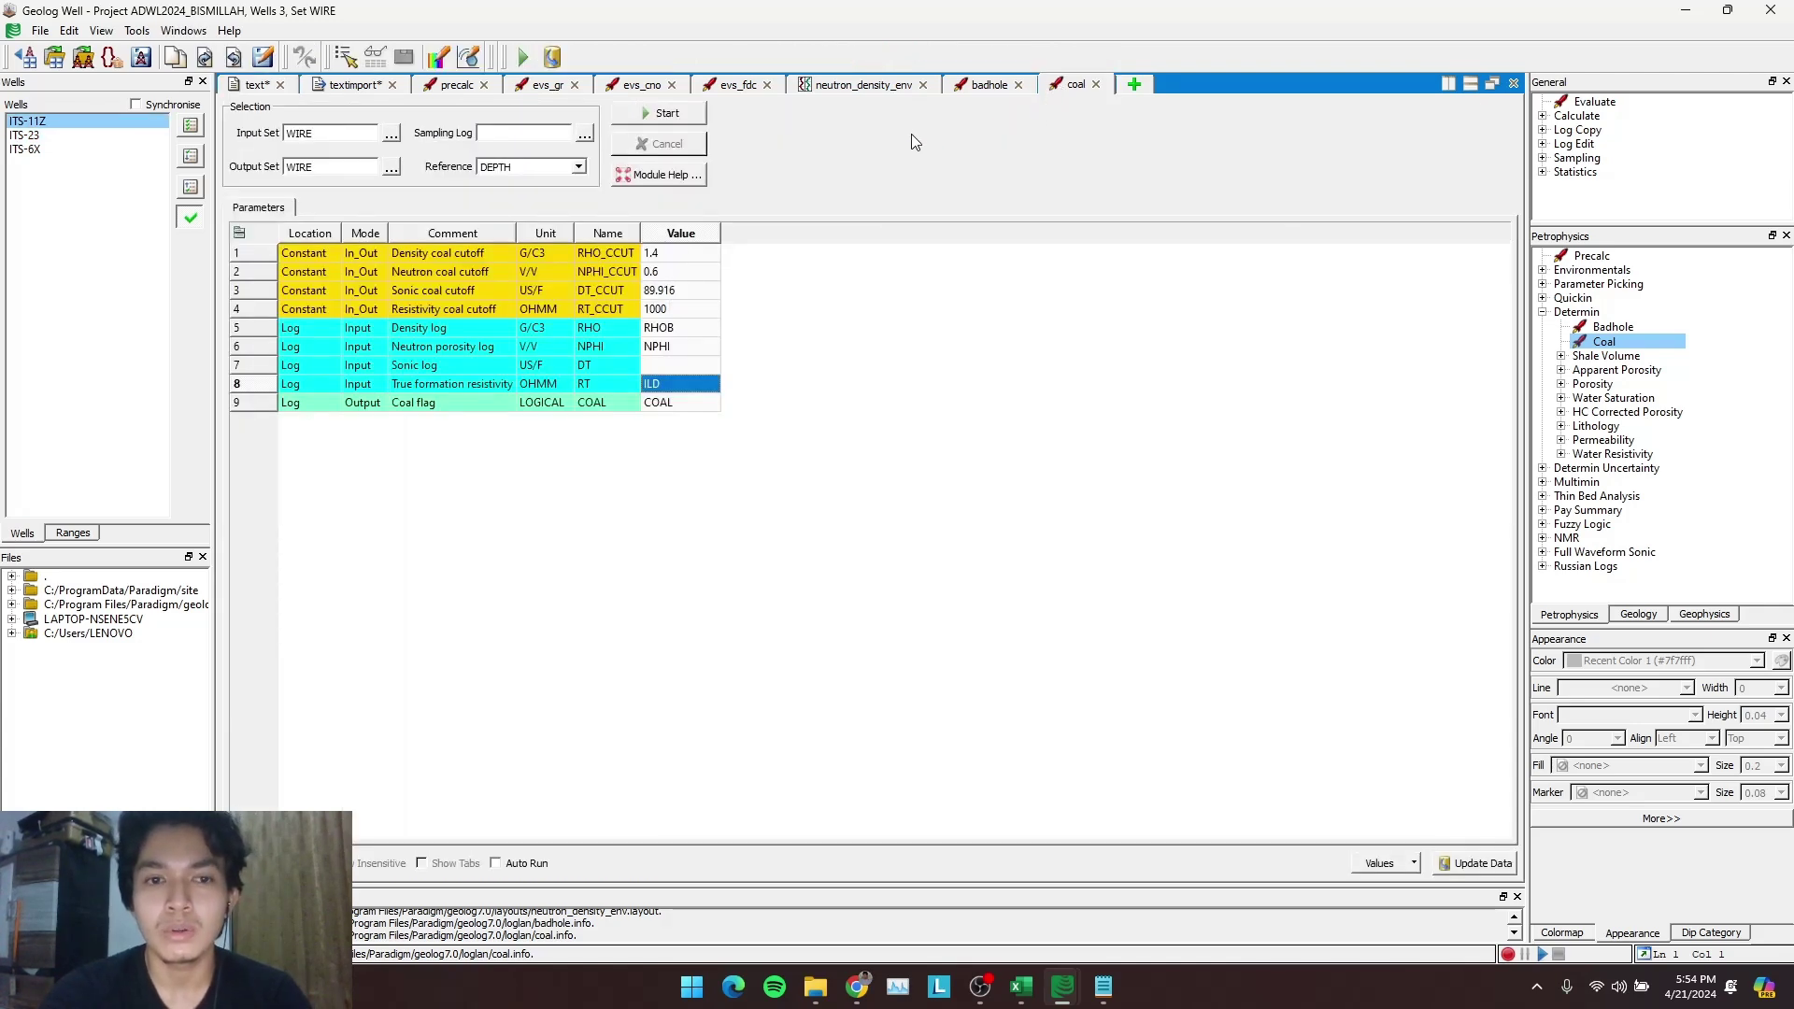
pyautogui.click(31, 138)
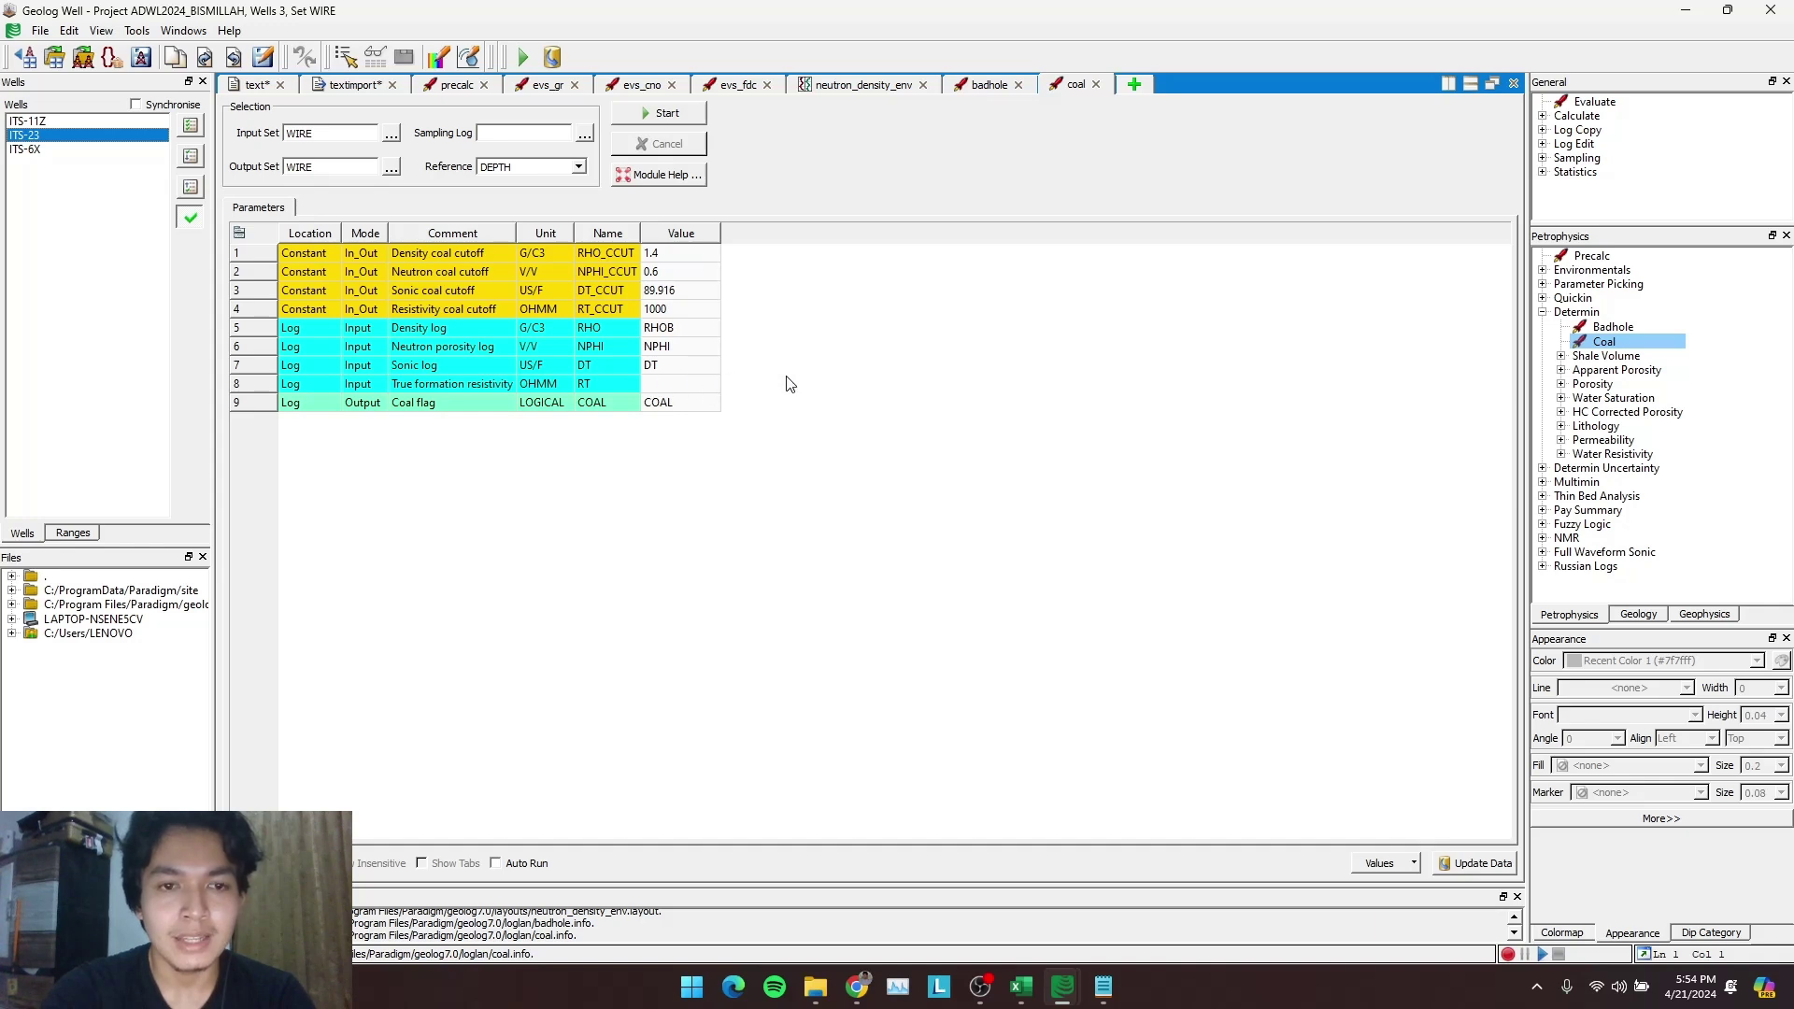
pyautogui.click(691, 385)
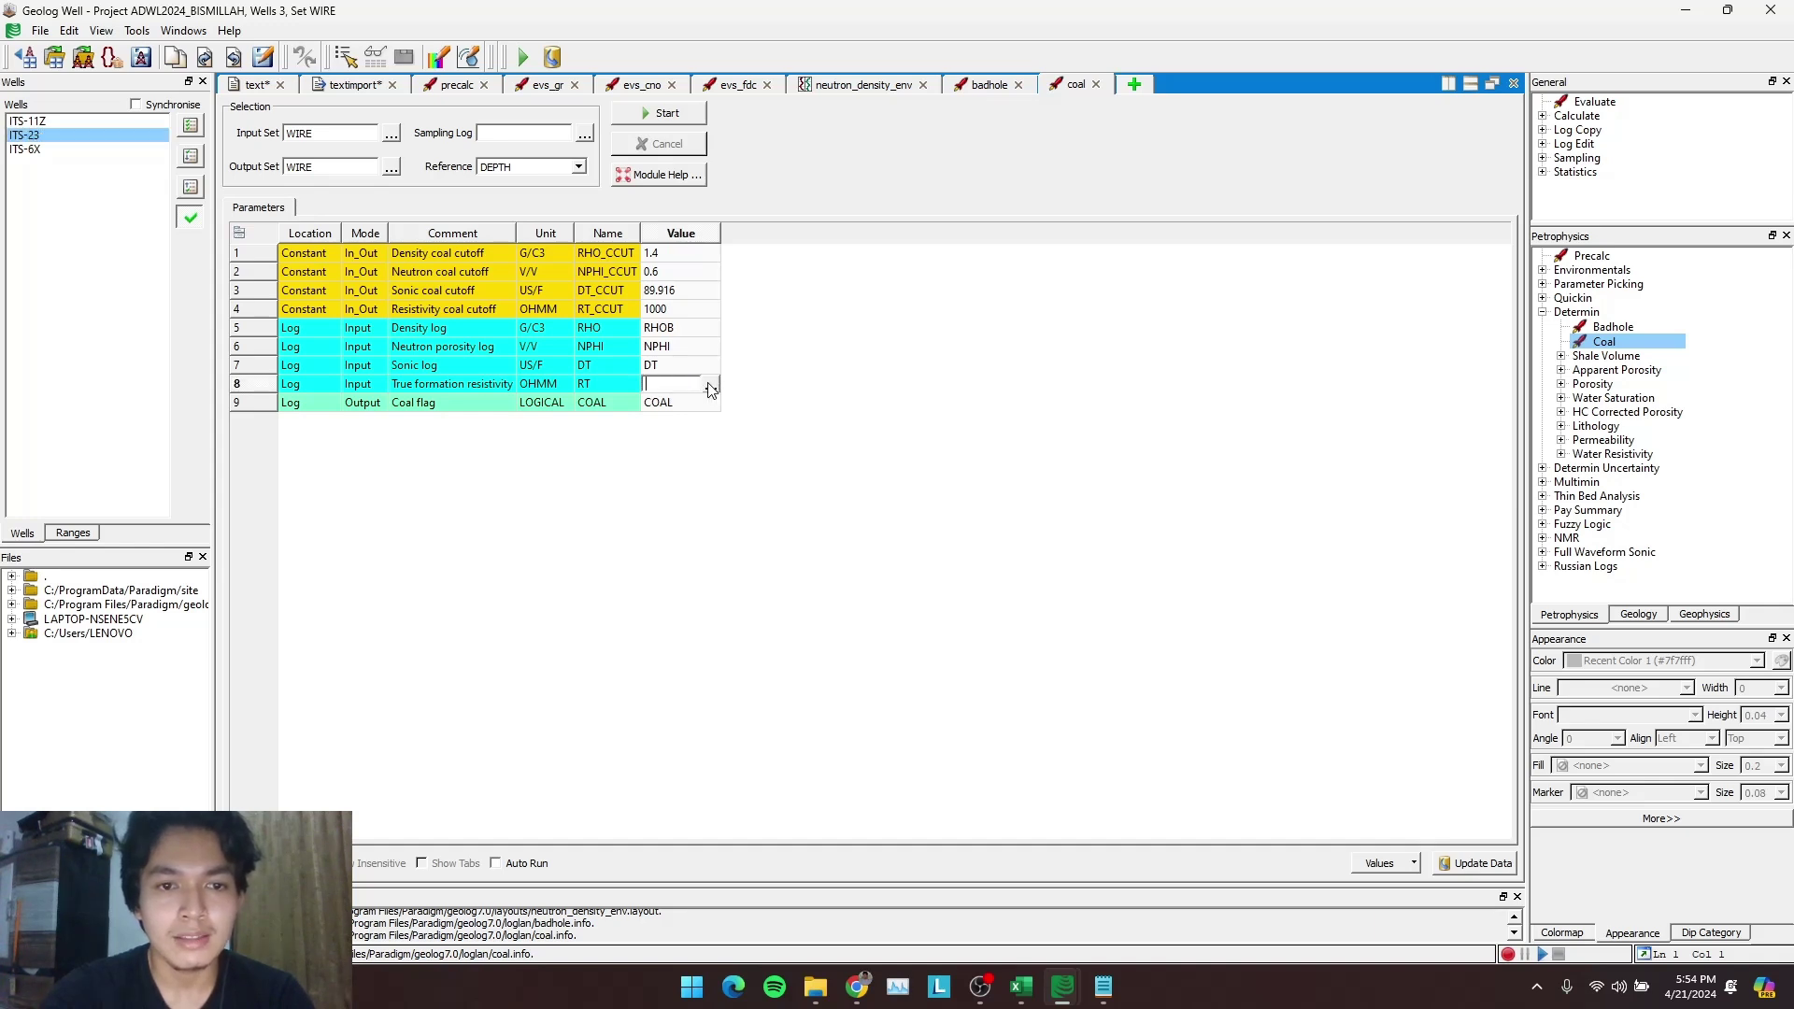
pyautogui.click(710, 389)
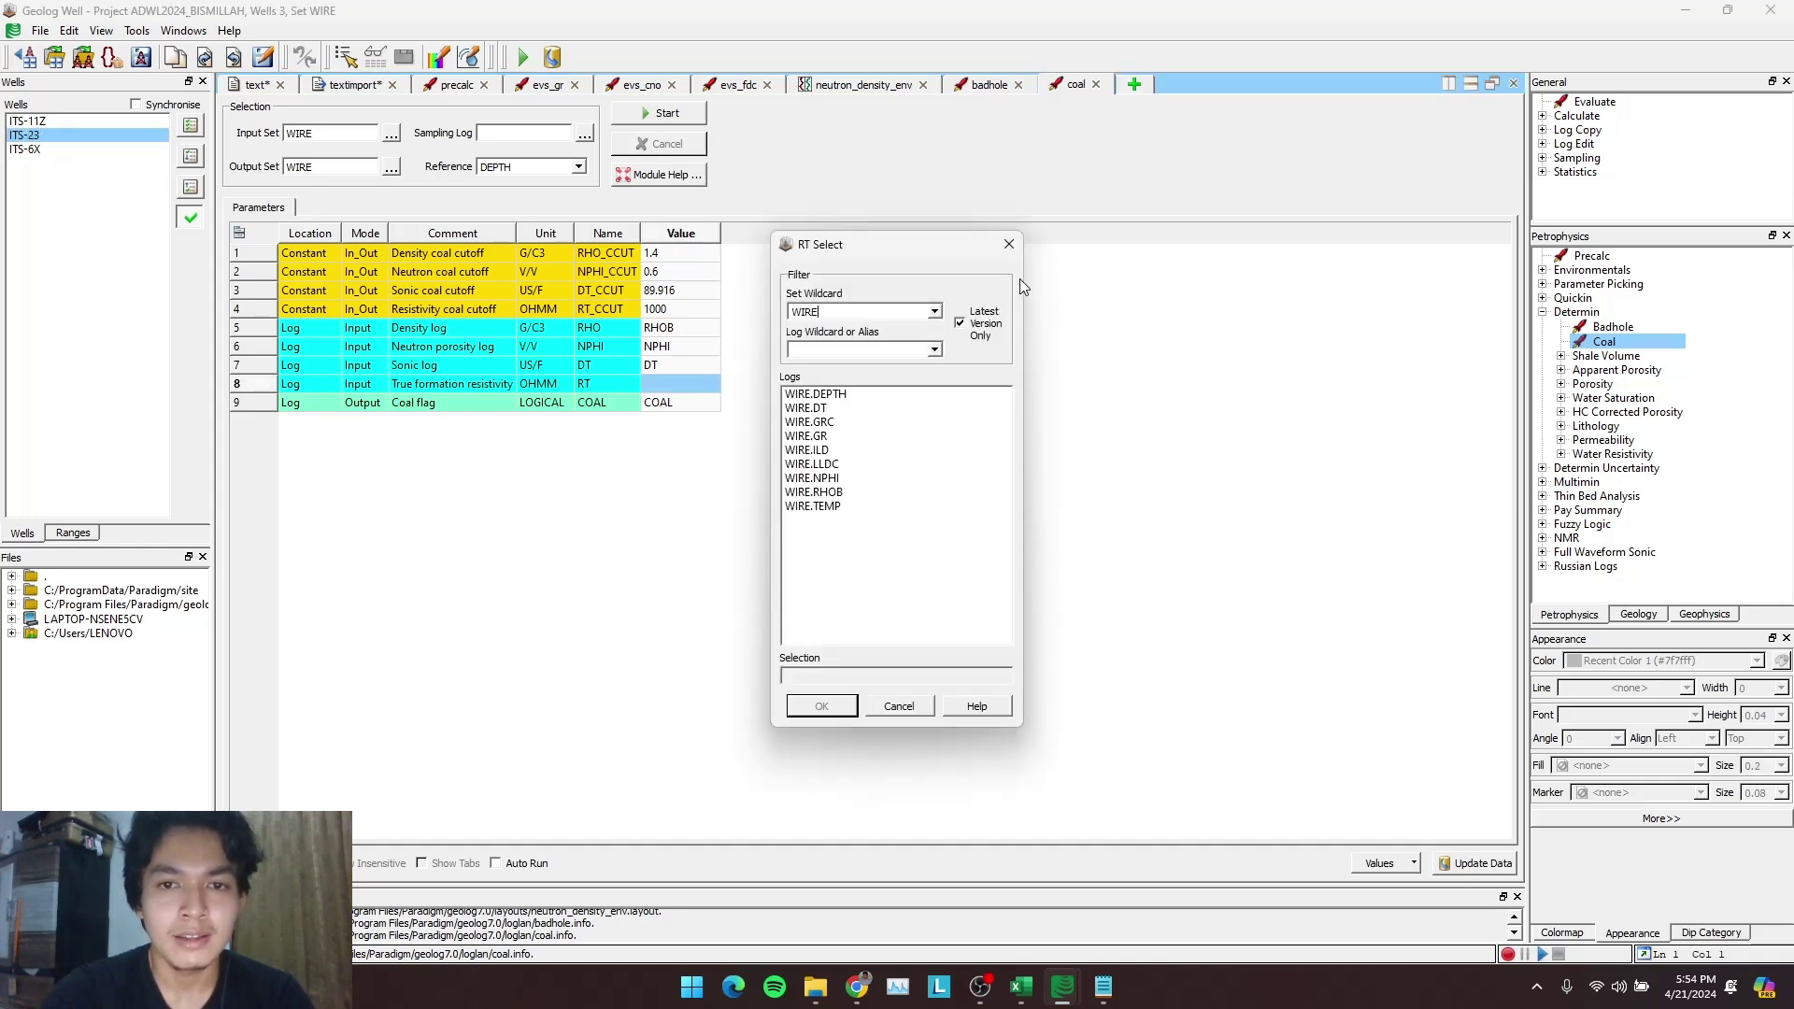
pyautogui.press('Escape')
pyautogui.click(670, 385)
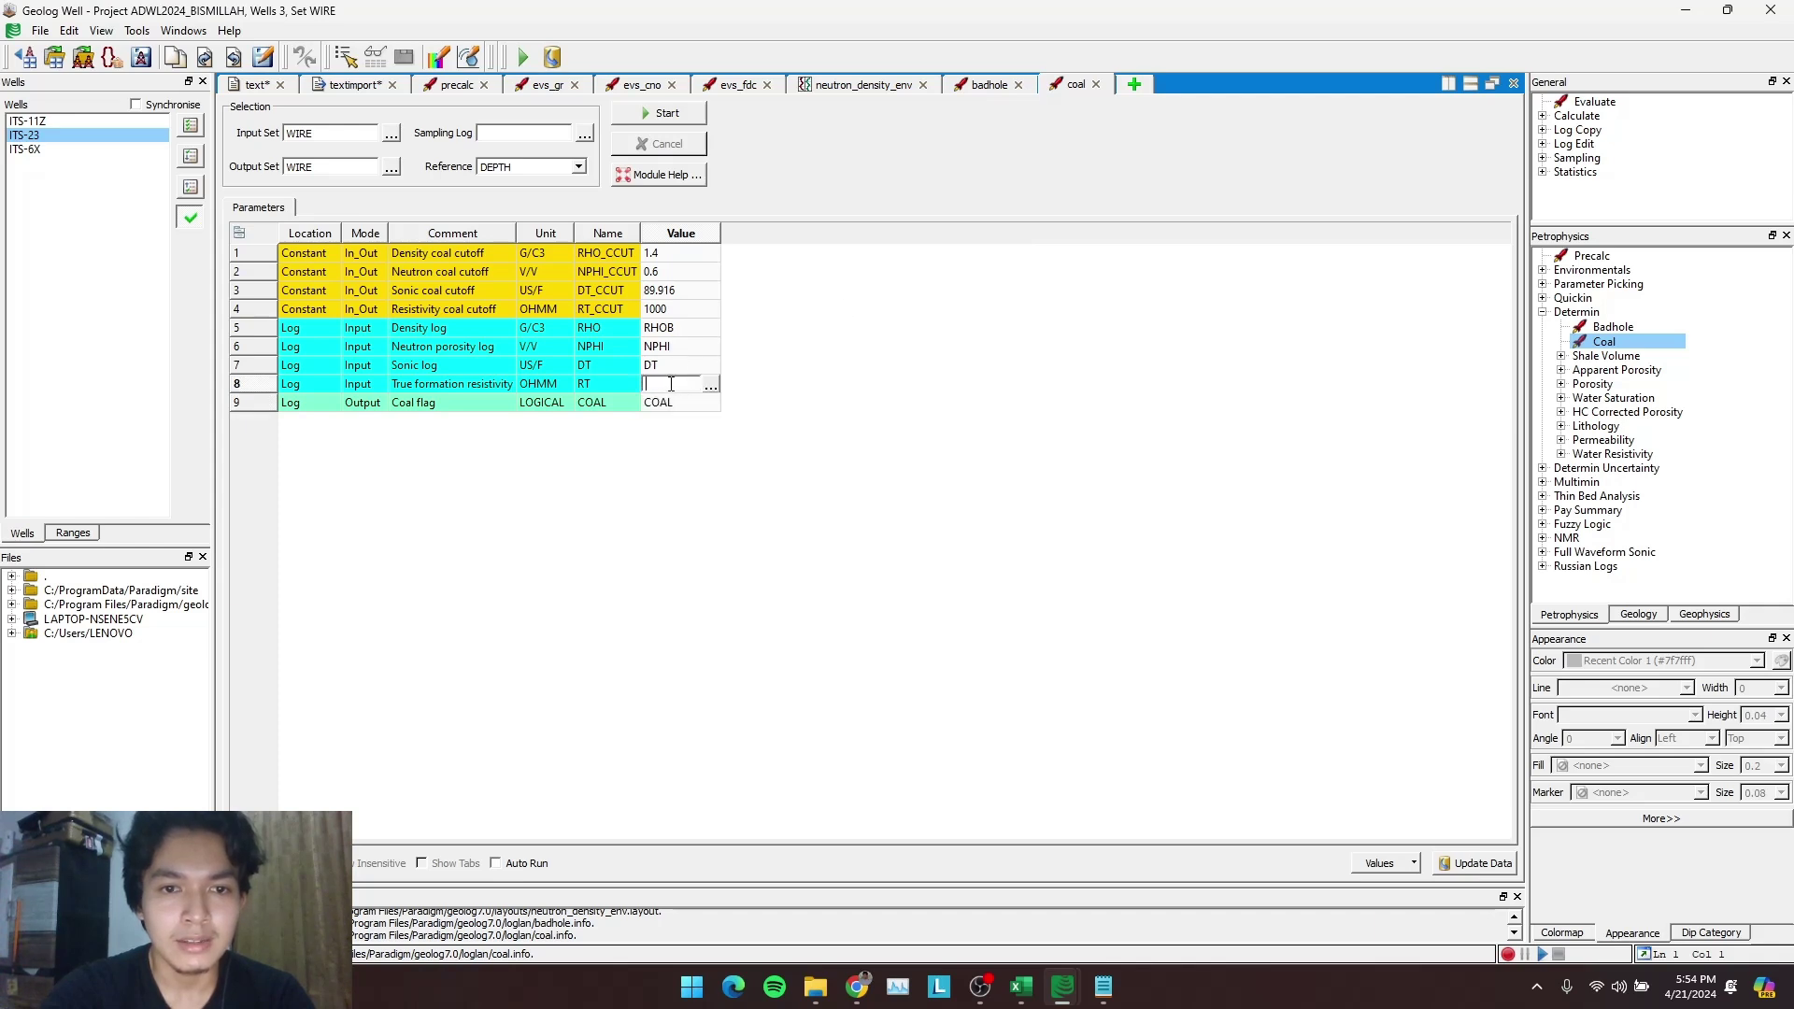
pyautogui.click(710, 388)
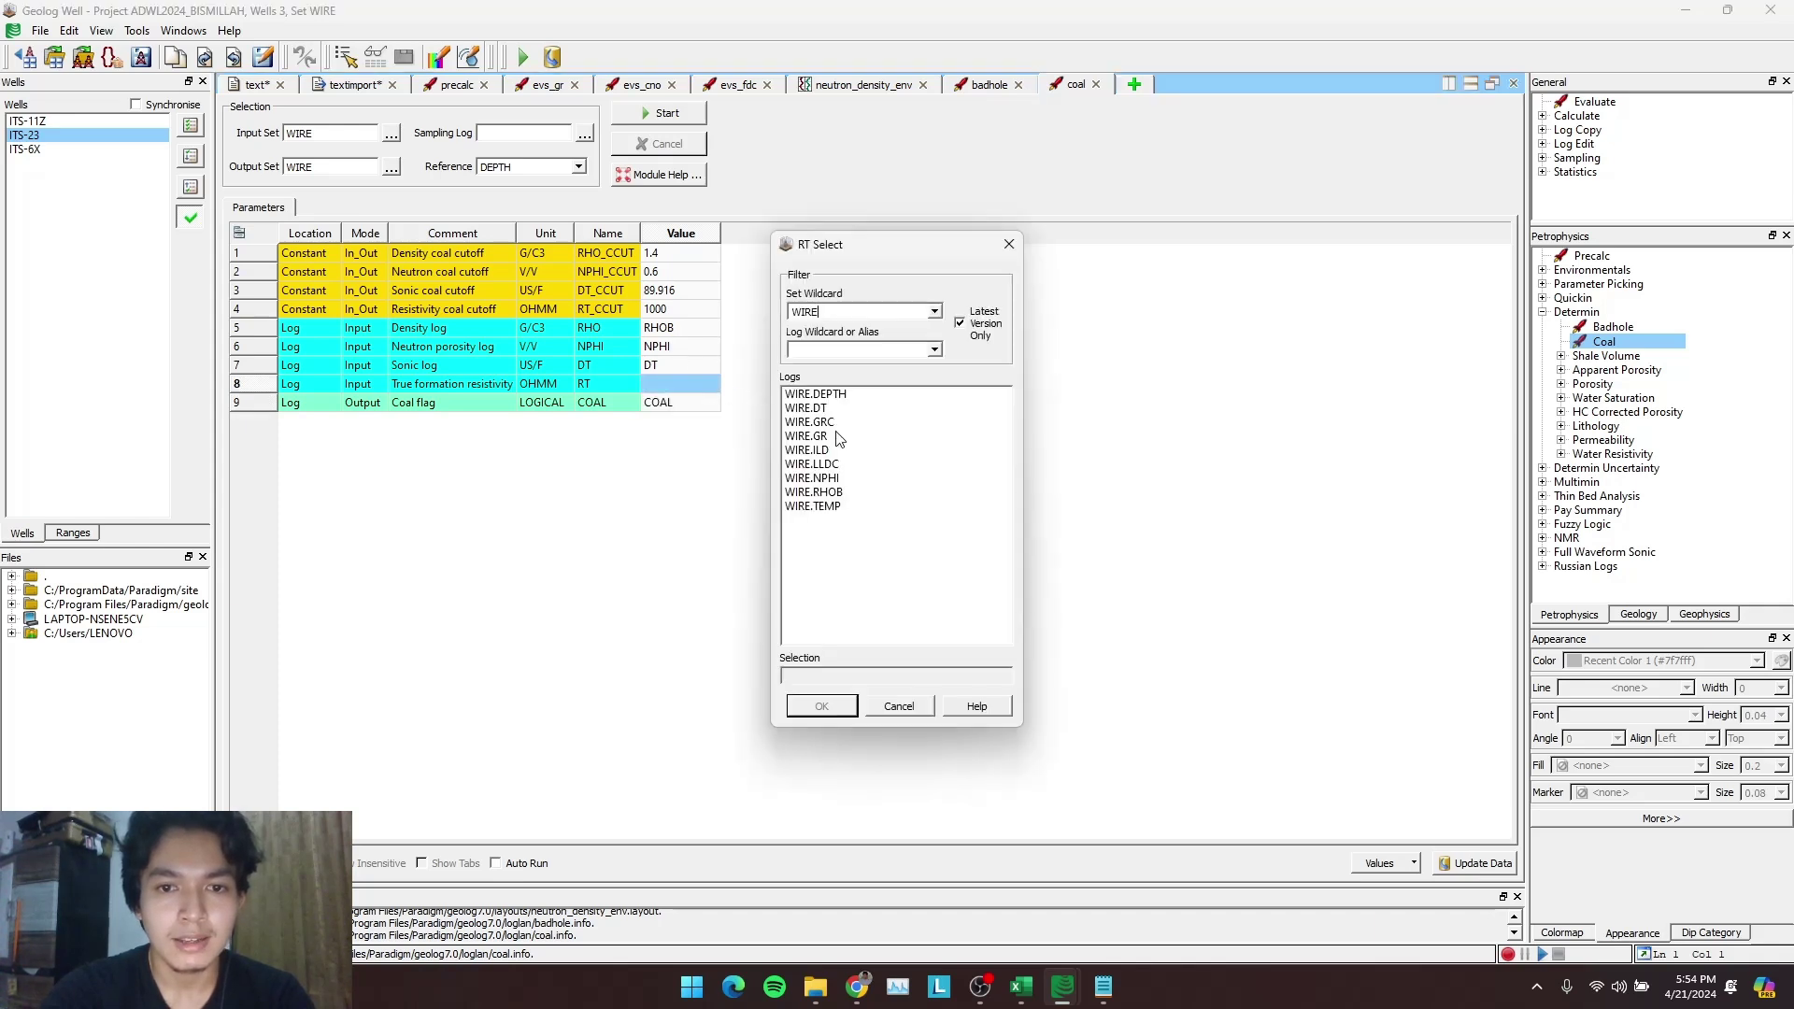
pyautogui.click(821, 452)
pyautogui.click(819, 706)
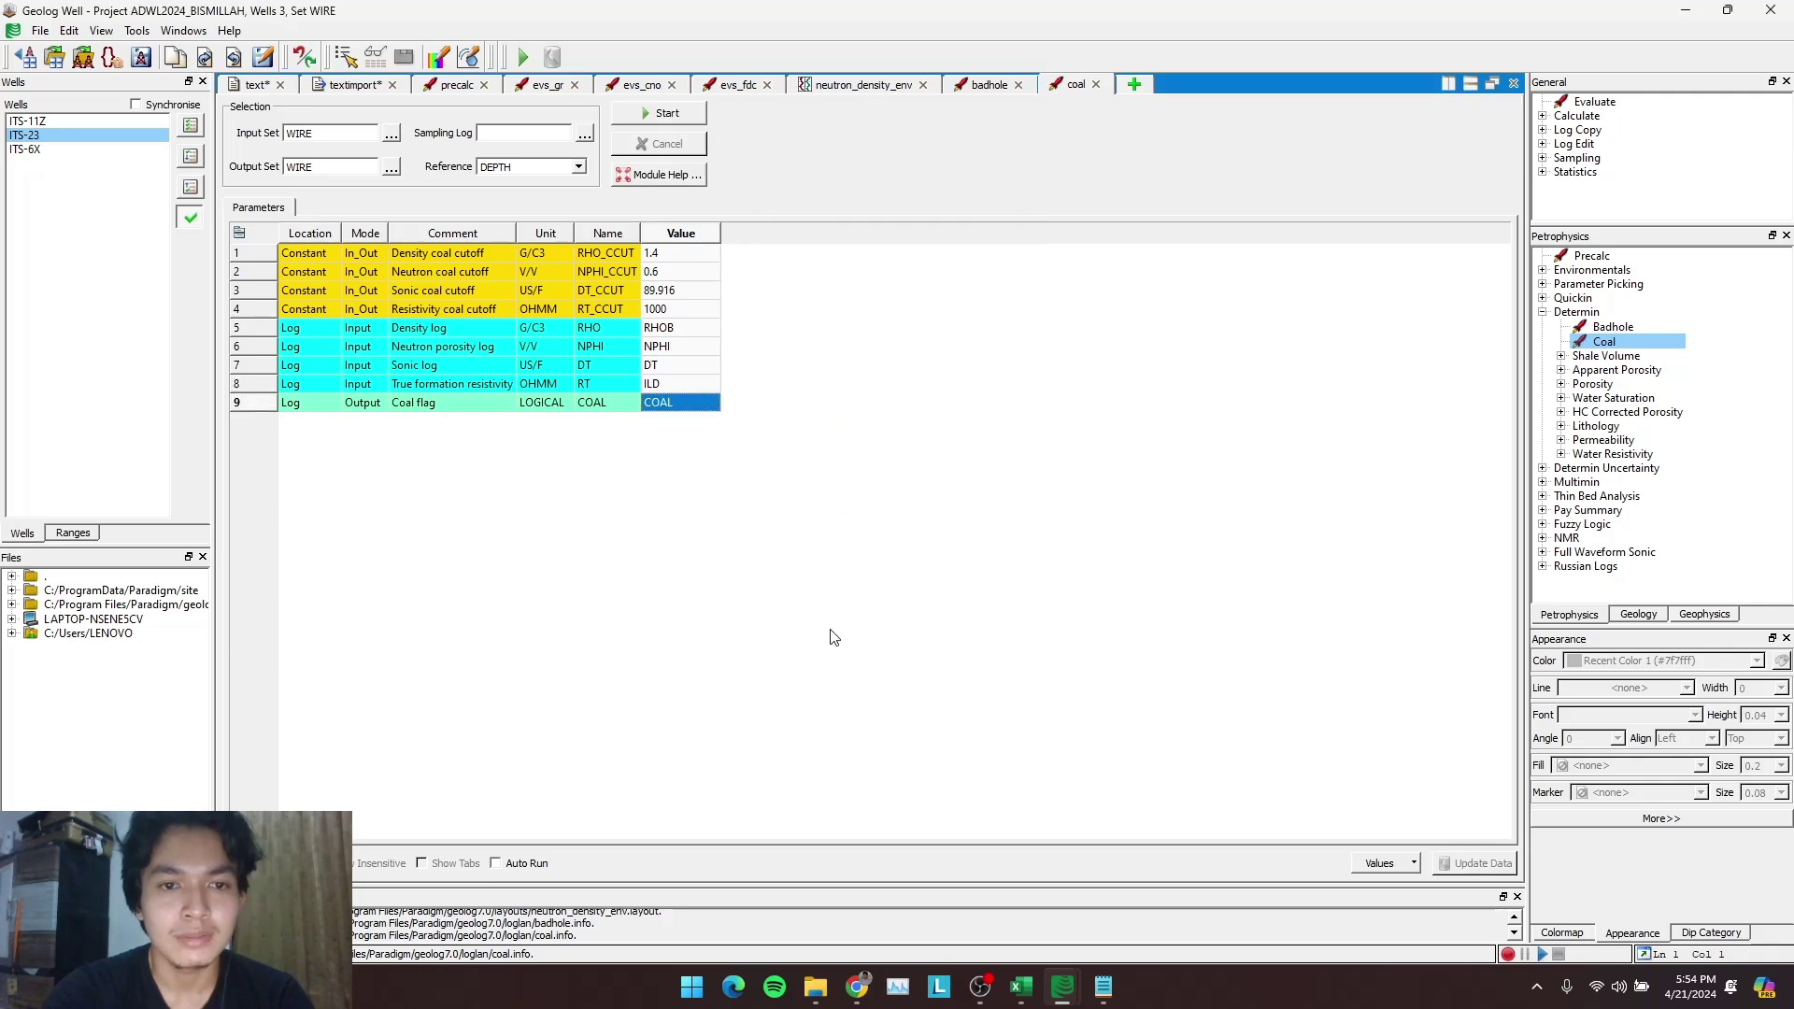
pyautogui.click(28, 137)
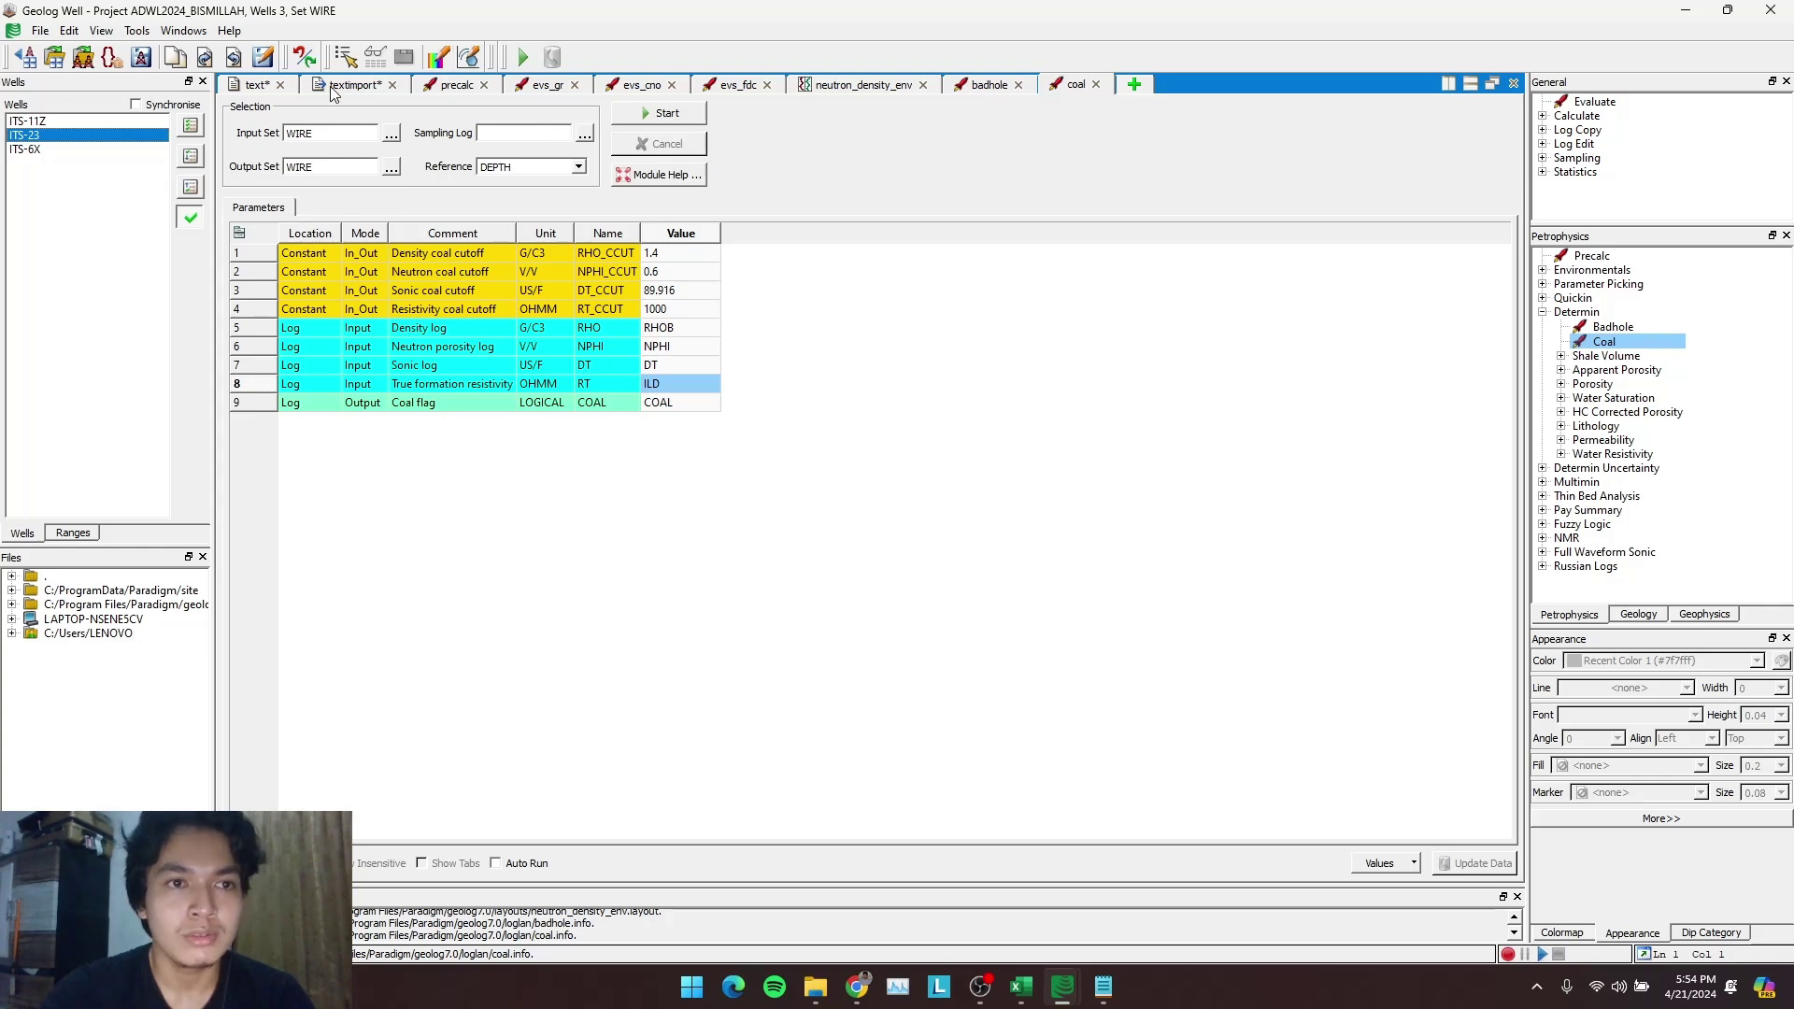
# Create a continuous, periodic set named DETERMINE in well ITS-23 with the default depth range and sample rate
pyautogui.click(264, 86)
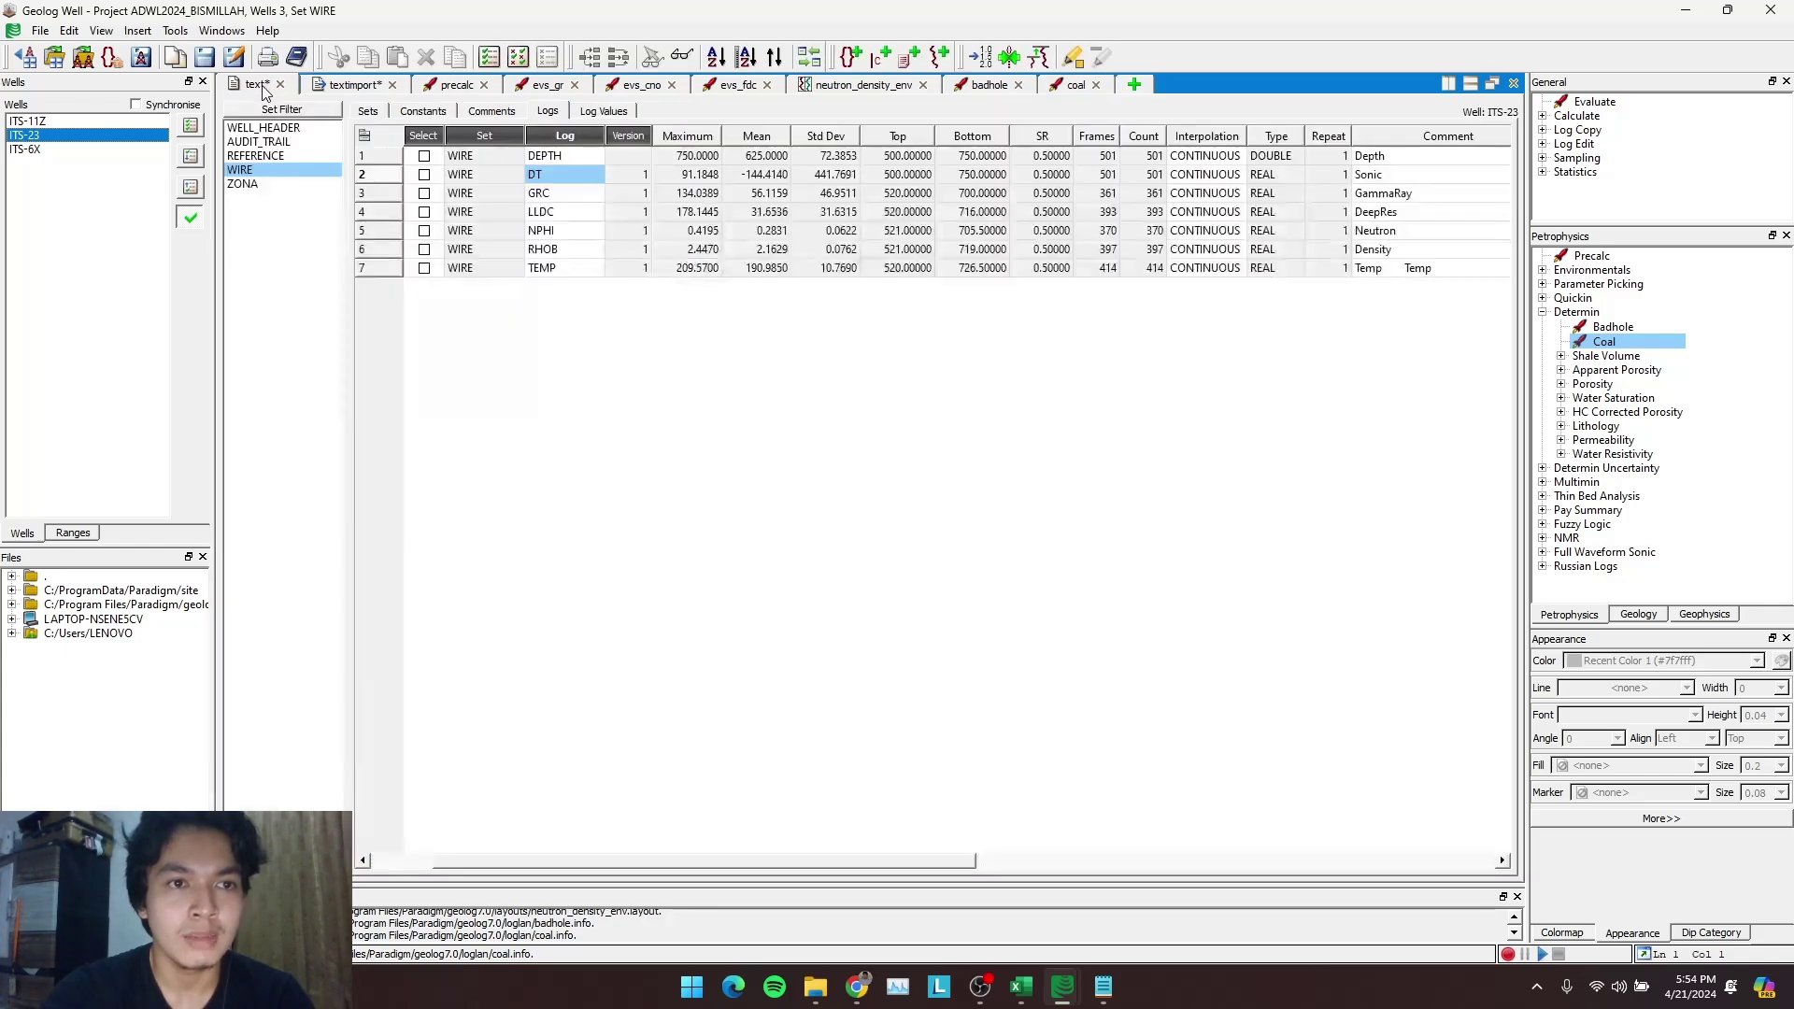
pyautogui.click(138, 31)
pyautogui.click(152, 52)
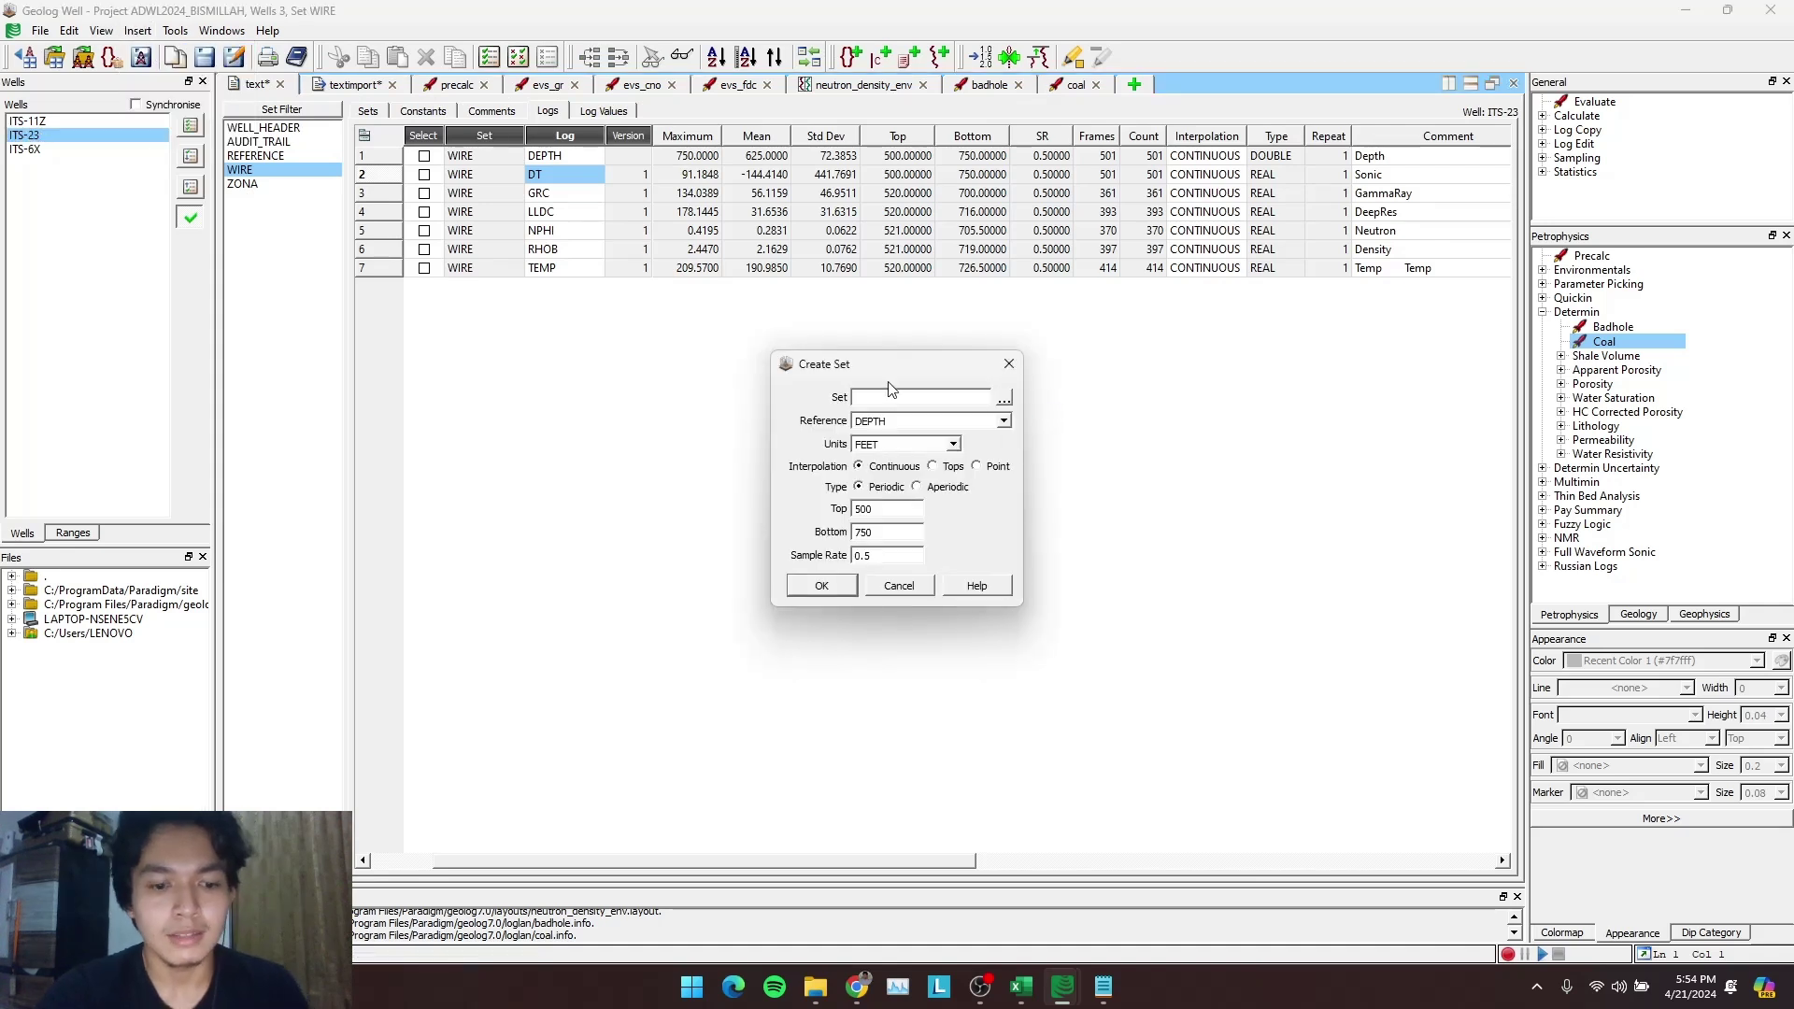
pyautogui.write('DE')
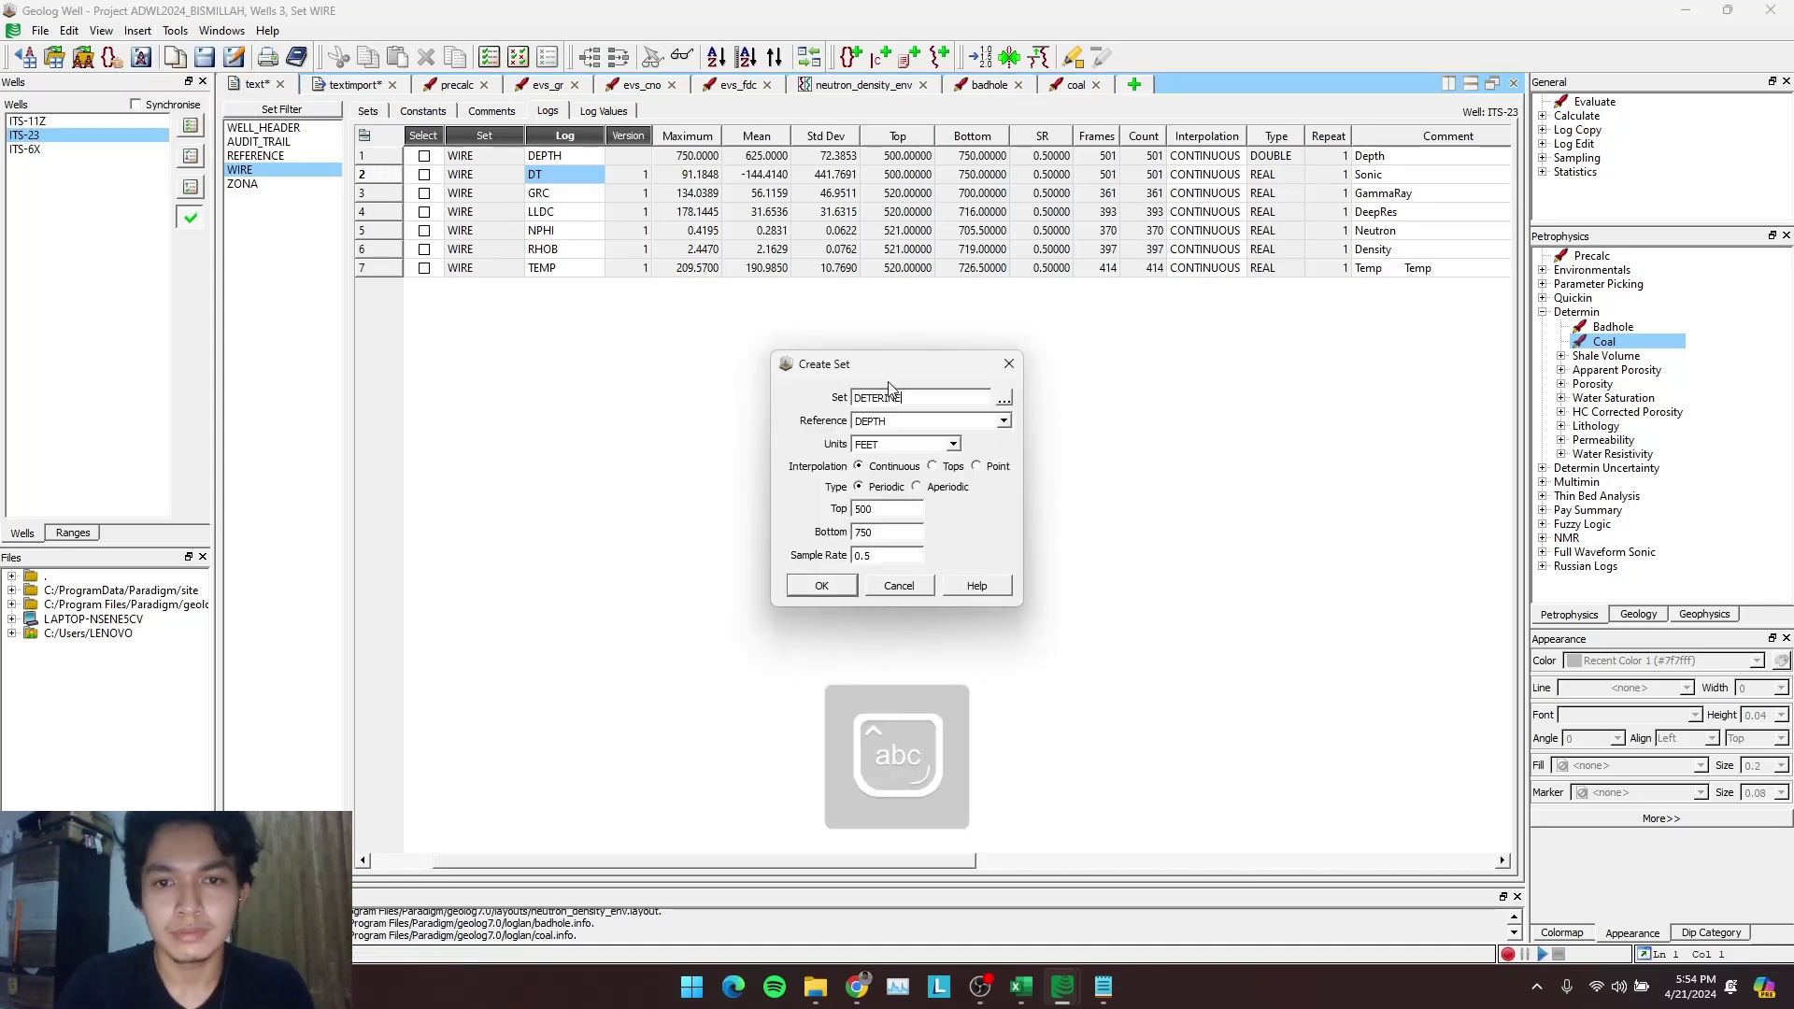
pyautogui.write('TERMINE')
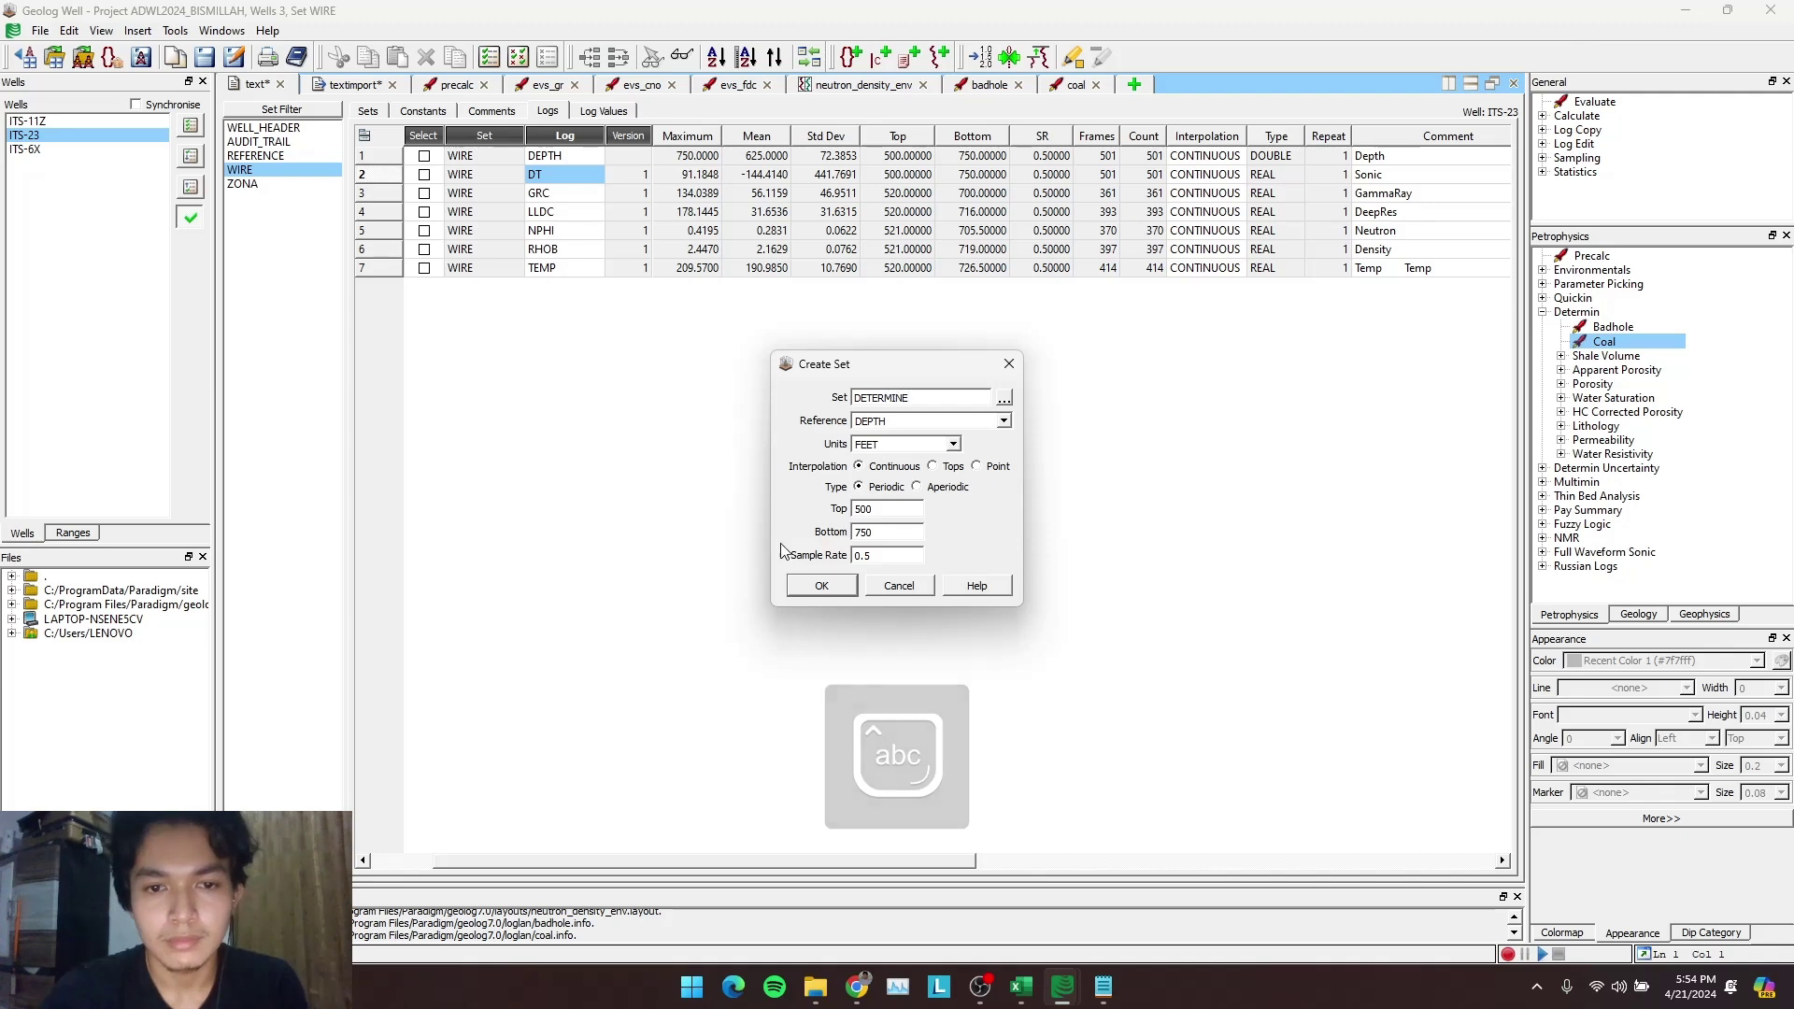
pyautogui.click(821, 585)
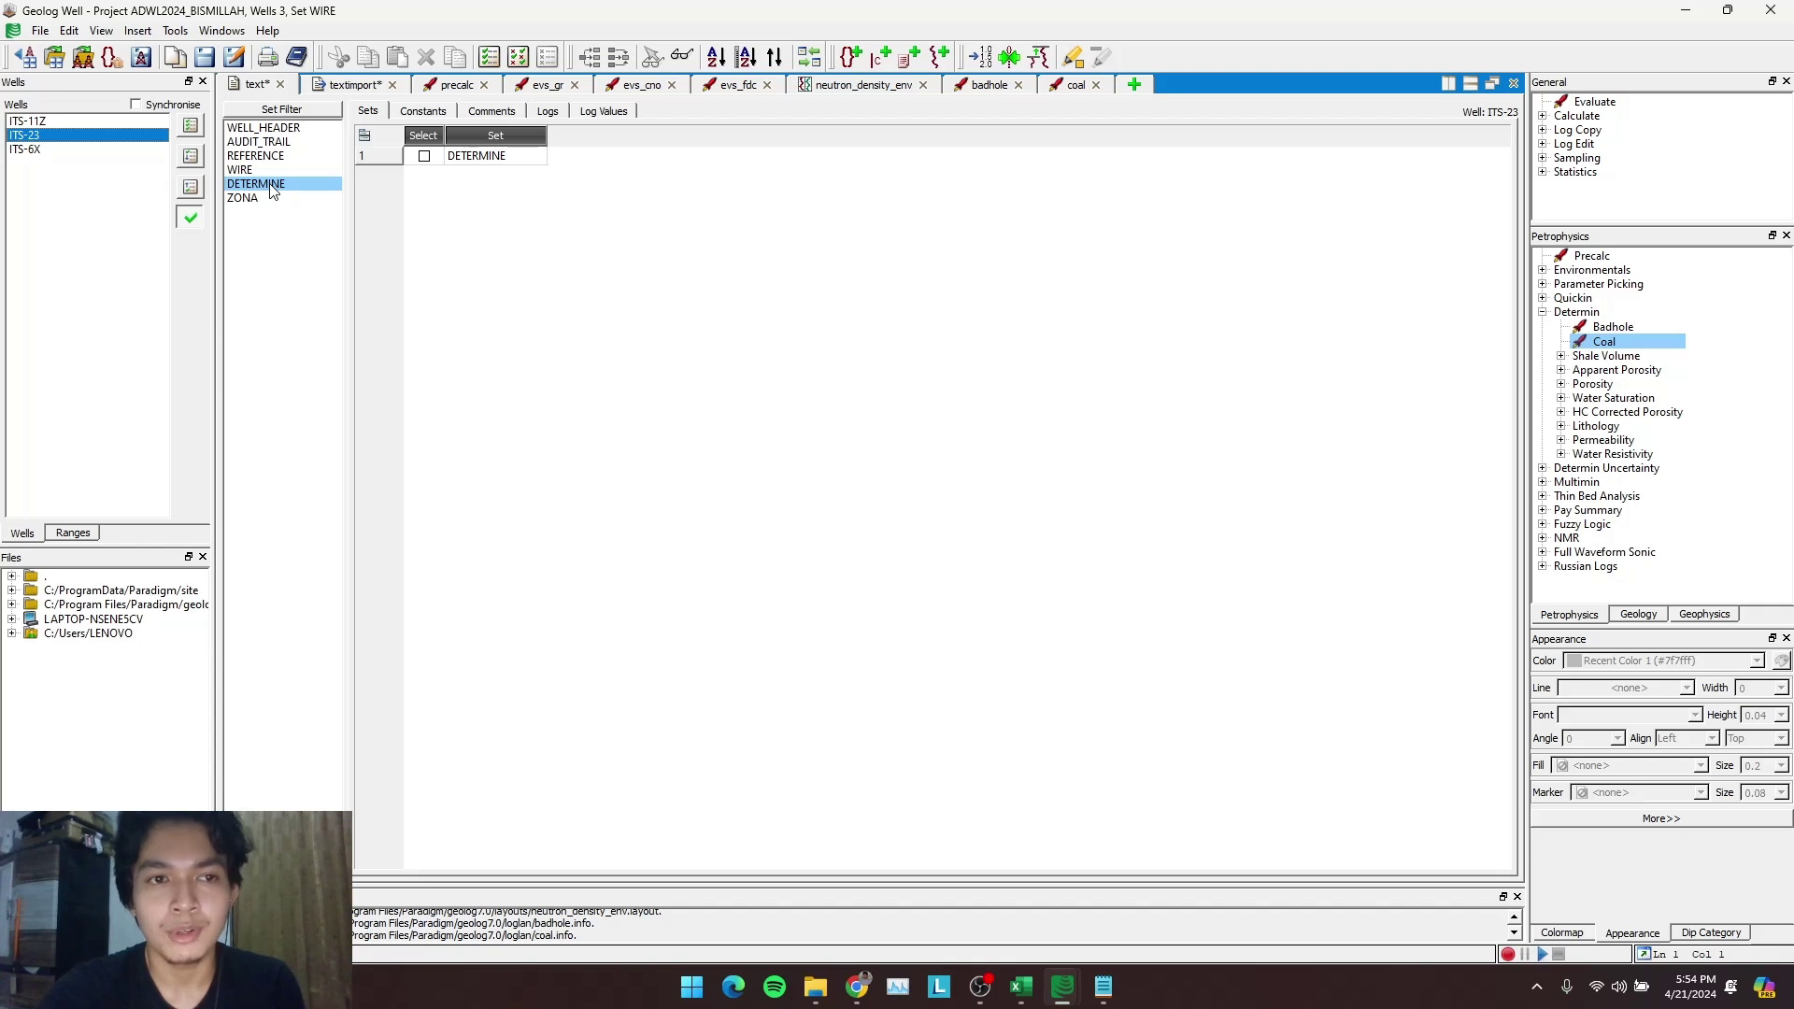
# Set the Coal module's output set to DETERMINE and run the module on well ITS-23
pyautogui.click(1074, 89)
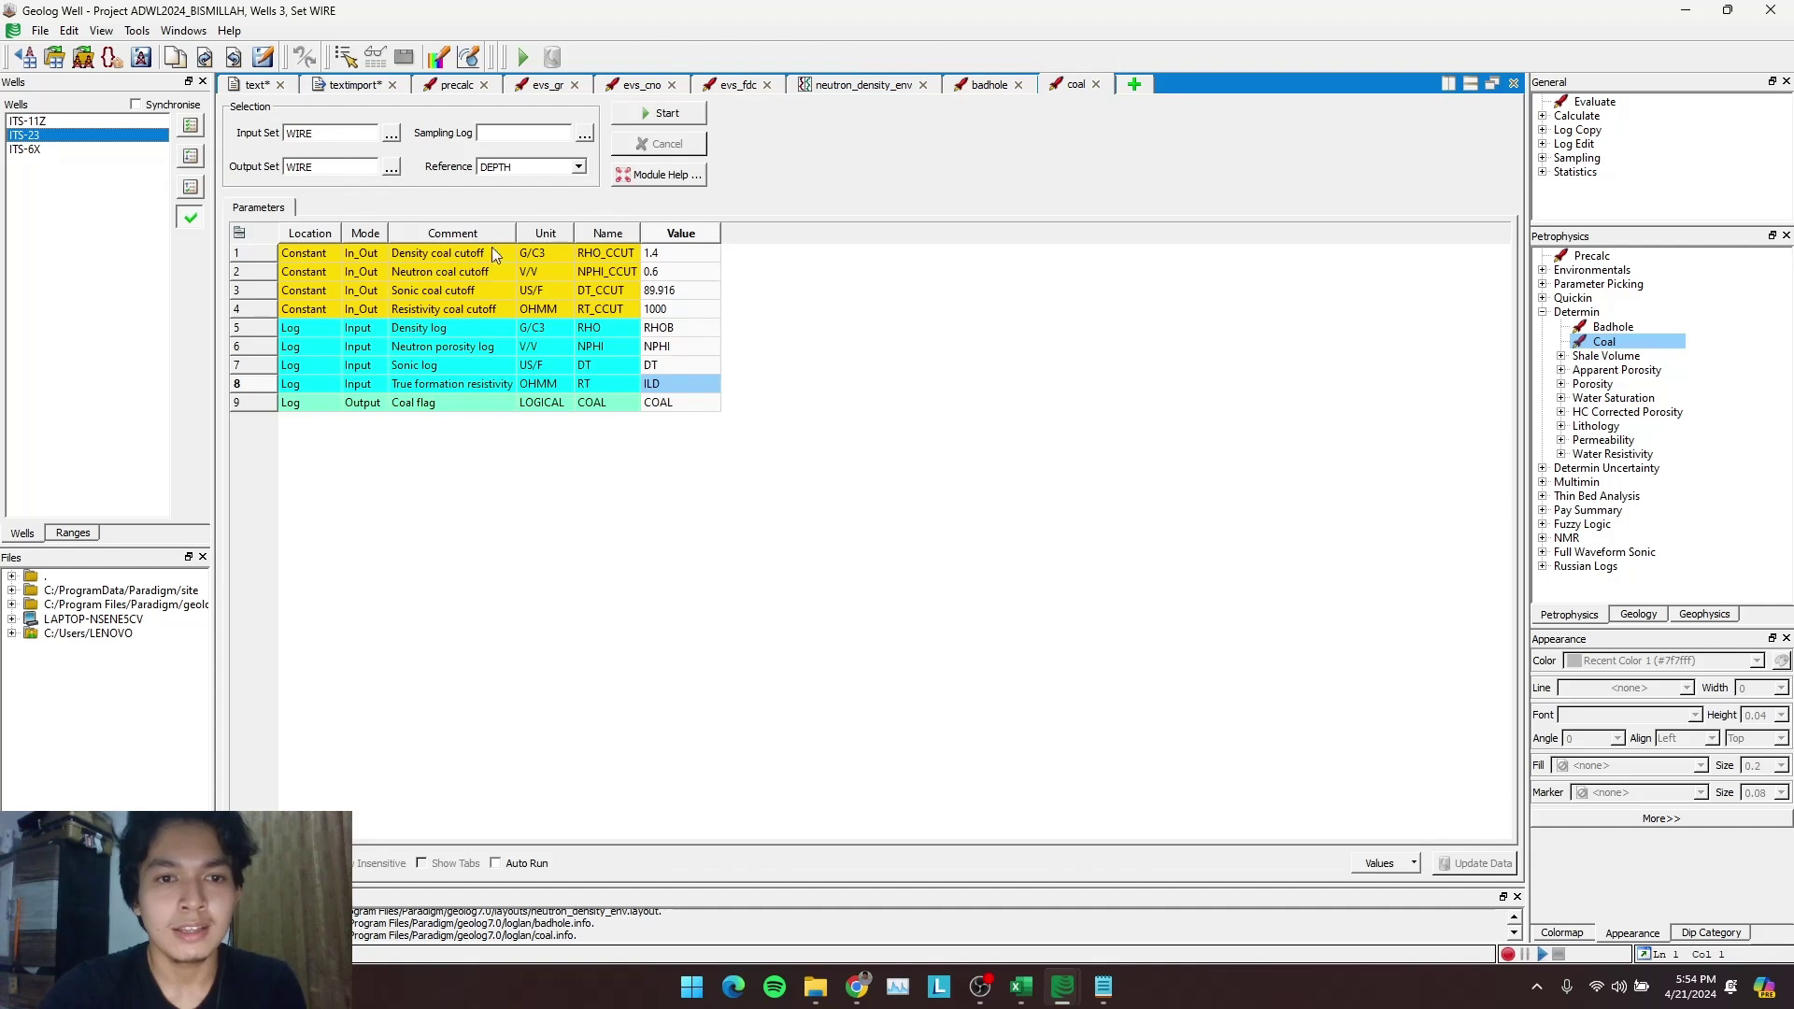
pyautogui.click(392, 167)
pyautogui.click(816, 461)
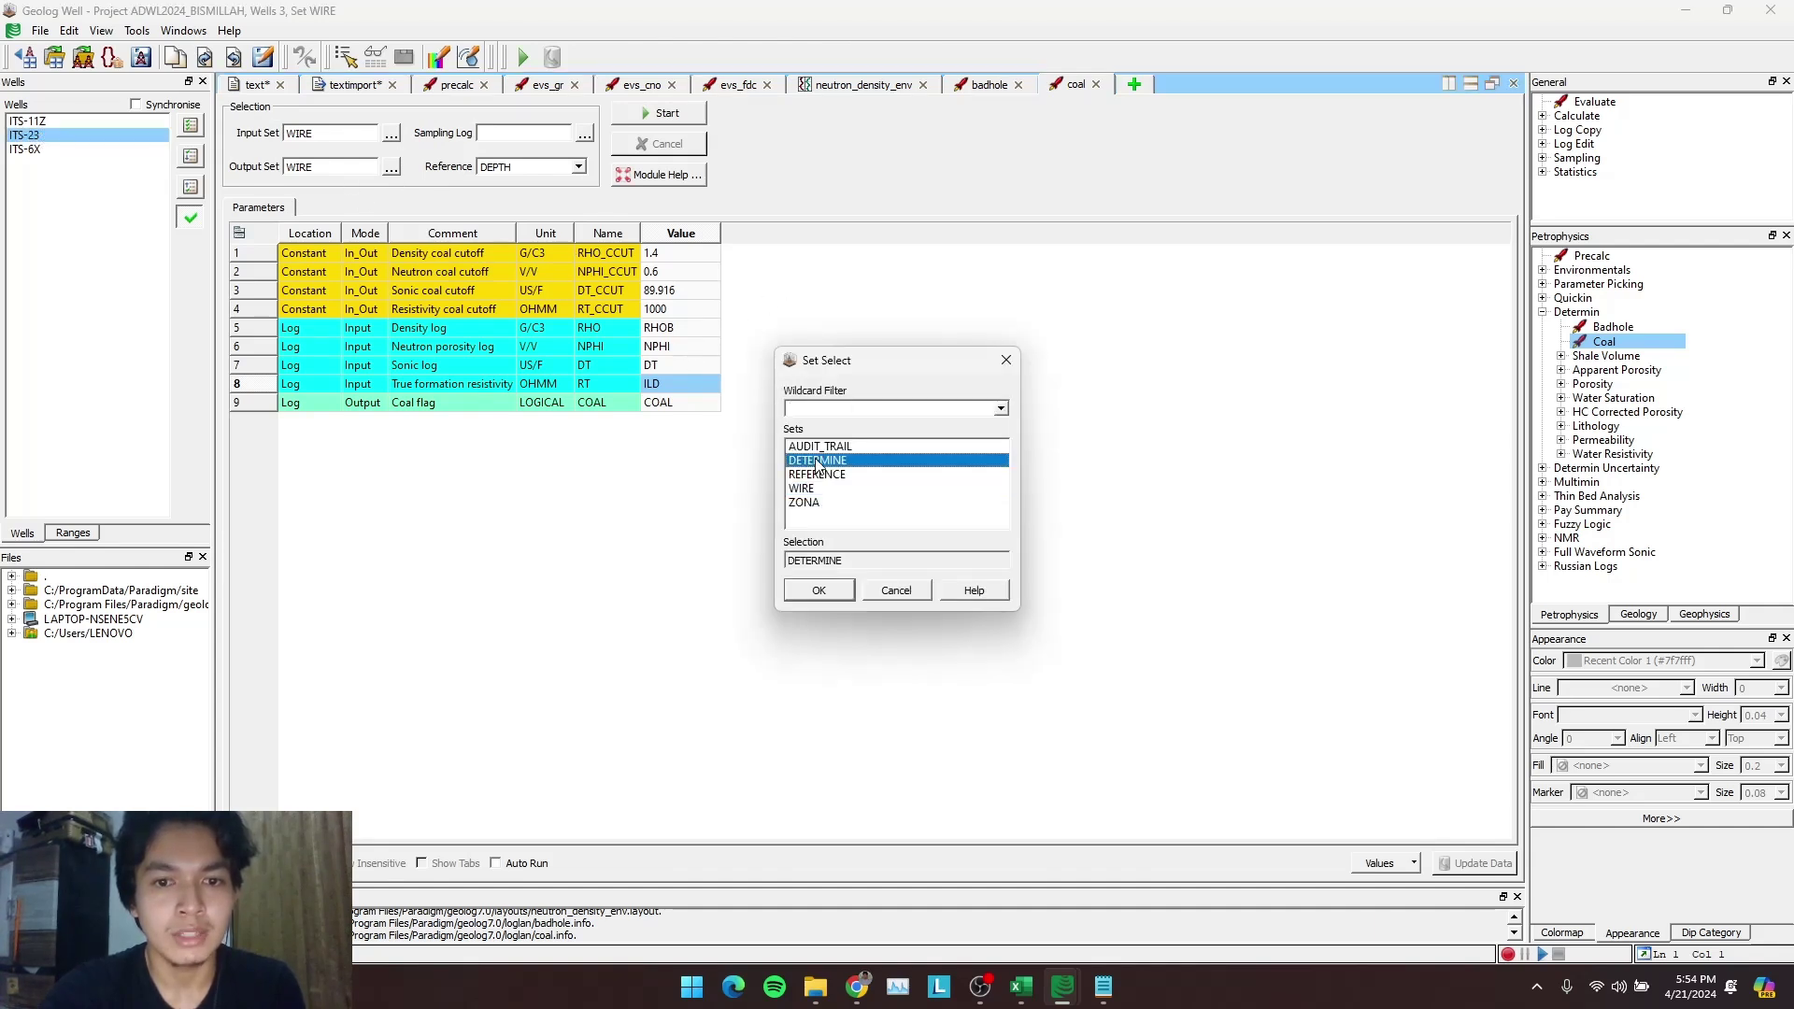
pyautogui.click(819, 591)
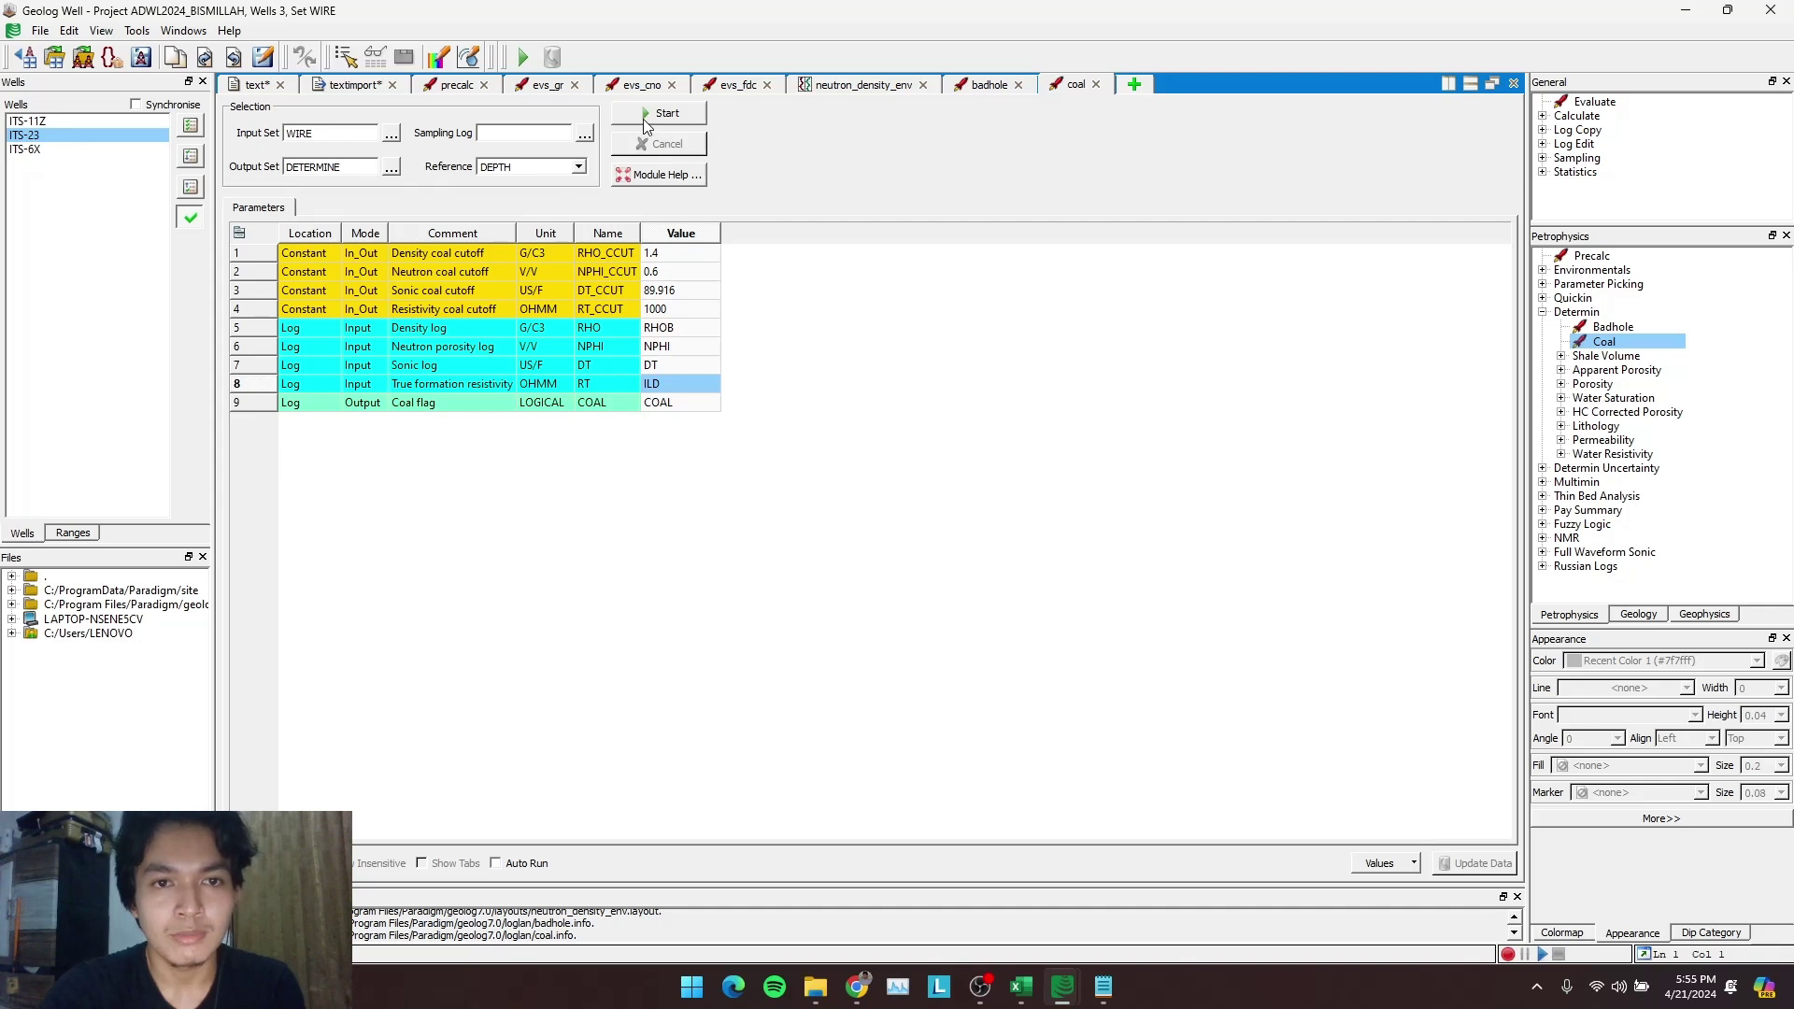
pyautogui.click(669, 114)
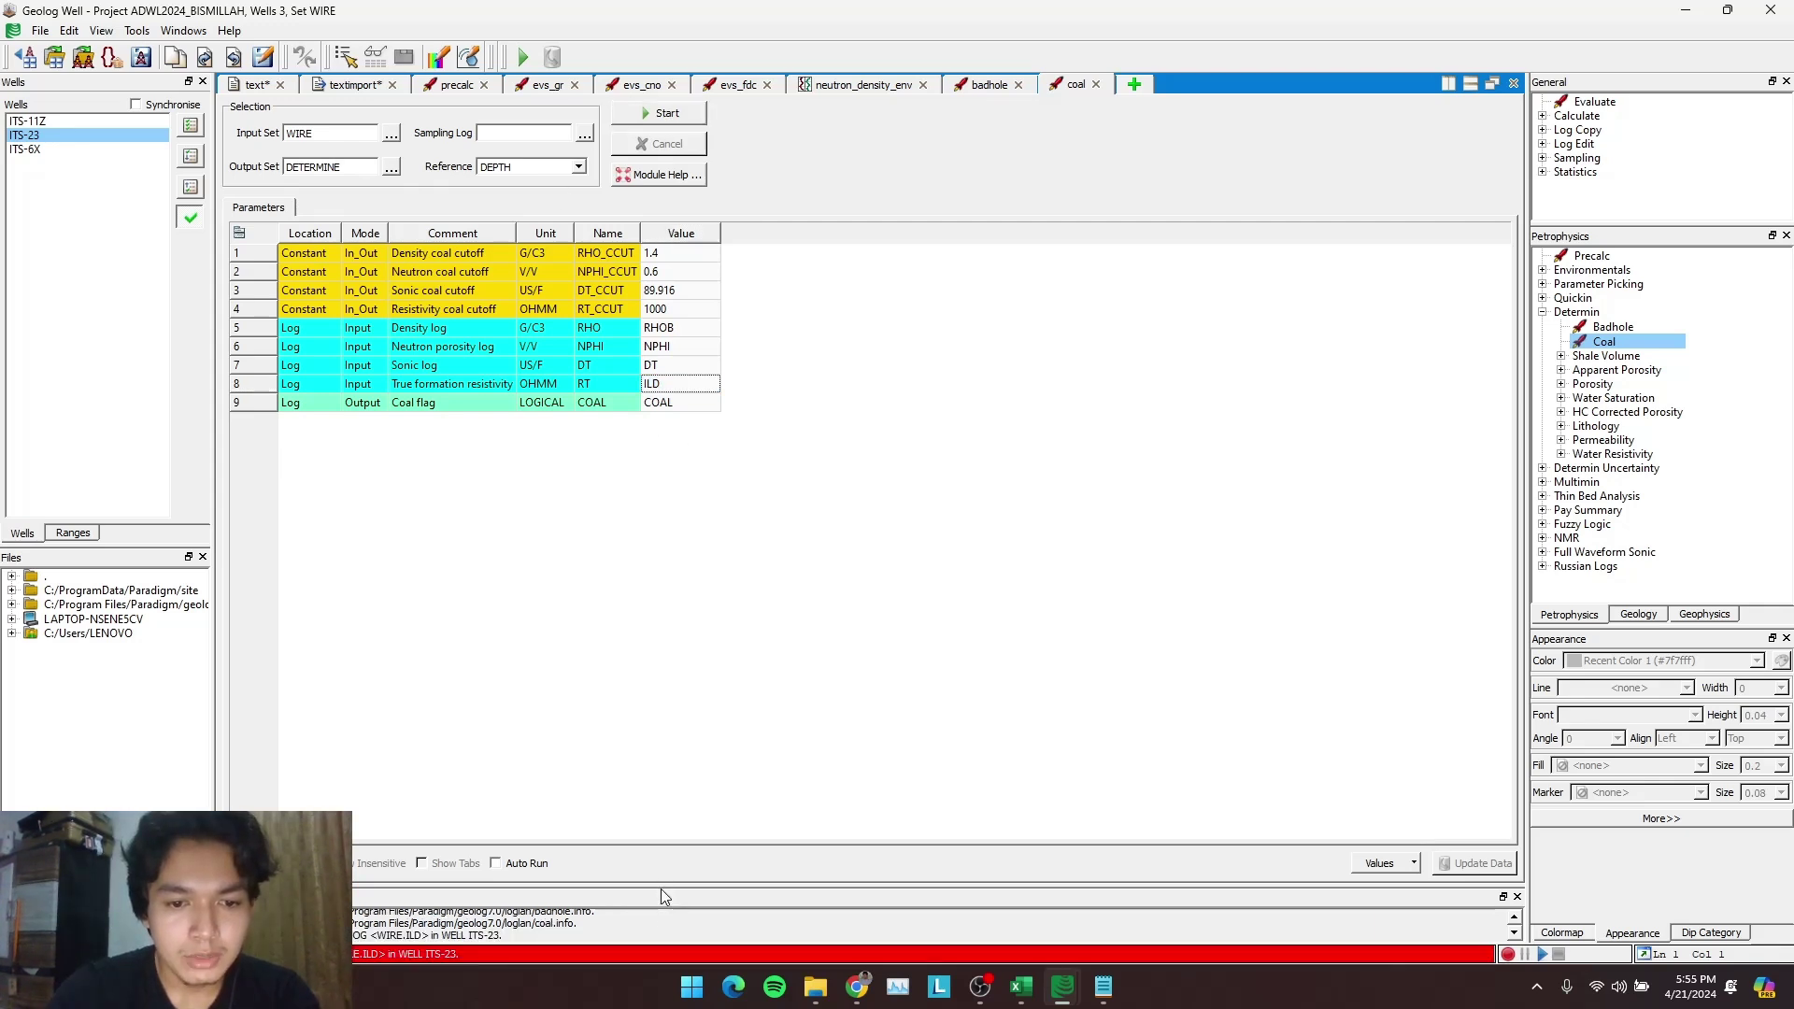
# Read the Coal run's feedback messages and check the log names in the WIRE set of well ITS-23
pyautogui.moveTo(659, 888); pyautogui.dragTo(659, 655)
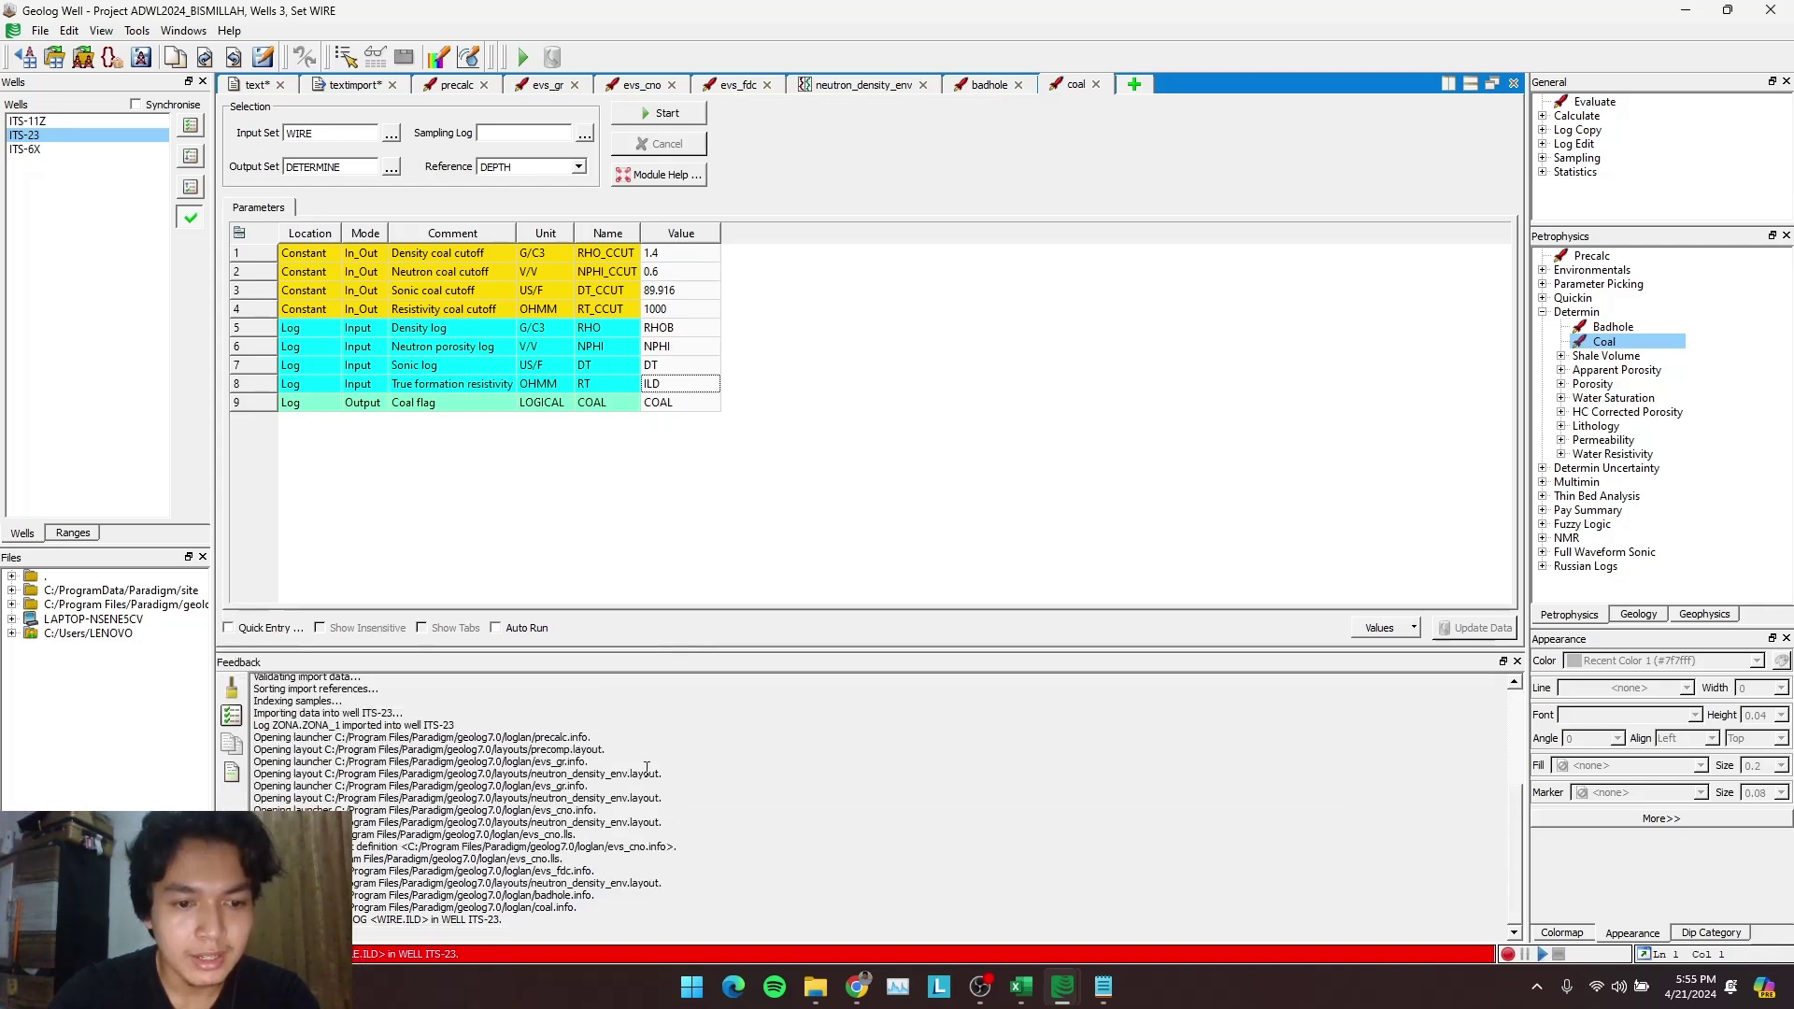
pyautogui.moveTo(802, 652); pyautogui.dragTo(814, 874)
pyautogui.click(258, 85)
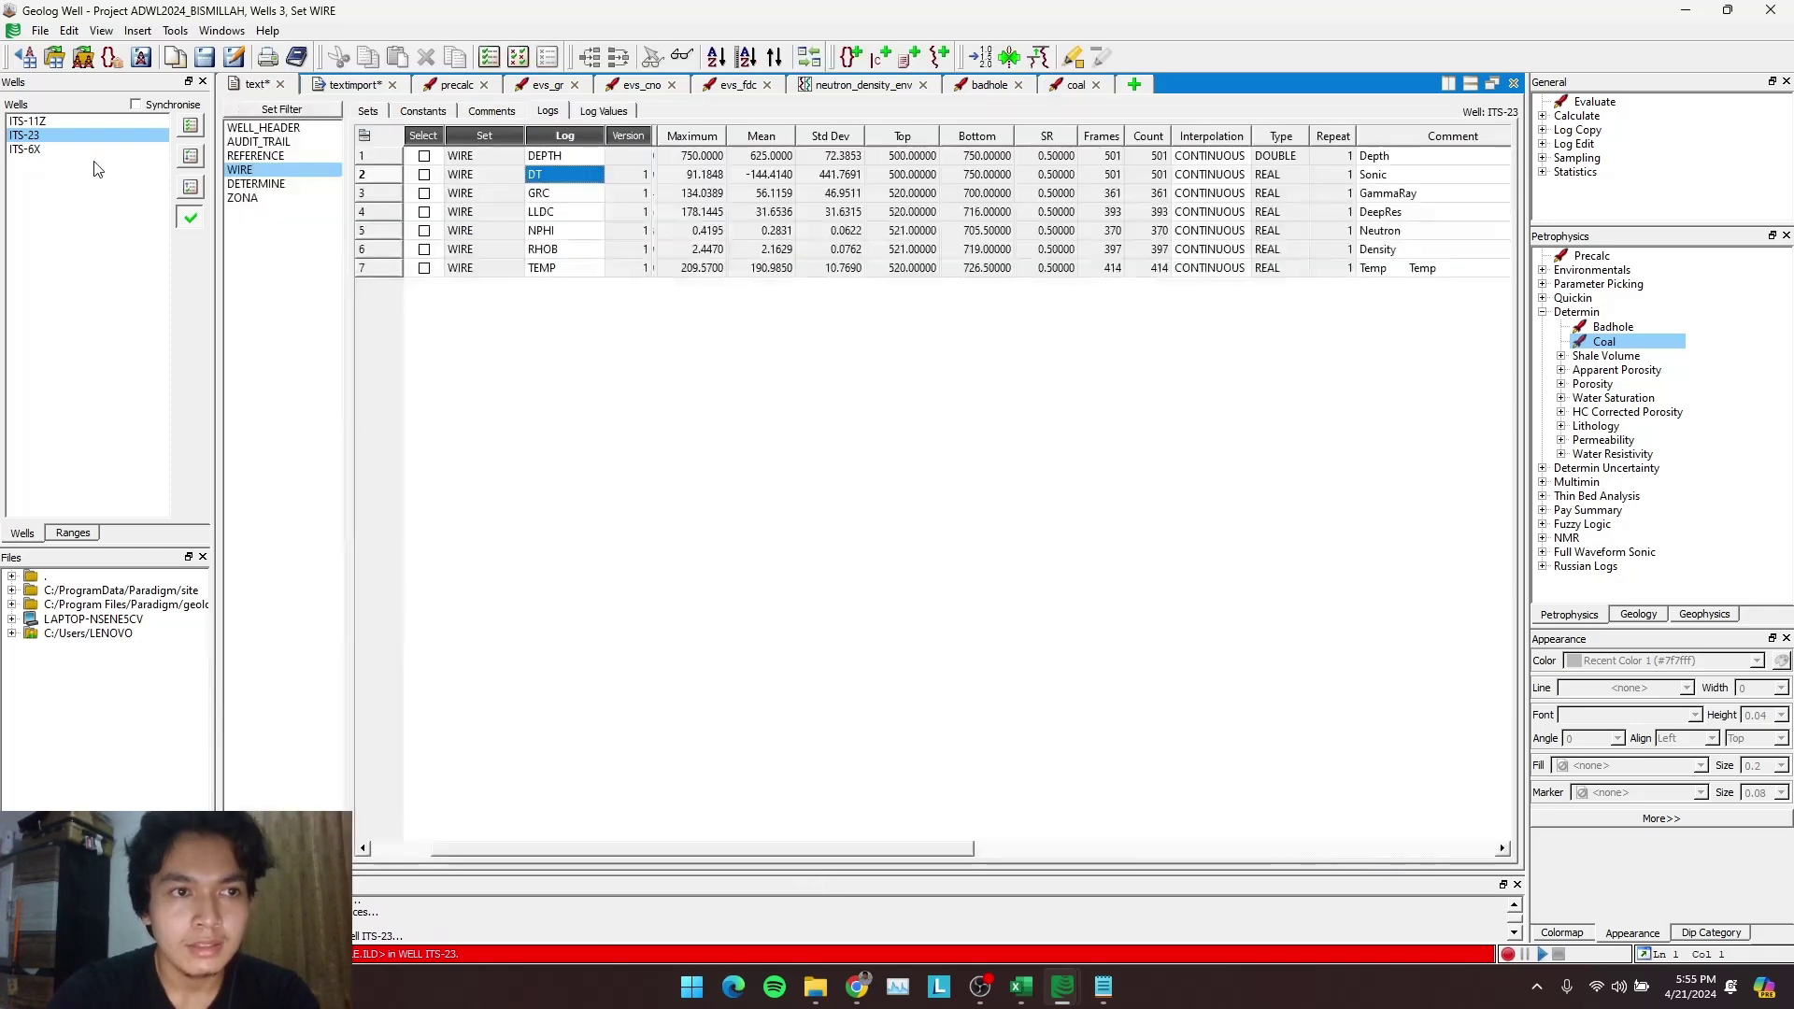
pyautogui.click(557, 231)
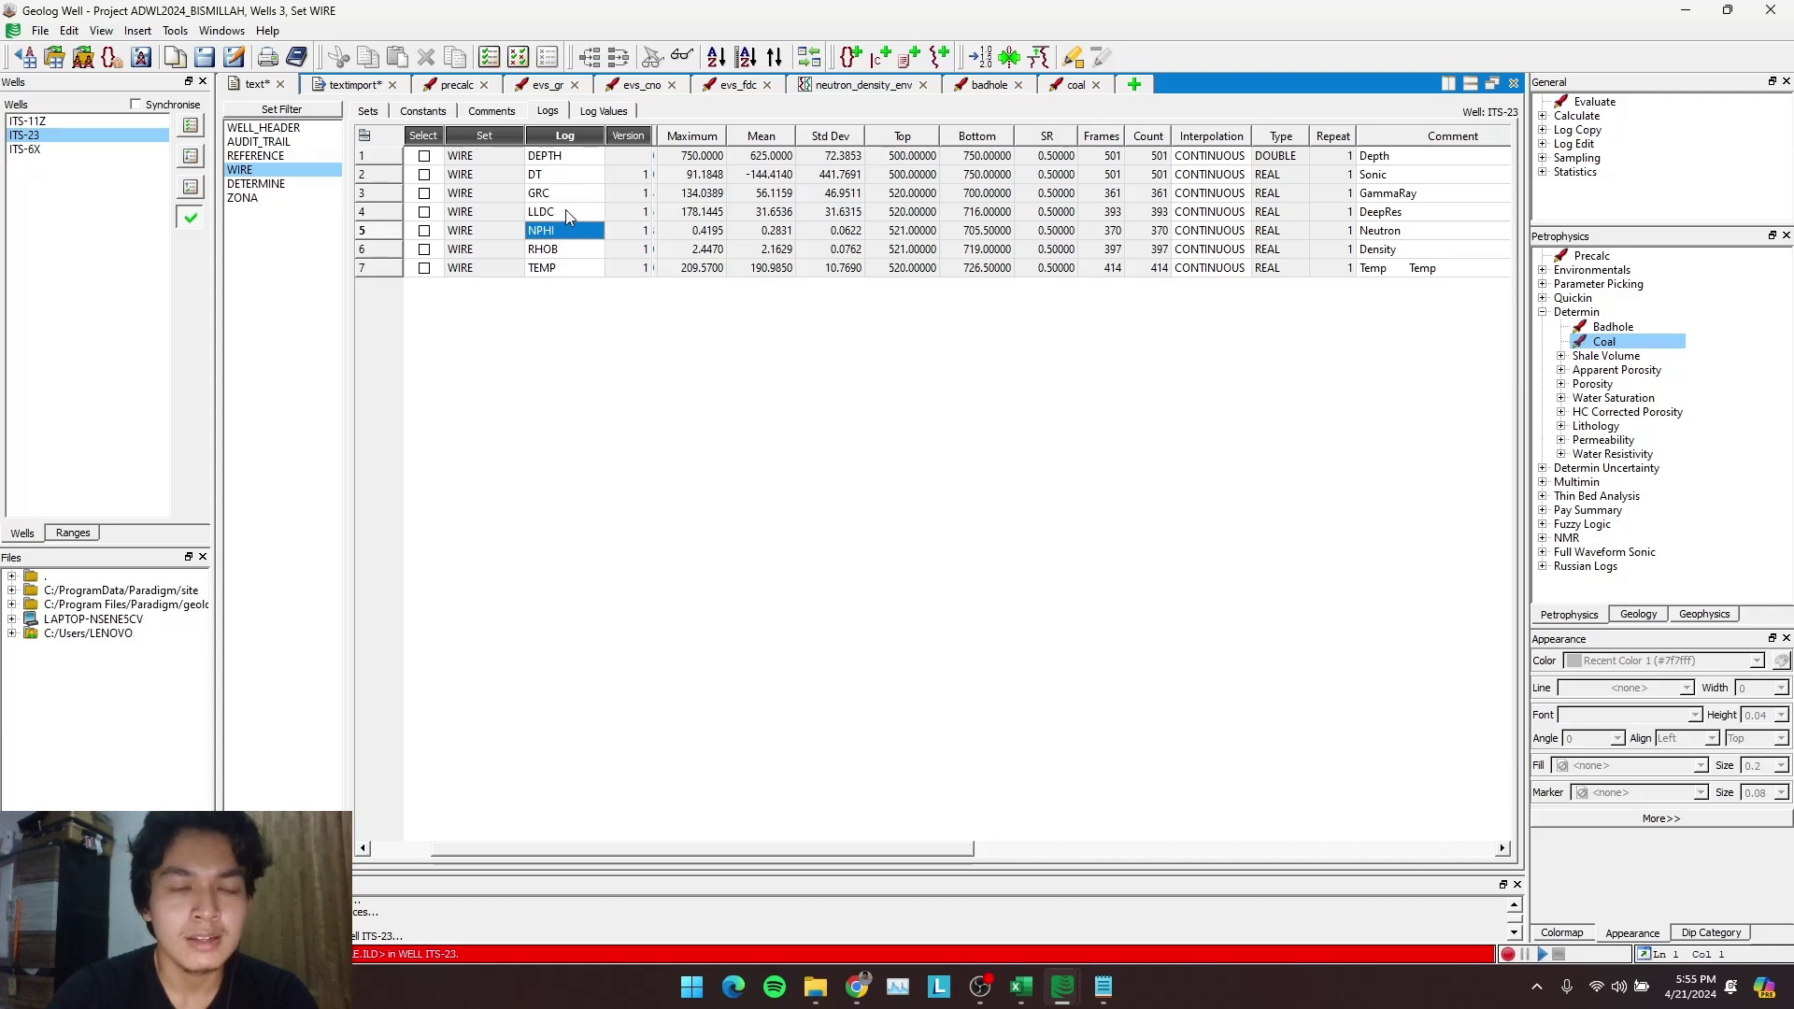
# Check the units of deep resistivity log LLDC in the WIRE set of well ITS-23
pyautogui.click(557, 211)
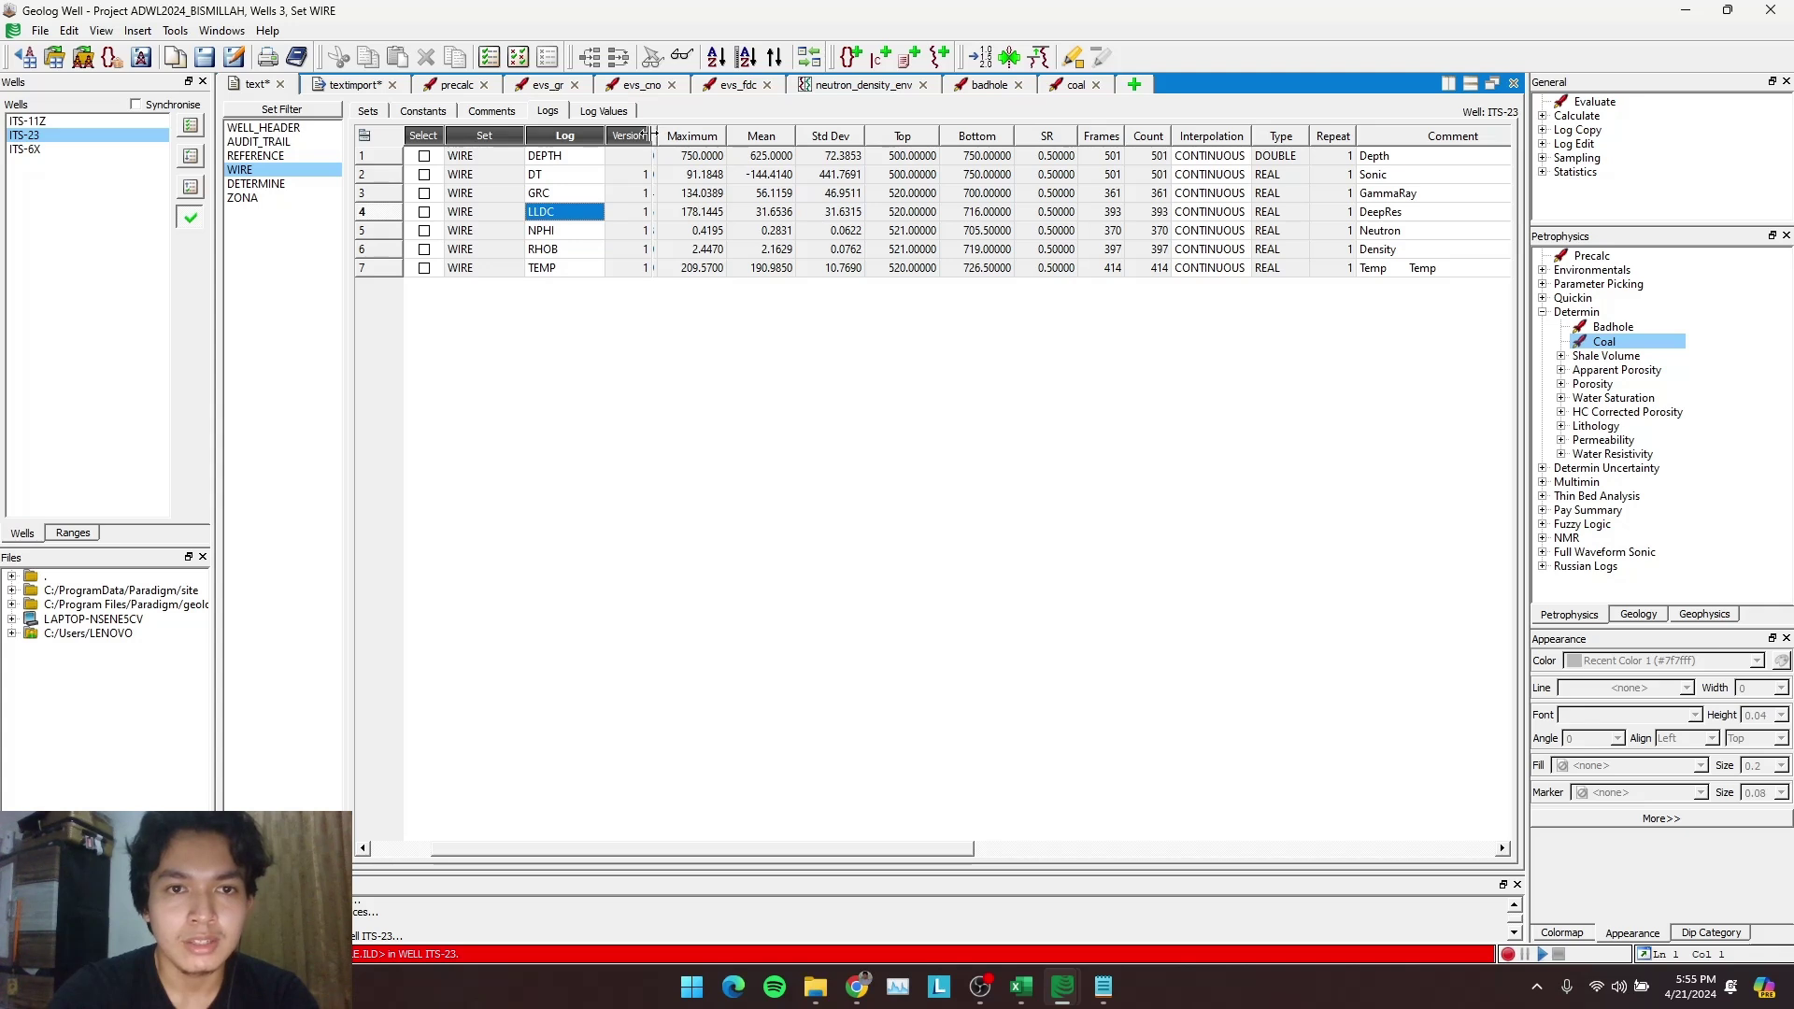
pyautogui.moveTo(654, 135); pyautogui.dragTo(634, 145)
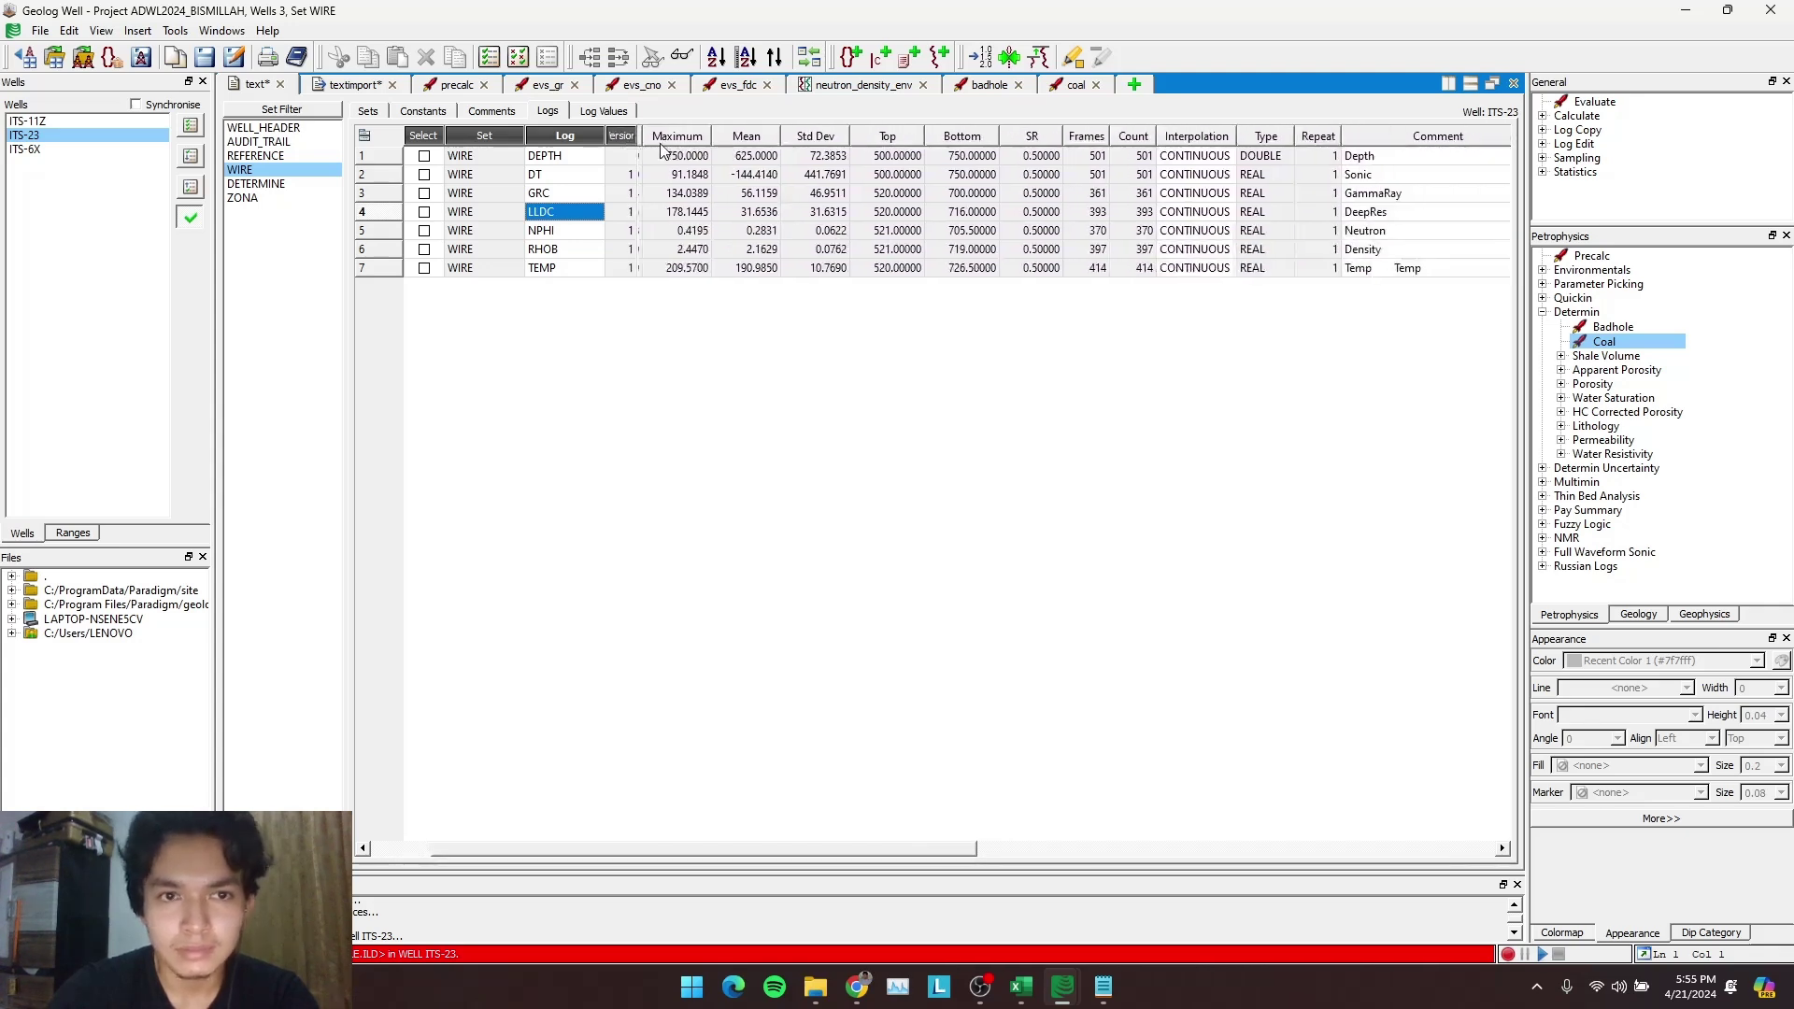
pyautogui.moveTo(945, 851); pyautogui.dragTo(871, 850)
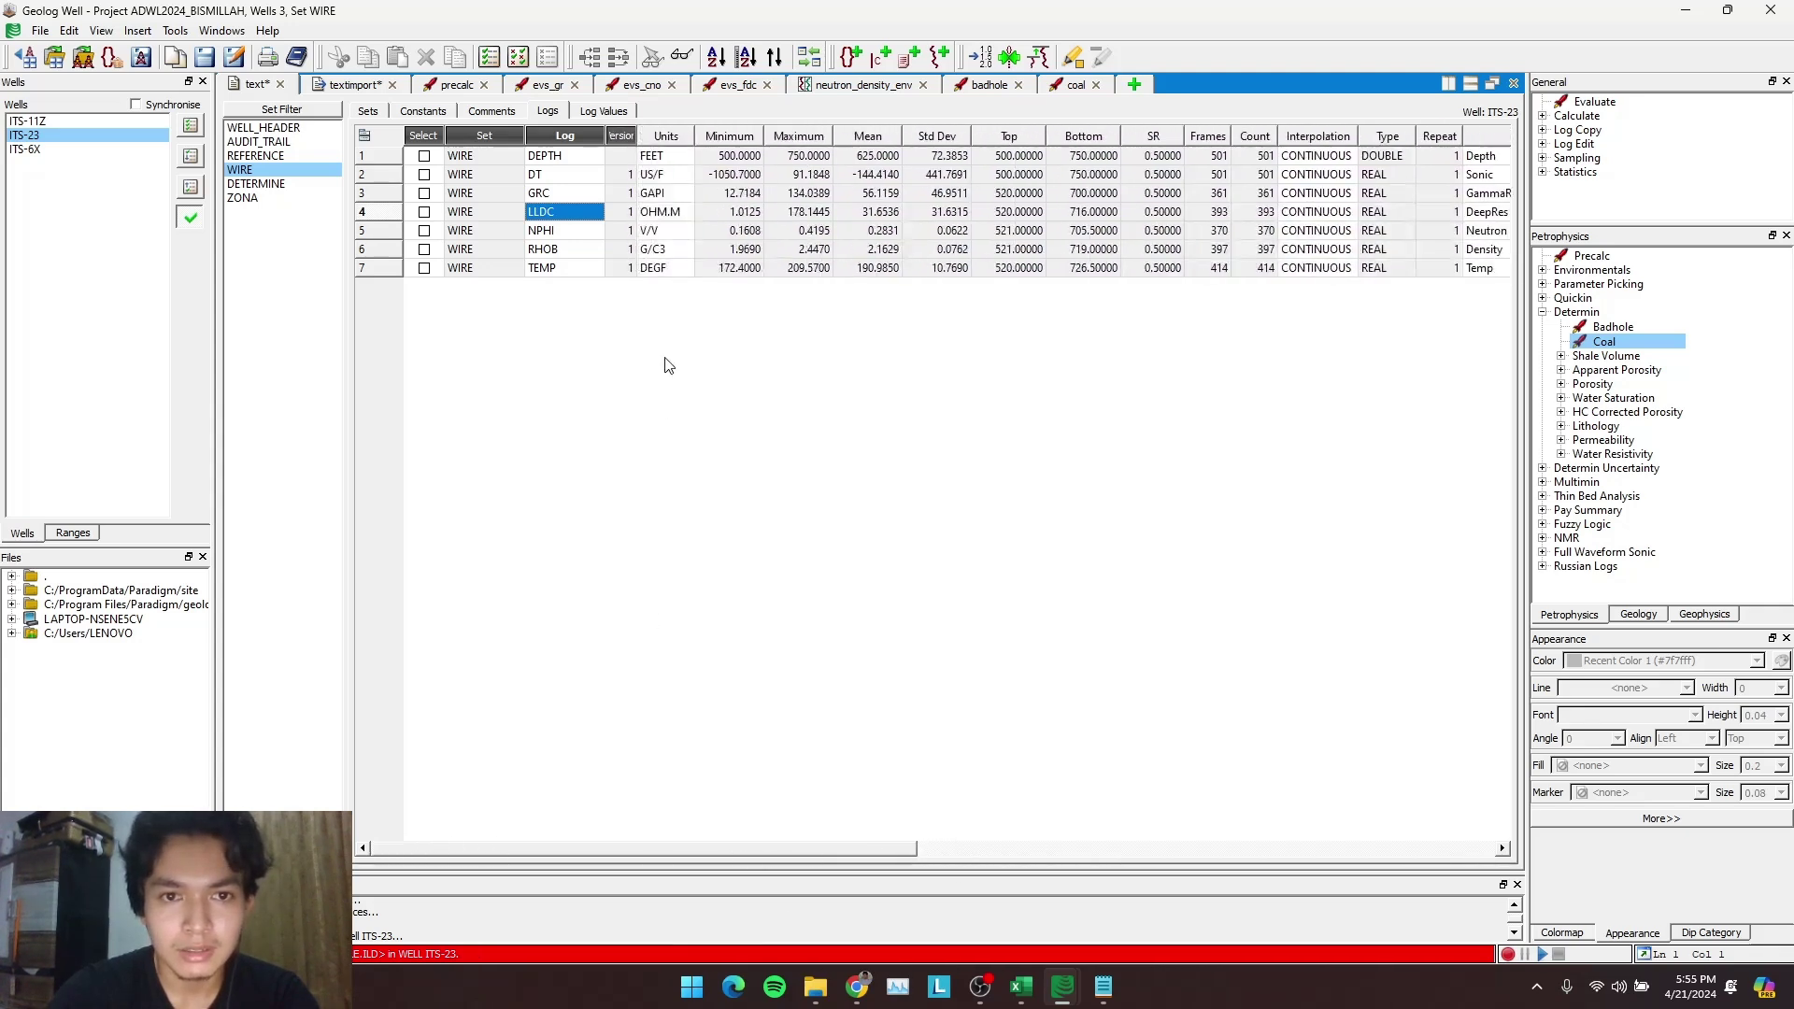
pyautogui.click(651, 213)
pyautogui.click(551, 213)
pyautogui.click(665, 211)
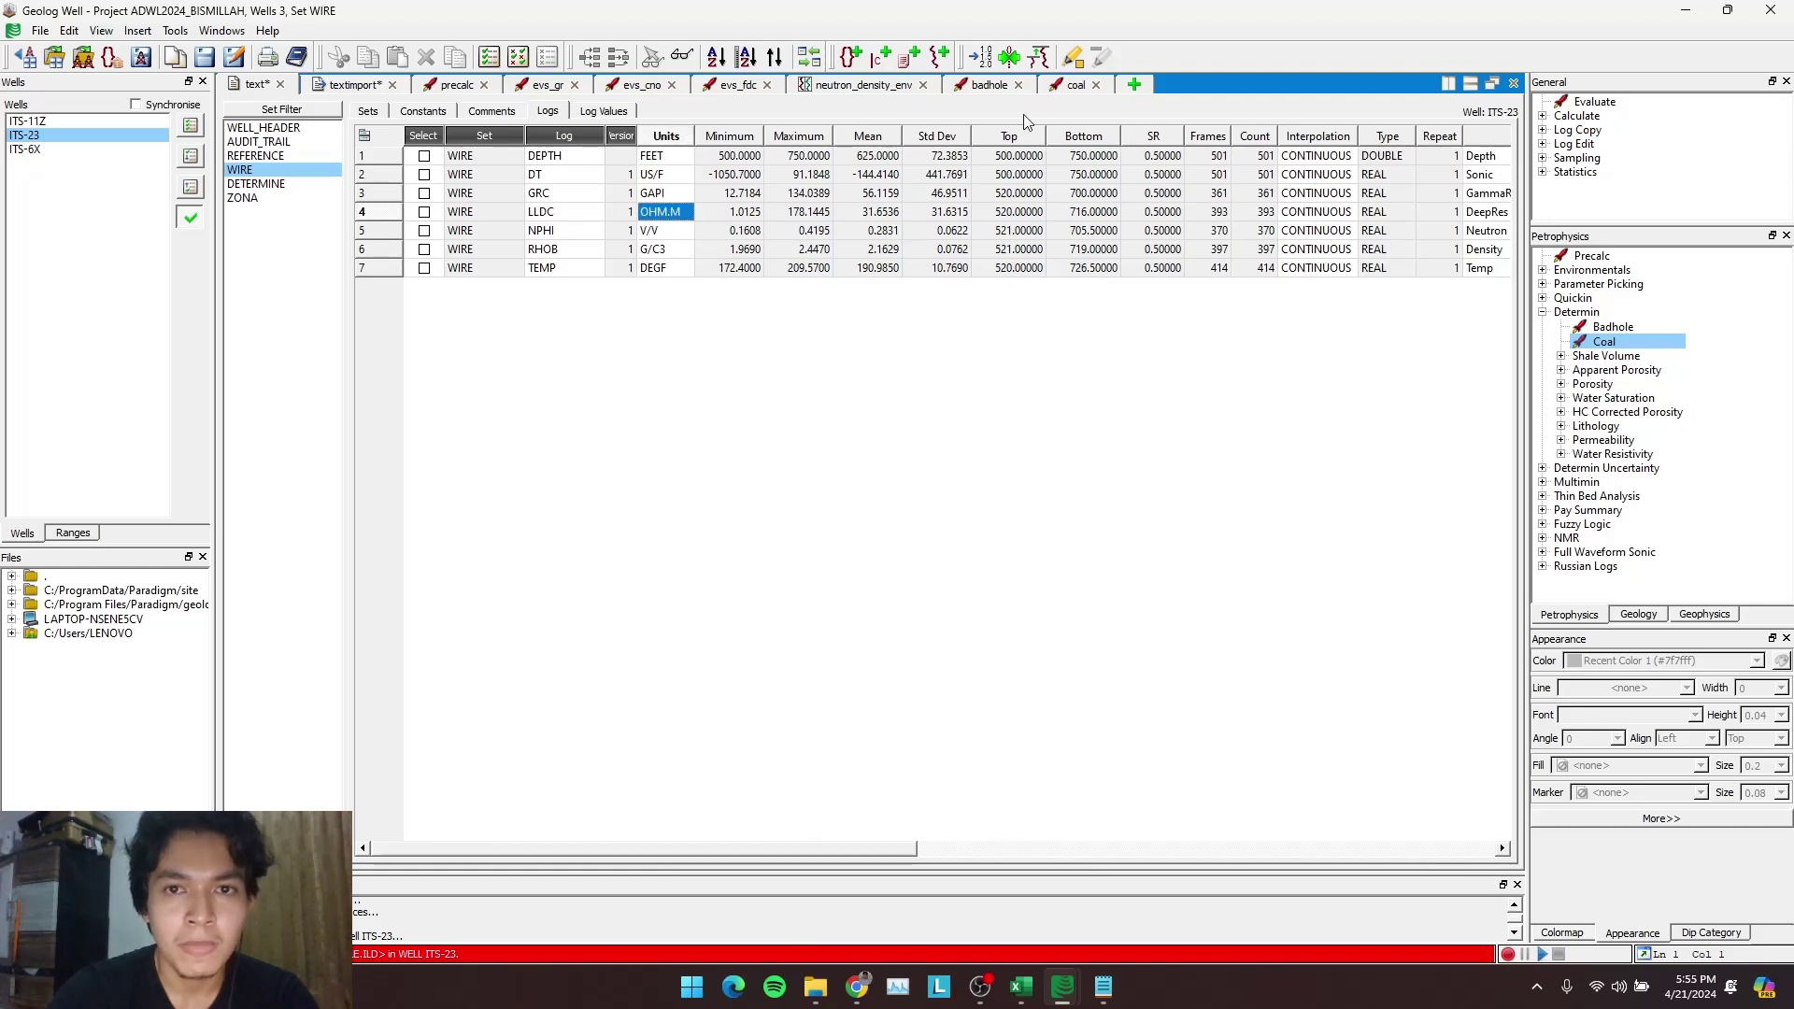
# Assign WIRE.LLDC as the Coal module's true formation resistivity input and run the module on well ITS-23
pyautogui.click(1075, 85)
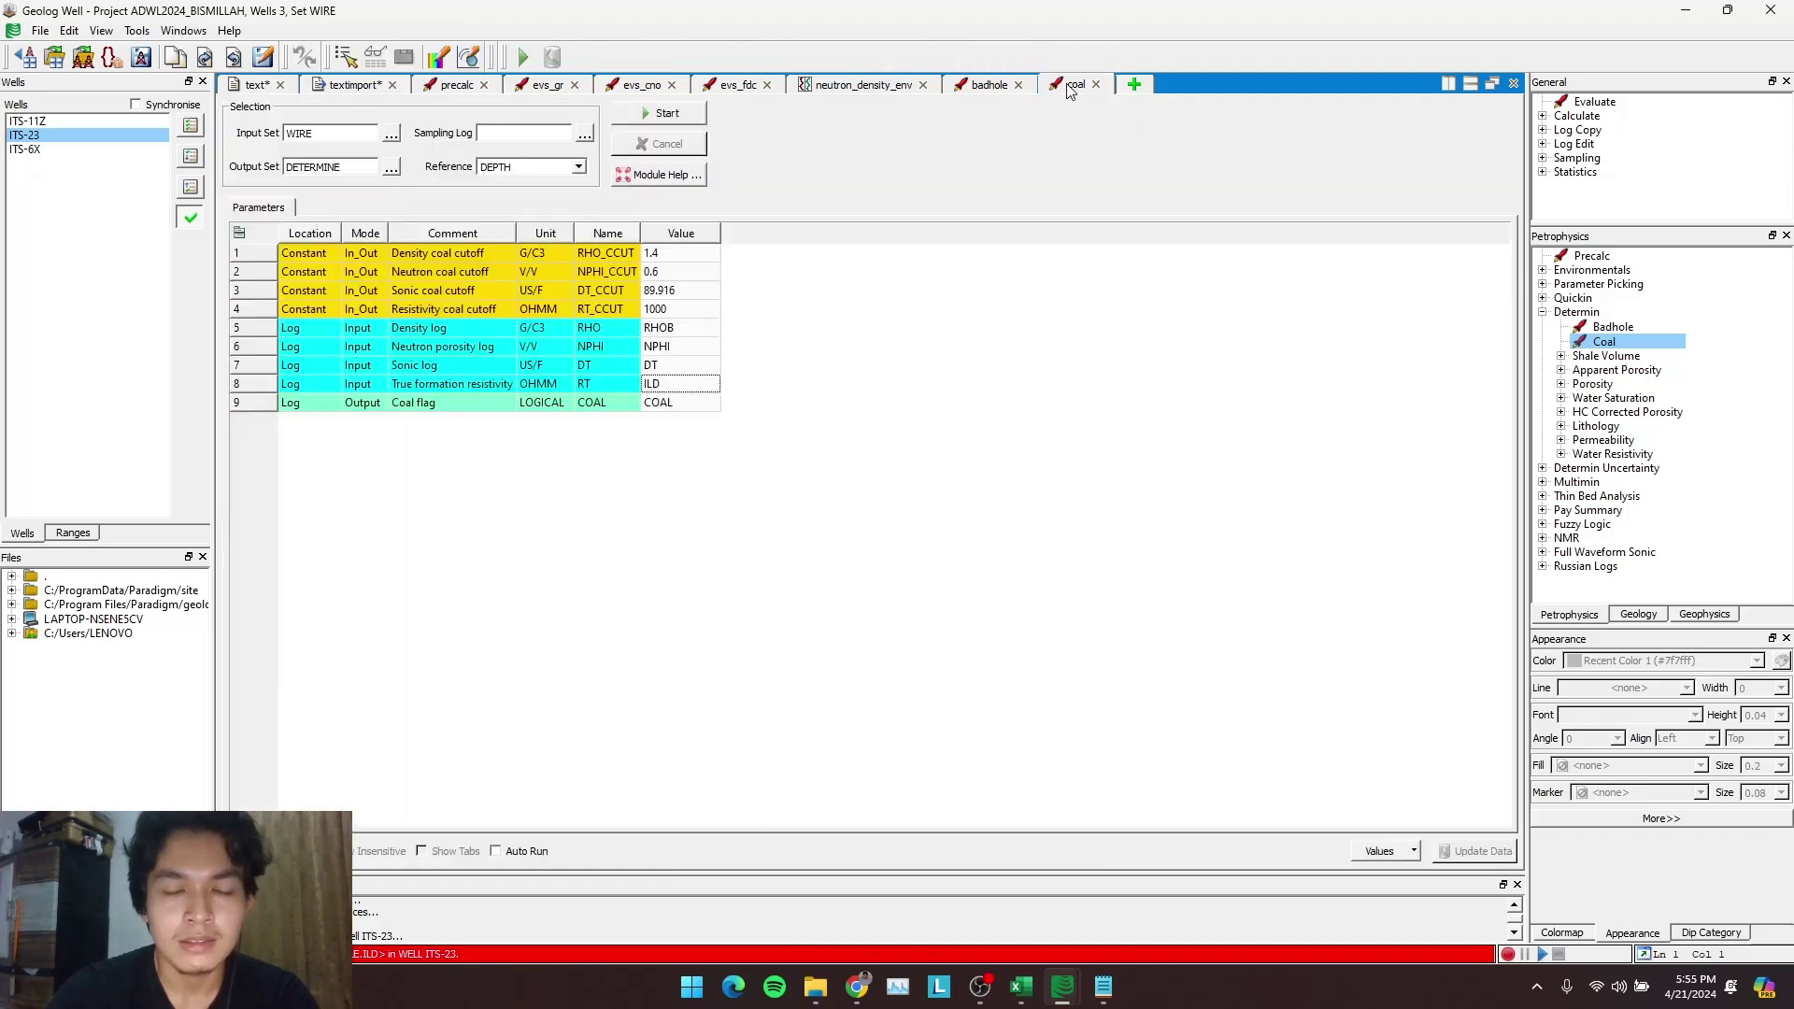
pyautogui.click(680, 389)
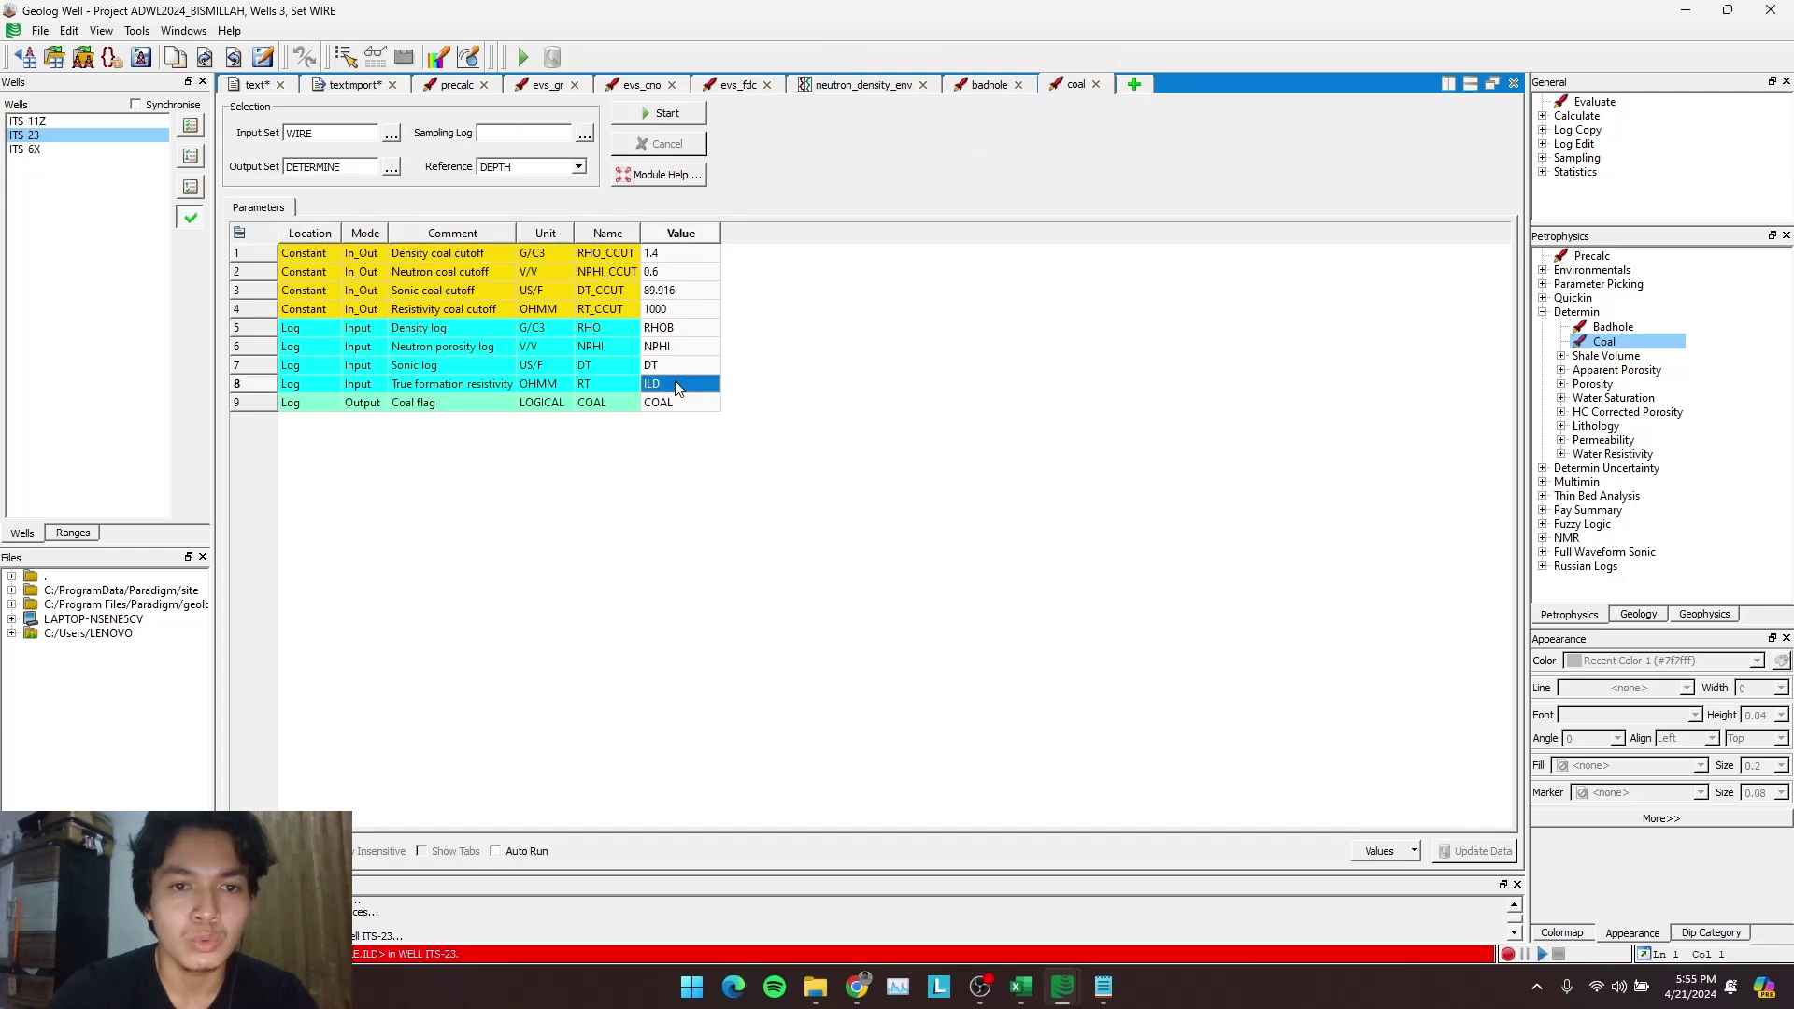
pyautogui.click(710, 391)
pyautogui.click(839, 455)
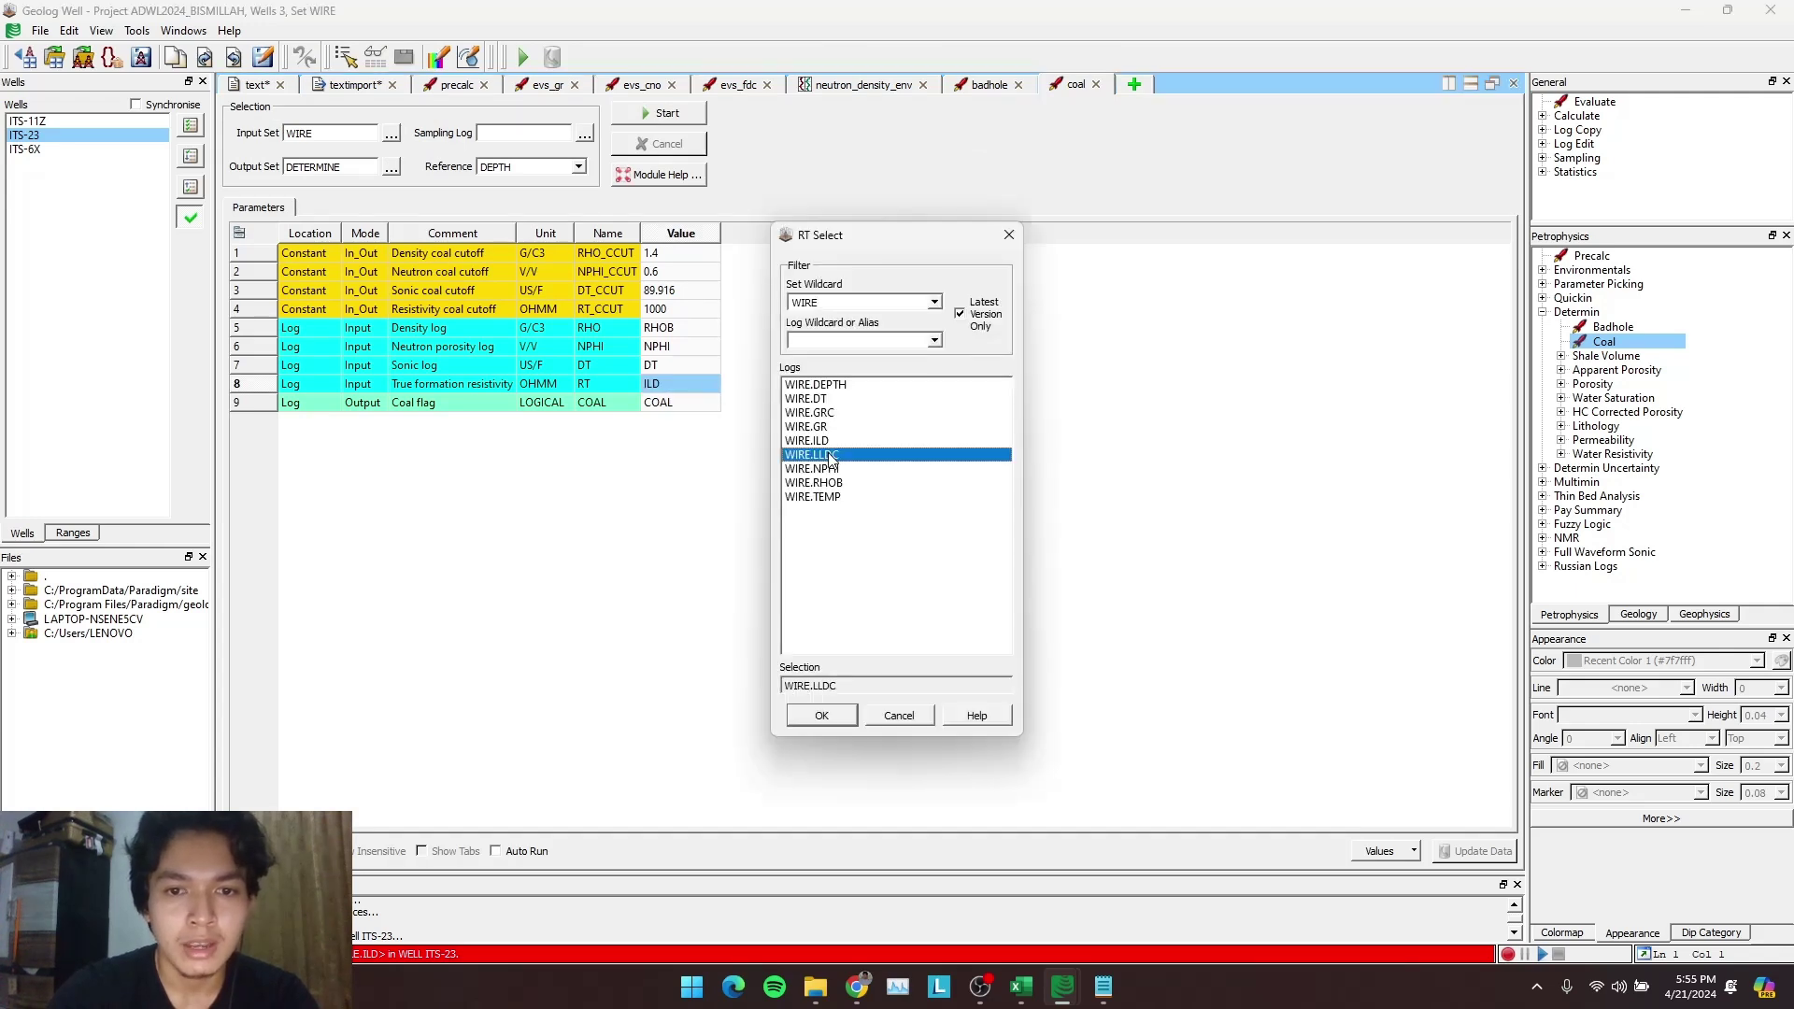
pyautogui.click(814, 715)
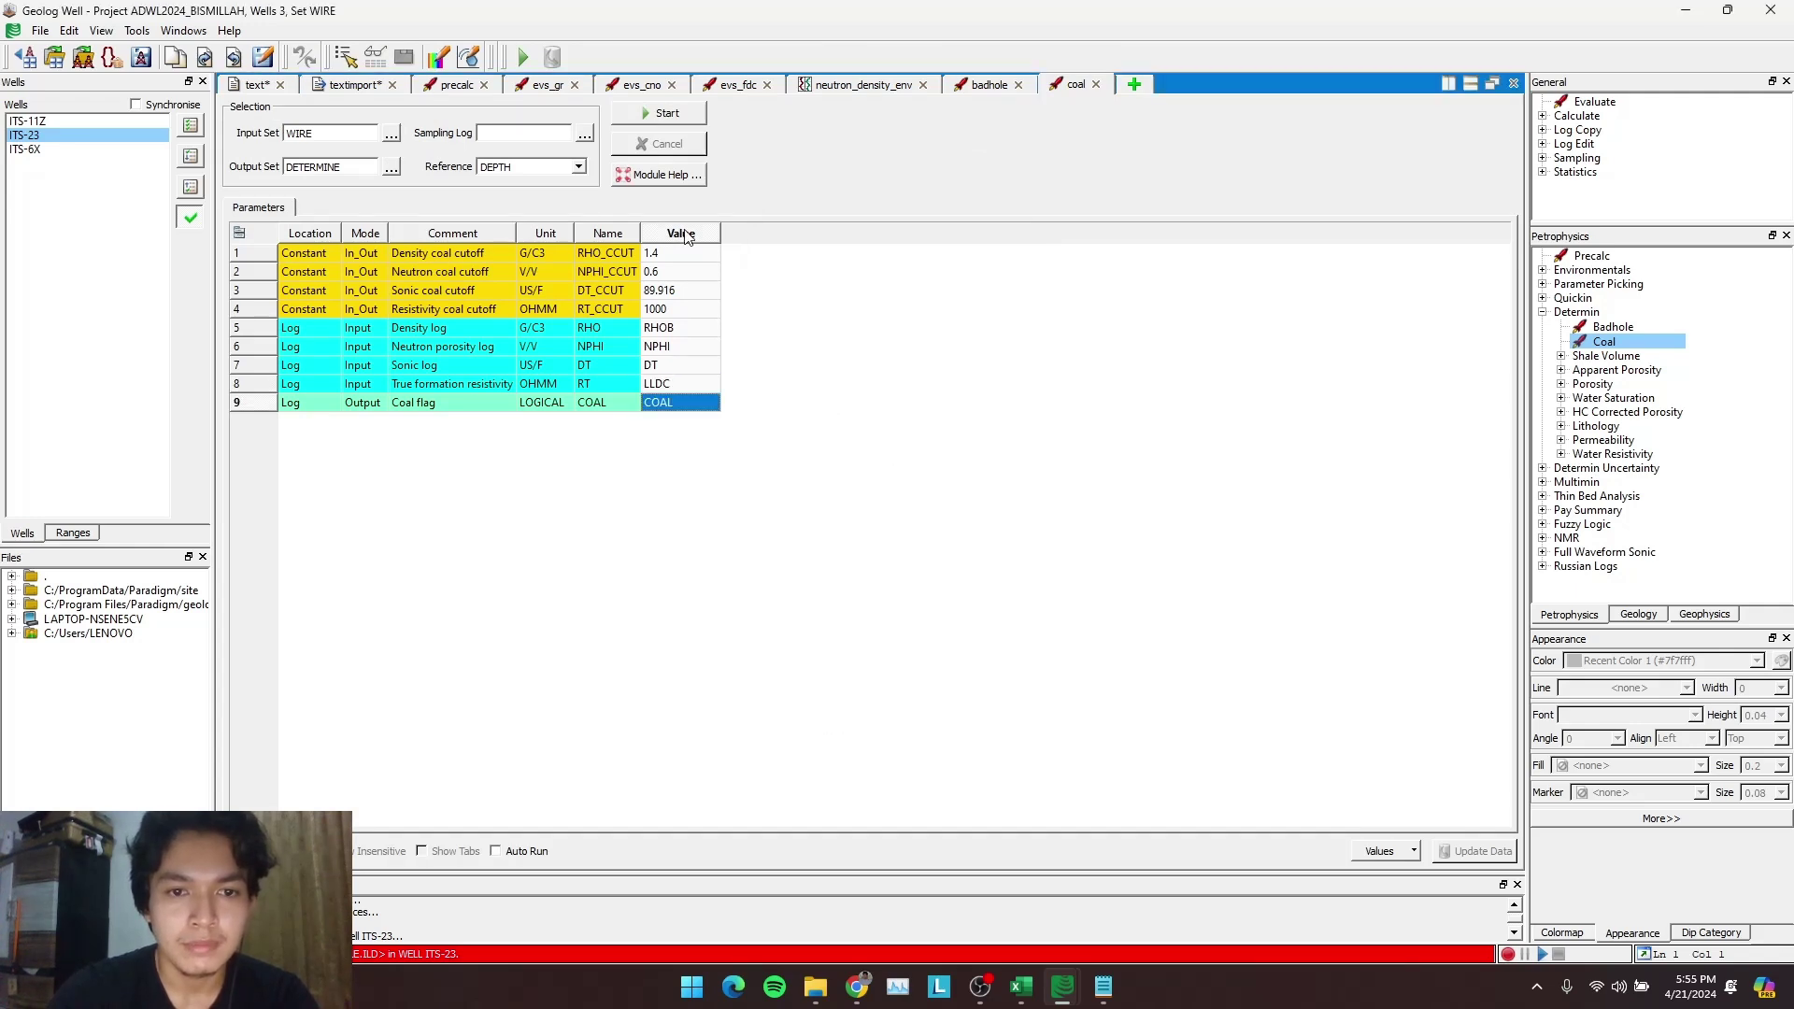
pyautogui.click(663, 115)
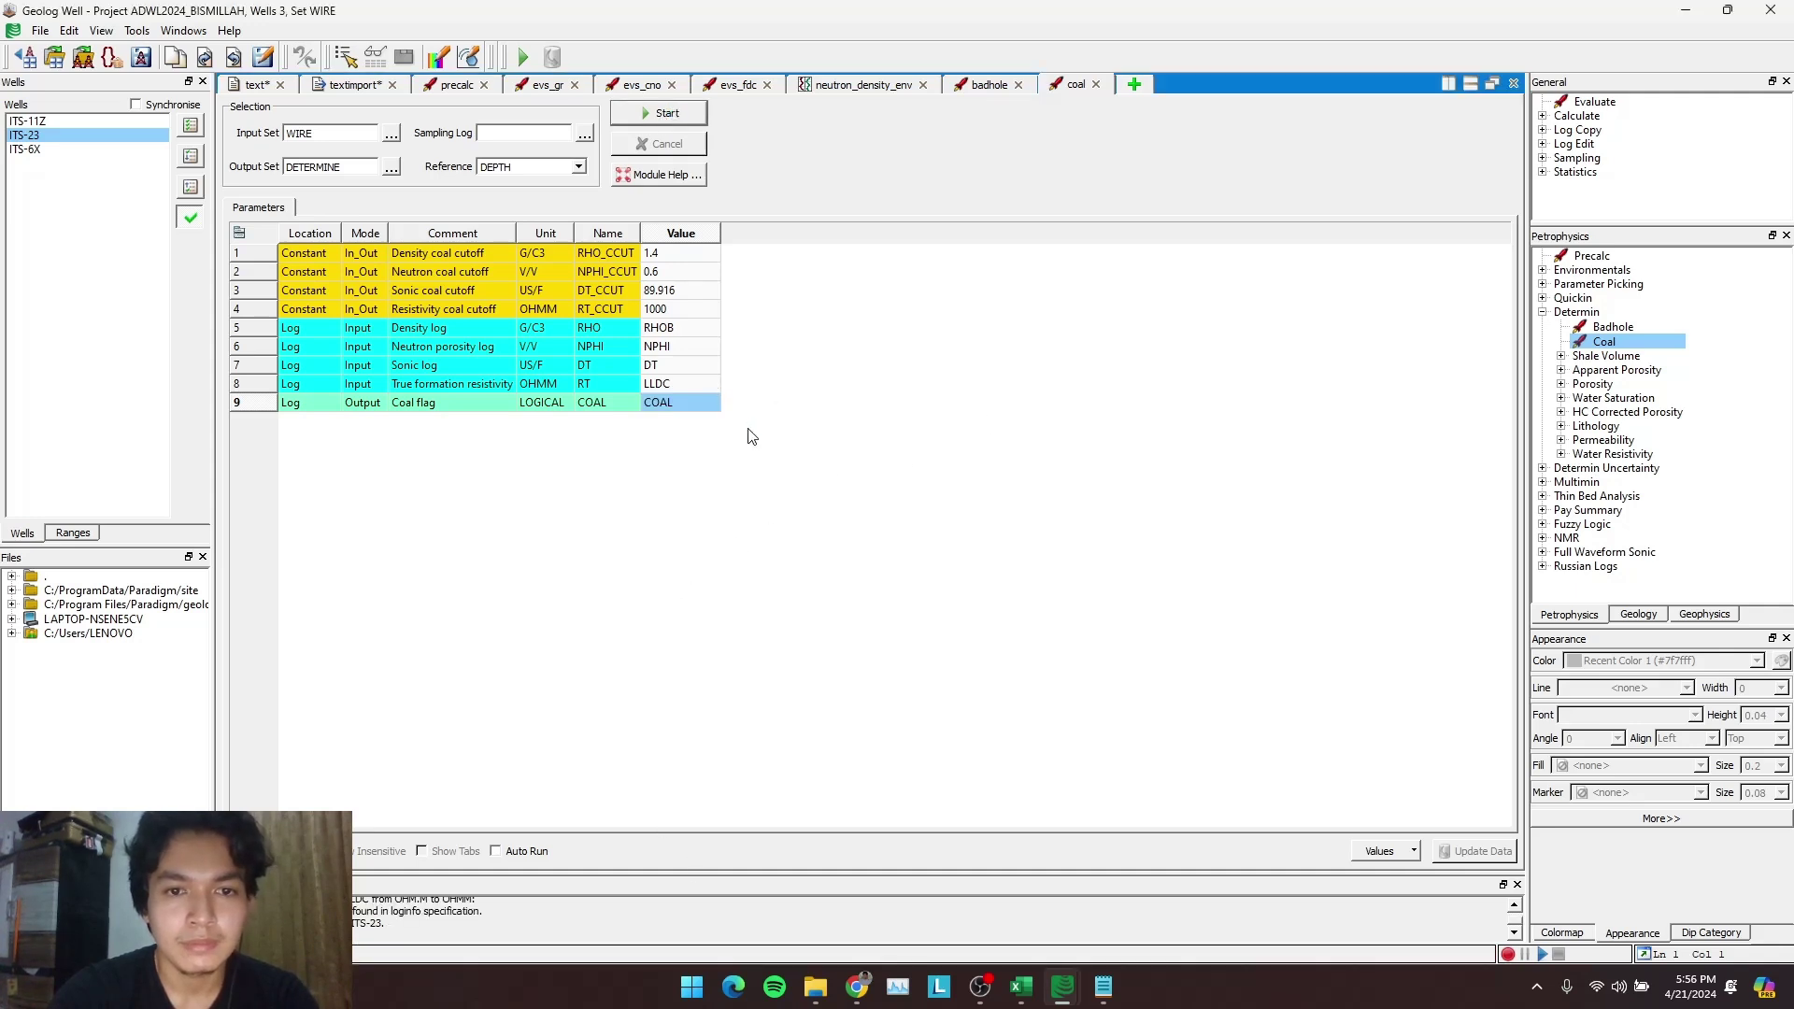
# Read the Coal run's feedback on unit conversion and set the units of log LLDC in the WIRE set to OHMM
pyautogui.click(844, 528)
pyautogui.moveTo(781, 872); pyautogui.dragTo(781, 665)
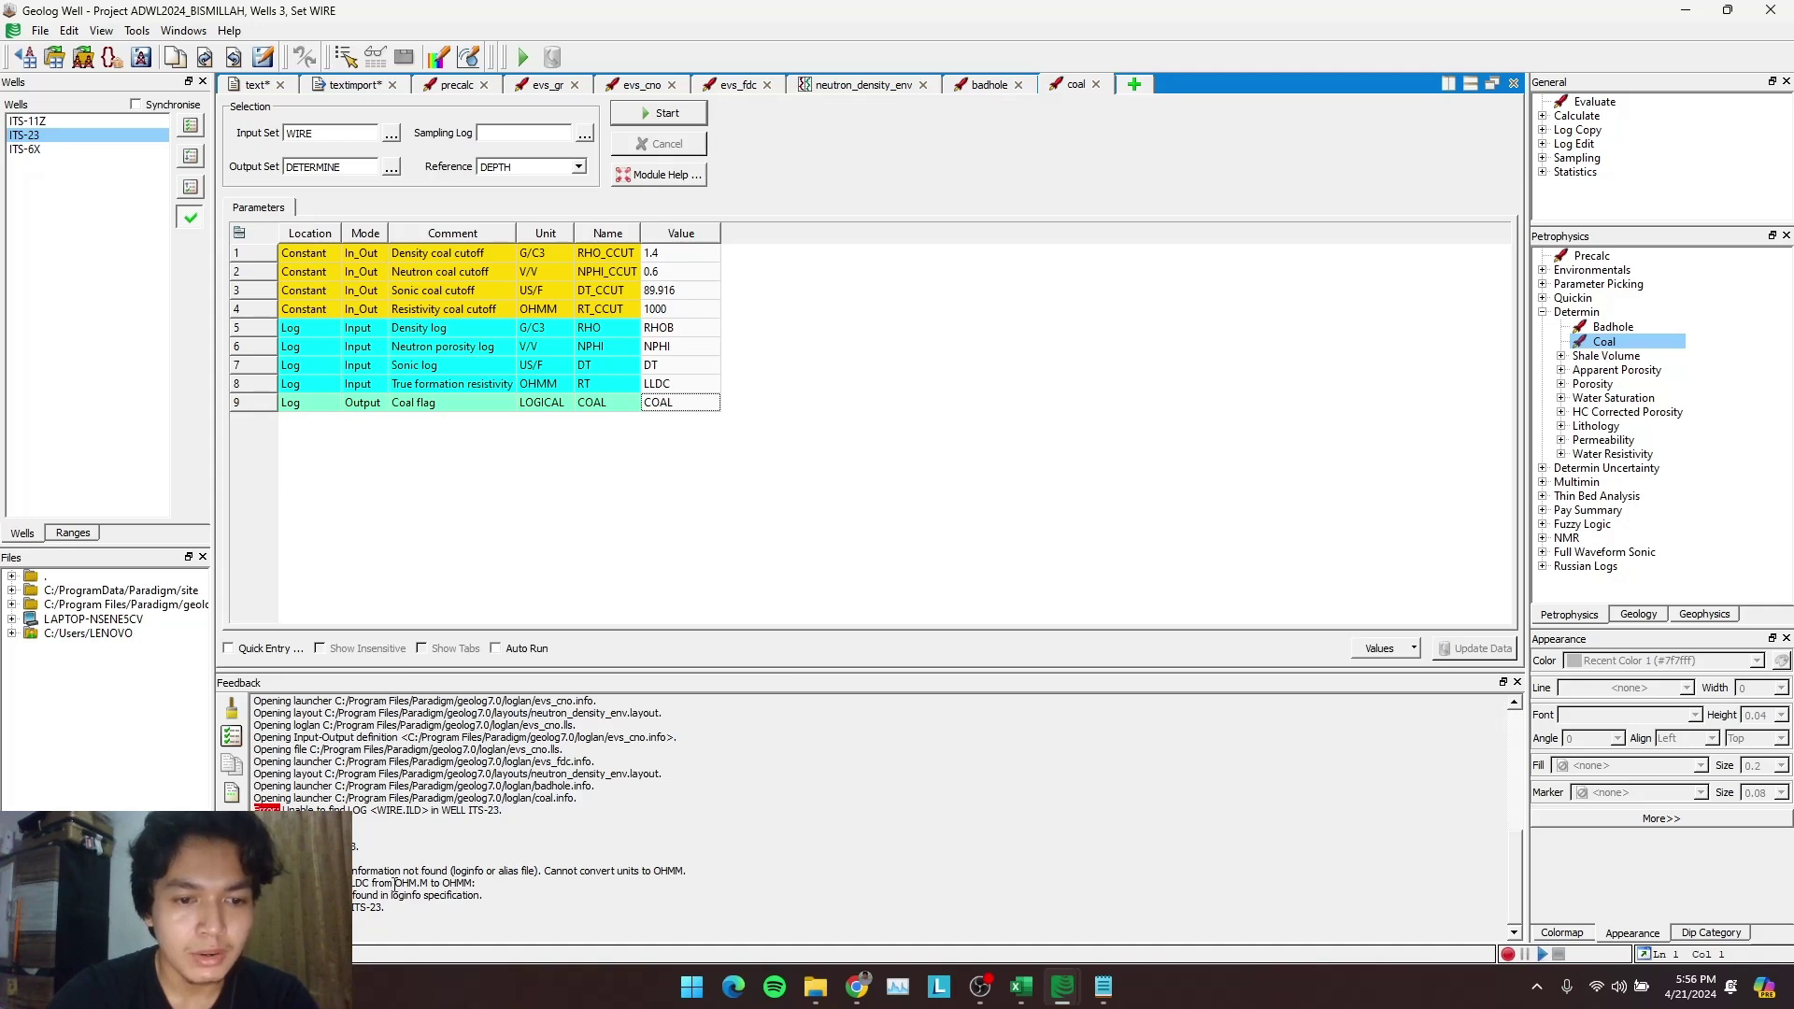
pyautogui.moveTo(394, 883); pyautogui.dragTo(481, 895)
pyautogui.click(263, 88)
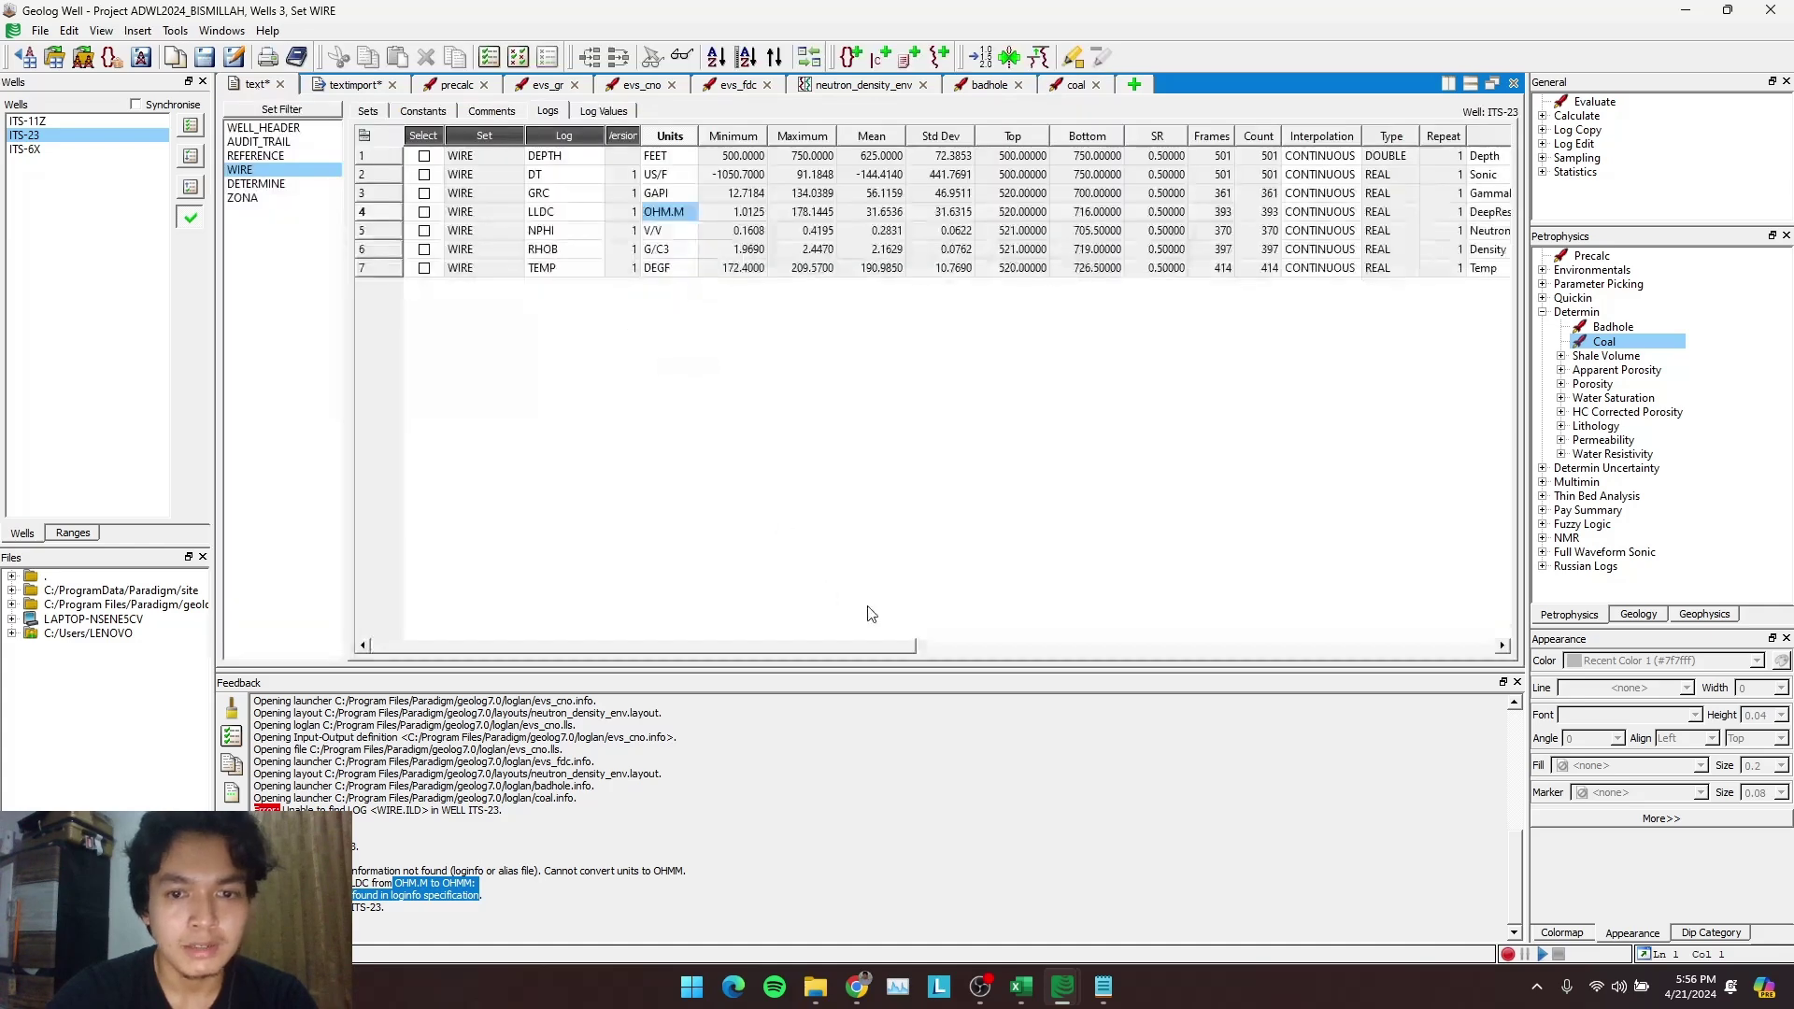
pyautogui.doubleClick(681, 213)
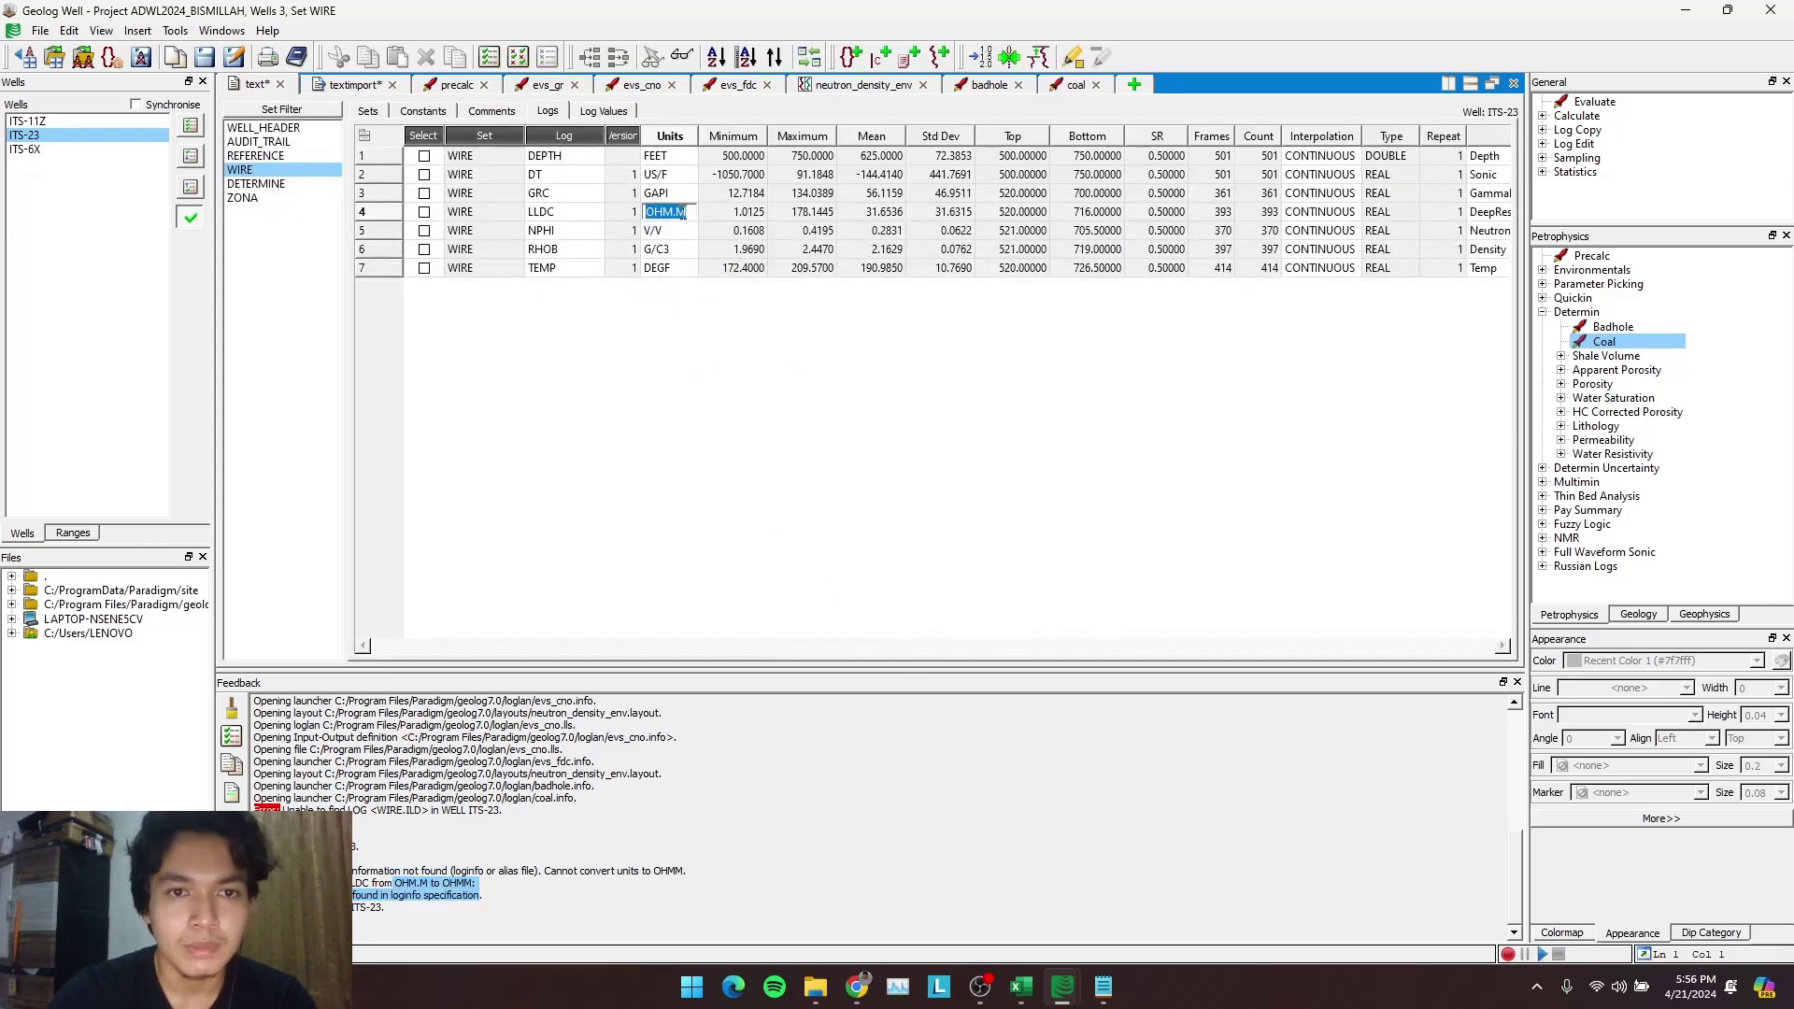
pyautogui.click(679, 213)
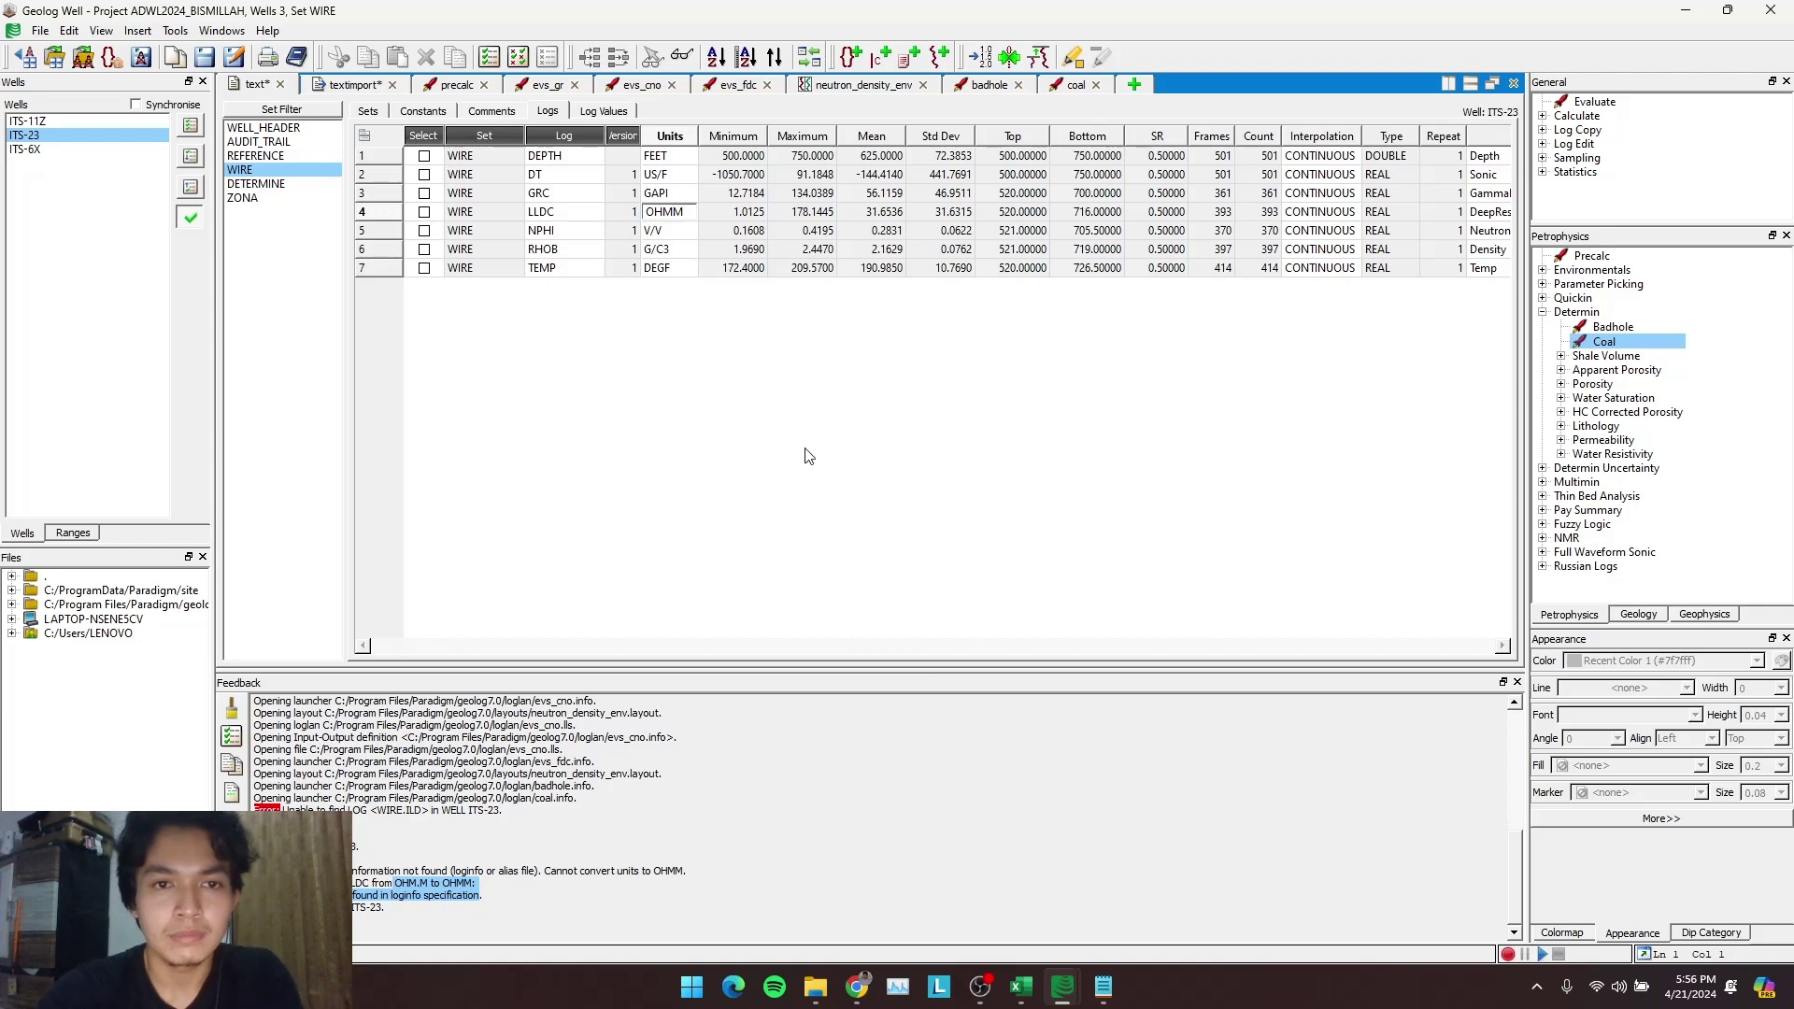
# Rerun the Coal module on well ITS-23 with output set DETERMINE and shrink the feedback area again
pyautogui.click(1069, 86)
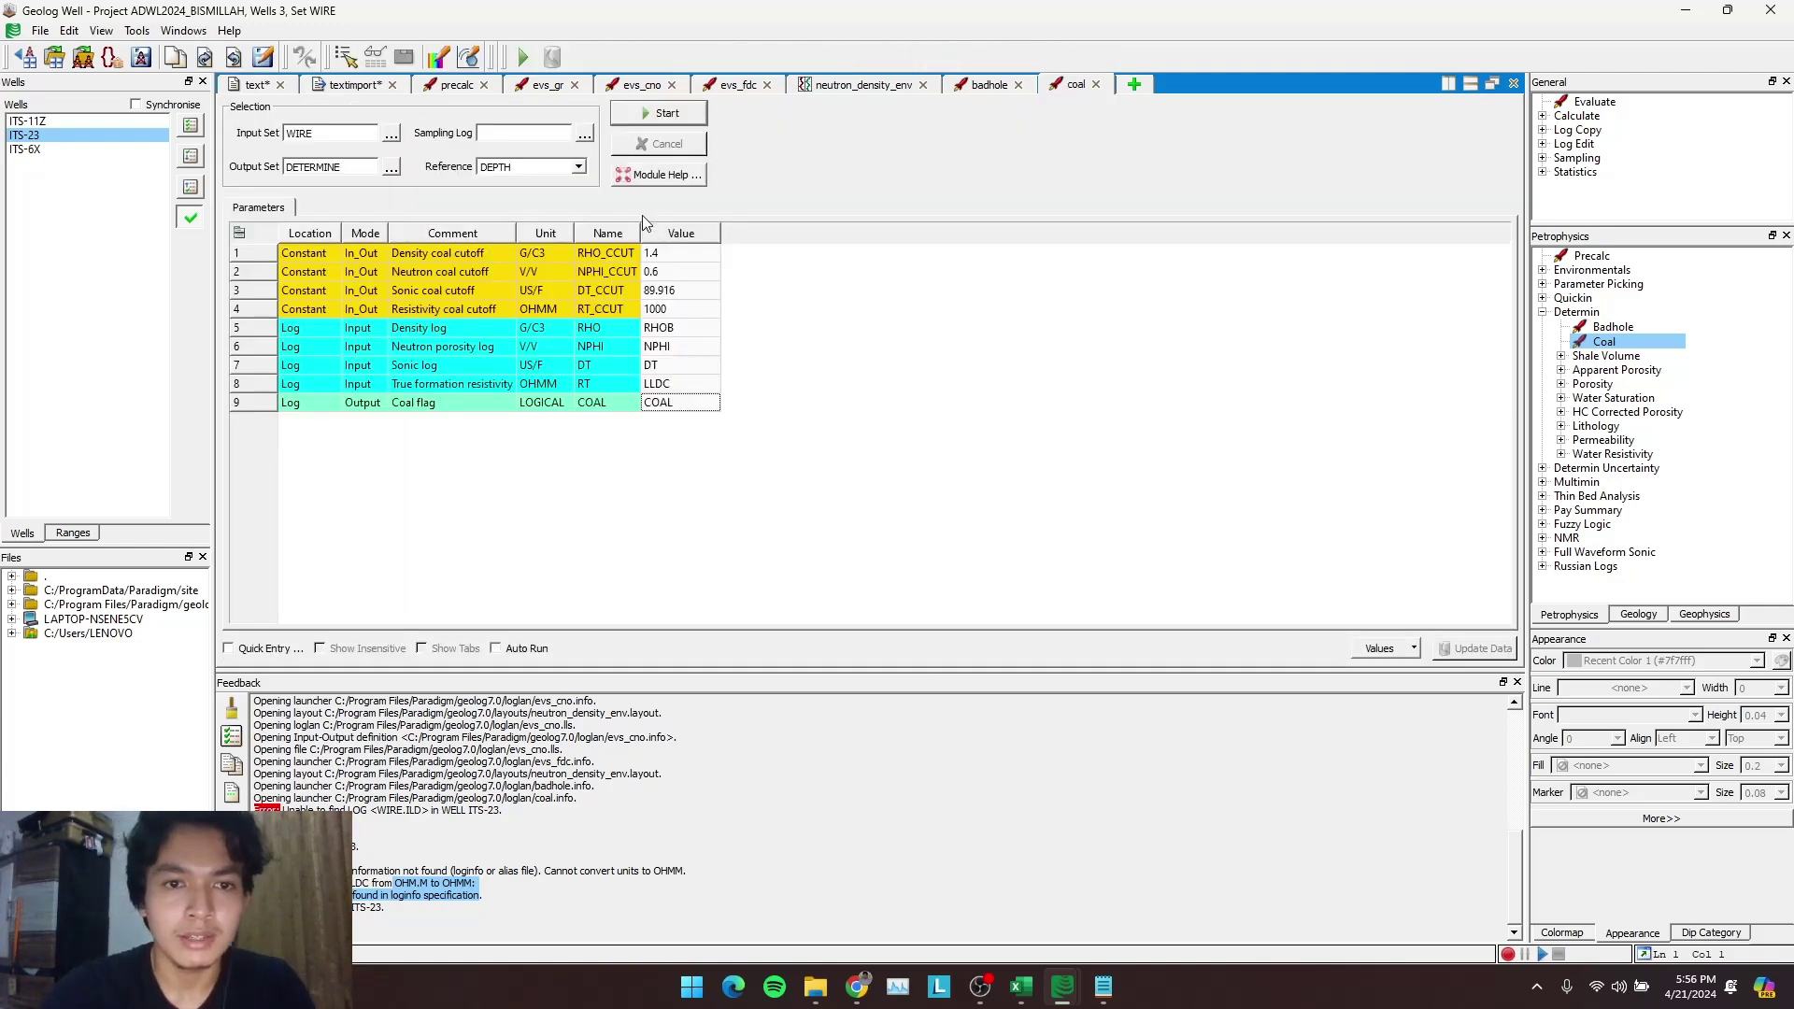
pyautogui.click(673, 113)
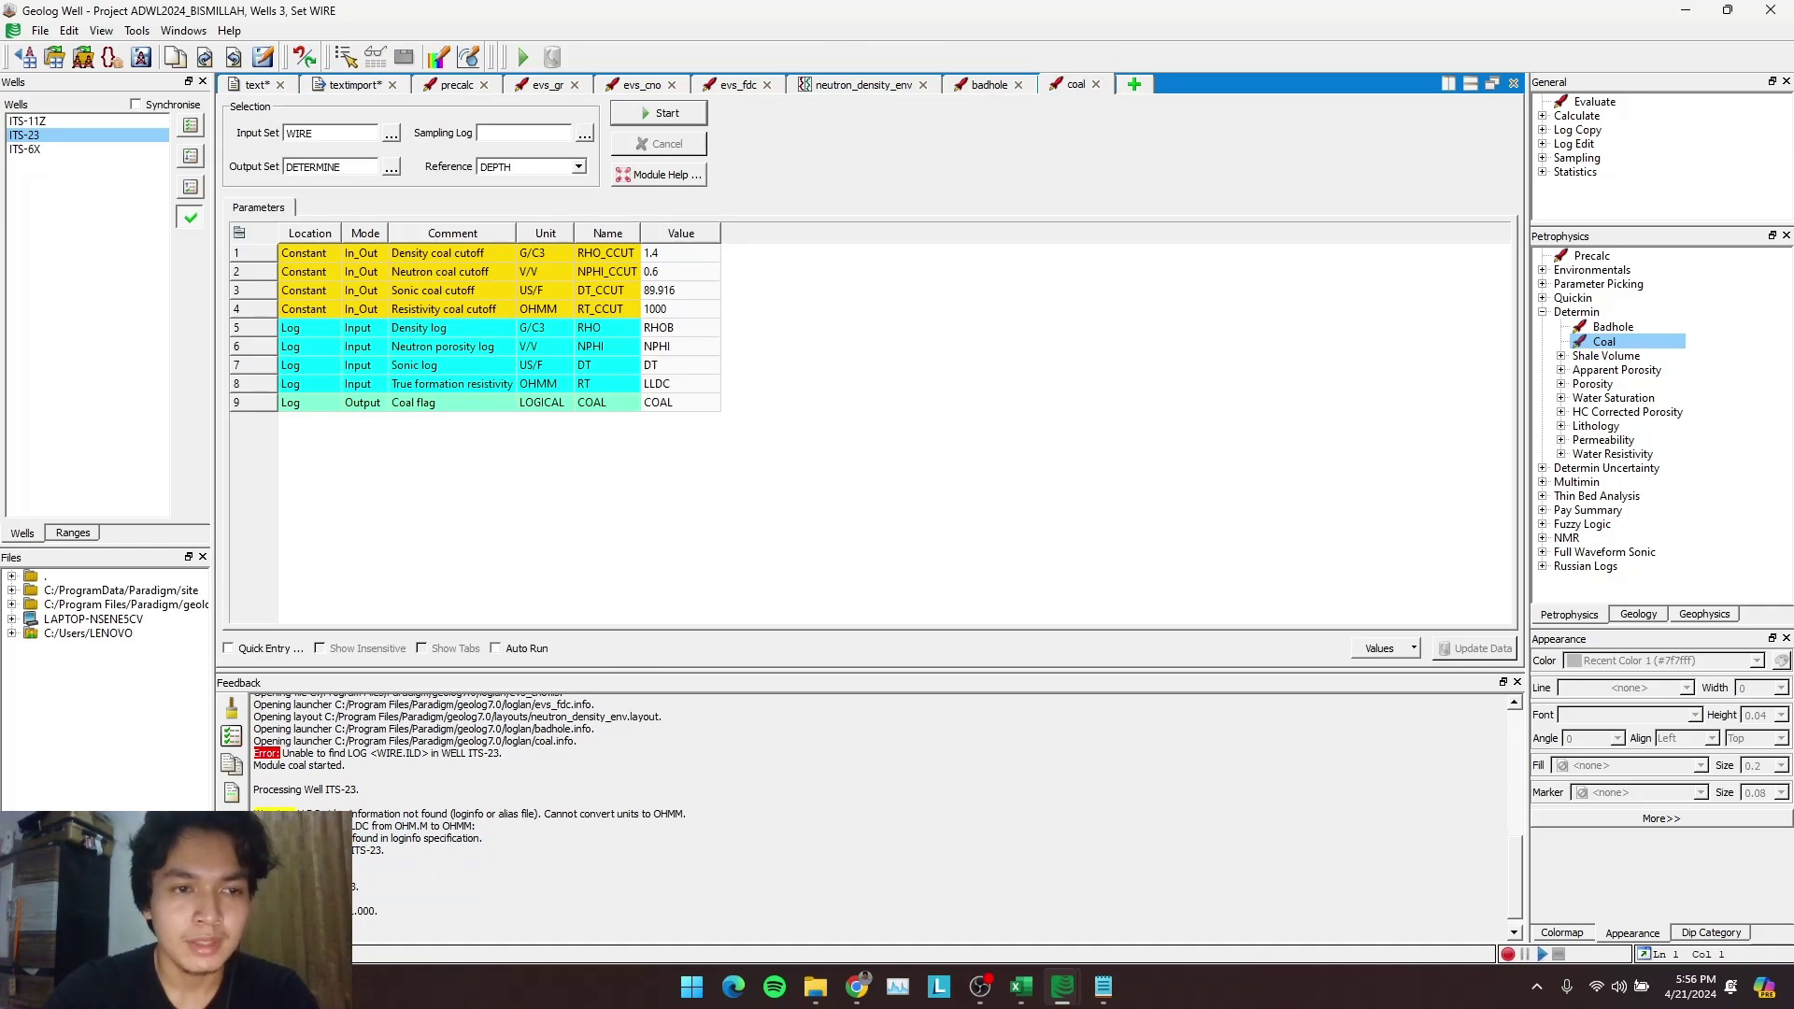
pyautogui.moveTo(866, 685); pyautogui.dragTo(841, 895)
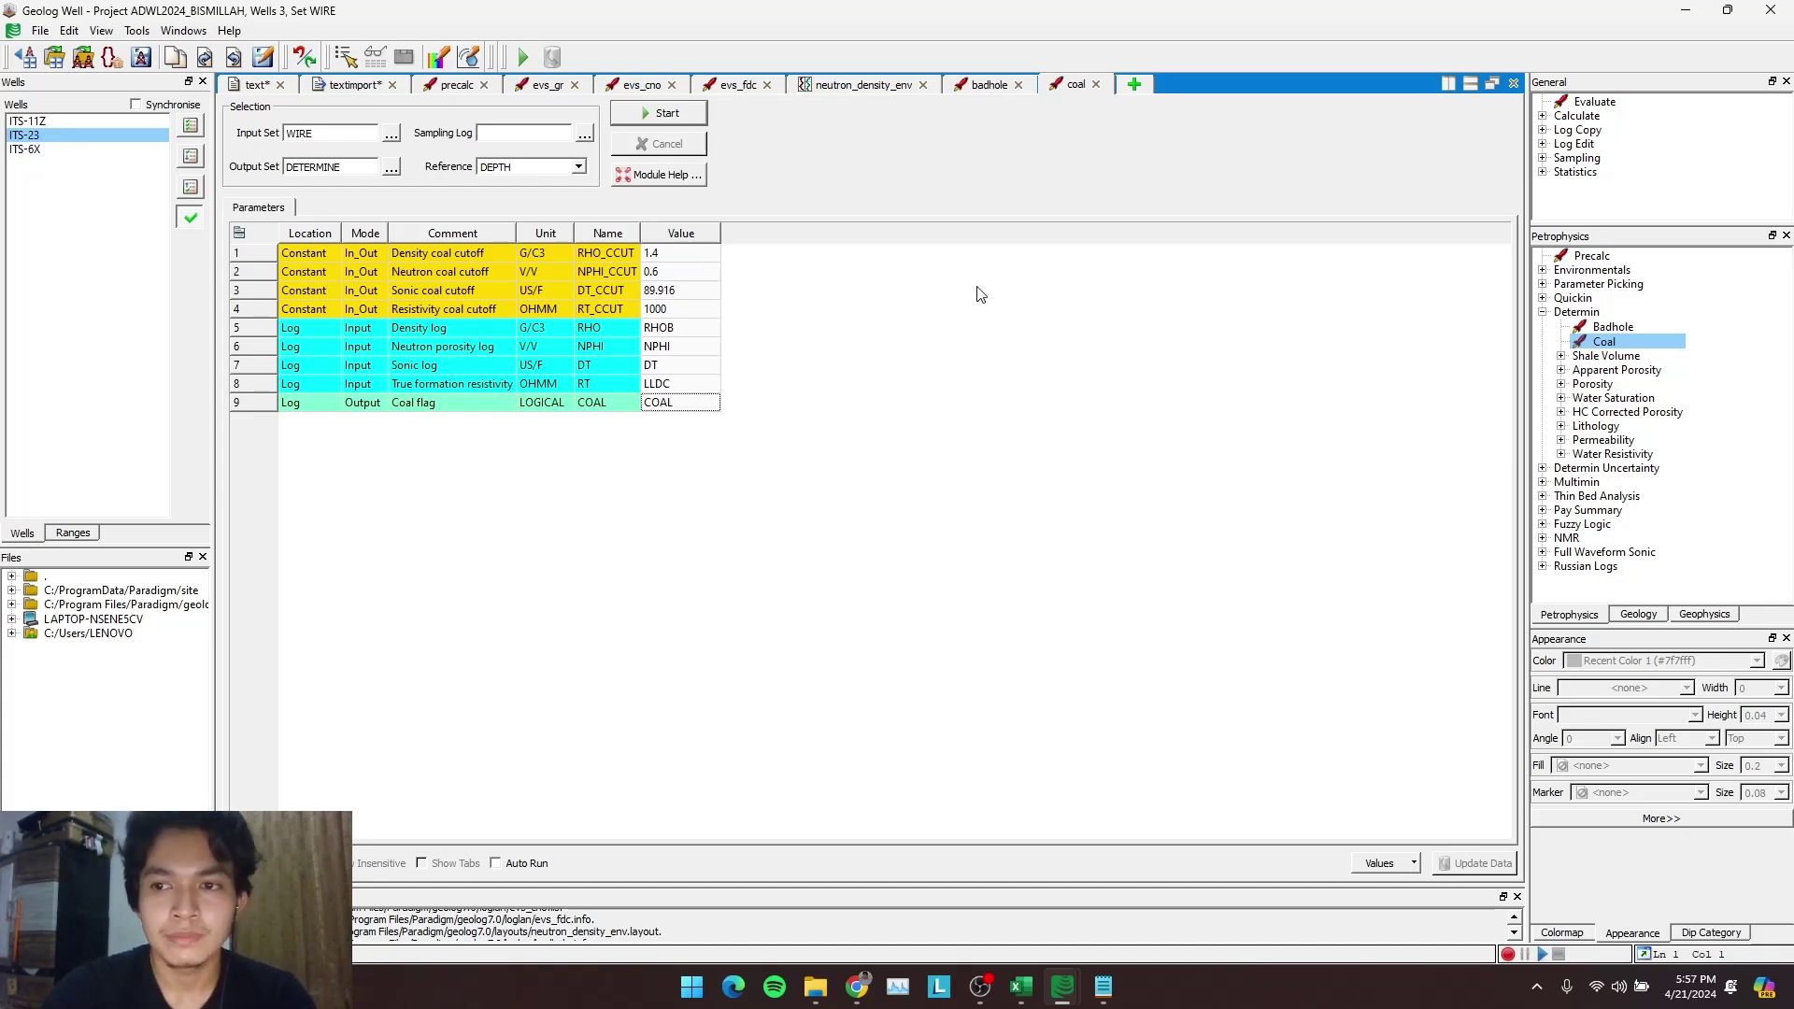
# Create a new blank layout view and look over its depth track
pyautogui.click(1137, 89)
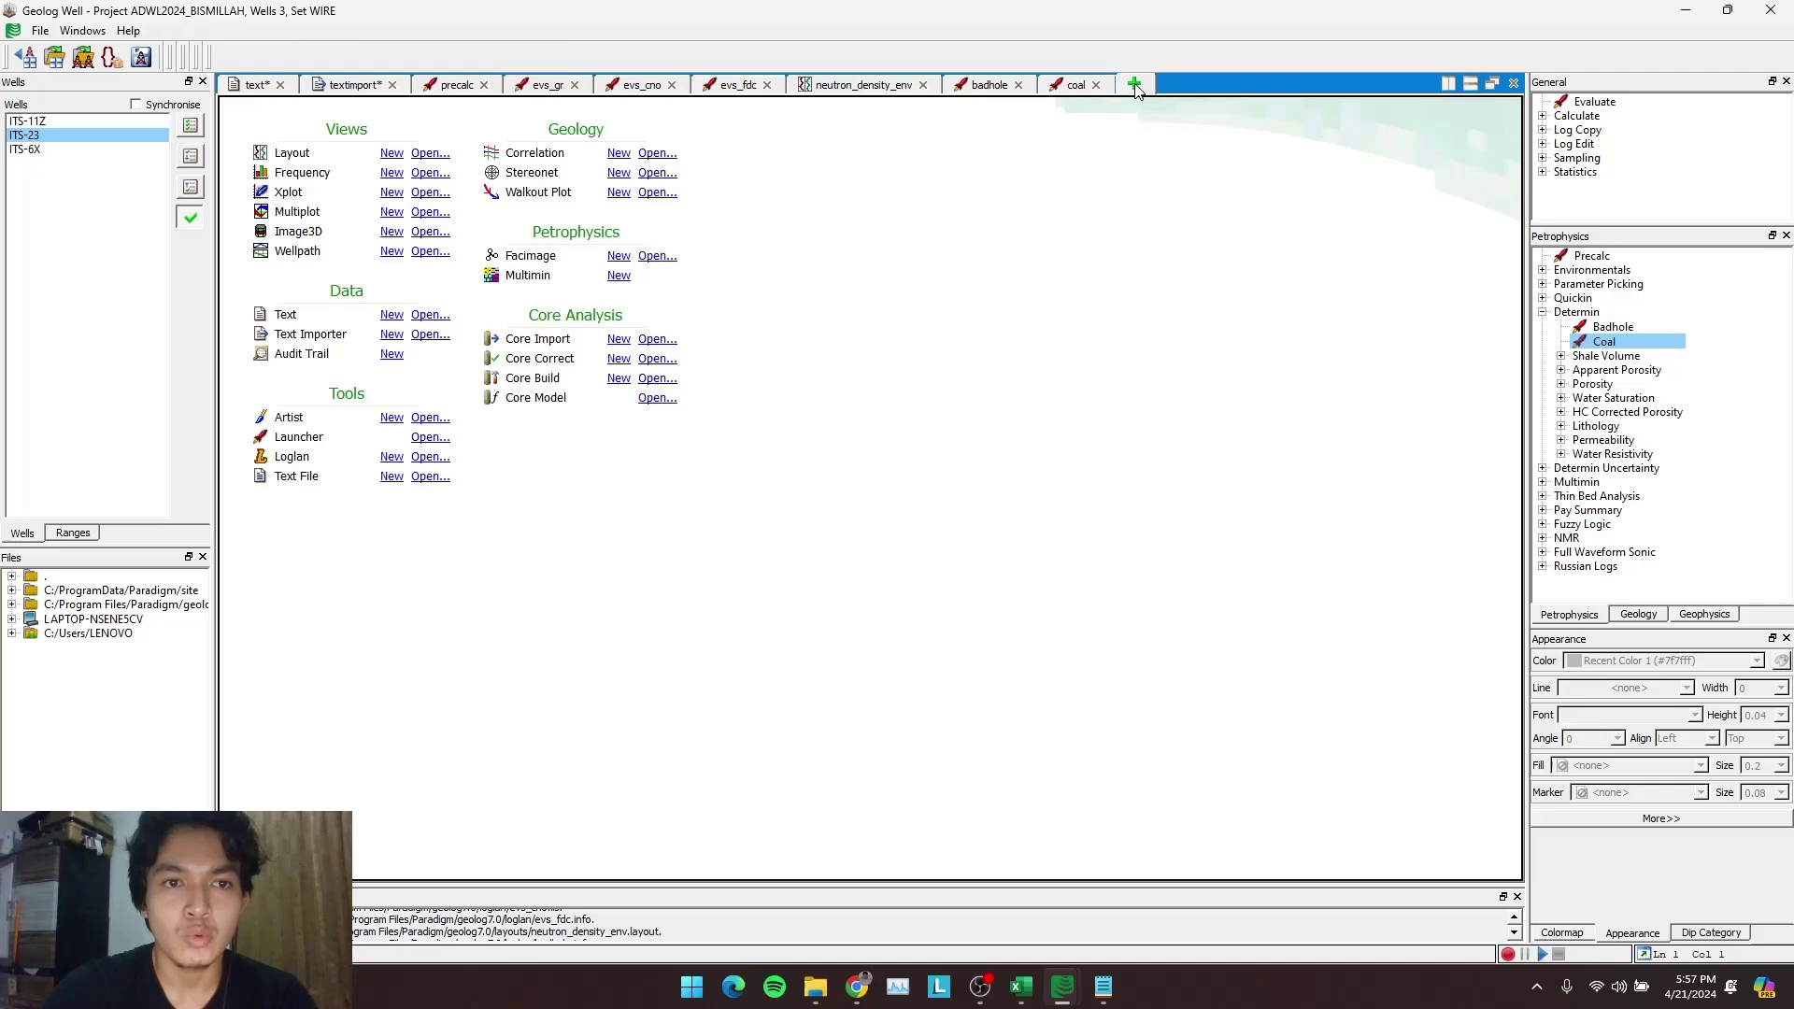
pyautogui.click(392, 153)
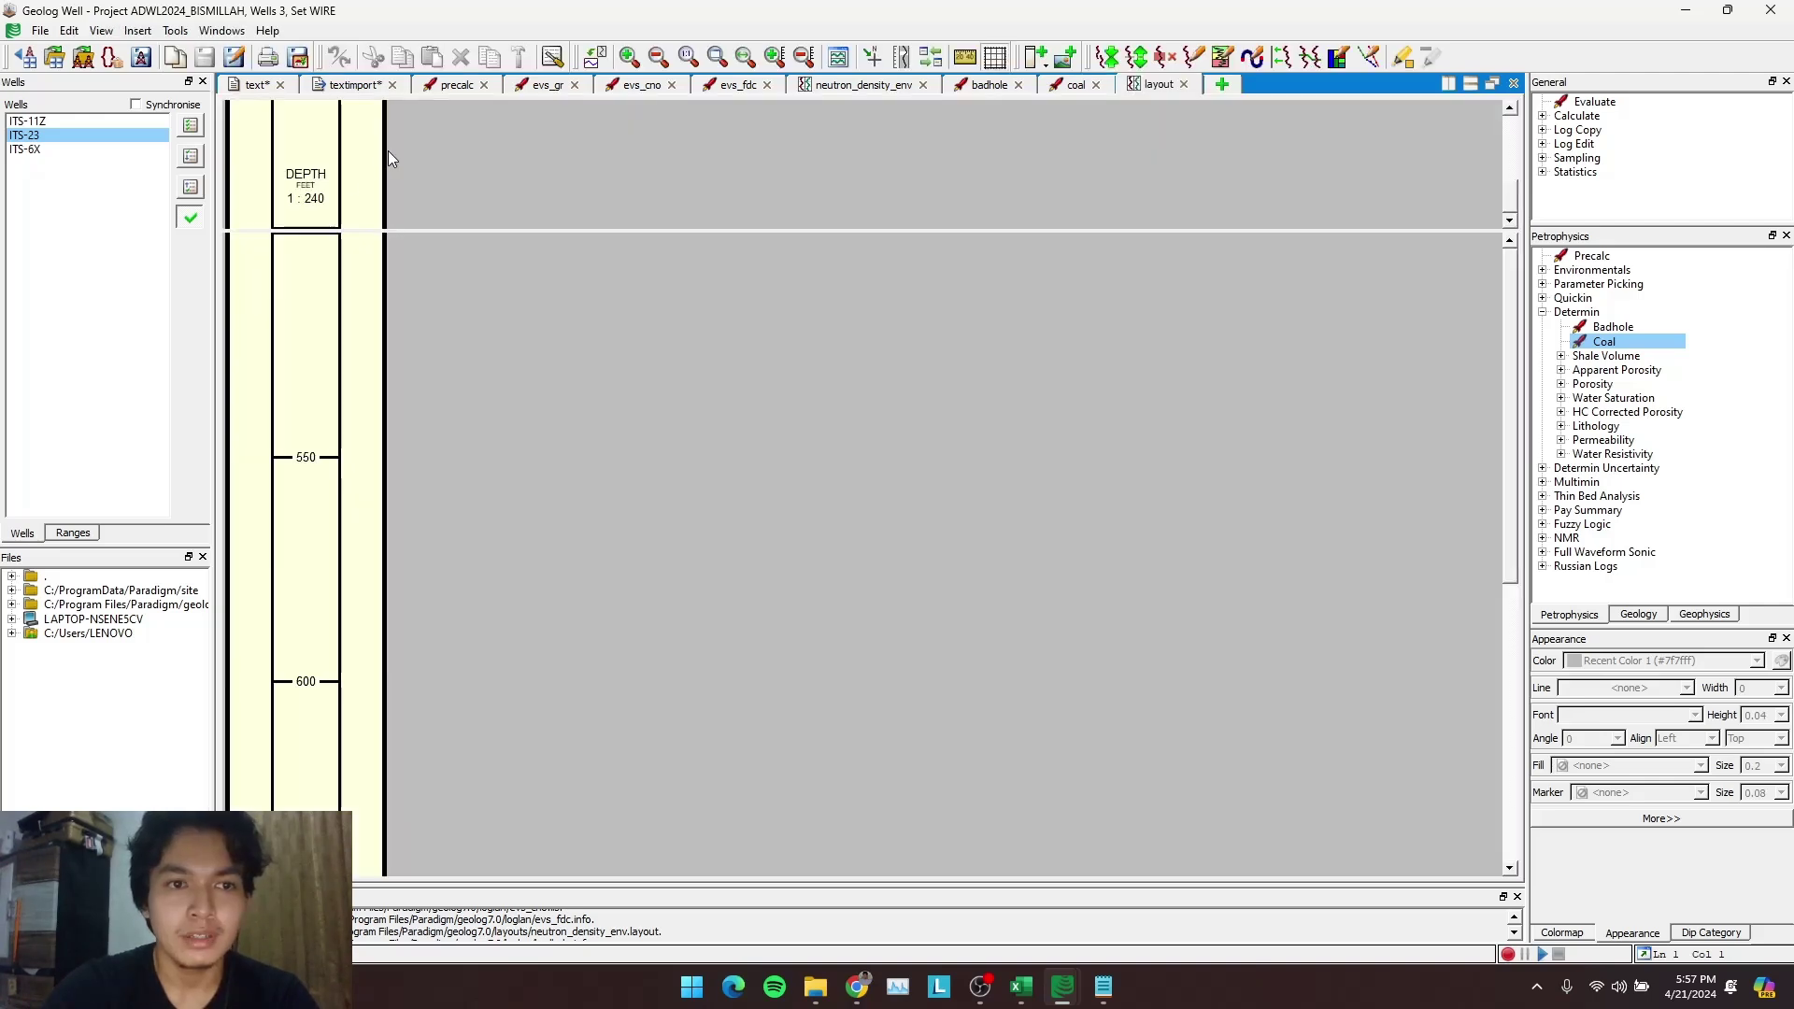
pyautogui.scroll(-5, 361, 498)
pyautogui.scroll(20, 362, 497)
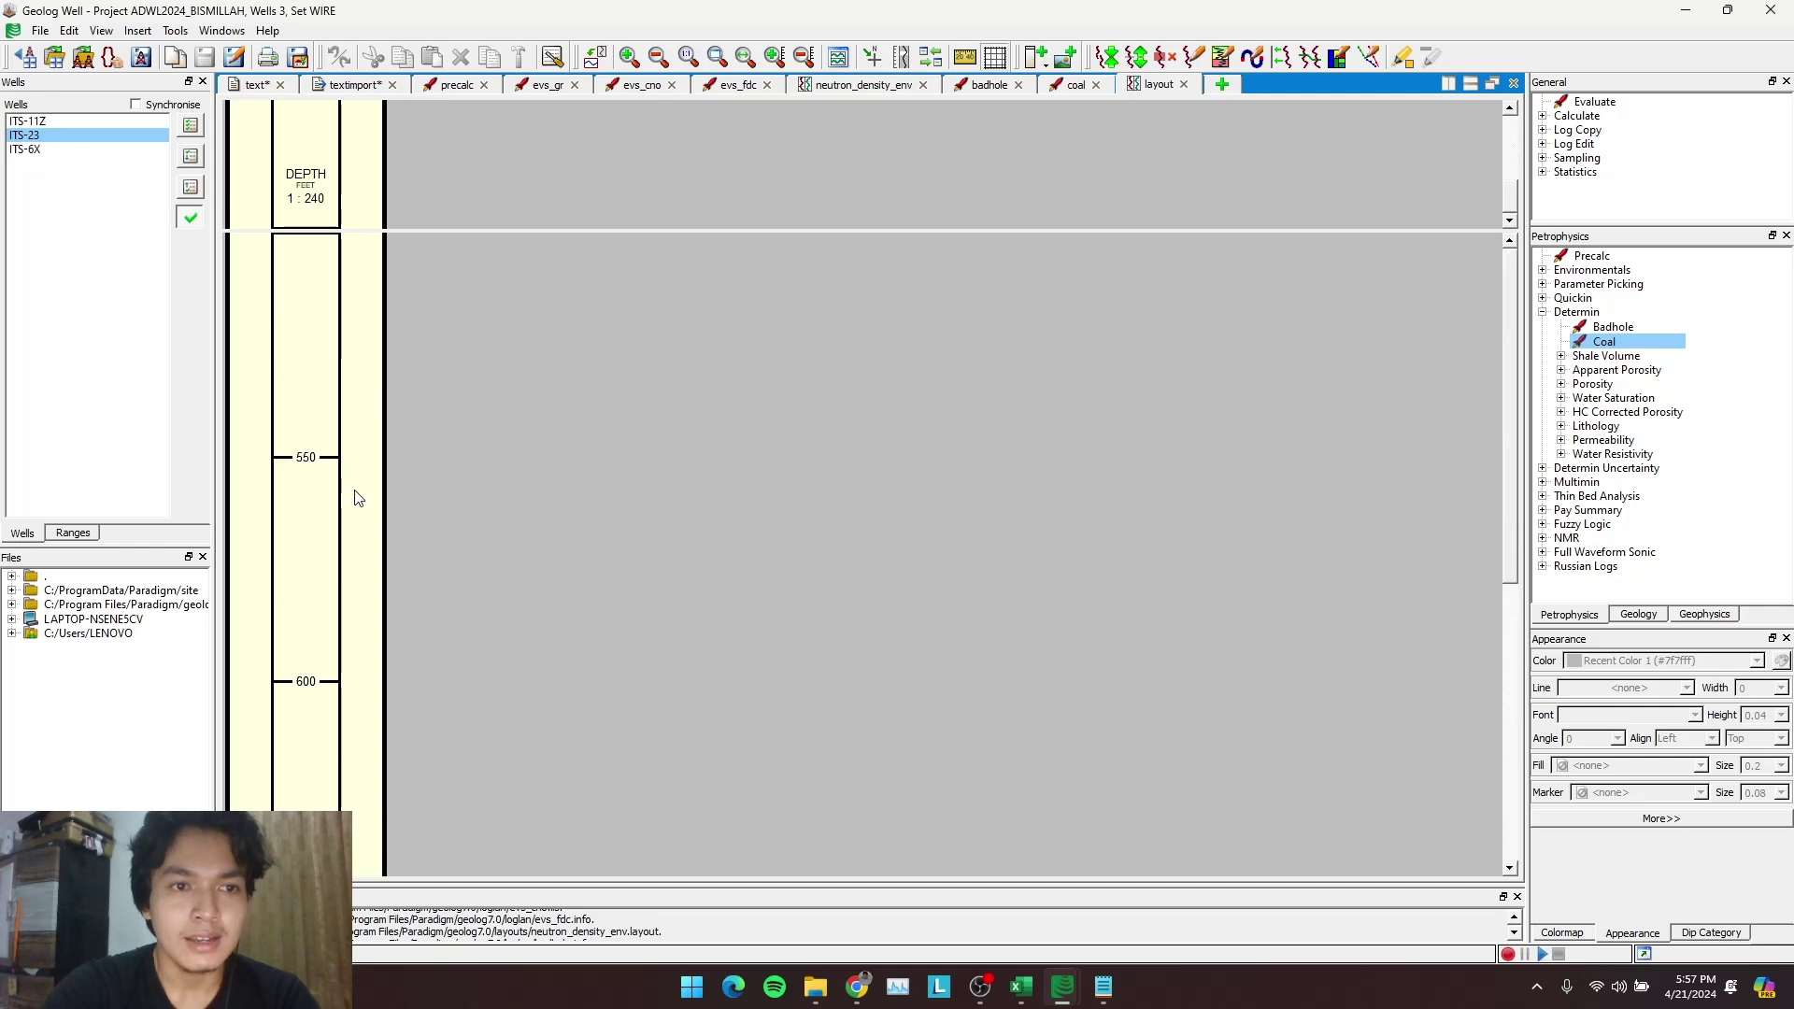
# Switch between the three wells in the new layout and leave ITS-6X selected
pyautogui.click(42, 137)
pyautogui.click(47, 149)
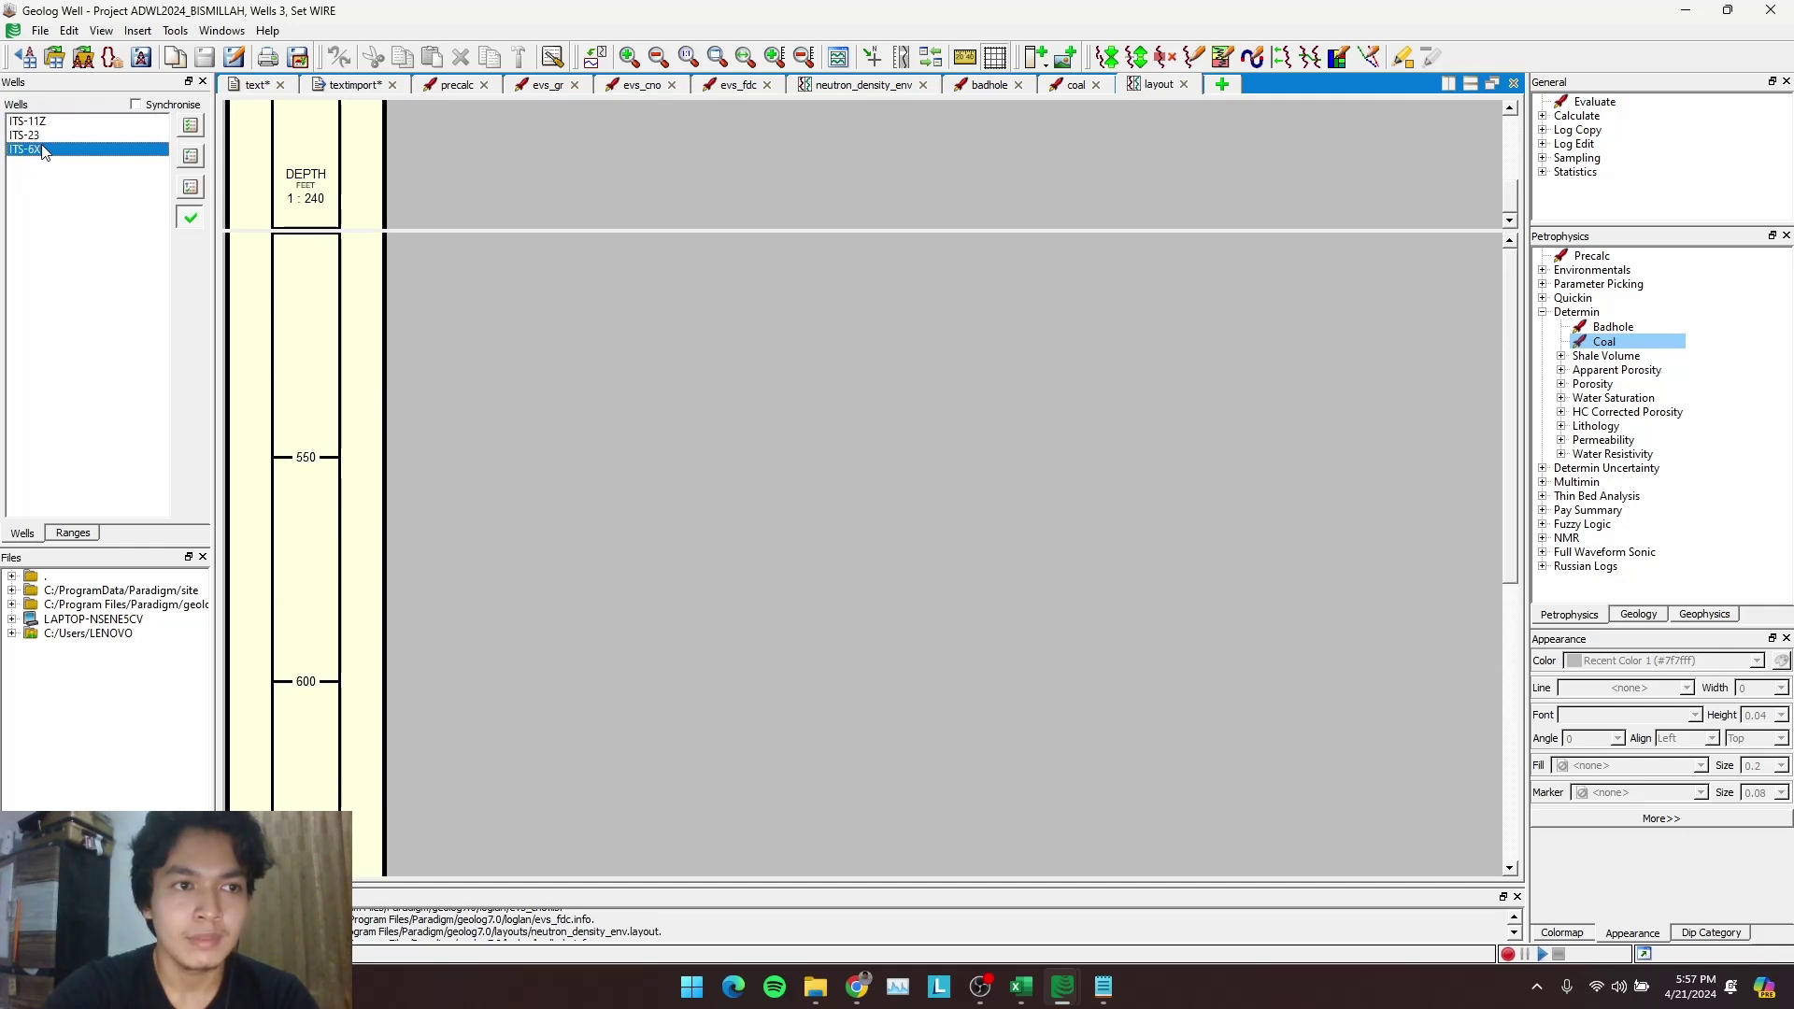
pyautogui.click(57, 122)
pyautogui.click(57, 136)
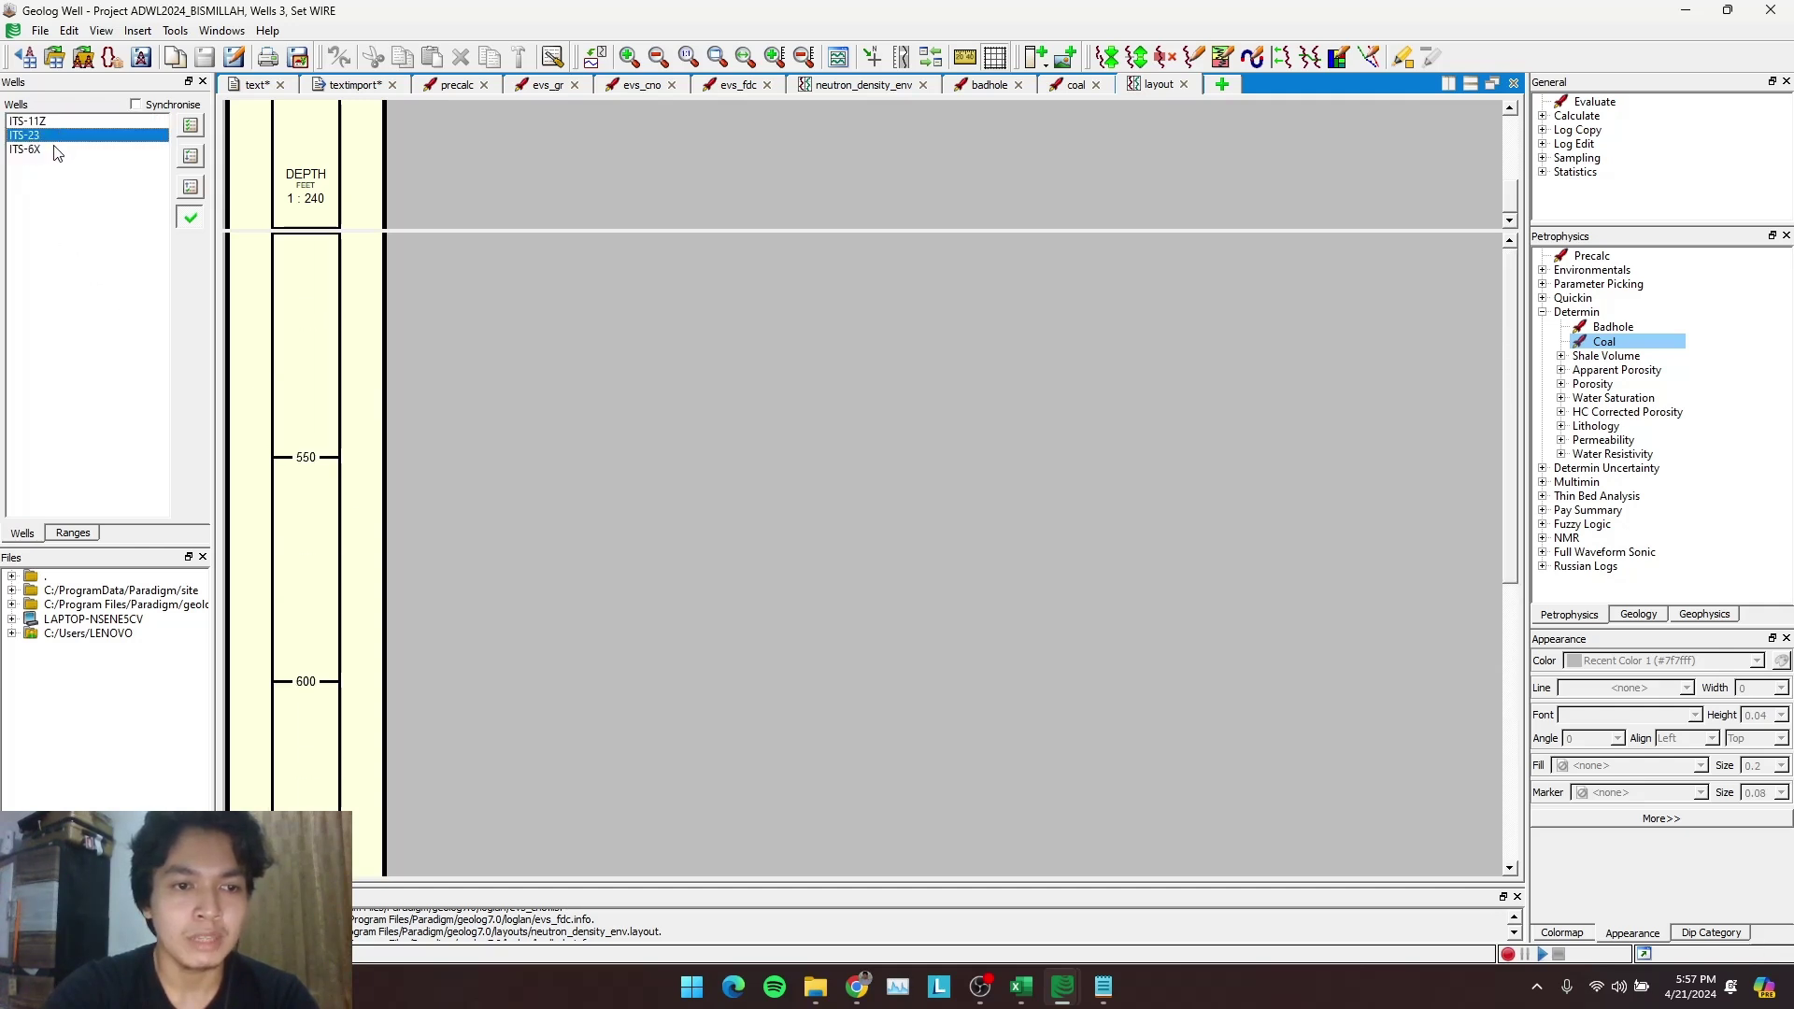
pyautogui.click(42, 149)
pyautogui.scroll(-5, 463, 387)
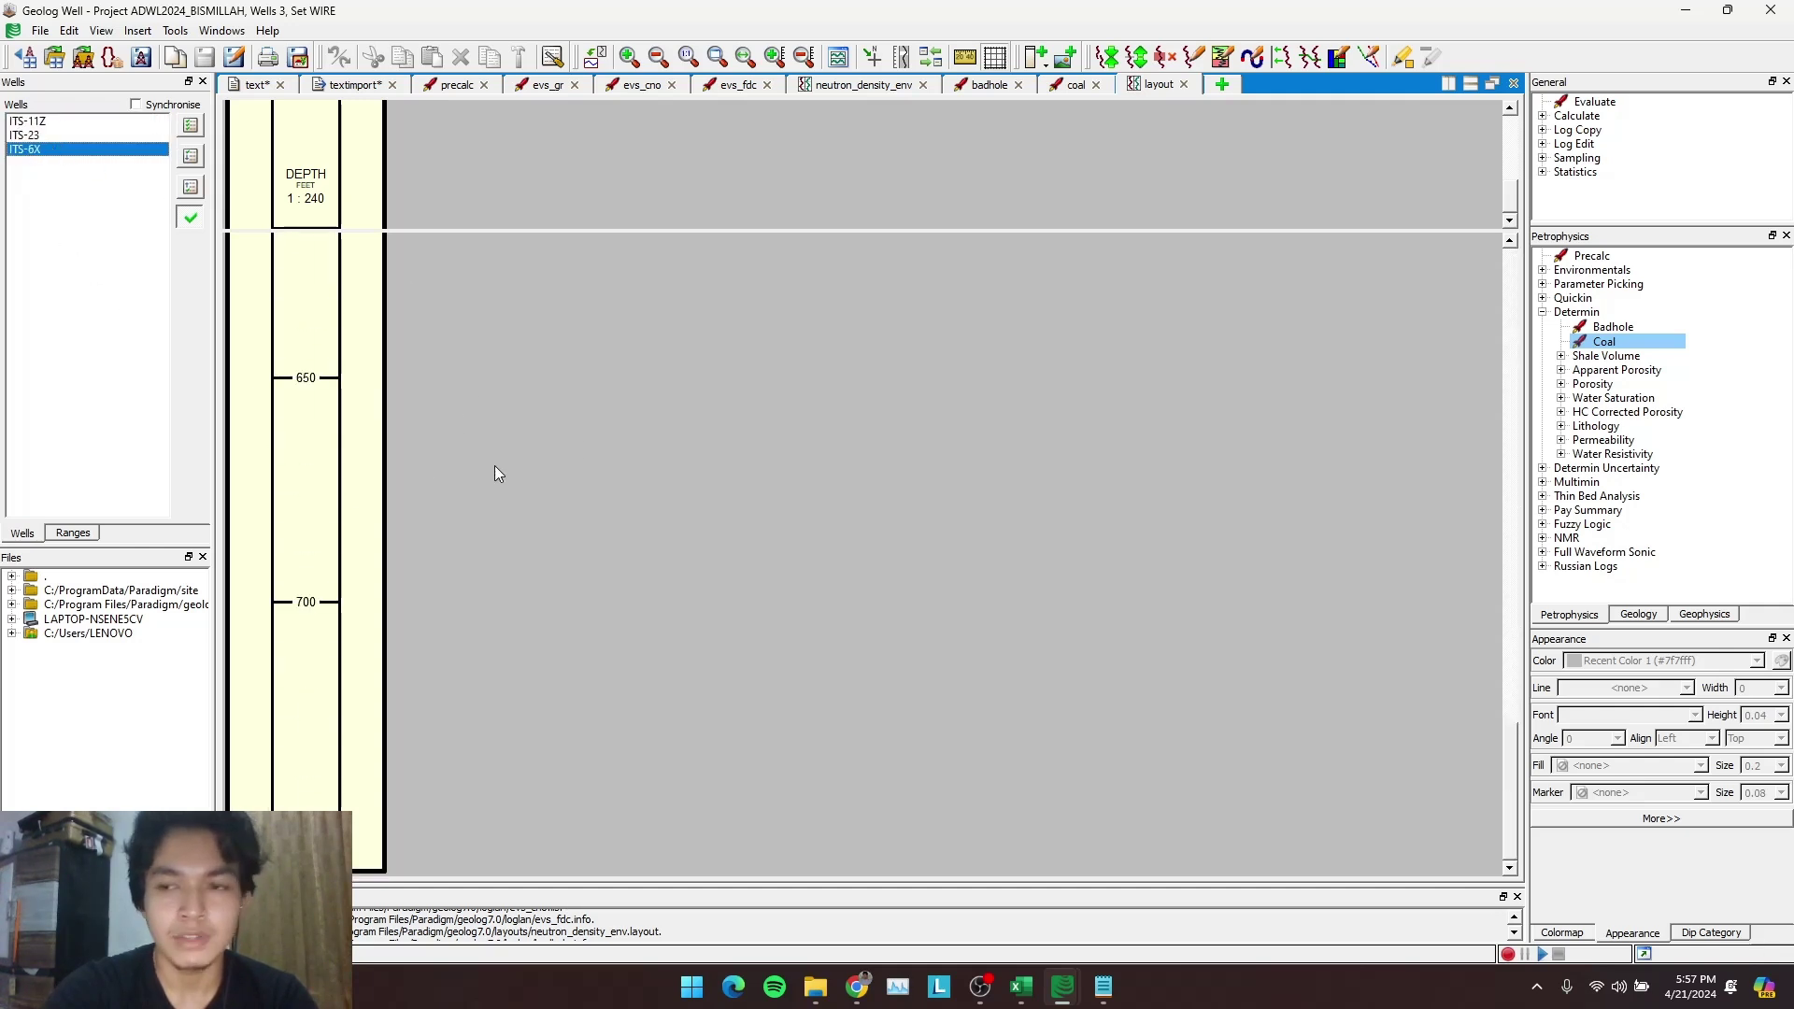